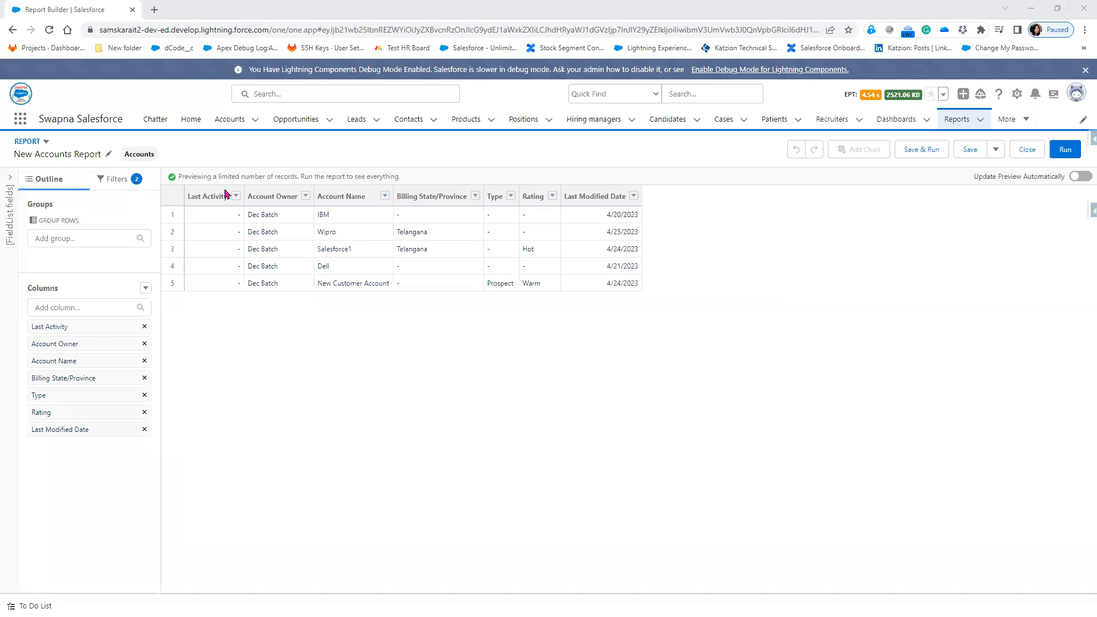
Remove the Last Activity, Account Owner, Account Name, Billing State/Province and Last Modified Date columns from the report
left_click(144, 327)
left_click(144, 326)
left_click(144, 327)
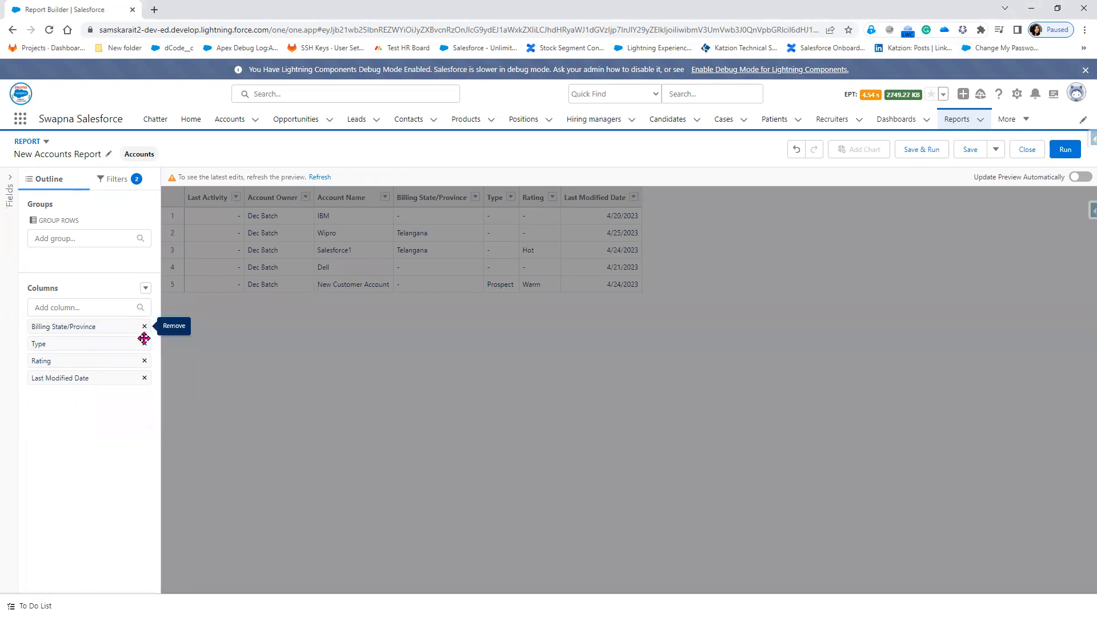
left_click(144, 326)
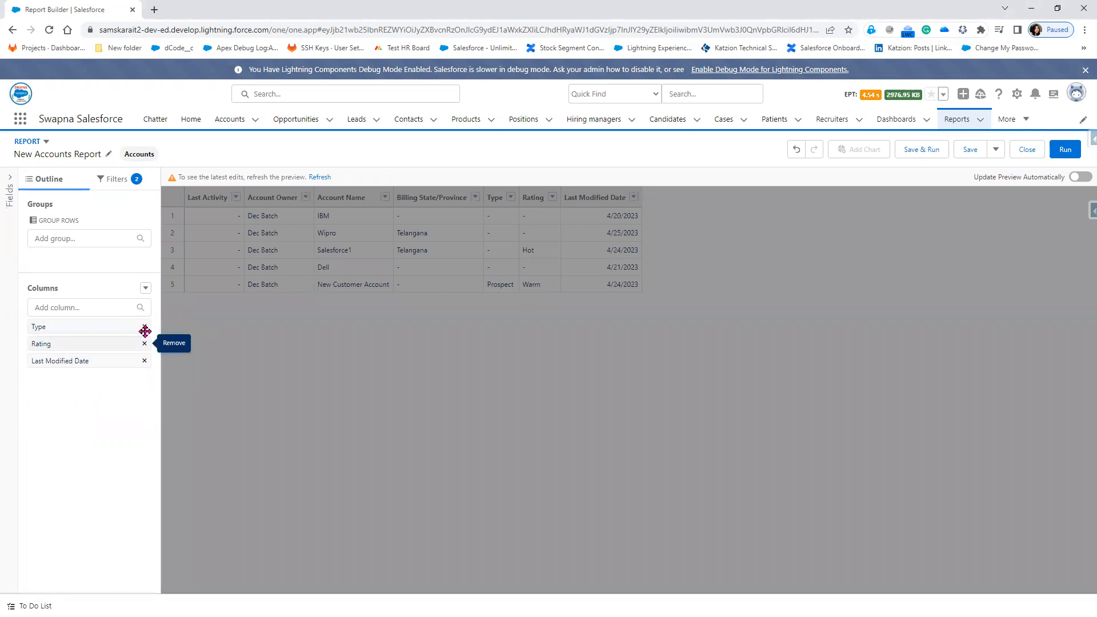
left_click(144, 360)
Search the available fields for "Acc" and add Account Name as a report column
left_click(105, 309)
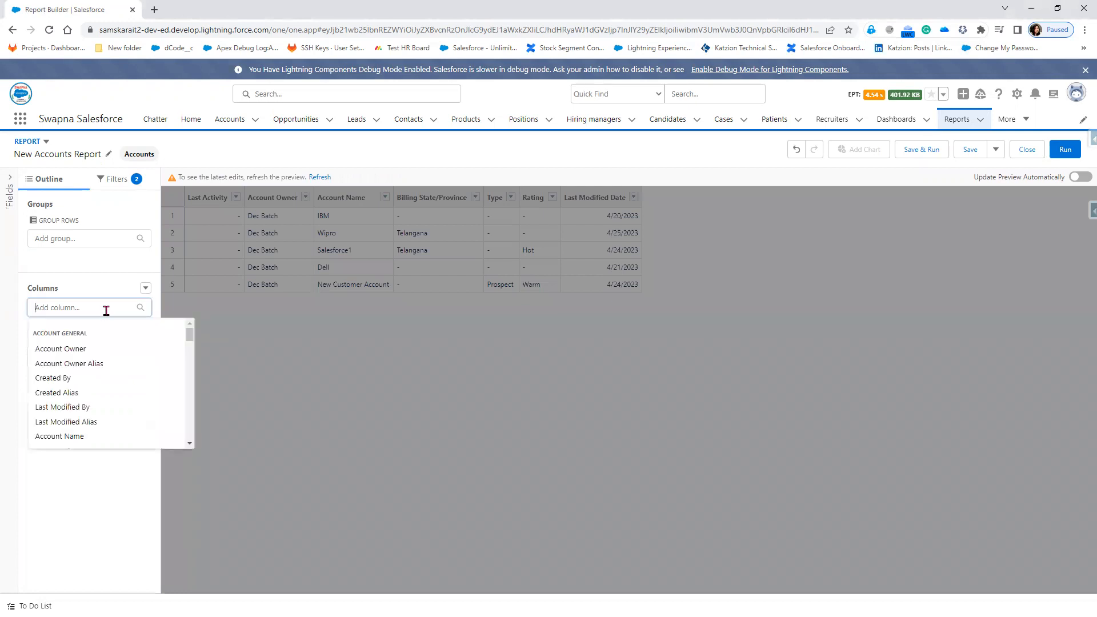
type("Acc")
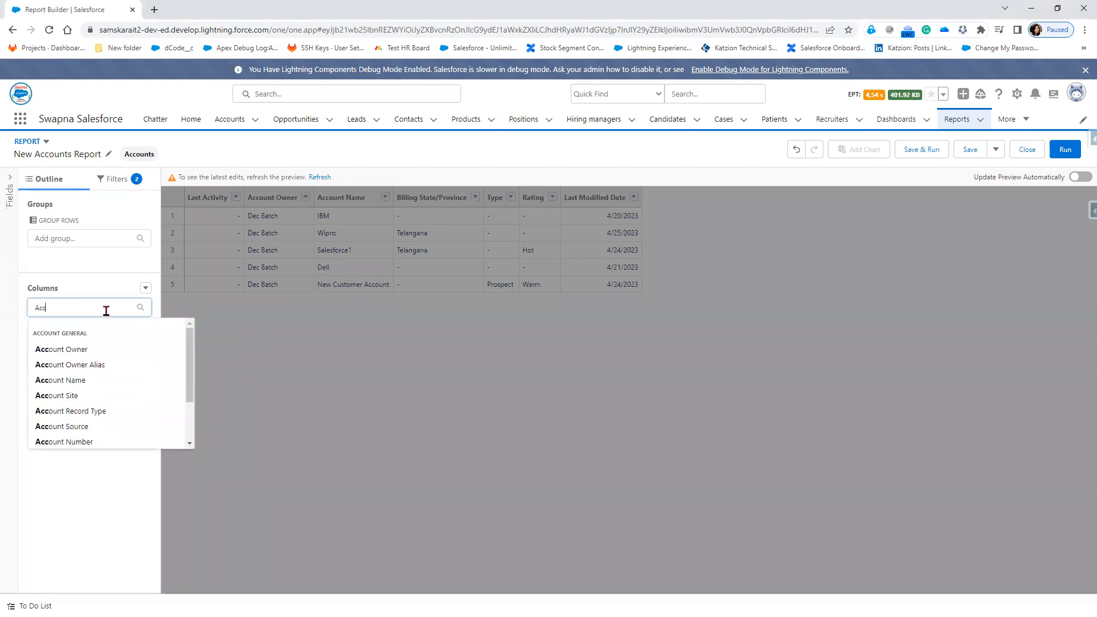
left_click(90, 381)
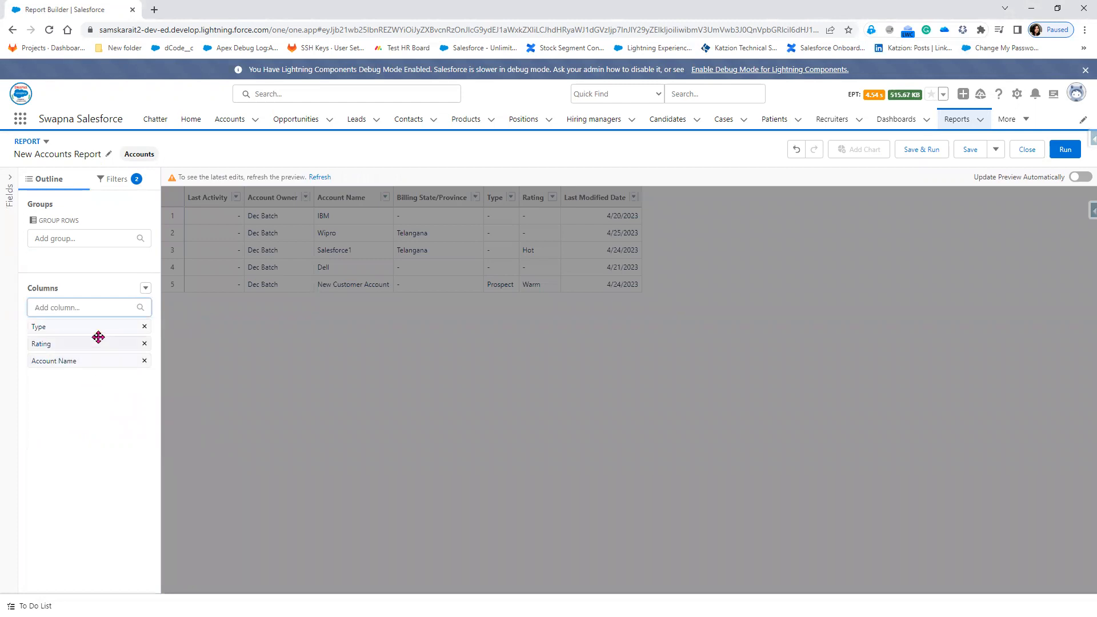
Add the general account field Annual Revenue as a column of the report
left_click(104, 312)
type("Ab")
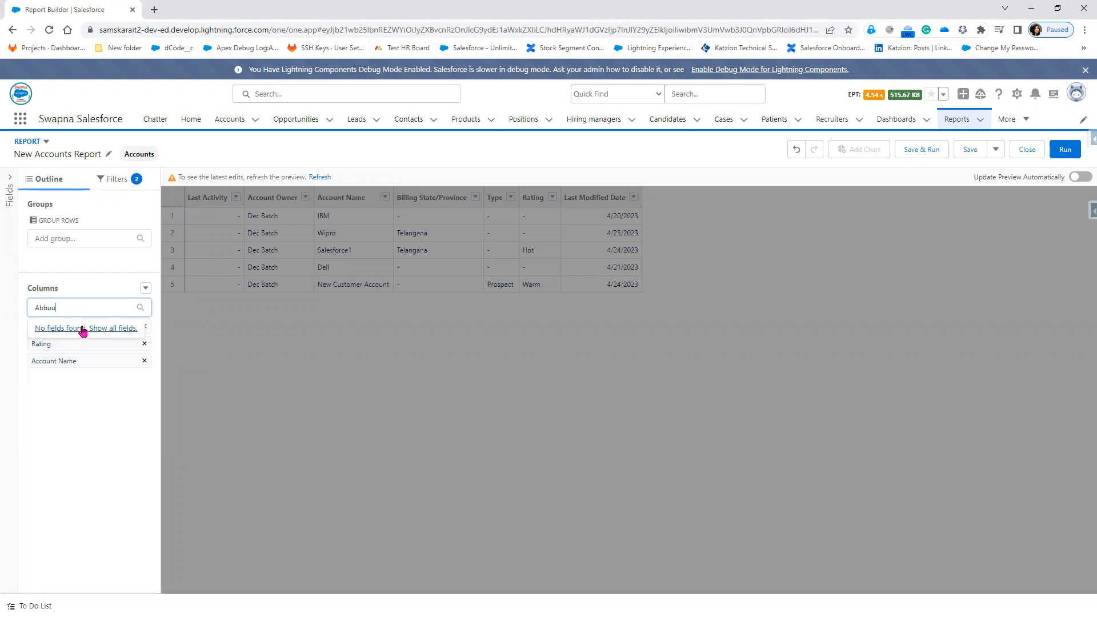
type("bu")
key("BackSpace")
key("BackSpace")
key("BackSpace")
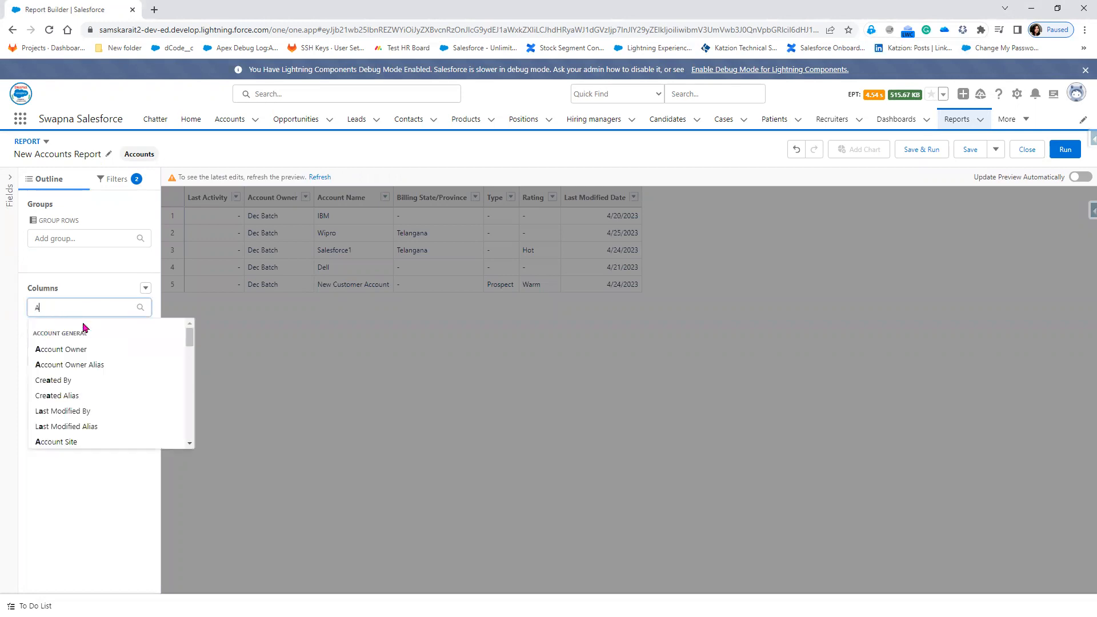
type("nnua")
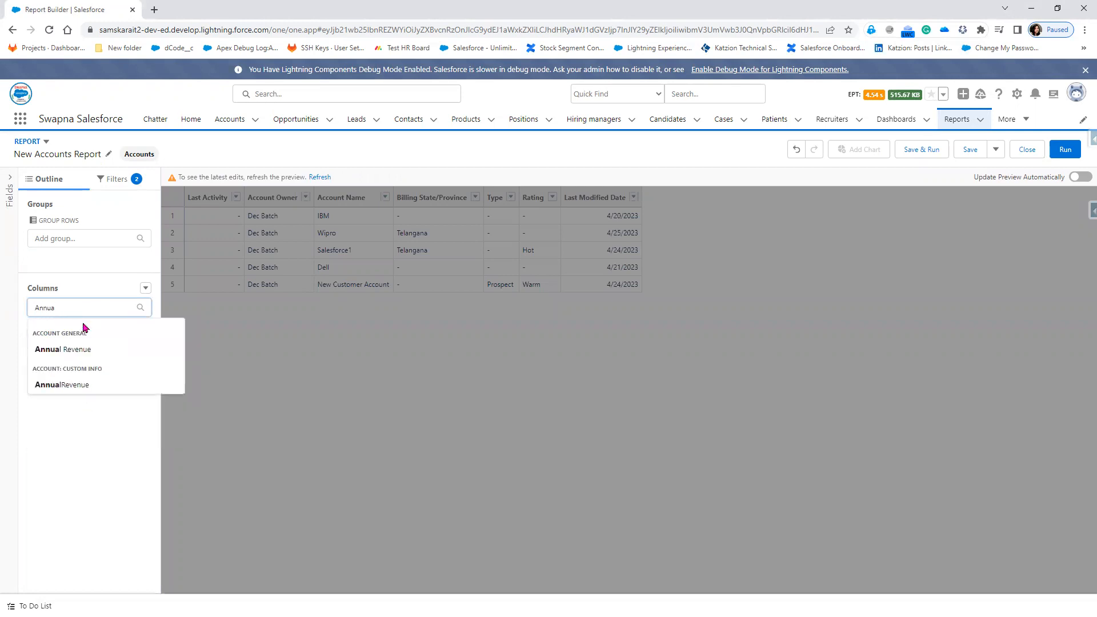
left_click(60, 350)
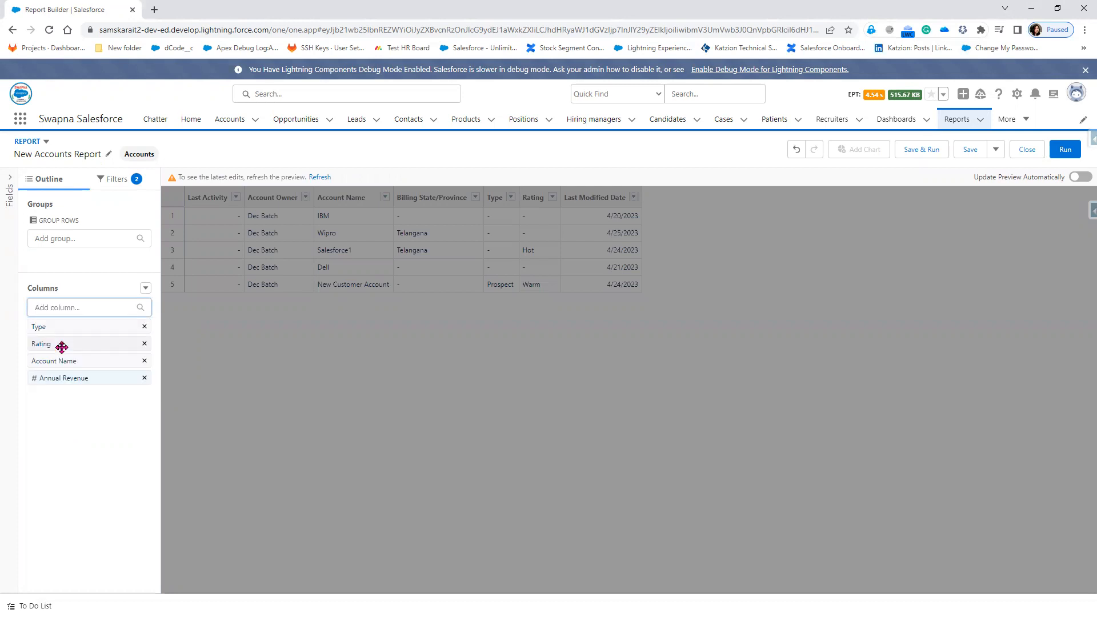
Add the Ownership field to the report's columns
left_click(80, 309)
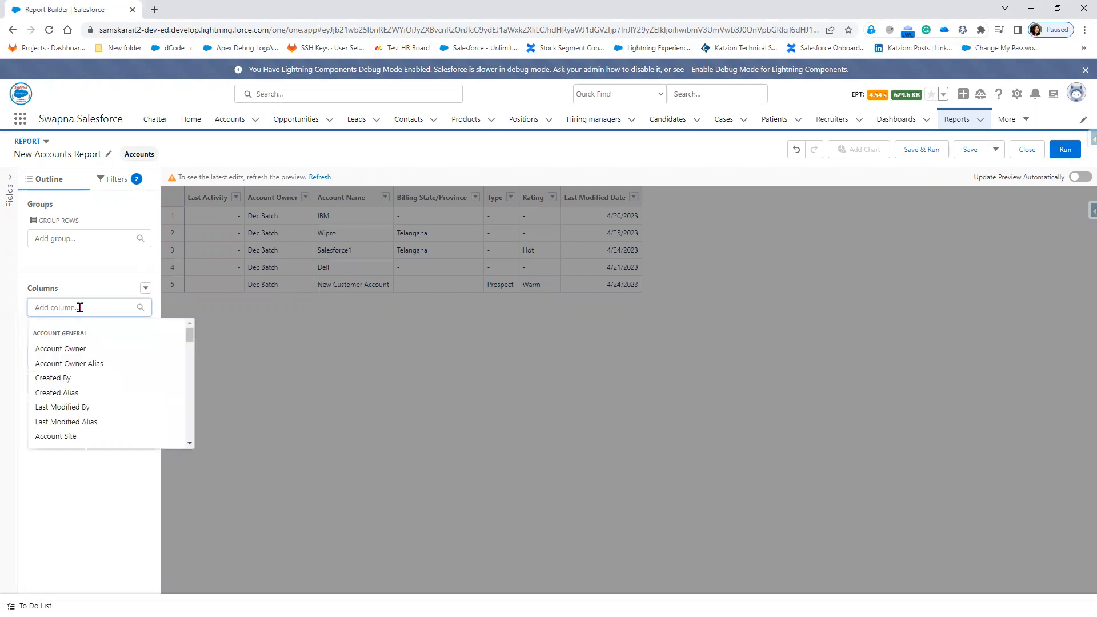
type("Ownershi")
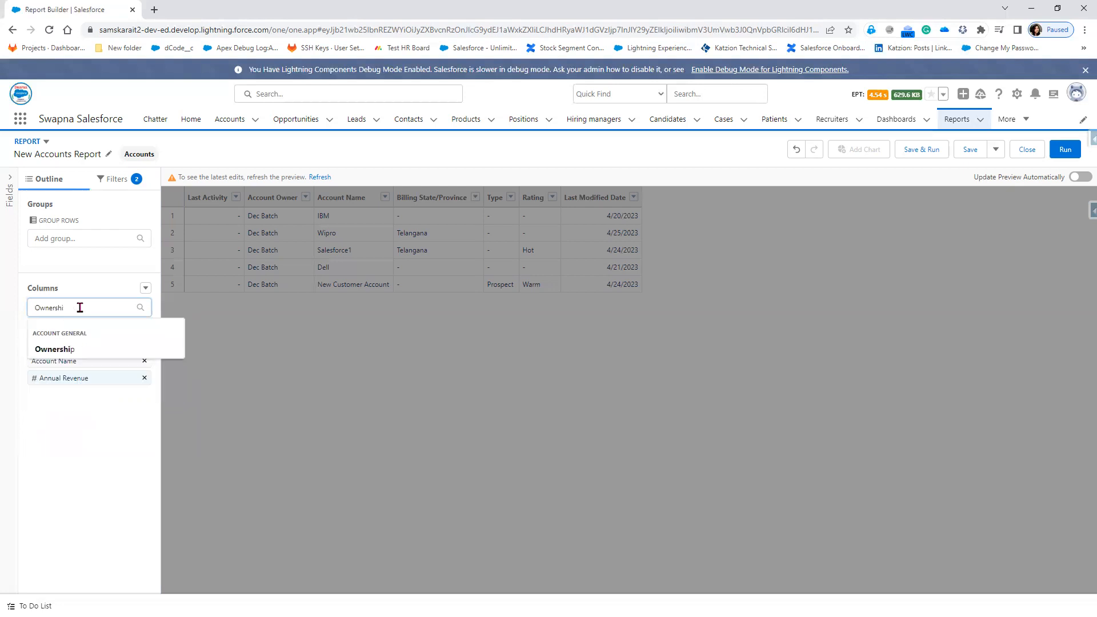
left_click(70, 346)
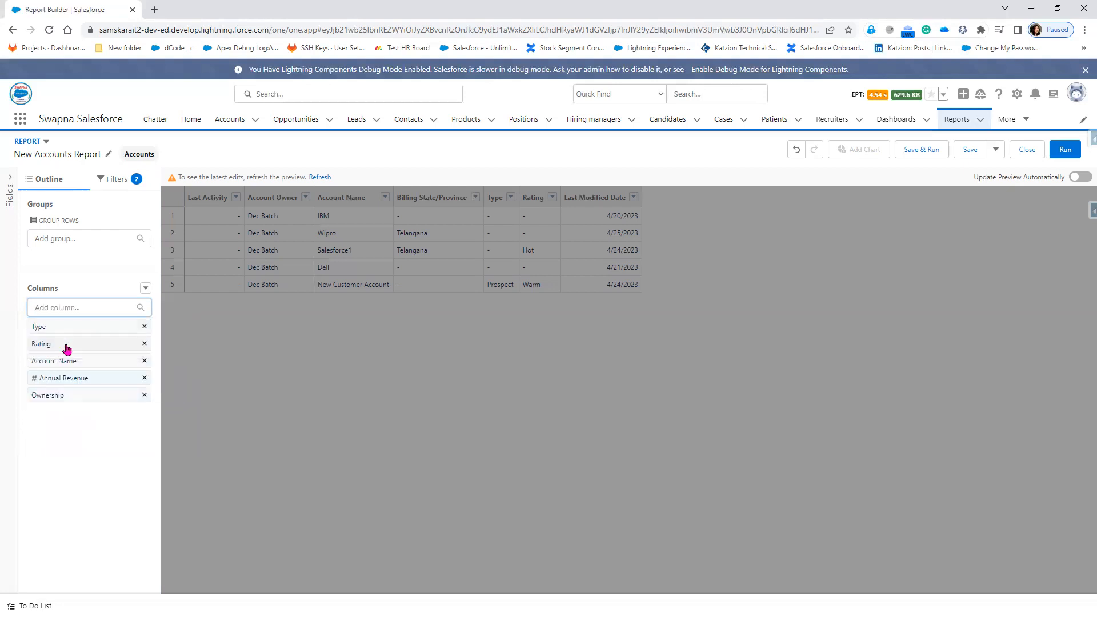
Find the account's Phone field and add it as a report column
left_click(74, 311)
type("Cont")
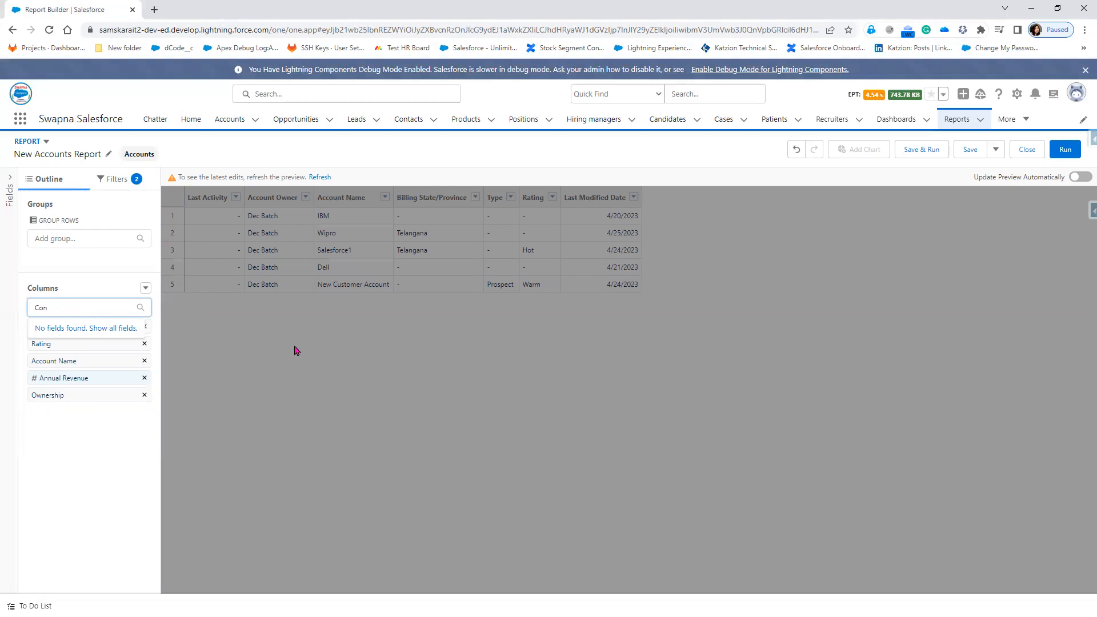
key("BackSpace")
key("BackSpace")
key("BackSpace")
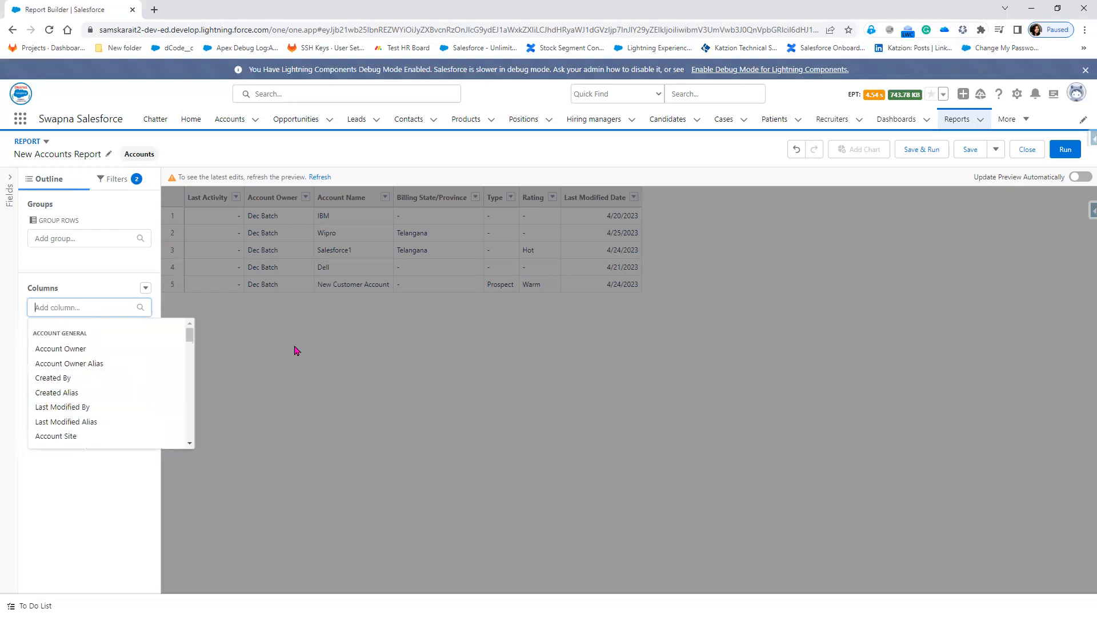
type("ph")
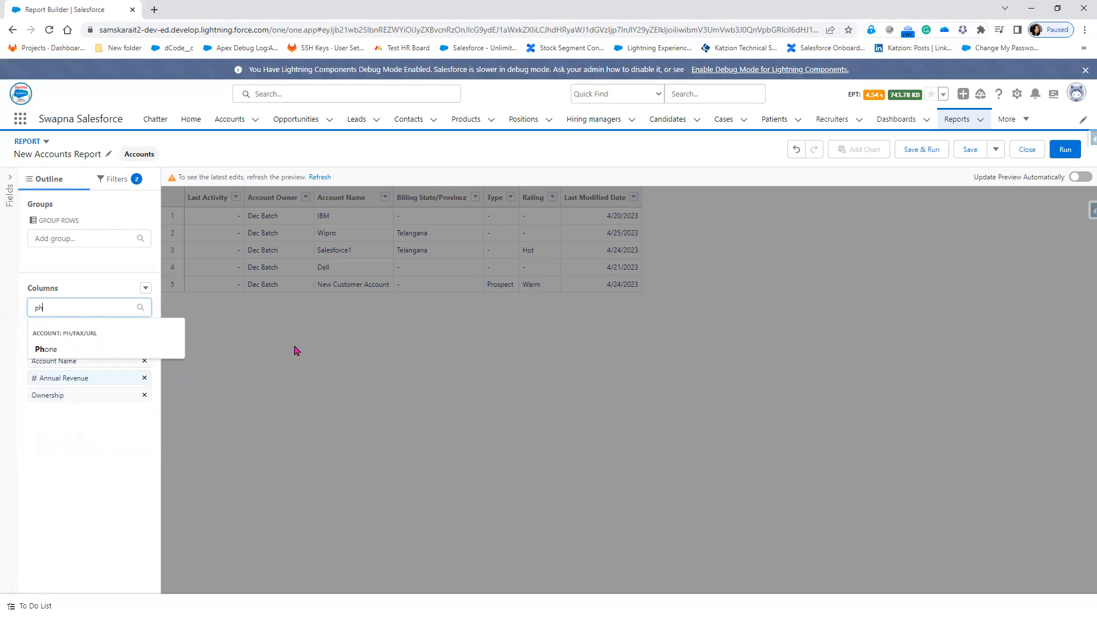
left_click(57, 349)
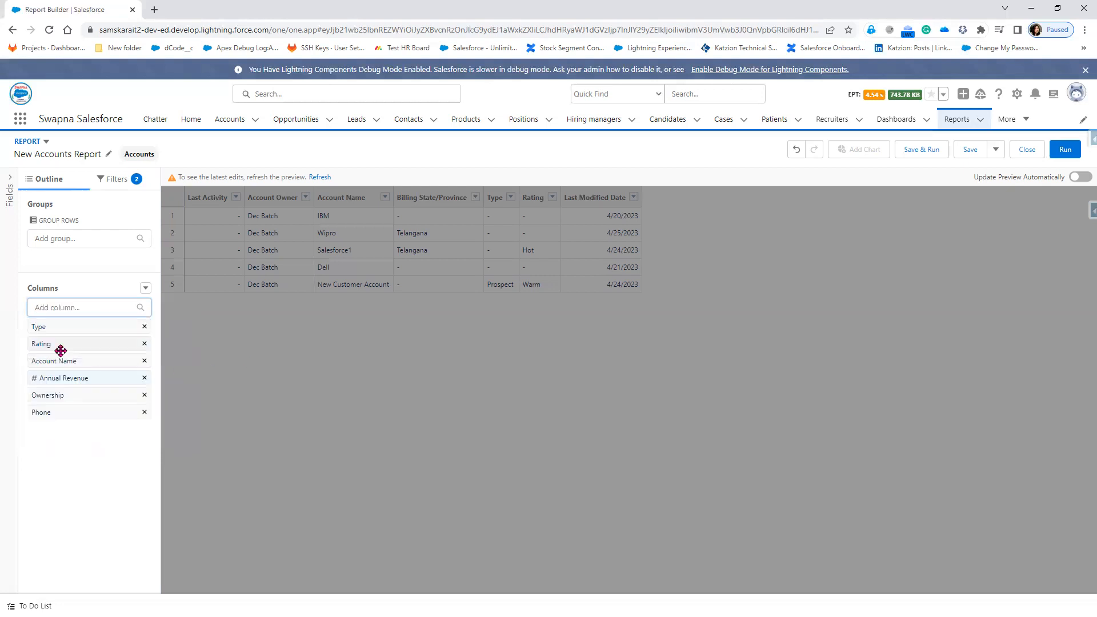
Add the Fax and Customer Priority fields to the report's columns
type("Fax")
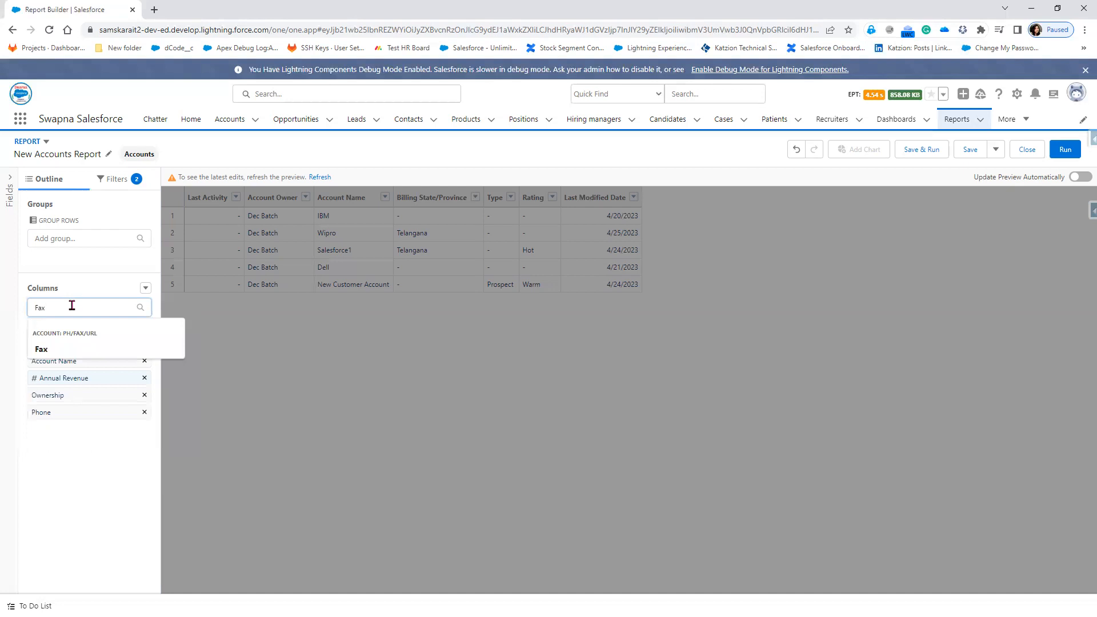
left_click(60, 349)
type("Pri")
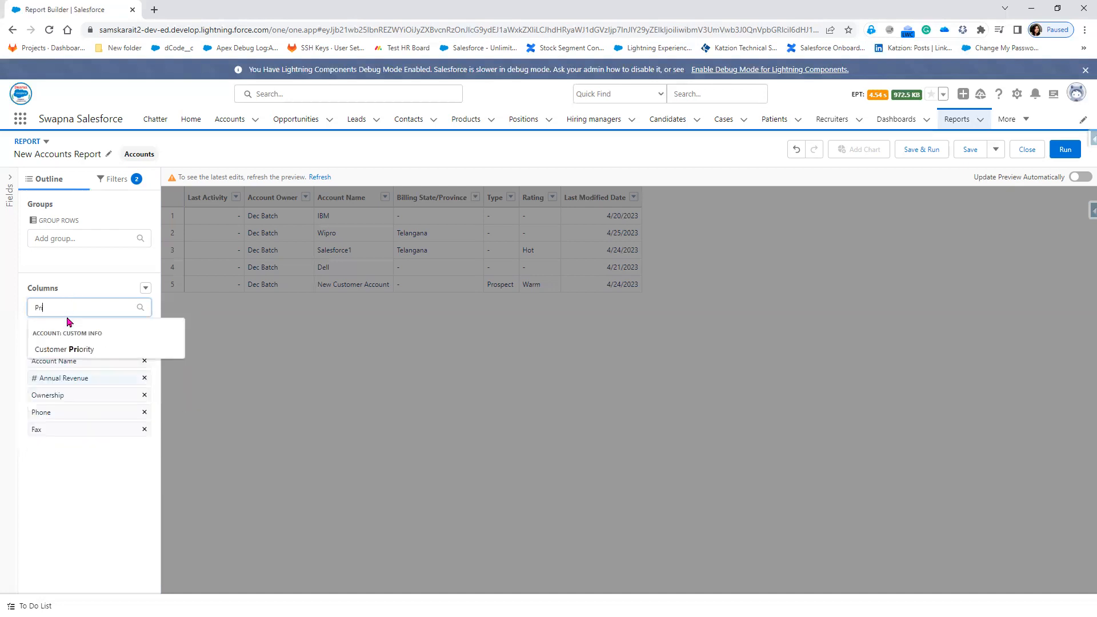
left_click(65, 349)
Add the custom field Active as a column and refresh the report preview
left_click(66, 309)
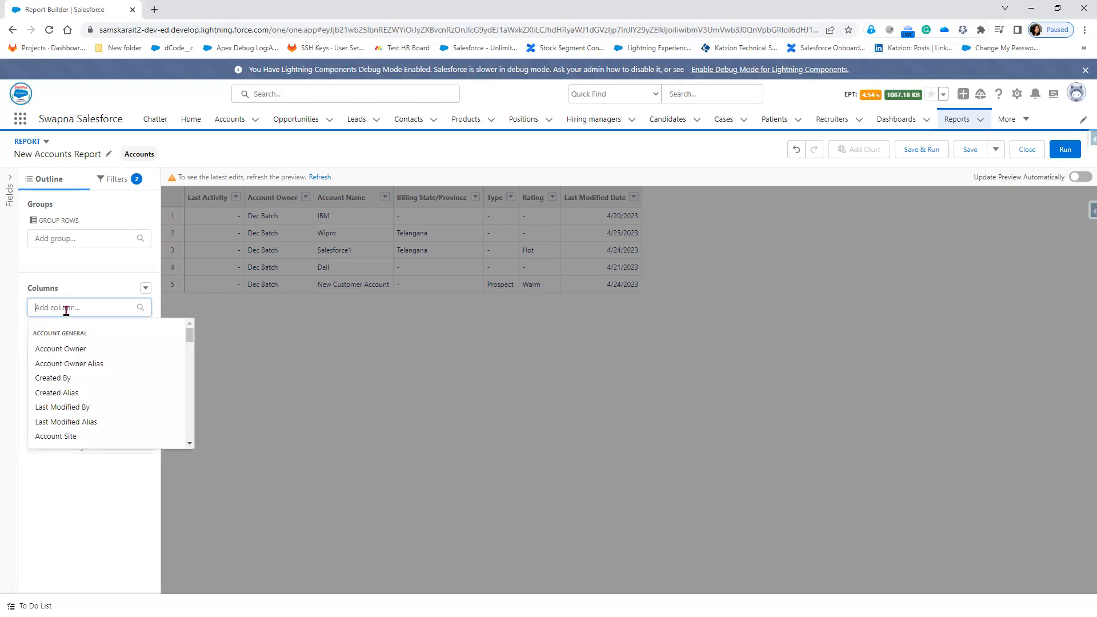
type("Act")
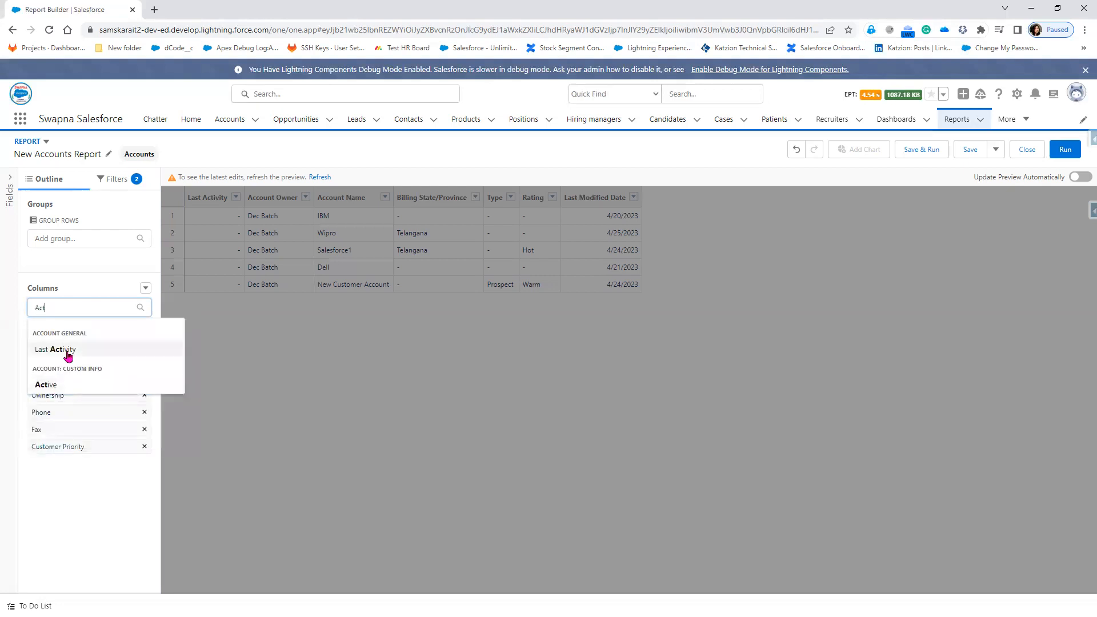
left_click(62, 385)
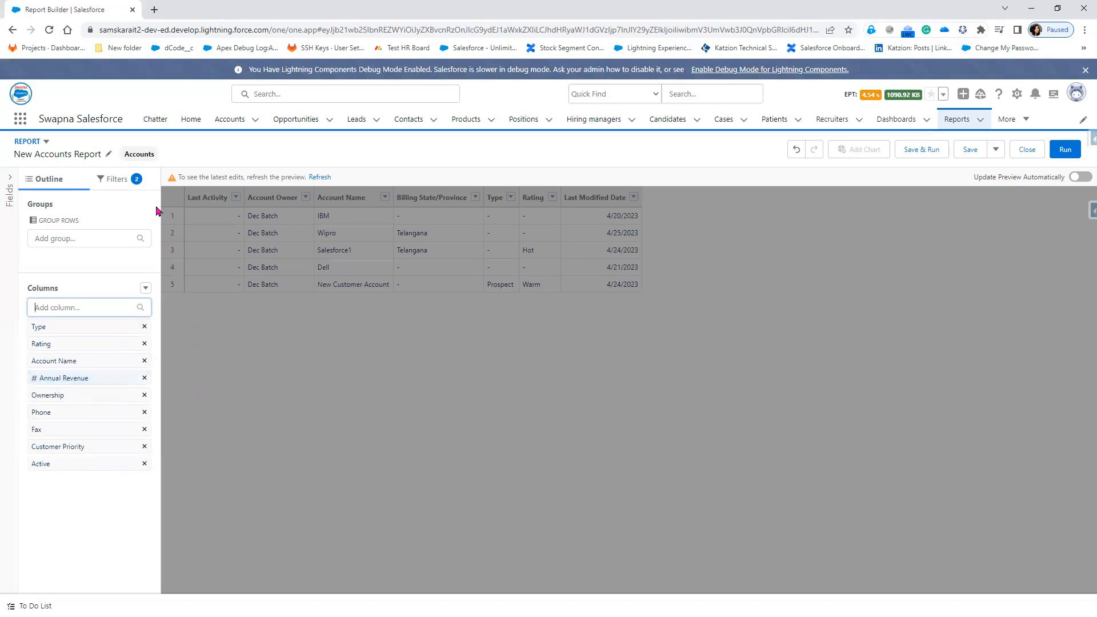
left_click(318, 178)
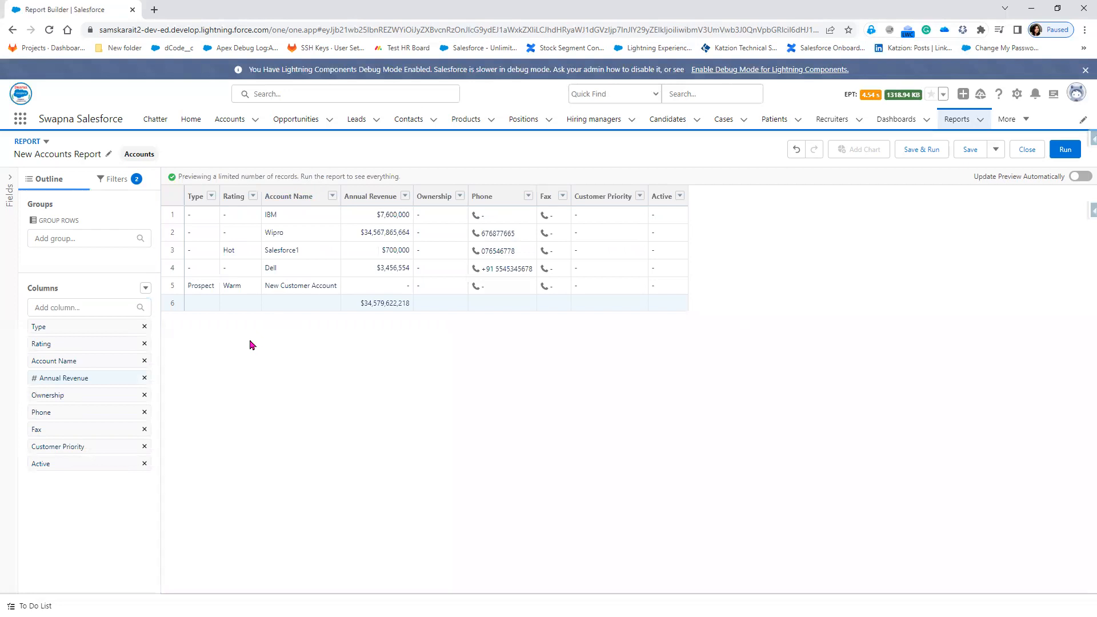
Set the Created Date filter's range to All Time, apply it and refresh the preview to review the records
left_click(130, 186)
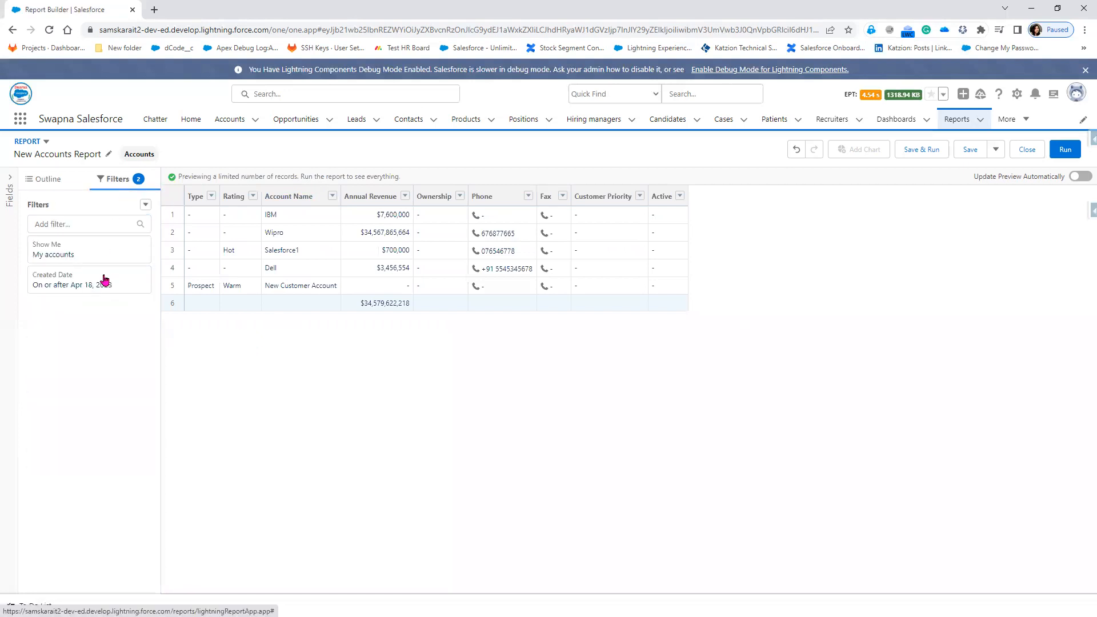
left_click(99, 286)
left_click(209, 275)
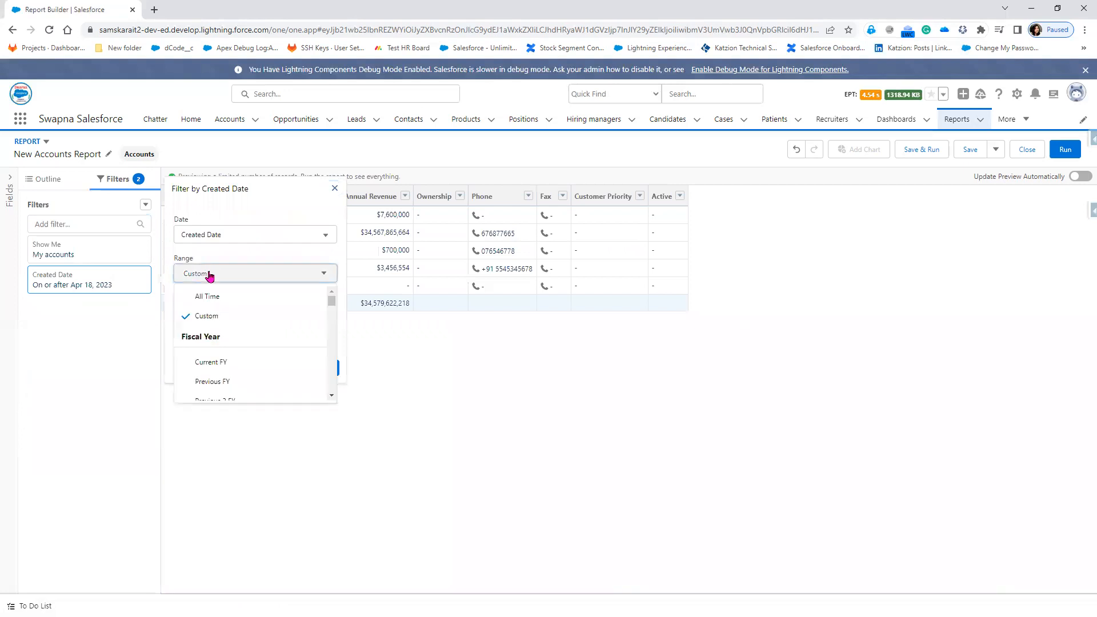
left_click(203, 294)
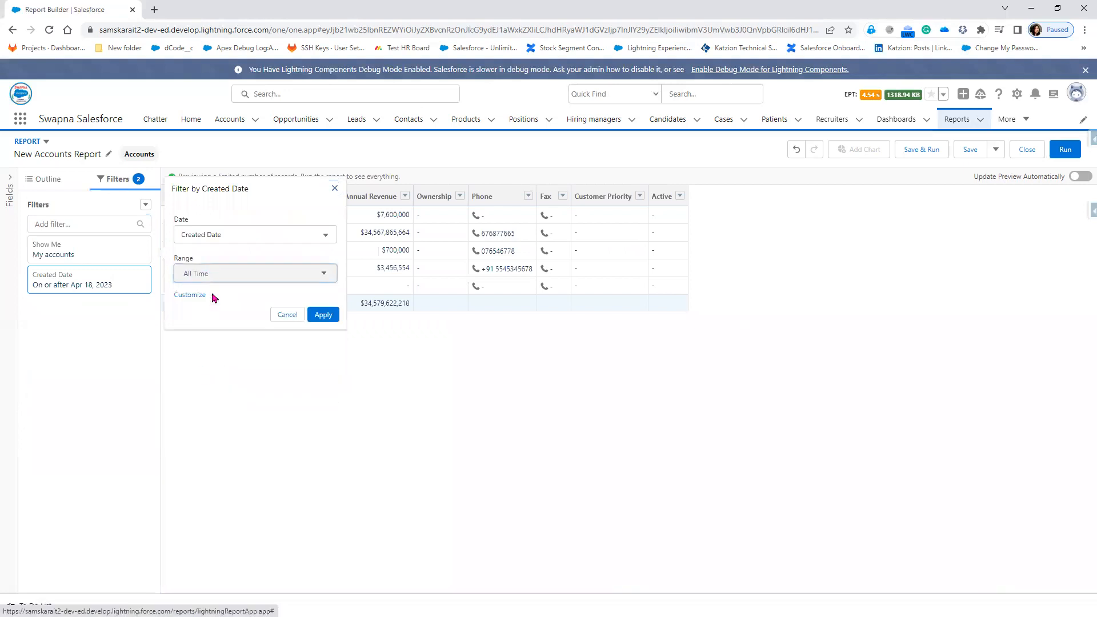
left_click(323, 315)
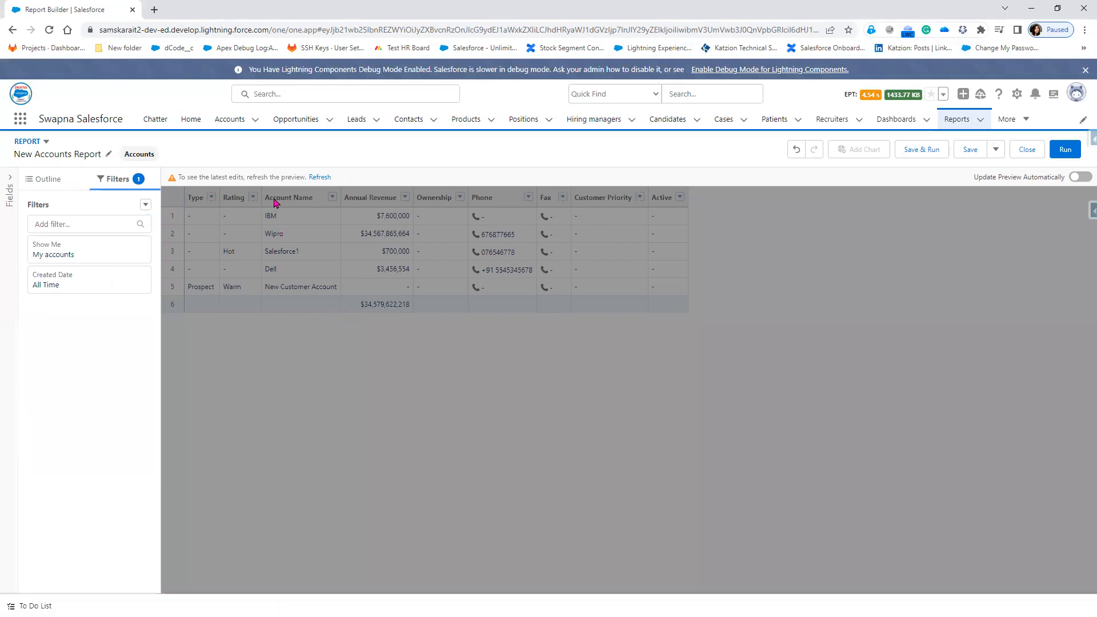
left_click(318, 178)
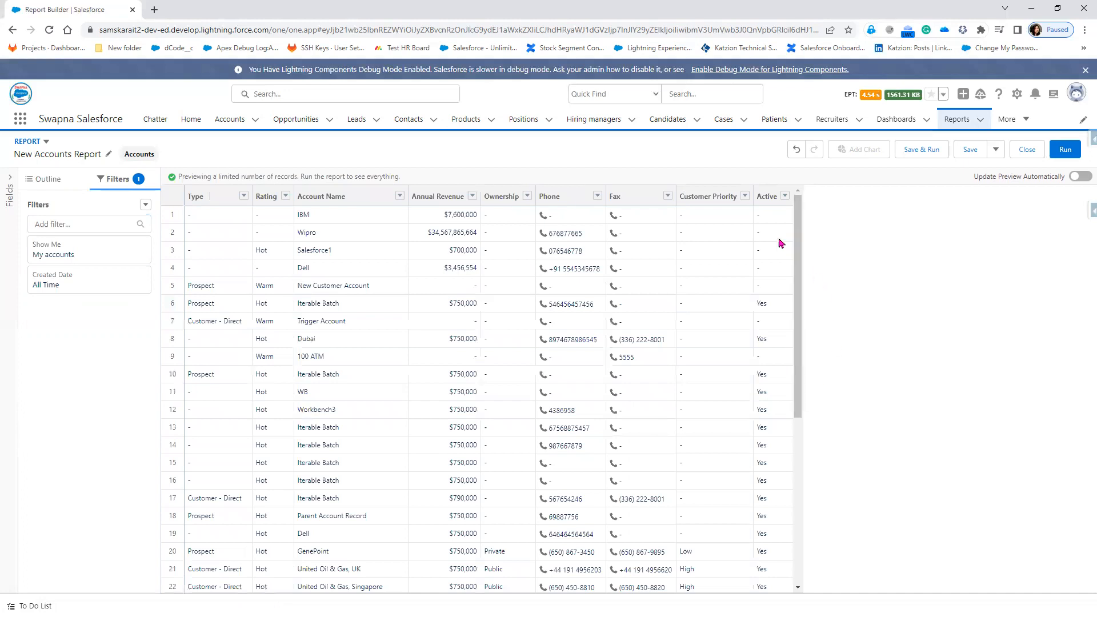
scroll(766, 526, "down", 3)
scroll(765, 526, "down", 2)
scroll(755, 514, "up", 6)
left_click(146, 204)
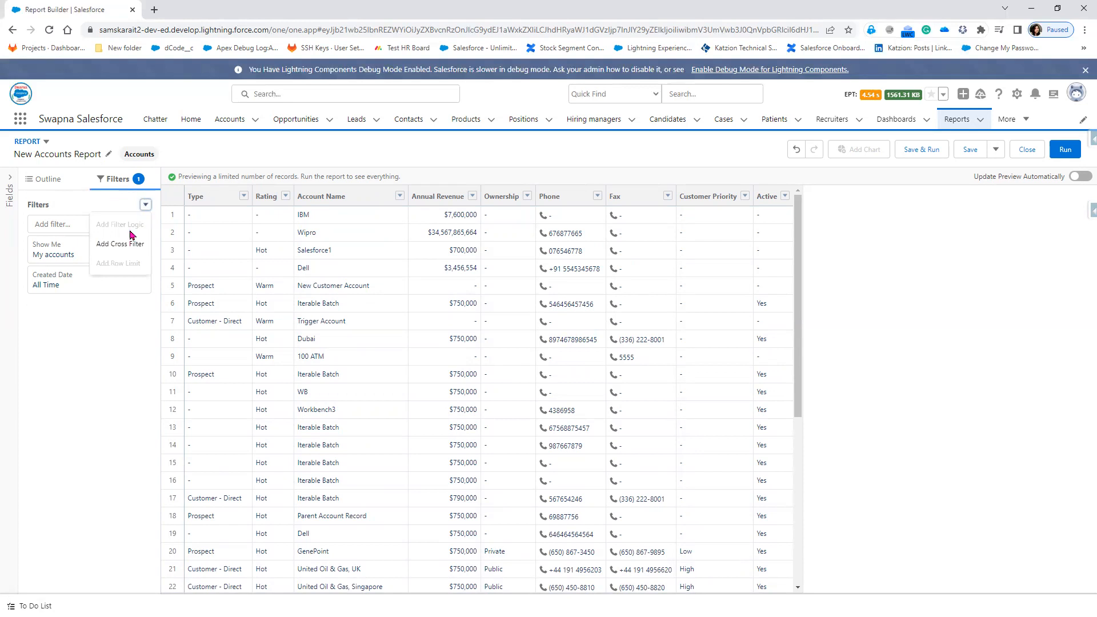
left_click(60, 224)
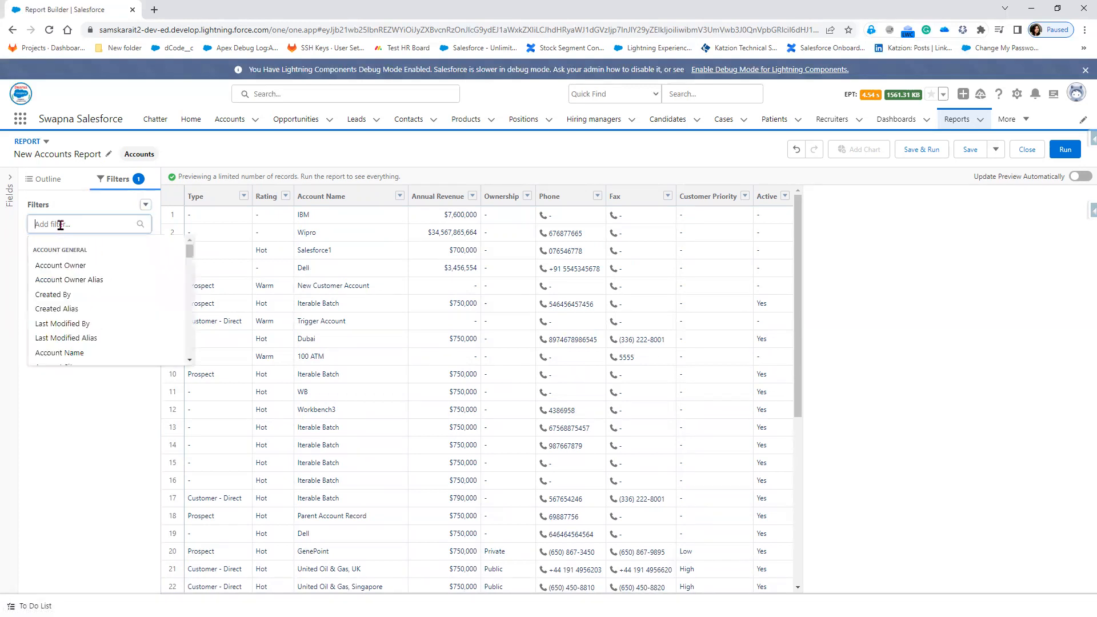
type("A")
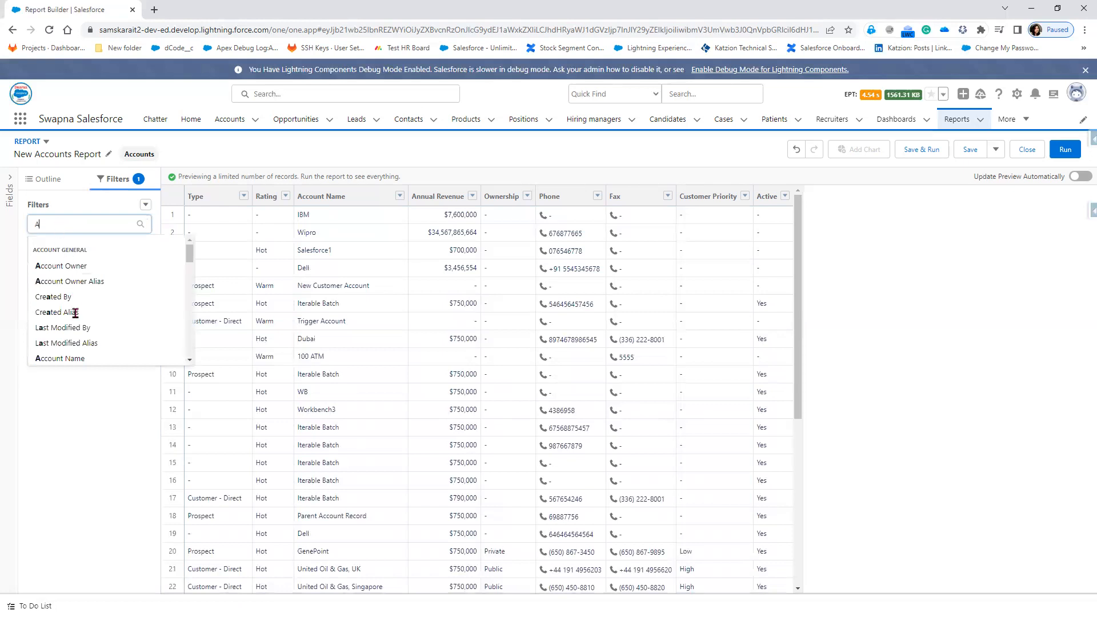
type("cti")
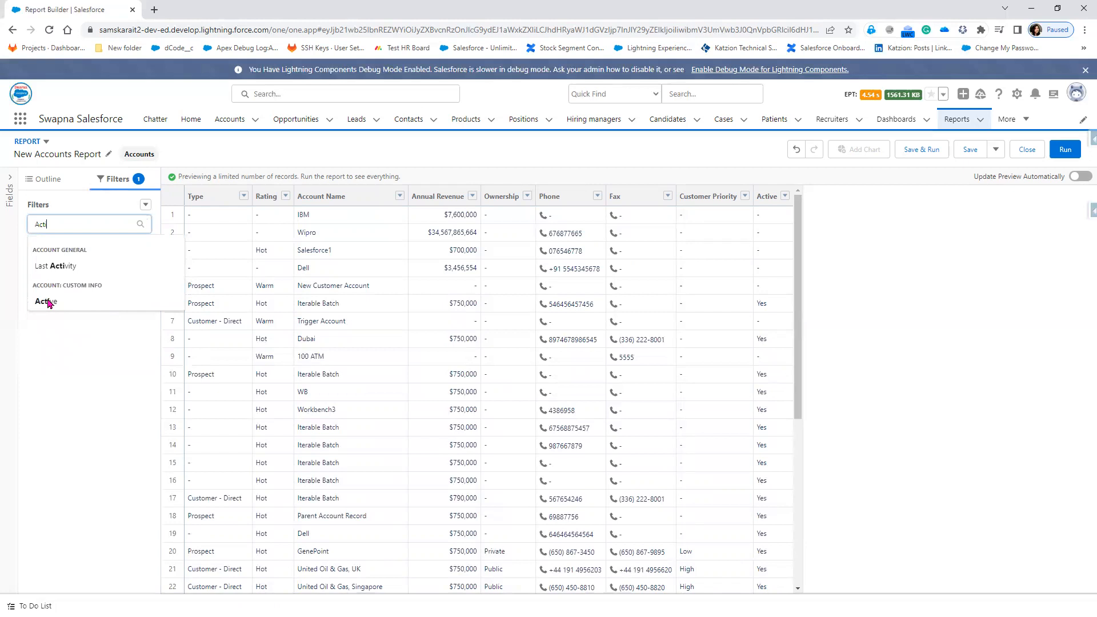
left_click(94, 292)
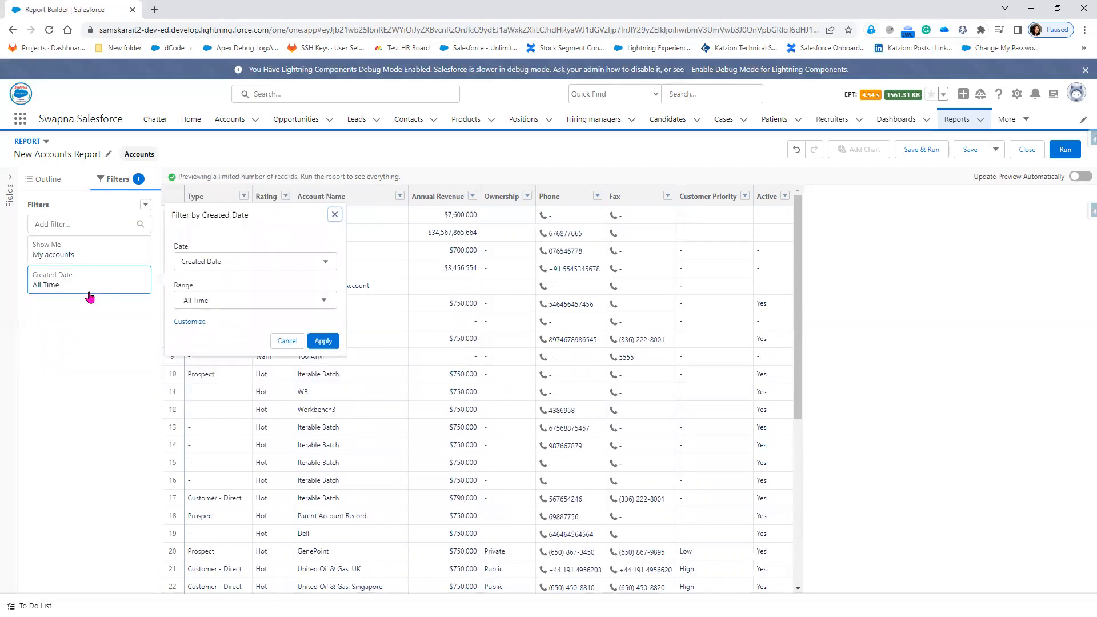
left_click(75, 229)
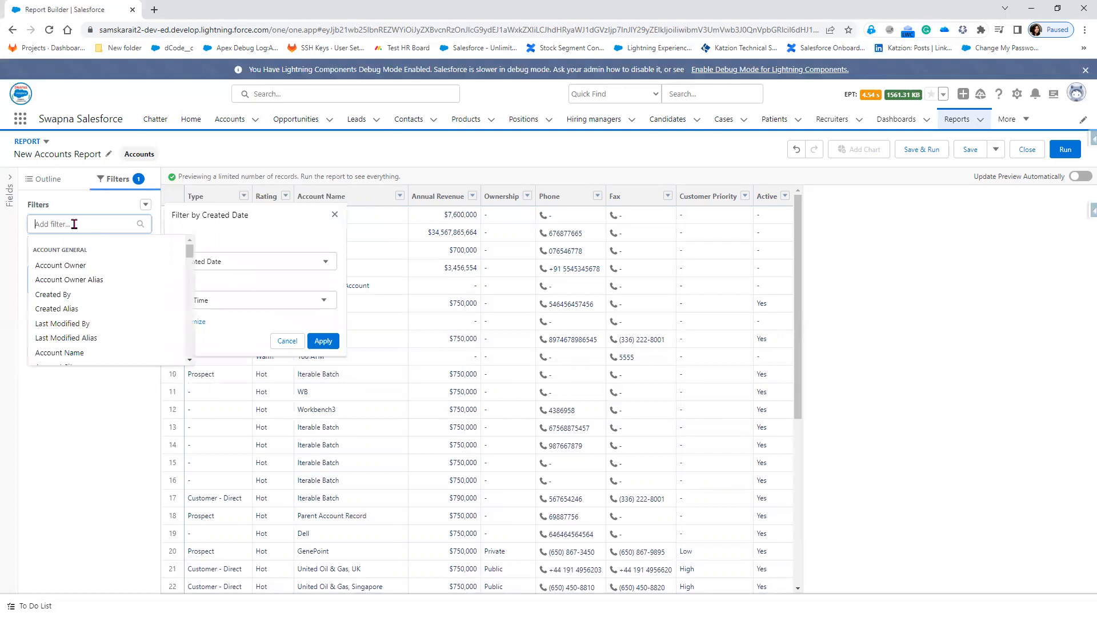
type("Act")
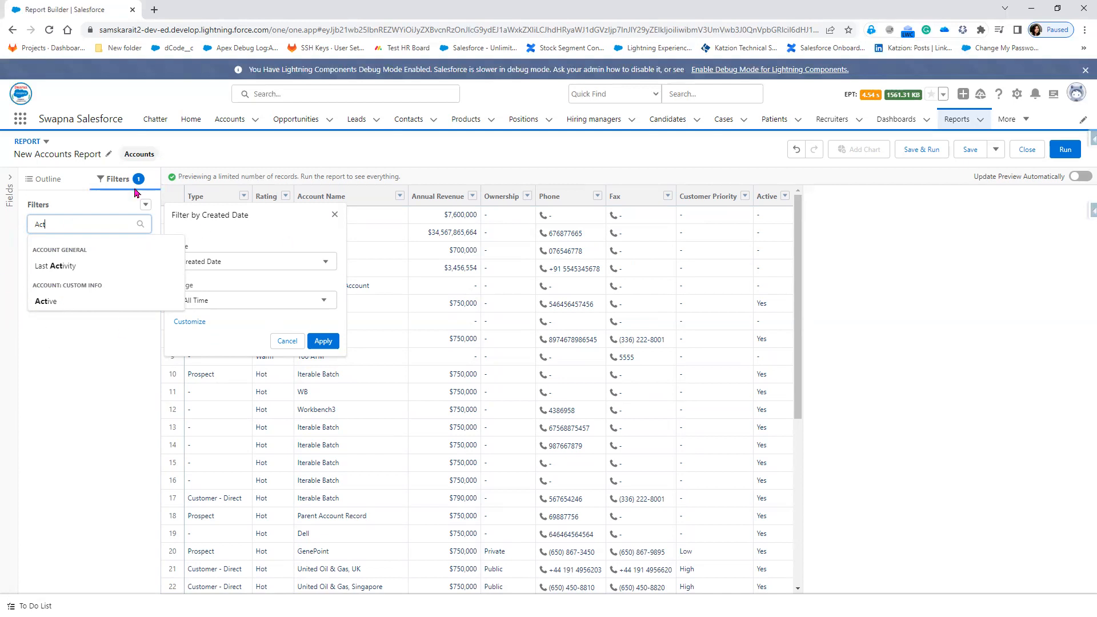
left_click(46, 212)
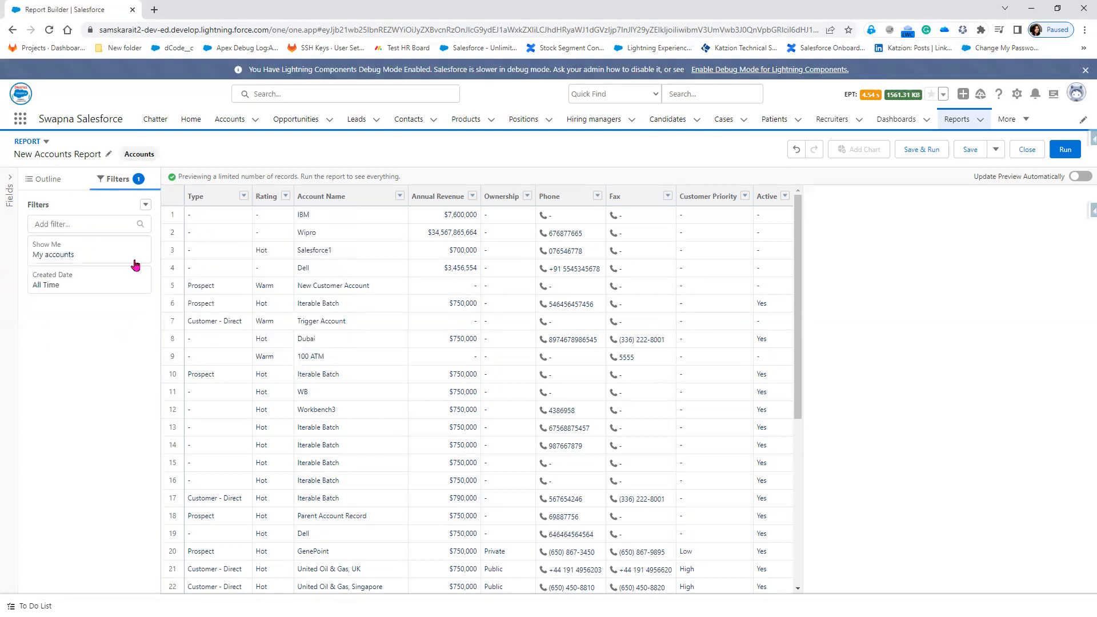
Set the Show Me filter to All accounts and apply it
left_click(68, 249)
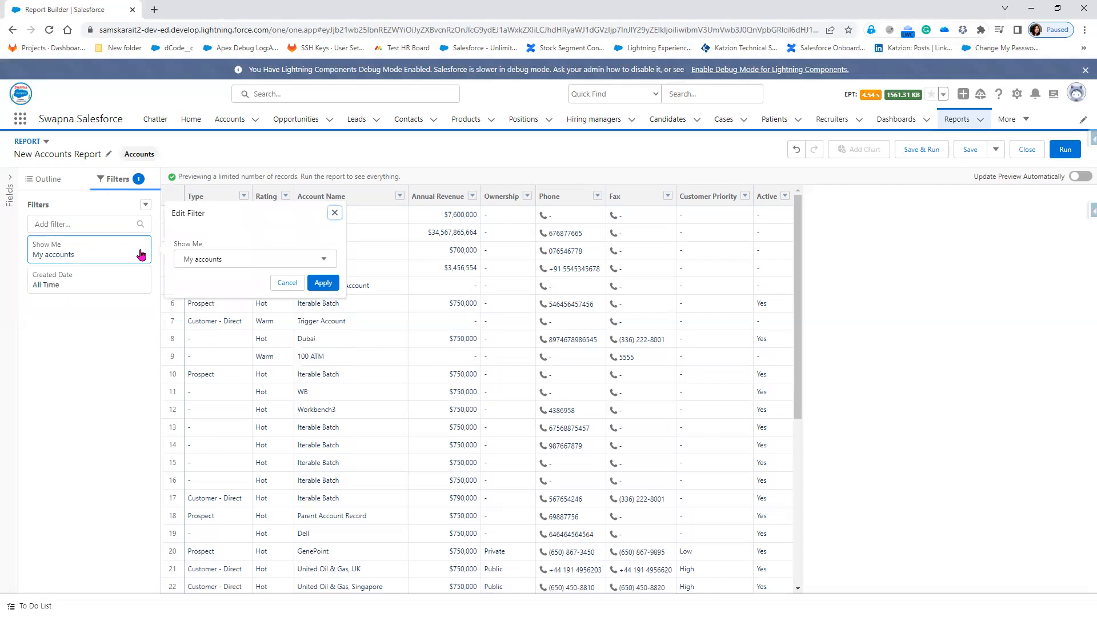
left_click(240, 260)
left_click(222, 322)
left_click(320, 284)
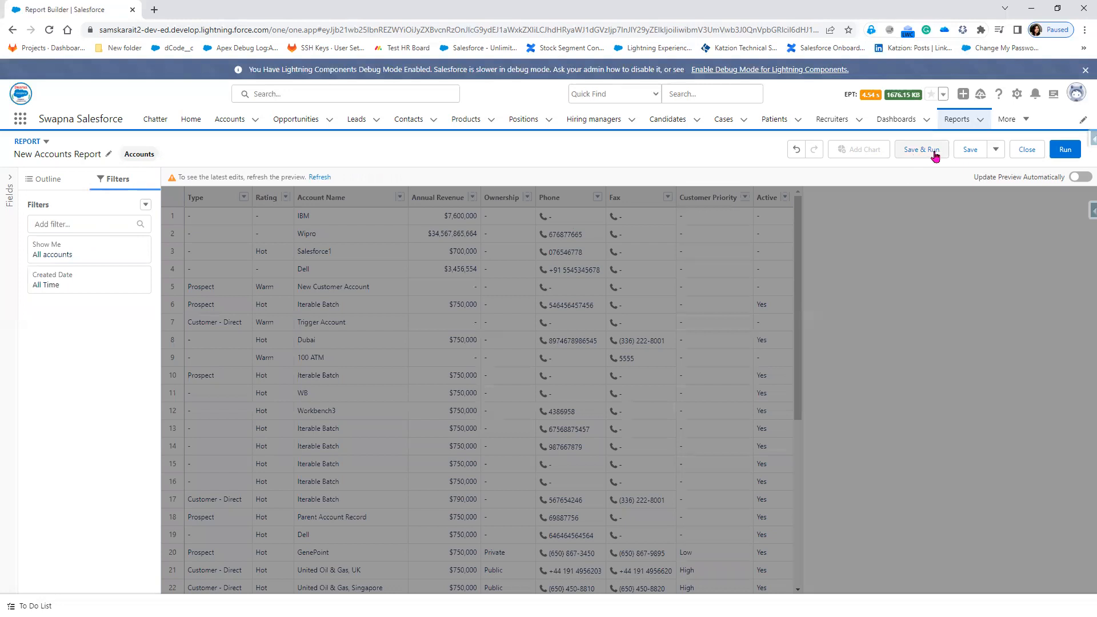
Start saving the report as Active Customer Records and clear its old unique name so it regenerates from the new report name
left_click(970, 151)
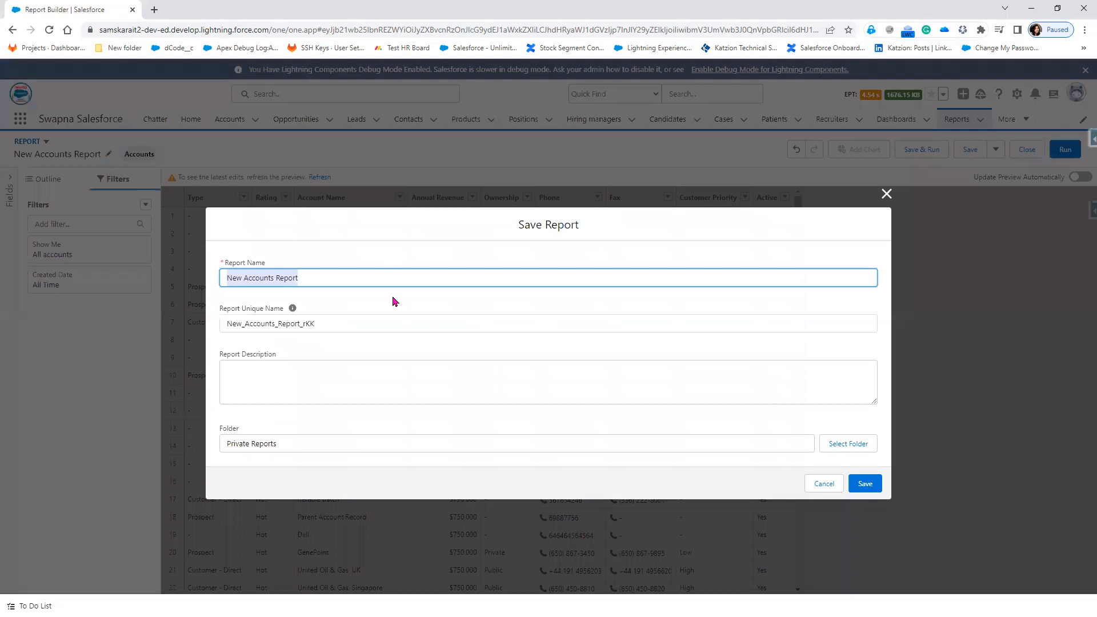
type("Active Customer Records")
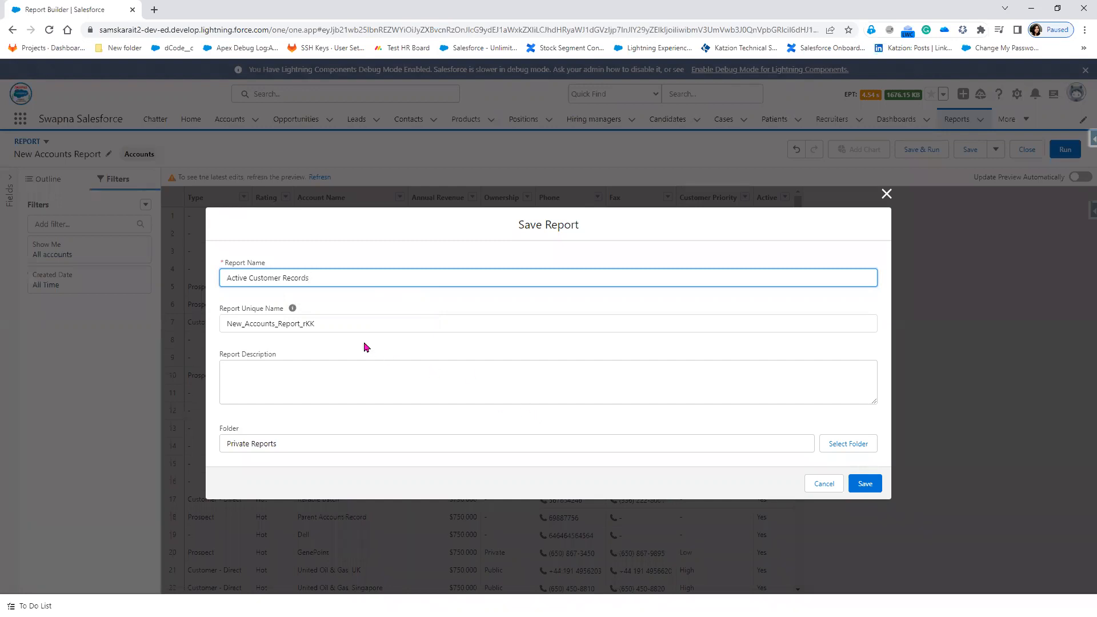
left_click_drag(346, 323, 136, 328)
key("BackSpace")
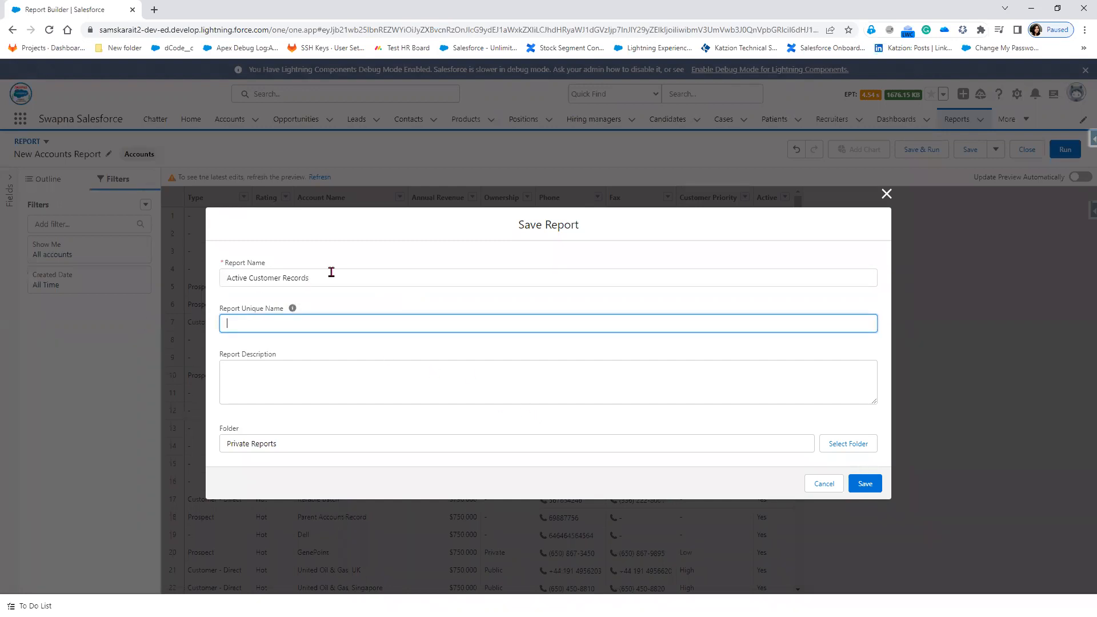
left_click(331, 278)
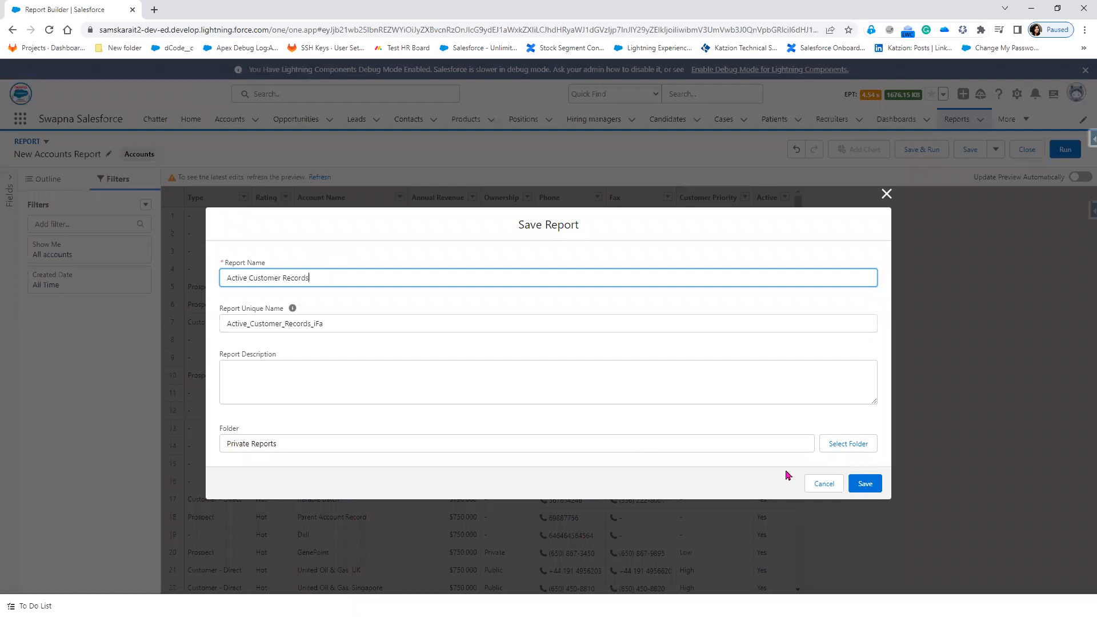
Choose CIS Customer Folder as the report's folder and save the report
left_click(671, 447)
left_click(857, 451)
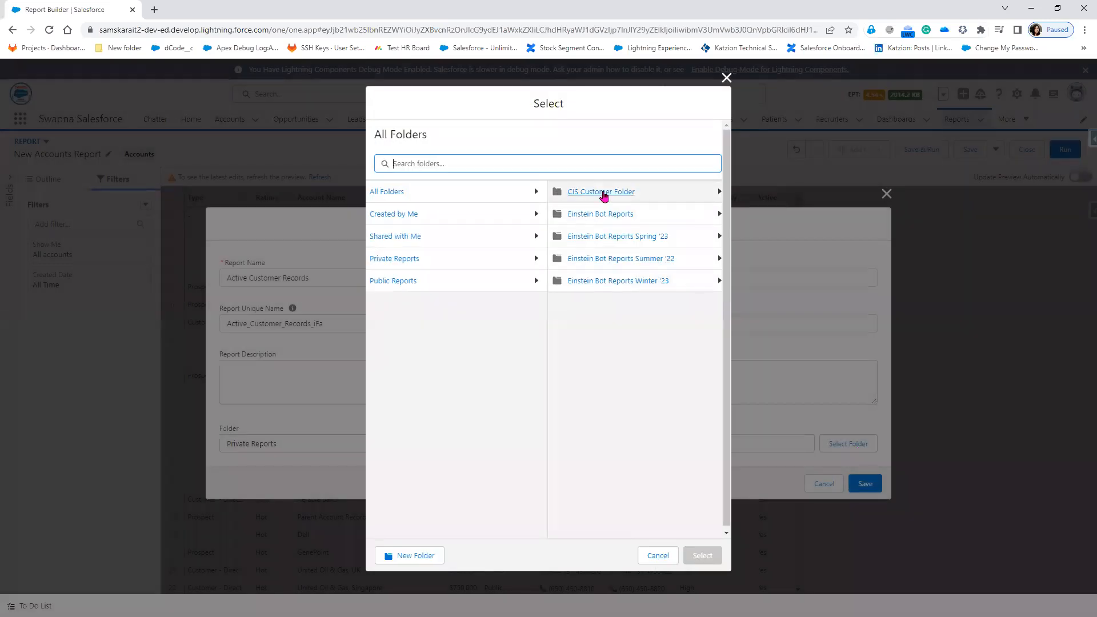
left_click(604, 193)
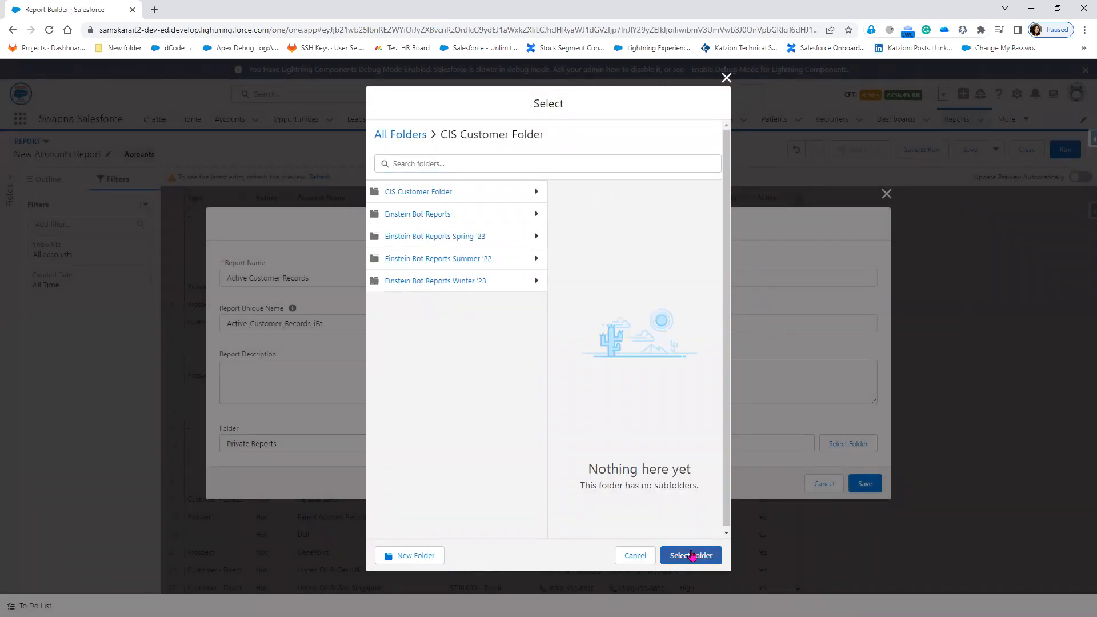
left_click(693, 556)
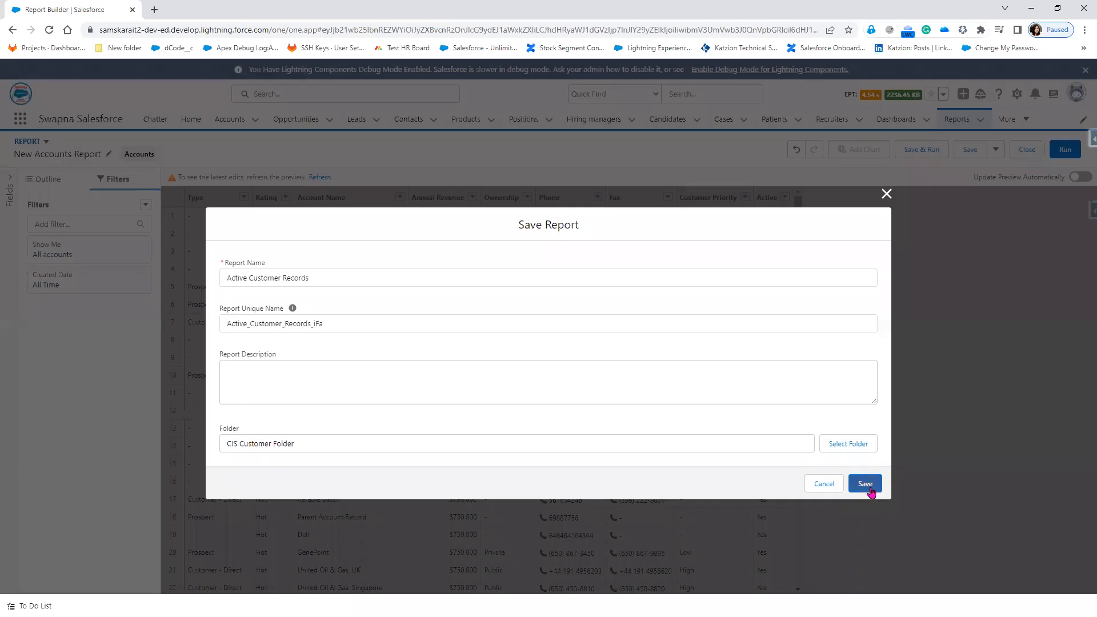
left_click(868, 484)
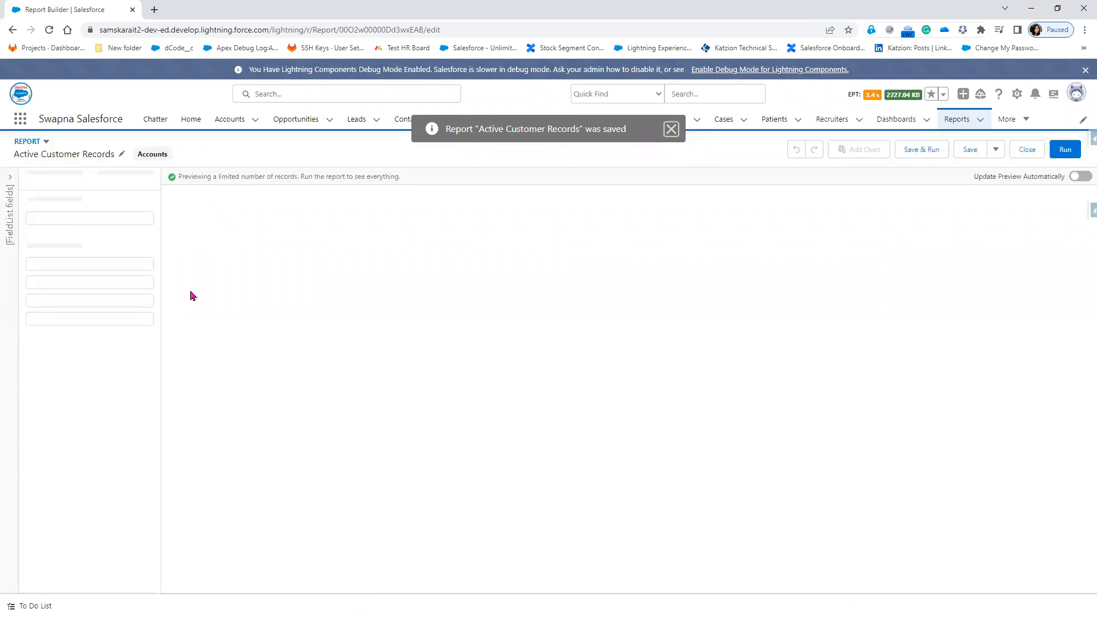
Add a field filter to the report where Active equals Yes and apply it
left_click(116, 181)
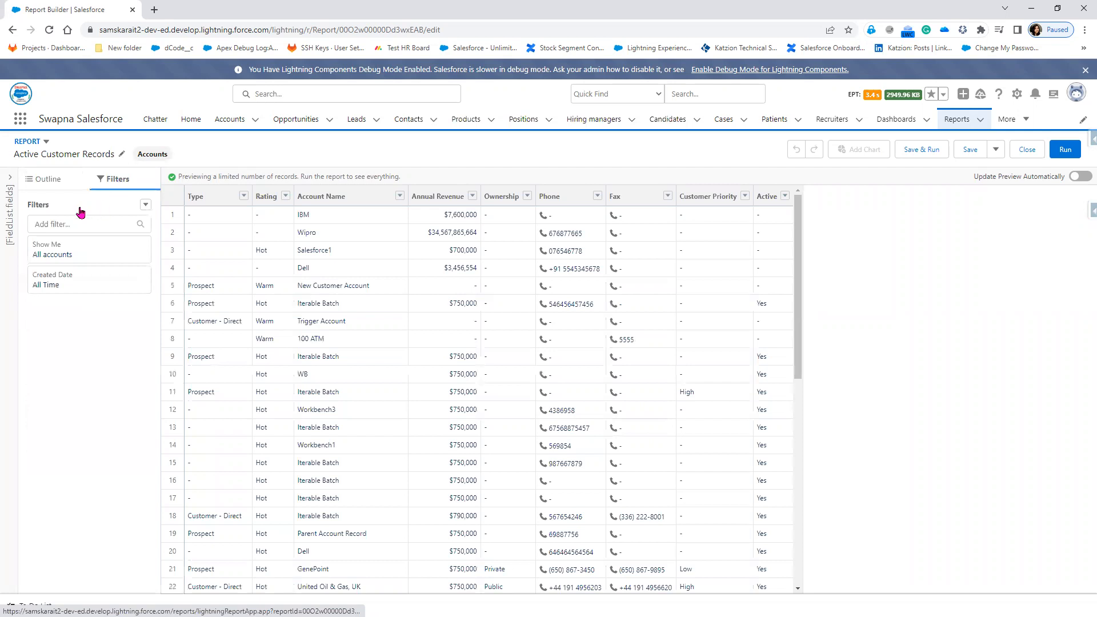
left_click(146, 206)
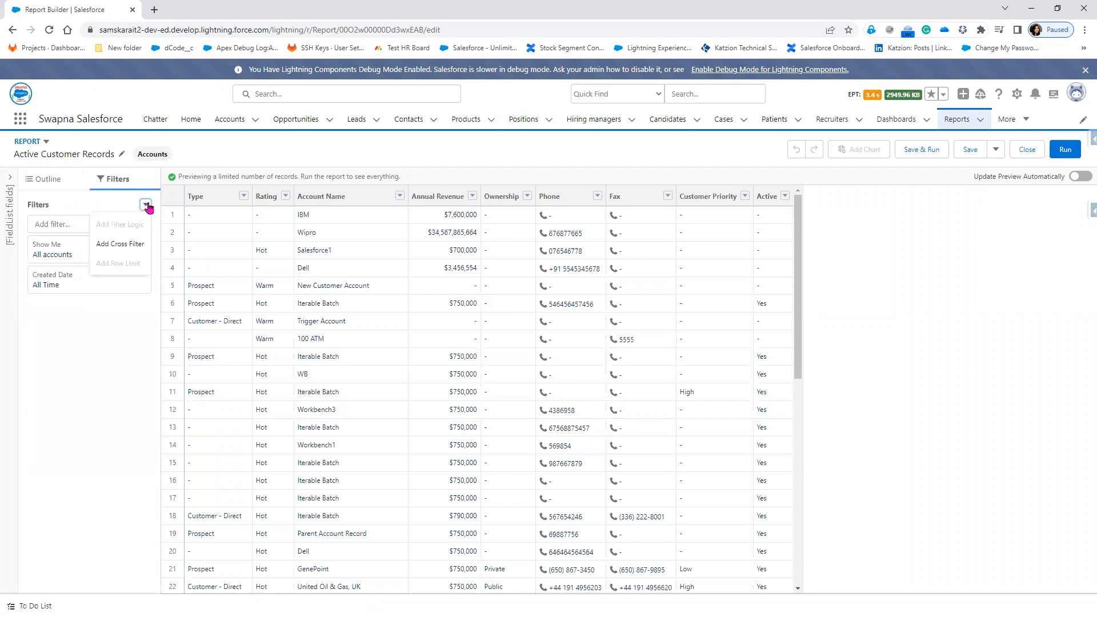
left_click(62, 223)
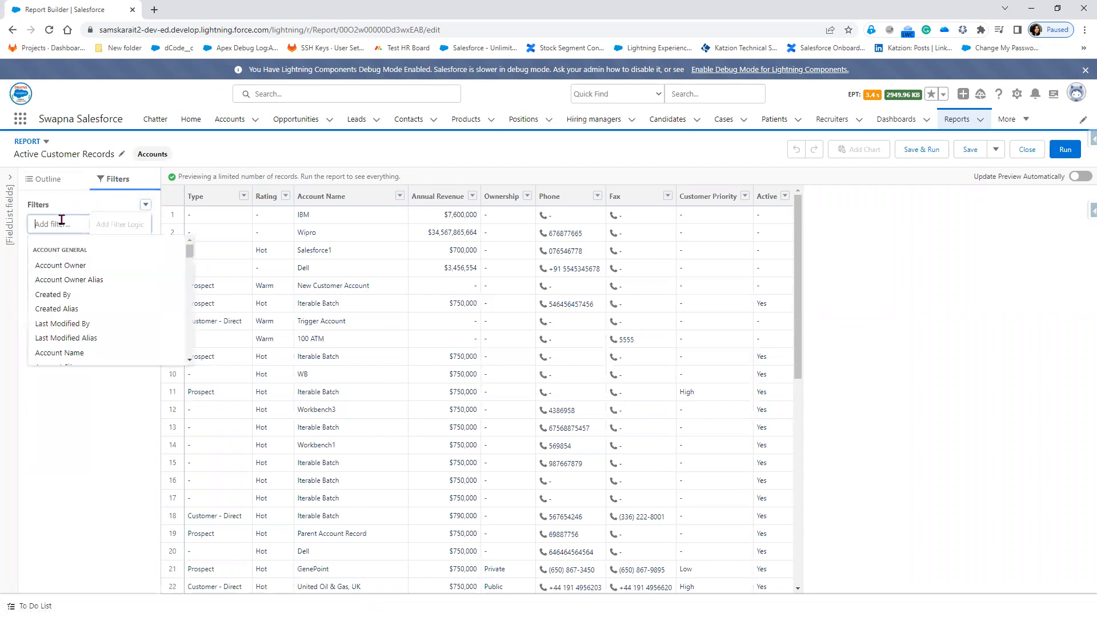
type("Ac")
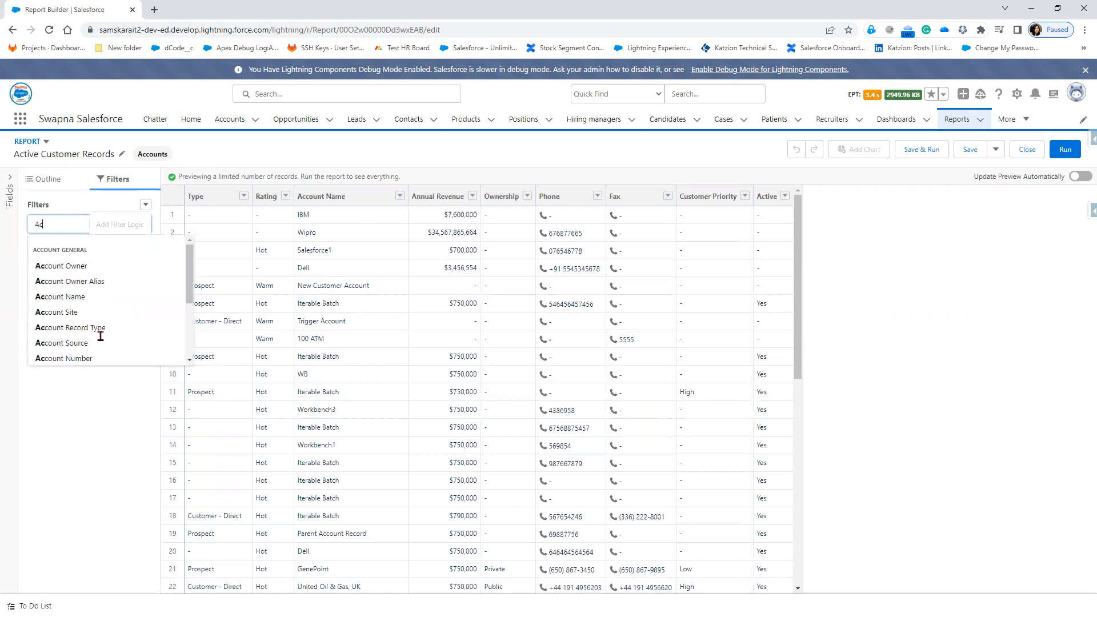
type("t")
left_click(46, 301)
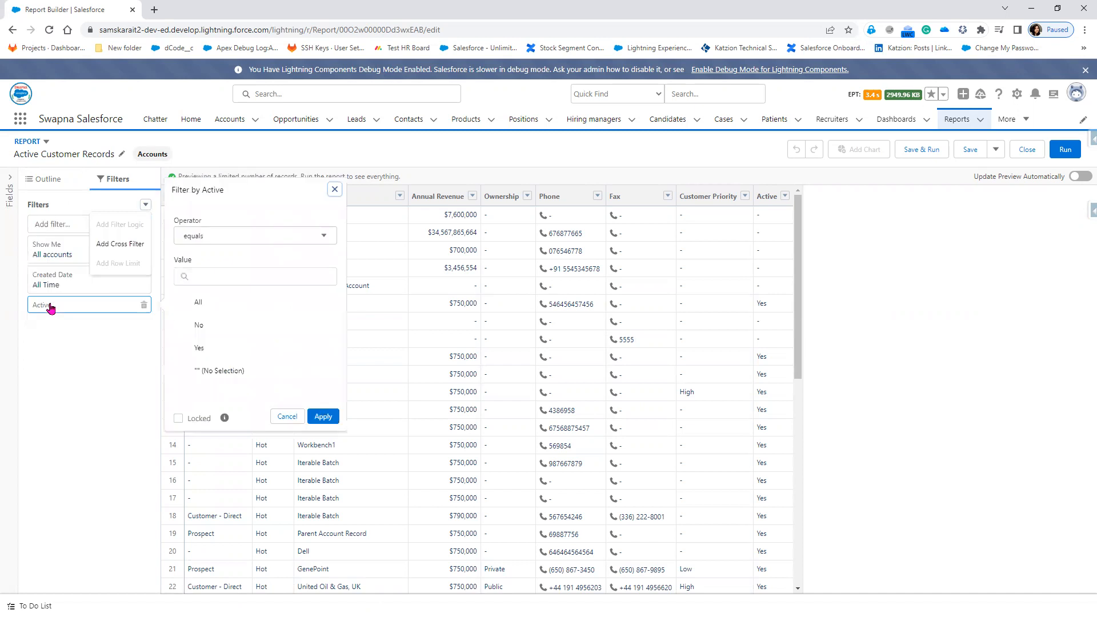
left_click(210, 350)
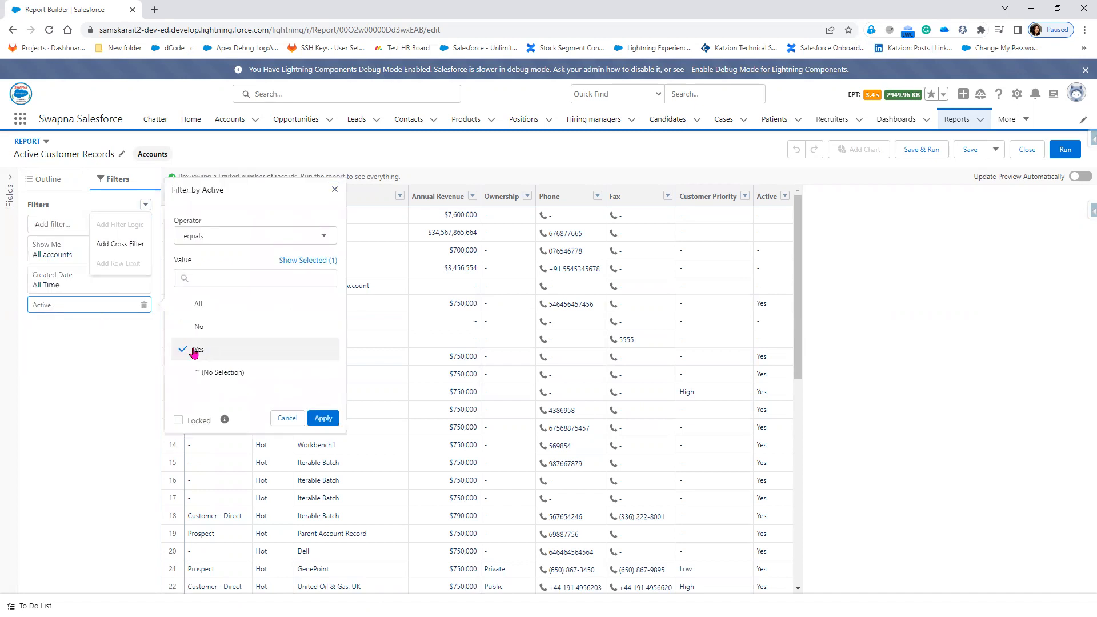
left_click(324, 417)
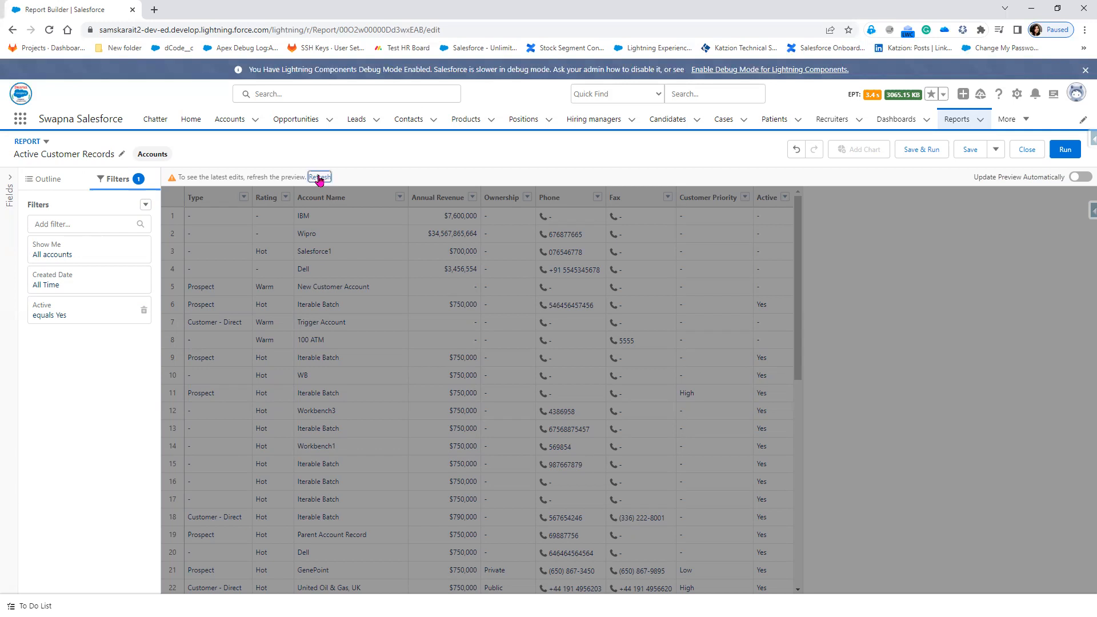
Refresh the report preview and save the filtered report
left_click(320, 178)
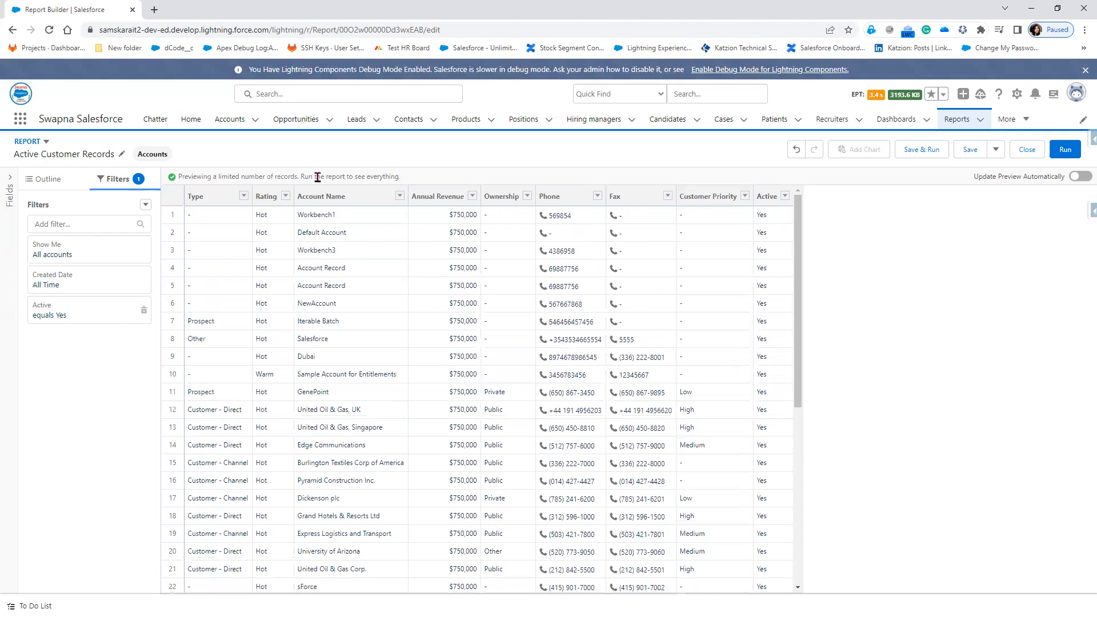
left_click(971, 151)
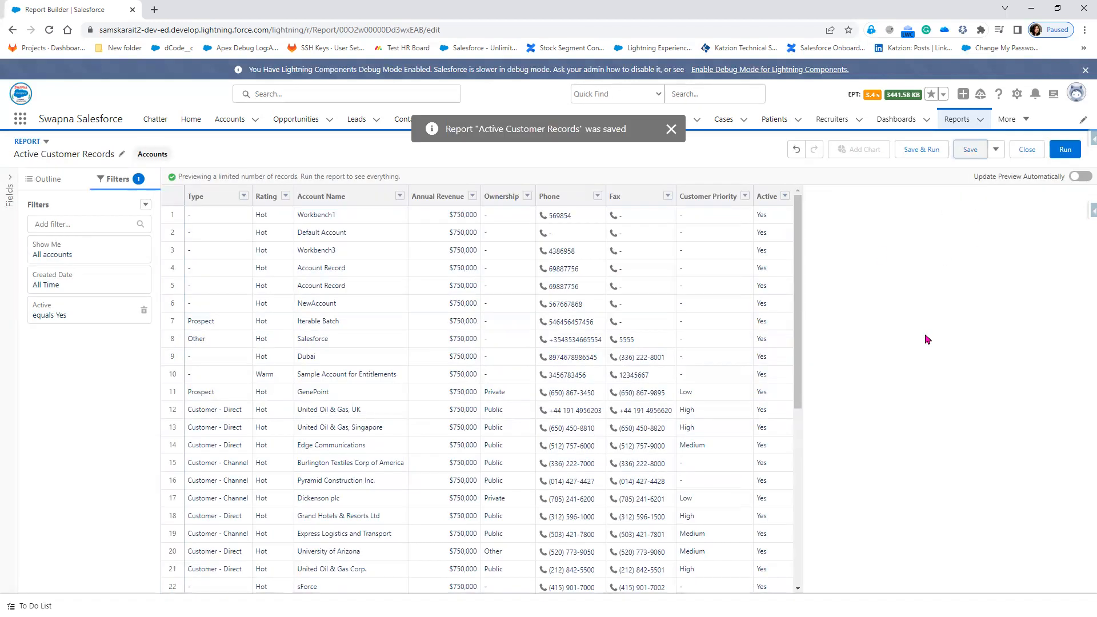
left_click(674, 132)
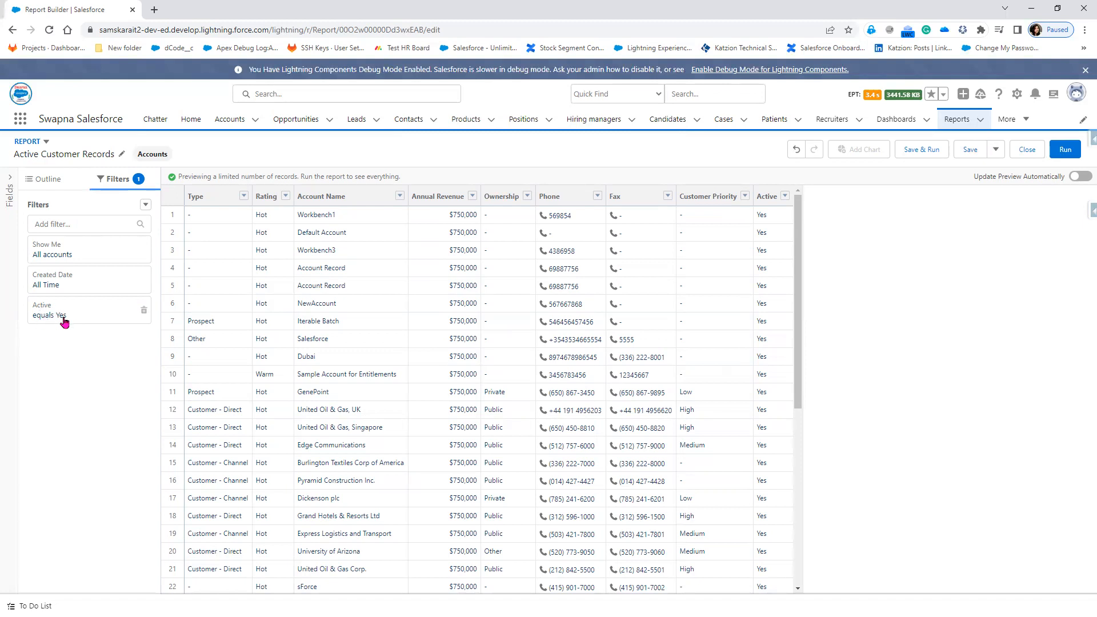
Run the report to review its full list of records, and reopen it for editing
left_click(1067, 149)
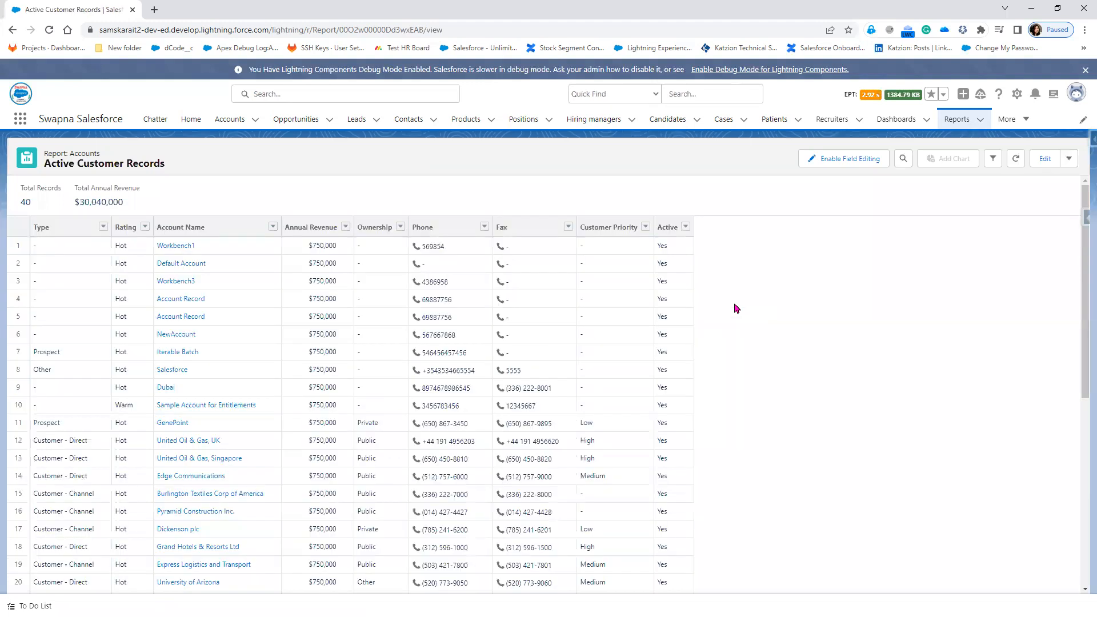
scroll(708, 366, "down", 5)
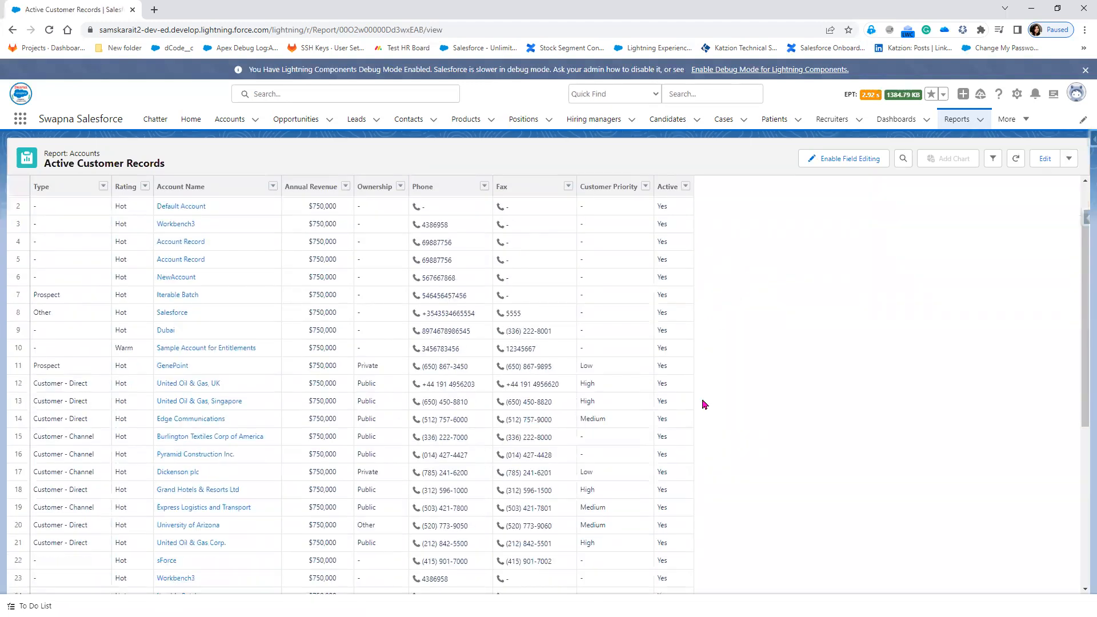
scroll(669, 457, "down", 3)
scroll(673, 490, "up", 7)
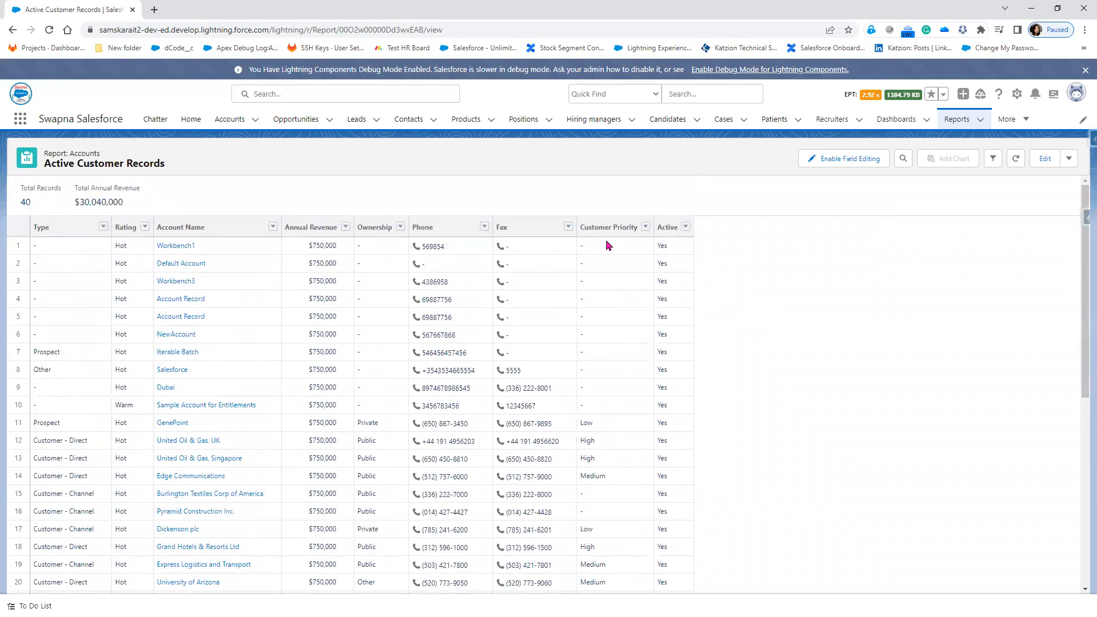
left_click(1046, 162)
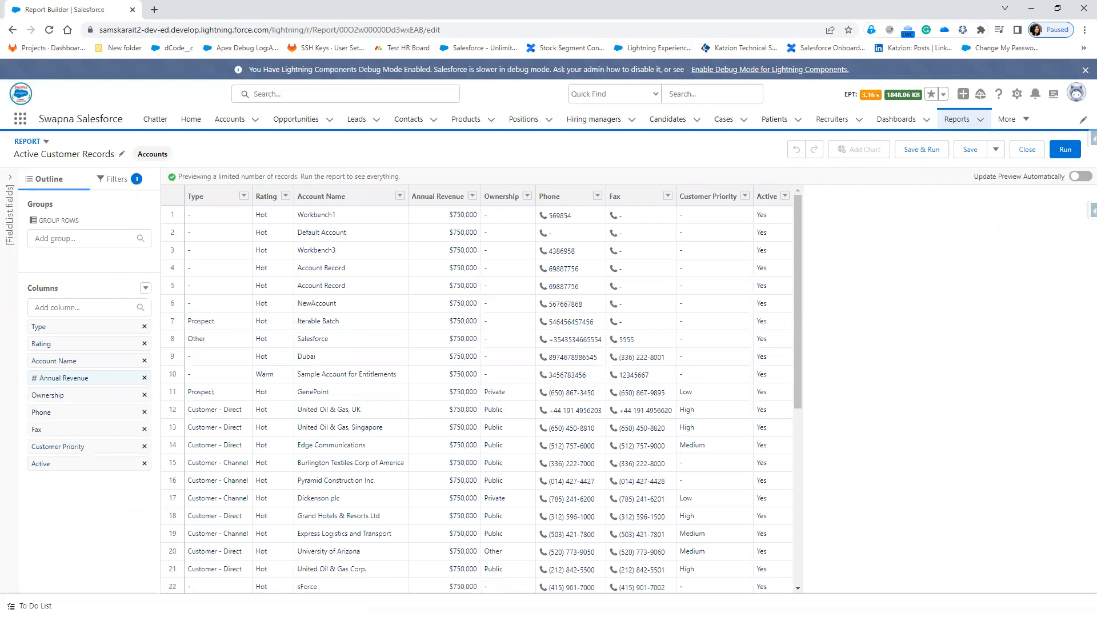
key("alt+Tab")
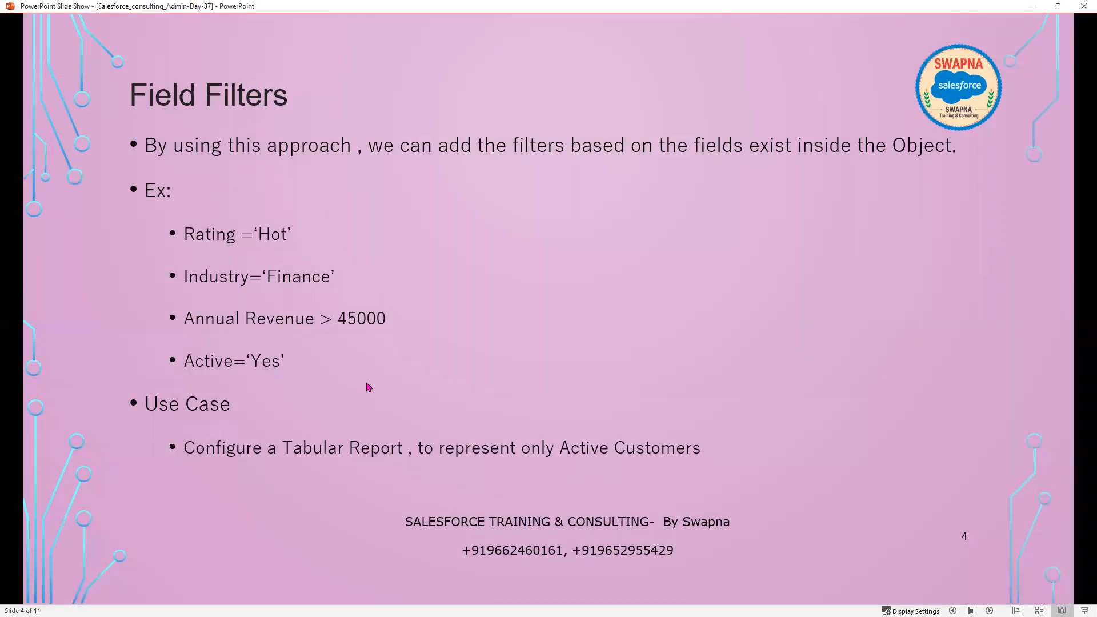
left_click(369, 388)
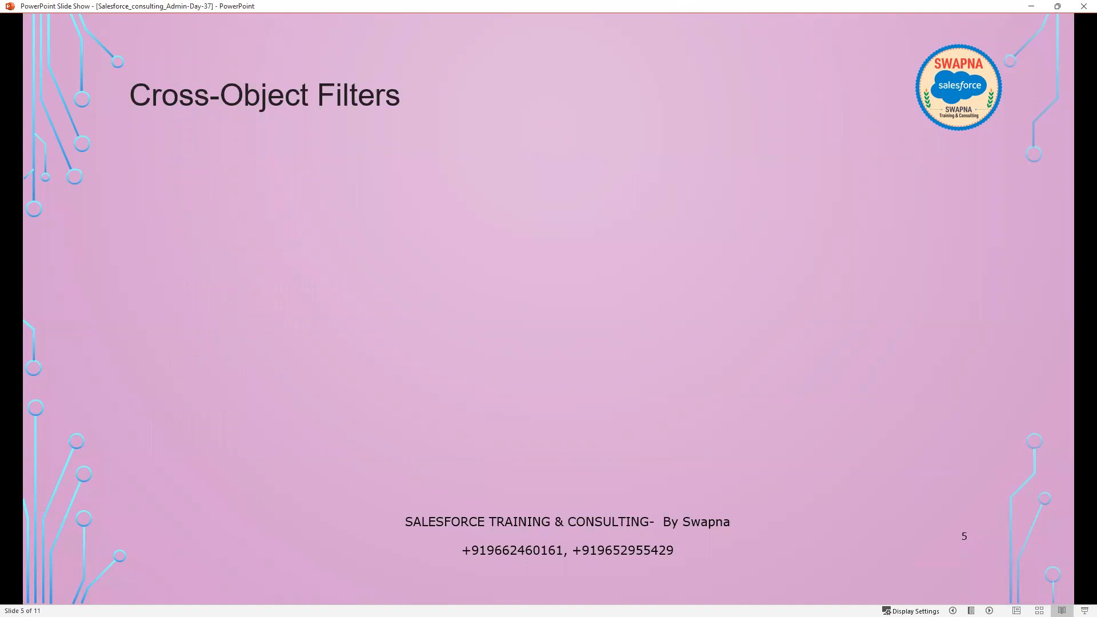
key("Right")
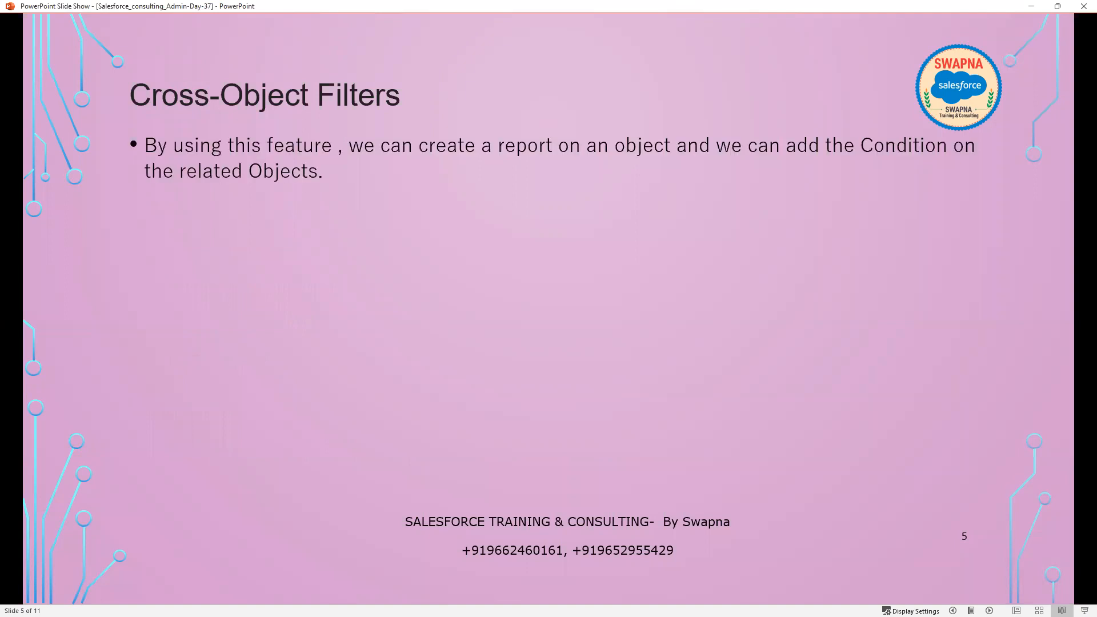
key("Left")
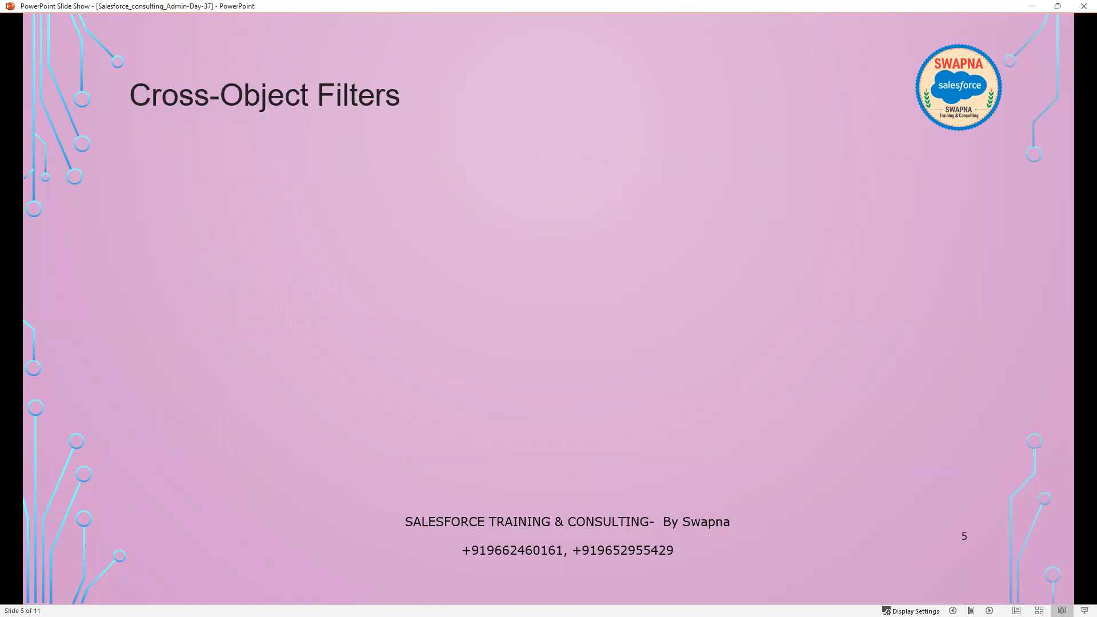
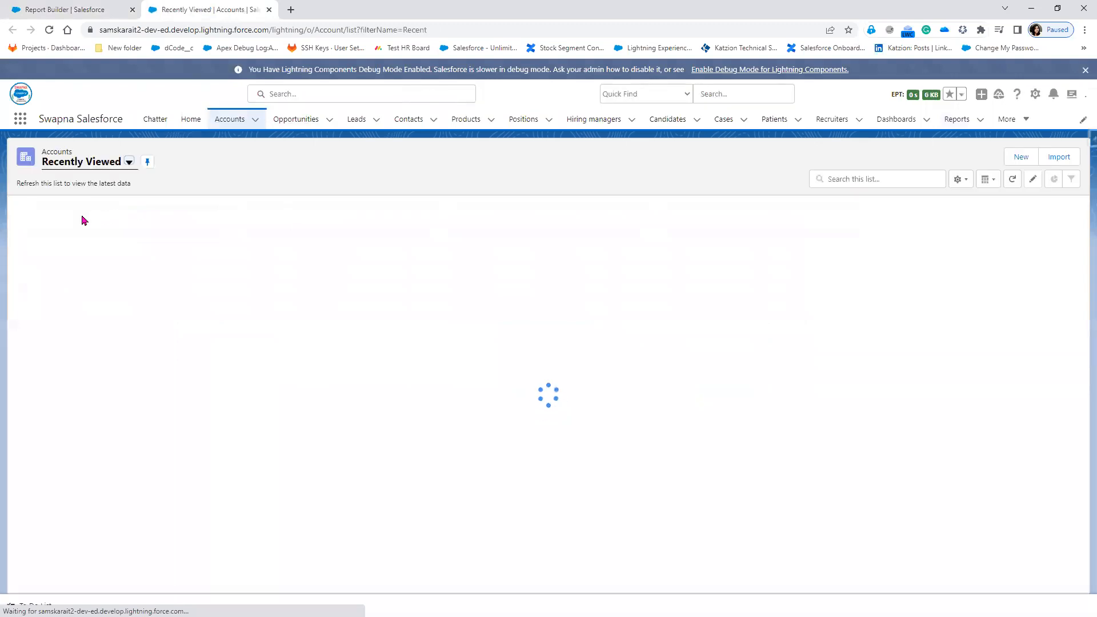
Open the Wipro account from the accounts list and examine its related contacts, opportunities and cases
left_click(57, 228)
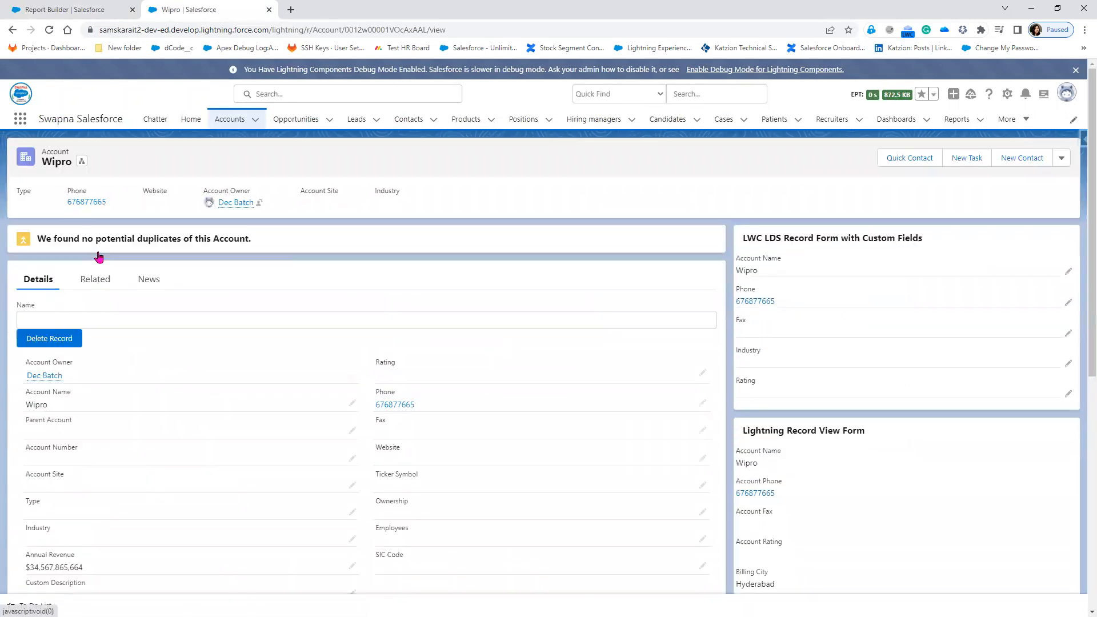
left_click(97, 280)
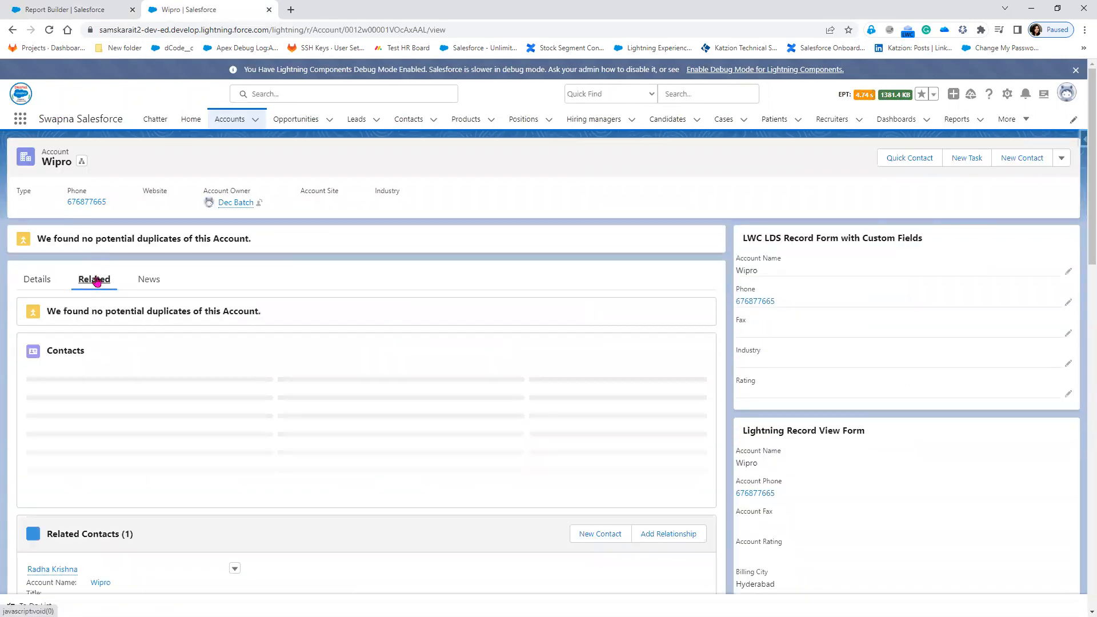
scroll(259, 505, "down", 5)
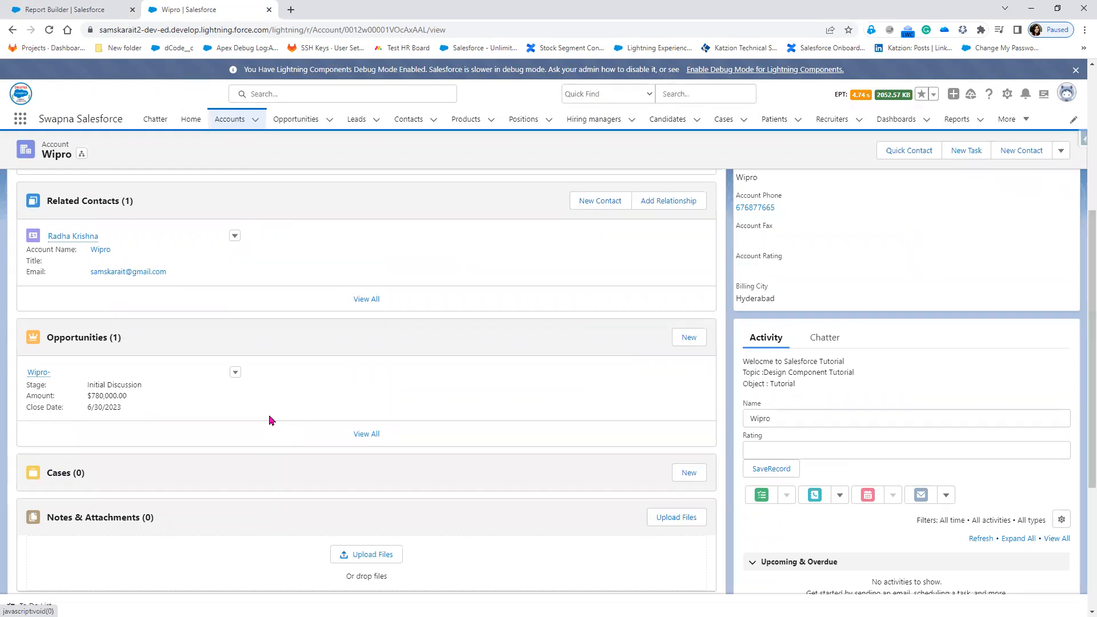
Return to the Active Customer Records report, save it and go to the list of recent reports
left_click(84, 11)
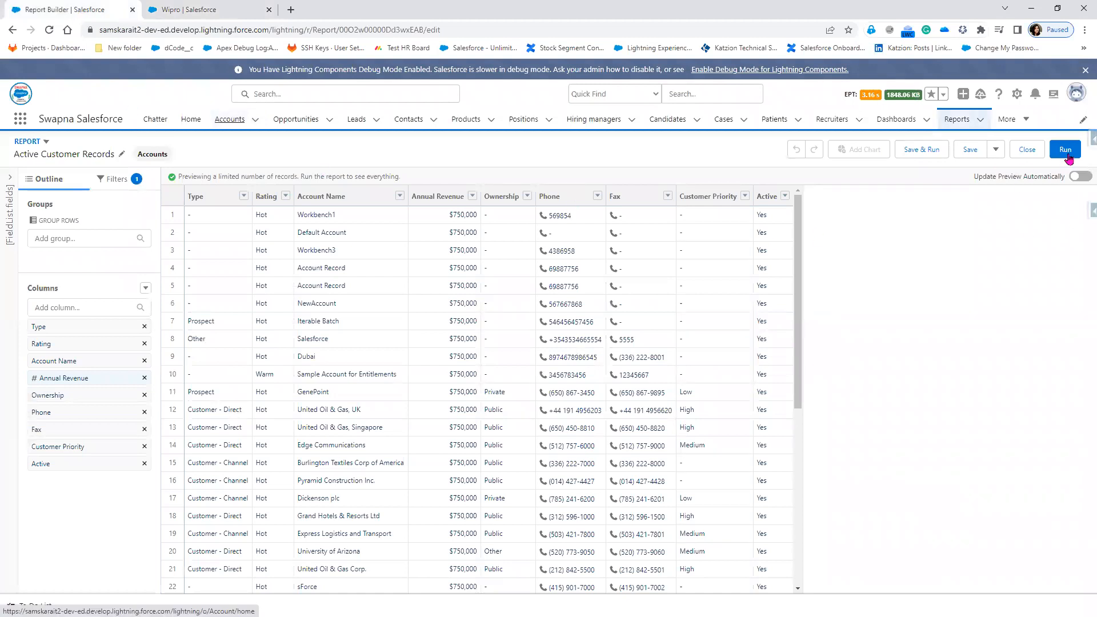
left_click(973, 151)
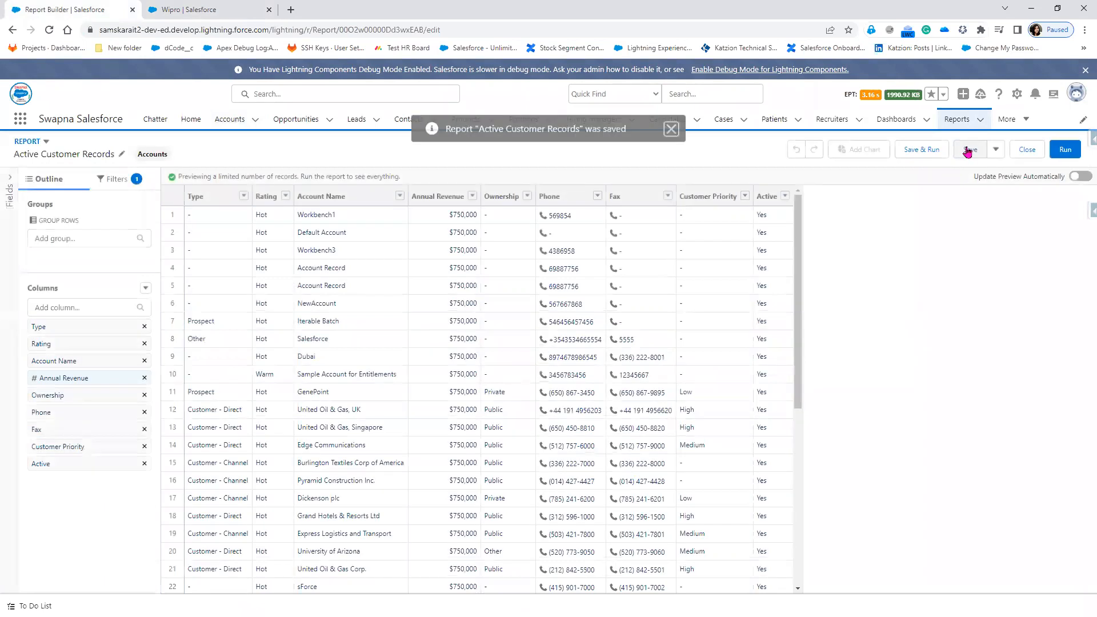
left_click(952, 121)
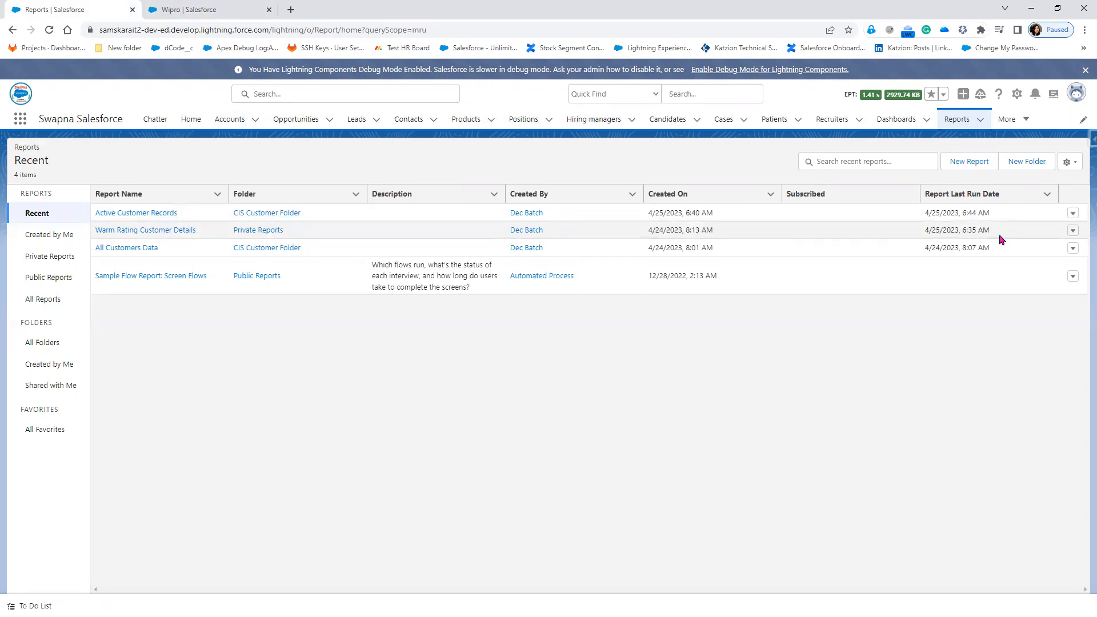
left_click(1073, 231)
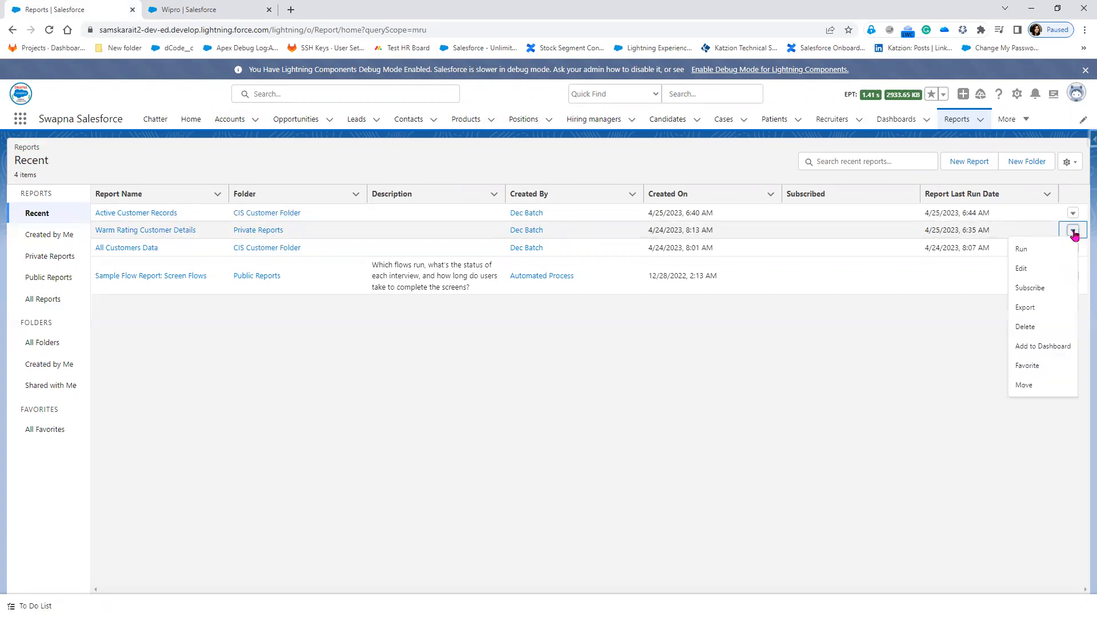
left_click(1050, 271)
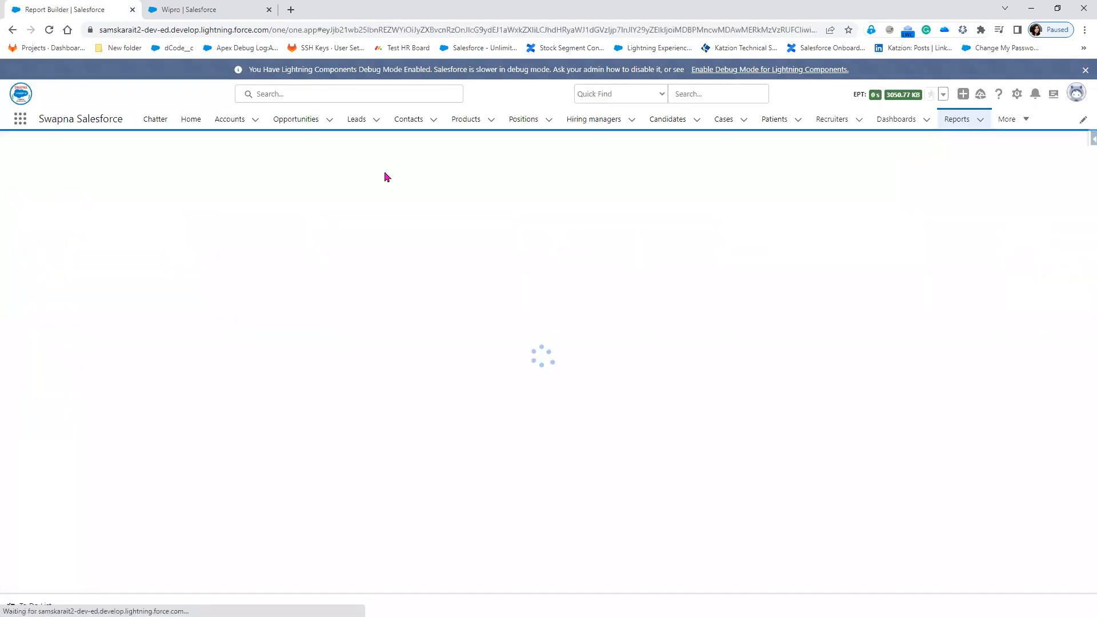
left_click(12, 29)
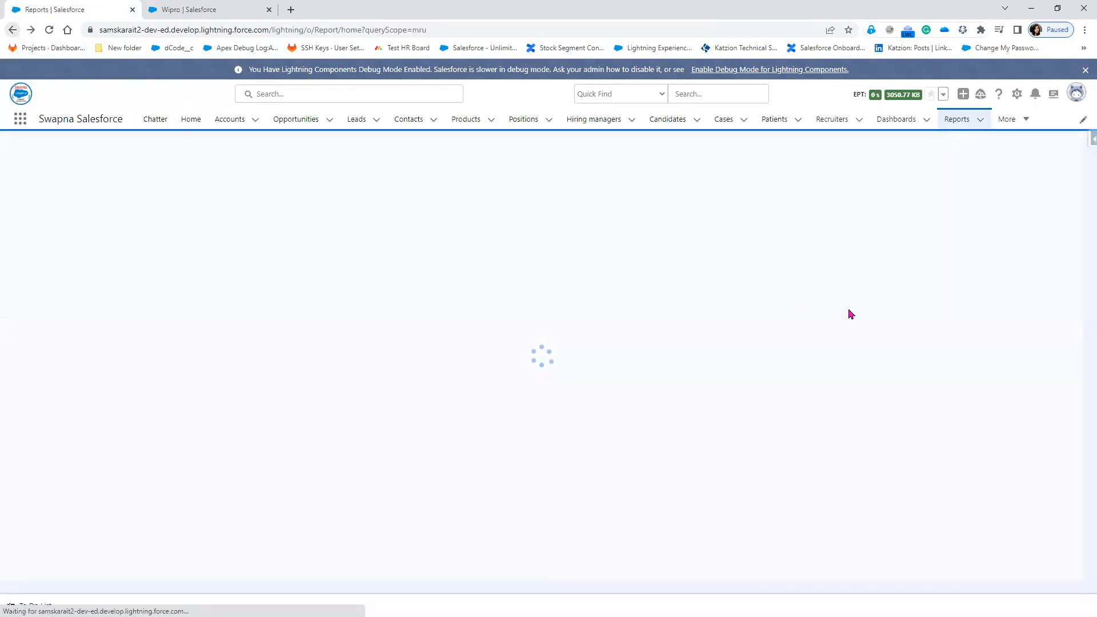
Move the Warm Rating Customer Details report from Private Reports into CIS Customer Folder
left_click(1073, 230)
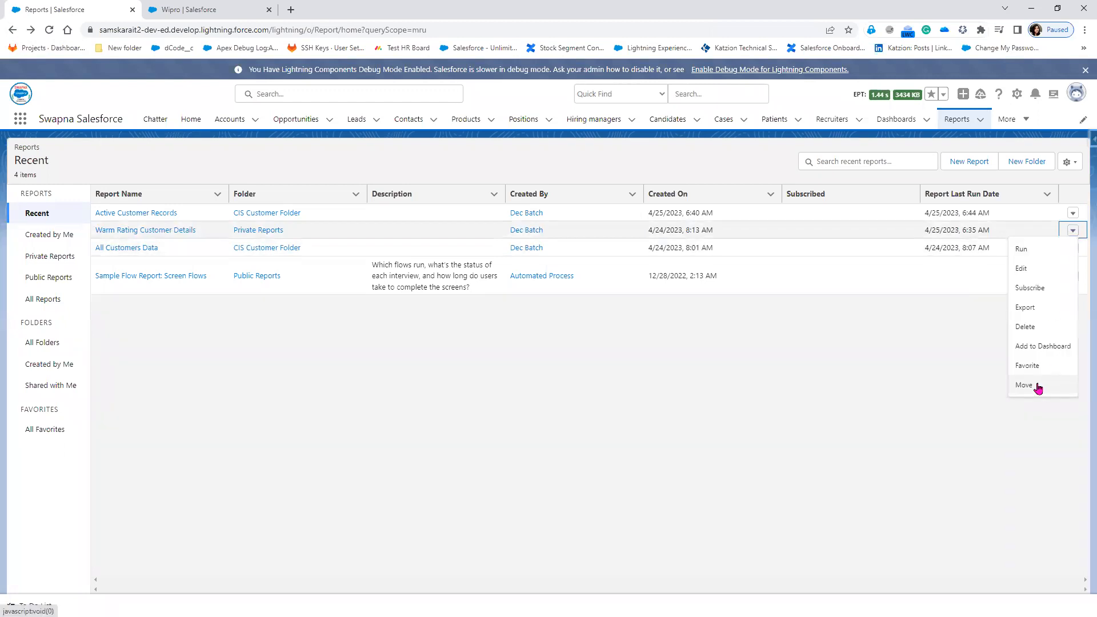
left_click(1038, 386)
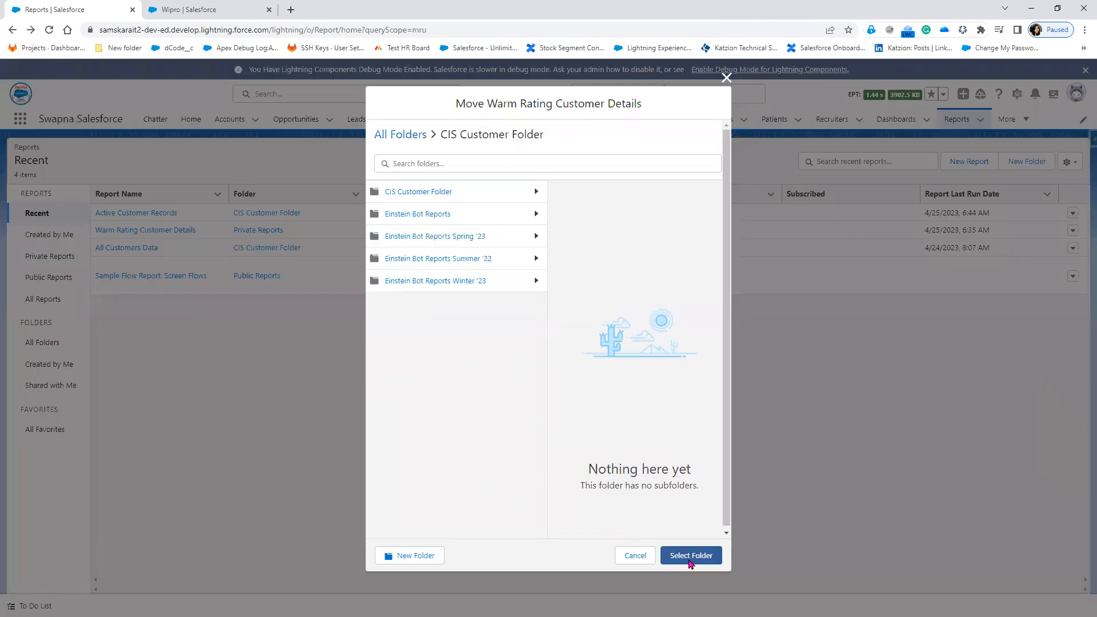
left_click(691, 562)
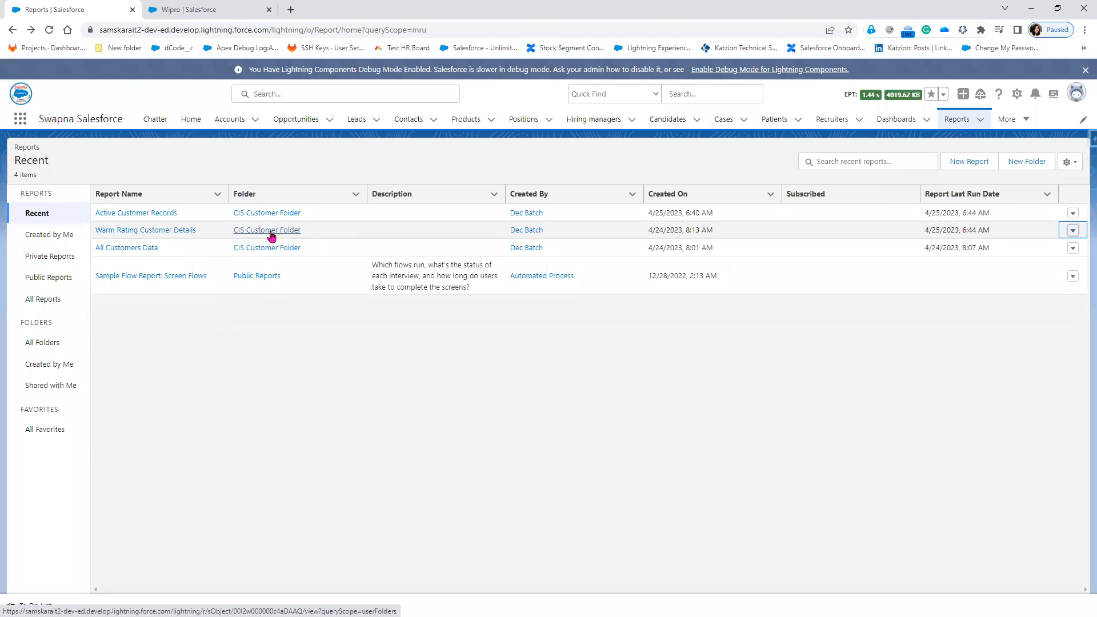
left_click(1072, 230)
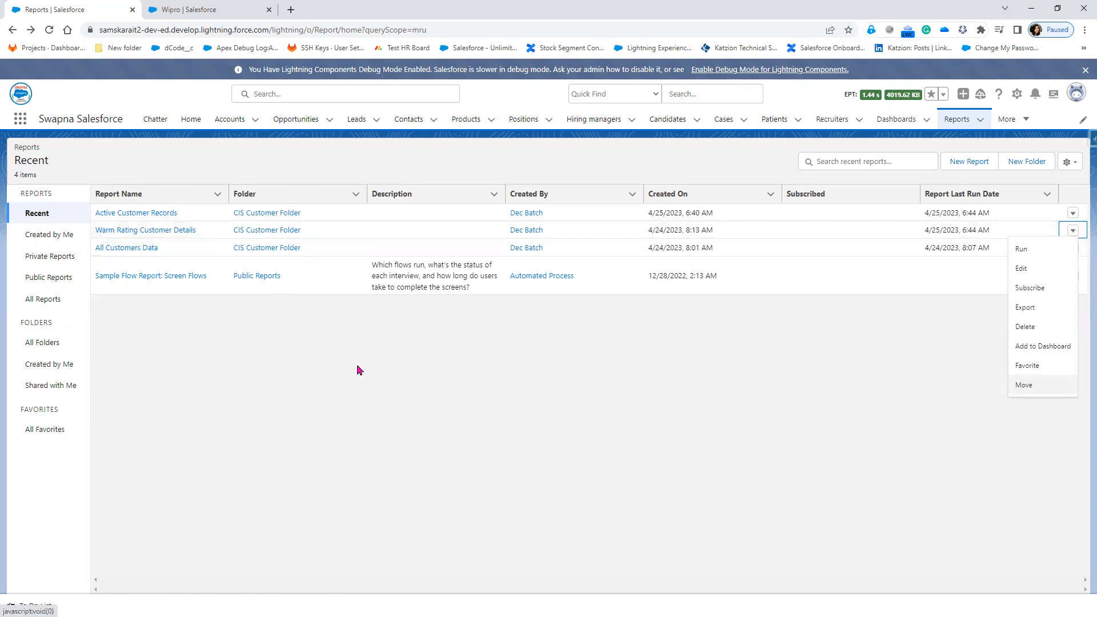
Start a new report based on the standard Accounts report type
left_click(962, 163)
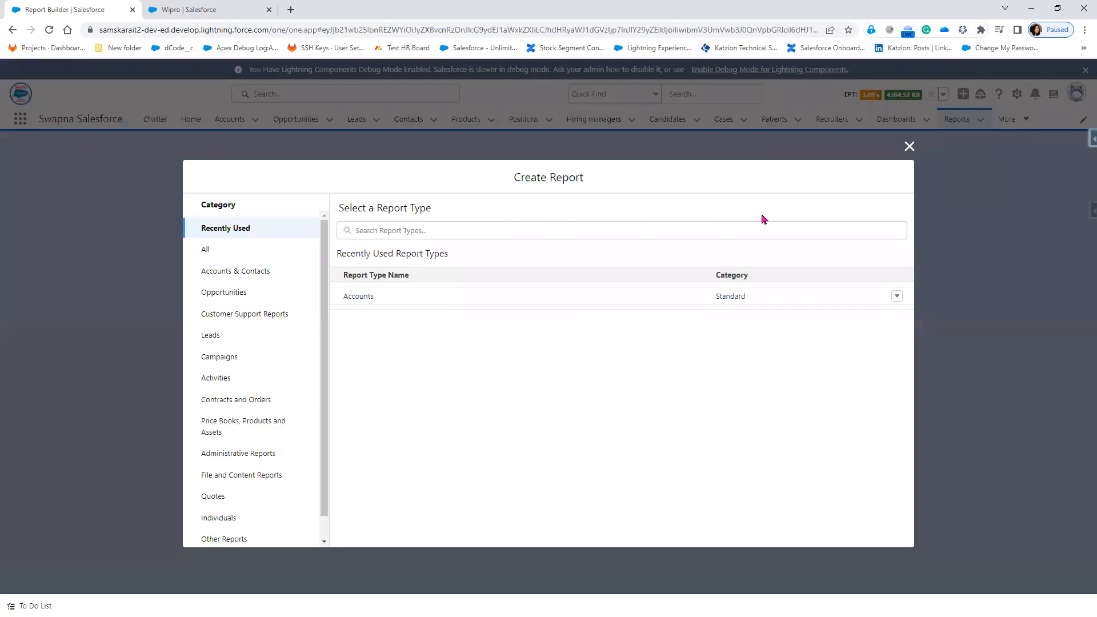
left_click(365, 298)
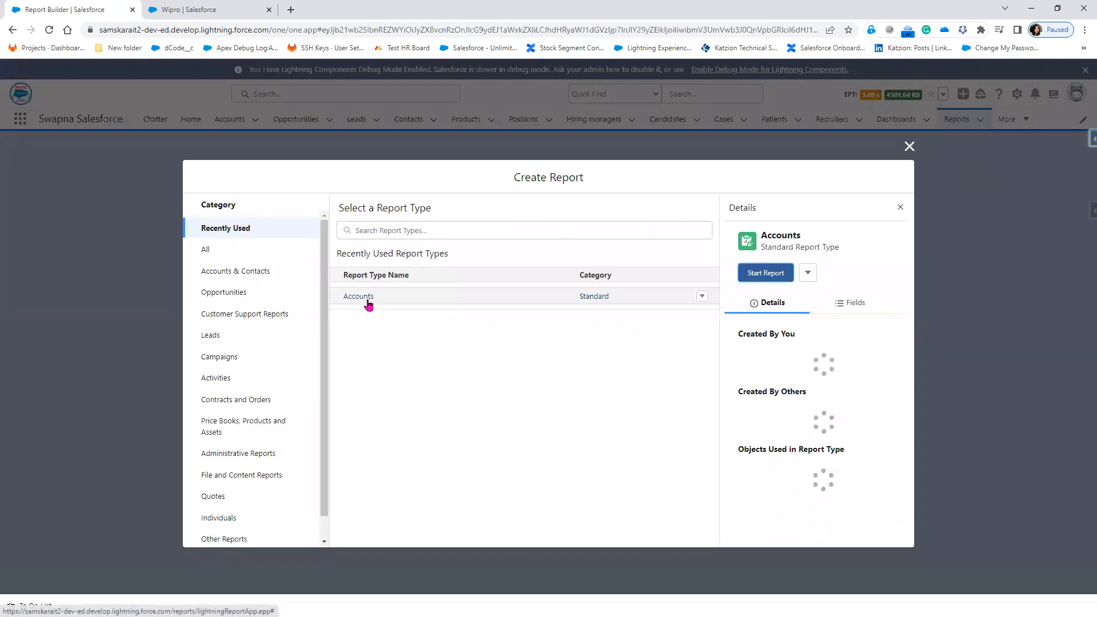
left_click(766, 274)
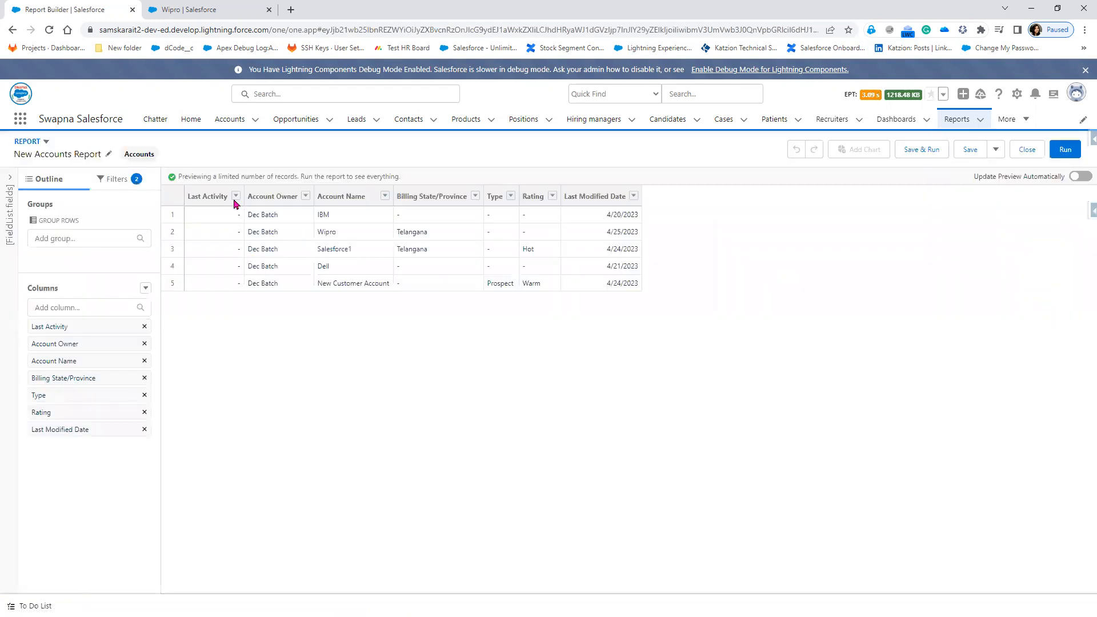
Remove the Last Activity, Account Owner, Billing State/Province and Last Modified Date columns from the new report
left_click(145, 328)
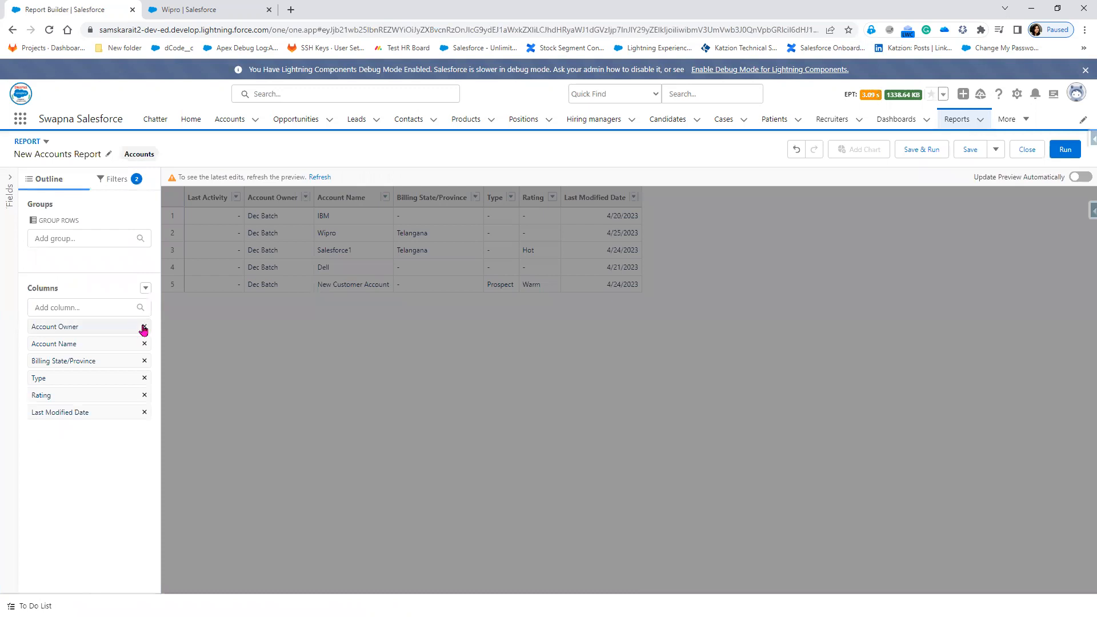
left_click(144, 326)
left_click(144, 345)
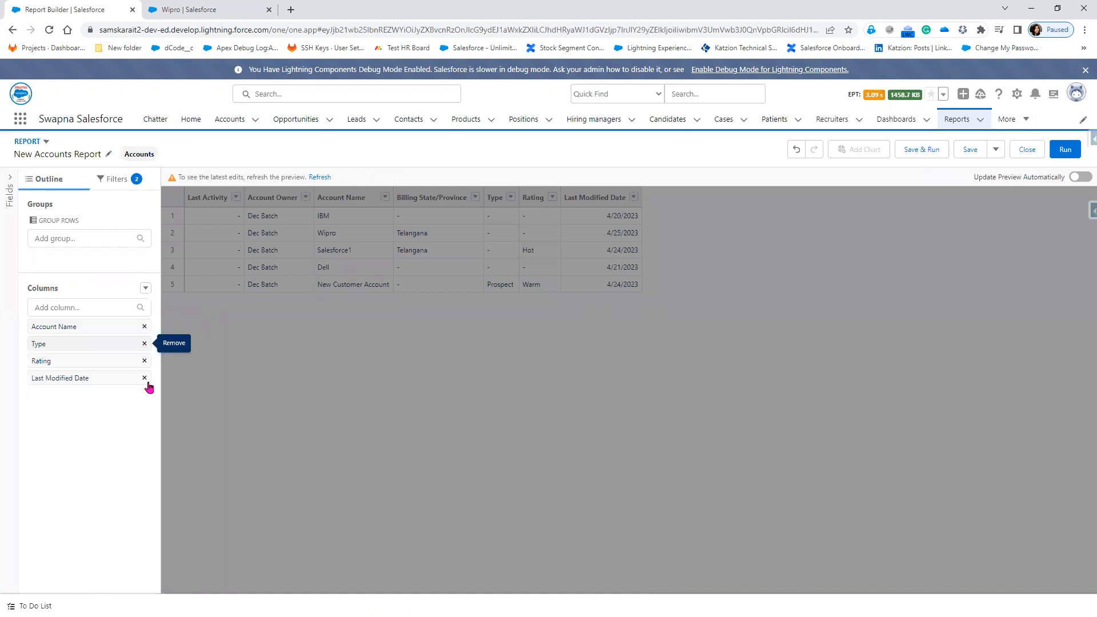
Add the Annual Revenue column from the general account fields and the Ownership column to the report
left_click(92, 306)
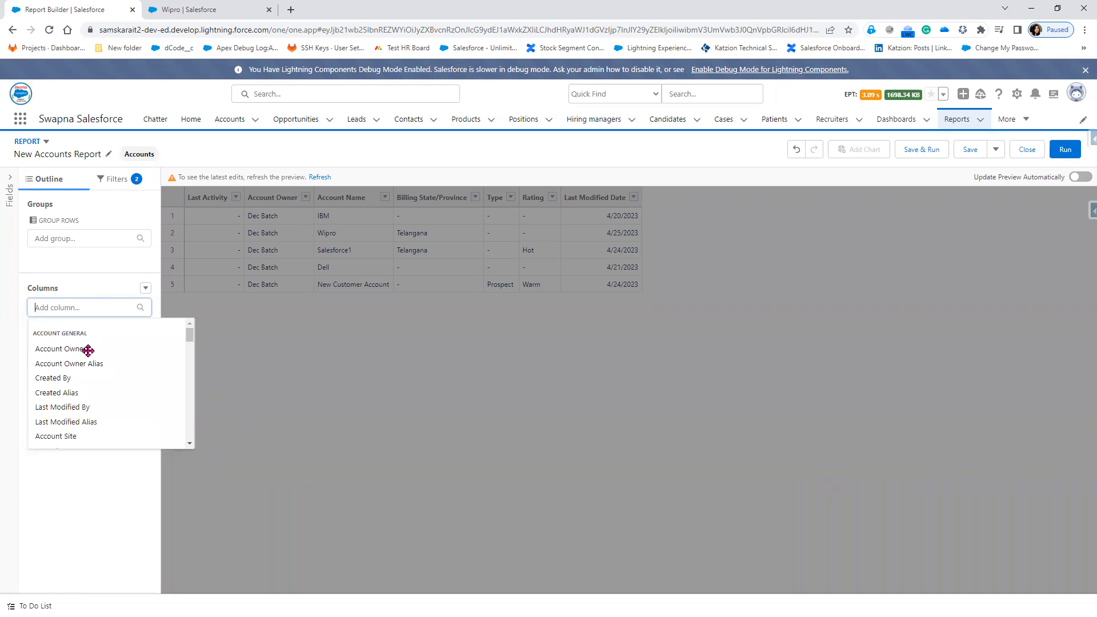
left_click(86, 320)
left_click(84, 305)
type("Ann")
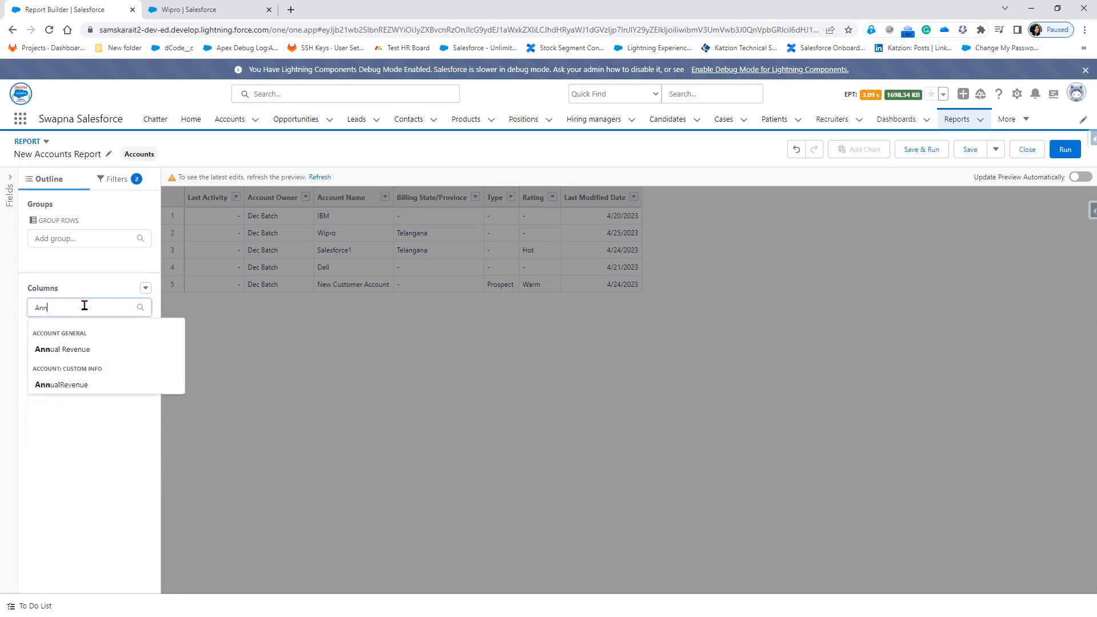
left_click(73, 349)
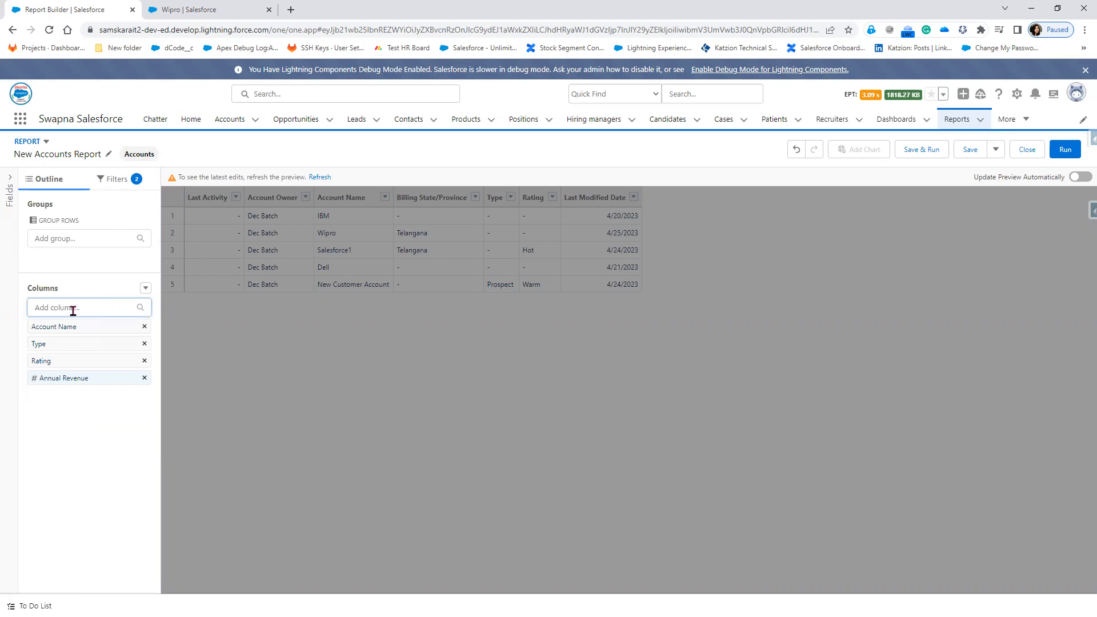
type("Owner")
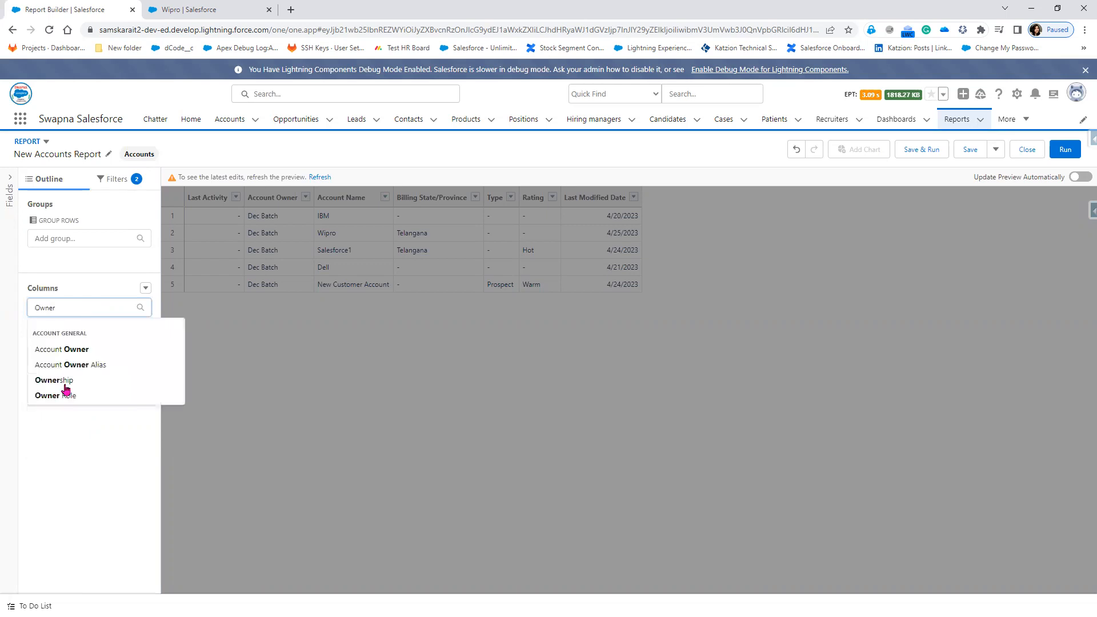
key("Return")
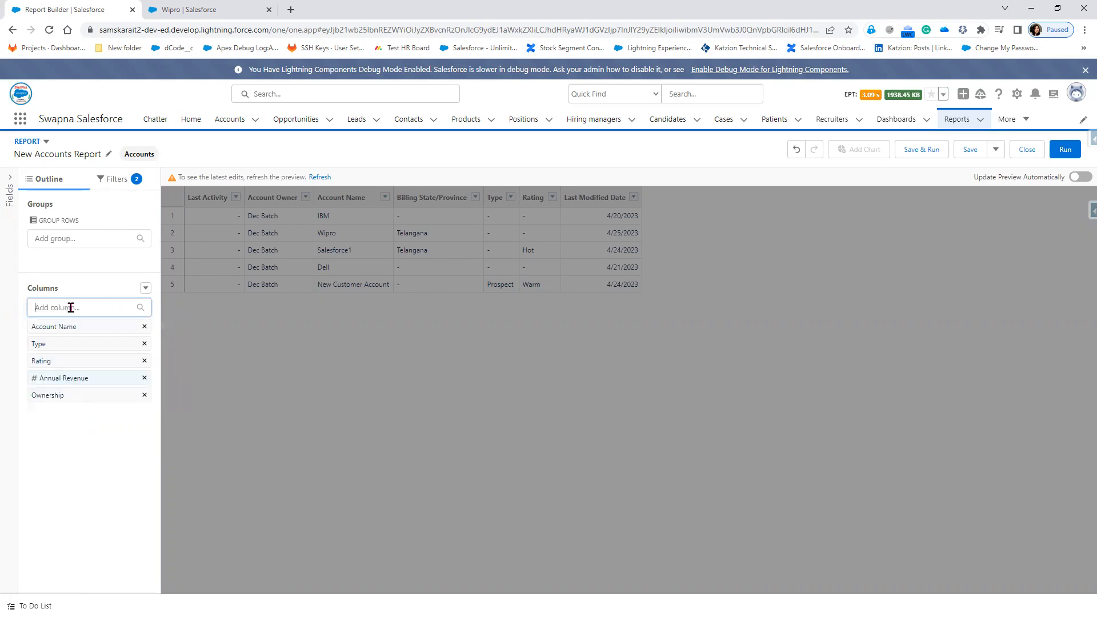
Search the available fields for a contact field, and add the Phone column to the report
type("Cont")
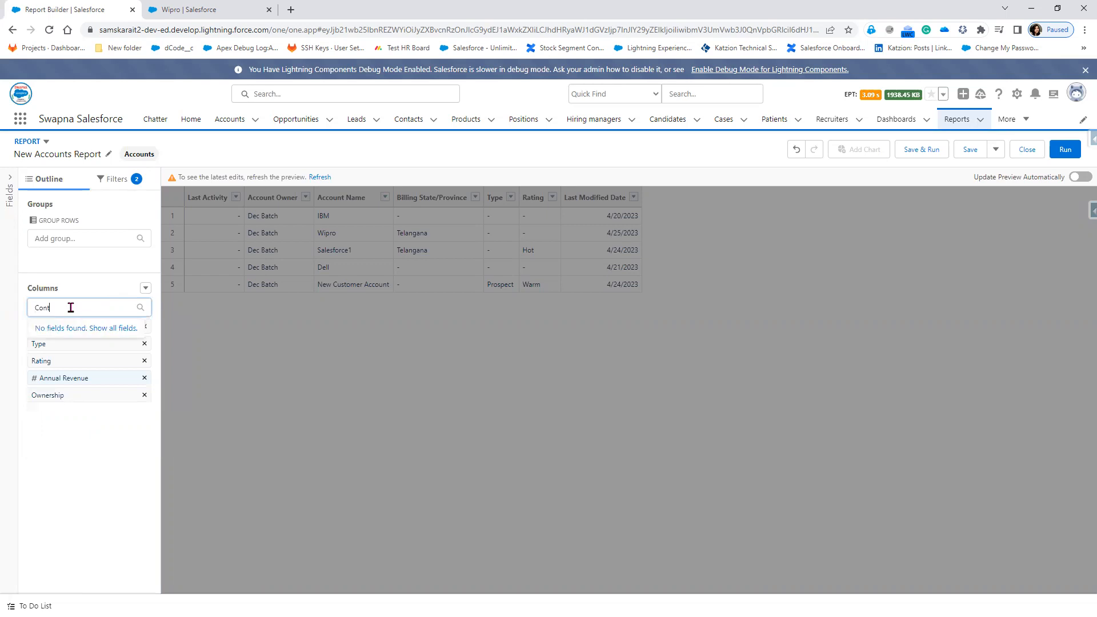
key("BackSpace")
key("BackSpace")
key("BackSpace")
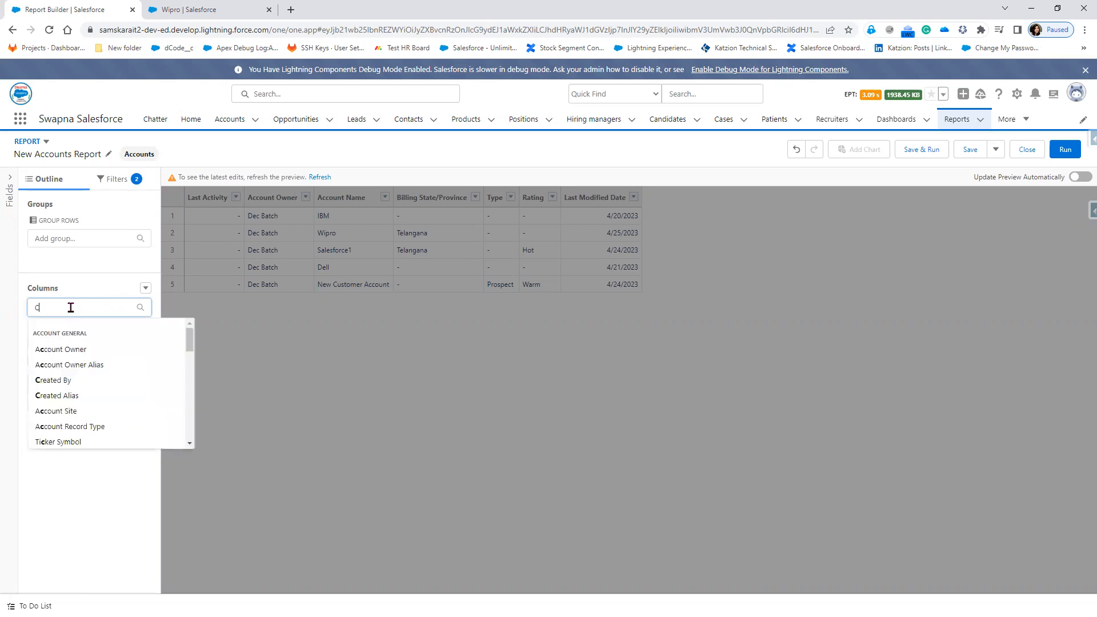
key("BackSpace")
type("ph")
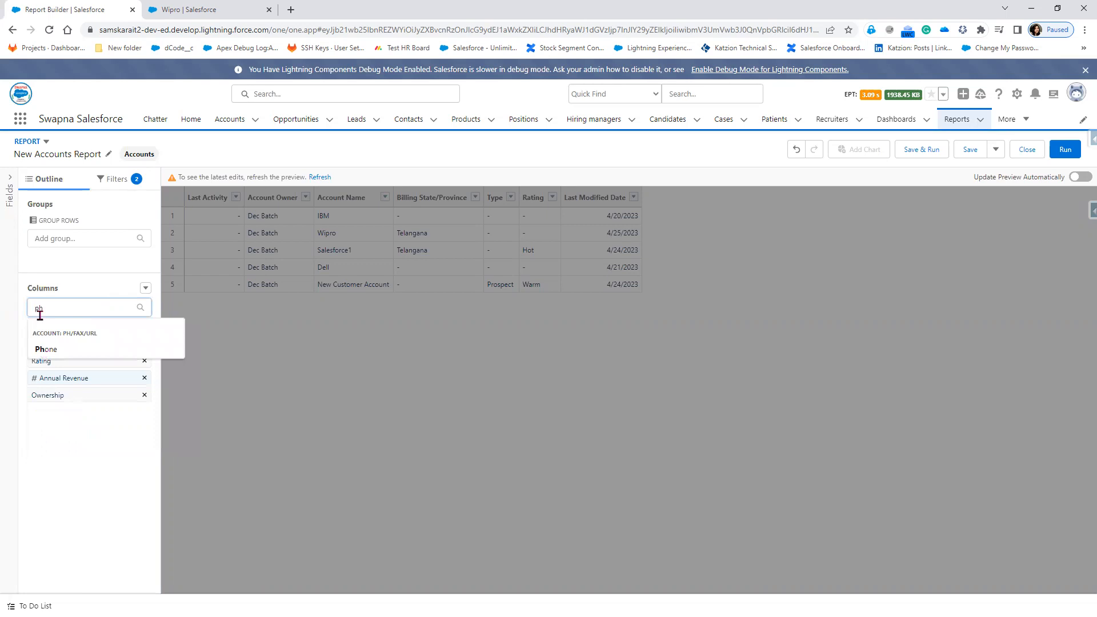
key("Return")
Add the Fax and Customer Priority columns and refresh the report preview
left_click(41, 311)
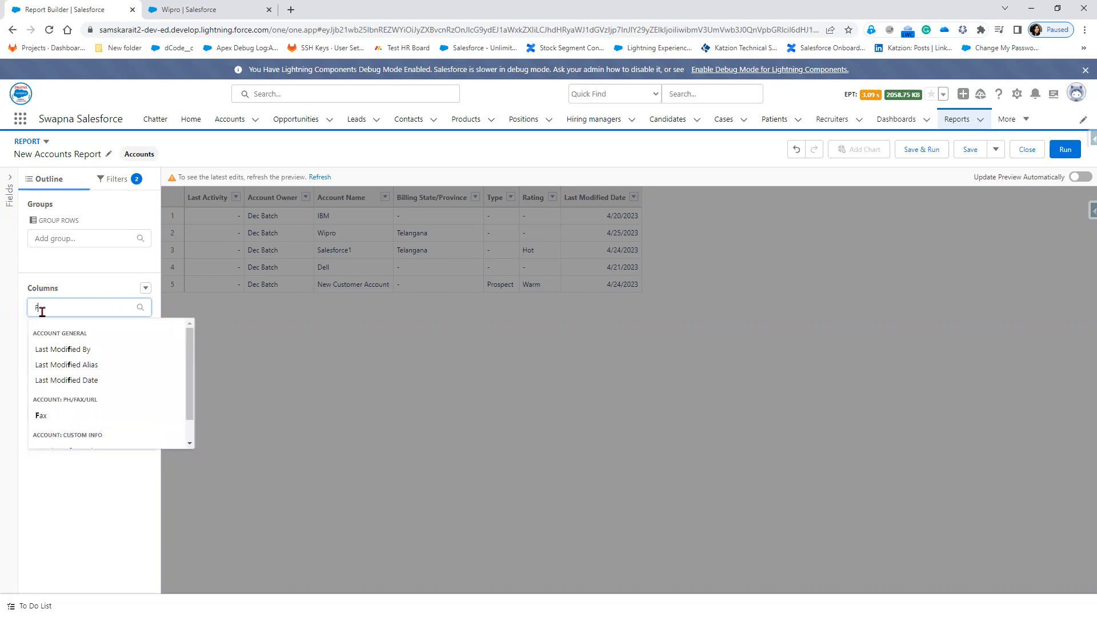
type("Fax")
key("Return")
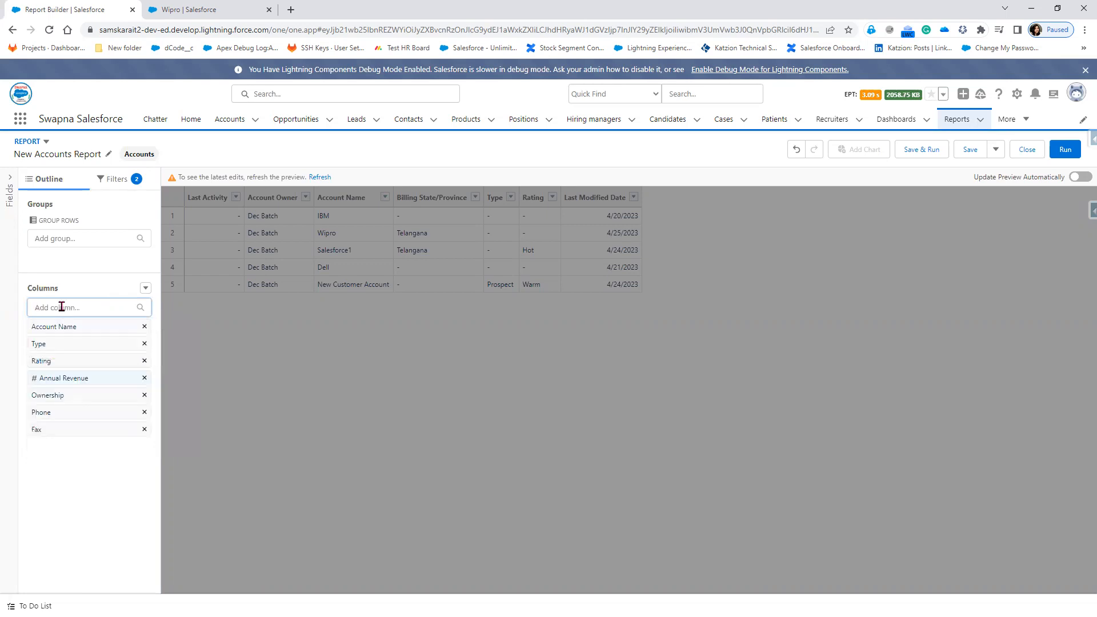
type("Prio")
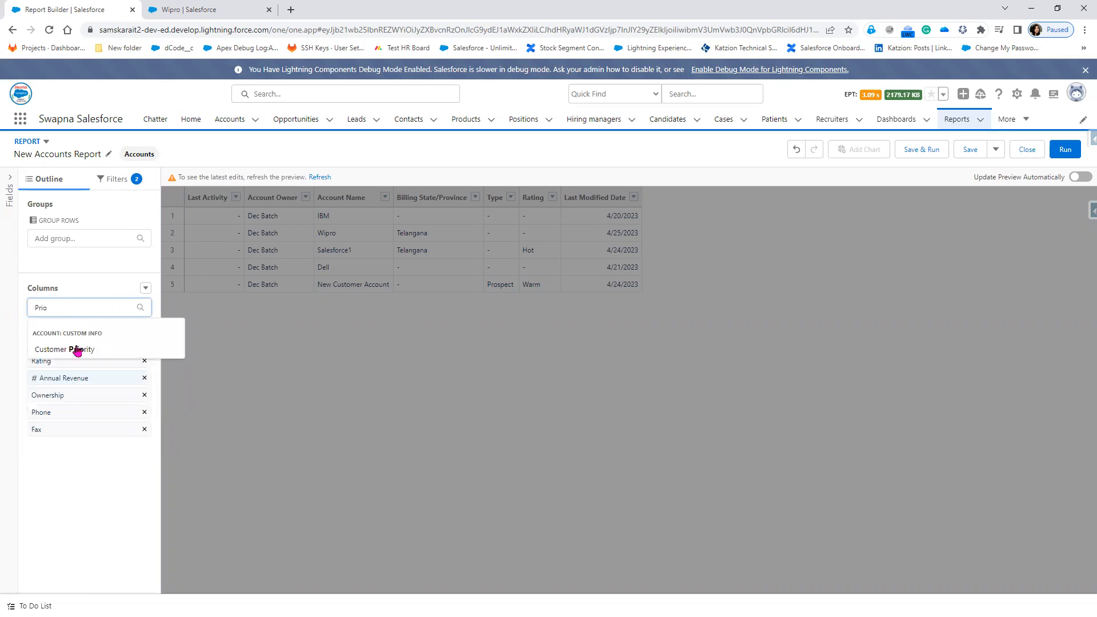
key("Return")
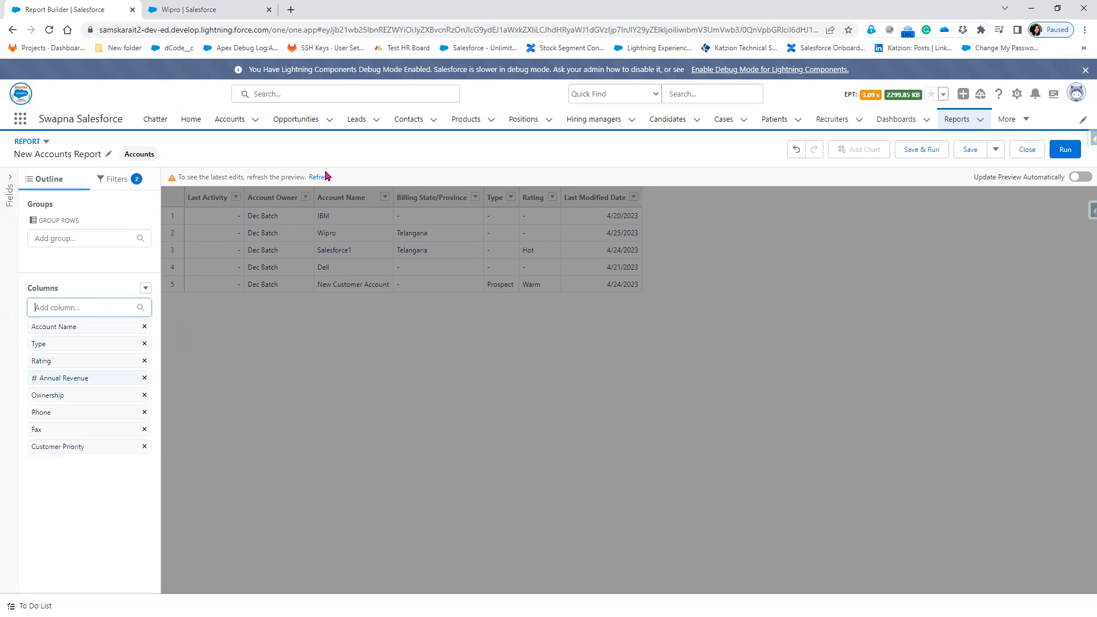
left_click(315, 178)
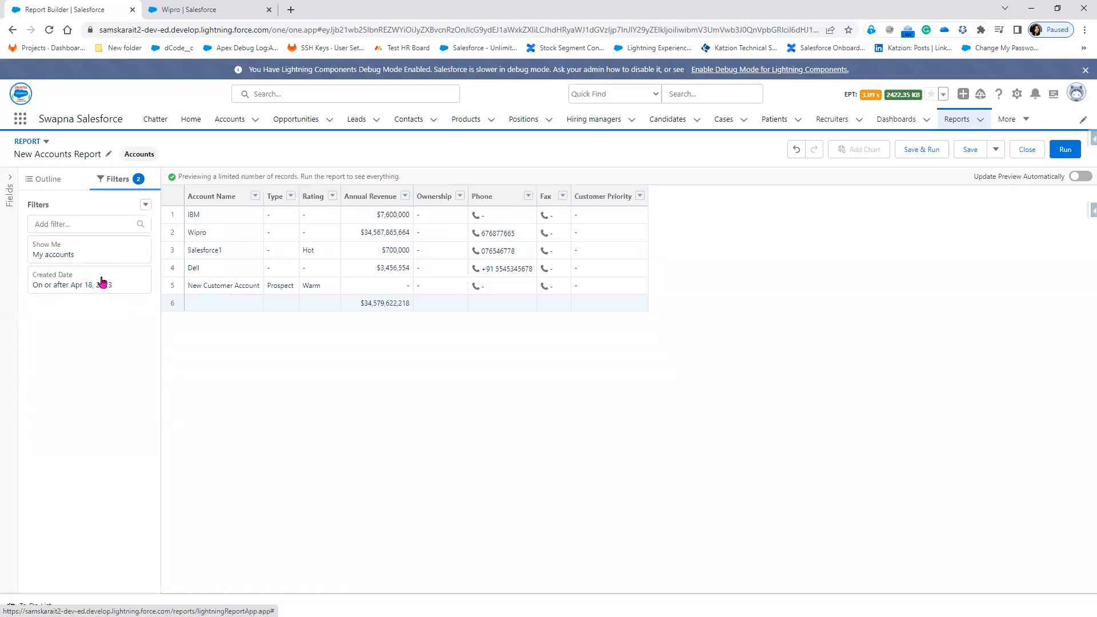
Set the report's Created Date filter range to All Time
left_click(105, 281)
left_click(226, 275)
left_click(223, 303)
left_click(321, 318)
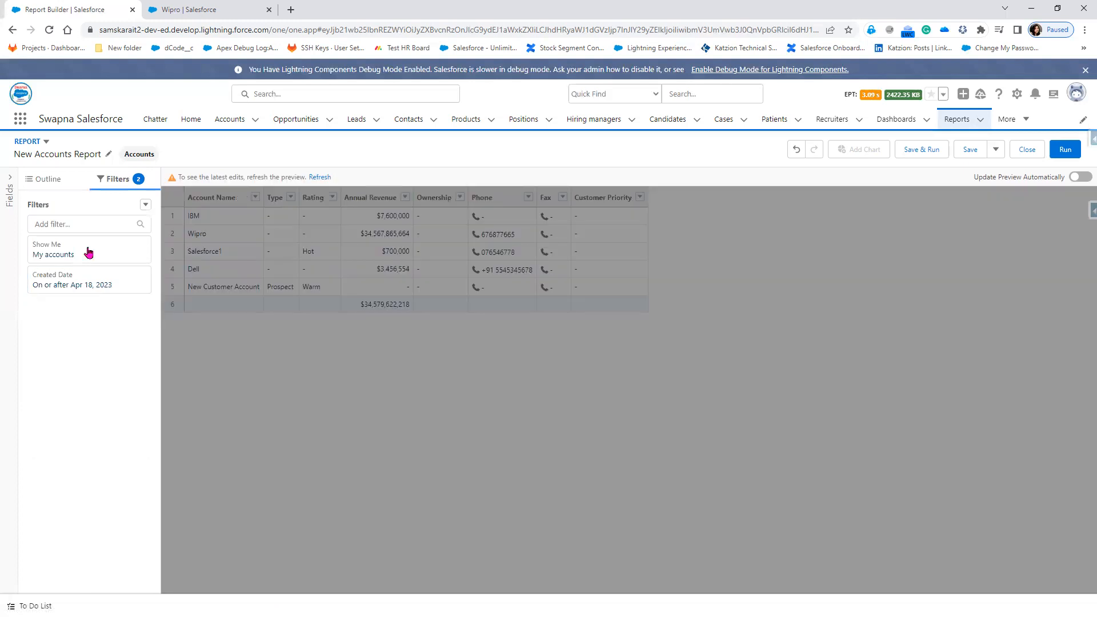
Set the Show Me filter to All accounts and refresh the report preview
left_click(89, 253)
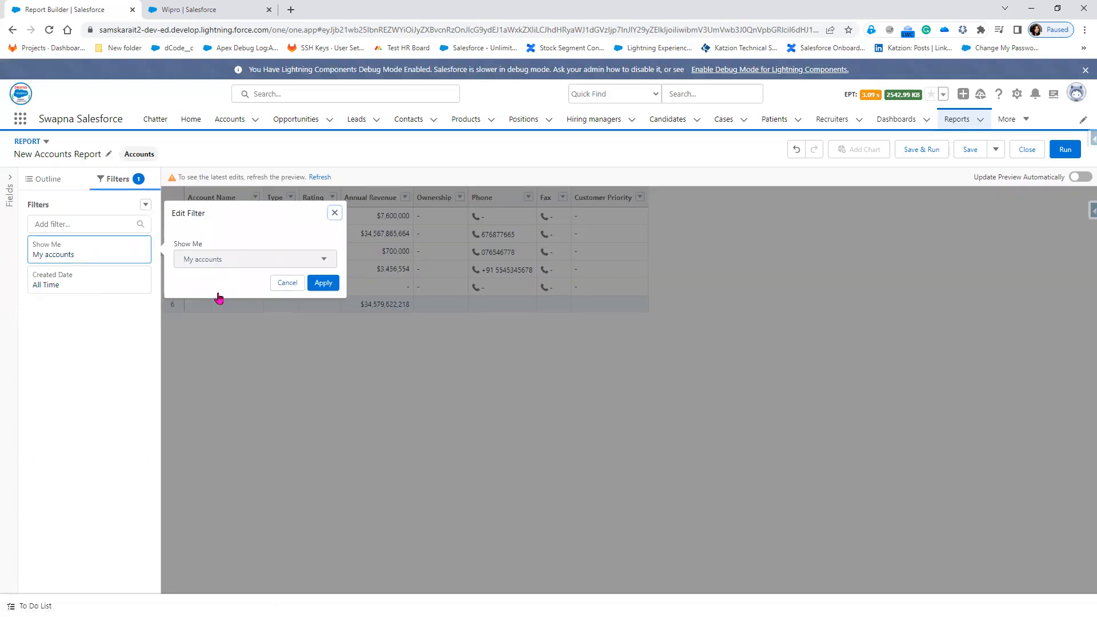
left_click(323, 283)
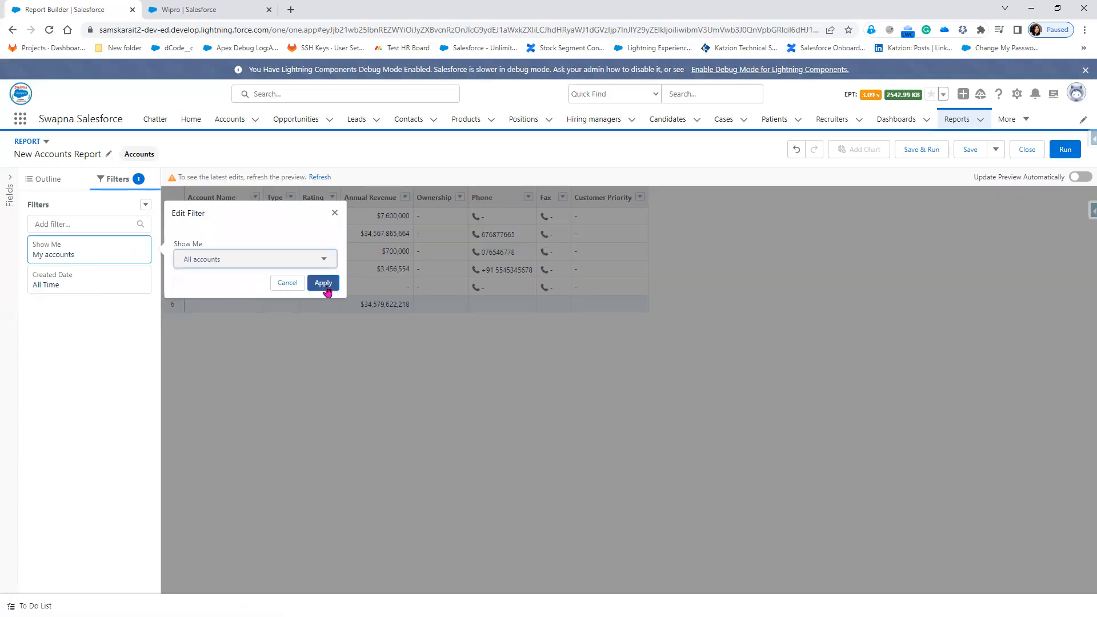
left_click(324, 283)
left_click(320, 177)
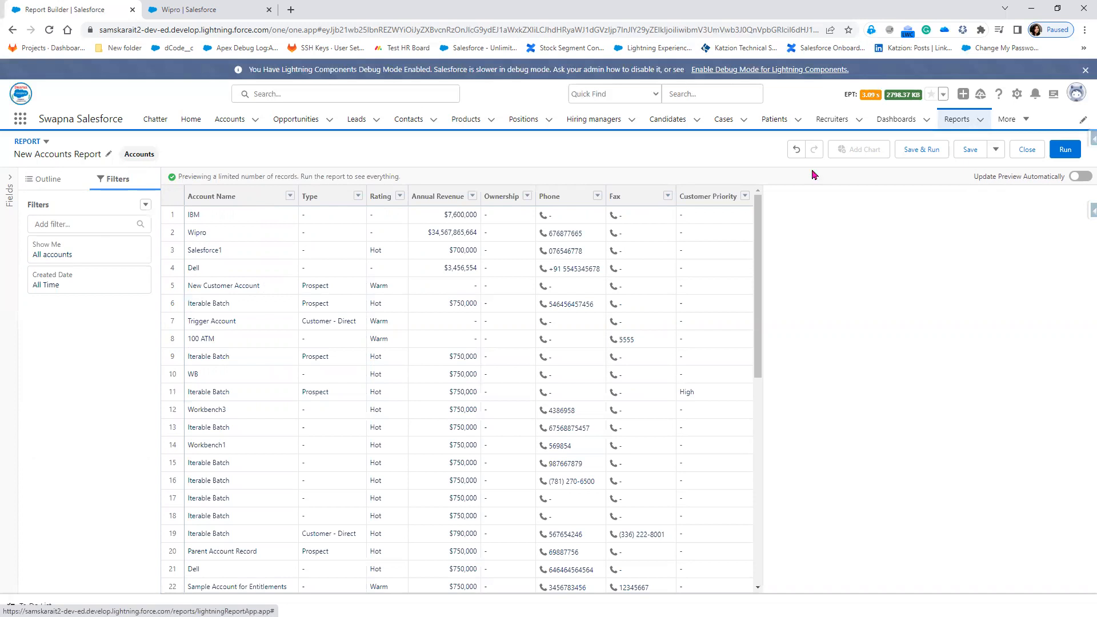
Start saving the report, naming it "Account that has acases" and letting its unique name be generated
left_click(970, 151)
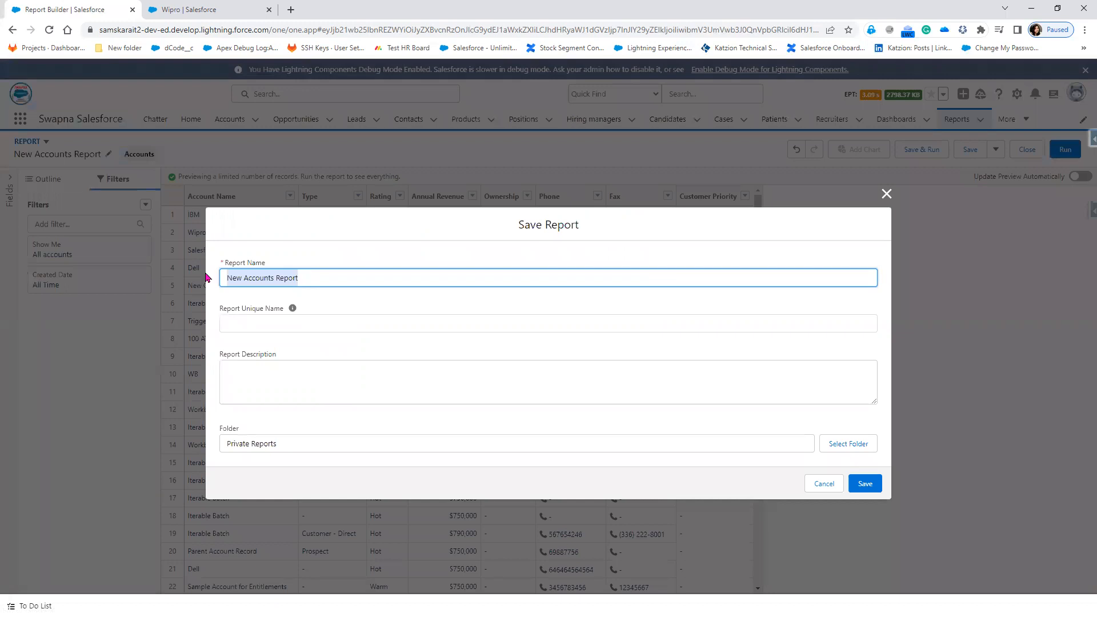
type("Account ")
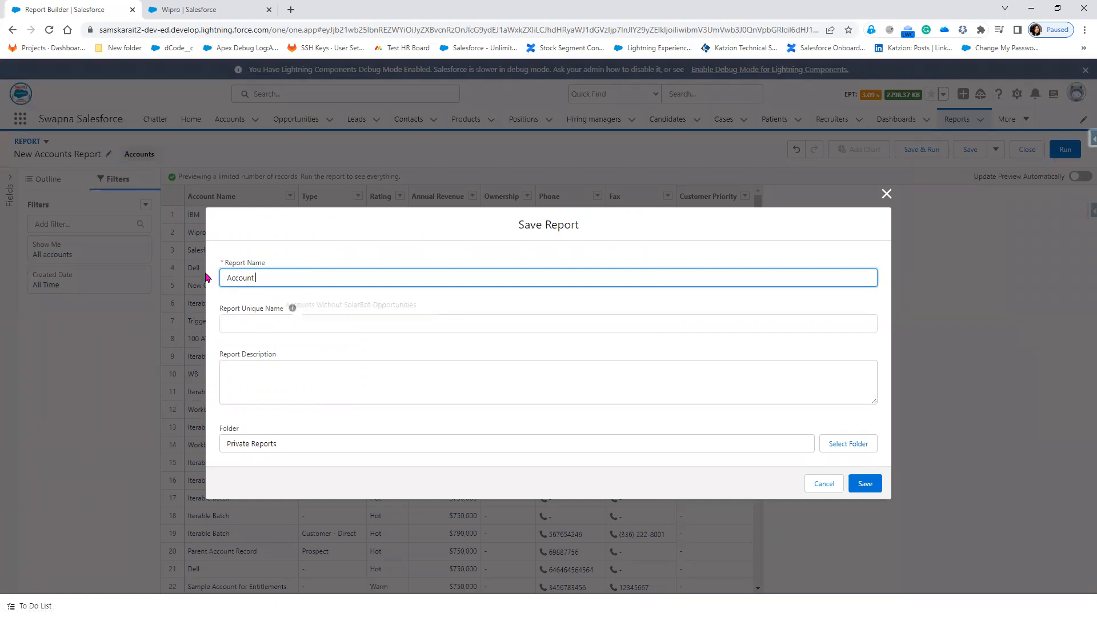
type("wi")
key("BackSpace")
key("BackSpace")
key("BackSpace")
type("that has acases")
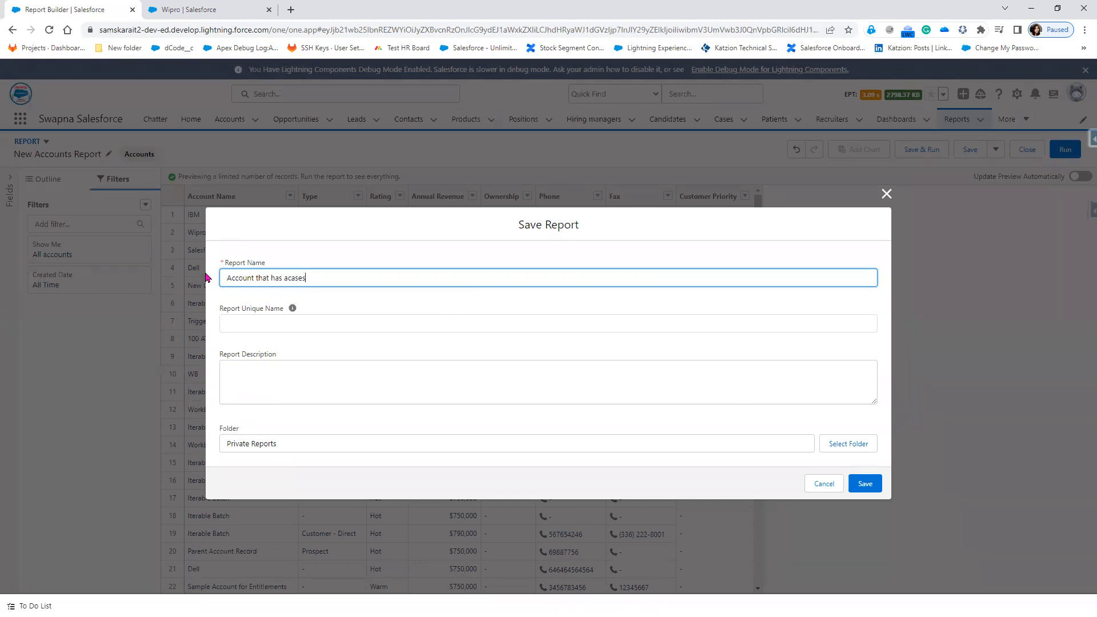
key("Tab")
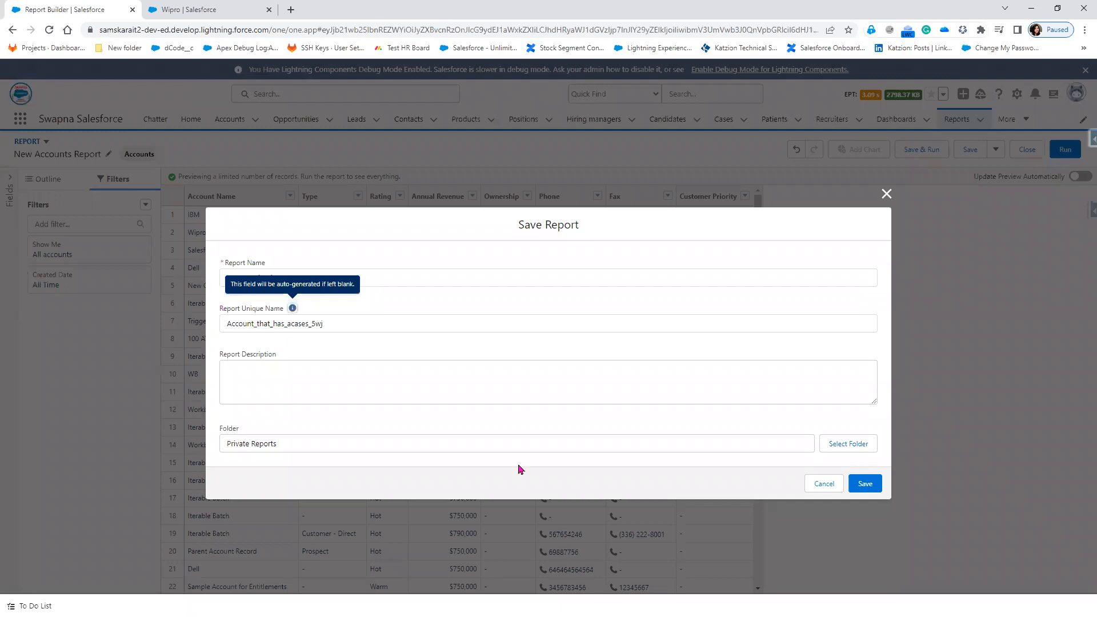
Choose CIS Customer Folder as the report's folder and save the report
left_click(832, 446)
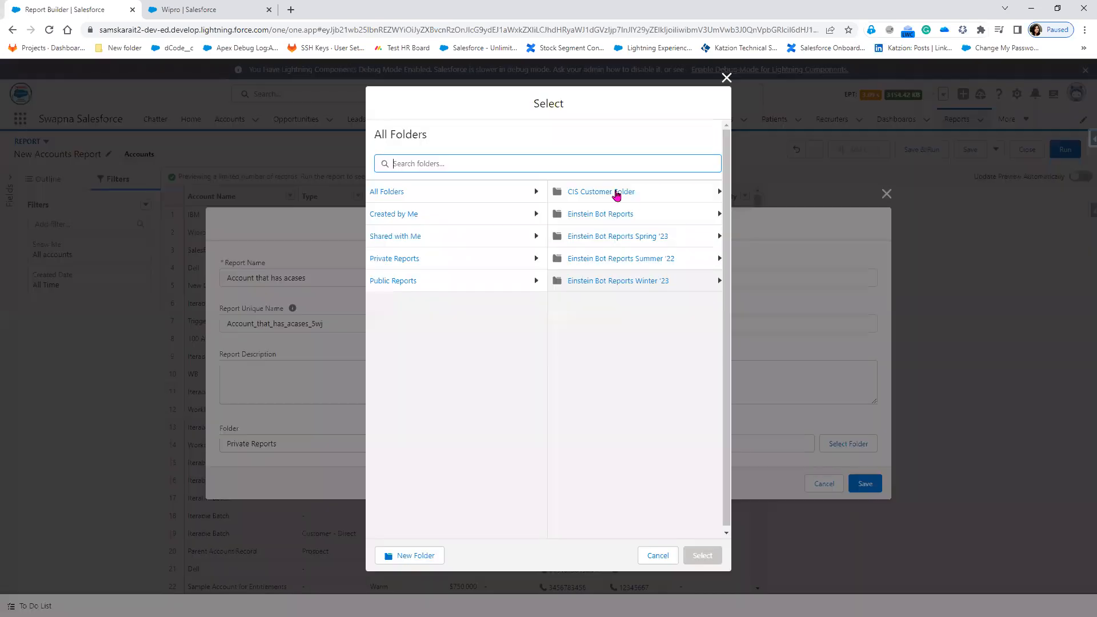
left_click(617, 193)
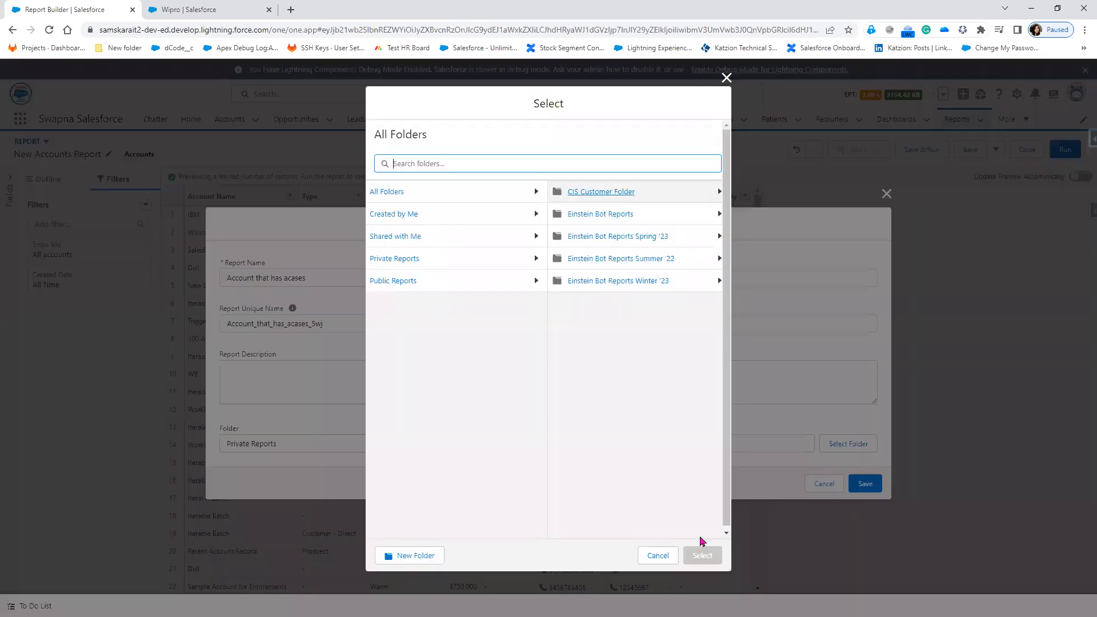
left_click(697, 558)
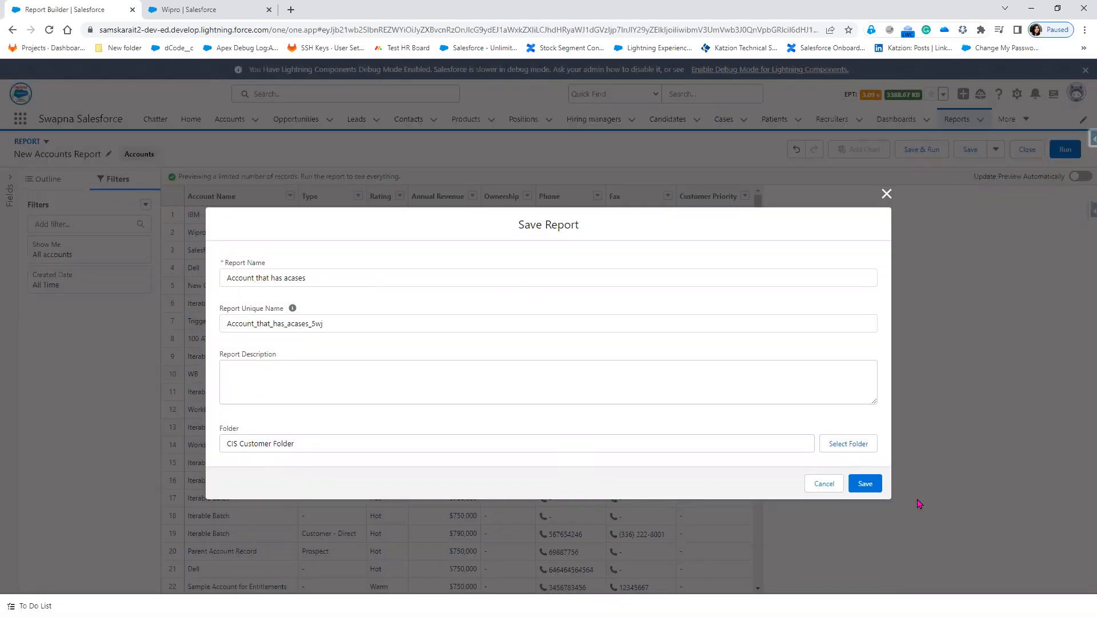
left_click(866, 484)
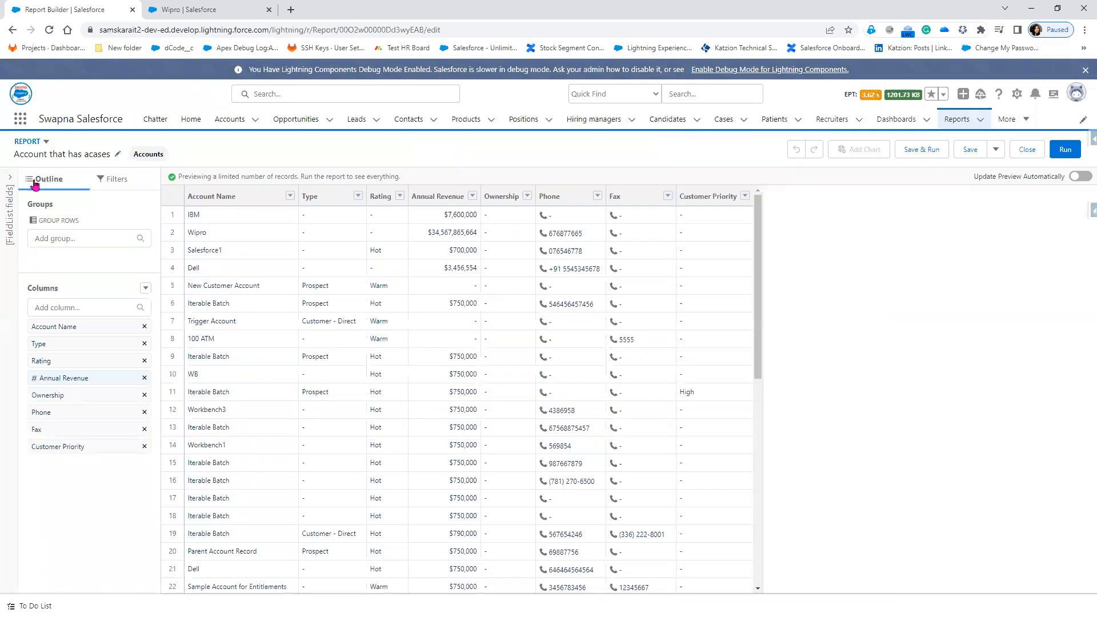
Add a cross filter to the report with Accounts as its primary object
left_click(110, 182)
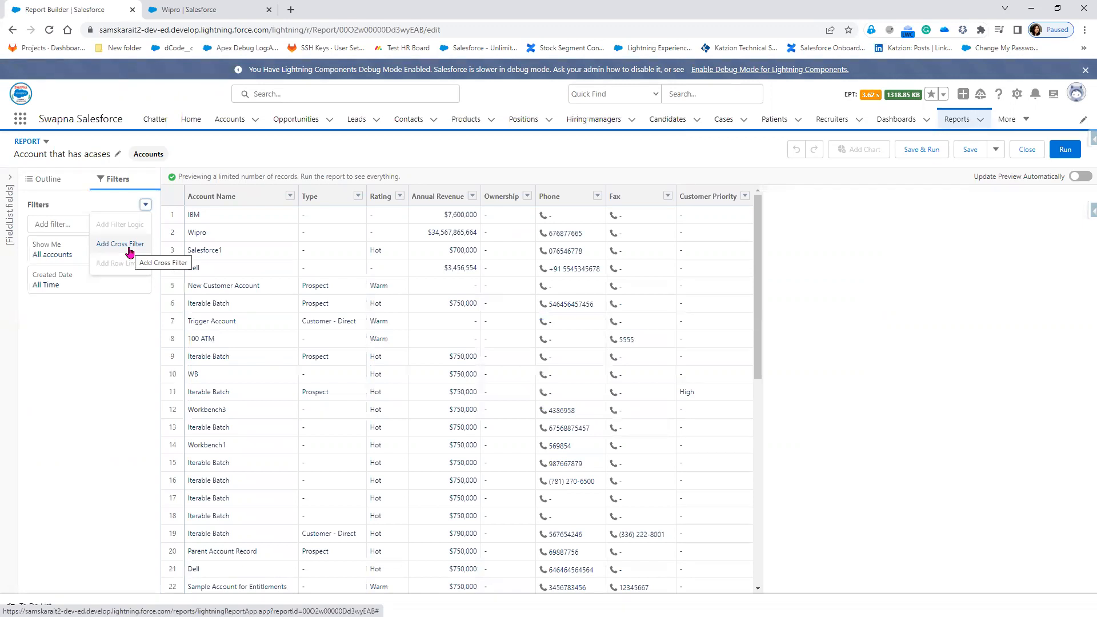
left_click(129, 249)
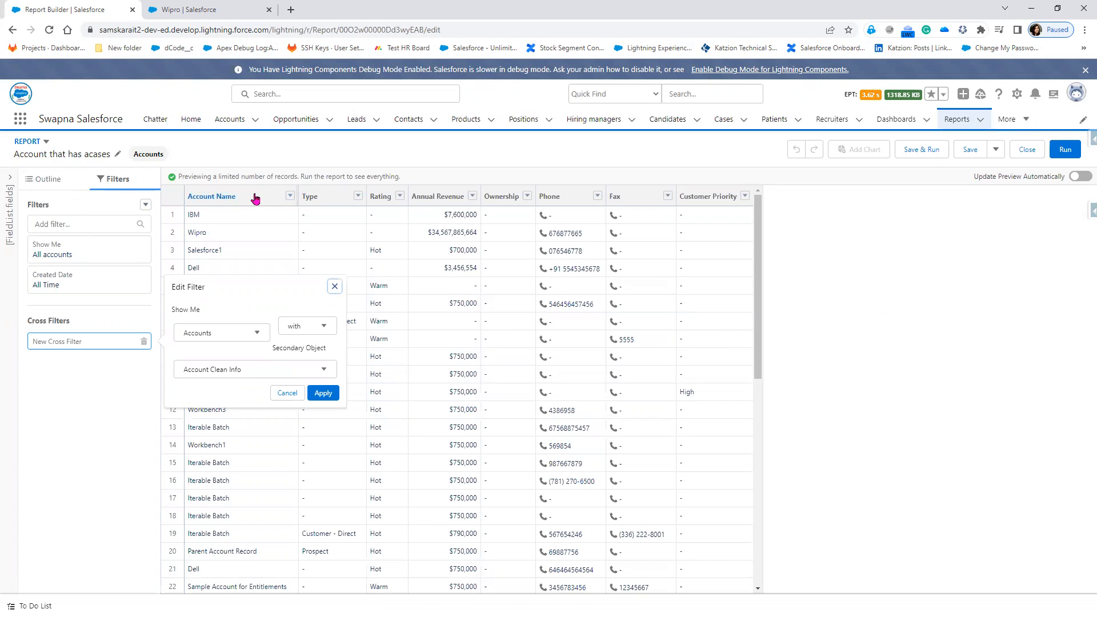
left_click(213, 337)
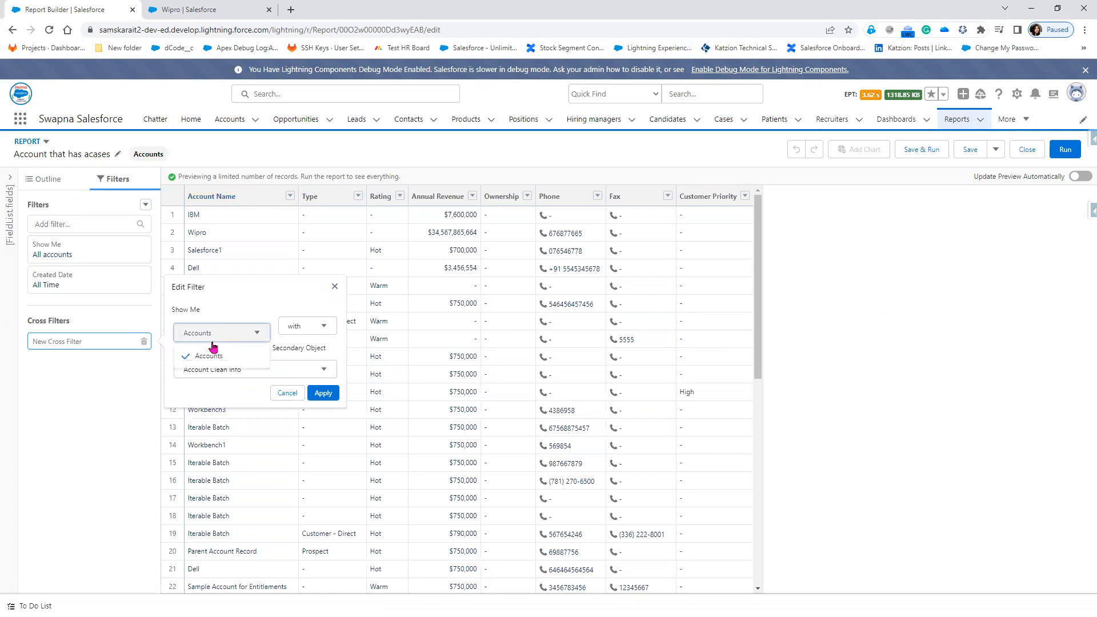
left_click(209, 356)
Set the cross filter's secondary object to Cases, apply it and refresh the report preview
left_click(224, 372)
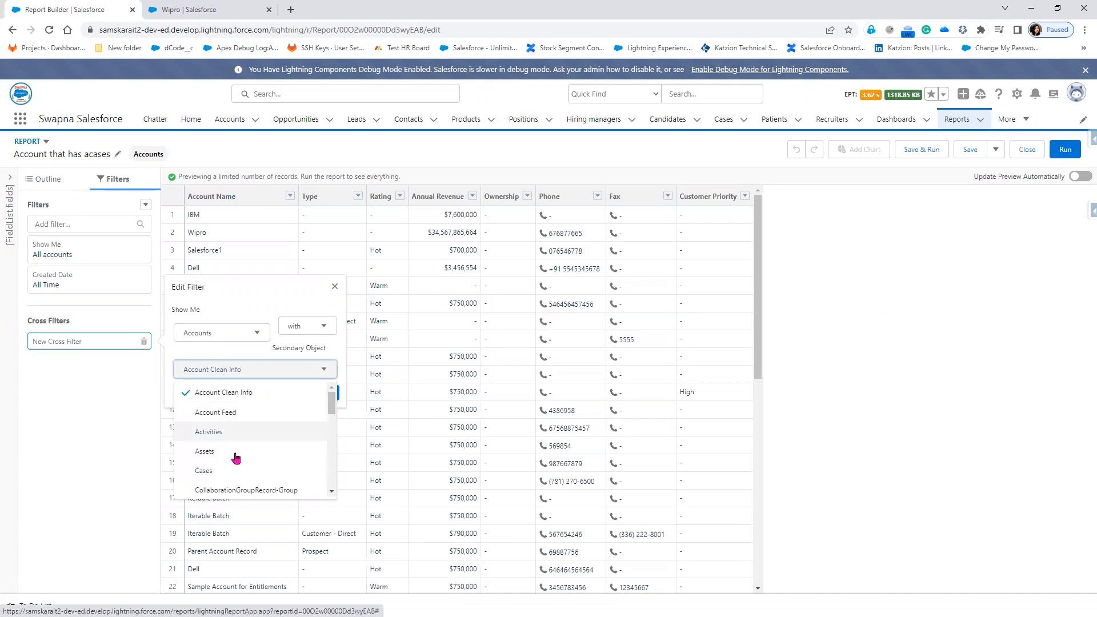
scroll(235, 458, "down", 1)
scroll(236, 457, "down", 2)
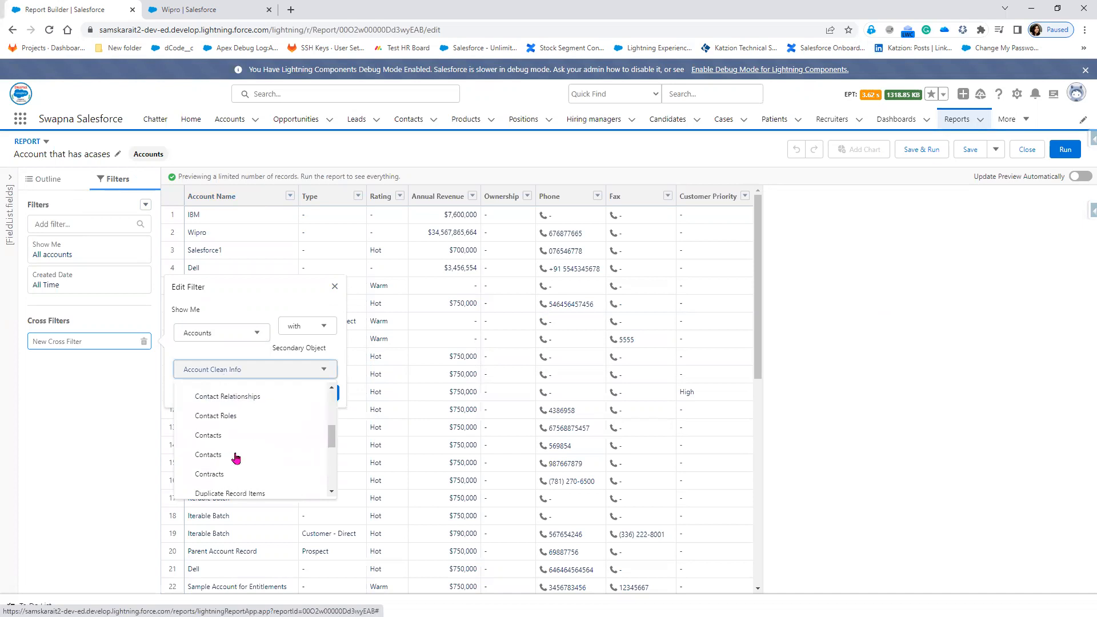
scroll(235, 458, "down", 1)
scroll(235, 458, "down", 1)
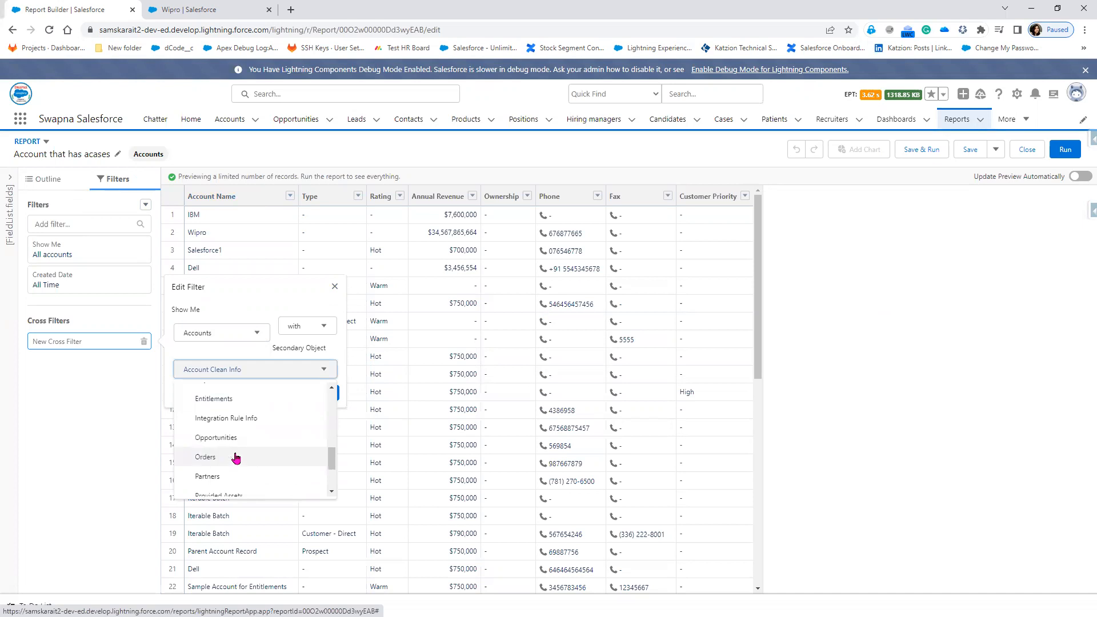
scroll(236, 458, "down", 2)
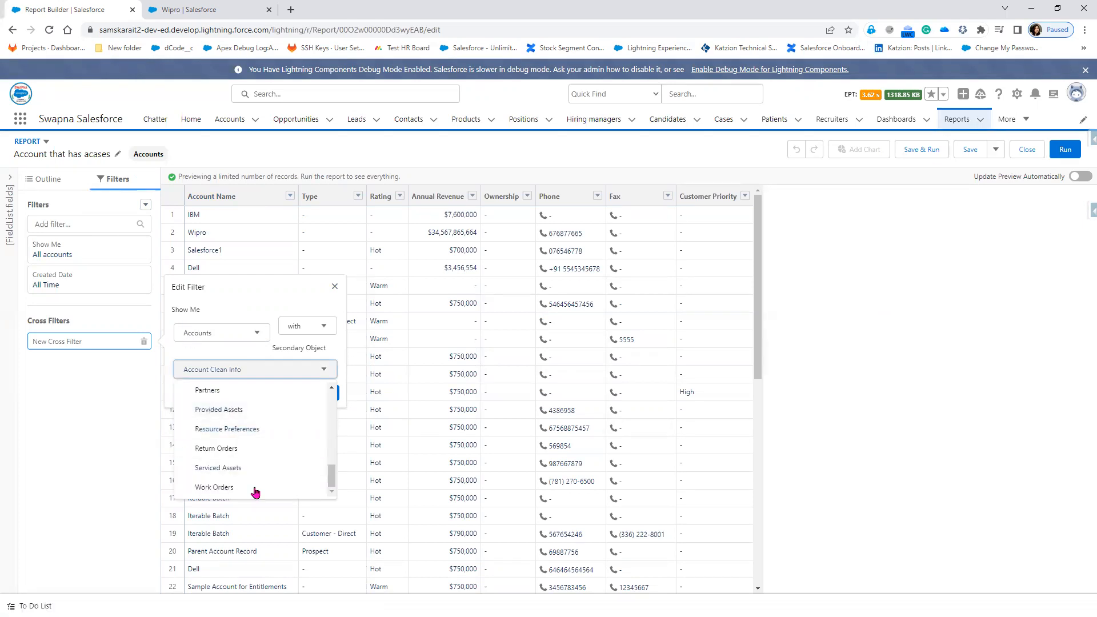
scroll(255, 489, "up", 5)
scroll(237, 475, "up", 2)
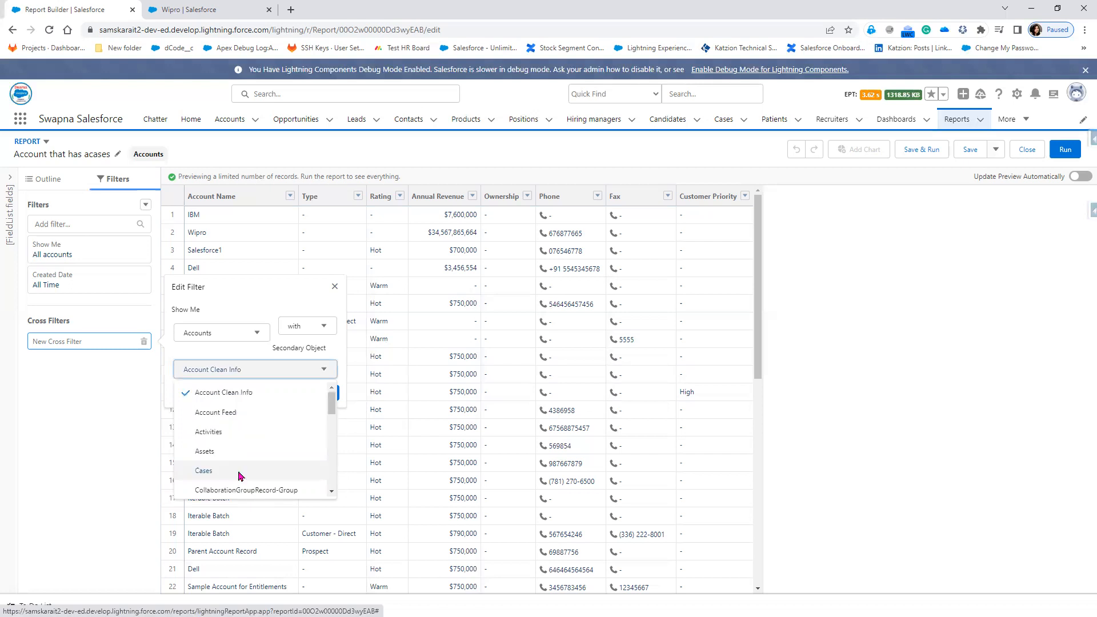
left_click(237, 475)
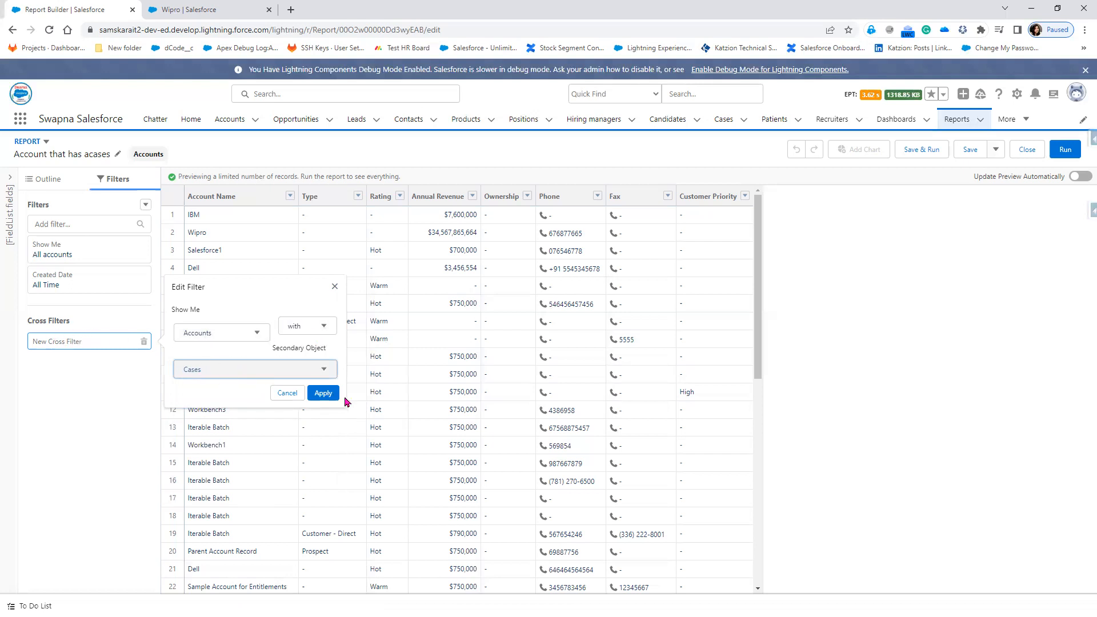
left_click(323, 393)
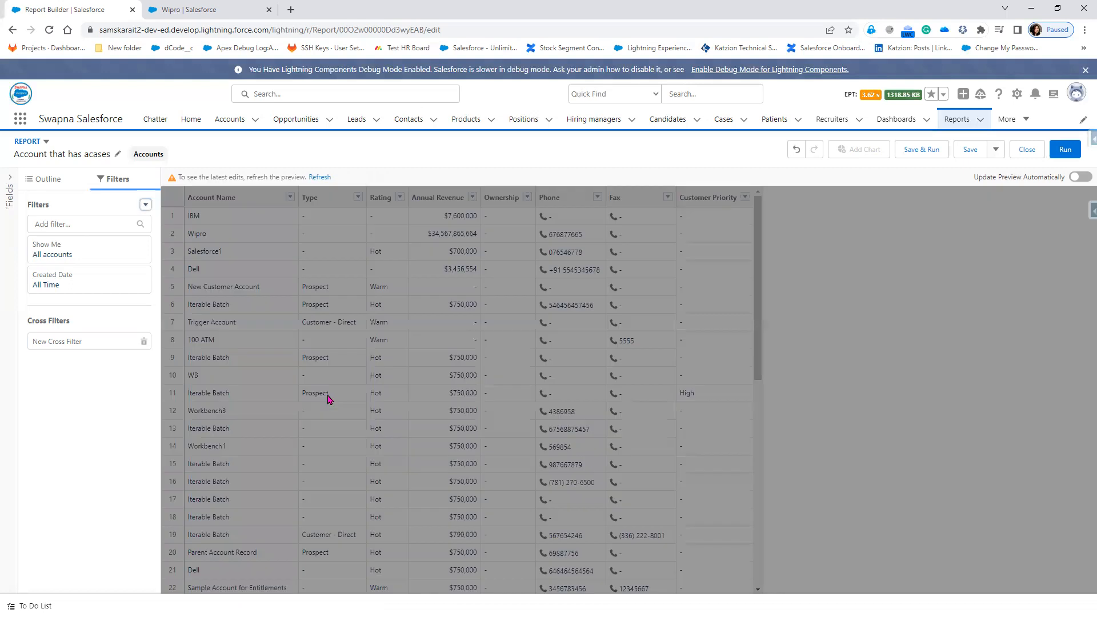
left_click(320, 178)
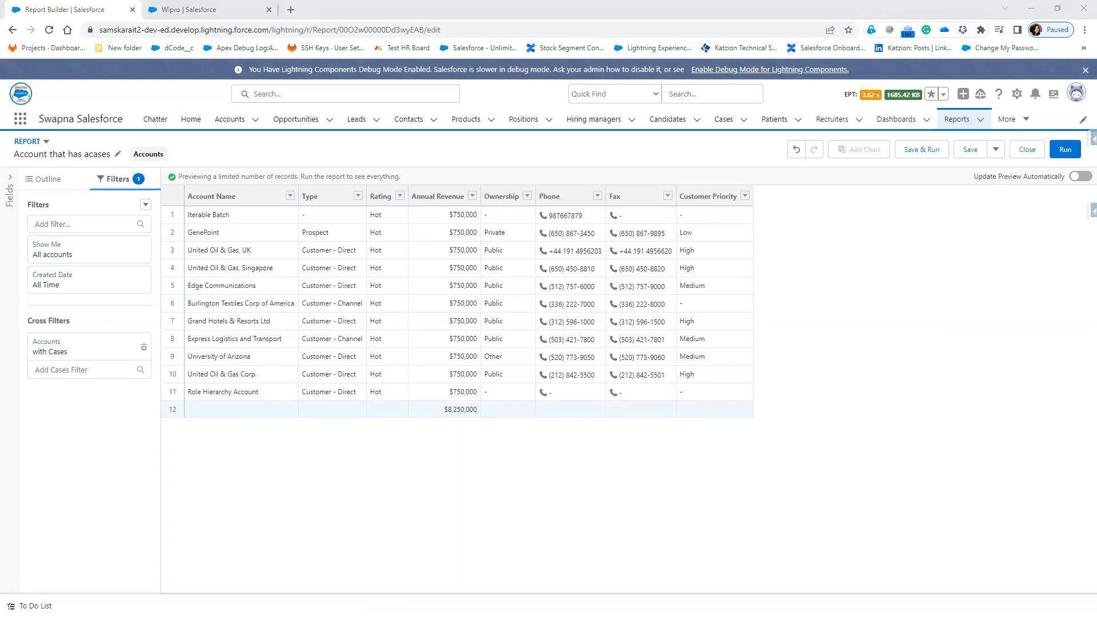
Add a second cross filter for Accounts with Opportunities and refresh the report preview
mouse_move(21, 194)
left_mouse_down()
mouse_move(171, 224)
mouse_move(161, 215)
left_mouse_up()
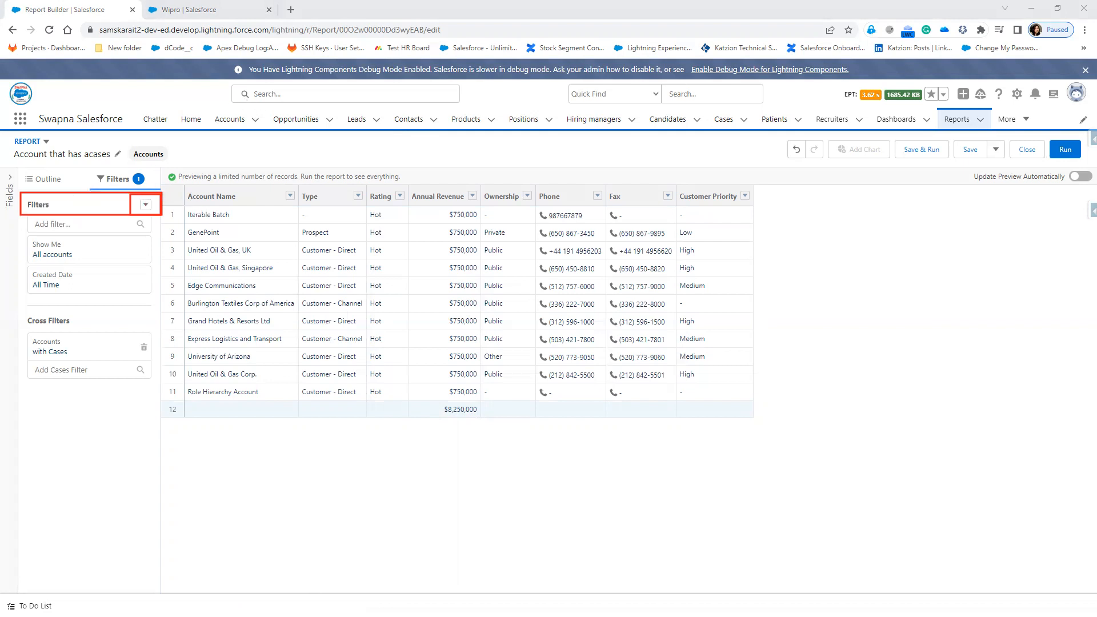
left_click(145, 204)
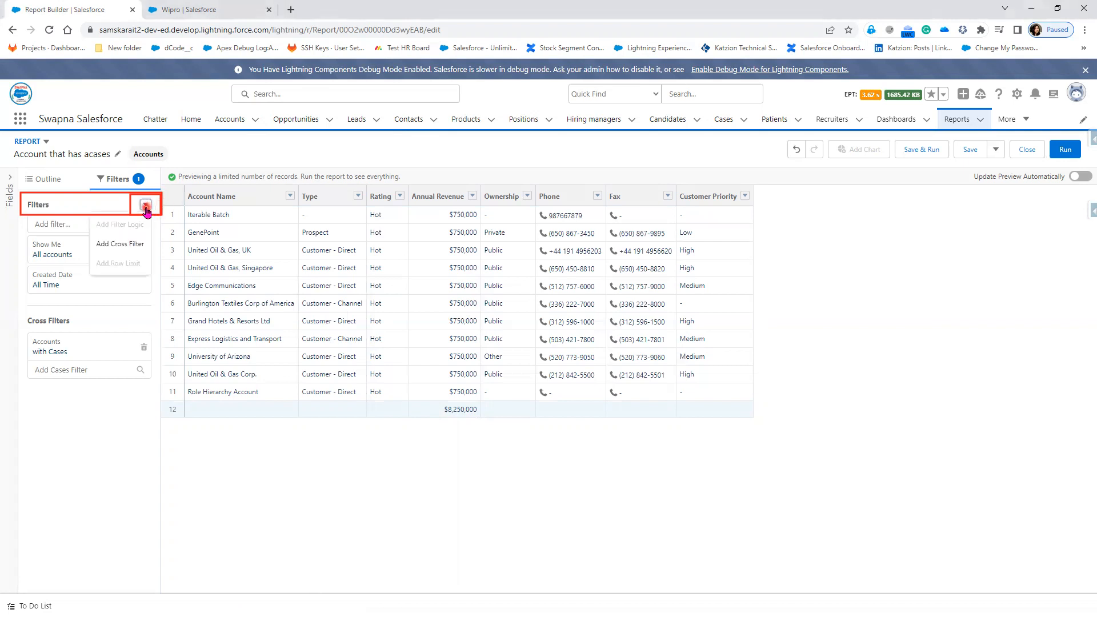
left_click(132, 244)
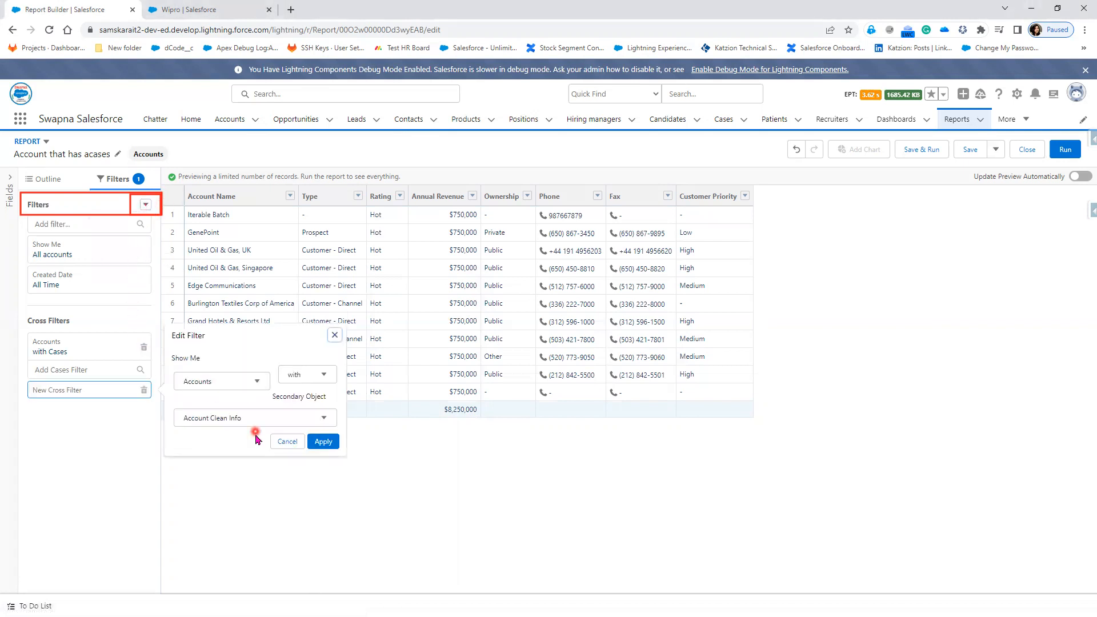
left_click(229, 420)
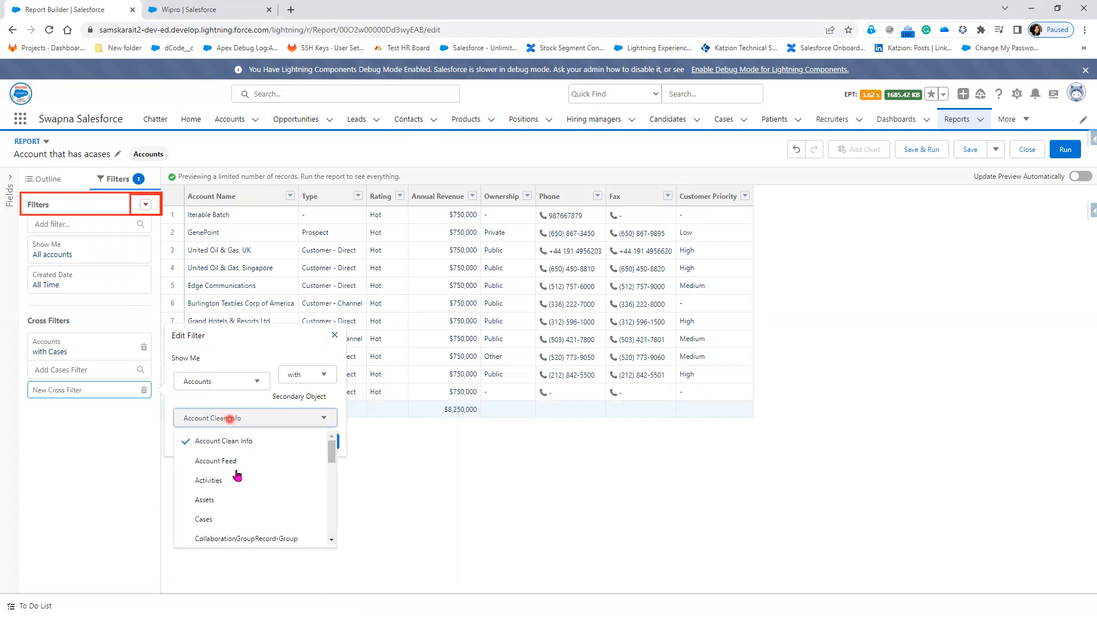
scroll(246, 517, "down", 3)
scroll(249, 520, "down", 5)
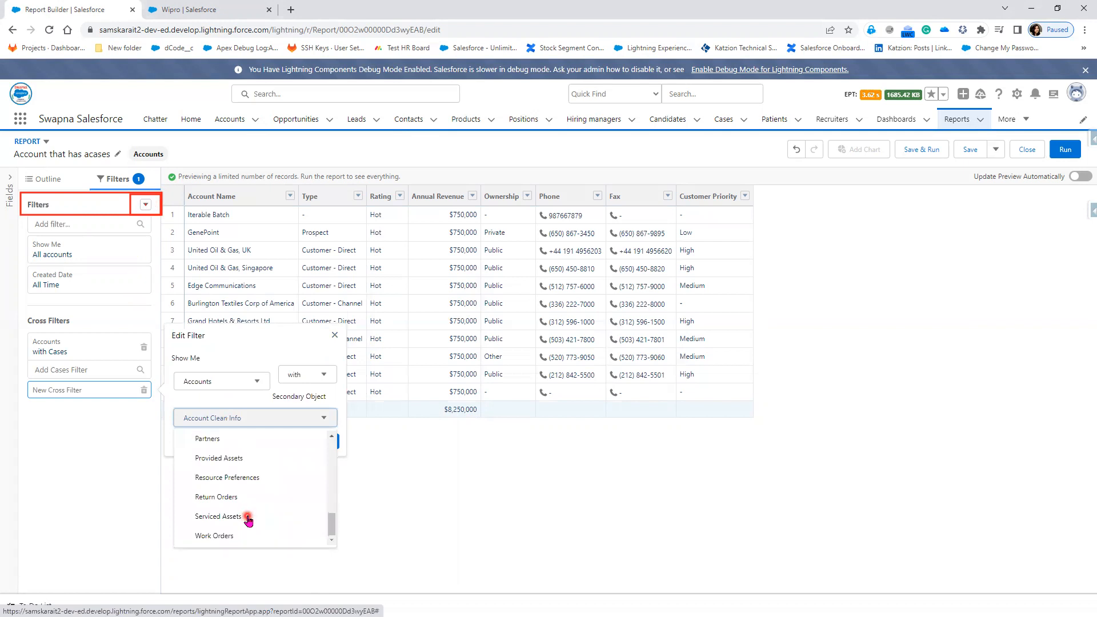
scroll(246, 513, "up", 1)
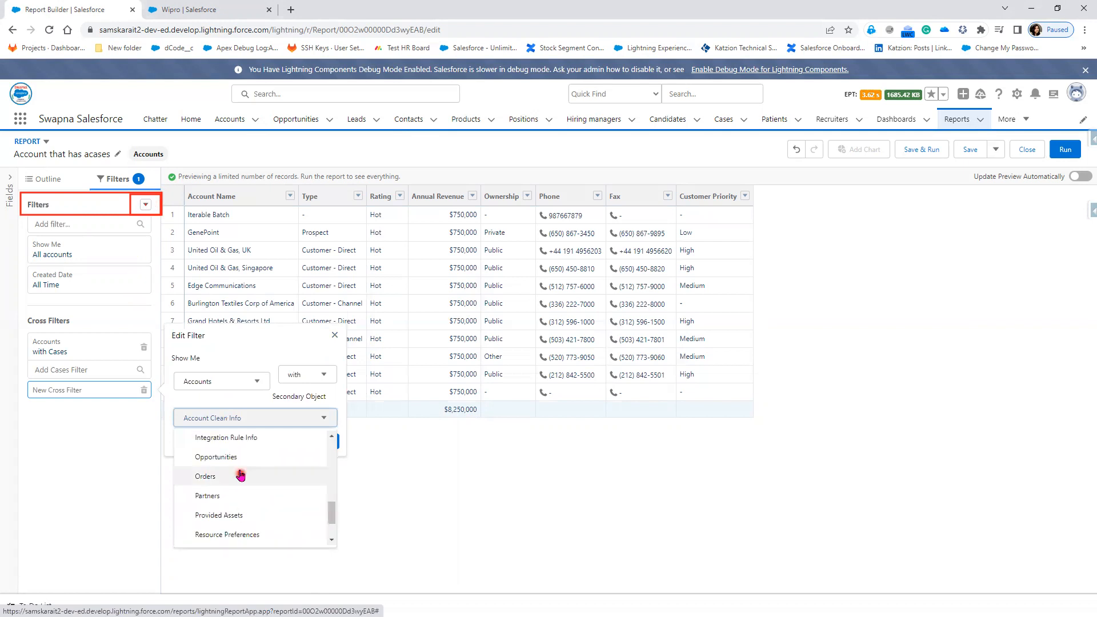
left_click(236, 458)
left_click(323, 443)
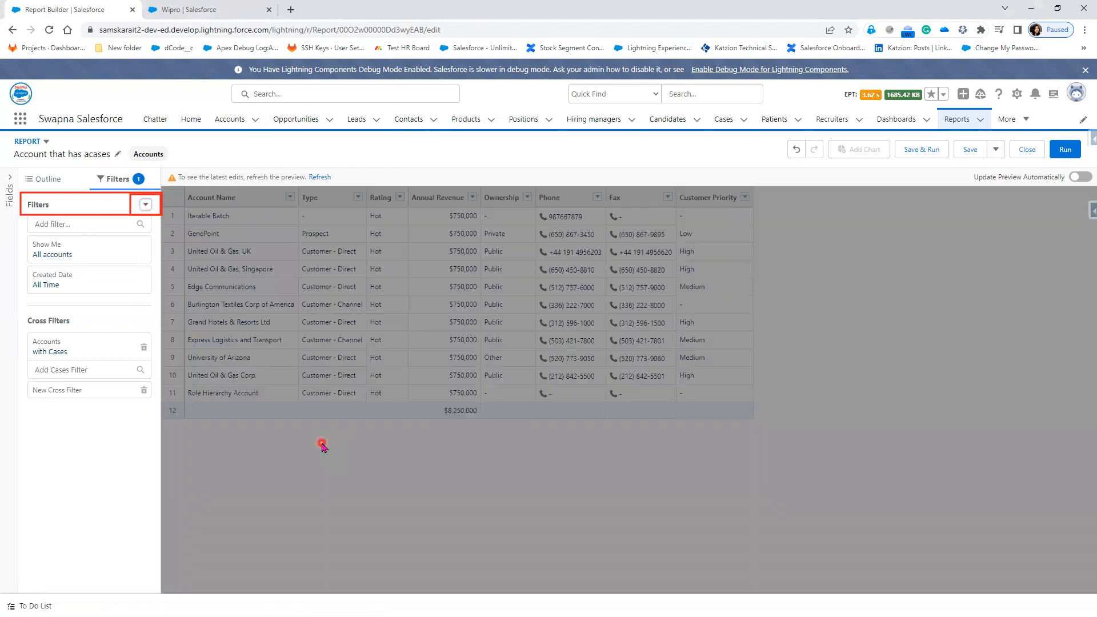
left_click(319, 177)
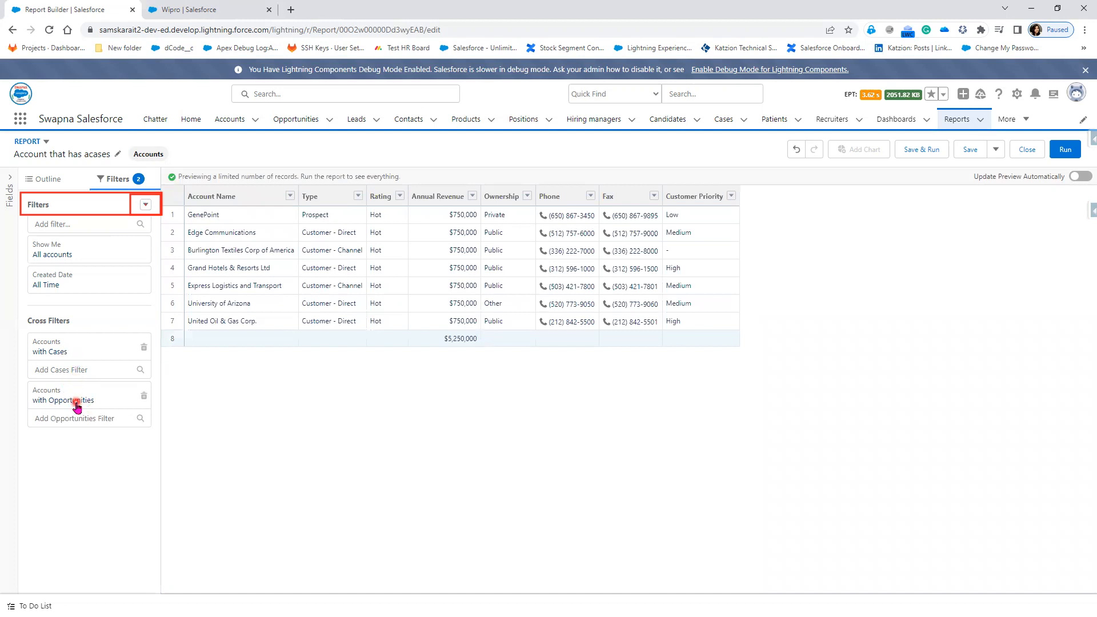
Save the report with both cross filters and run it to check its record and annual revenue totals
left_click(967, 151)
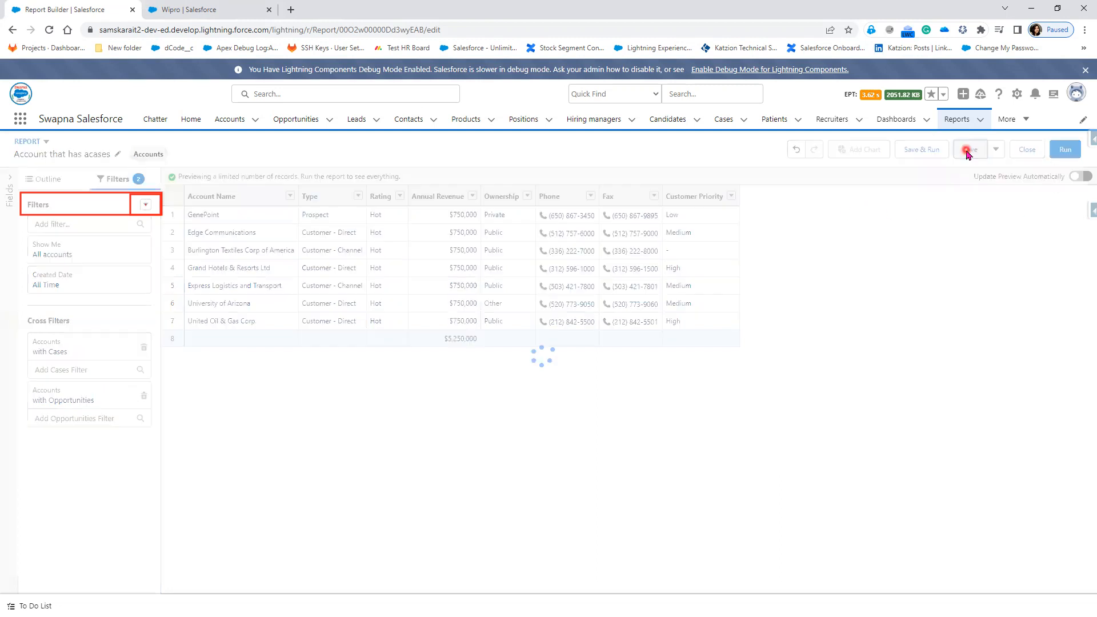
left_click(1069, 157)
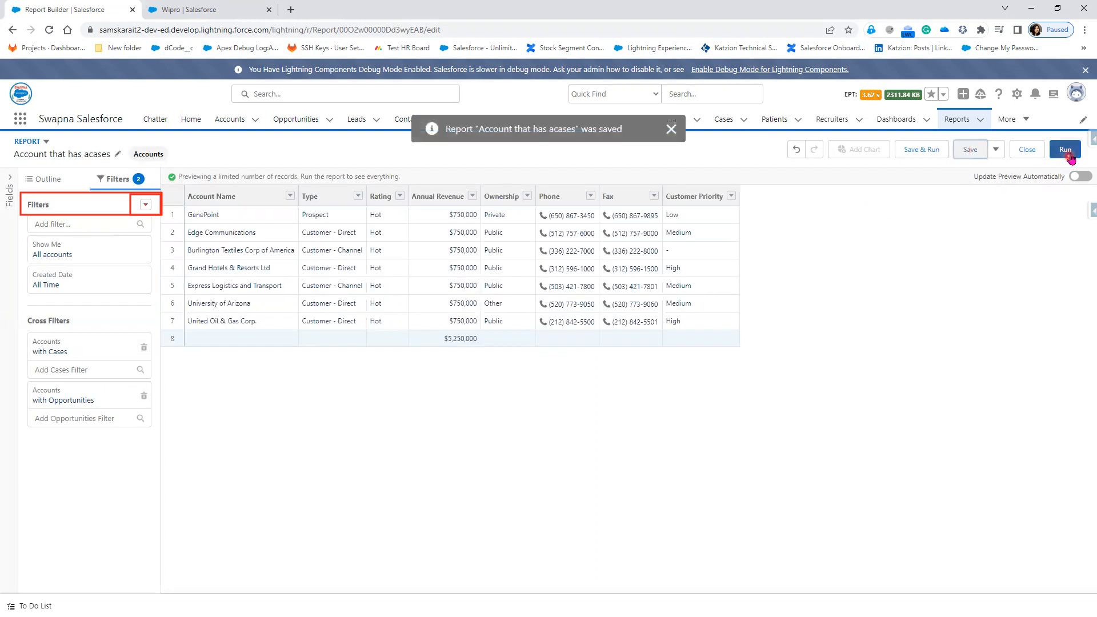
left_click(1070, 150)
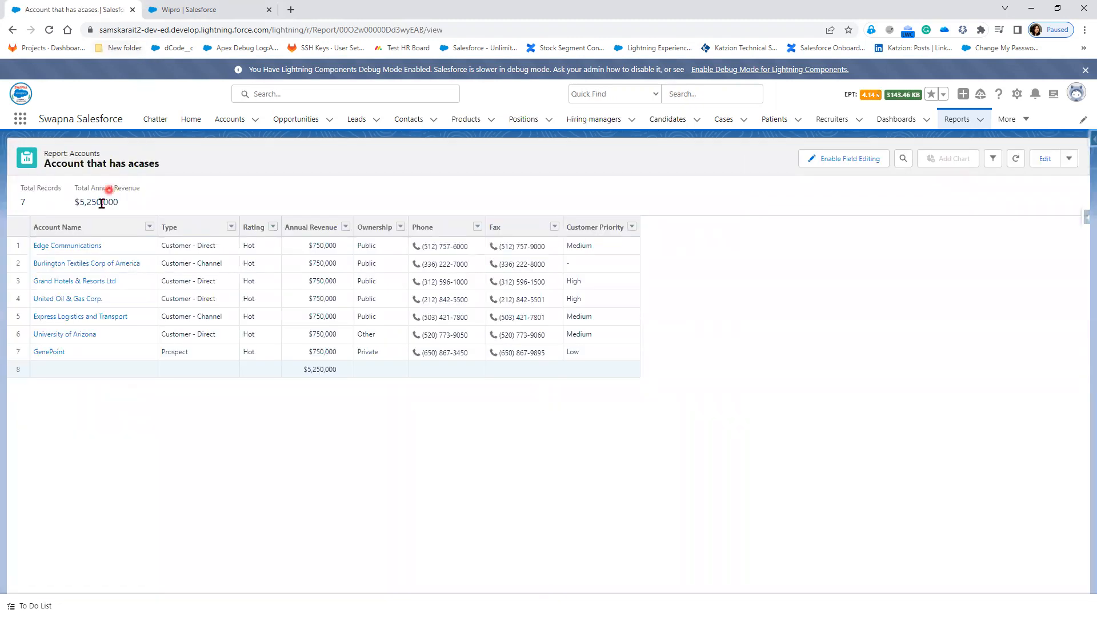
left_click_drag(76, 203, 121, 204)
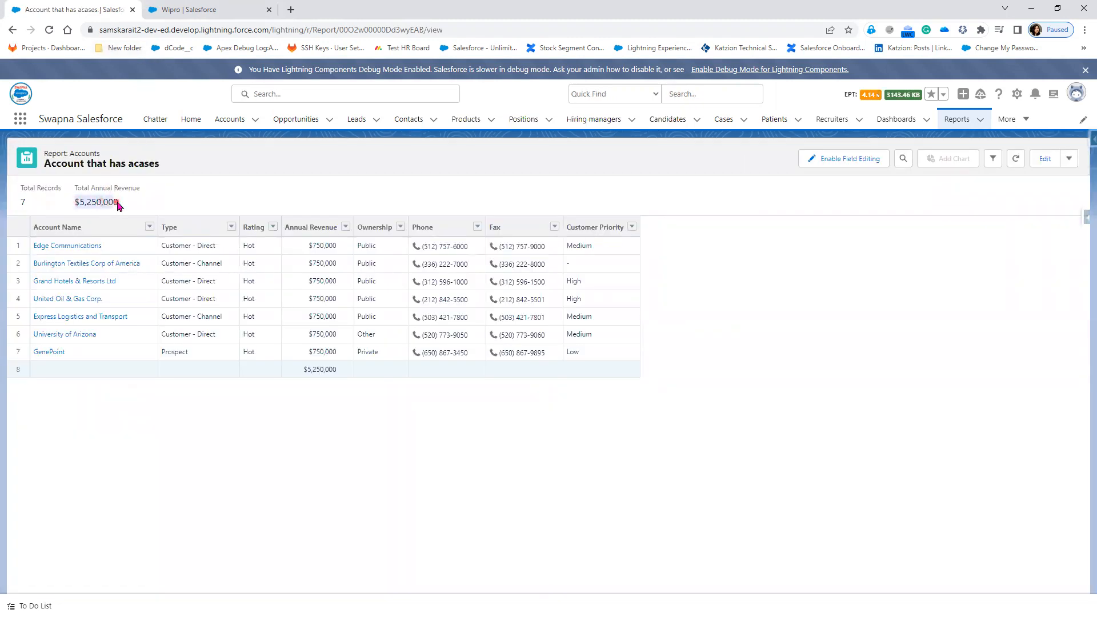
left_click(24, 205)
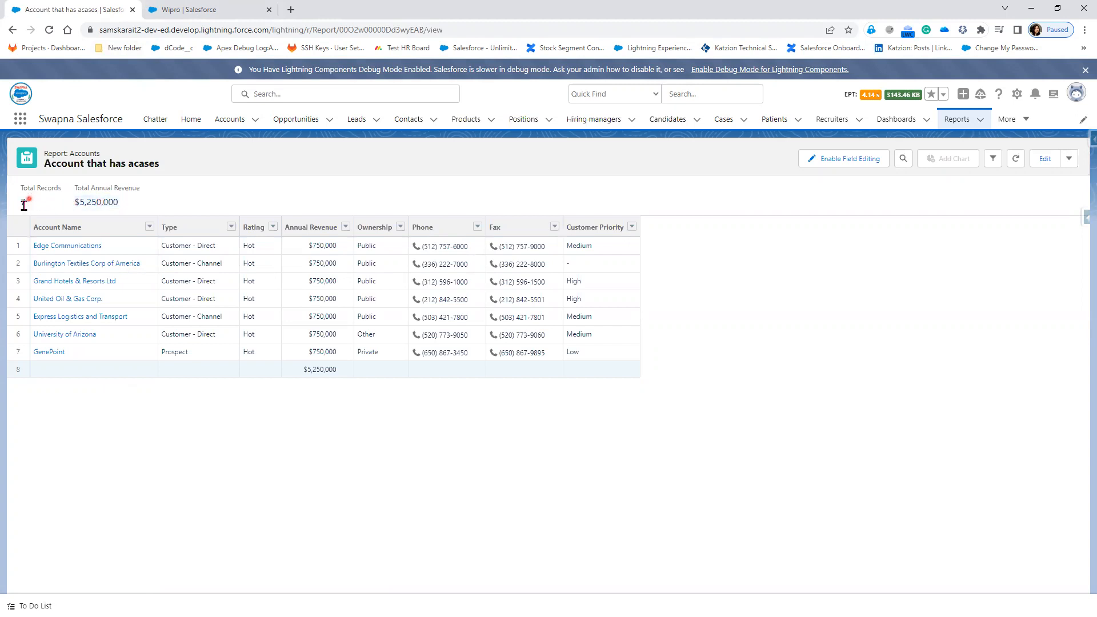
Check the related opportunities and cases of the Edge Communications account in a new browser tab and return to the report
right_click(64, 248)
left_click(105, 257)
left_click(309, 11)
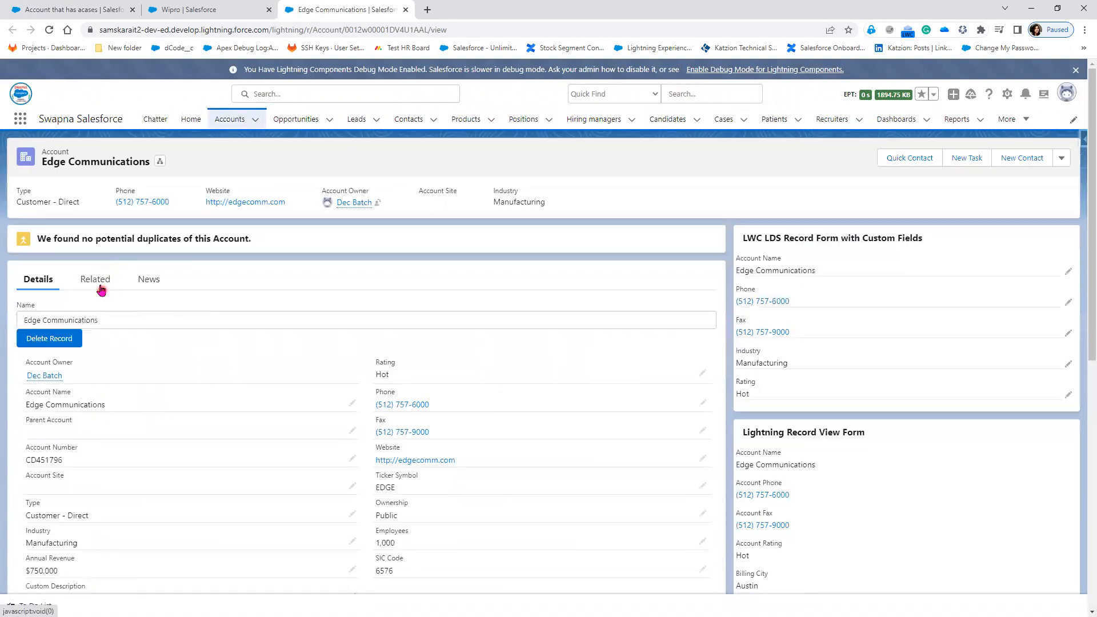
left_click(99, 284)
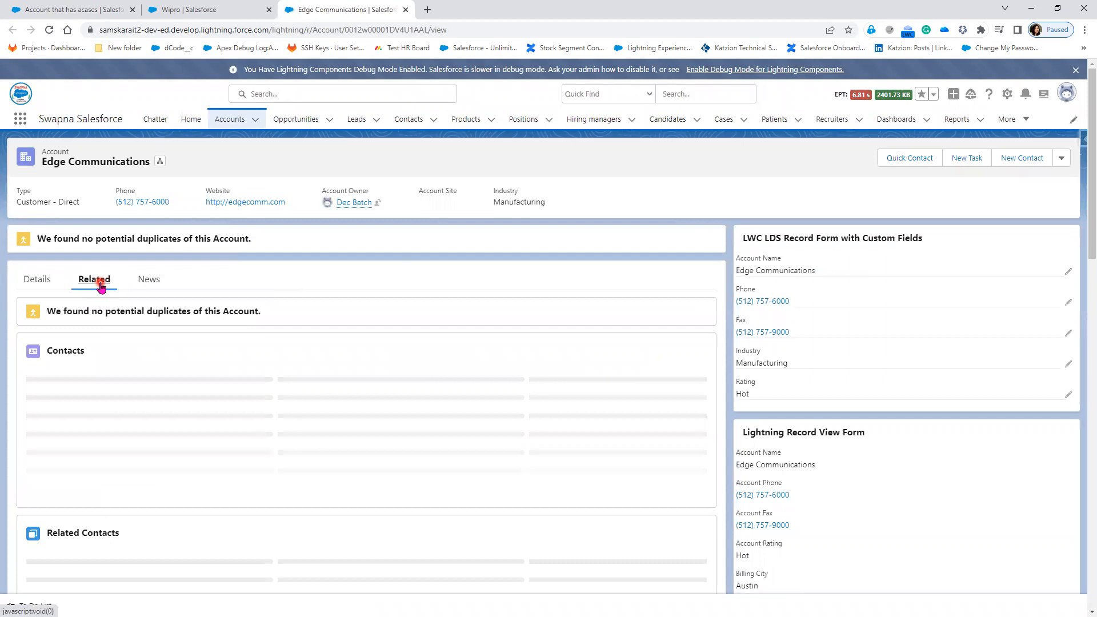
scroll(152, 451, "down", 1)
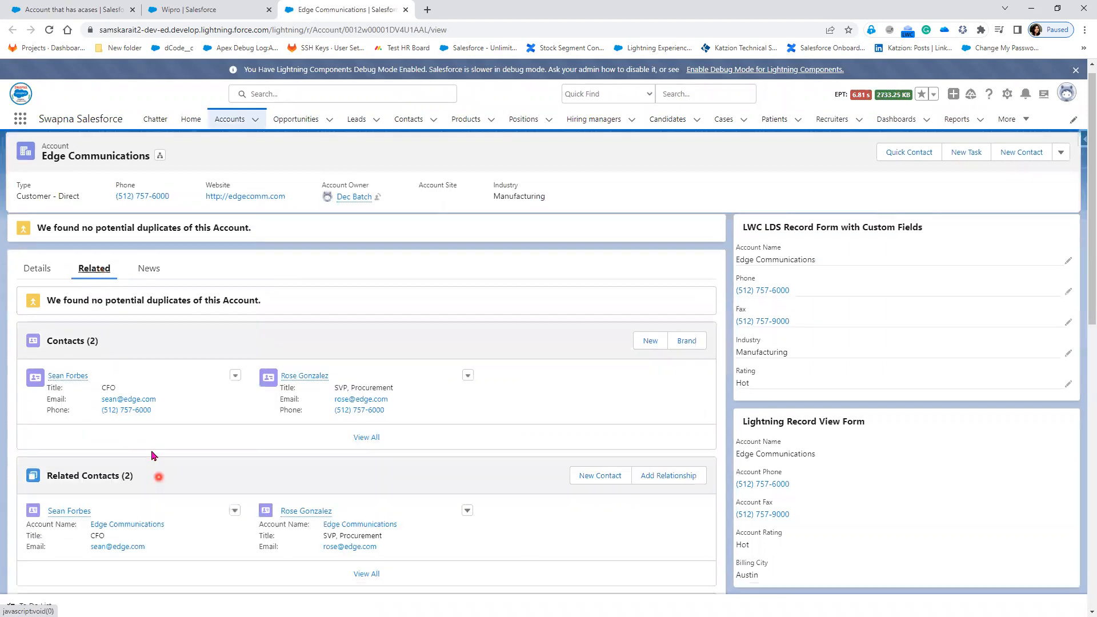
scroll(201, 469, "down", 4)
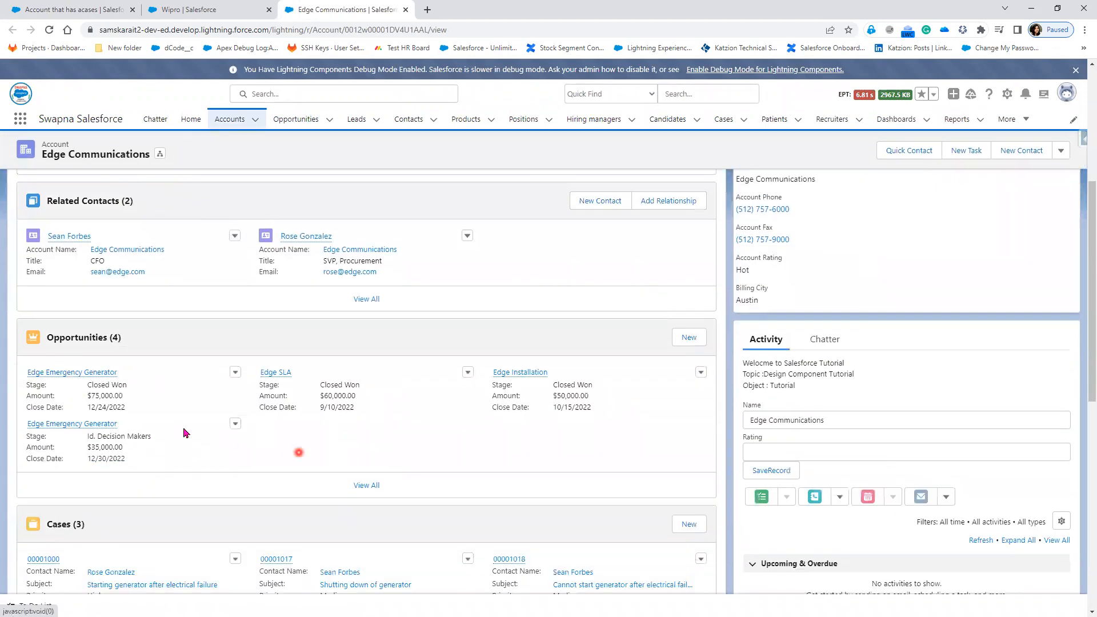
scroll(180, 429, "down", 3)
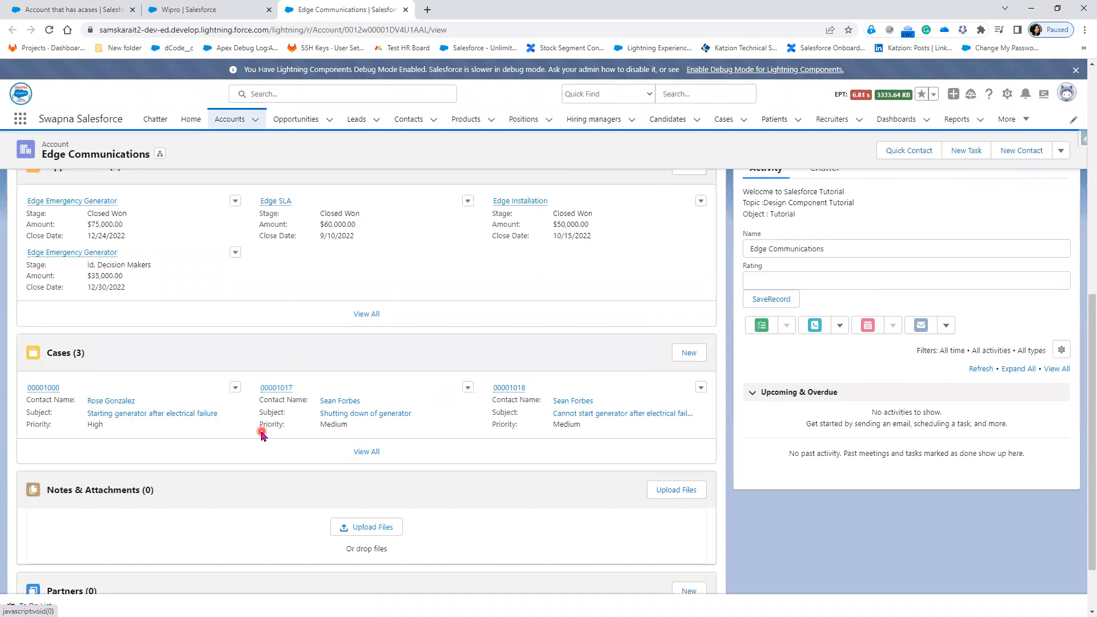
left_click(72, 8)
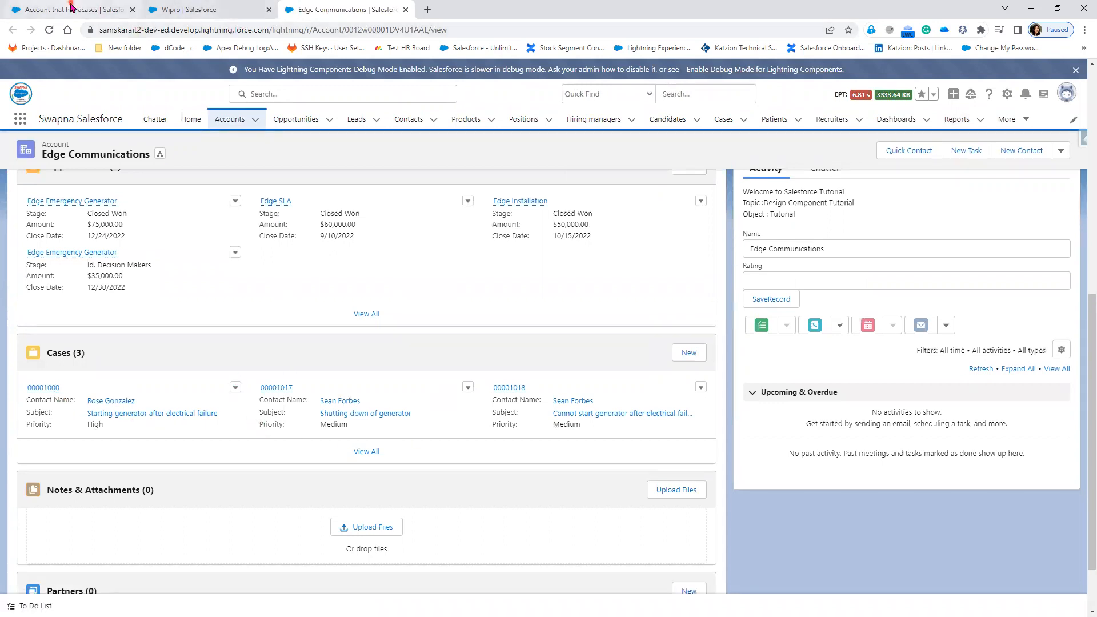
left_click(93, 266)
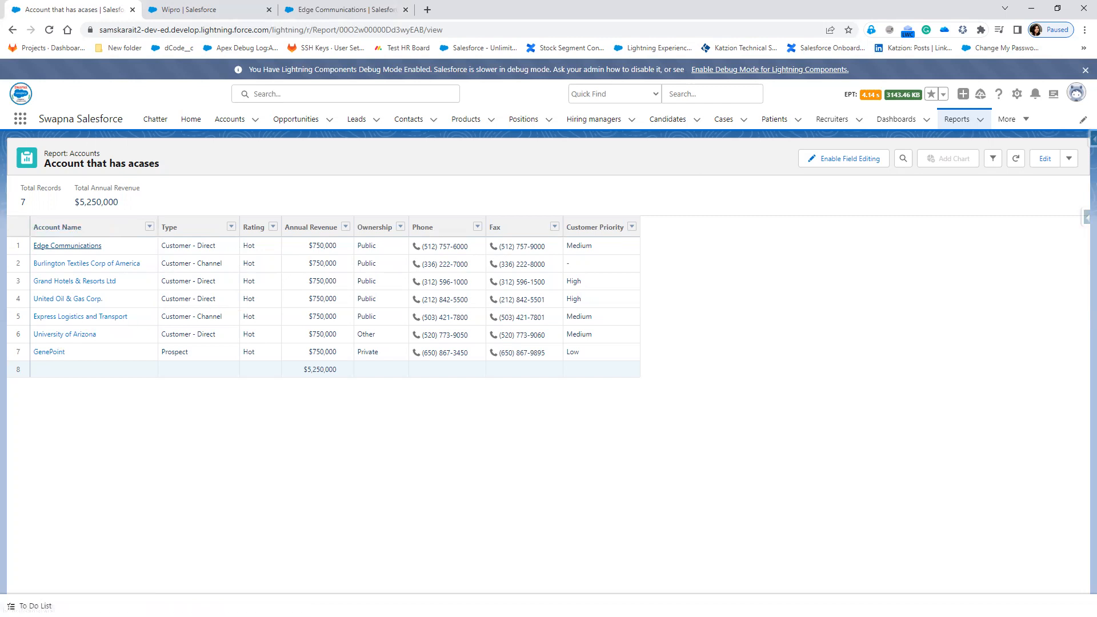
Switch to the PowerPoint slide show and read the Row Limit Filters slide
key("alt+Tab")
left_click(314, 355)
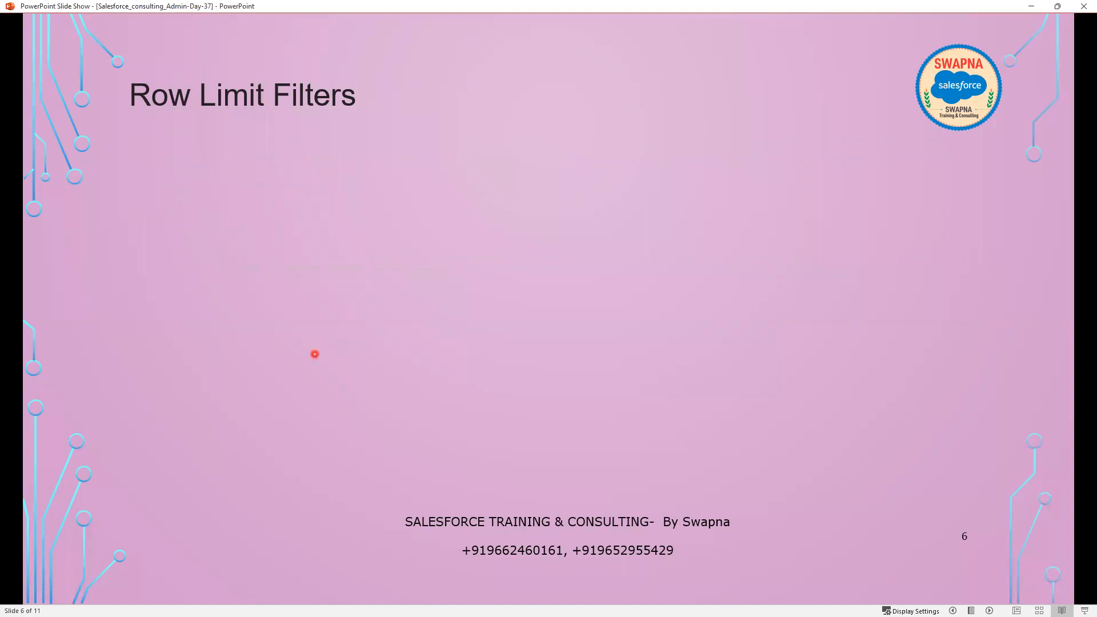
left_click(315, 354)
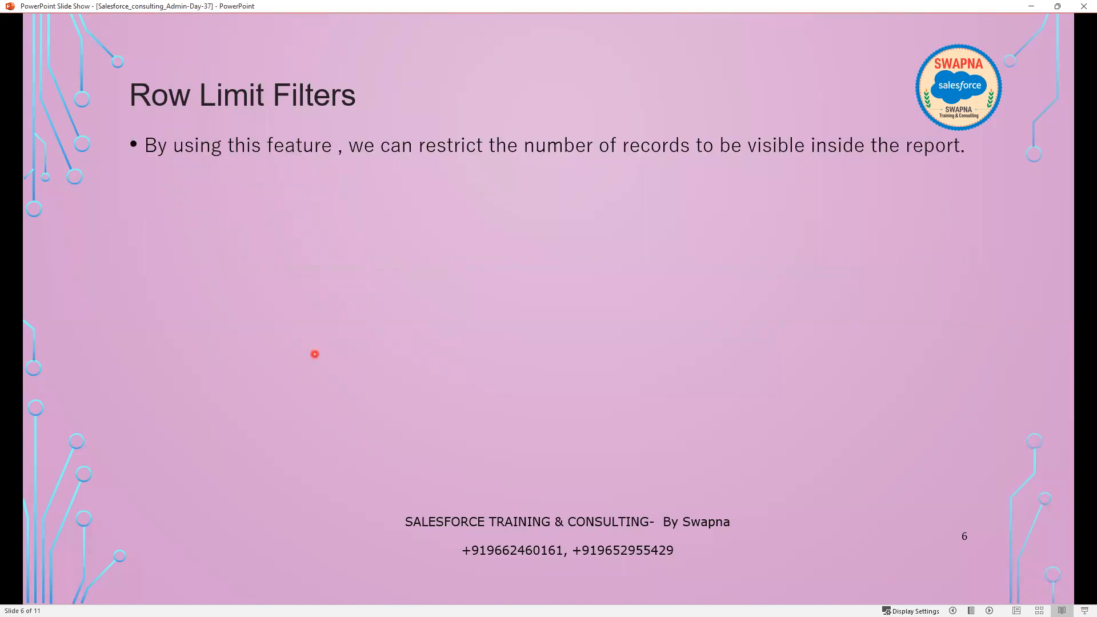
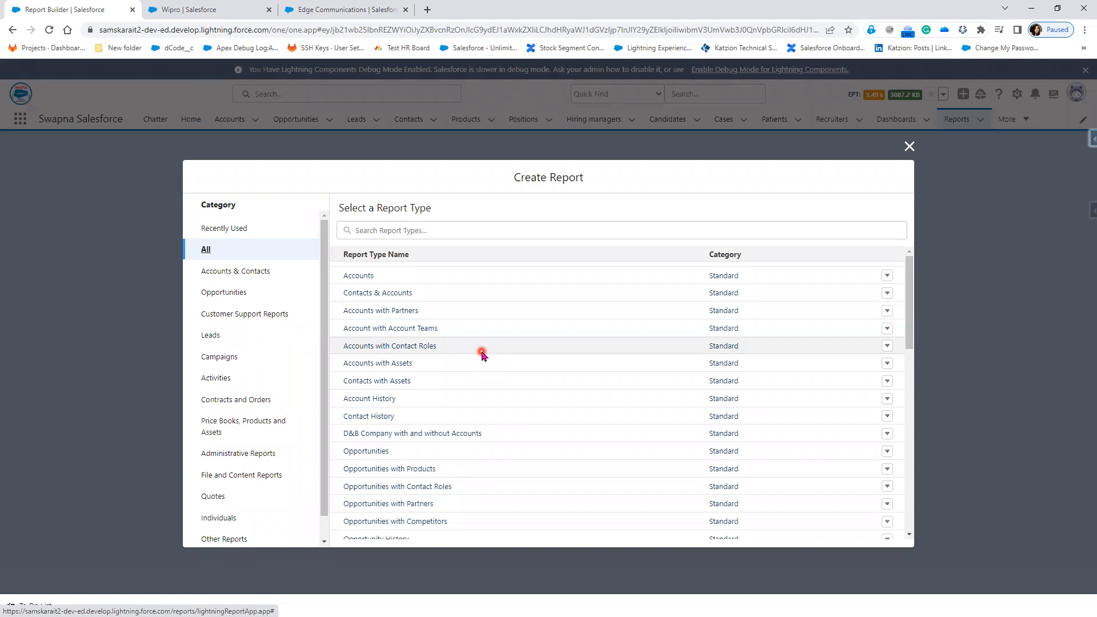
Start a new report based on the standard Contacts & Accounts report type
scroll(482, 354, "down", 1)
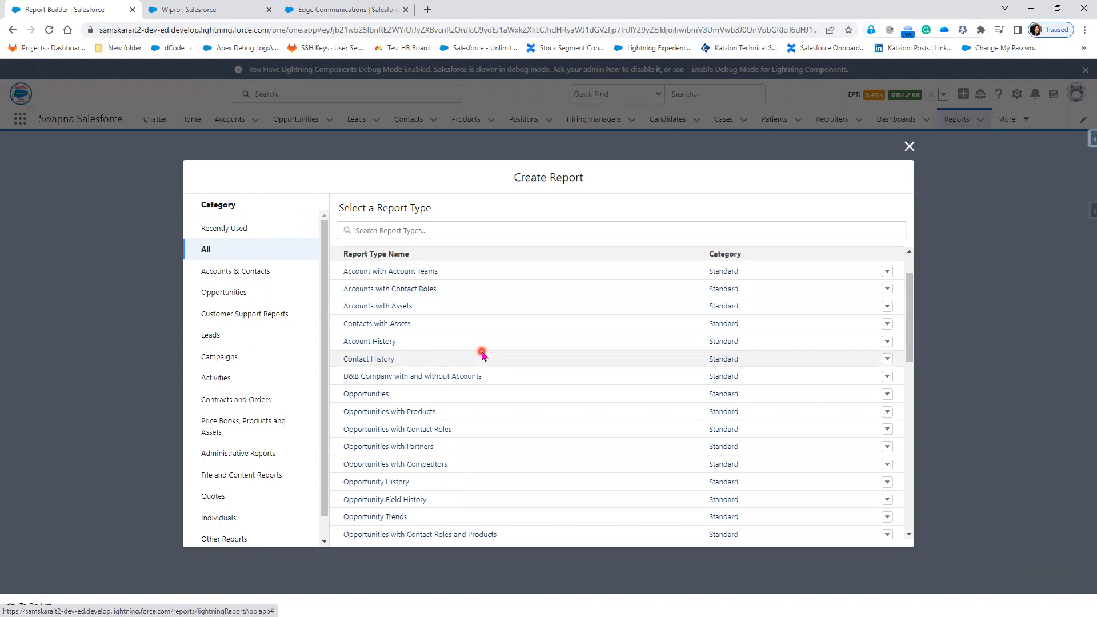
scroll(482, 354, "up", 1)
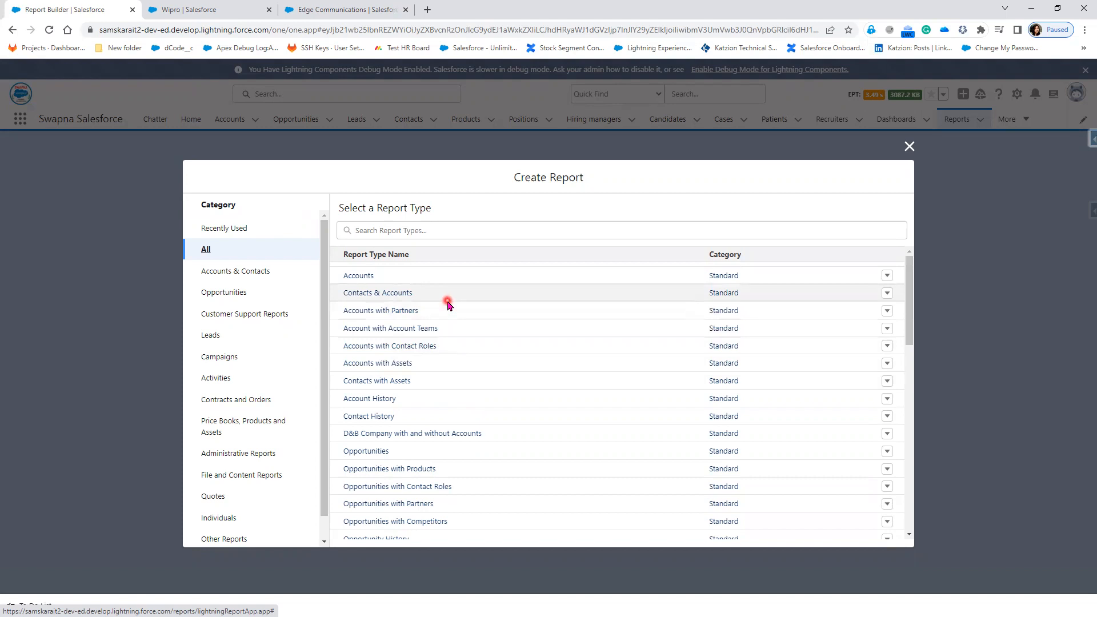
left_click(404, 292)
left_click(760, 277)
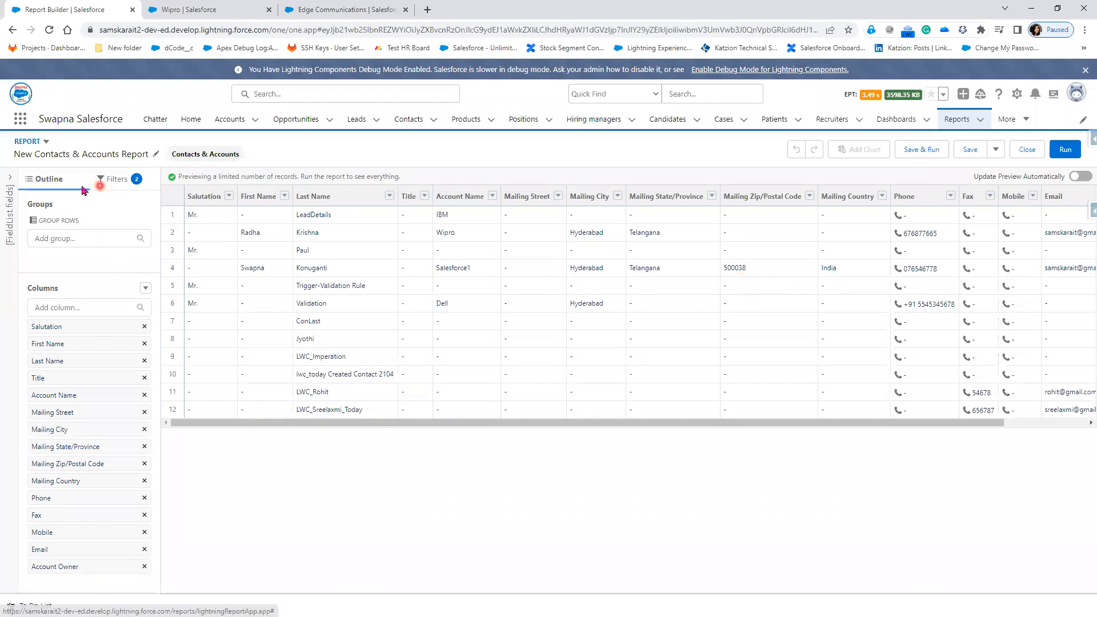
Show the report's field list and collapse all contact and account field groups, from Contact: General through Account: Custom Info
left_click(11, 180)
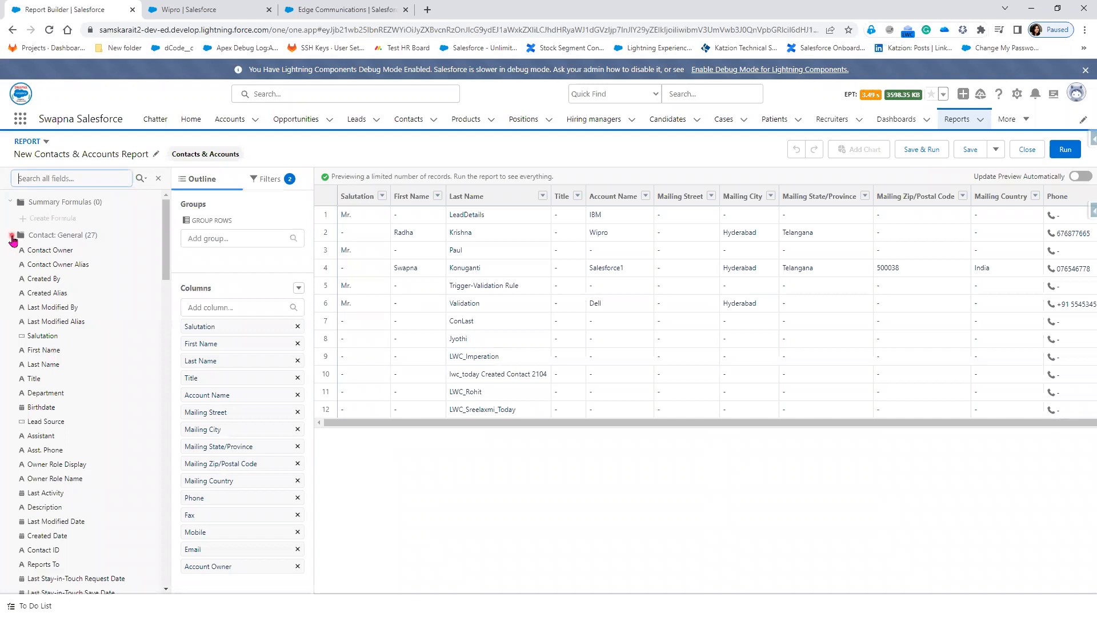
left_click(9, 235)
left_click(10, 250)
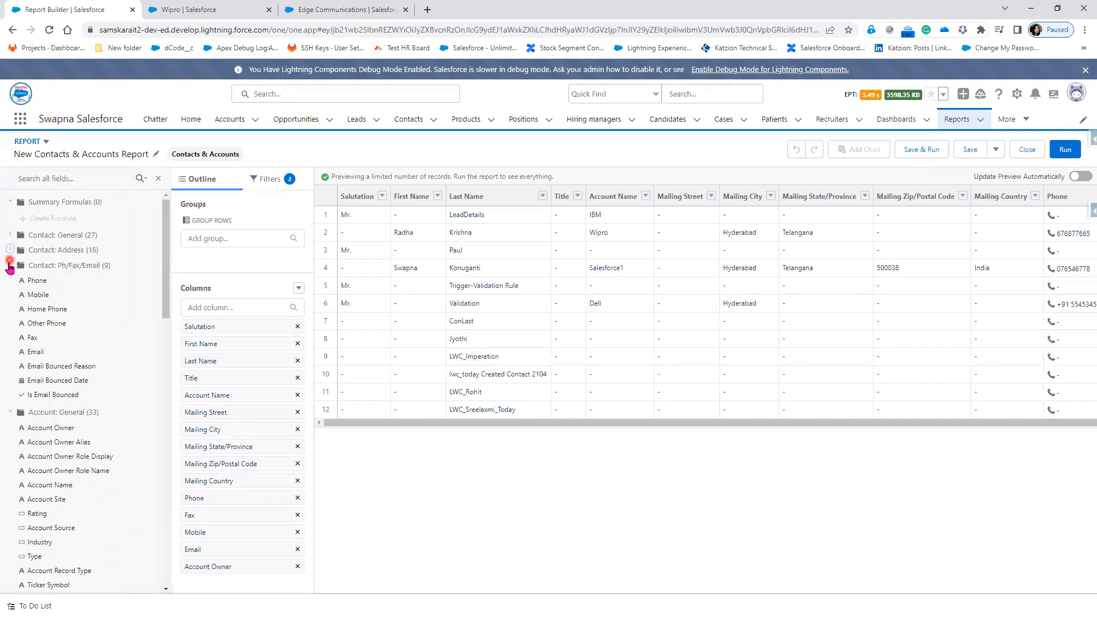
left_click(10, 265)
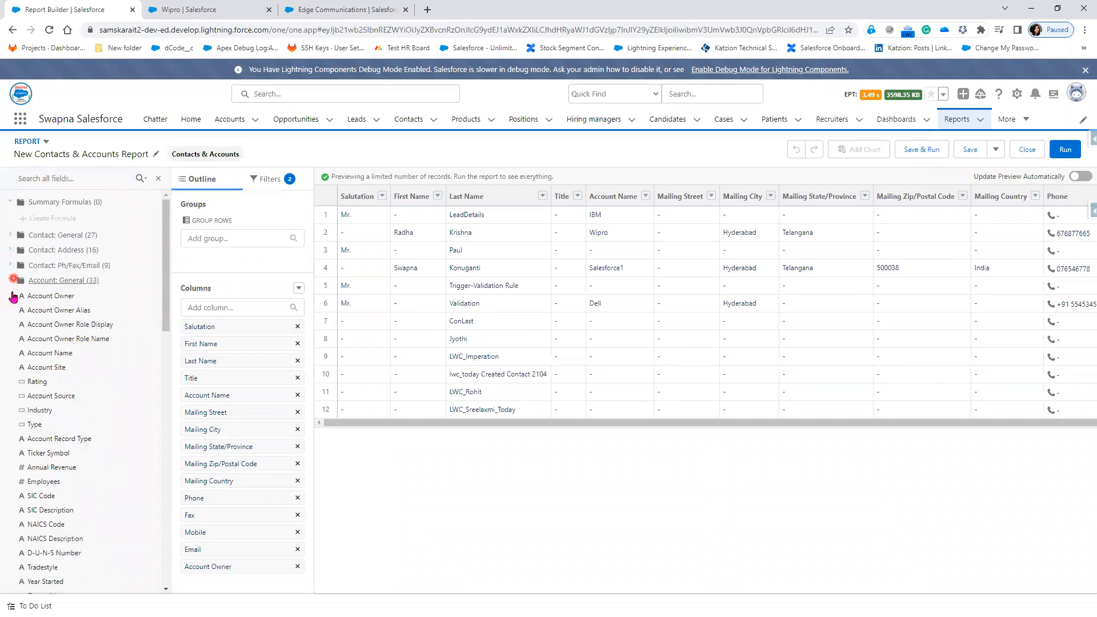
left_click(10, 280)
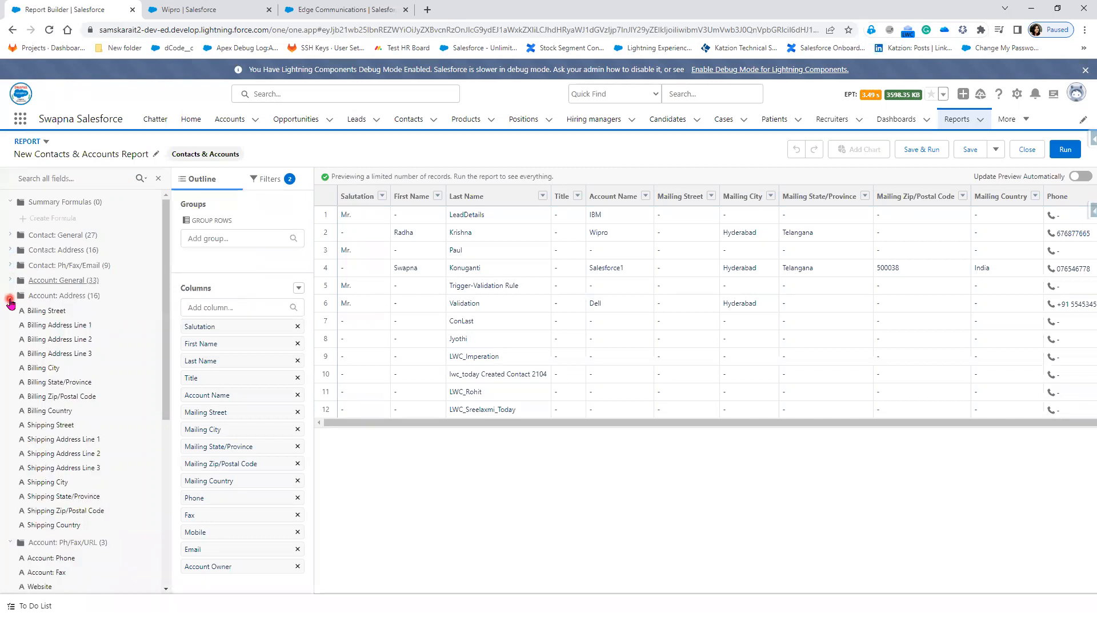
left_click(10, 295)
left_click(9, 310)
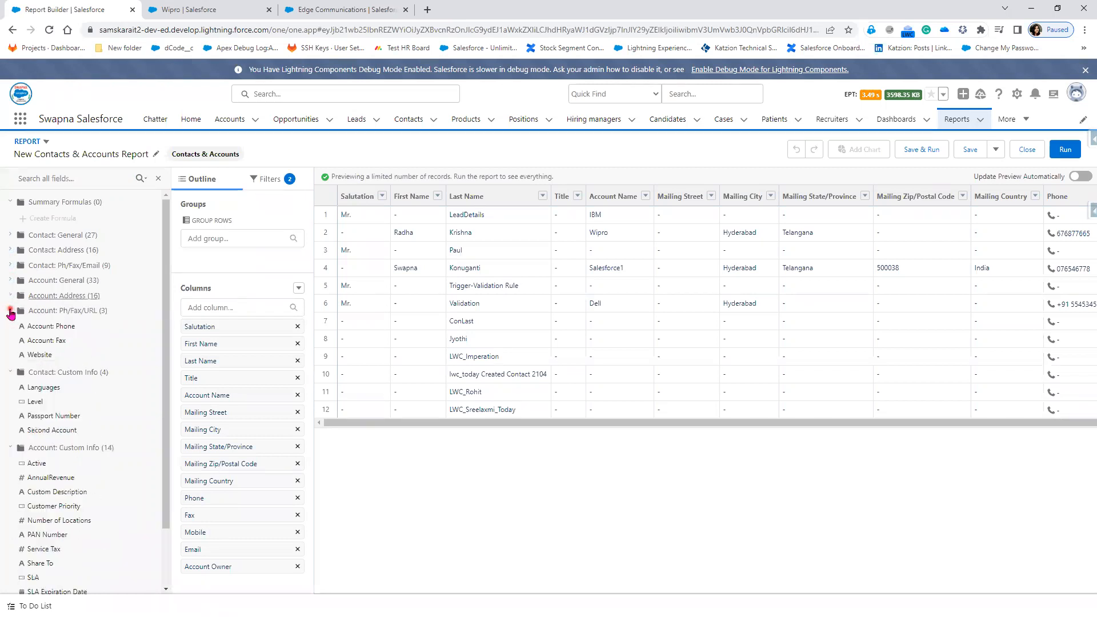
left_click(10, 326)
left_click(10, 341)
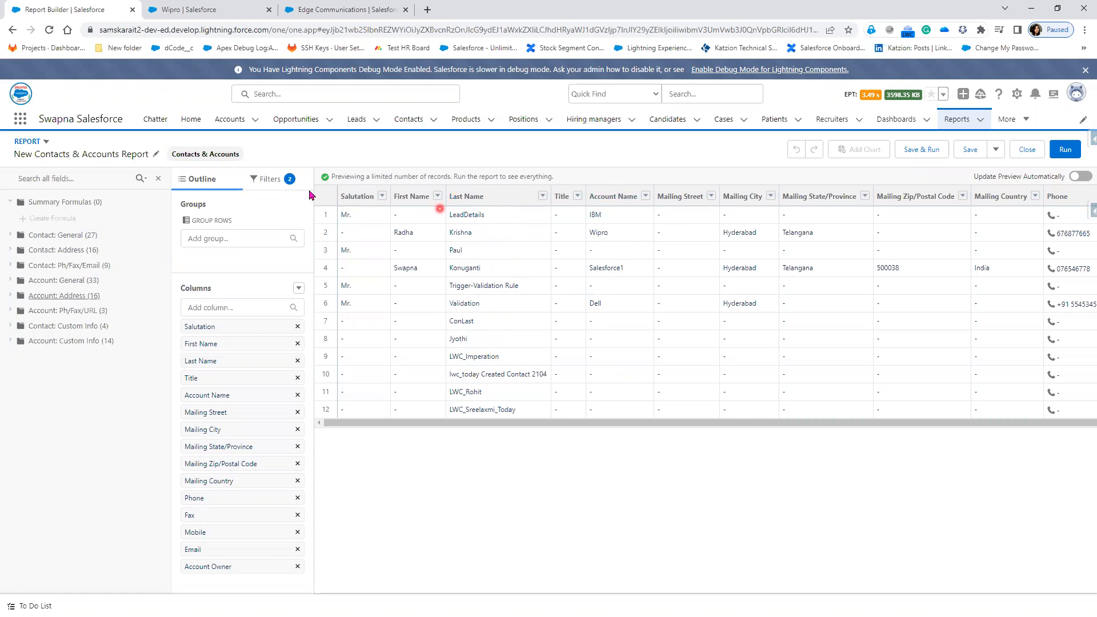
Set the Created Date filter's range to All Time, apply it and refresh the report preview
left_click(274, 182)
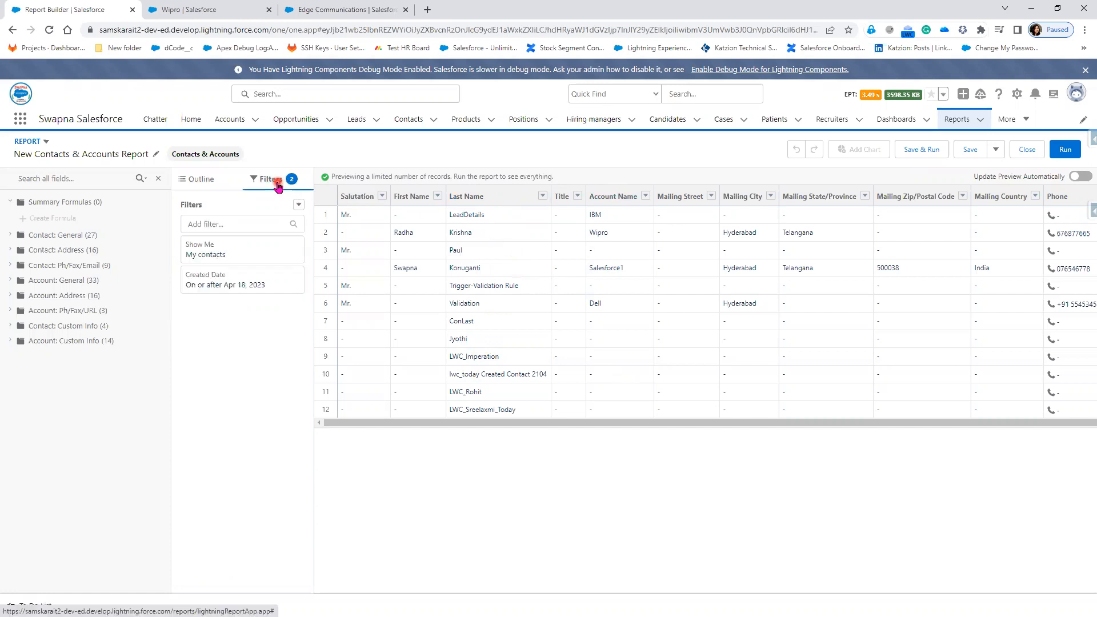
left_click(242, 284)
left_click(382, 278)
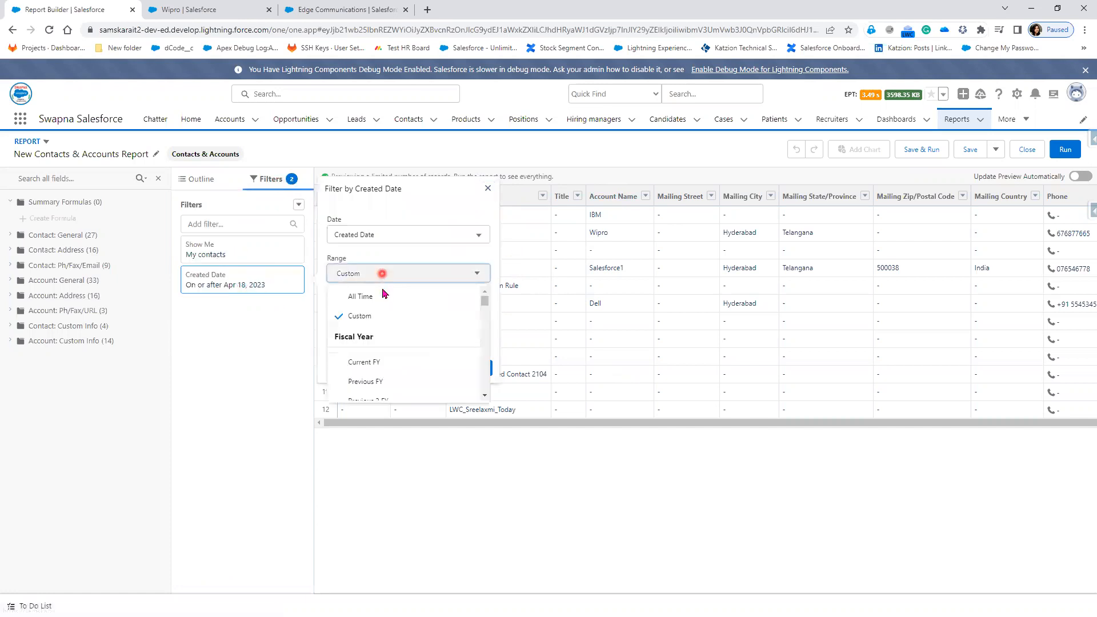
left_click(379, 290)
left_click(476, 342)
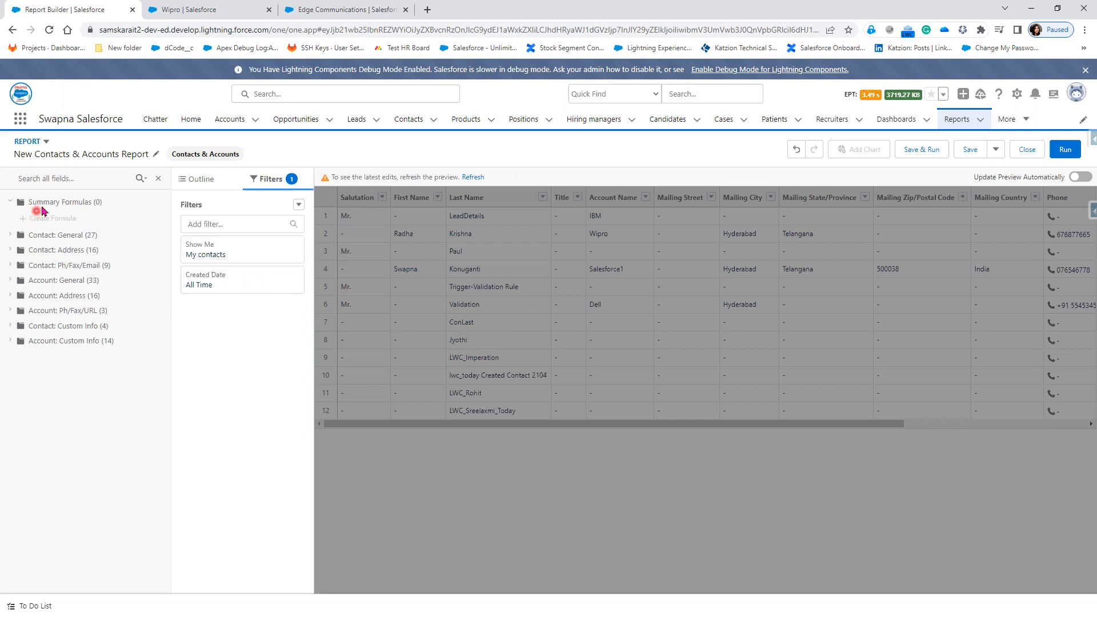
left_click(473, 177)
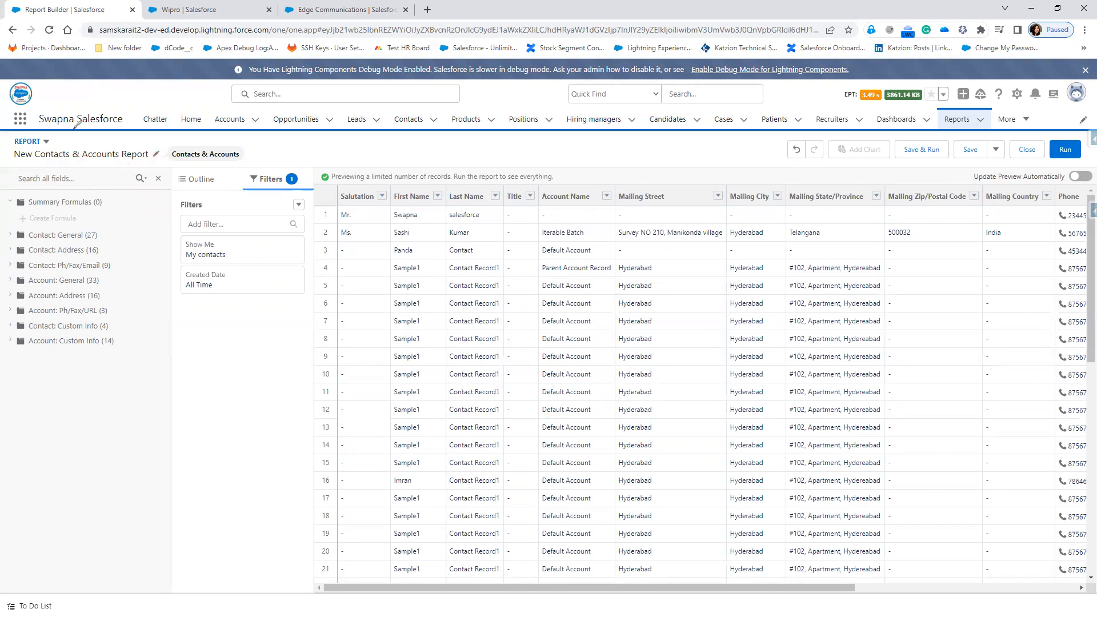
left_click_drag(52, 154, 59, 136)
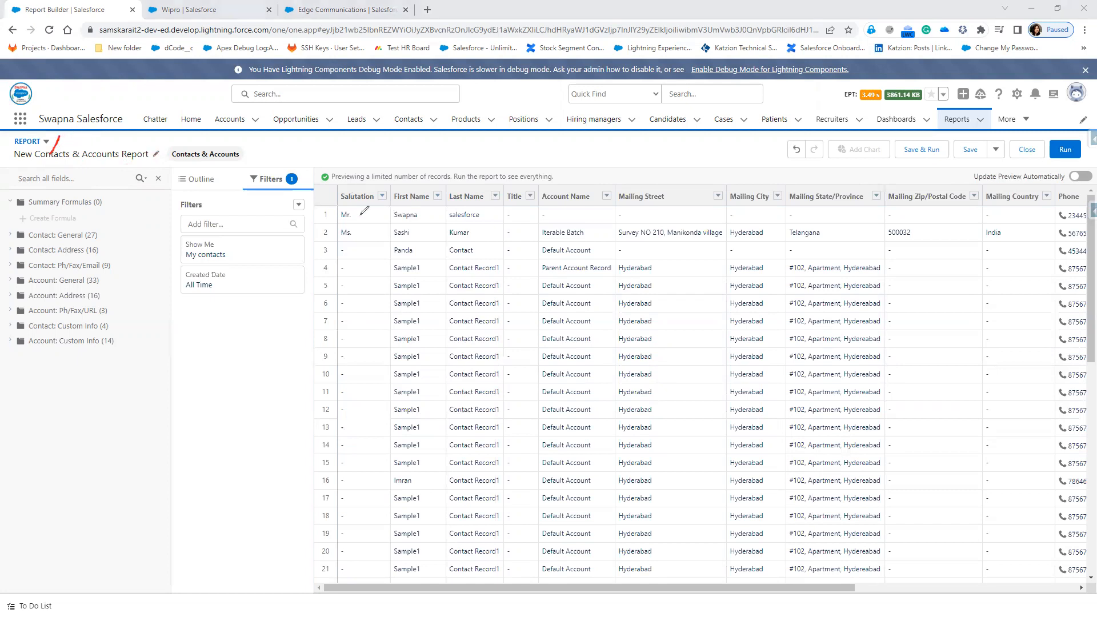
mouse_move(336, 241)
left_mouse_down()
mouse_move(498, 241)
mouse_move(458, 261)
mouse_move(334, 260)
mouse_move(327, 232)
left_mouse_up()
mouse_move(498, 250)
left_mouse_down()
mouse_move(543, 253)
mouse_move(535, 261)
left_mouse_up()
mouse_move(316, 280)
left_mouse_down()
mouse_move(502, 280)
mouse_move(537, 269)
left_mouse_up()
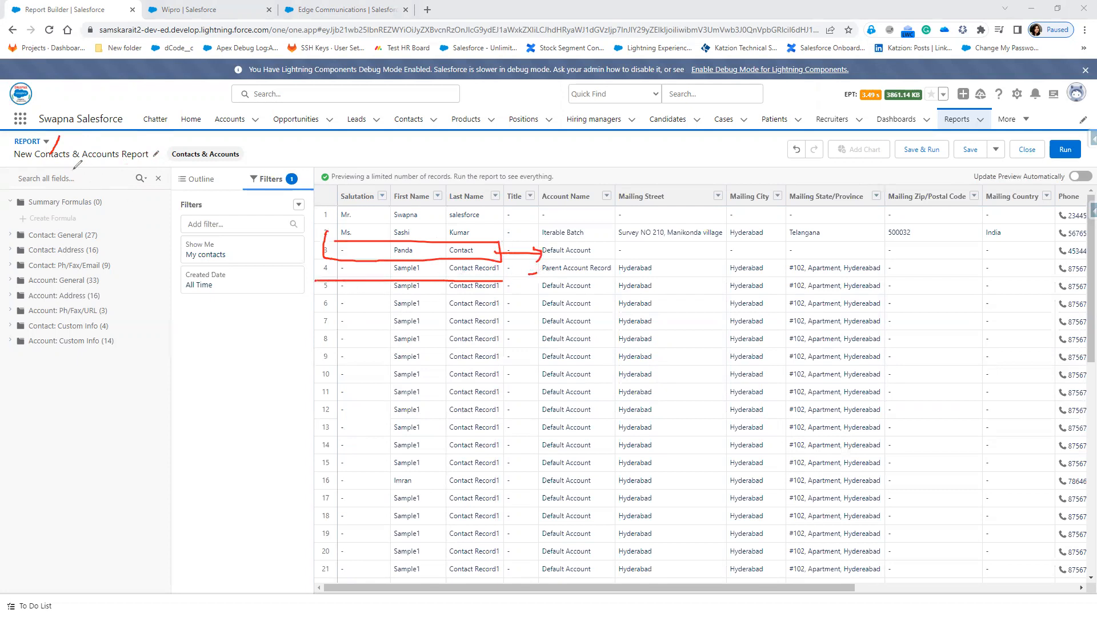
mouse_move(54, 142)
left_mouse_down()
mouse_move(63, 136)
mouse_move(79, 166)
mouse_move(114, 167)
mouse_move(120, 155)
mouse_move(91, 142)
mouse_move(80, 151)
left_mouse_up()
key("Escape")
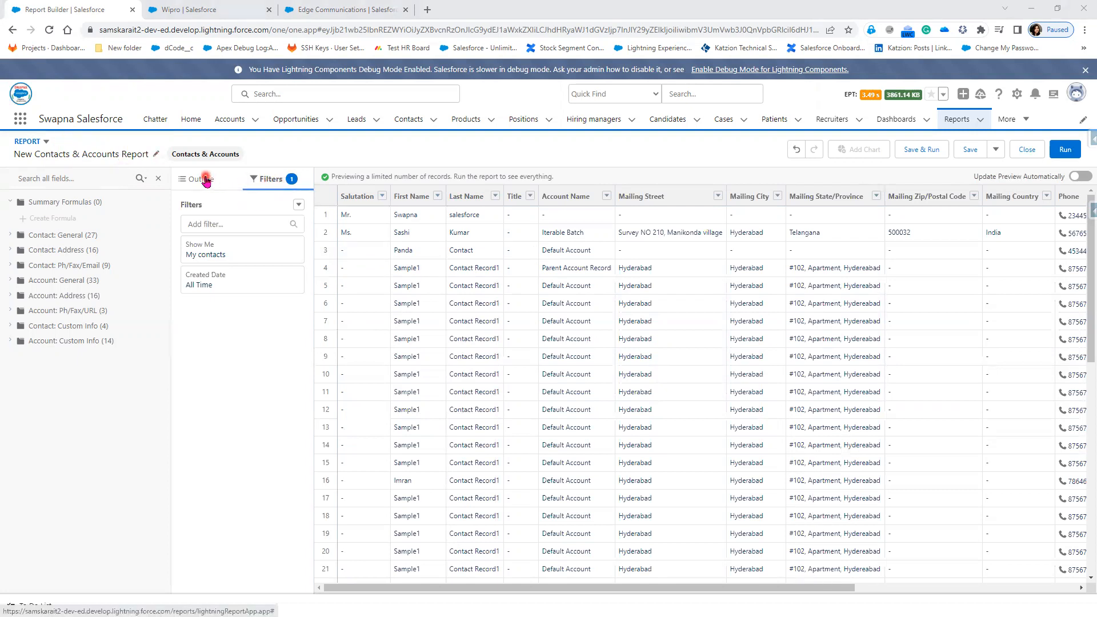
Add a cross filter for Contacts with Opportunities, apply it and refresh the report preview
left_click(298, 204)
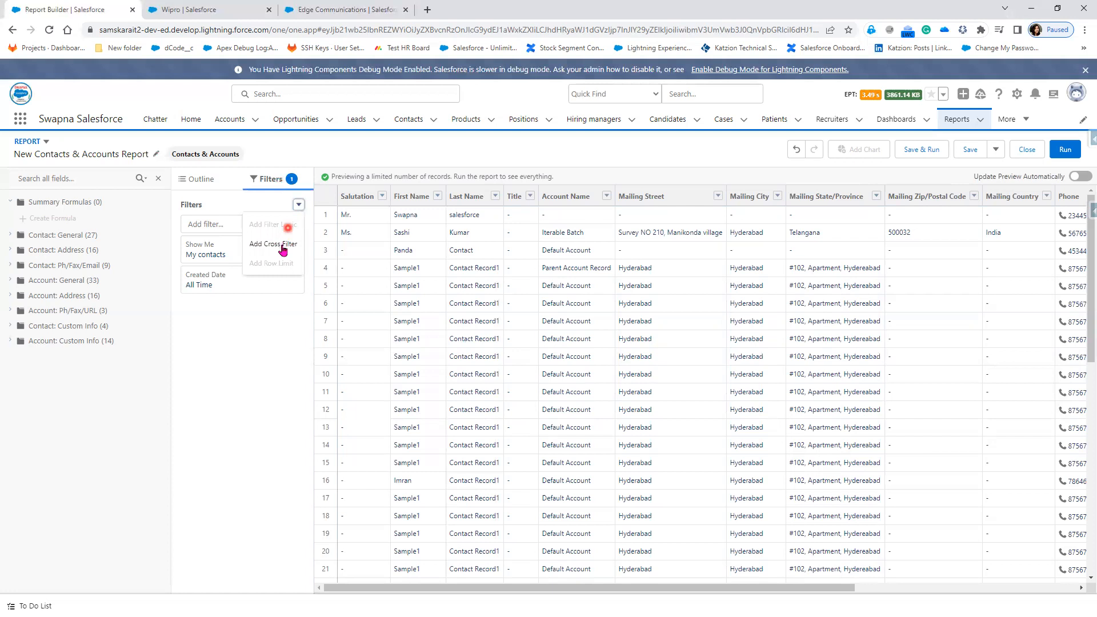
left_click(280, 244)
left_click(349, 334)
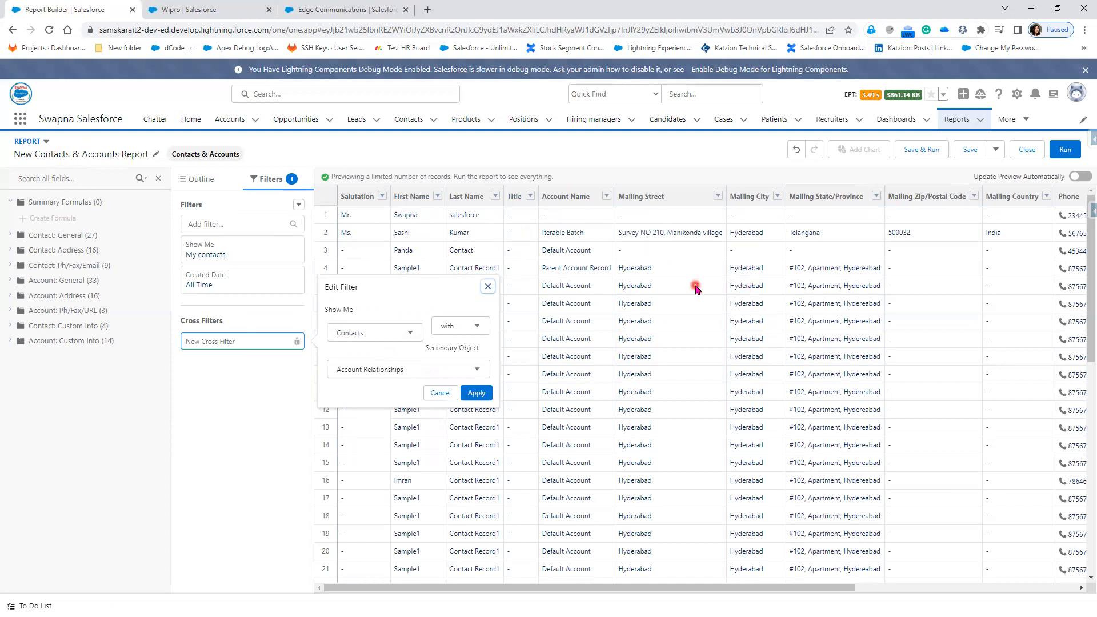
left_click(392, 334)
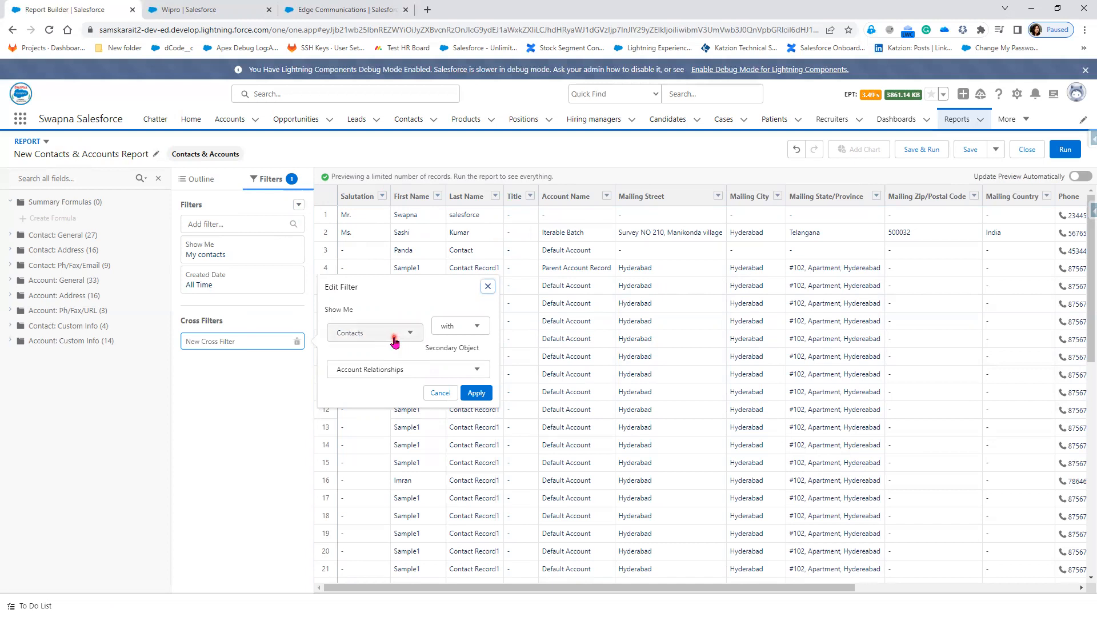
left_click(399, 308)
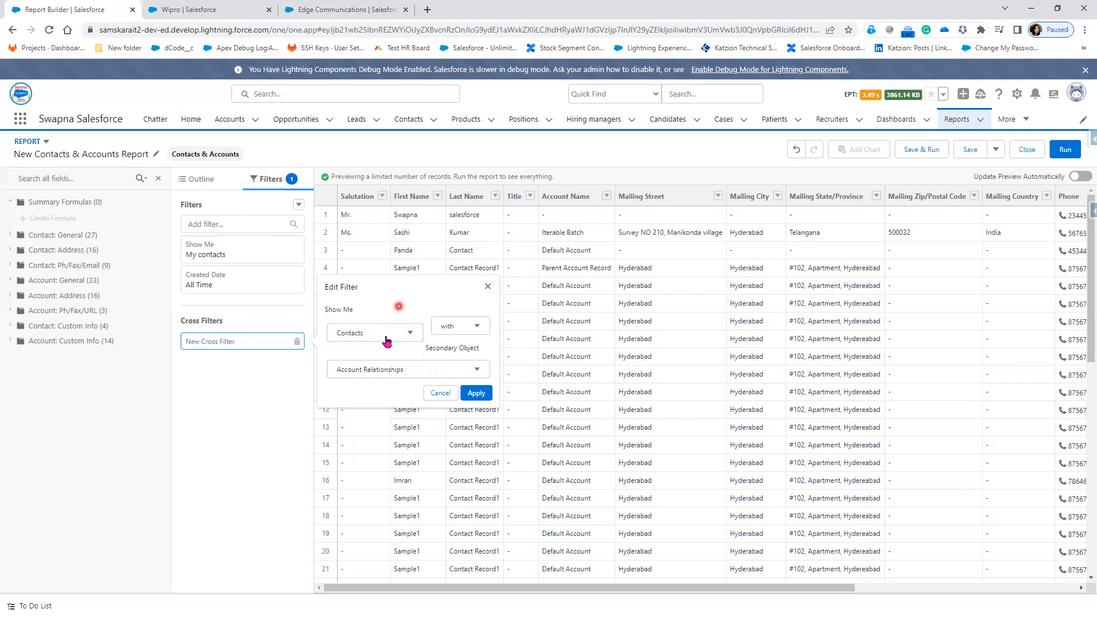
left_click(374, 369)
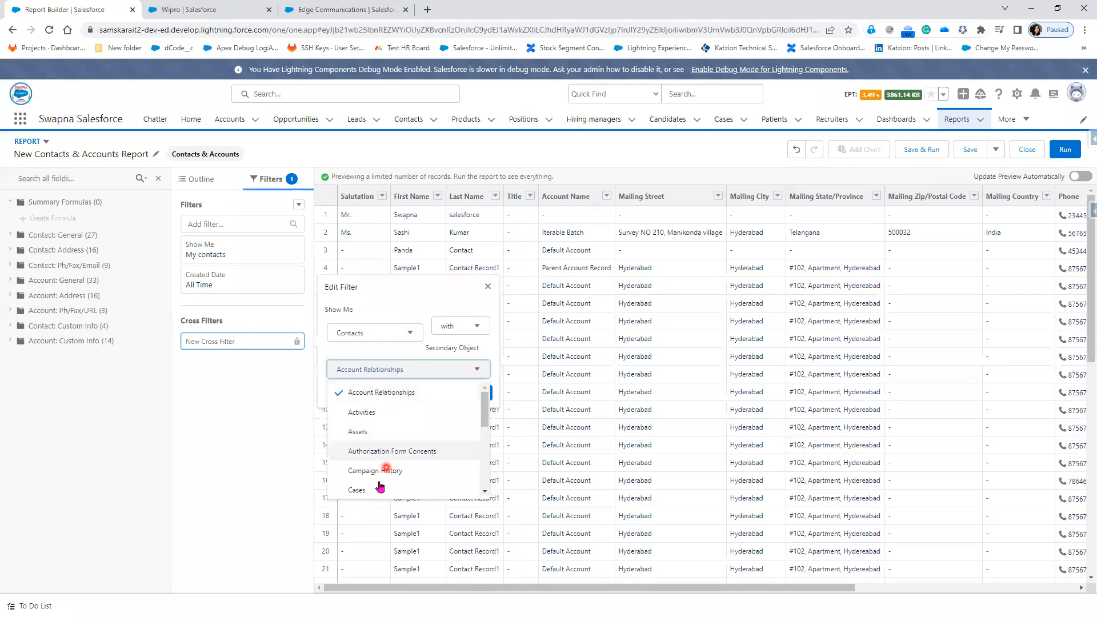
scroll(432, 463, "down", 3)
scroll(434, 466, "down", 2)
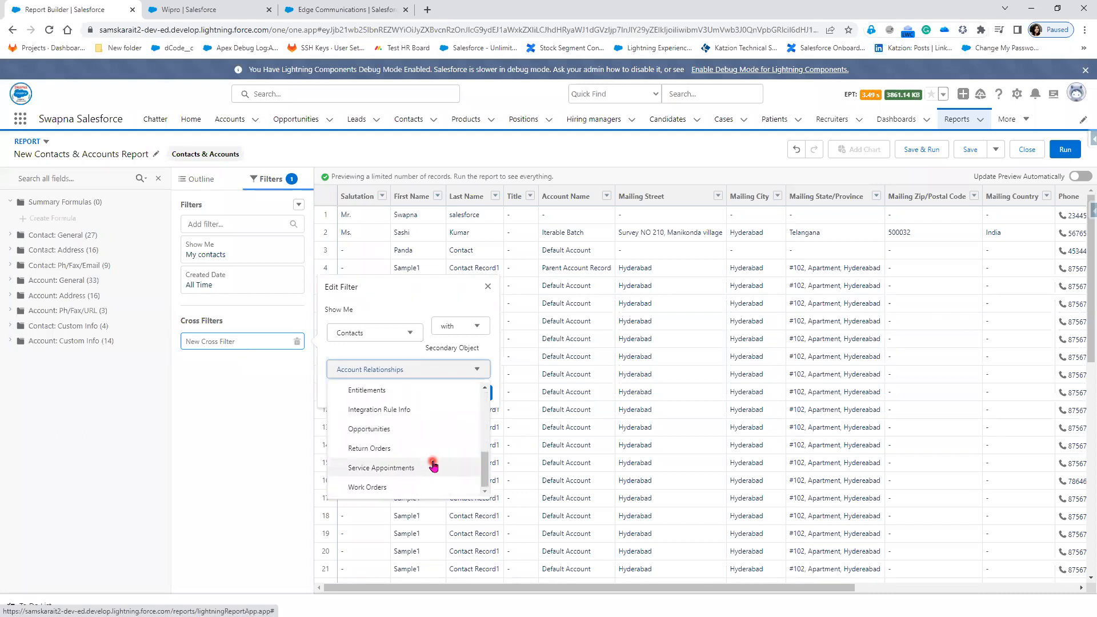
left_click(384, 429)
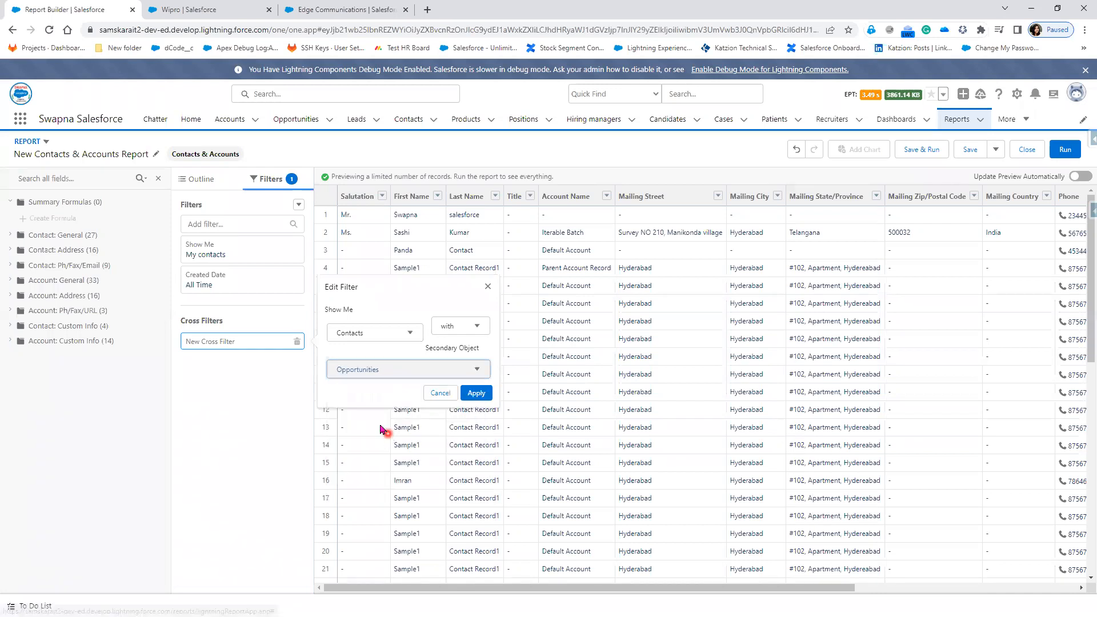
left_click(485, 396)
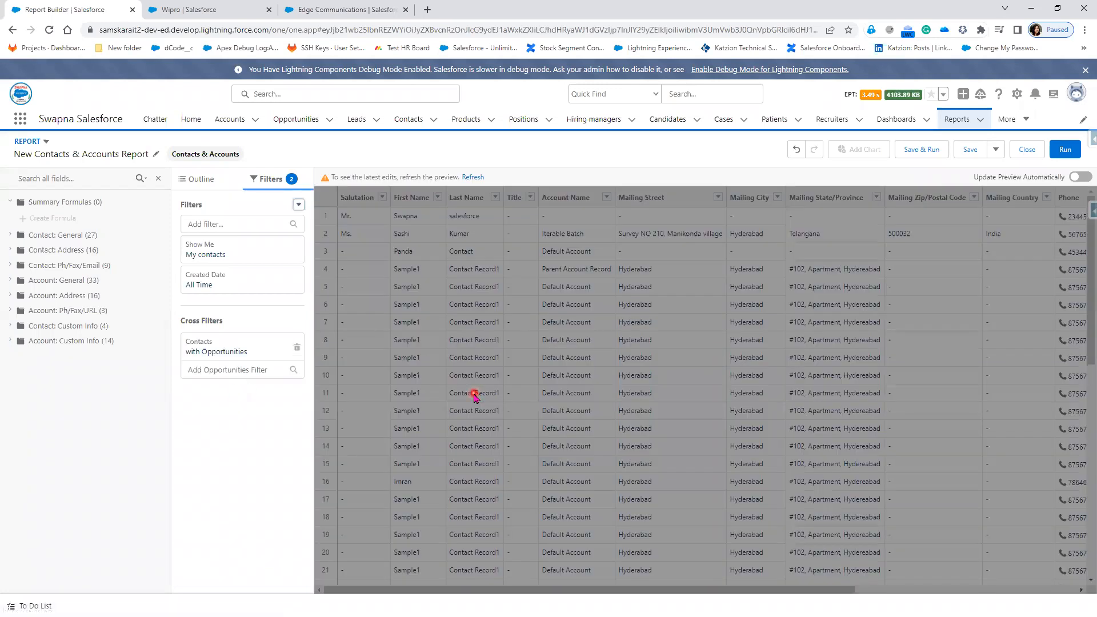
left_click(471, 178)
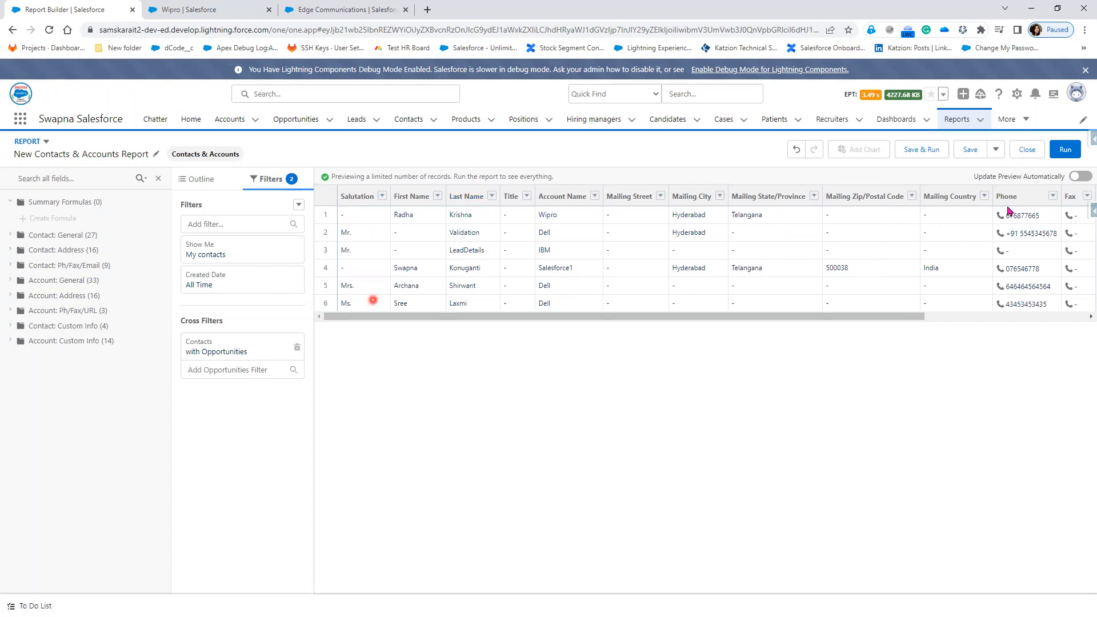
Run the contacts report, look at the recently viewed accounts in another browser tab and return to the report
left_click(1064, 159)
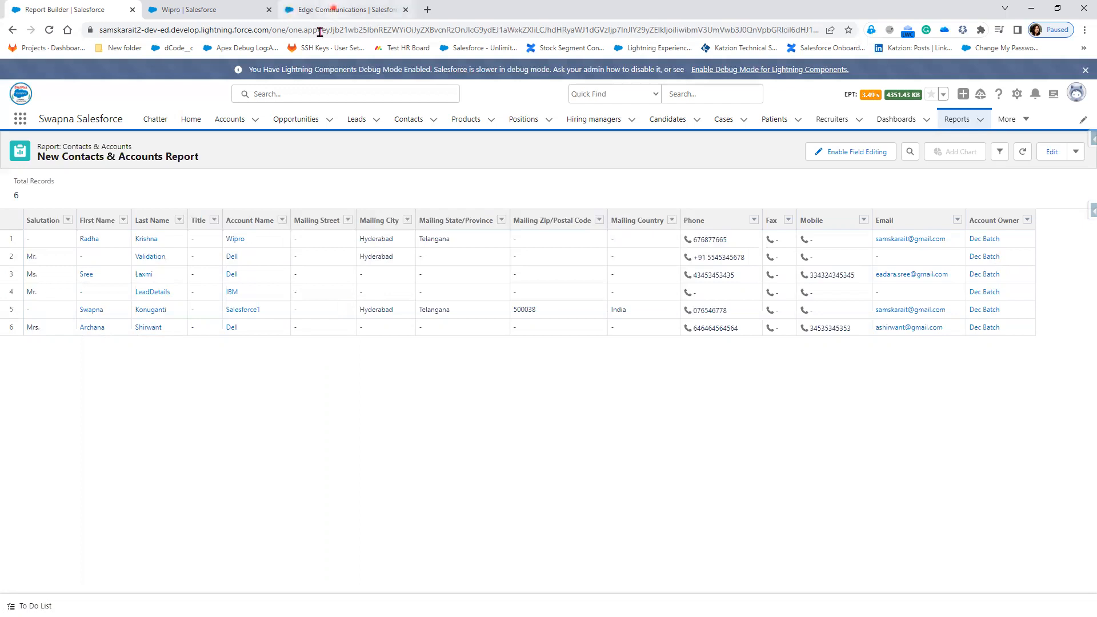
left_click(332, 9)
left_click(225, 120)
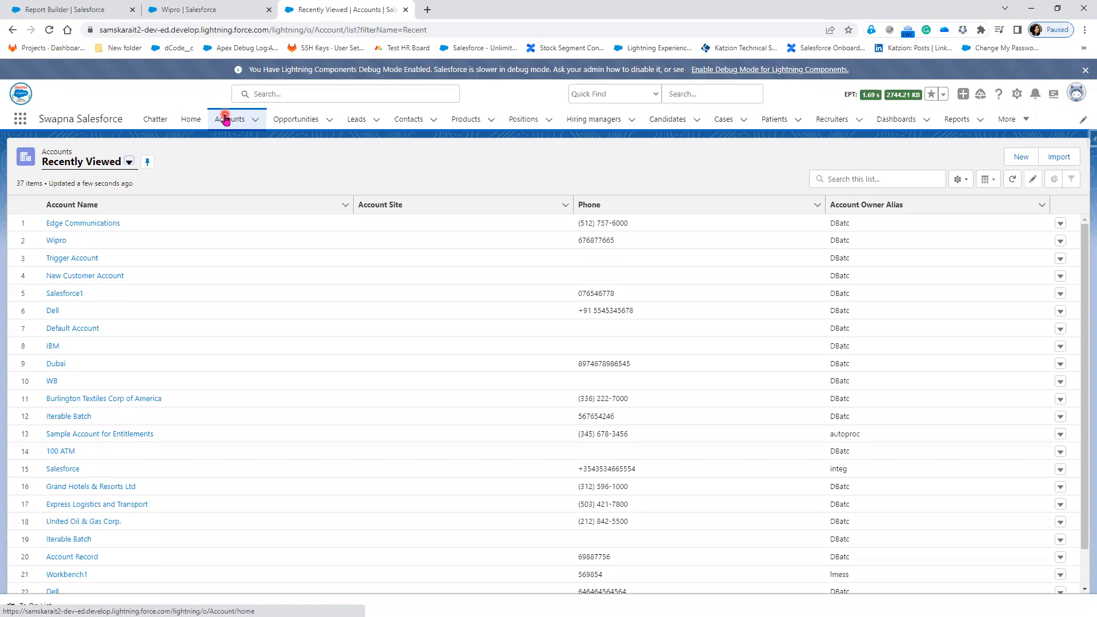
left_click(55, 9)
left_click(195, 261)
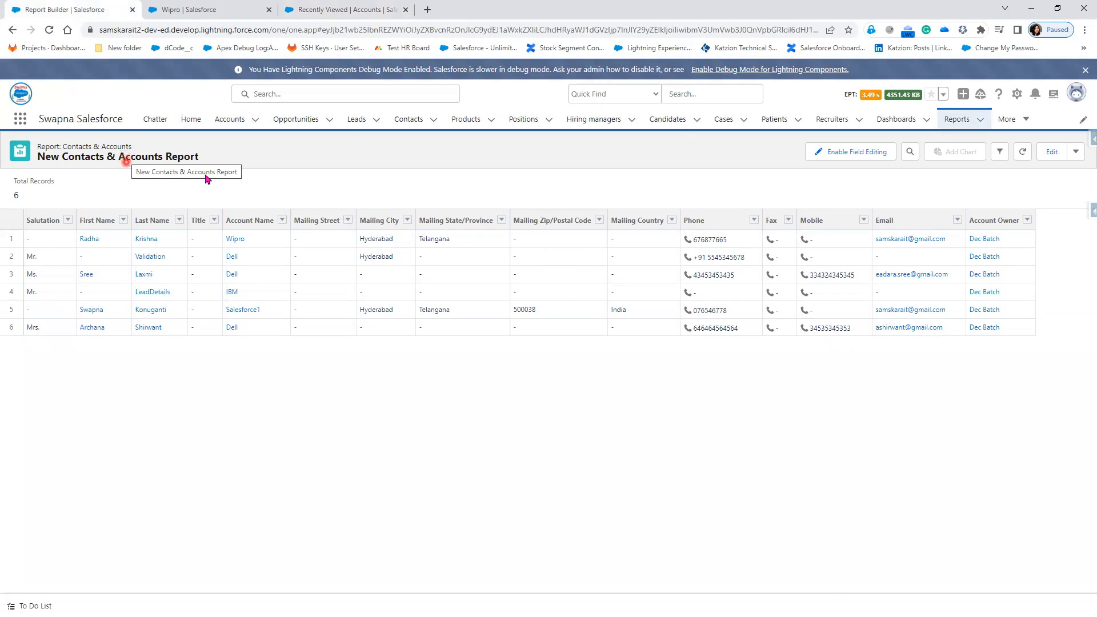
Leave the contacts report and start a new report based on the standard Accounts report type
left_click(956, 122)
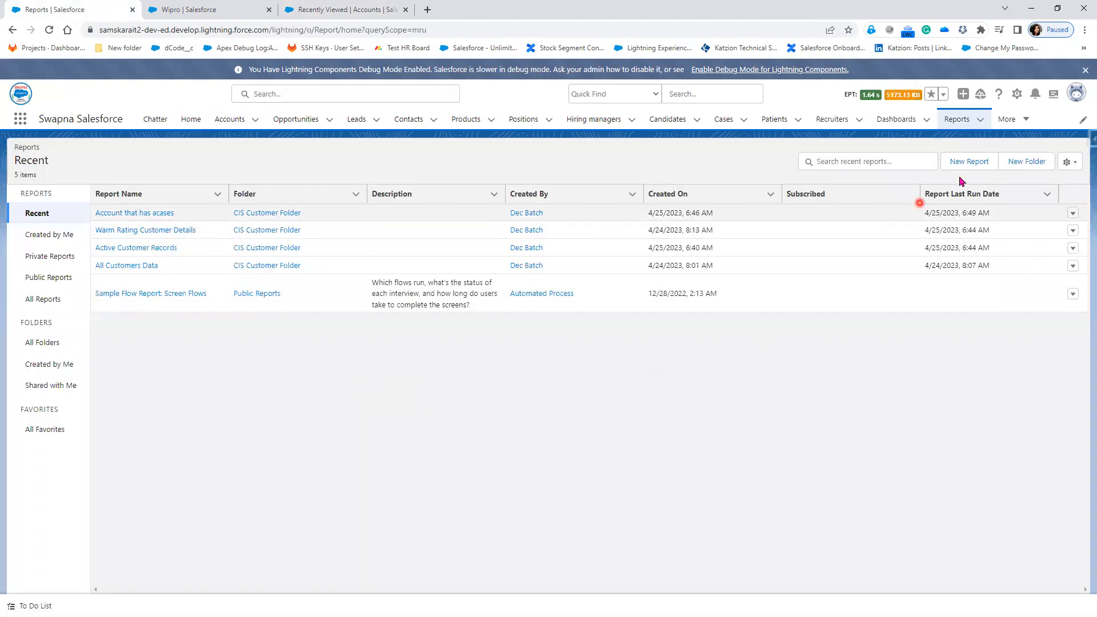
left_click(967, 163)
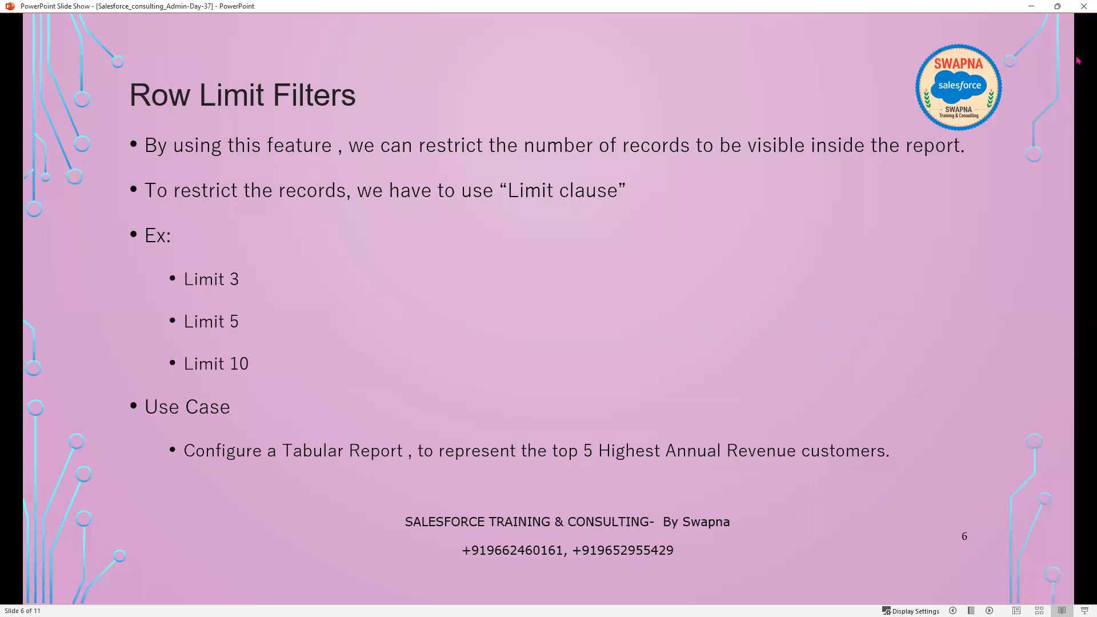
left_click(1032, 6)
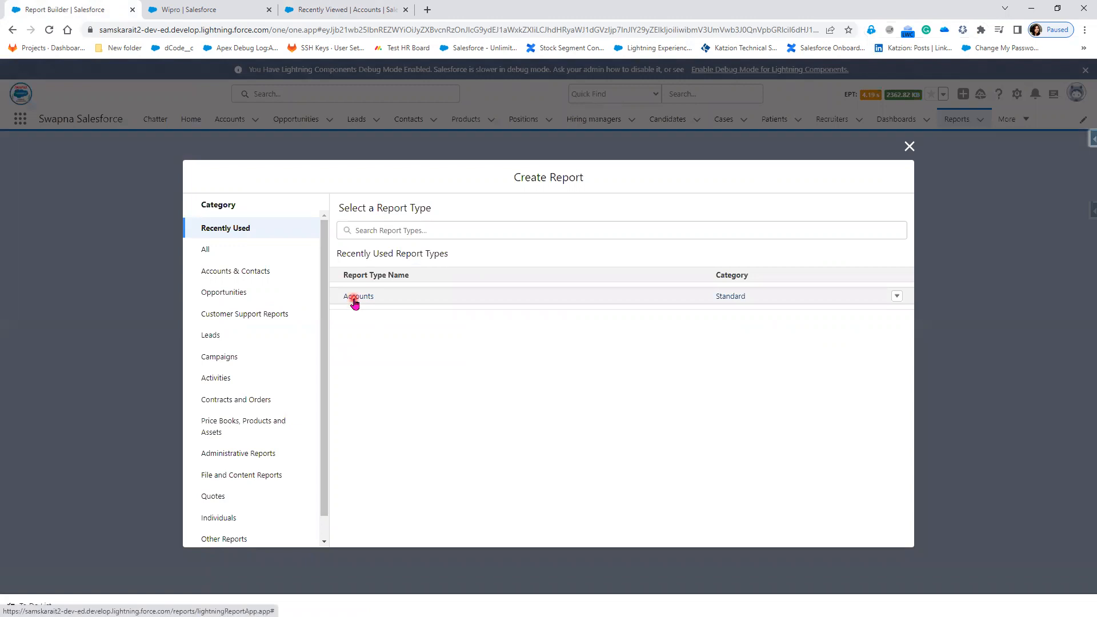
left_click(354, 297)
left_click(763, 275)
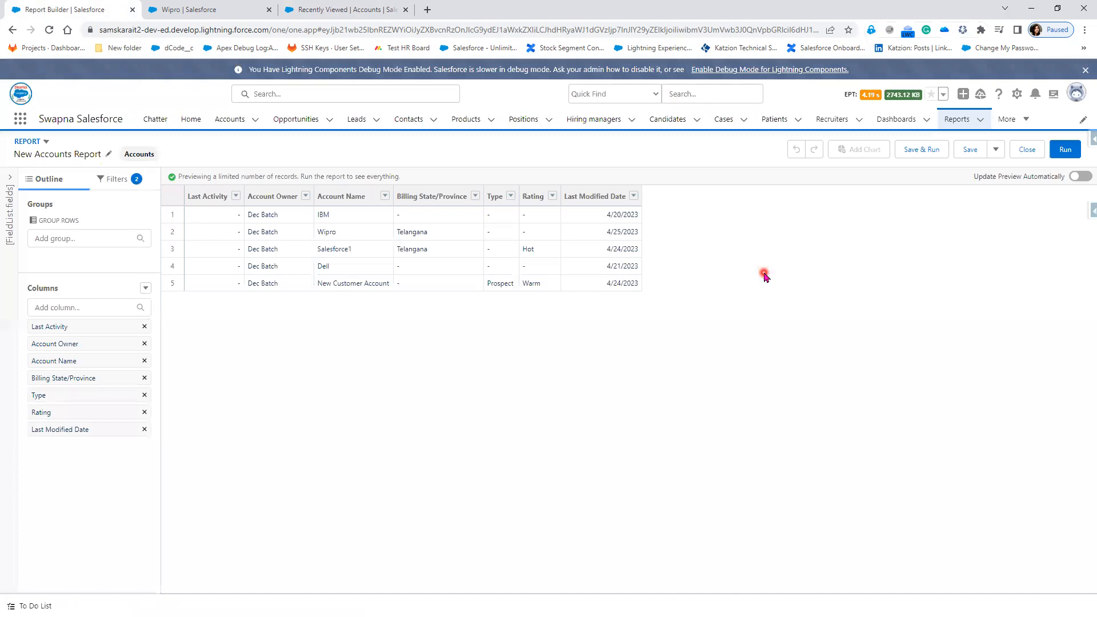
left_click(122, 178)
left_click(147, 207)
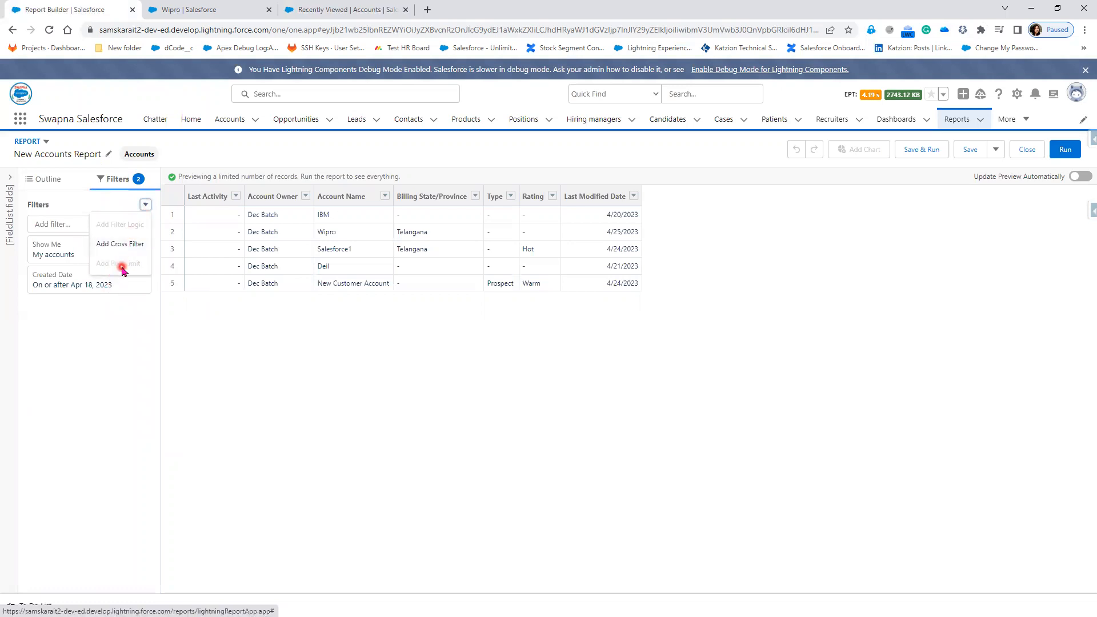
left_click(80, 334)
left_click(75, 259)
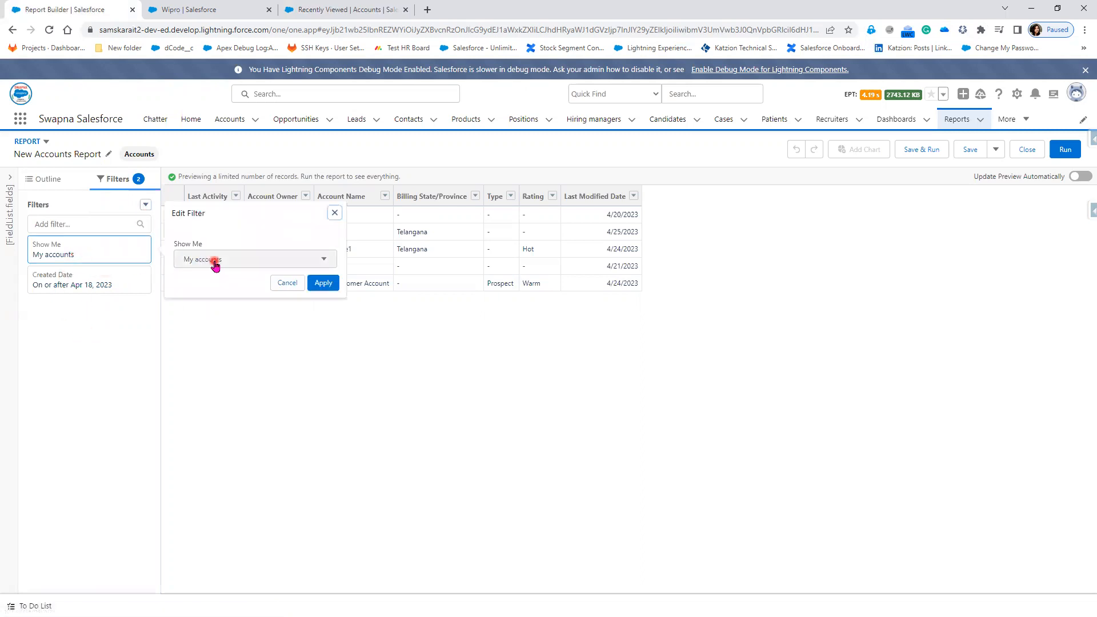
left_click(246, 258)
left_click(218, 327)
left_click(87, 286)
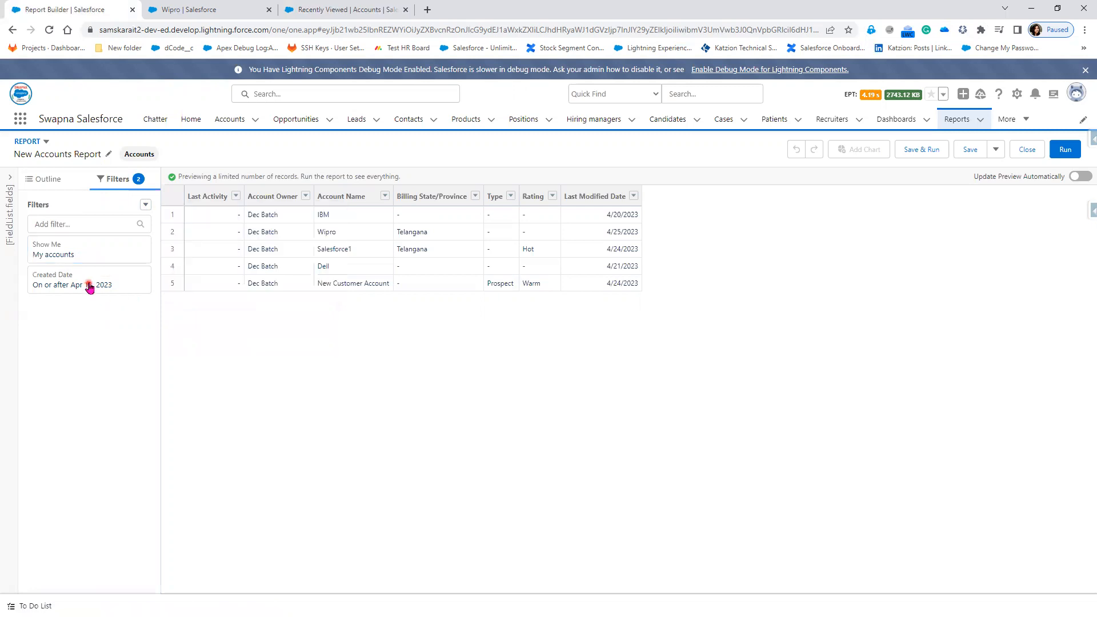
left_click(227, 277)
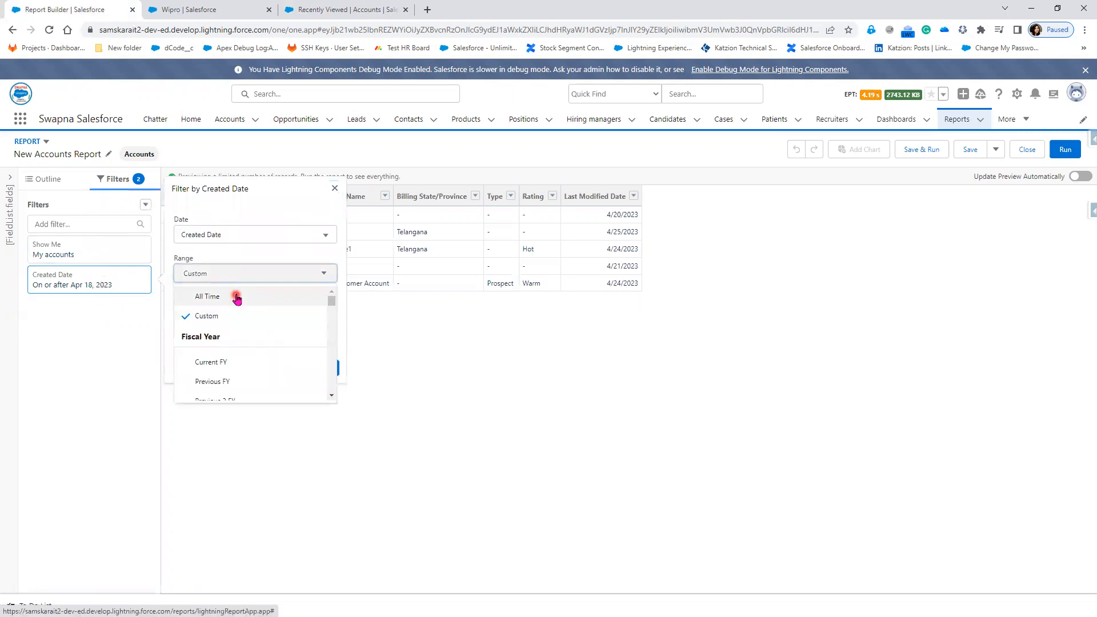
left_click(228, 294)
Remove the Last Activity, Billing State/Province and Last Modified Date columns from the accounts report
left_click(53, 184)
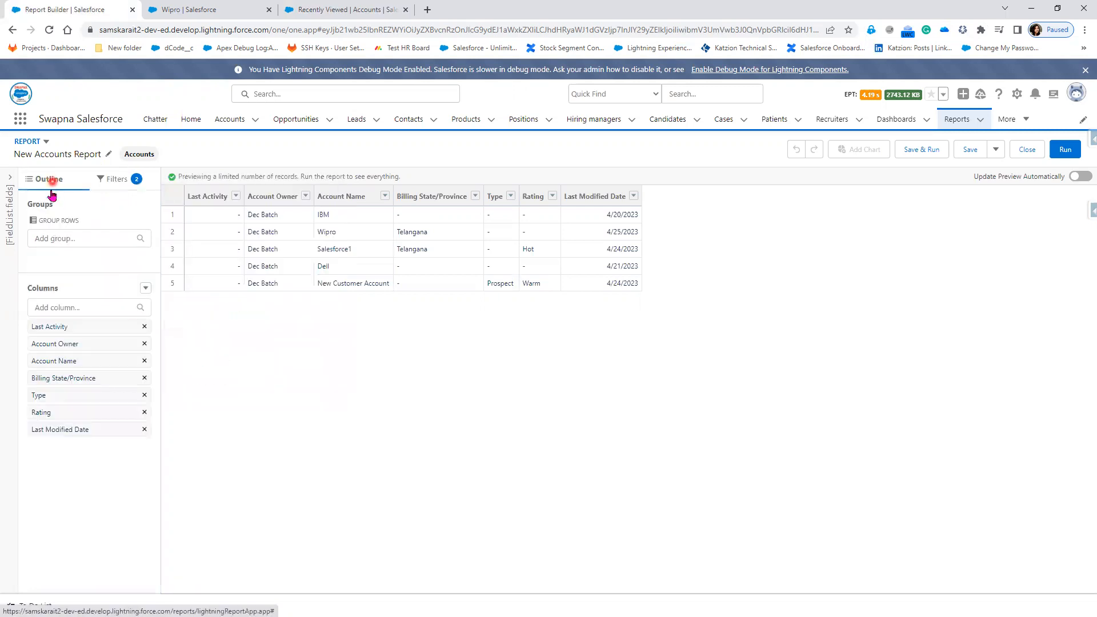
left_click(147, 330)
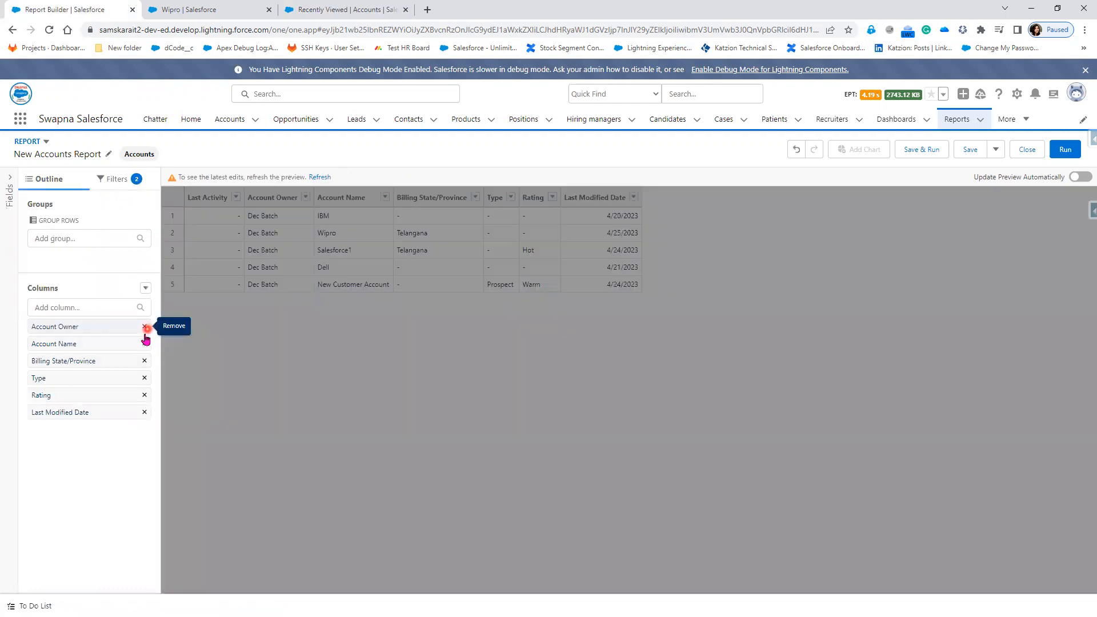
left_click(145, 364)
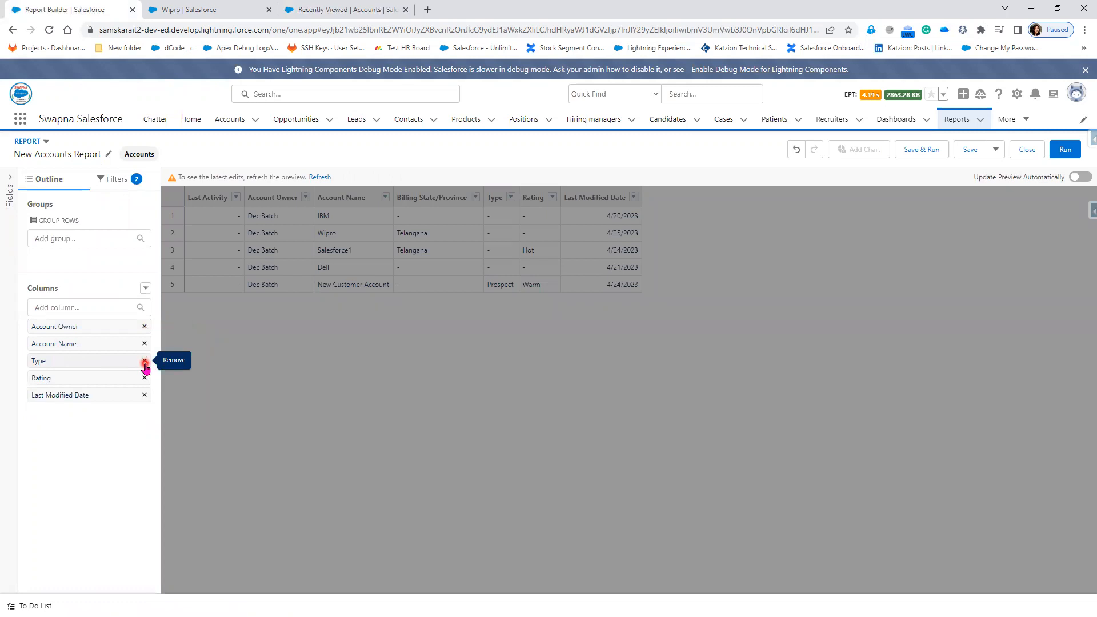
left_click(146, 400)
Add the standard Annual Revenue field and the Ownership field as report columns
left_click(95, 307)
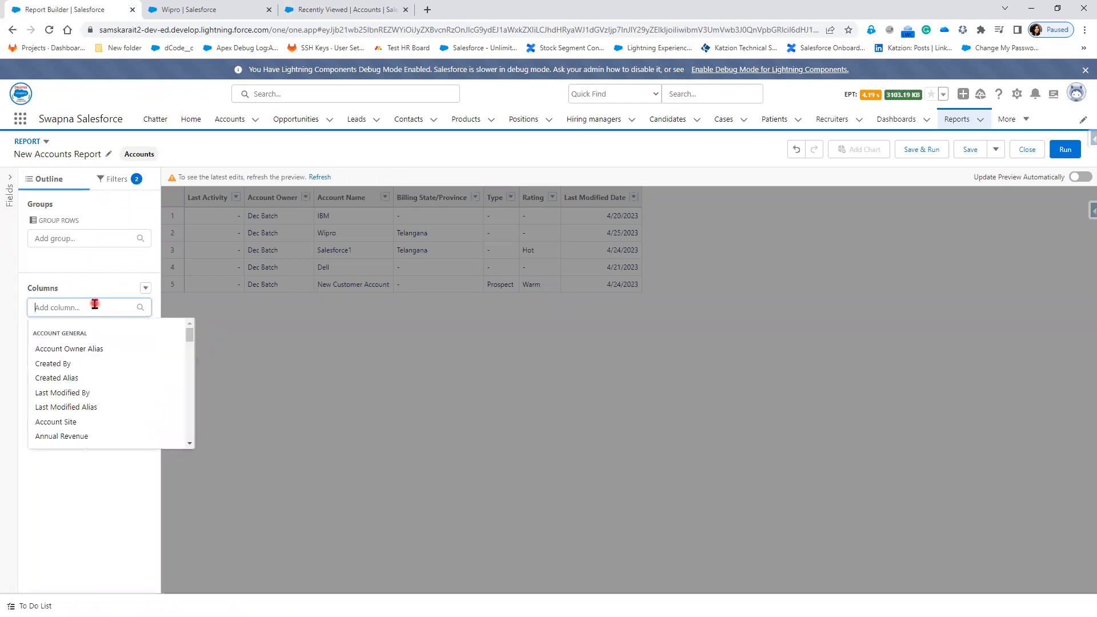
type("Annu")
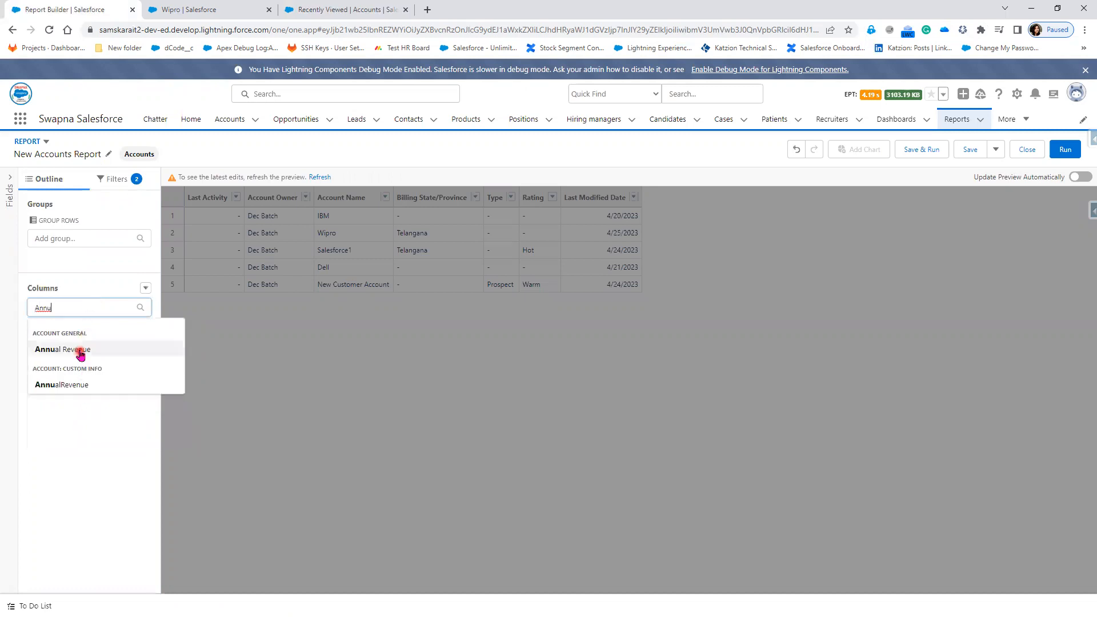
left_click(80, 355)
left_click(71, 303)
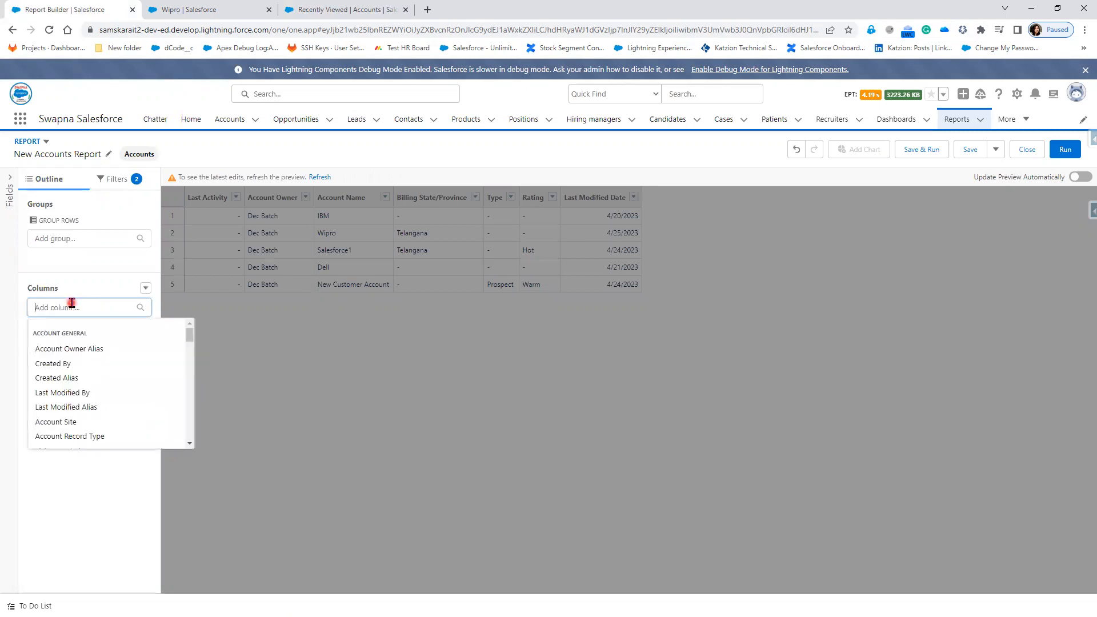
type("Own")
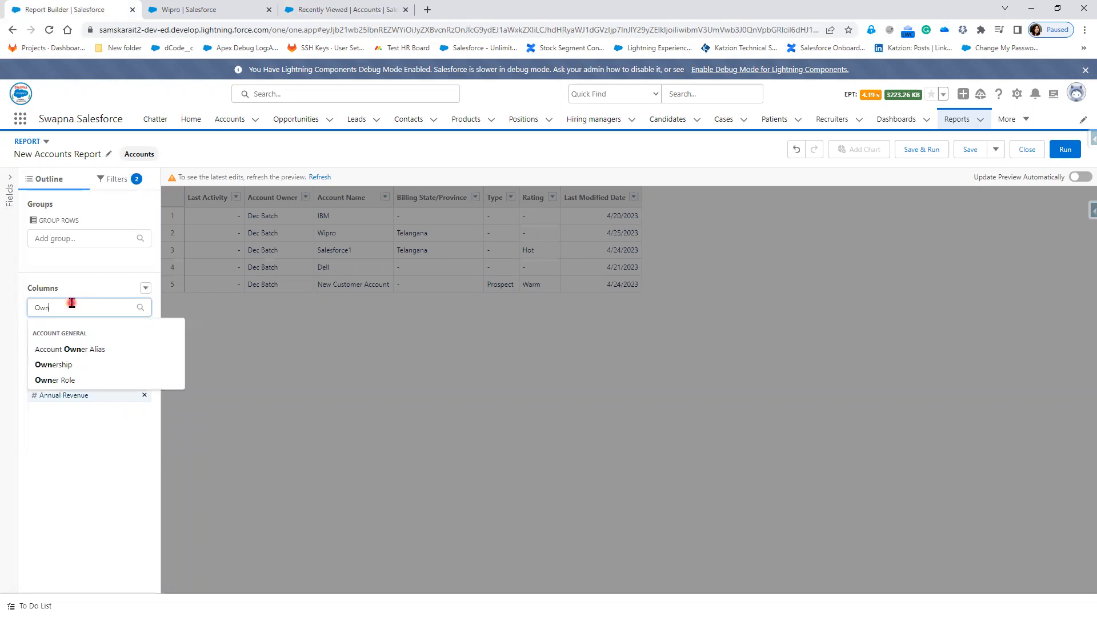
left_click(53, 373)
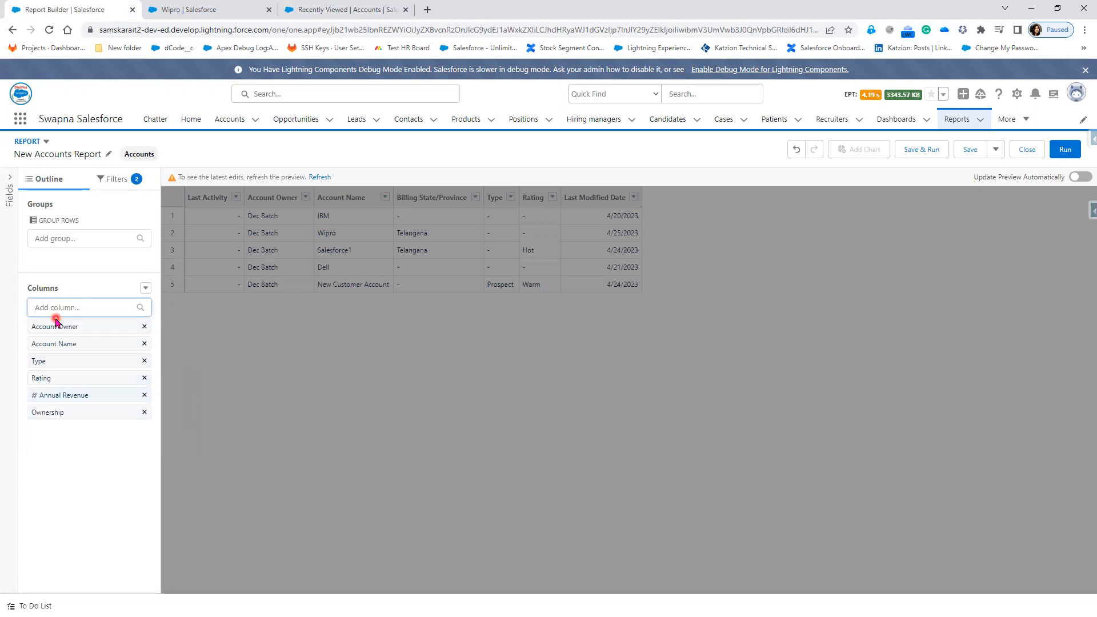
Add the Customer Priority and Active columns and refresh the report preview
left_click(55, 314)
type("Pri")
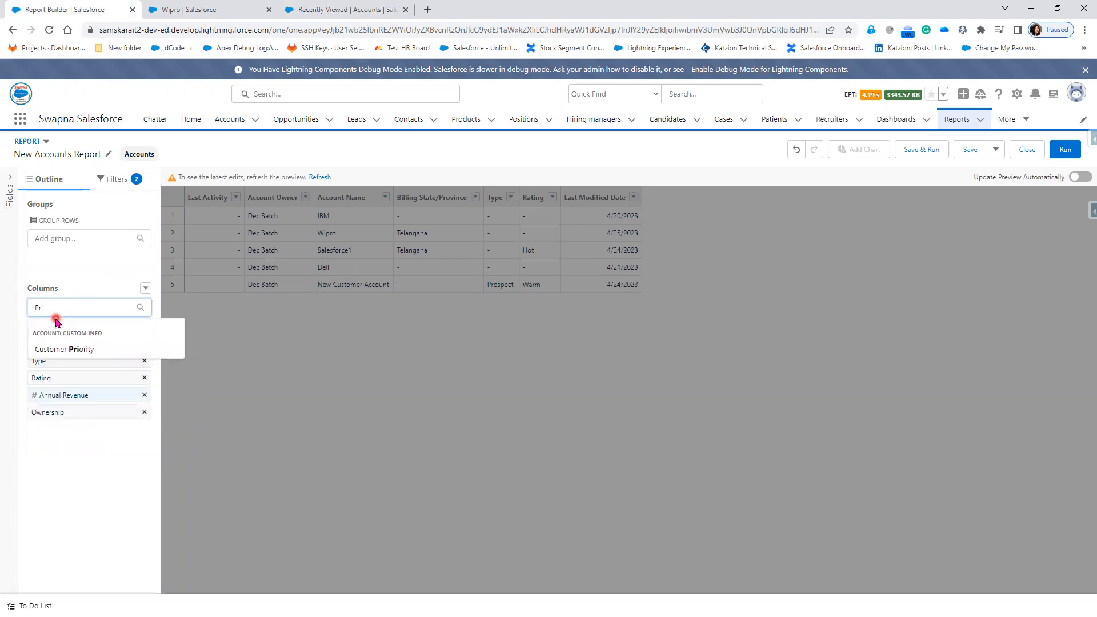
left_click(64, 346)
type("Ac")
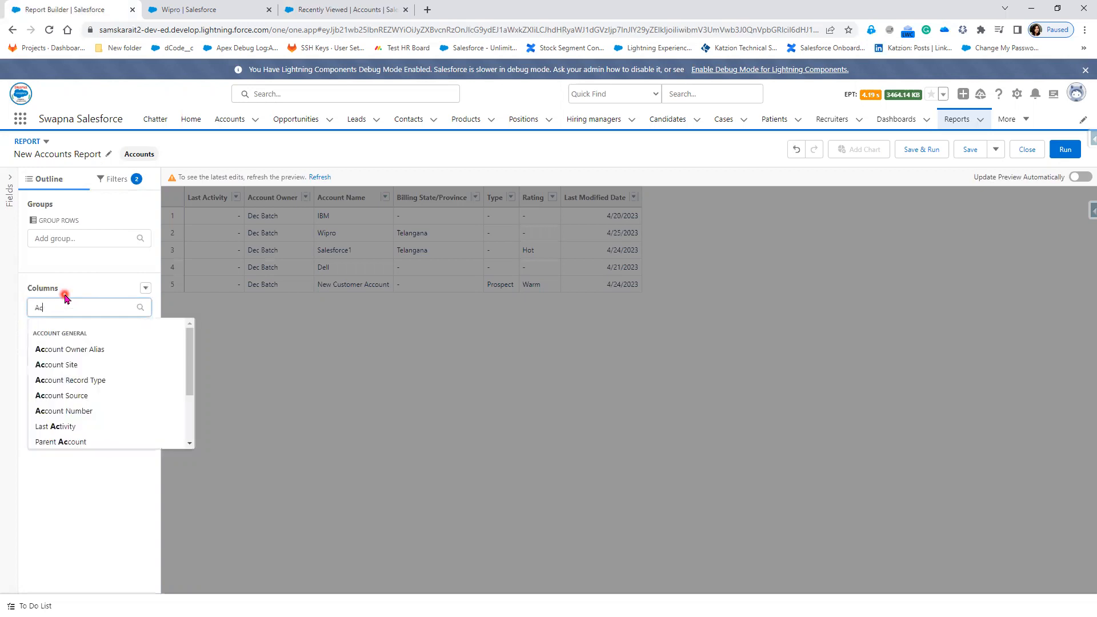
type("cti")
left_click(51, 387)
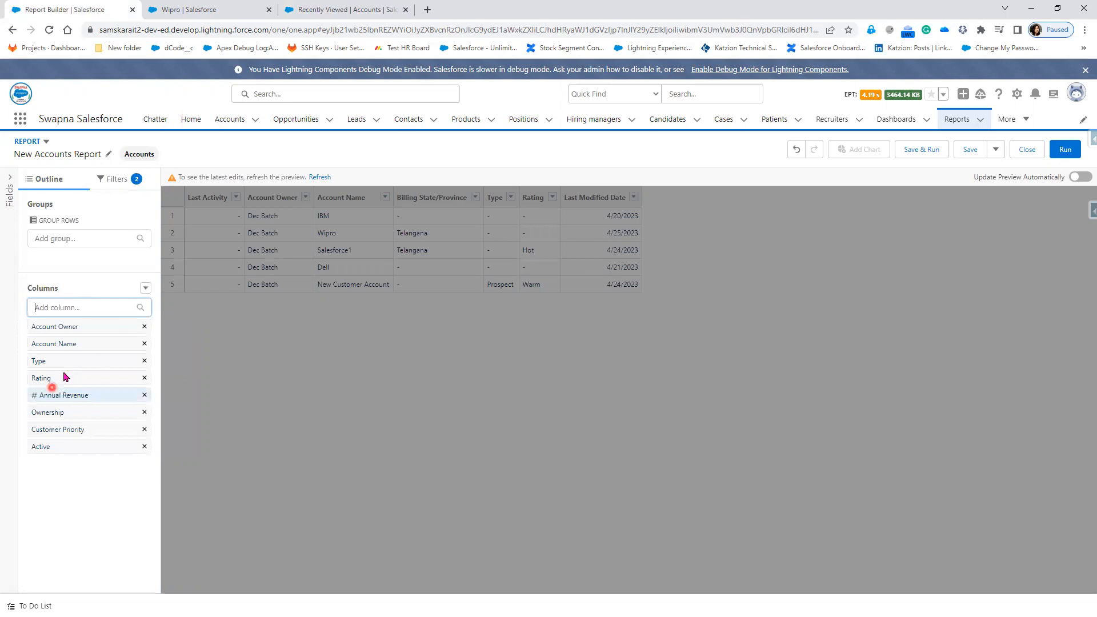
left_click(319, 177)
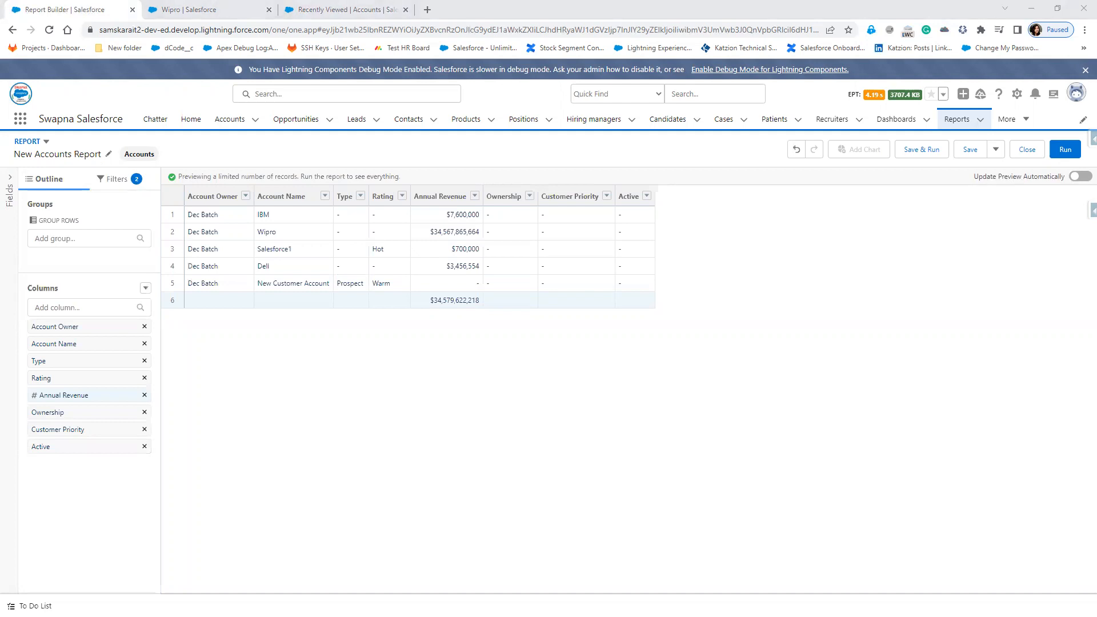
Set the Created Date filter's range to All Time, apply it and refresh the accounts report preview
left_click(122, 182)
left_click(105, 253)
left_click(102, 277)
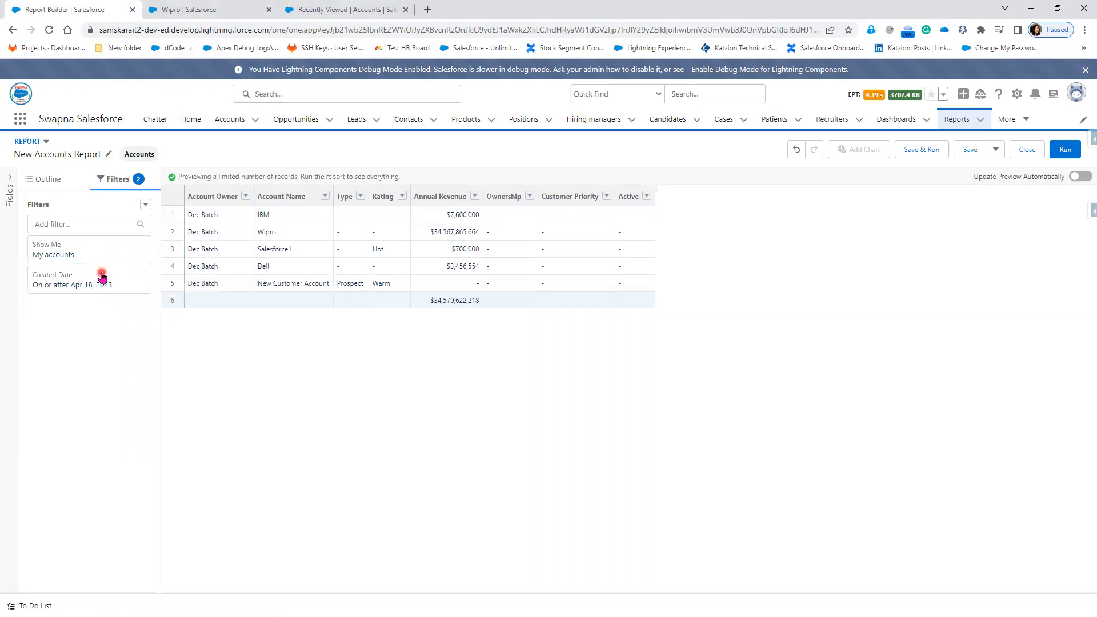
left_click(200, 274)
left_click(222, 298)
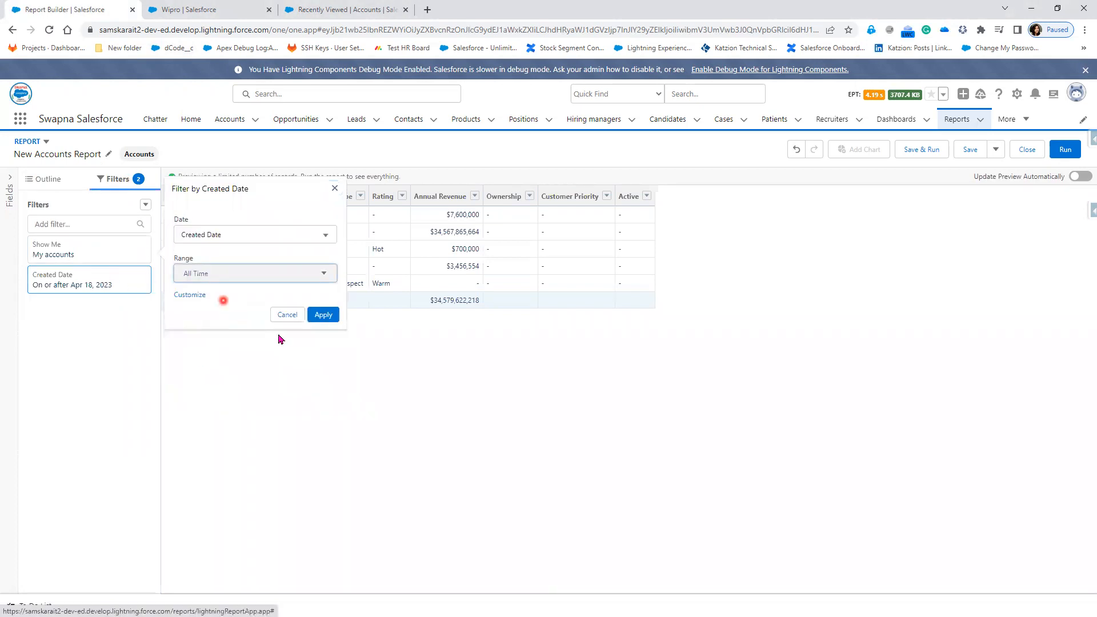
left_click(323, 315)
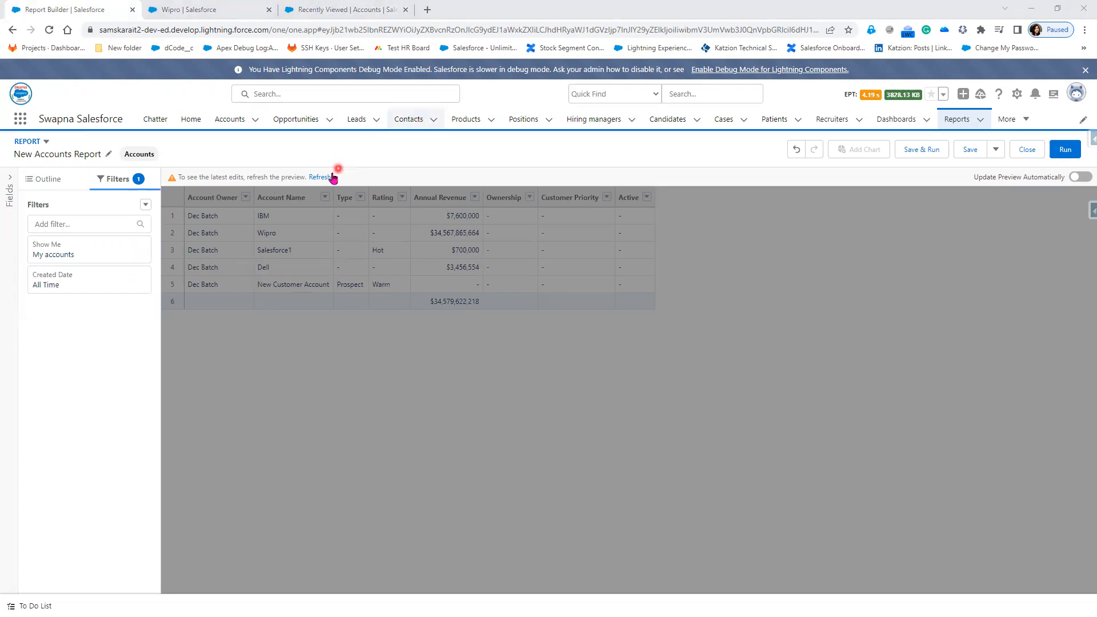
left_click(323, 177)
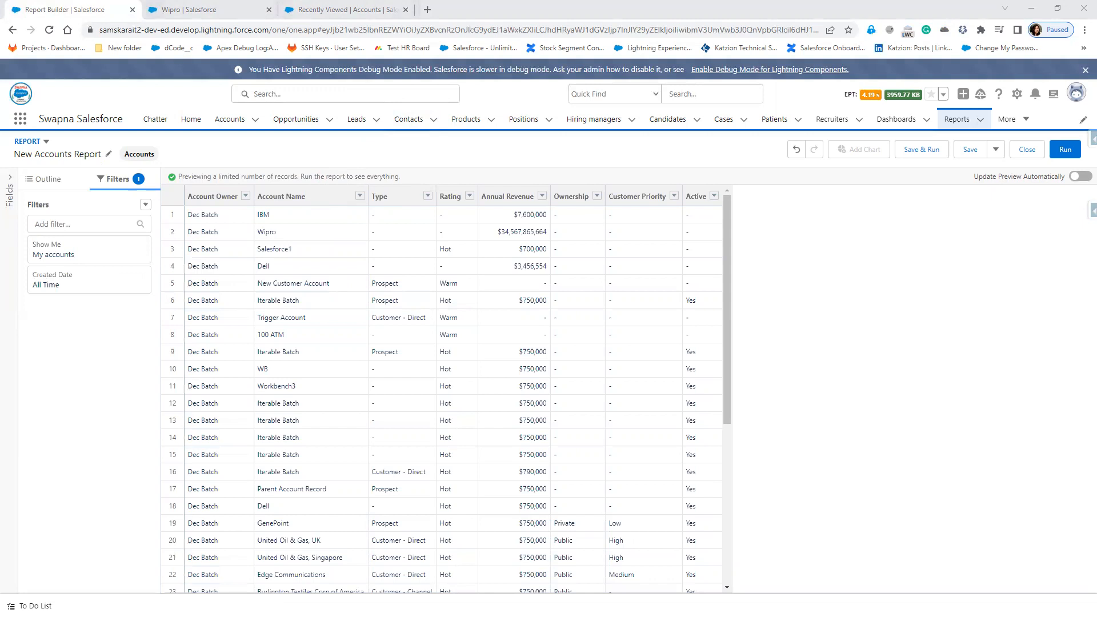
Check the Row Limit Filters use case on the PowerPoint slide and return to the accounts report in the browser
left_click(829, 362)
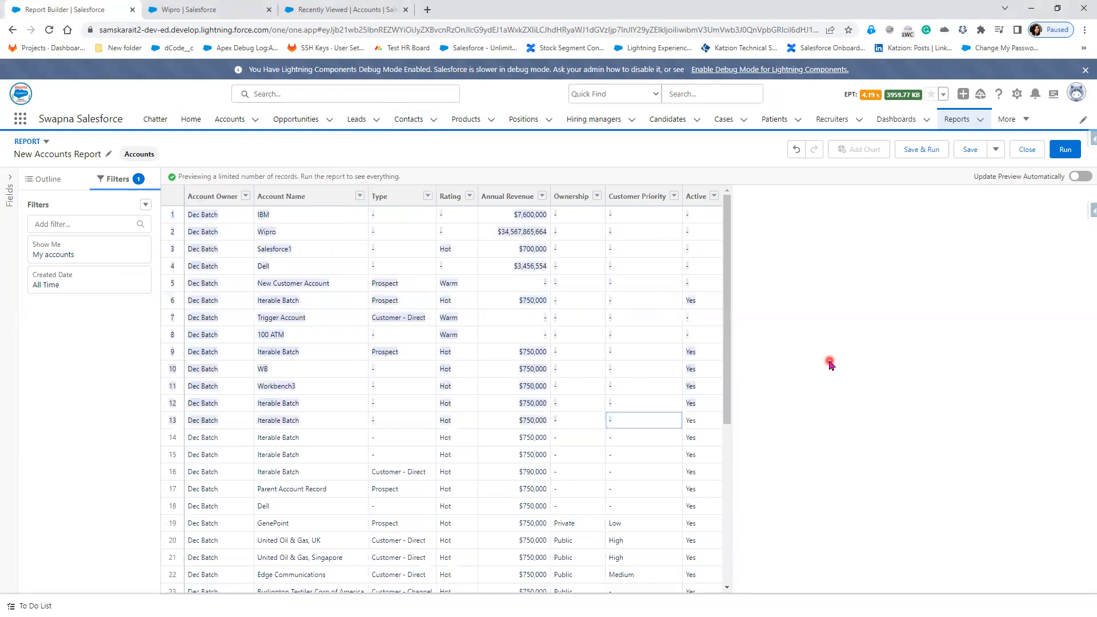
key("alt+Tab")
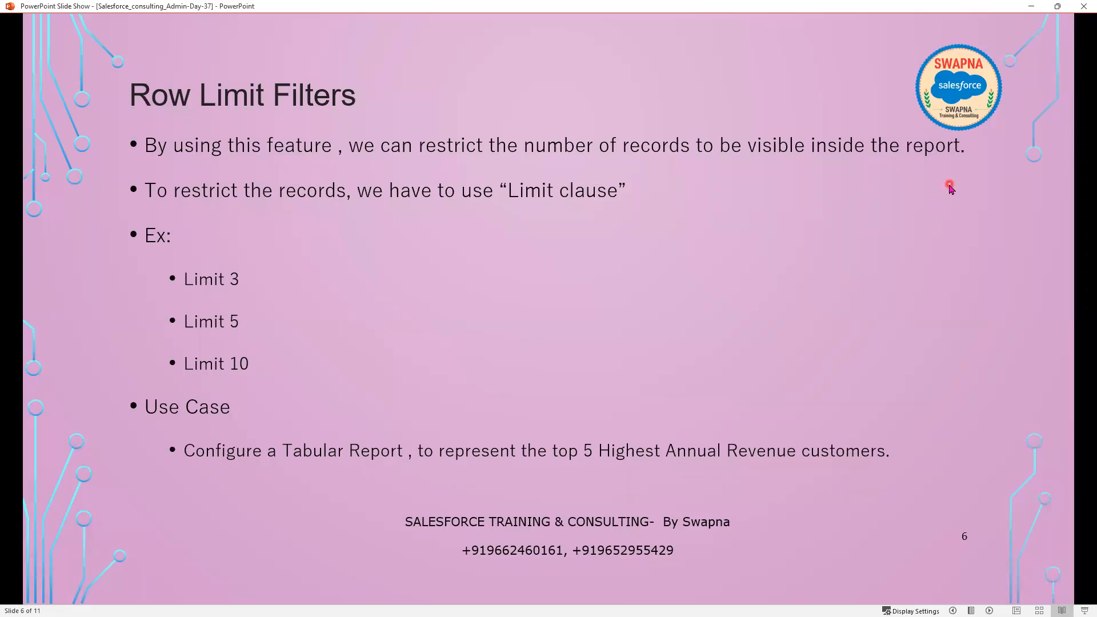
left_click(1029, 7)
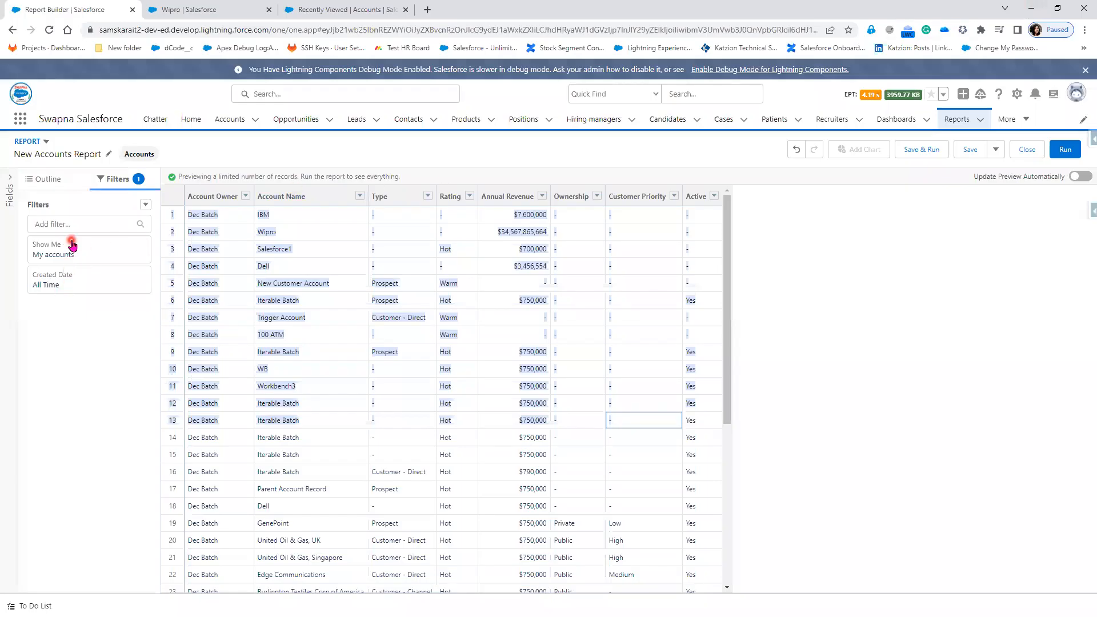
key("alt+Tab")
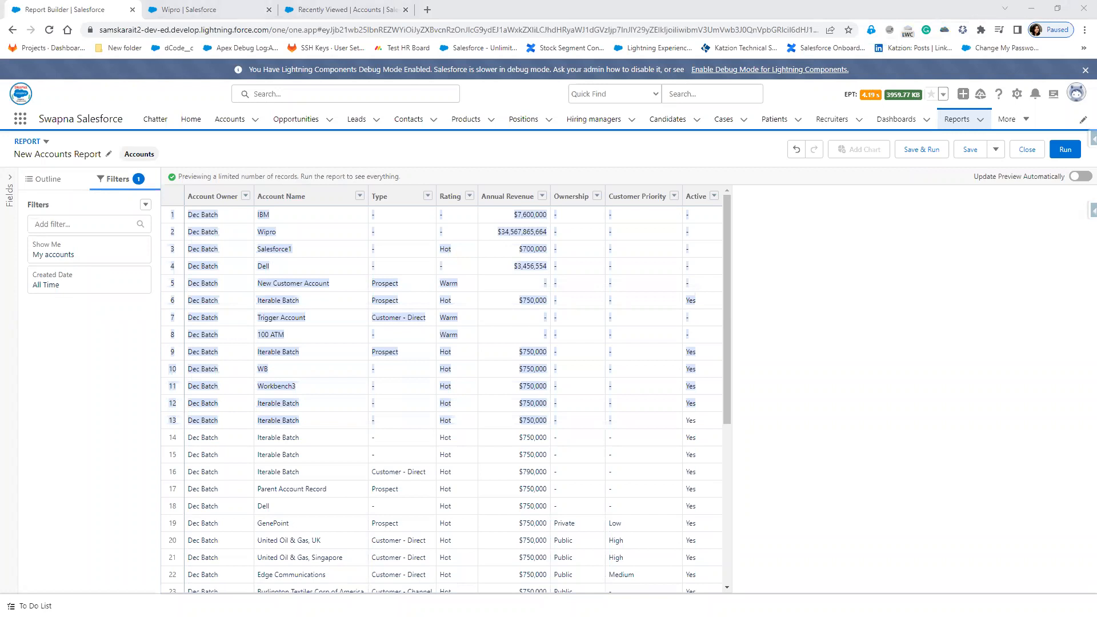
left_click(58, 224)
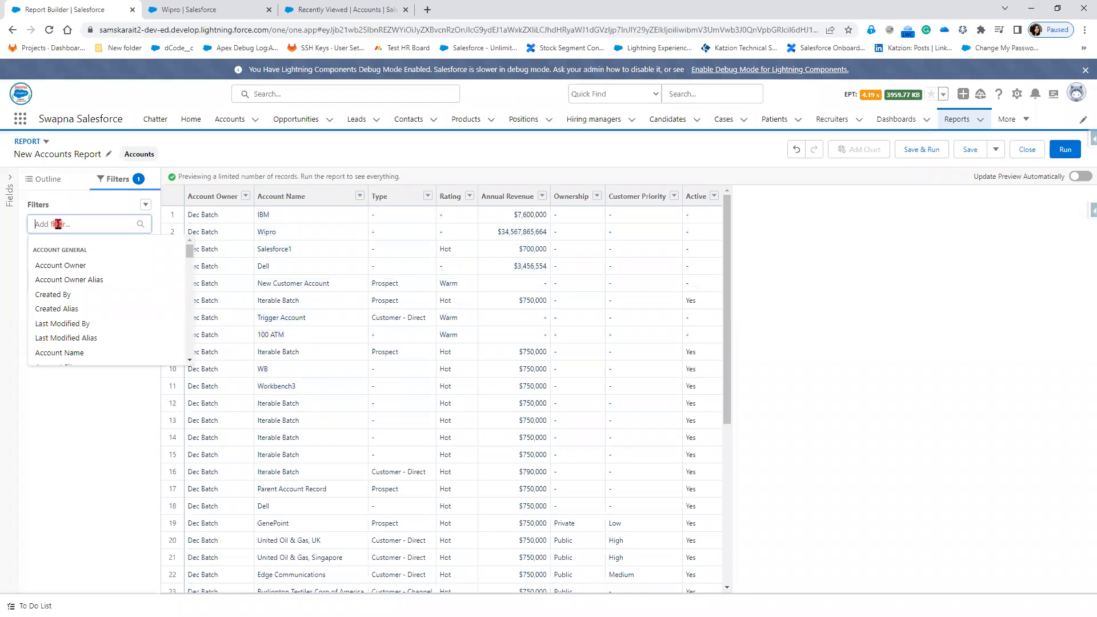
type("Ab")
key("BackSpace")
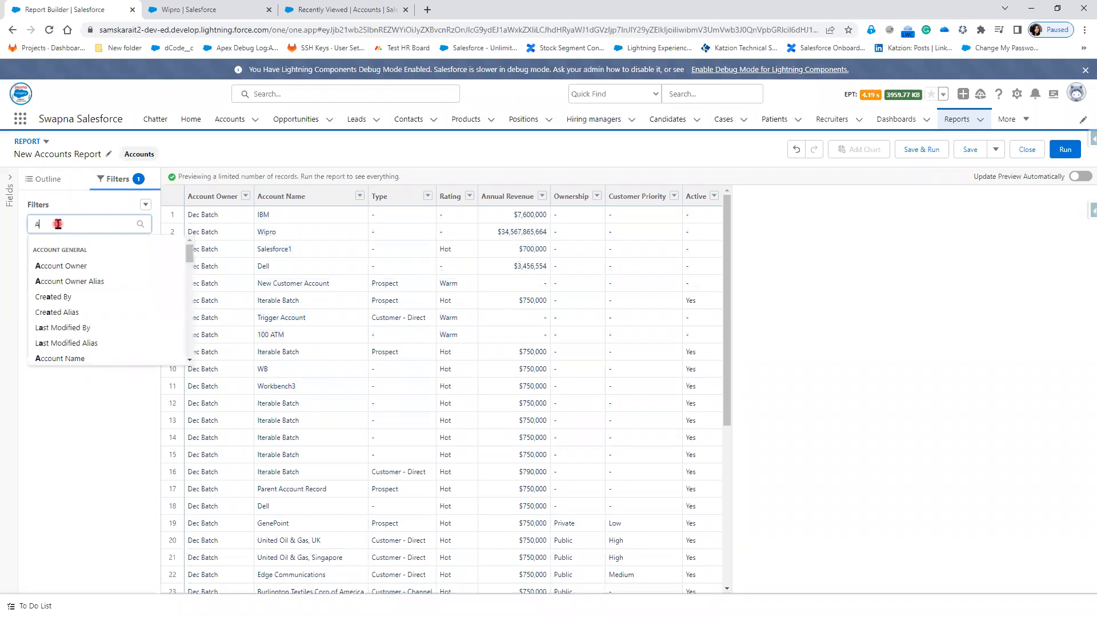
type("nn")
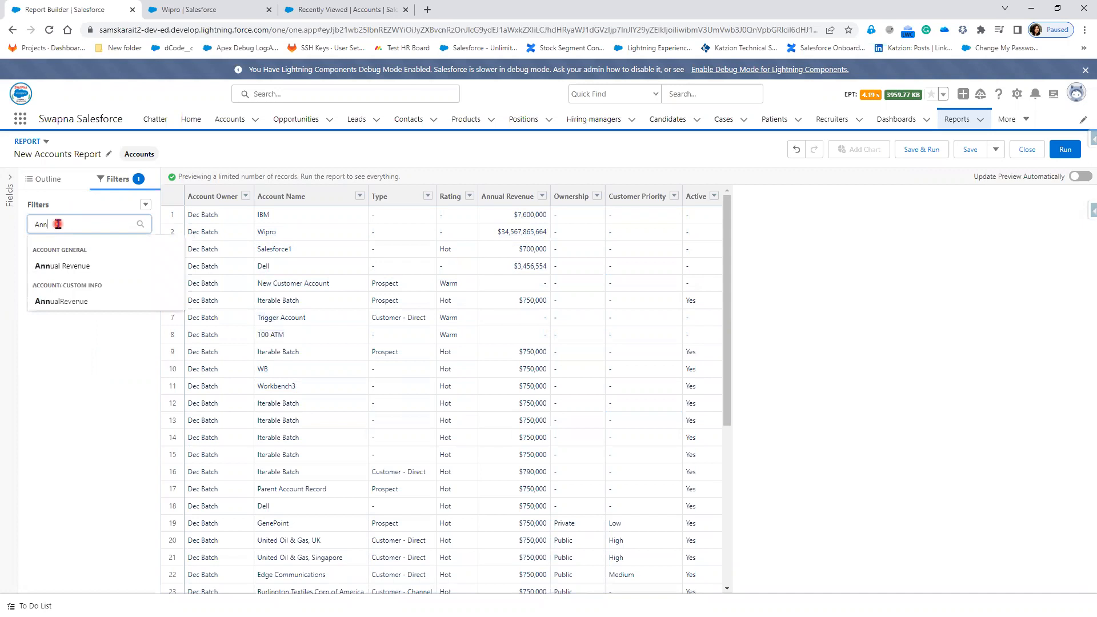
left_click(74, 304)
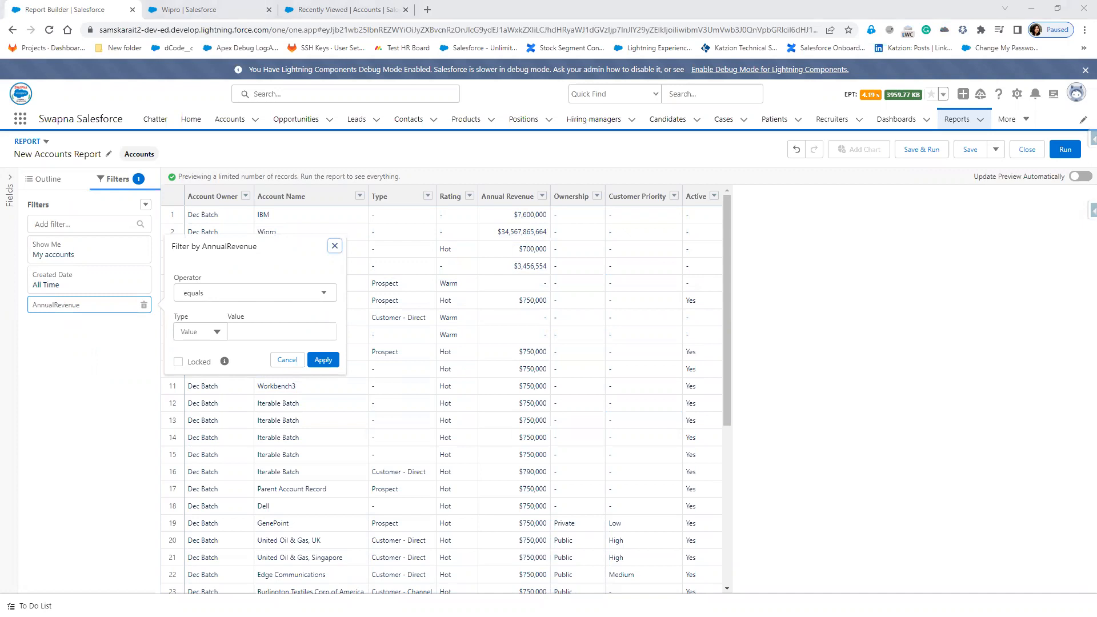
left_click(234, 300)
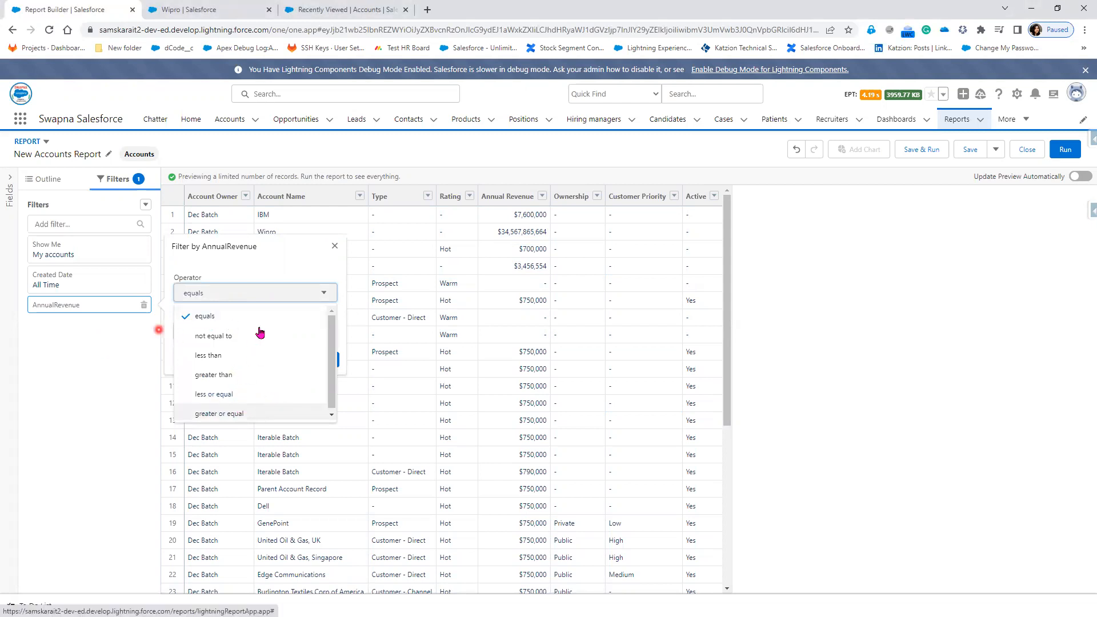
left_click(99, 324)
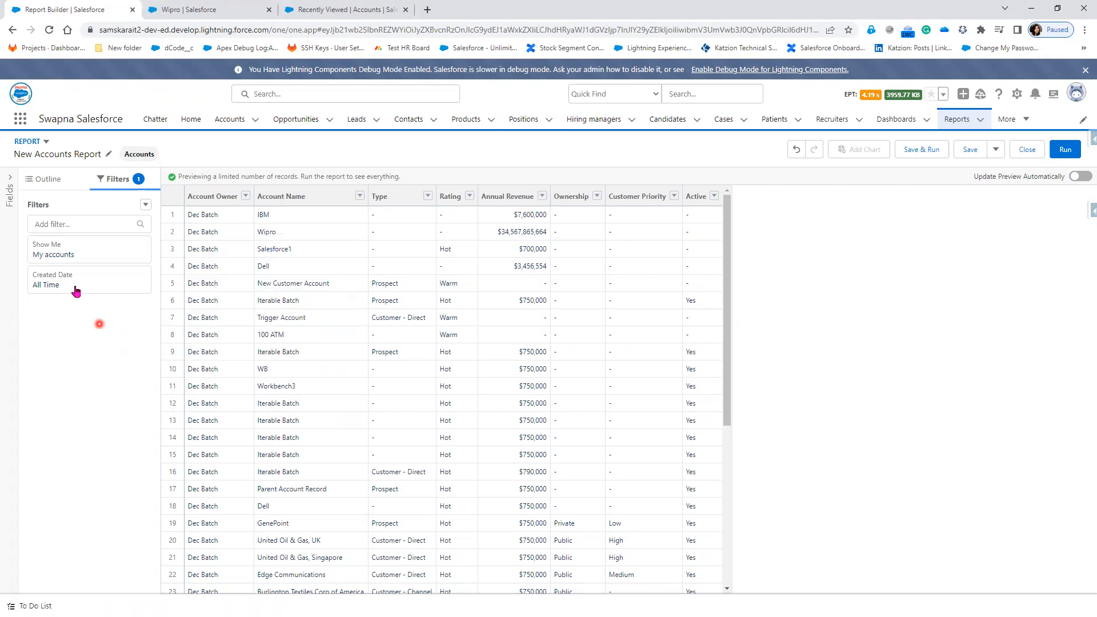
left_click(75, 224)
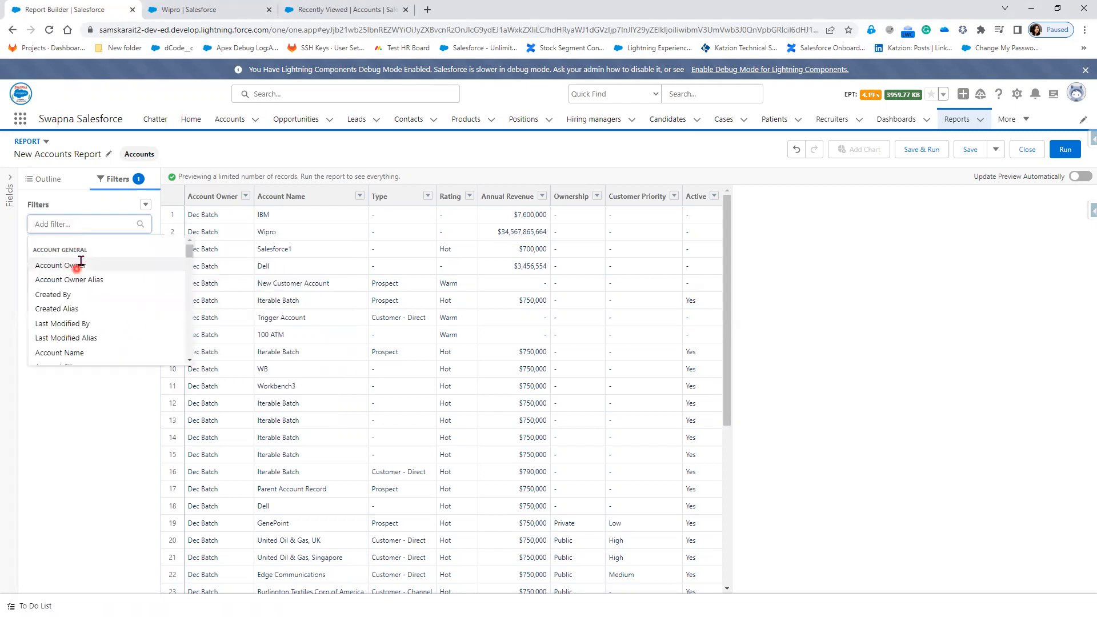
type("A")
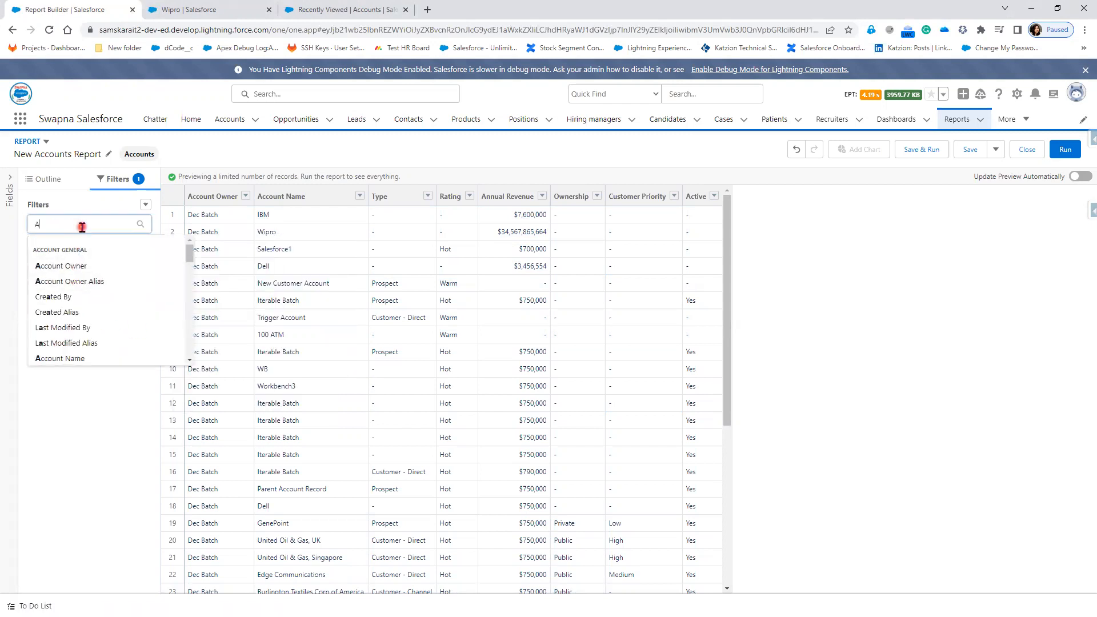
type("nnual")
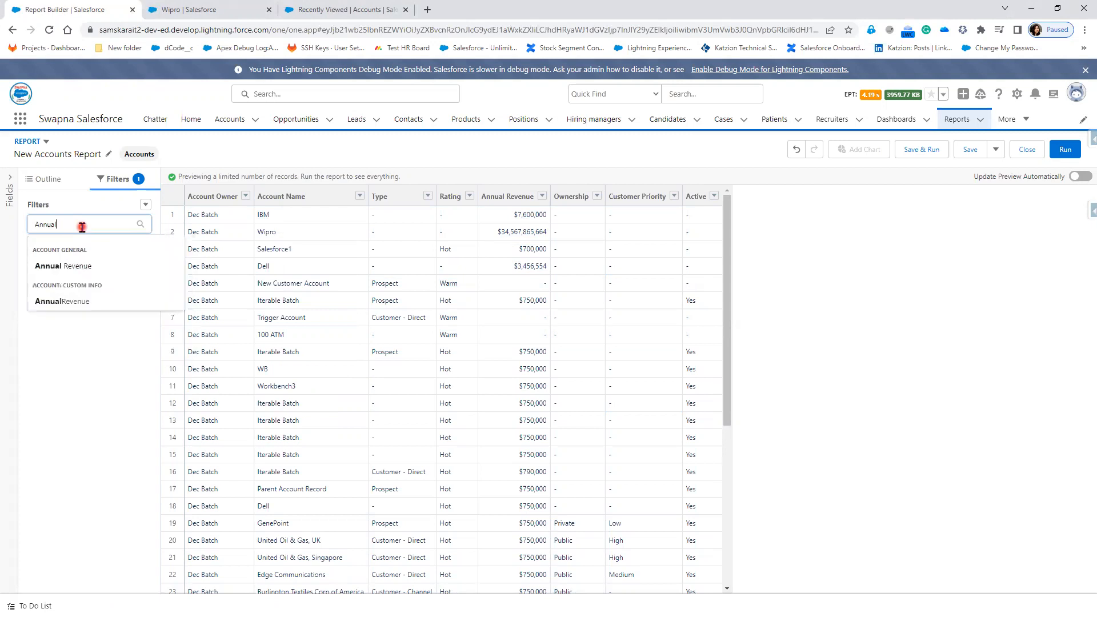
left_click(70, 267)
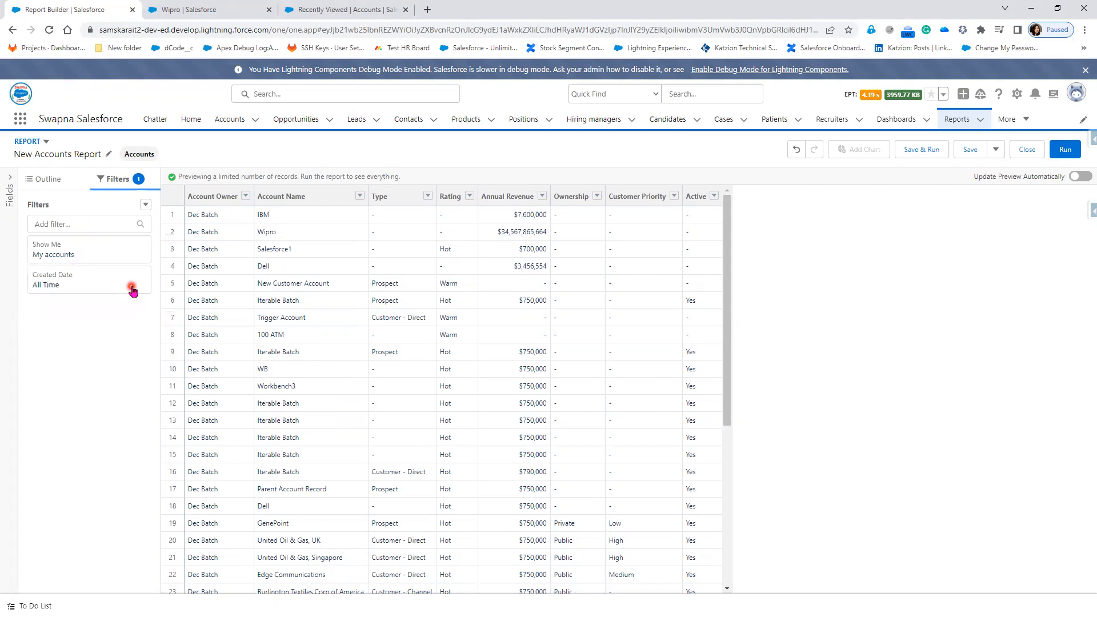
left_click(68, 224)
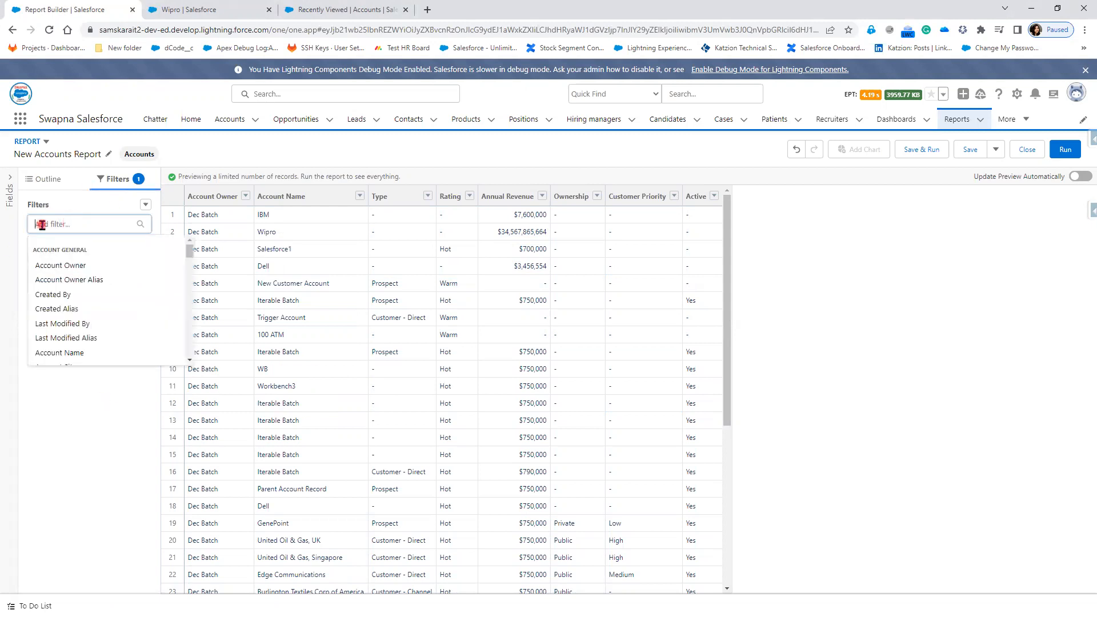
type("A")
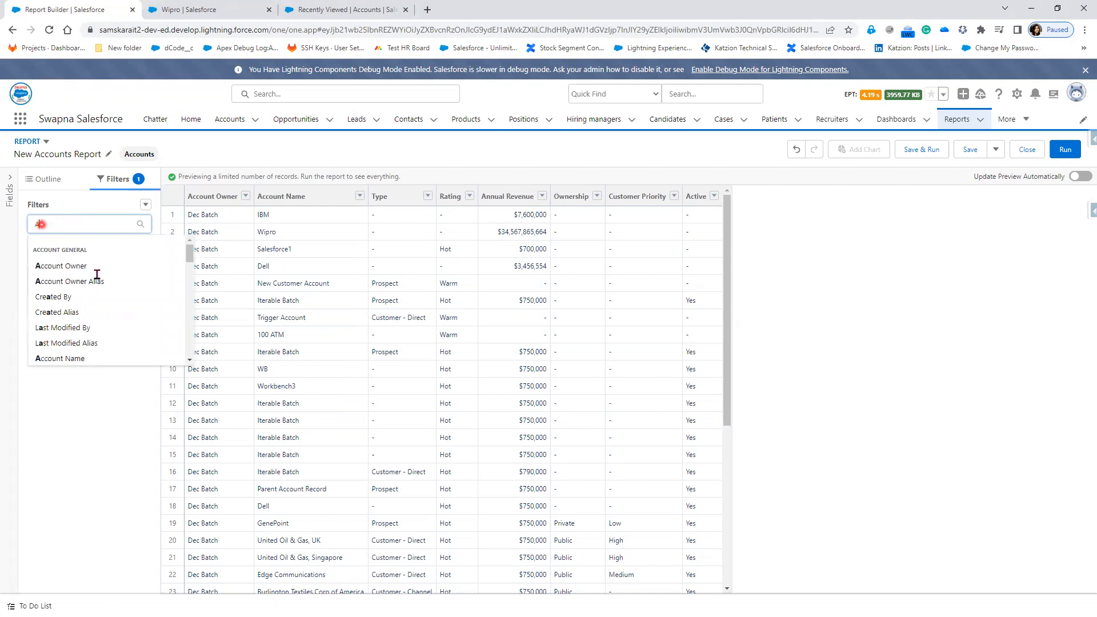
type("nnu")
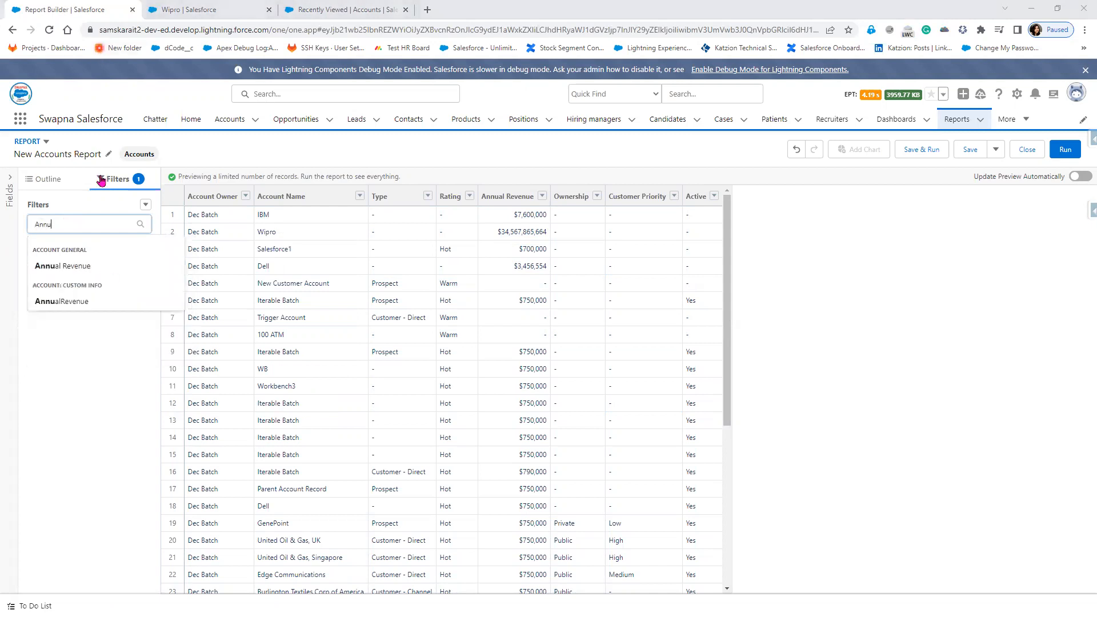
left_click(68, 266)
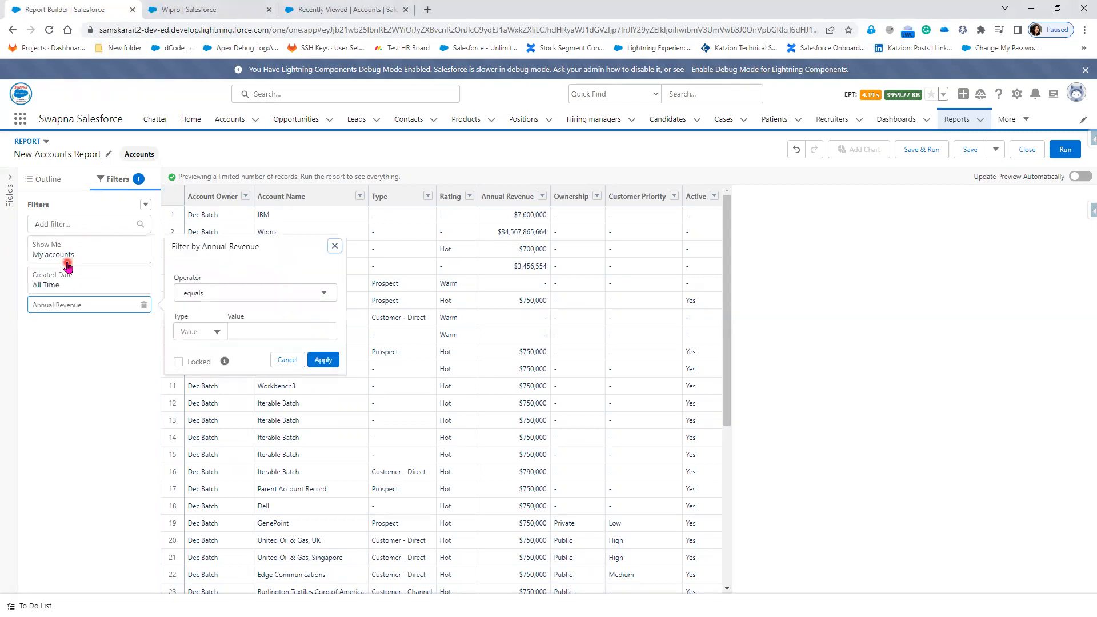
left_click(228, 294)
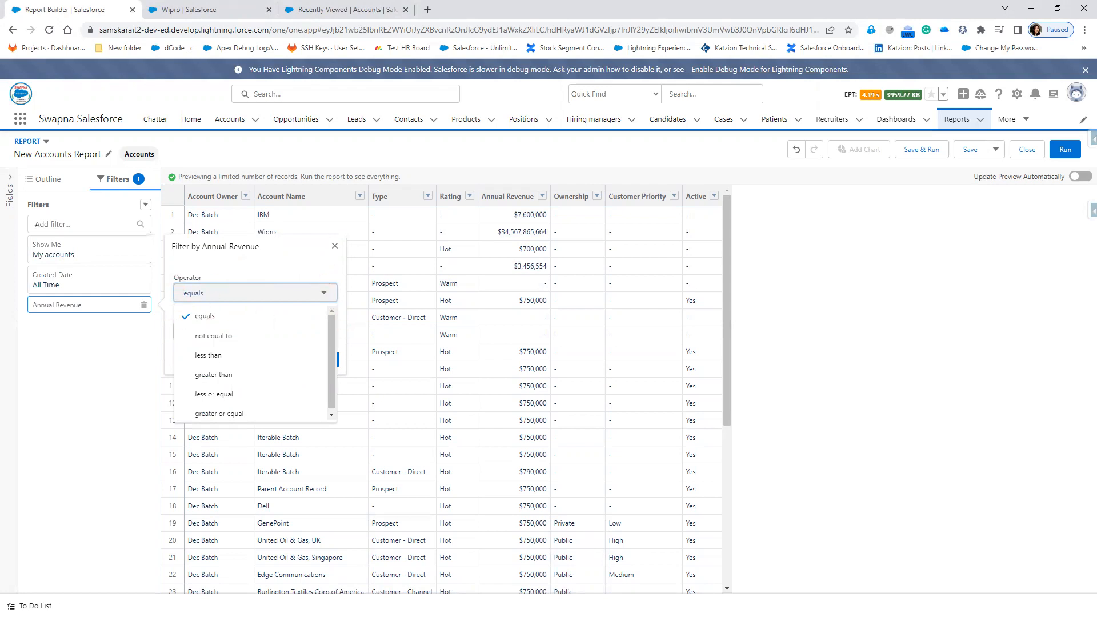
left_click(217, 295)
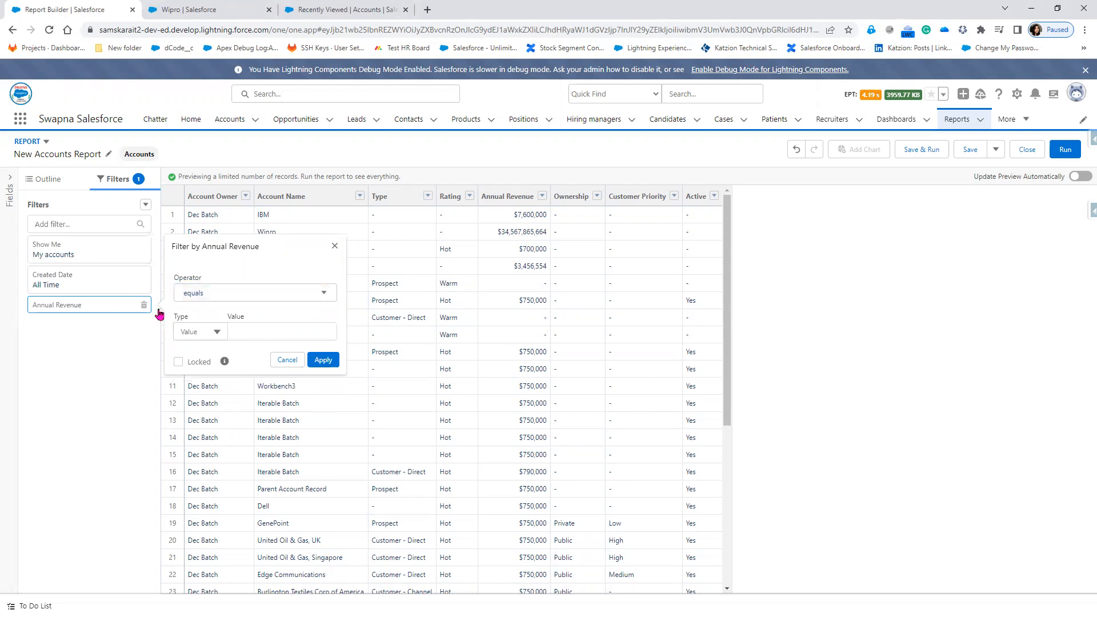
left_click(210, 332)
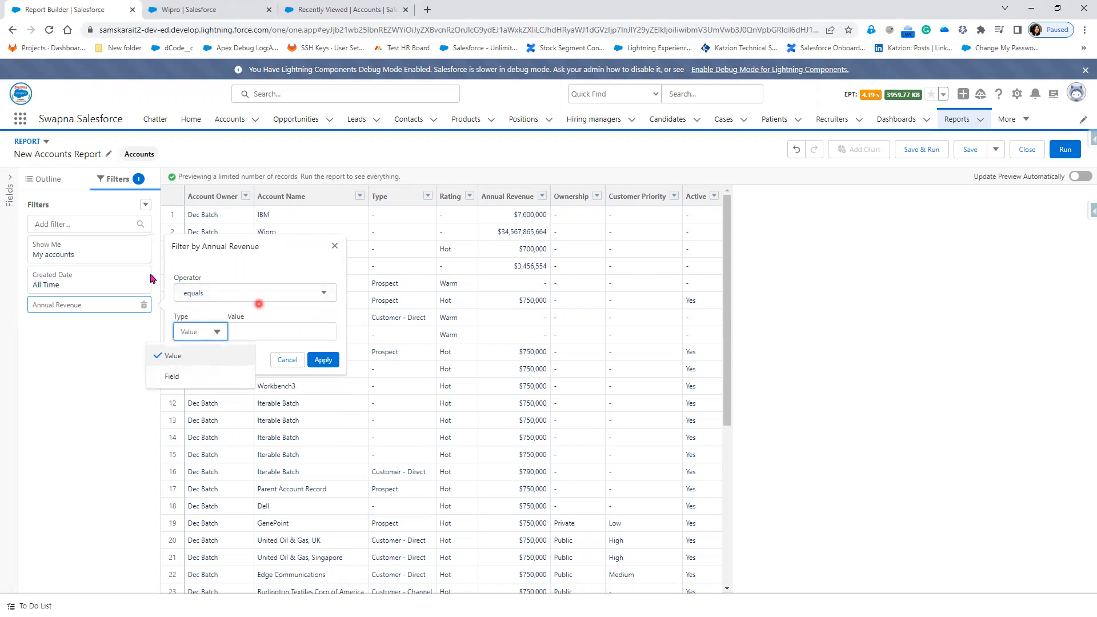
left_click(143, 304)
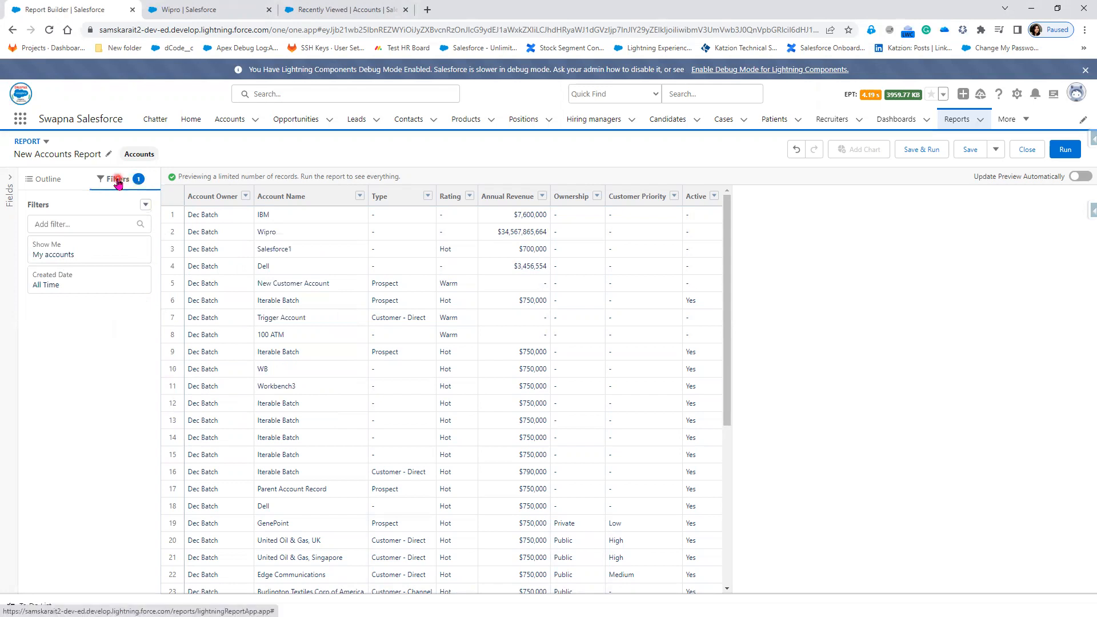
left_click(145, 205)
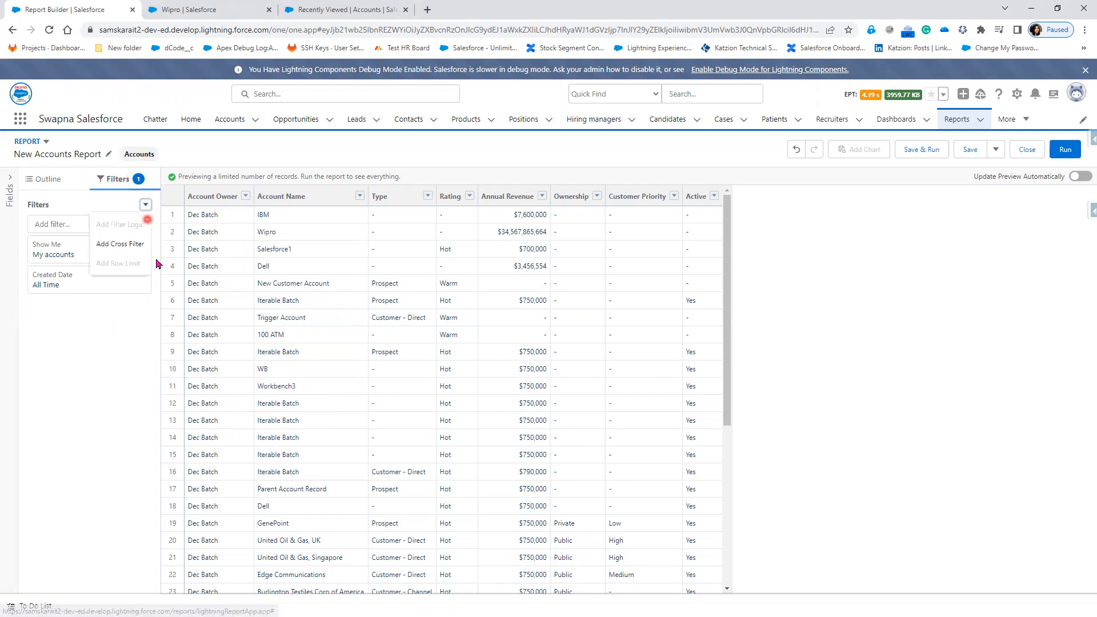
left_click(123, 269)
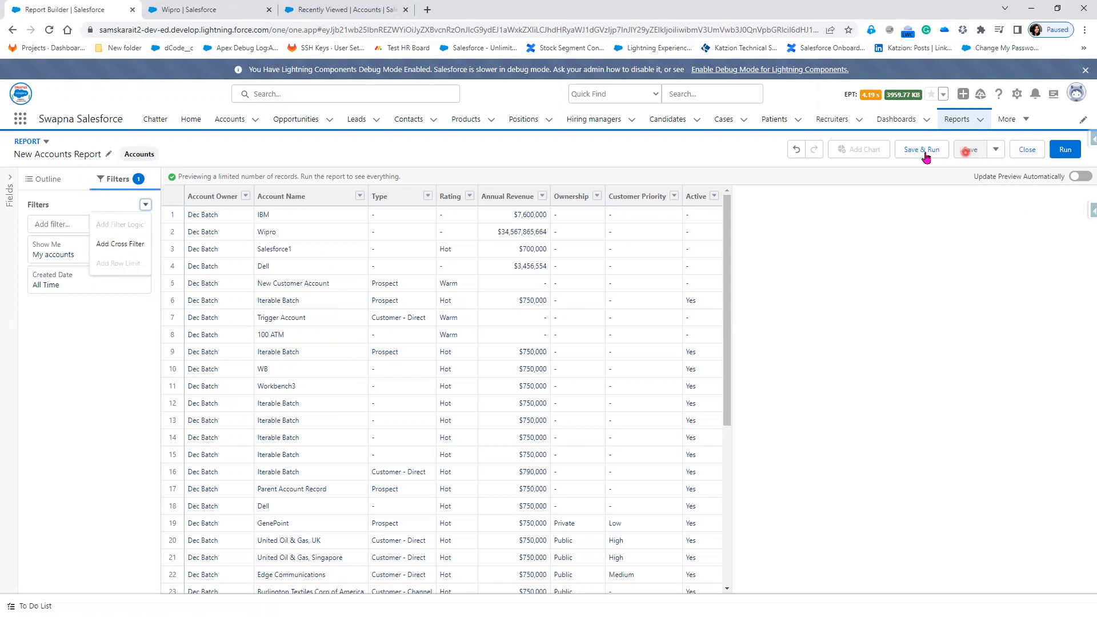
Save the accounts report as "Top 5 Annual Revenue Accounts" in the CIS Customer Folder
left_click(964, 150)
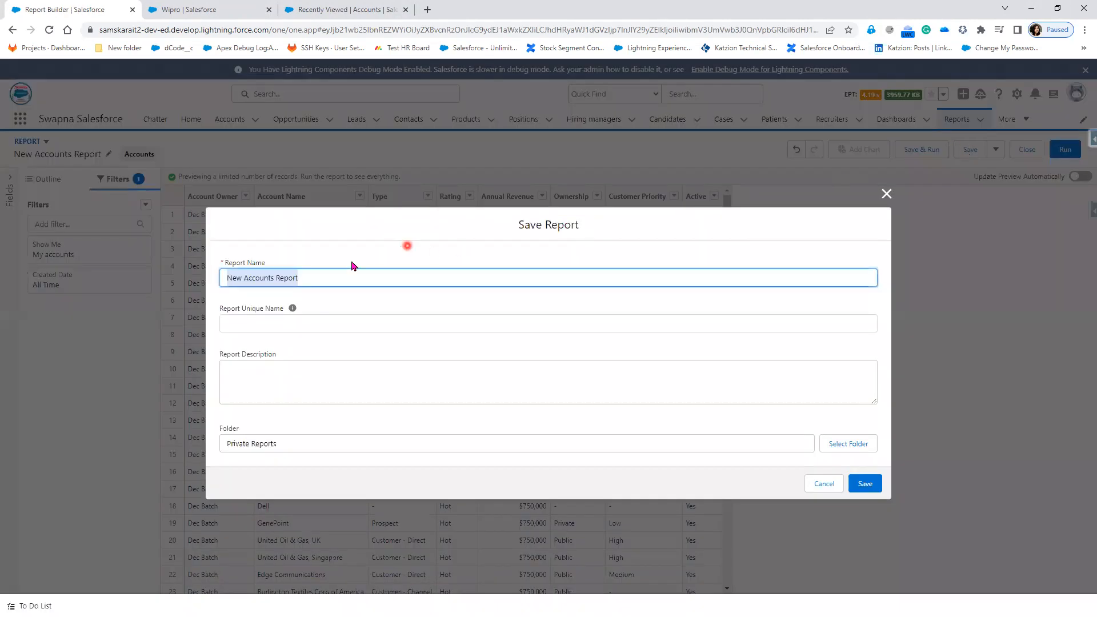
left_click_drag(326, 277, 217, 276)
type("Top 5 Annual Revenue")
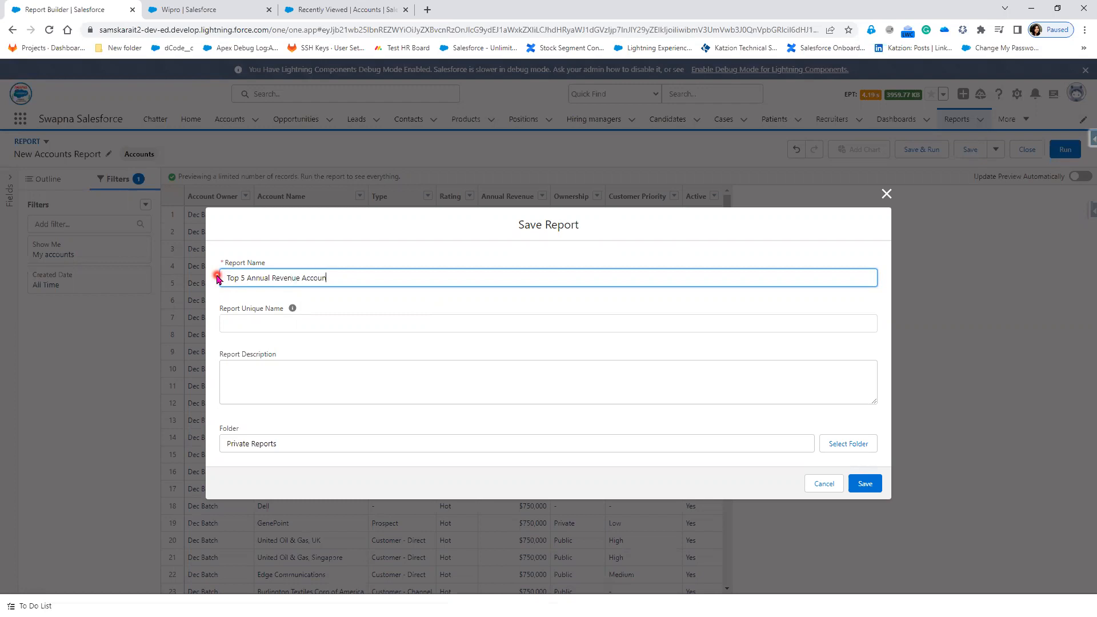
key("Tab")
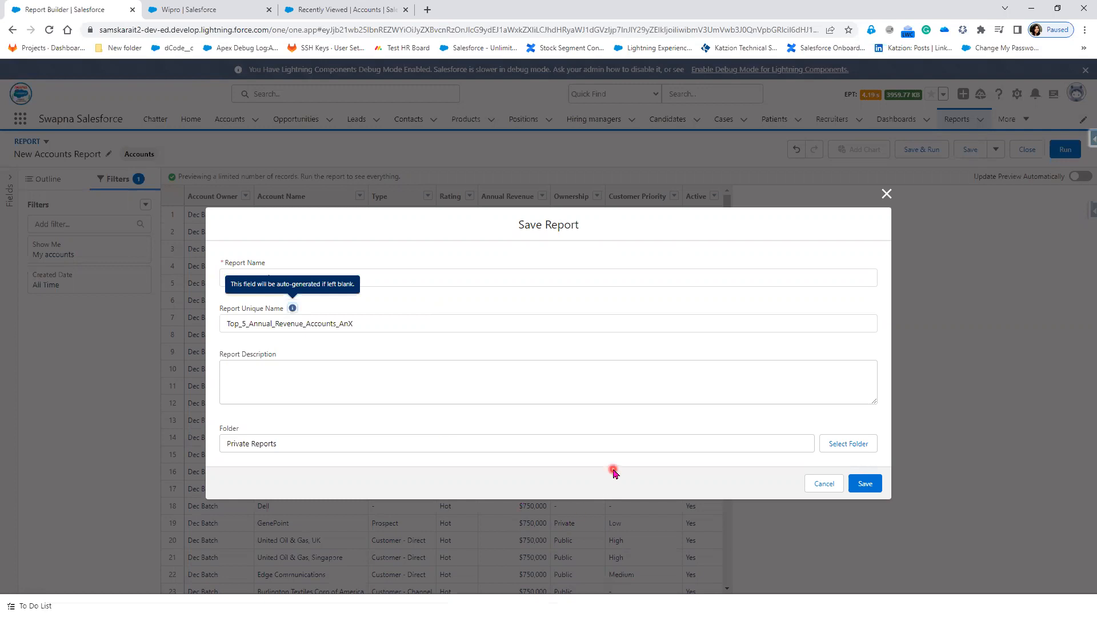
left_click(842, 444)
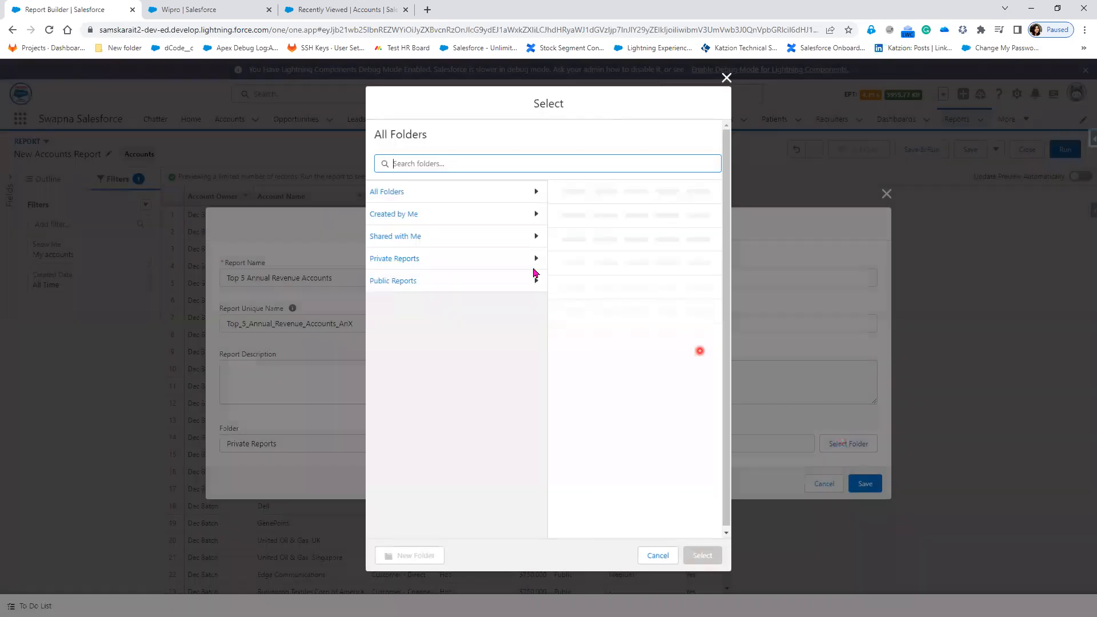
left_click(605, 192)
left_click(691, 556)
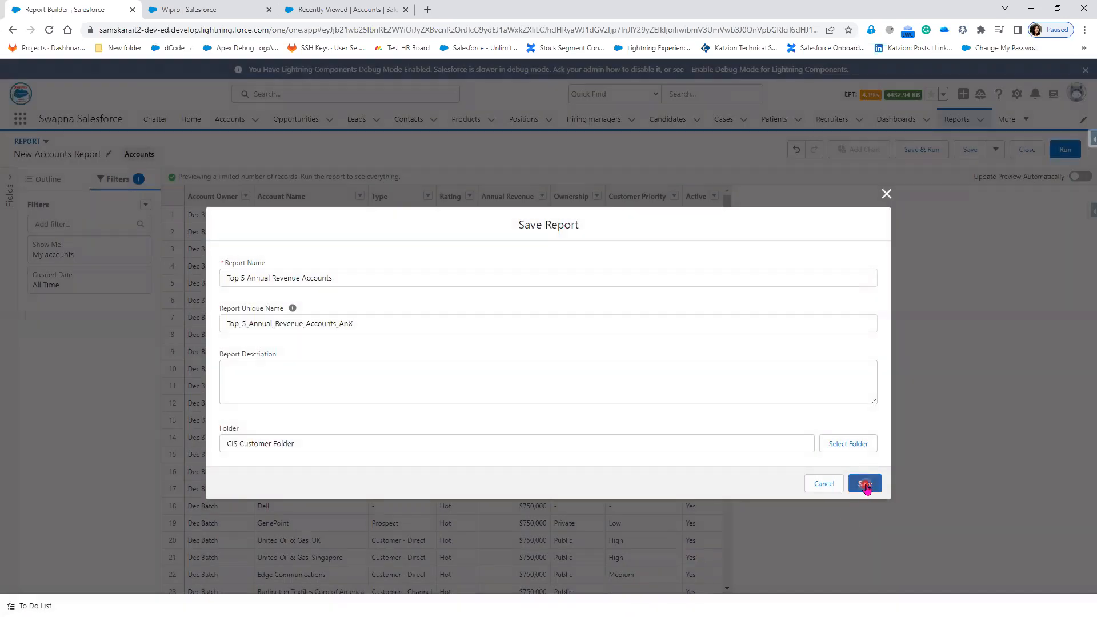
left_click(865, 484)
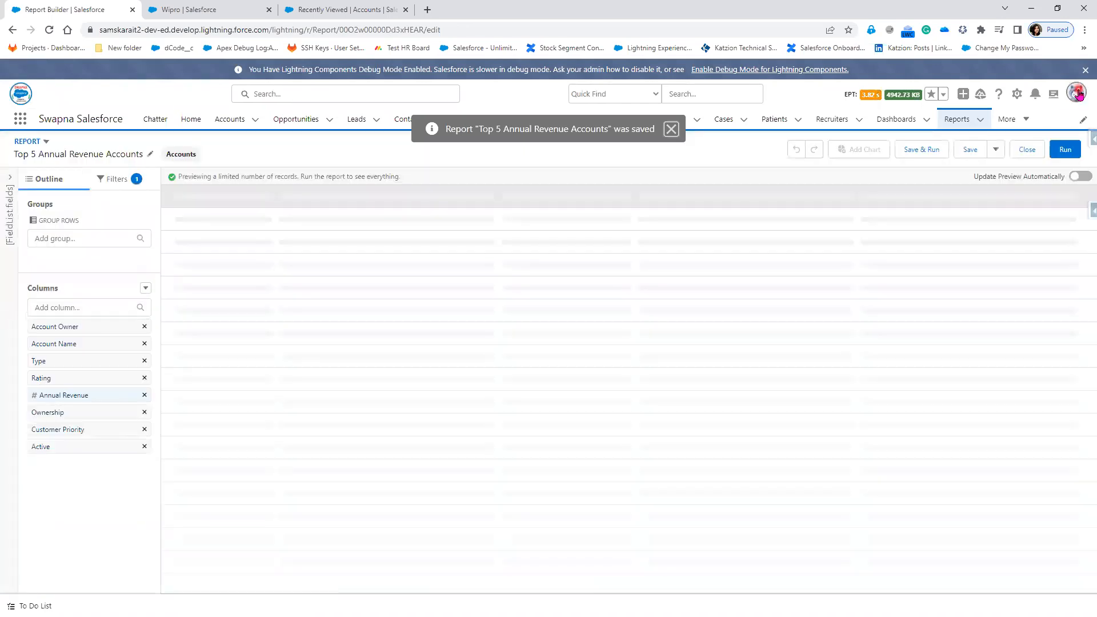
Switch to Salesforce Classic and open the Top 5 Annual Revenue Accounts report for customizing
left_click(1077, 94)
left_click(952, 432)
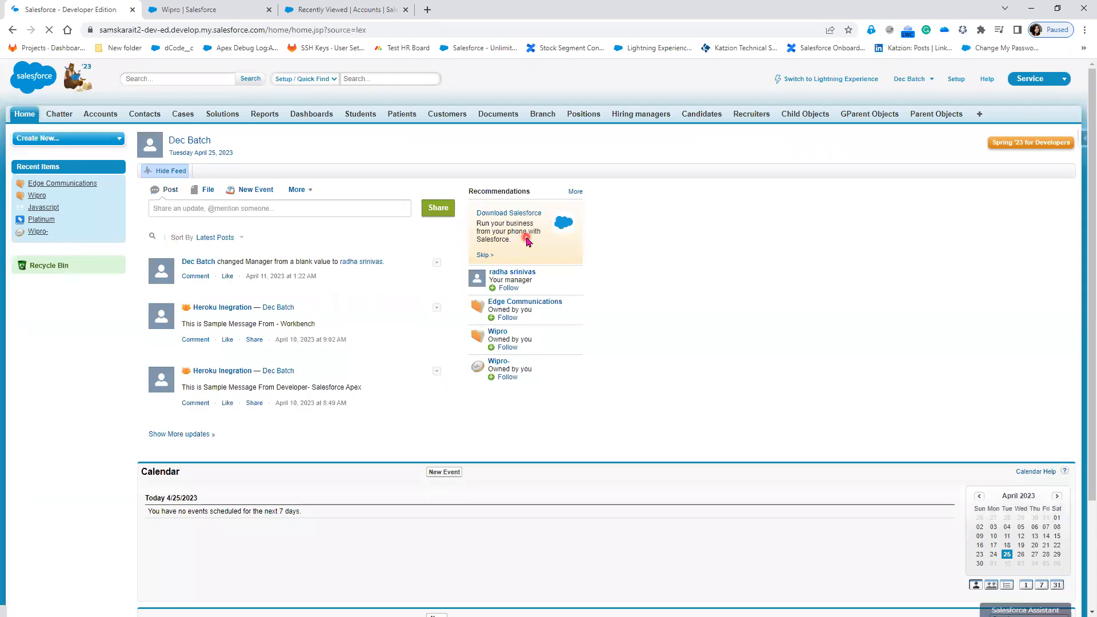
left_click(265, 117)
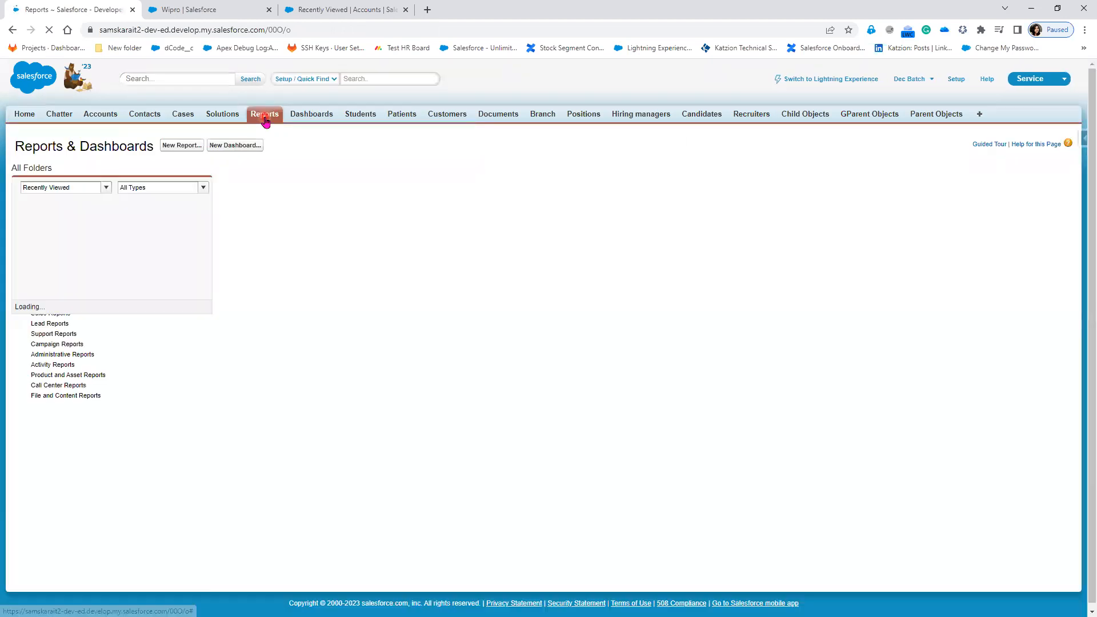
left_click(241, 220)
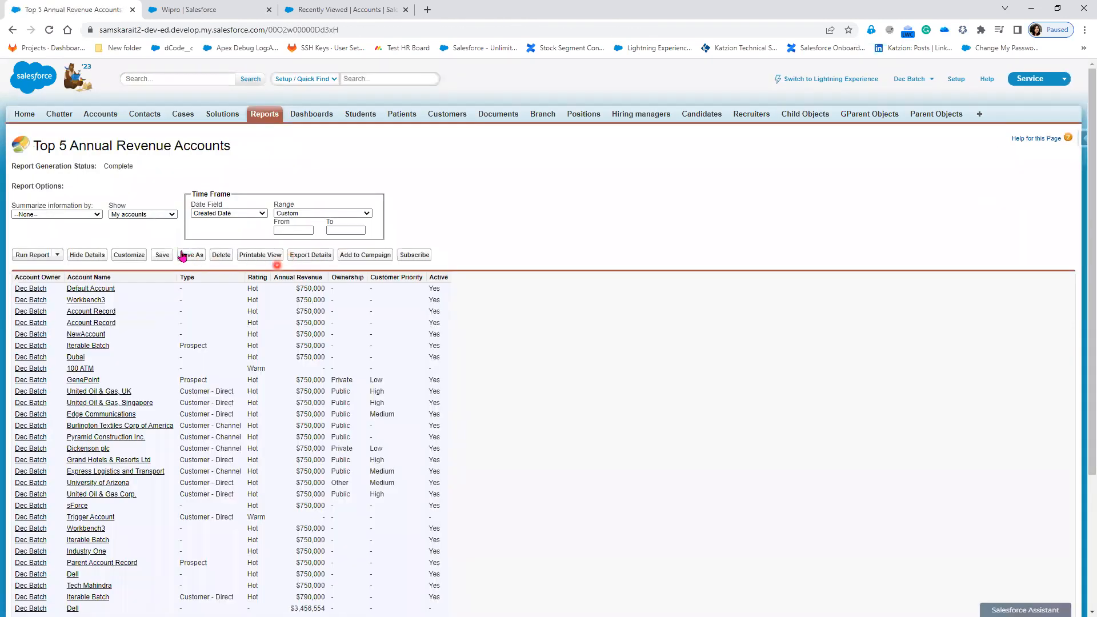
left_click(130, 255)
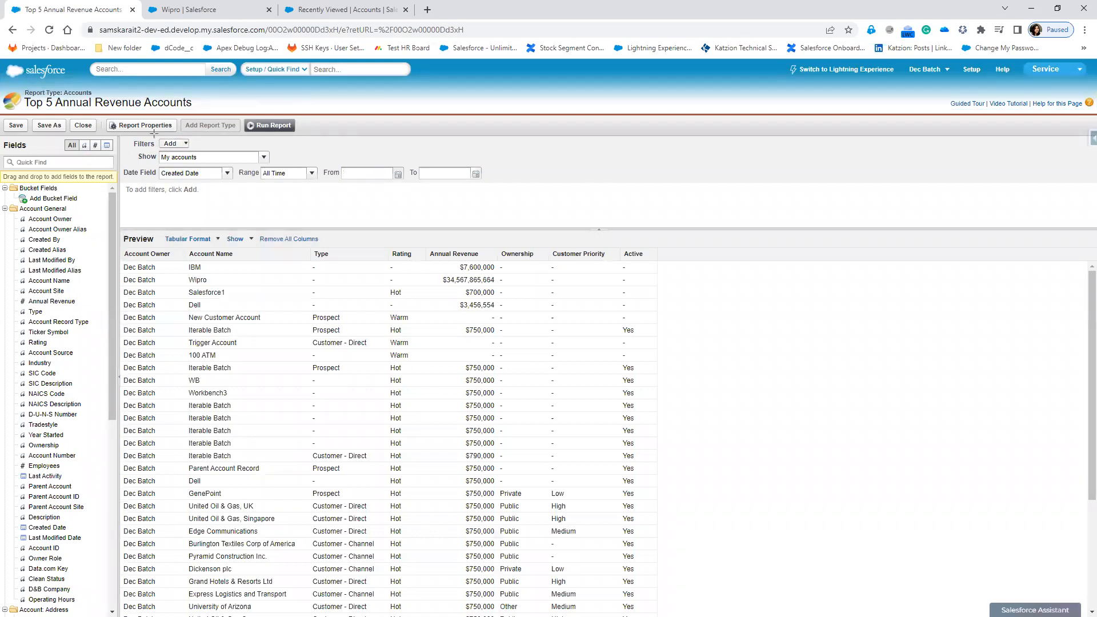
Add a row limit filter of 5 records sorted by Annual Revenue in descending order
left_click_drag(130, 138, 203, 150)
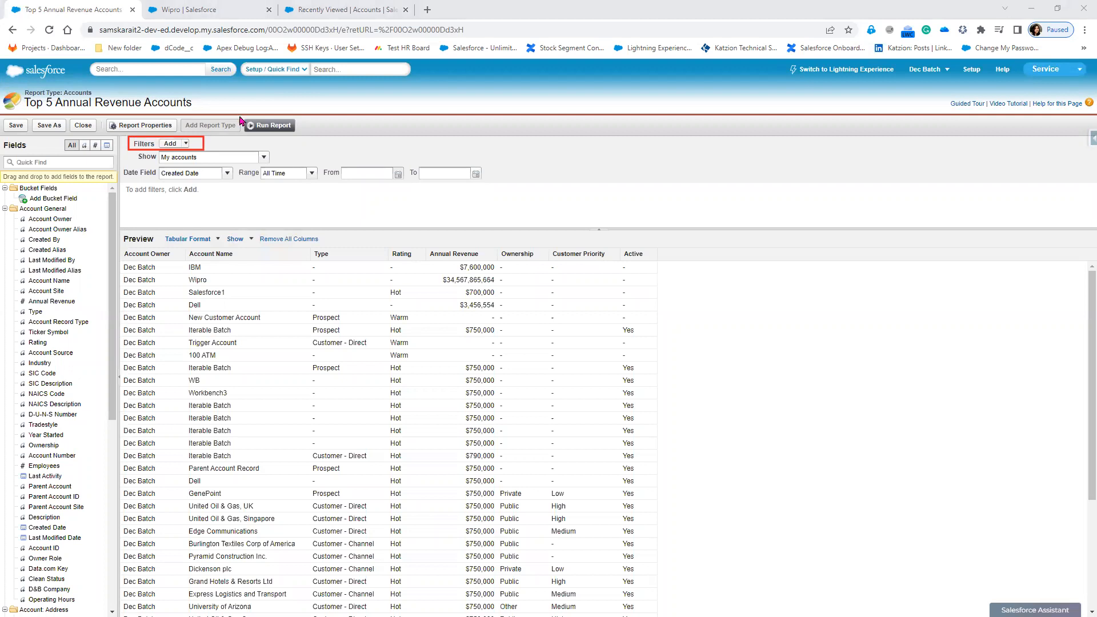
left_click(187, 144)
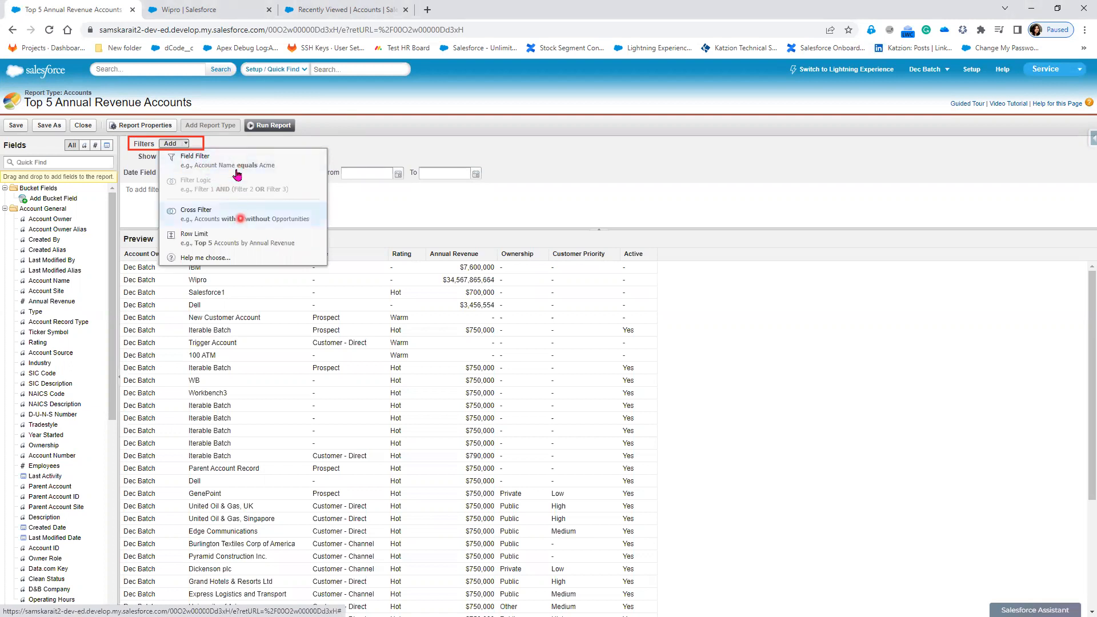
left_click(233, 239)
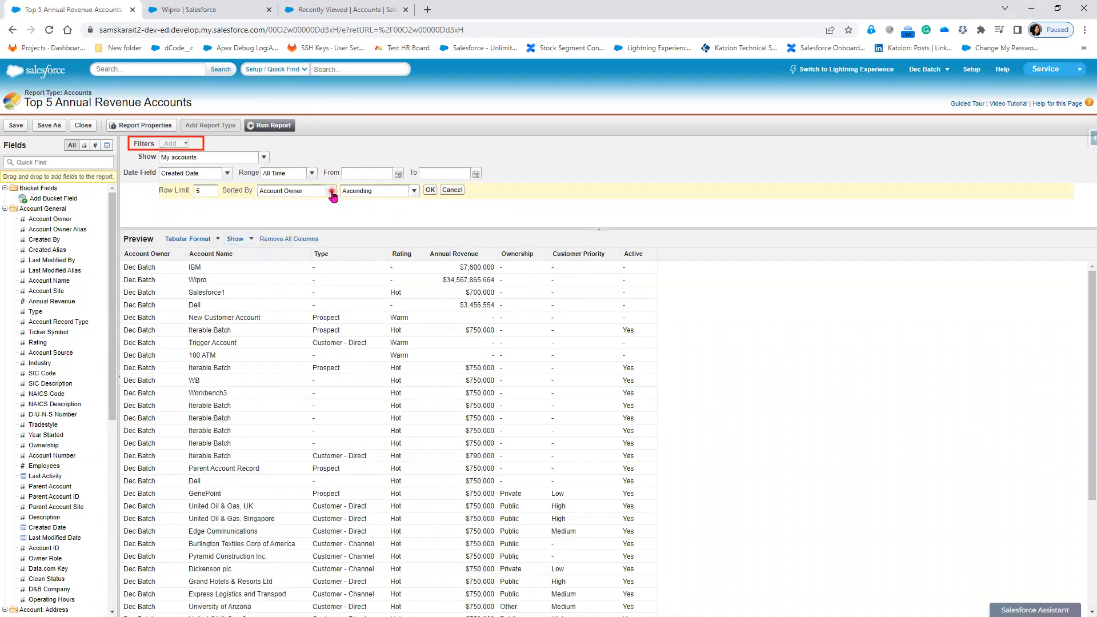
left_click(331, 191)
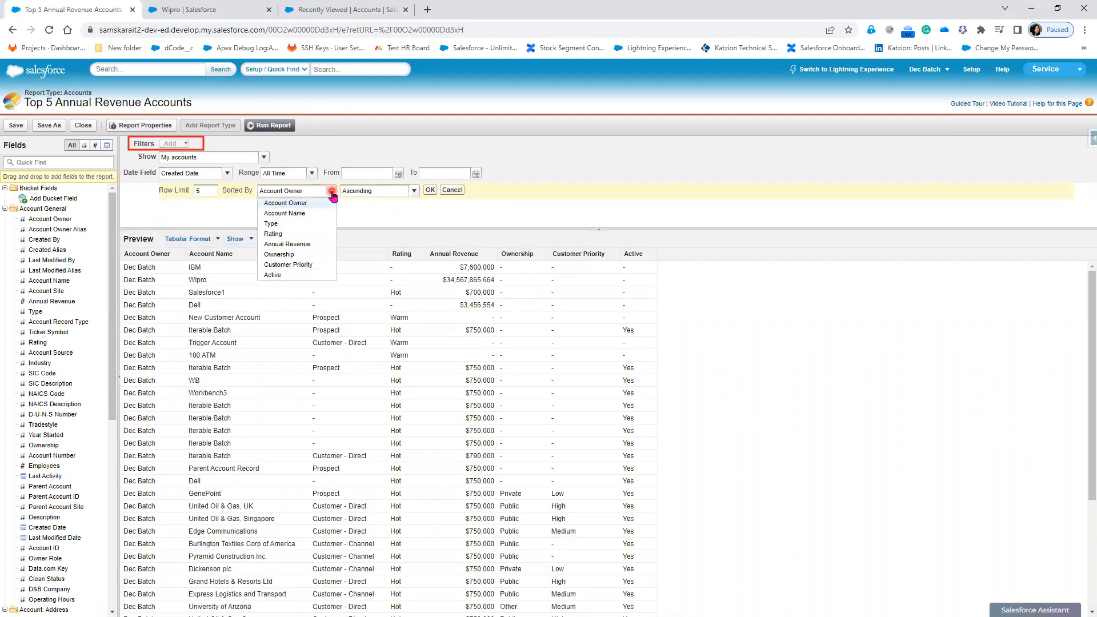
left_click(304, 244)
left_click(415, 191)
left_click(377, 211)
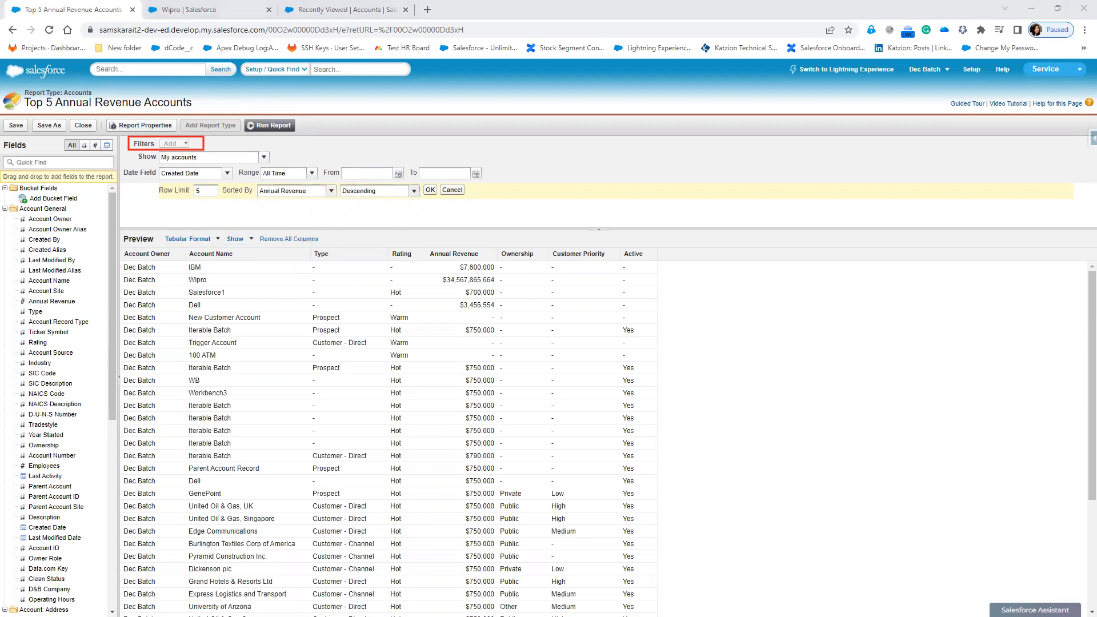
left_click(431, 191)
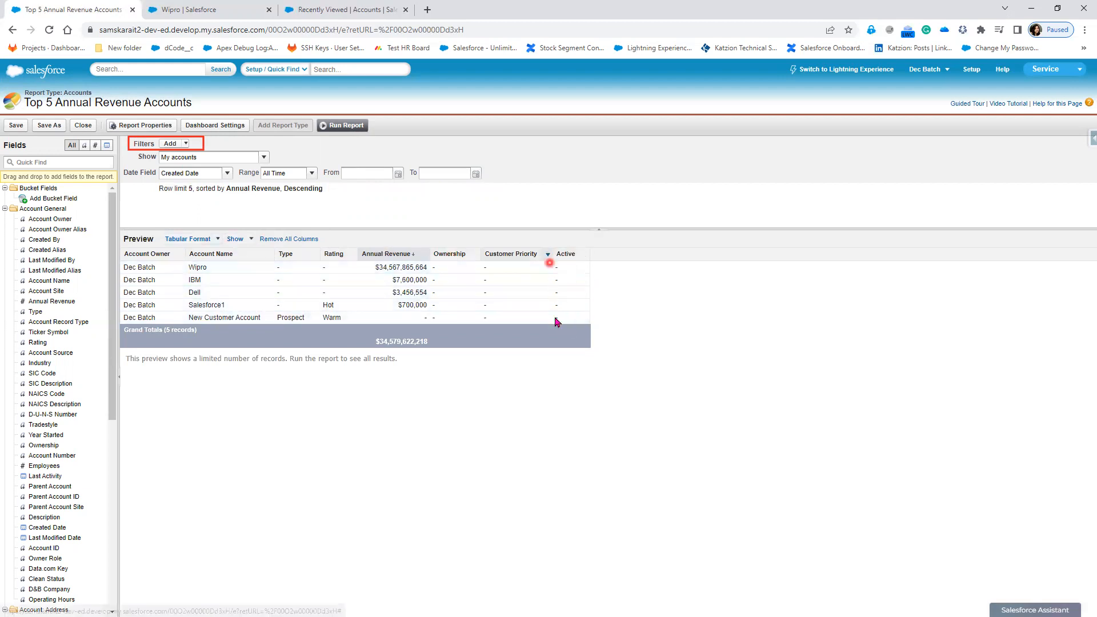
Add a field filter to the report so that Active equals Yes
left_click(175, 145)
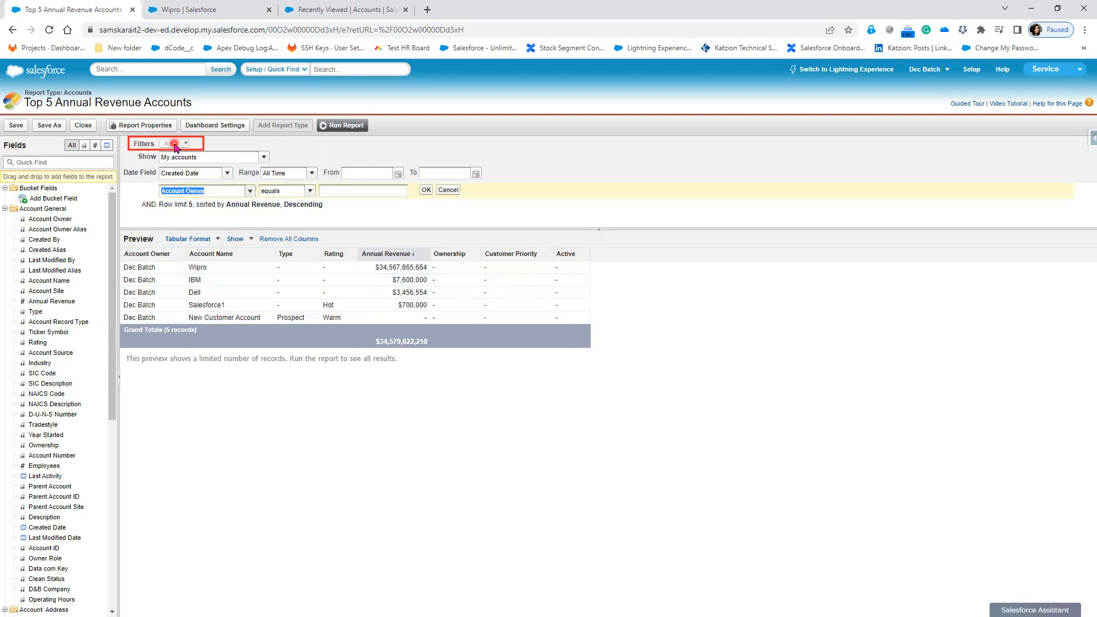
left_click(249, 191)
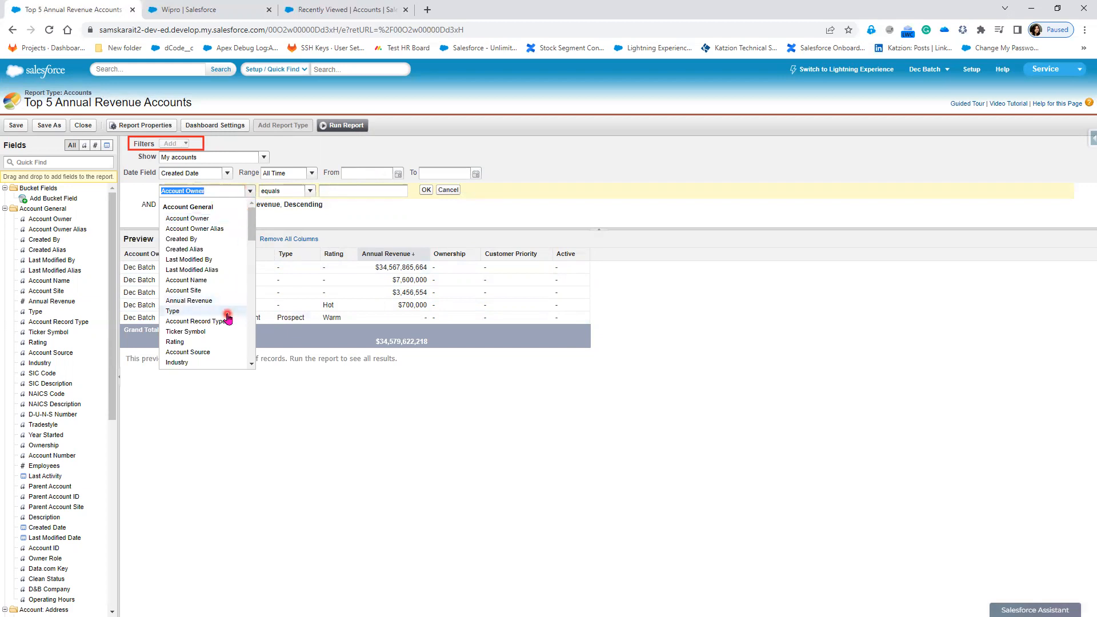
scroll(228, 317, "down", 2)
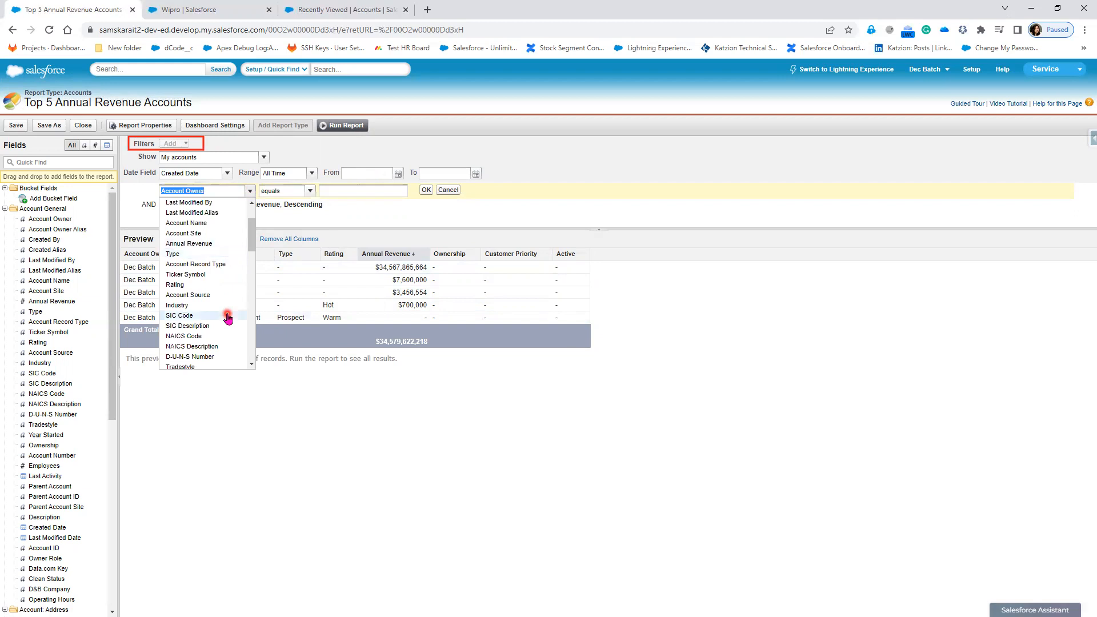
scroll(228, 318, "down", 2)
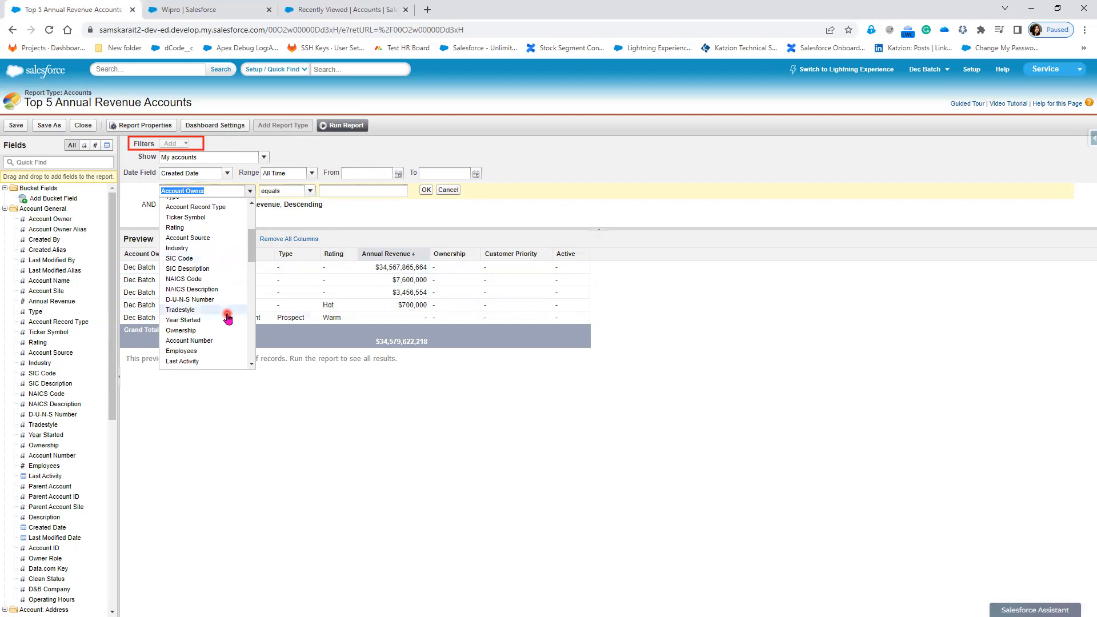
scroll(228, 318, "down", 2)
scroll(228, 318, "down", 2)
scroll(228, 318, "down", 4)
scroll(228, 318, "up", 6)
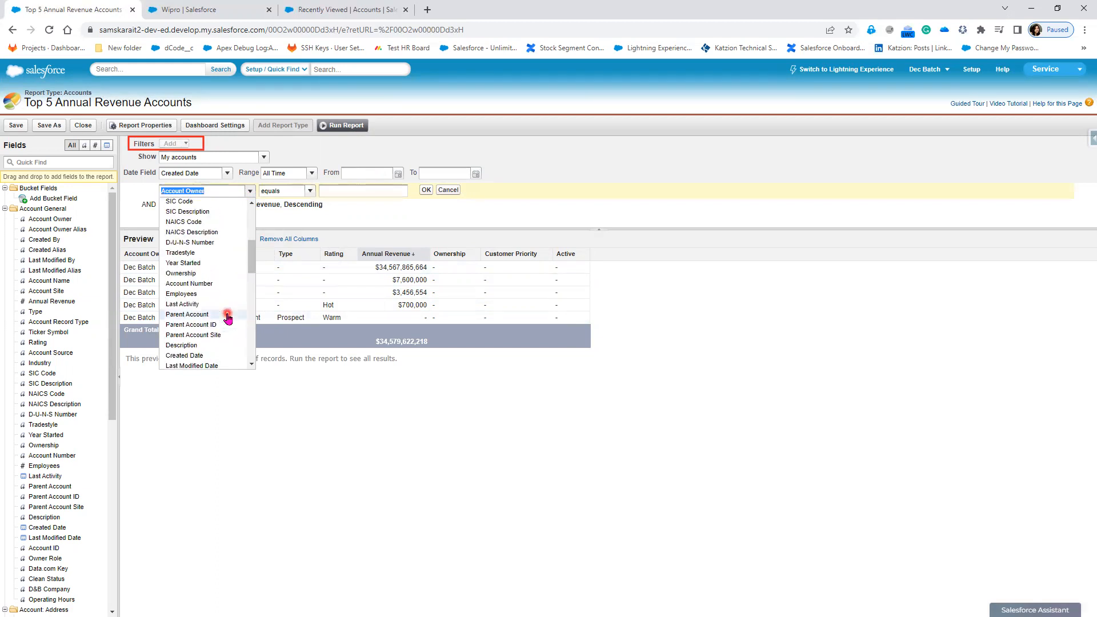
type("Act")
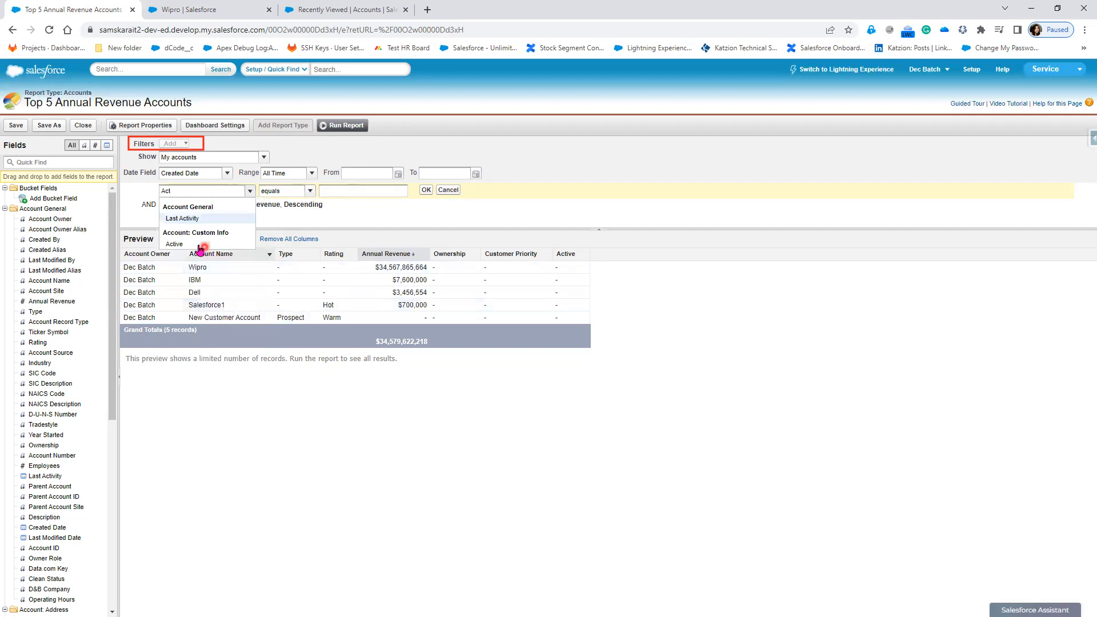
left_click(200, 245)
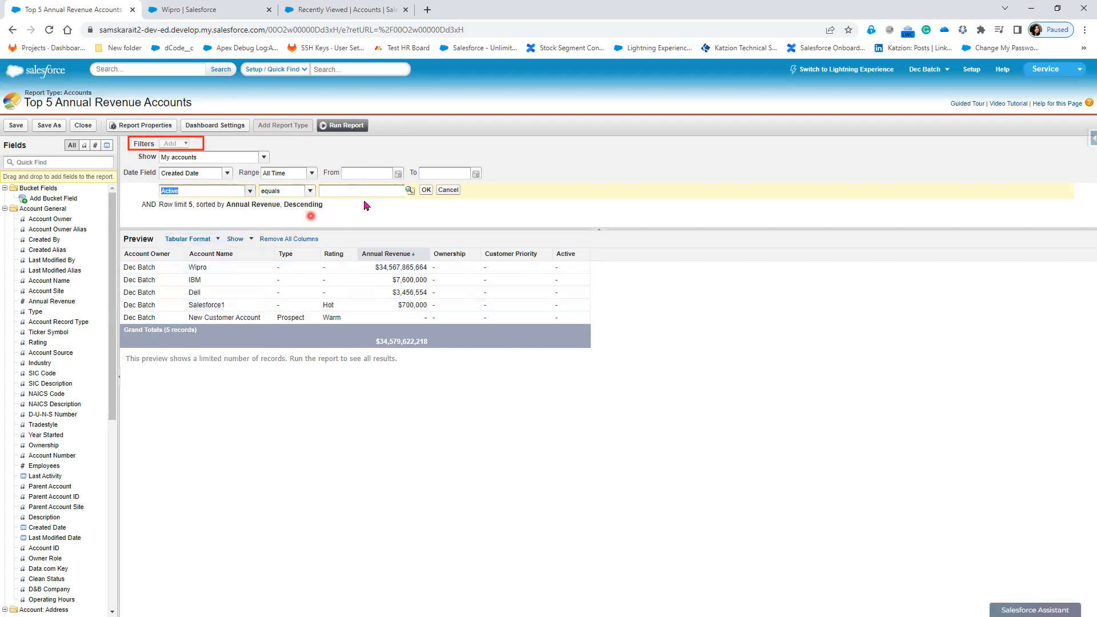
left_click(409, 191)
left_click(228, 321)
left_click(409, 268)
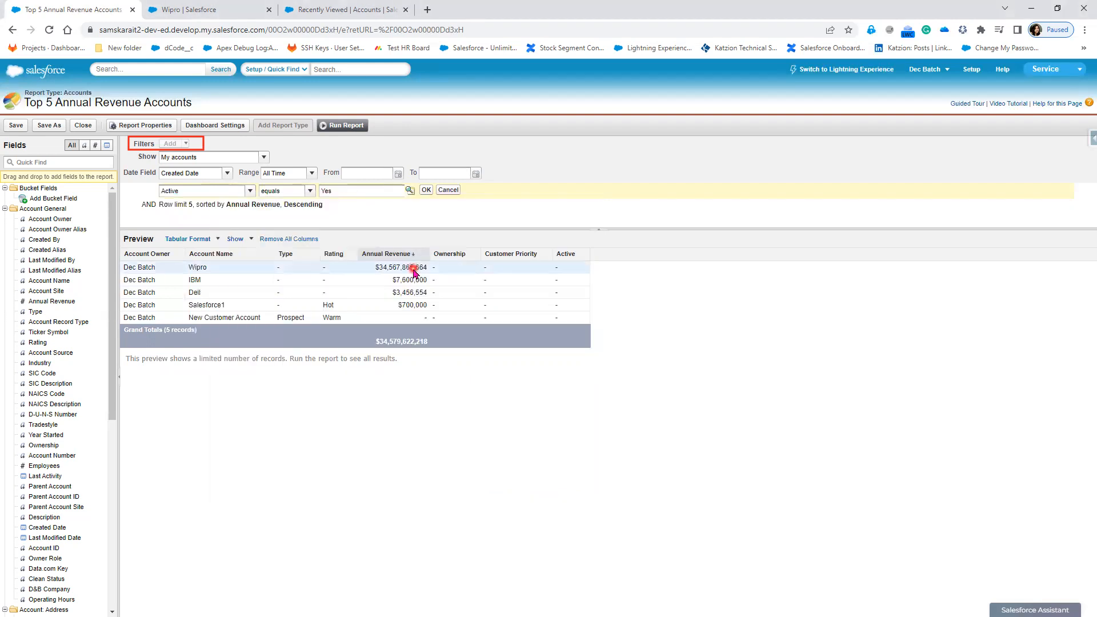
left_click(426, 189)
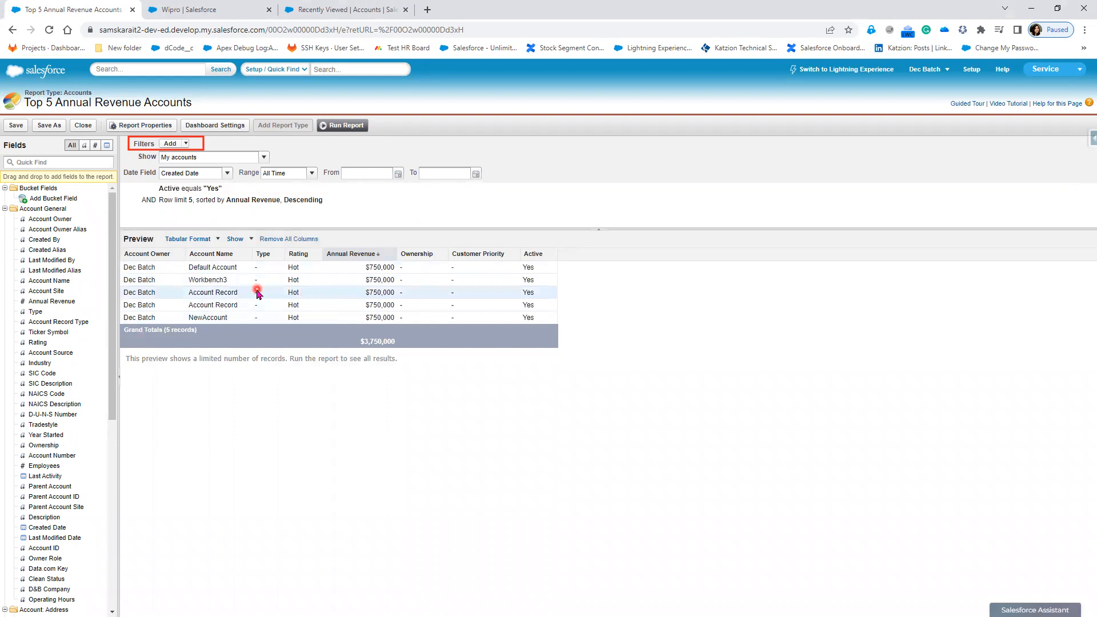
Save and run the Top 5 Annual Revenue Accounts report, then review its Active filter and row limit details
left_click(16, 125)
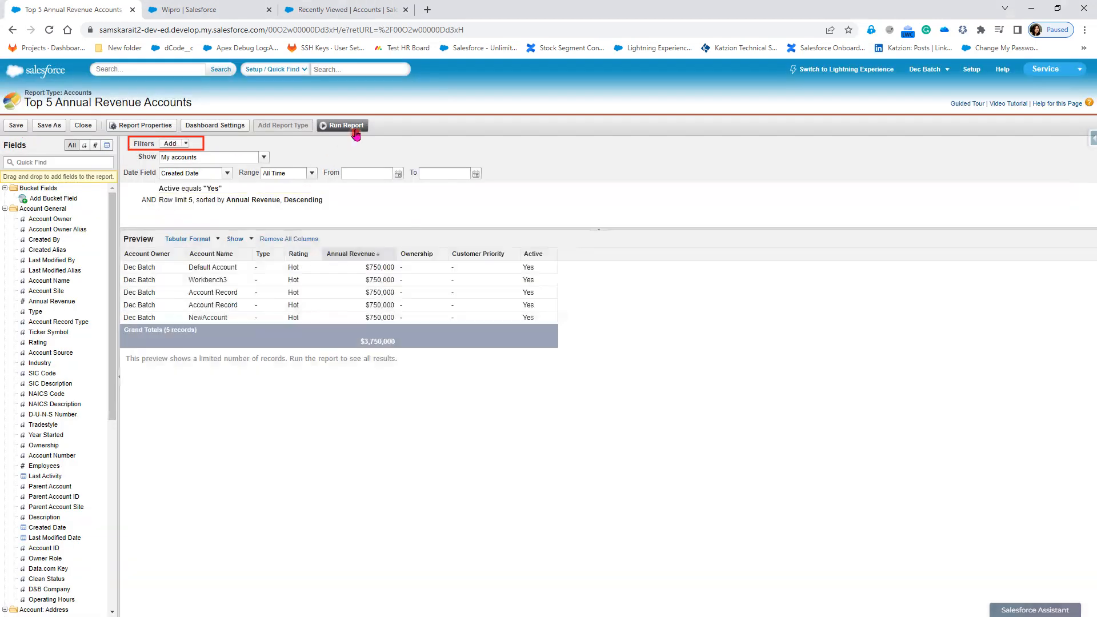
left_click(355, 131)
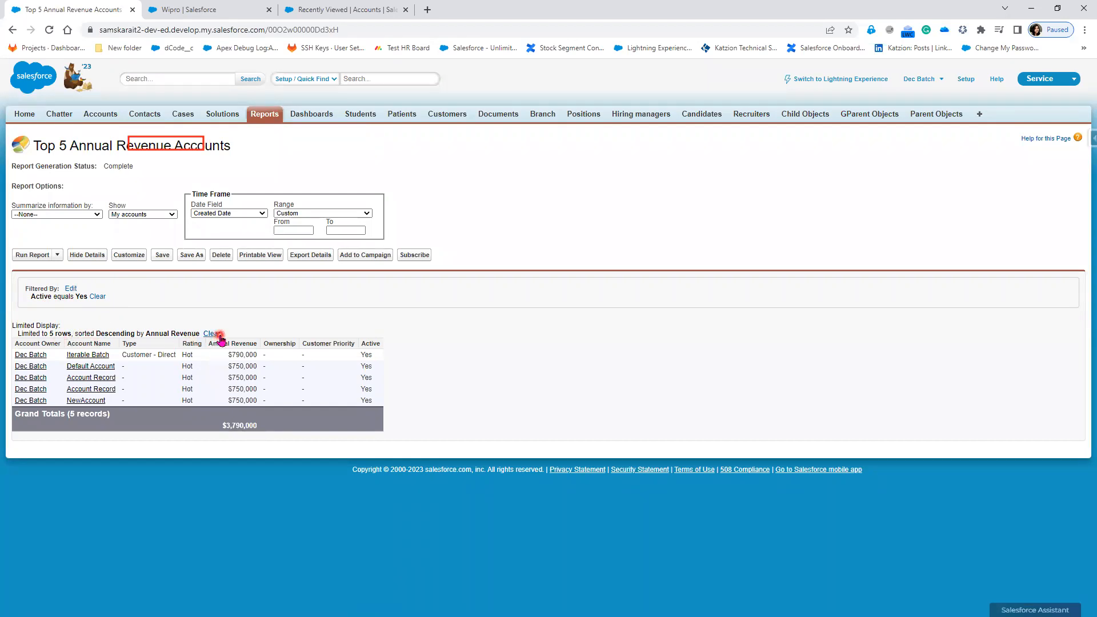
left_click_drag(21, 333, 226, 337)
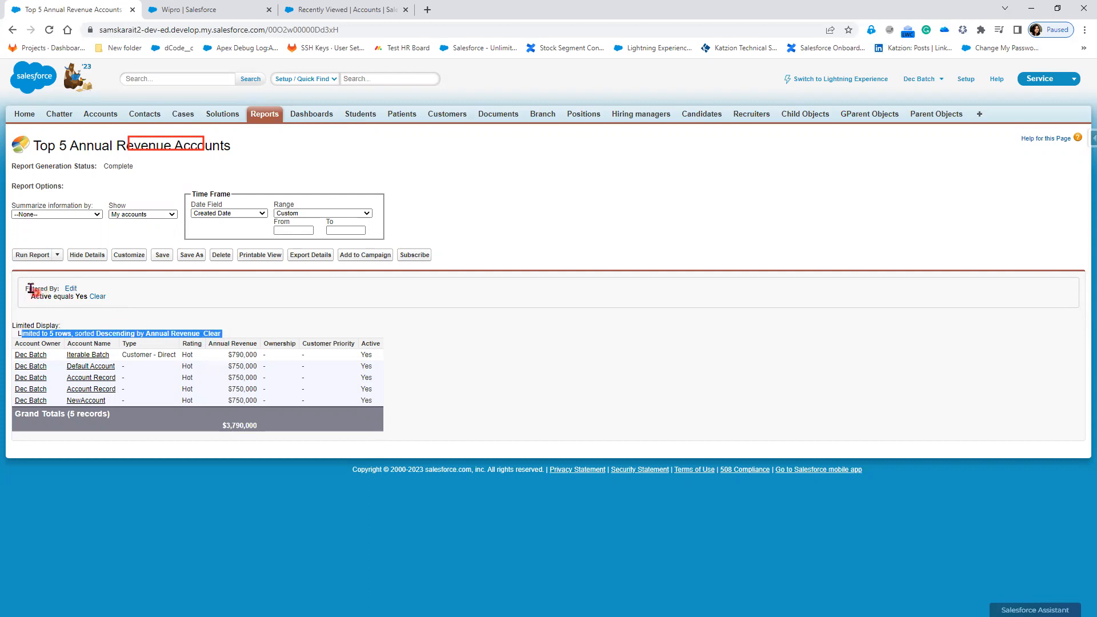
left_click_drag(24, 286, 119, 297)
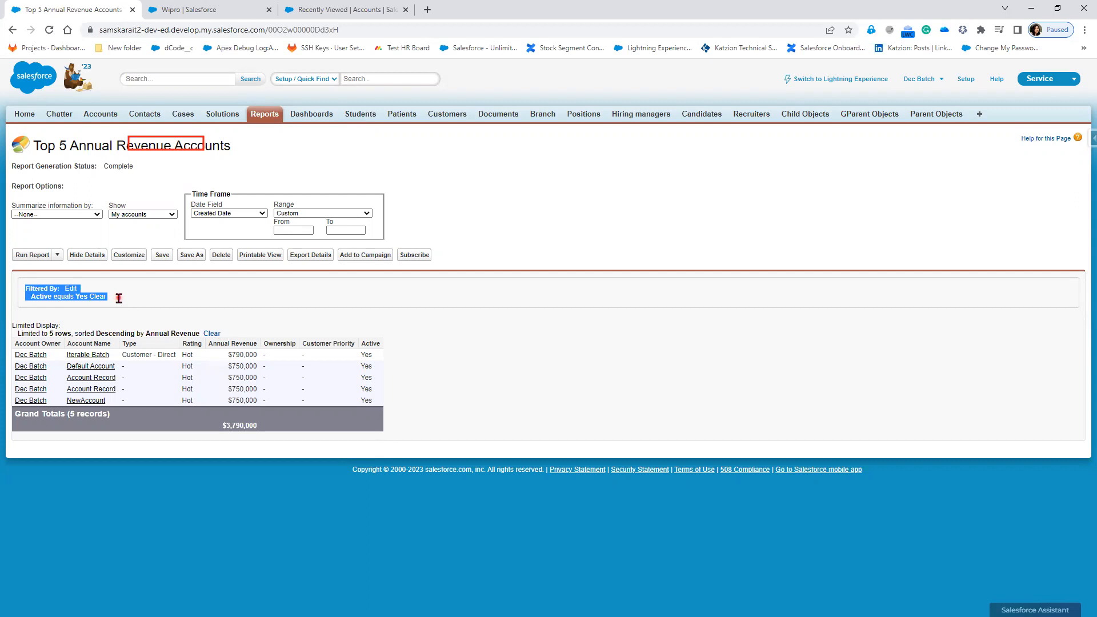
Customize the report to set its row limit to 3 records, then save and run it
left_click(134, 257)
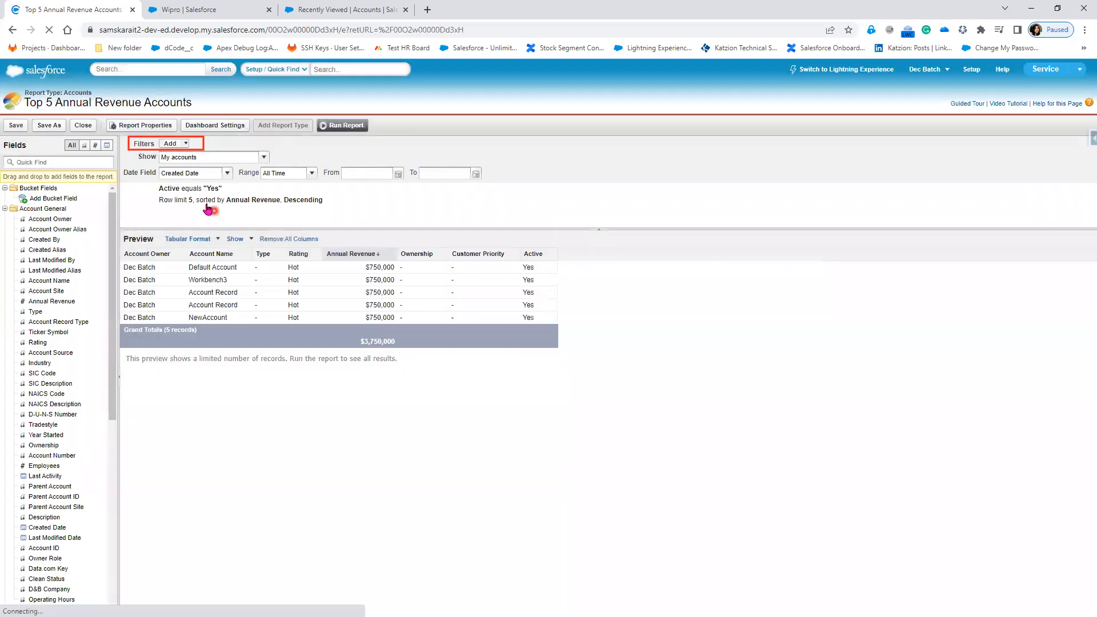
left_click(330, 201)
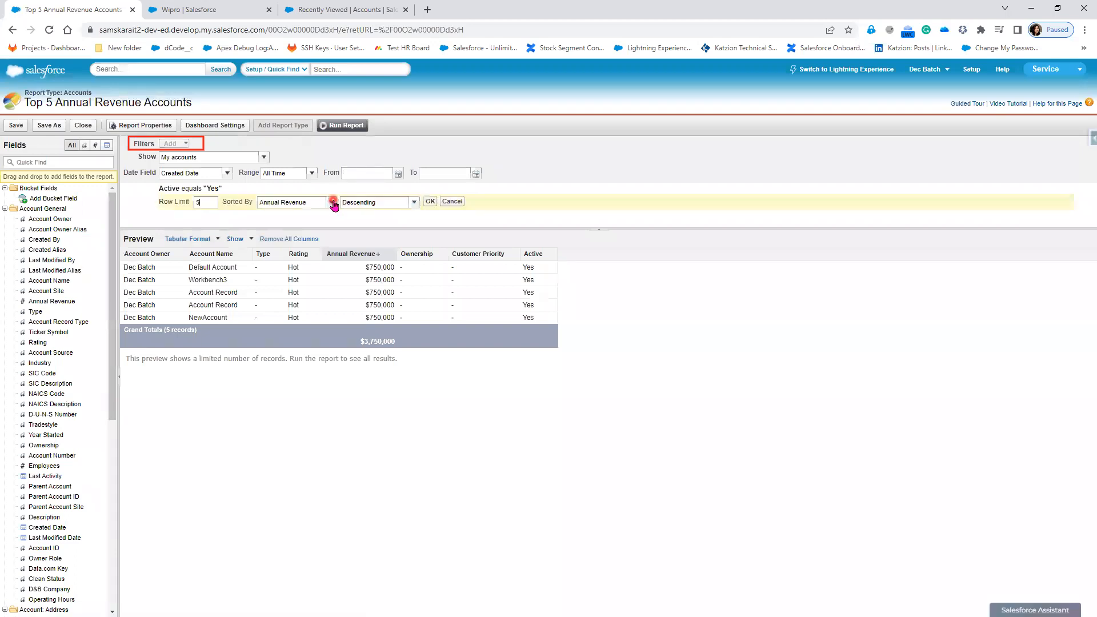
left_click(204, 201)
type("3")
left_click(430, 202)
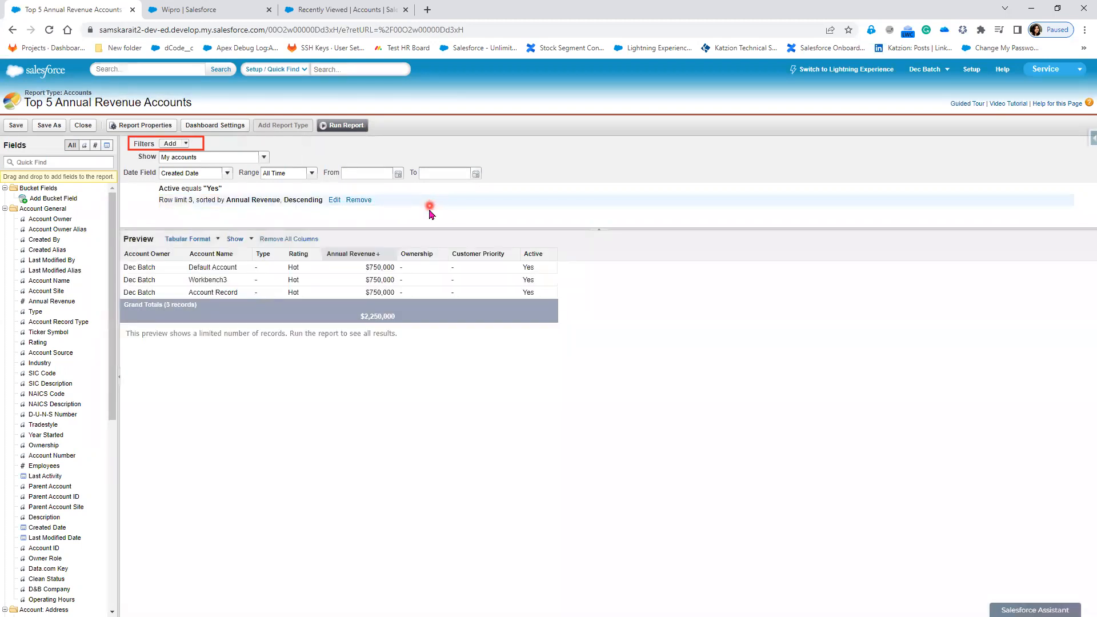
left_click(14, 125)
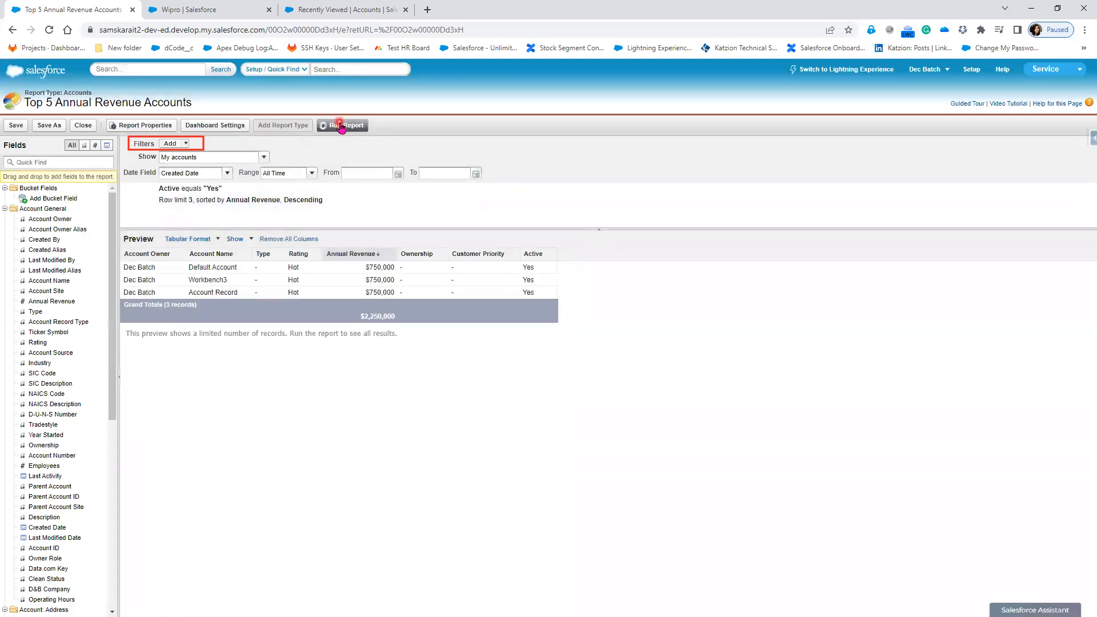
left_click(342, 125)
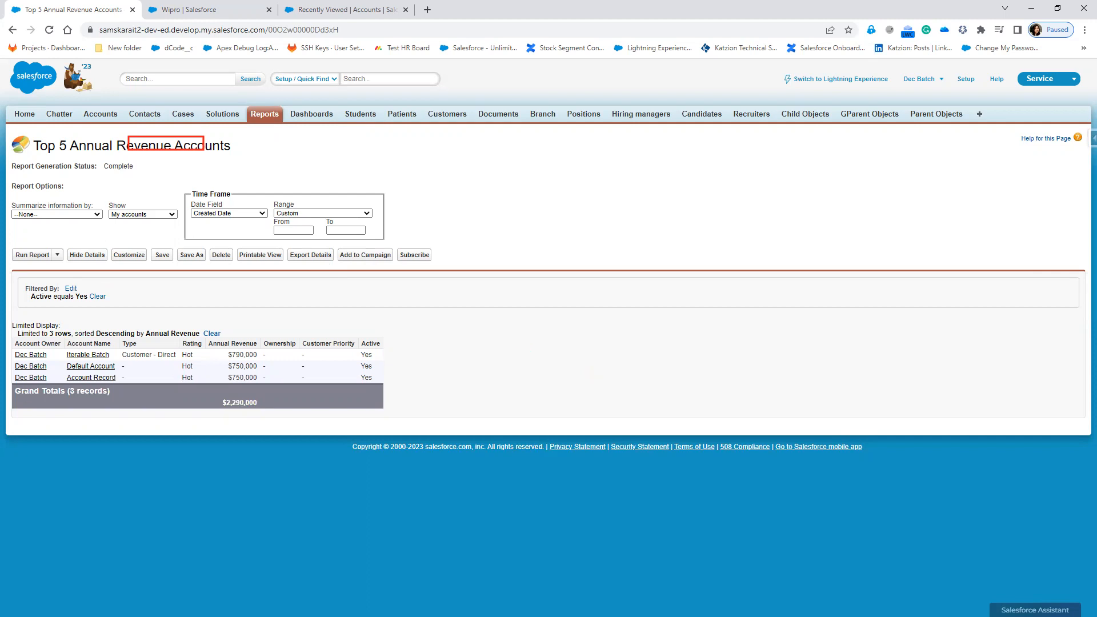
Switch to PowerPoint to review the Row Limit Filters slide, and return to the report
key("alt+Tab")
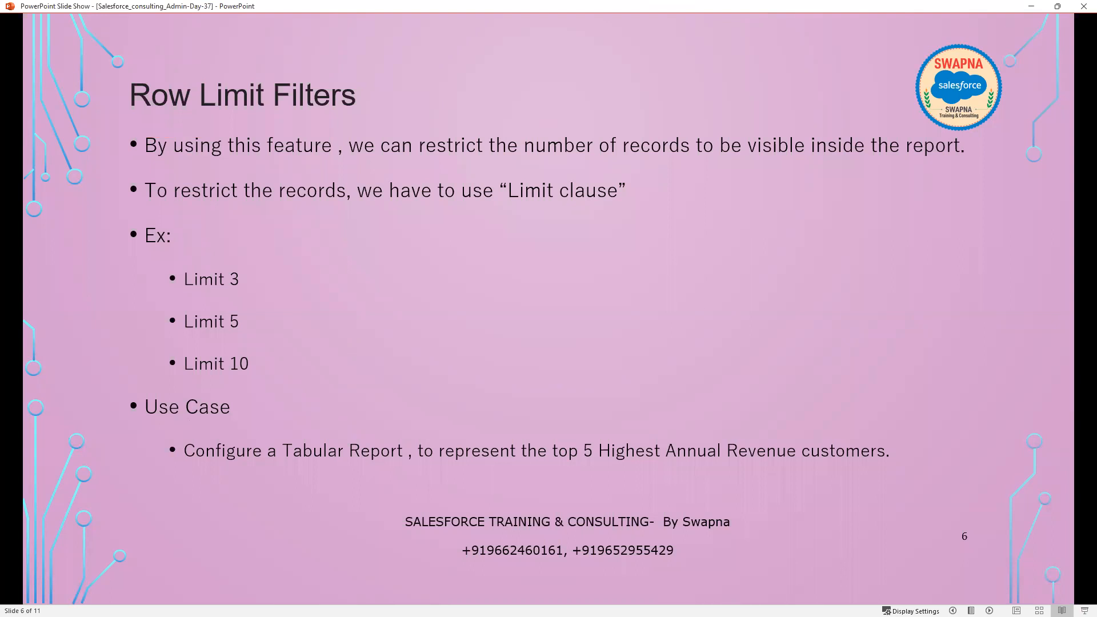
key("alt+Tab")
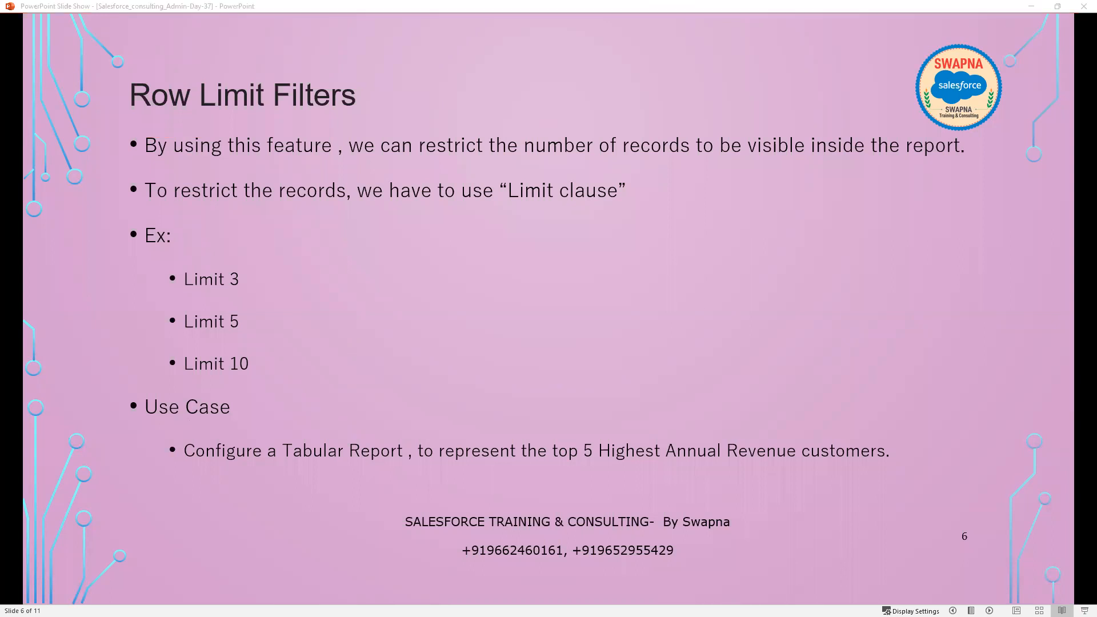
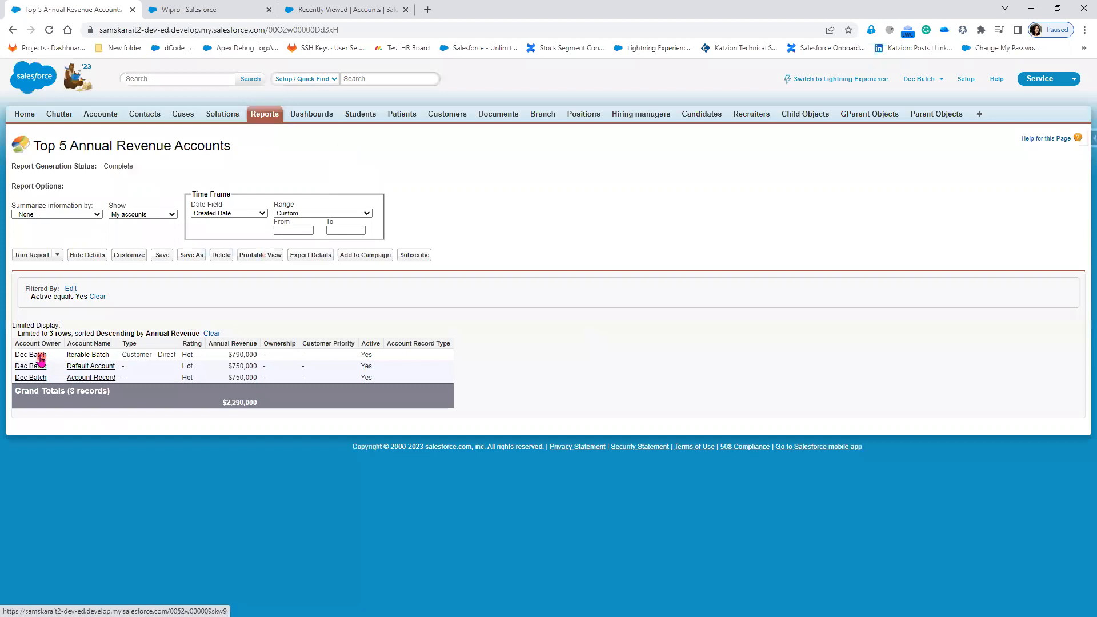
Open the Iterable Batch account from the report in a separate tab and compare its account details with the report
right_click(96, 357)
left_click(127, 365)
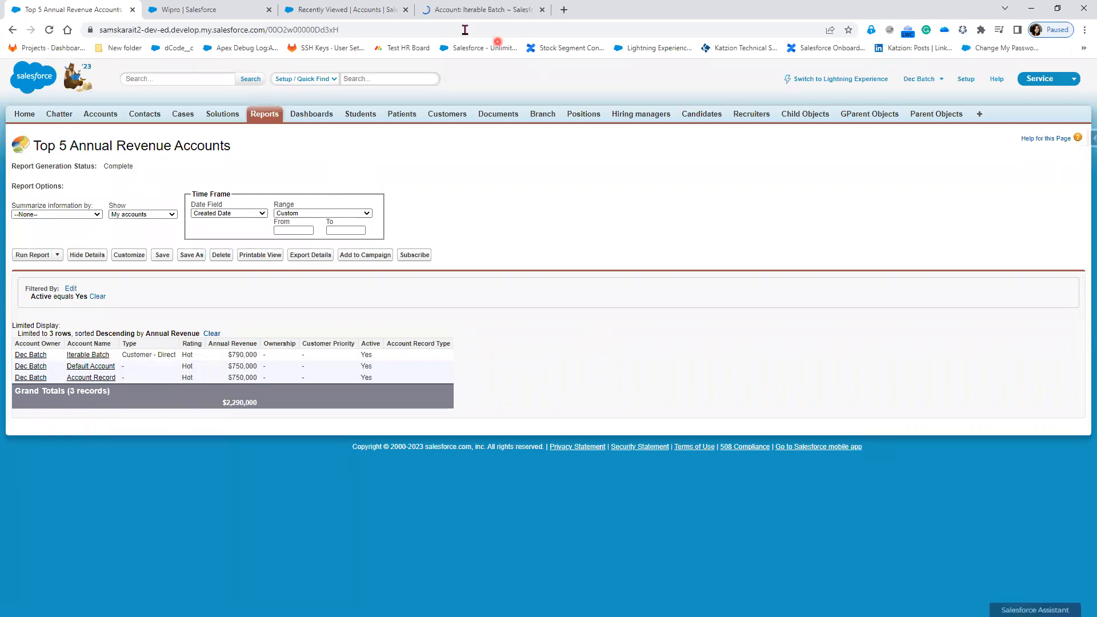
left_click(467, 10)
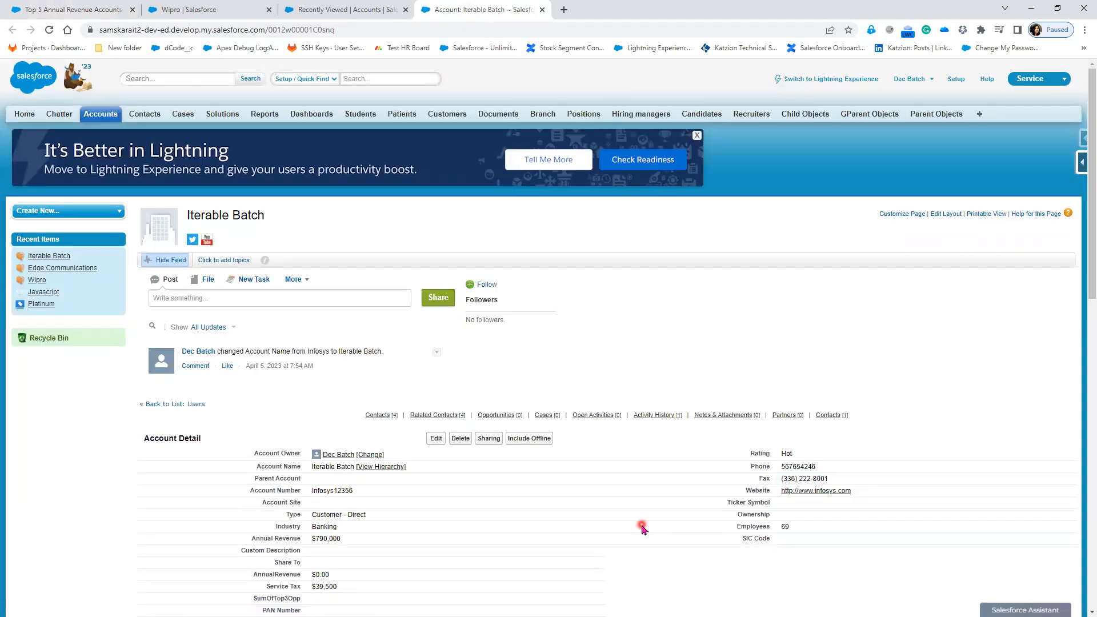
scroll(645, 528, "down", 2)
scroll(642, 528, "down", 2)
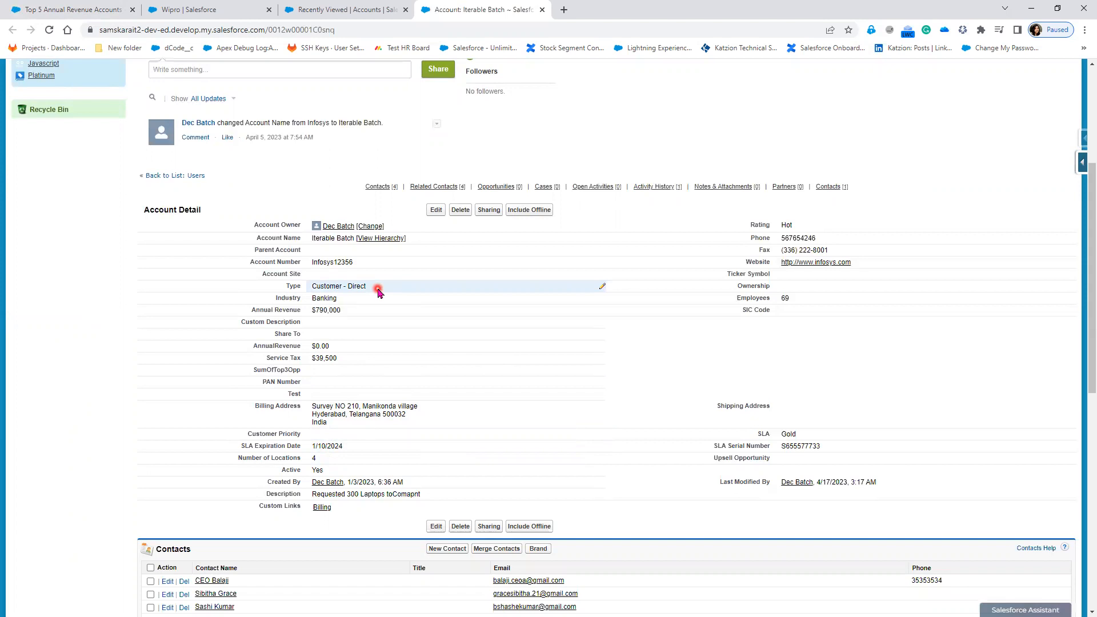
left_click(95, 18)
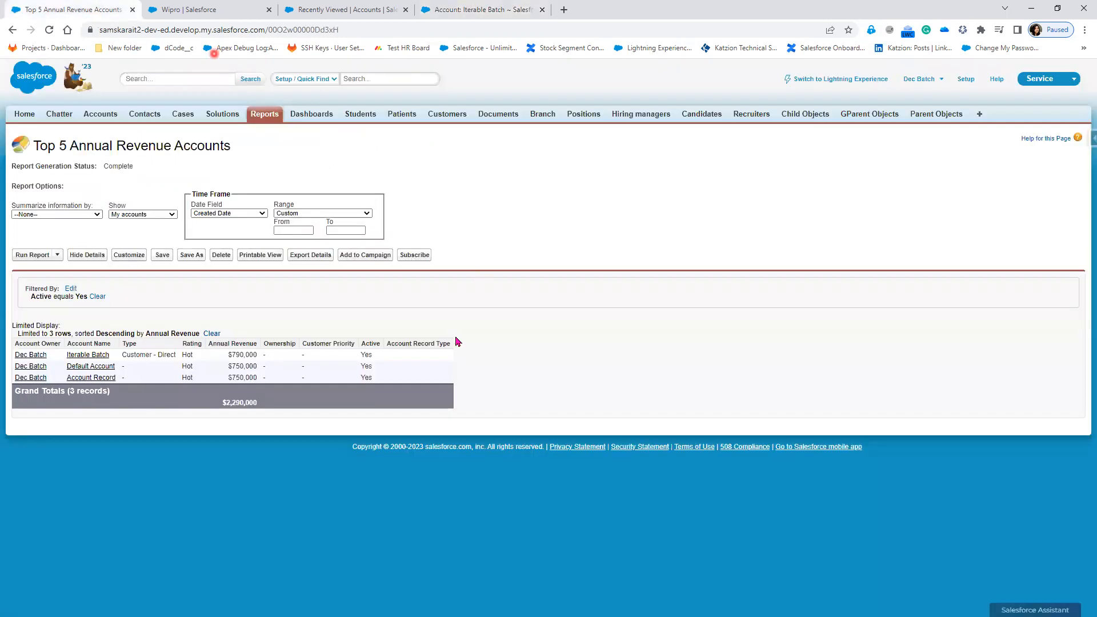
left_click(463, 12)
Add the Account Record Type field above Rating in the Account Layout's Account Information section and save the layout
left_click(1080, 164)
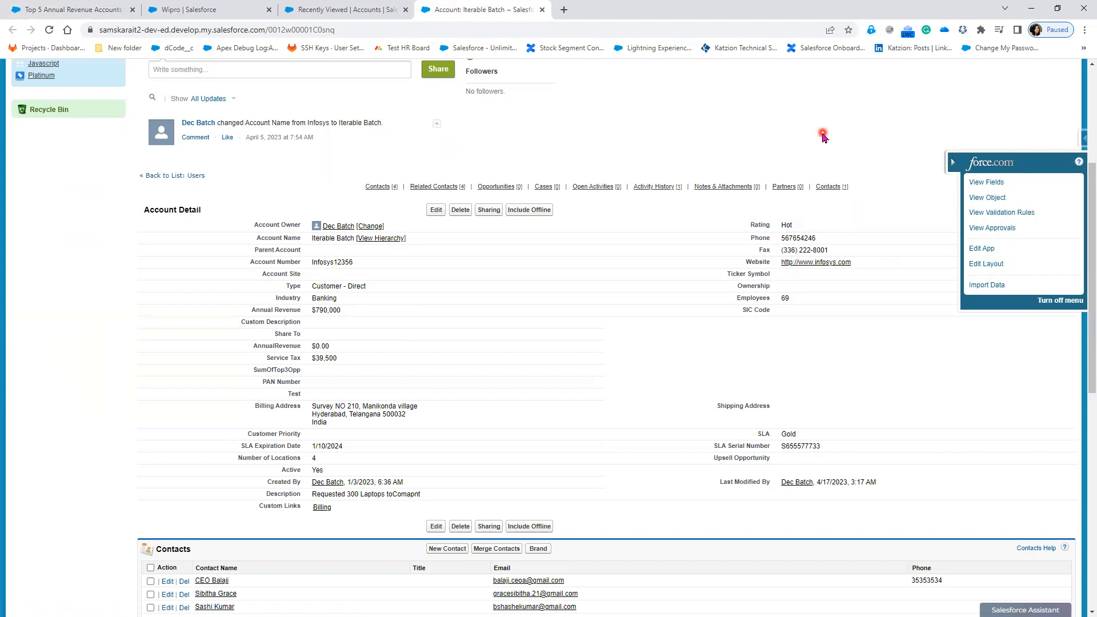
left_click(955, 164)
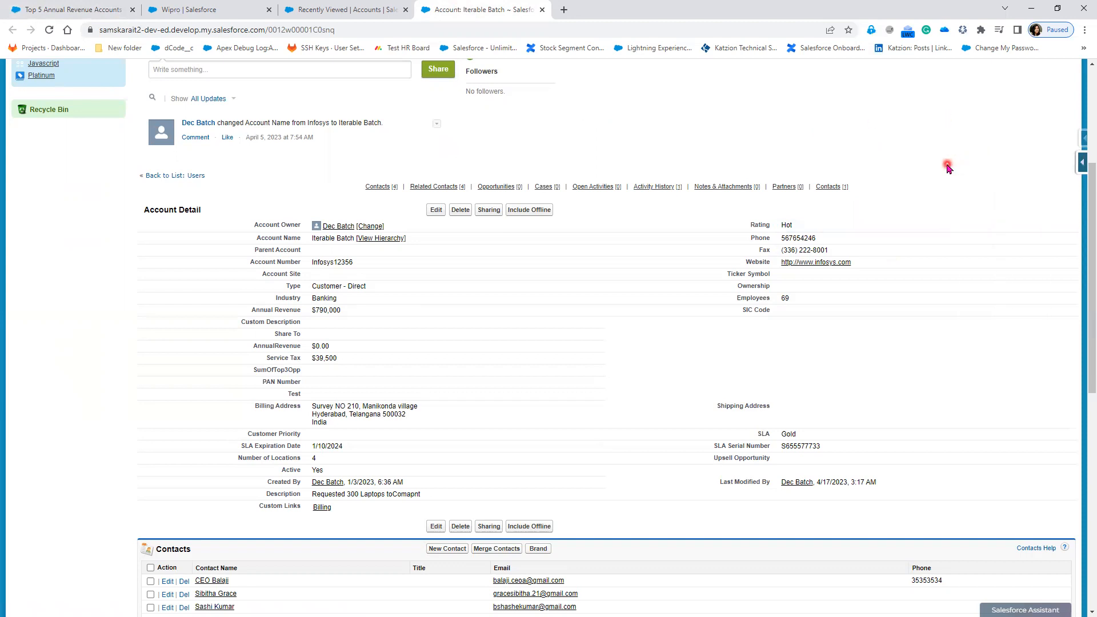
left_click(1082, 171)
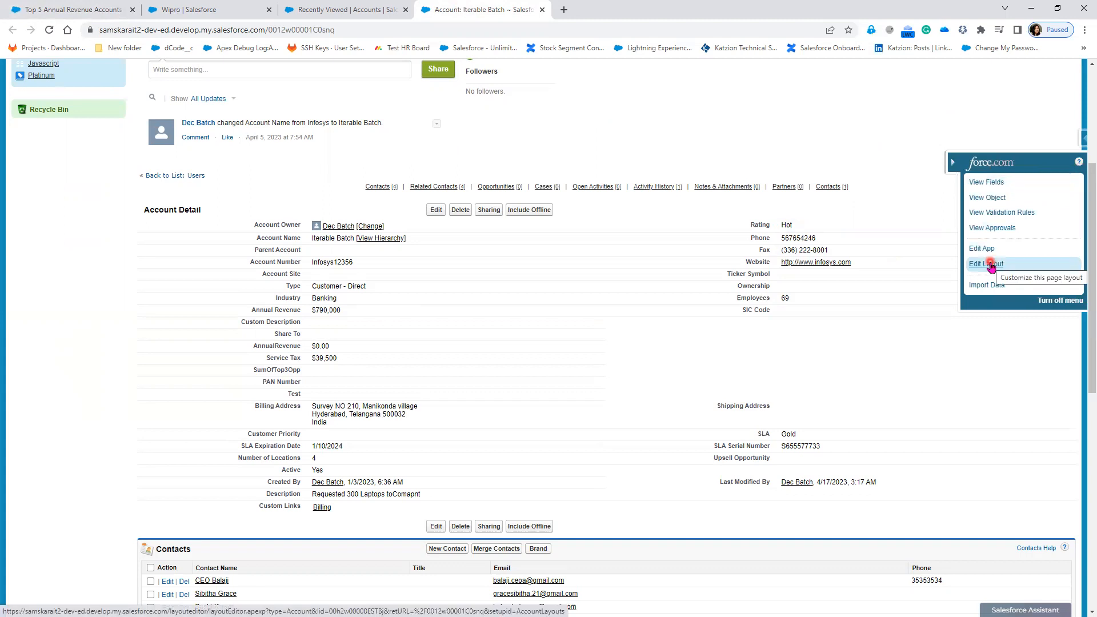
left_click(990, 265)
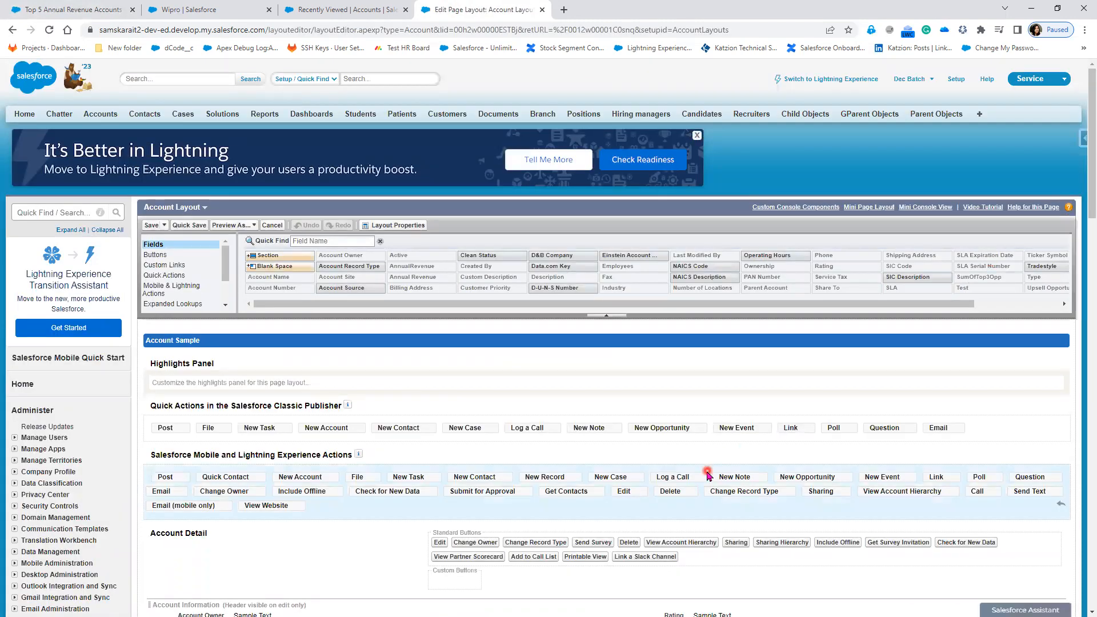
scroll(708, 476, "down", 3)
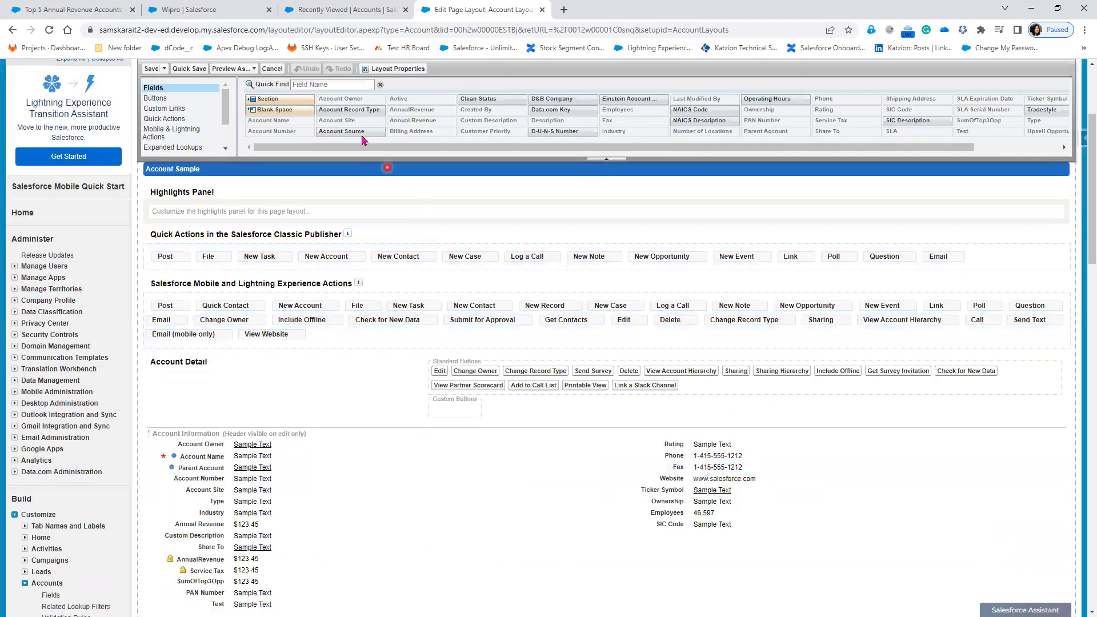
left_click_drag(358, 111, 659, 430)
left_click(177, 71)
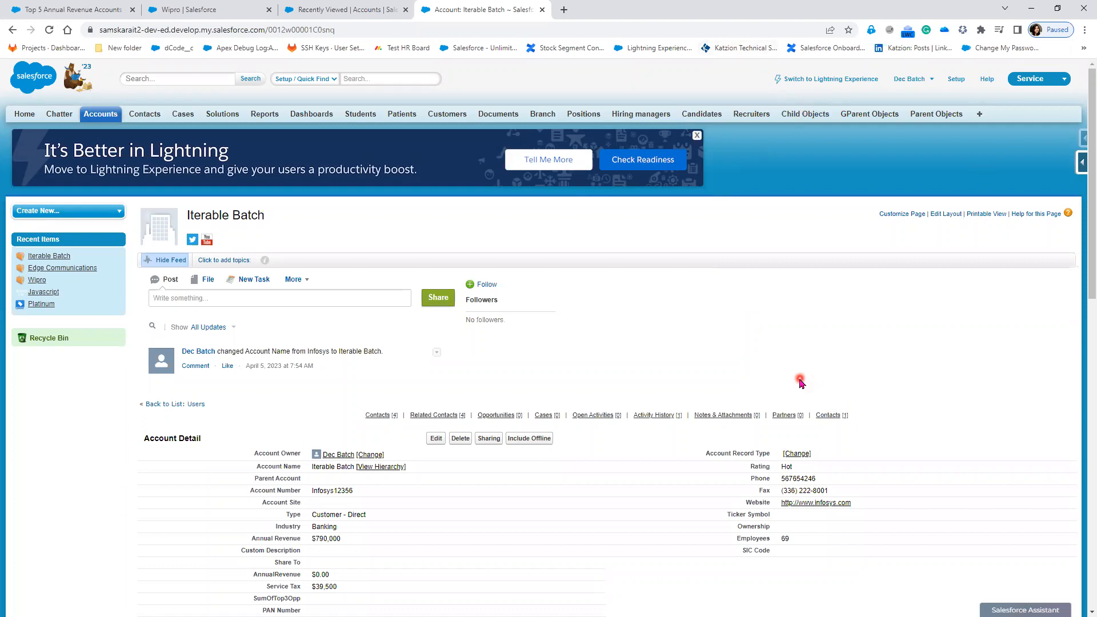
Change the Iterable Batch account's record type to Customer Account and save the record
left_click(798, 455)
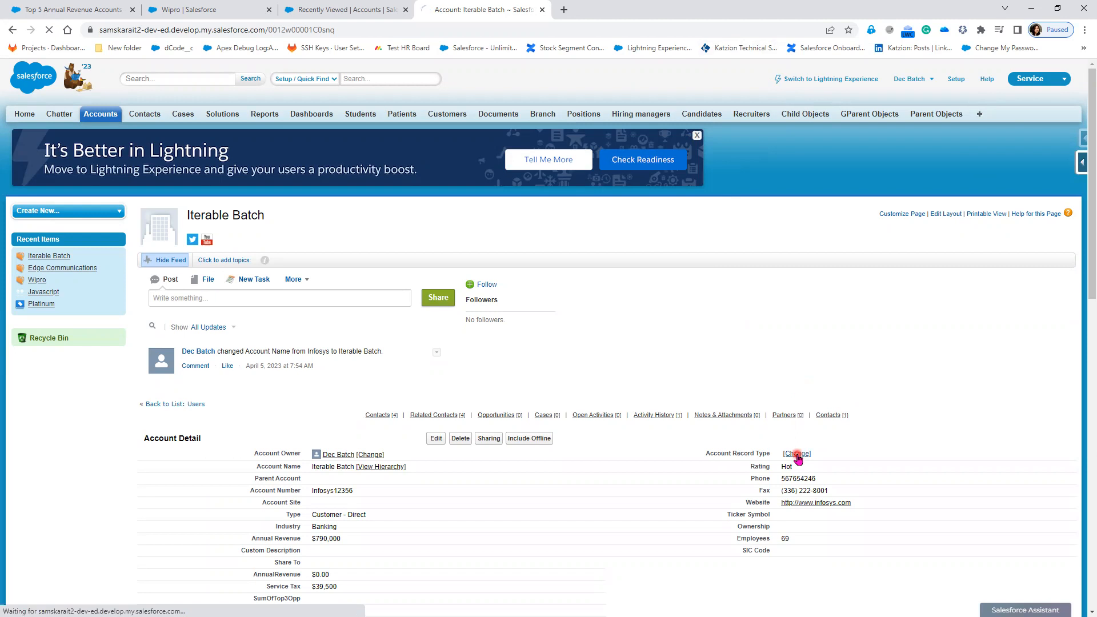
left_click(353, 330)
left_click(354, 339)
left_click(446, 360)
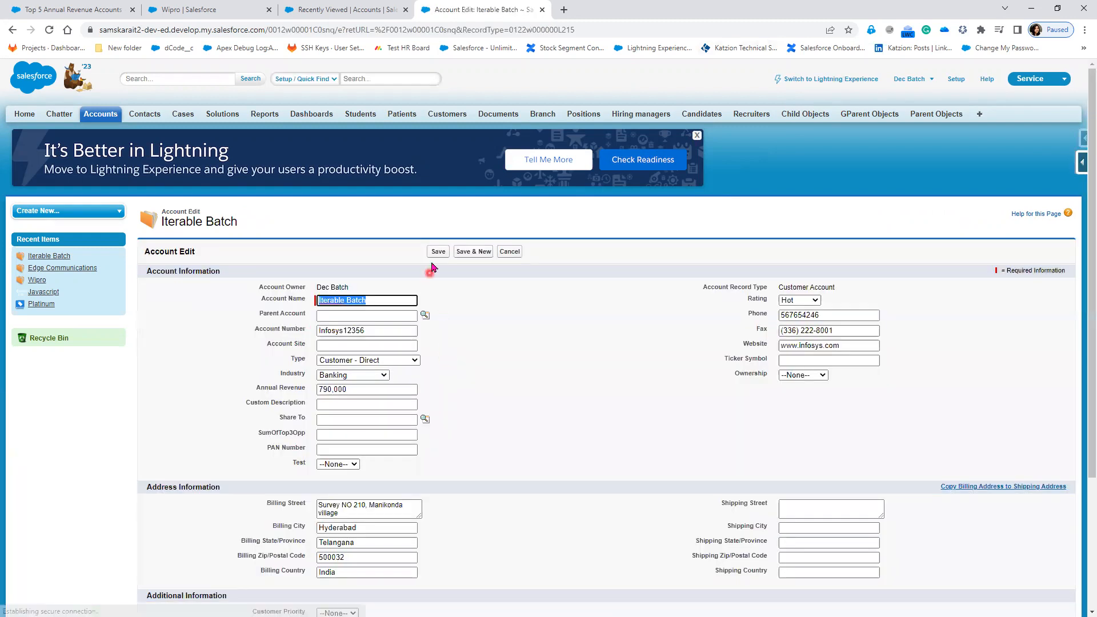
left_click(438, 253)
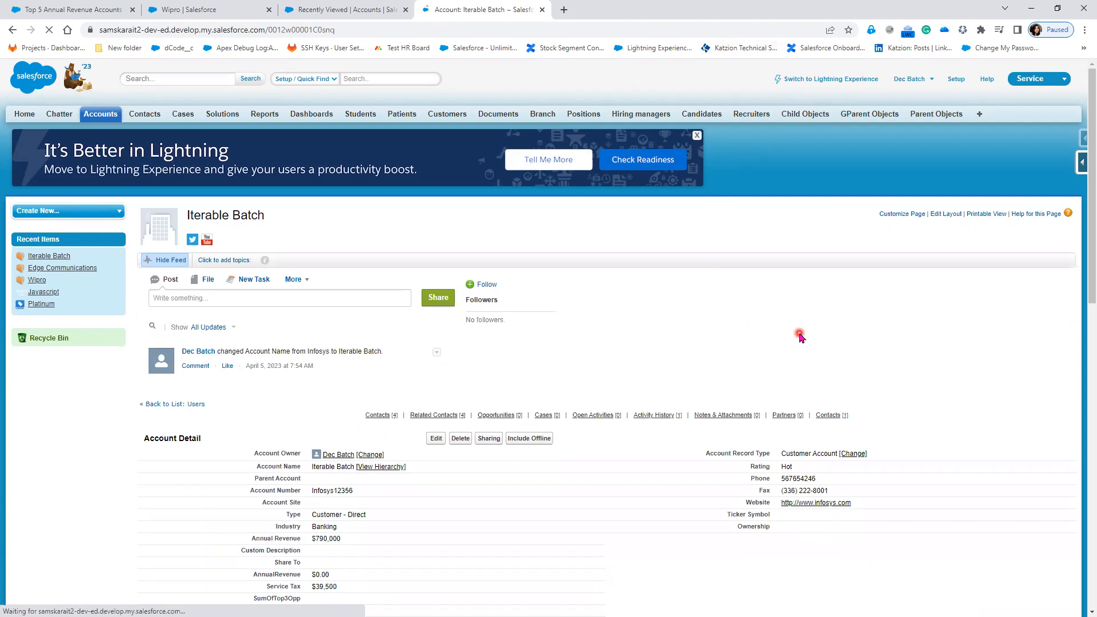
Return to the Top 5 Annual Revenue Accounts report and reload it to refresh the account record types
left_click(56, 7)
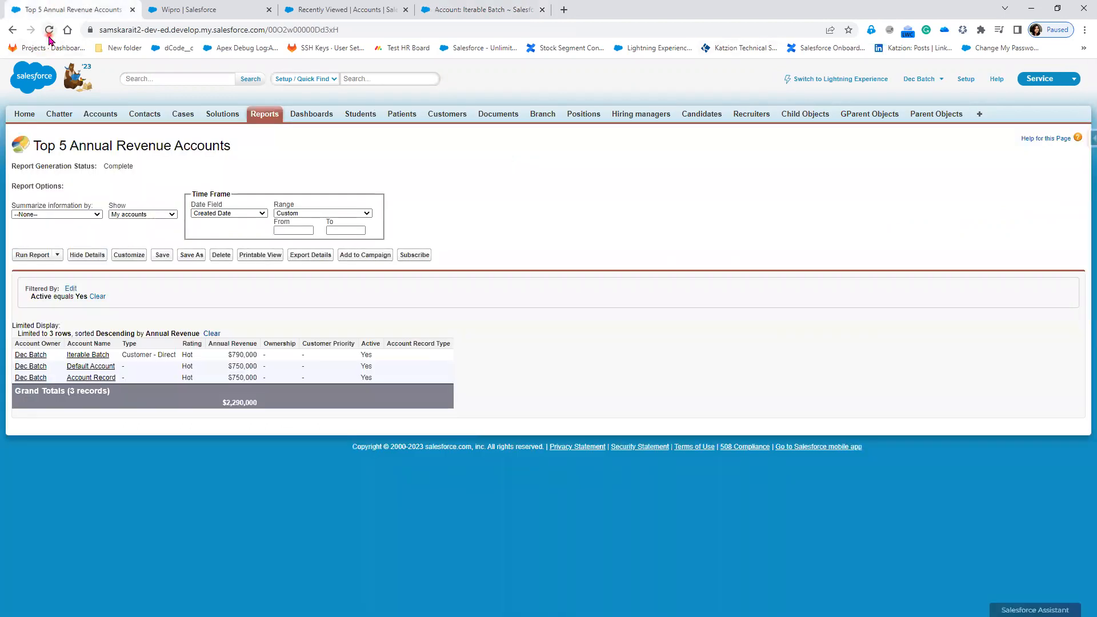
left_click(49, 30)
left_click(591, 117)
left_click(195, 8)
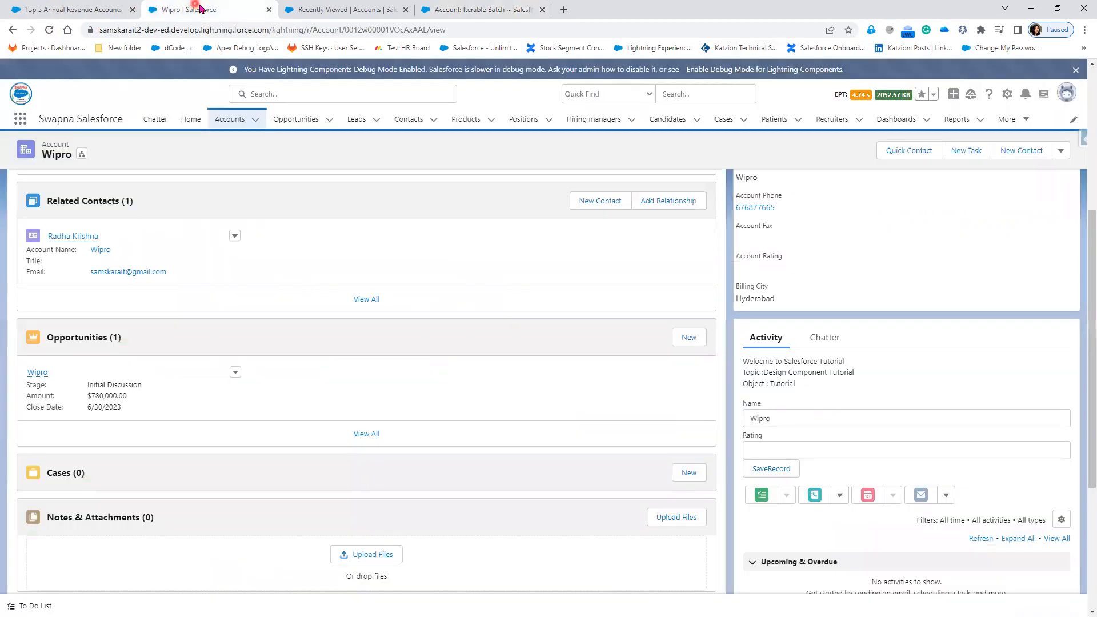
left_click(342, 10)
left_click(84, 11)
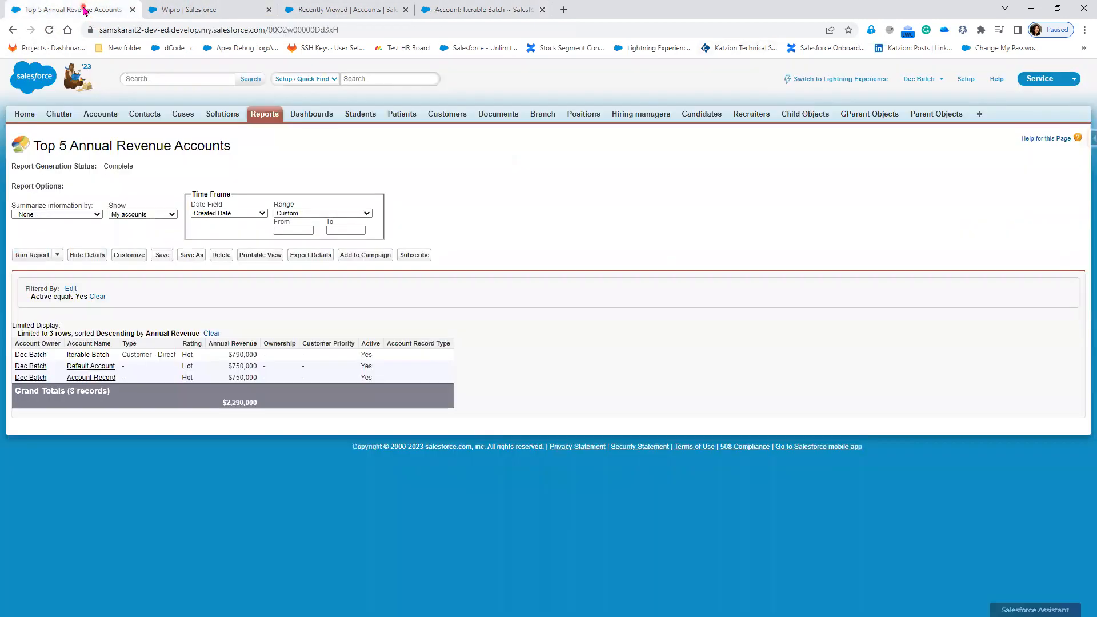
left_click(49, 29)
left_click(588, 118)
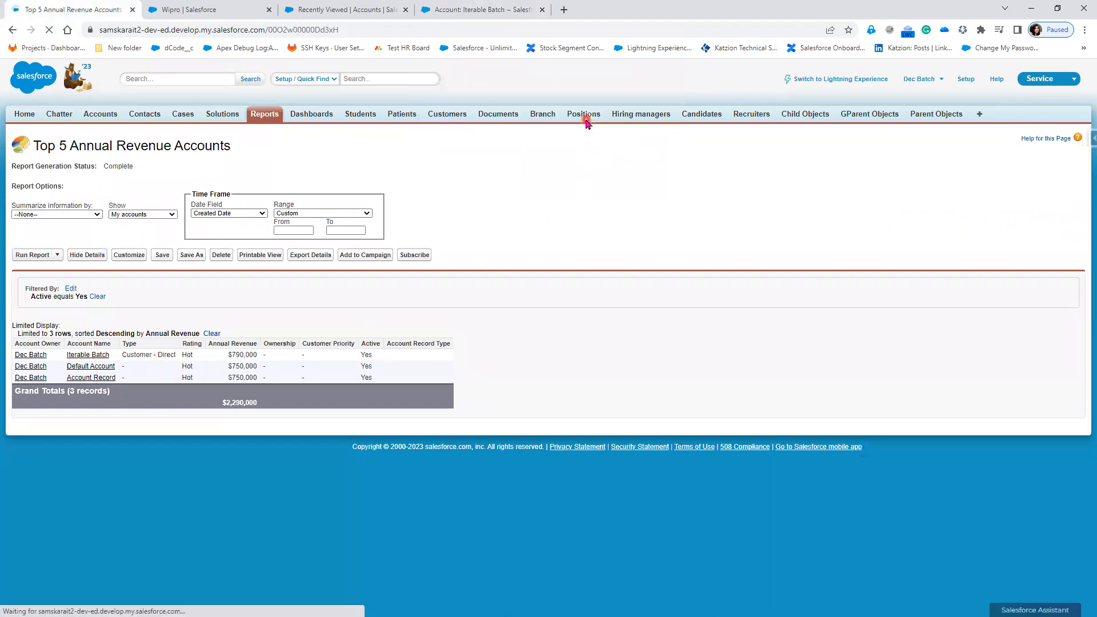
Open Default Account from the report in a separate tab and close the Iterable Batch tab
right_click(89, 372)
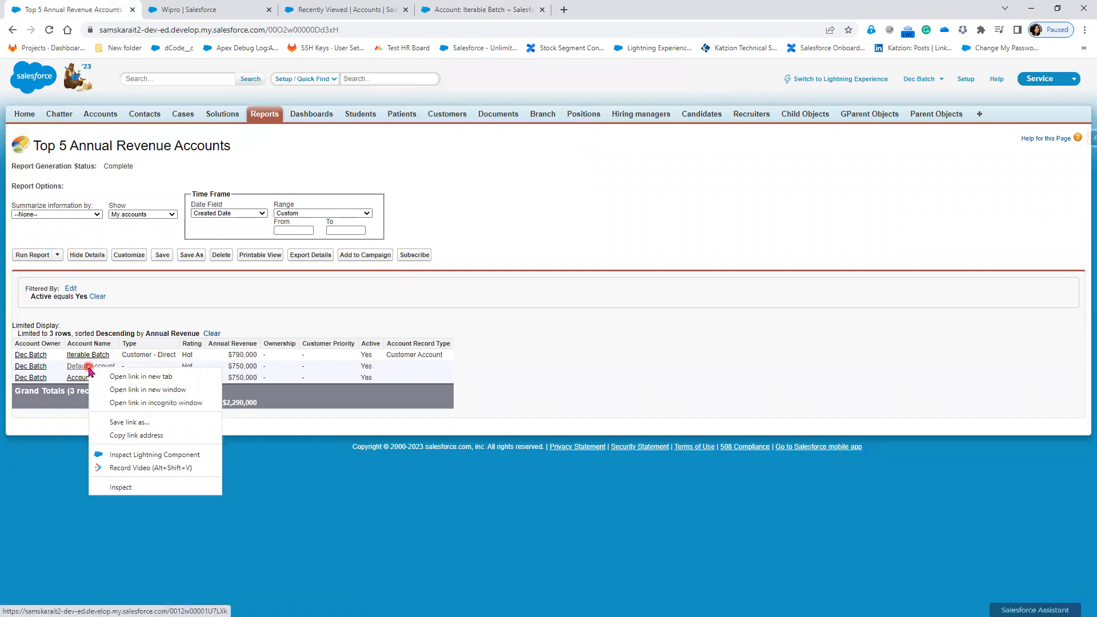
left_click(126, 379)
left_click(543, 9)
left_click(495, 11)
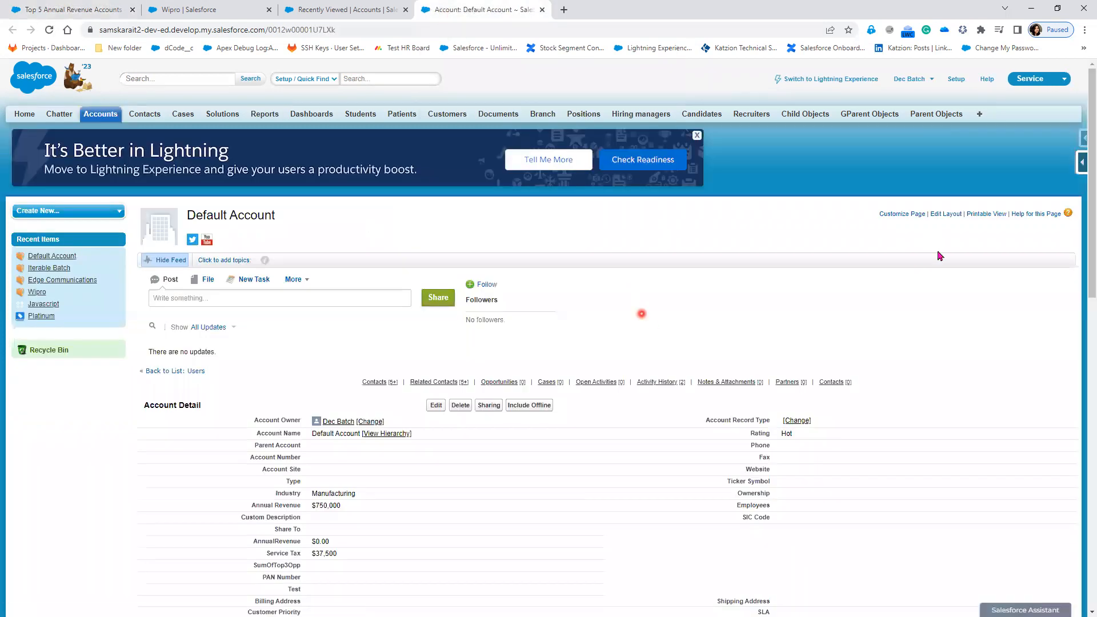
Expand the Force.com quick access menu on Default Account, open its help article, and return to the account
left_click(1082, 163)
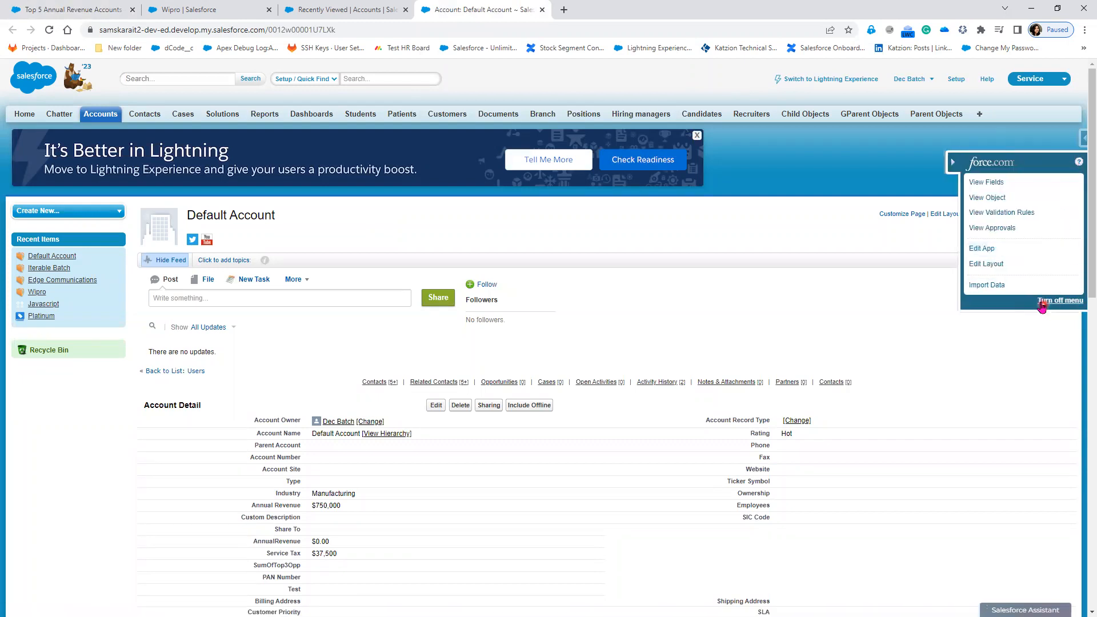
left_click(1081, 141)
left_click(1081, 142)
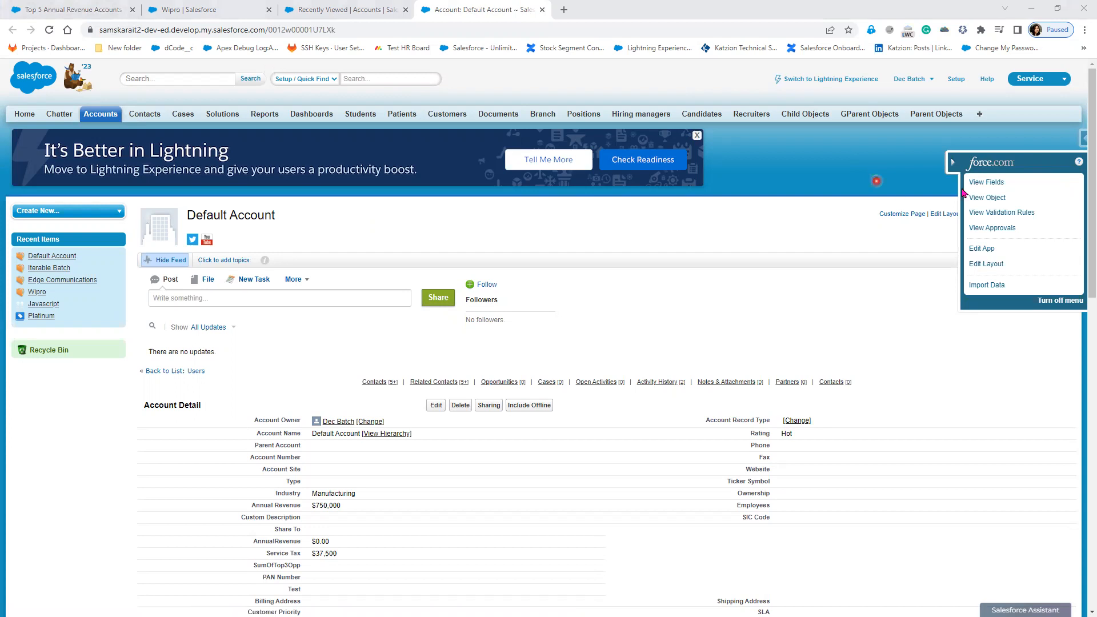
left_click(1077, 162)
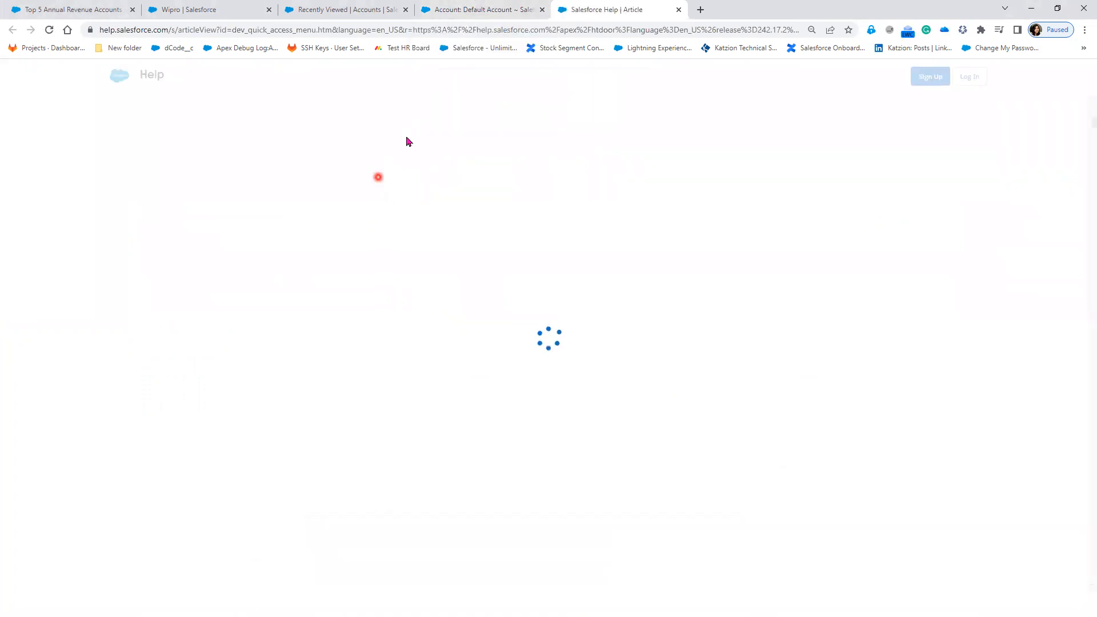
left_click(455, 10)
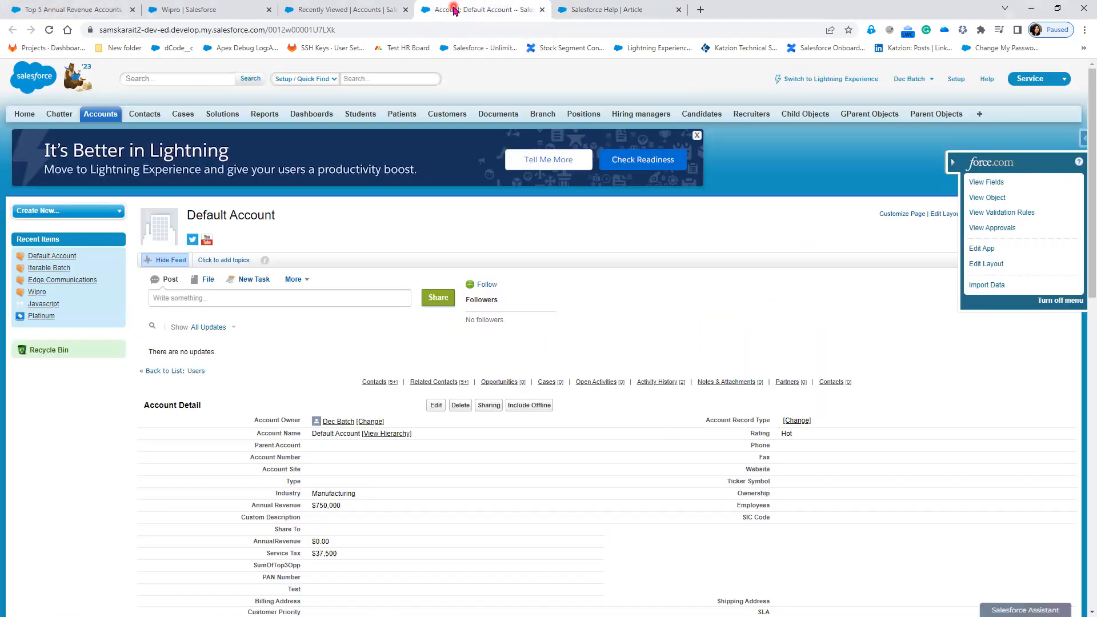
Close the help article, inspect the Account page layout opened from the Force.com quick access menu, and return to Default Account
left_click(967, 183)
left_click(678, 10)
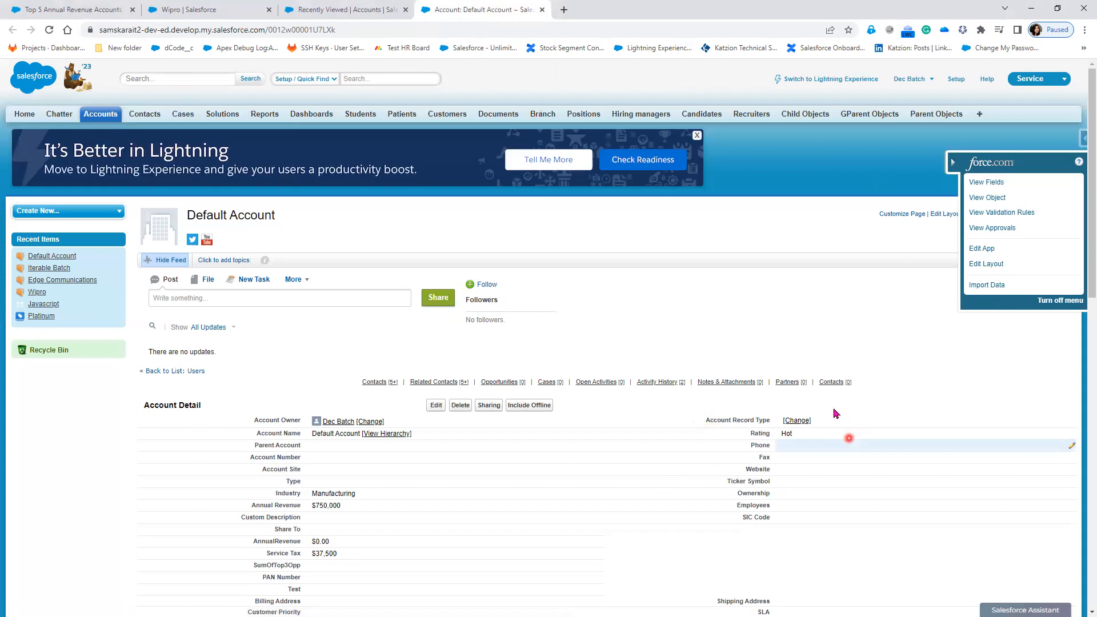
left_click(990, 266)
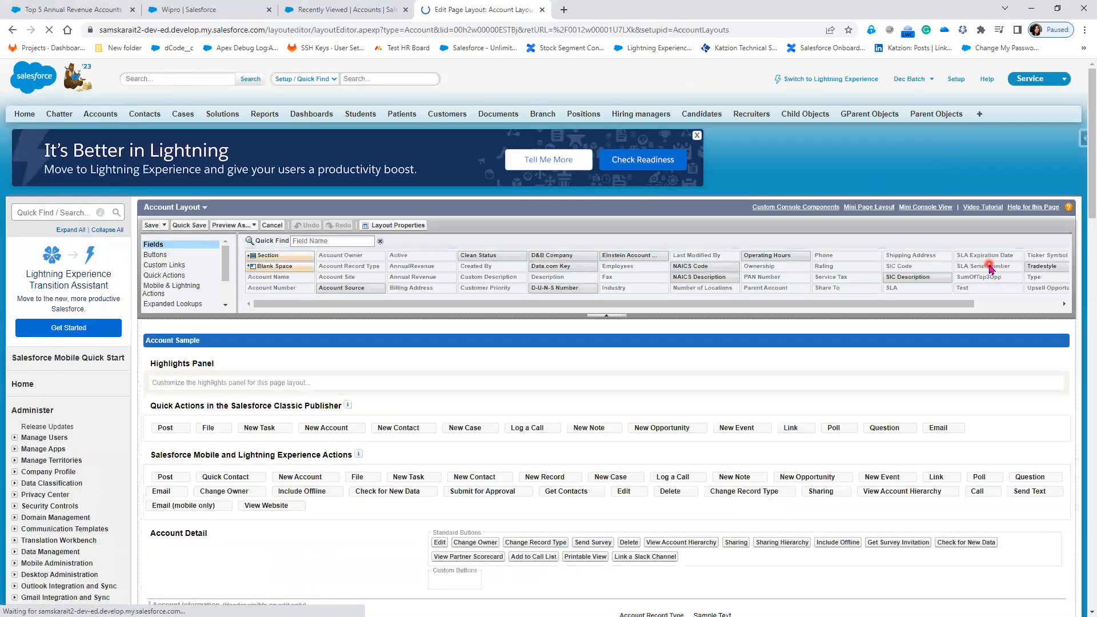
scroll(579, 474, "down", 2)
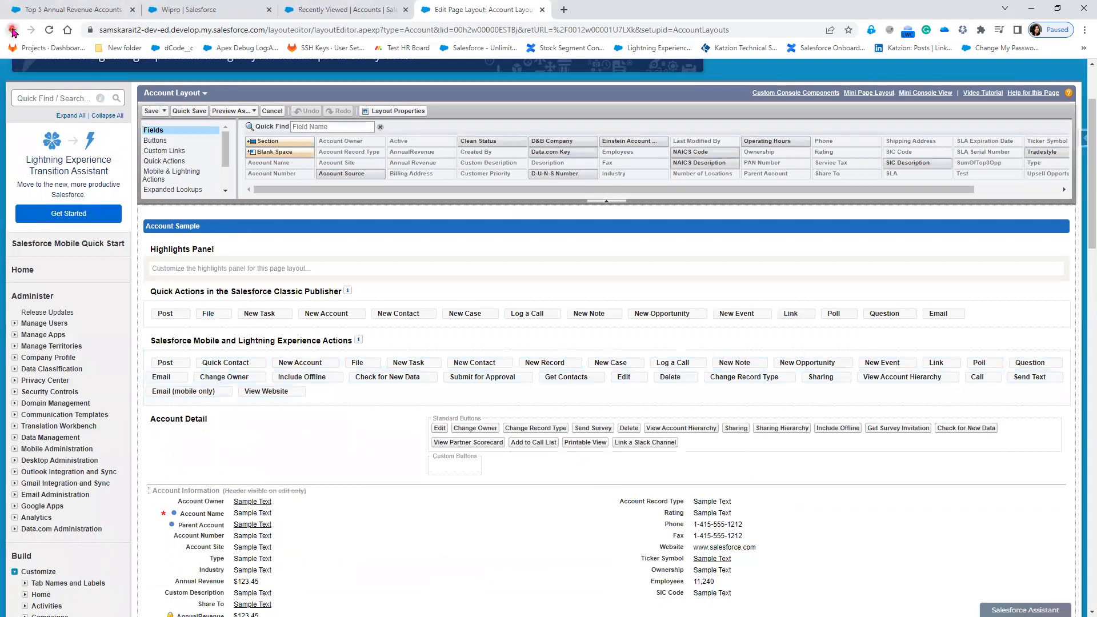
left_click(12, 29)
Change Default Account's record type to Partner Account and save the record
left_click(804, 423)
left_click(362, 332)
left_click(357, 351)
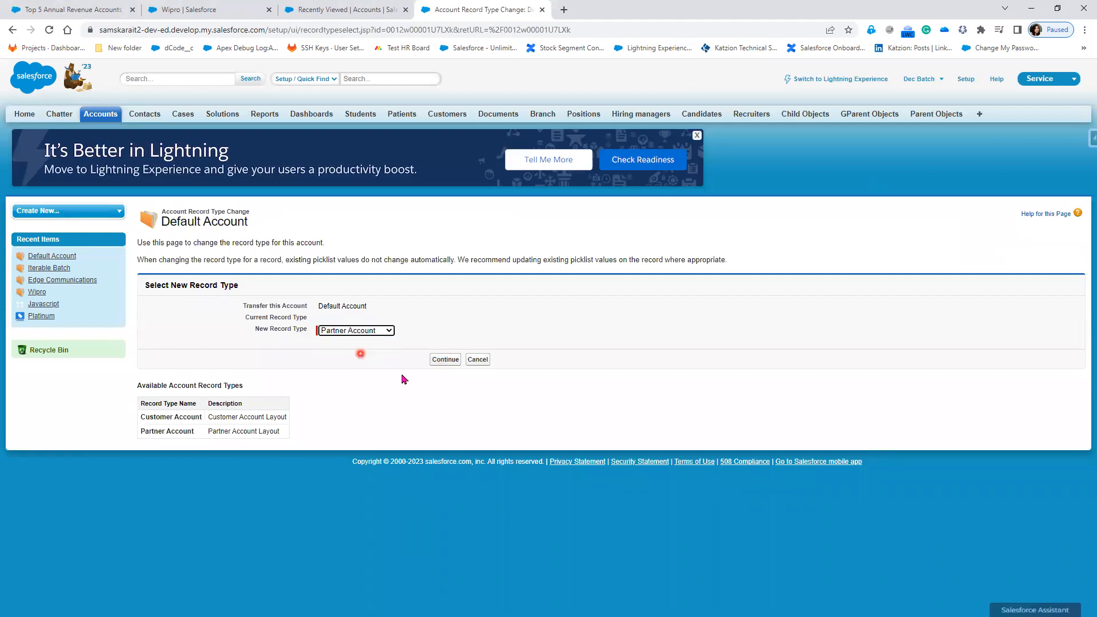
left_click(446, 360)
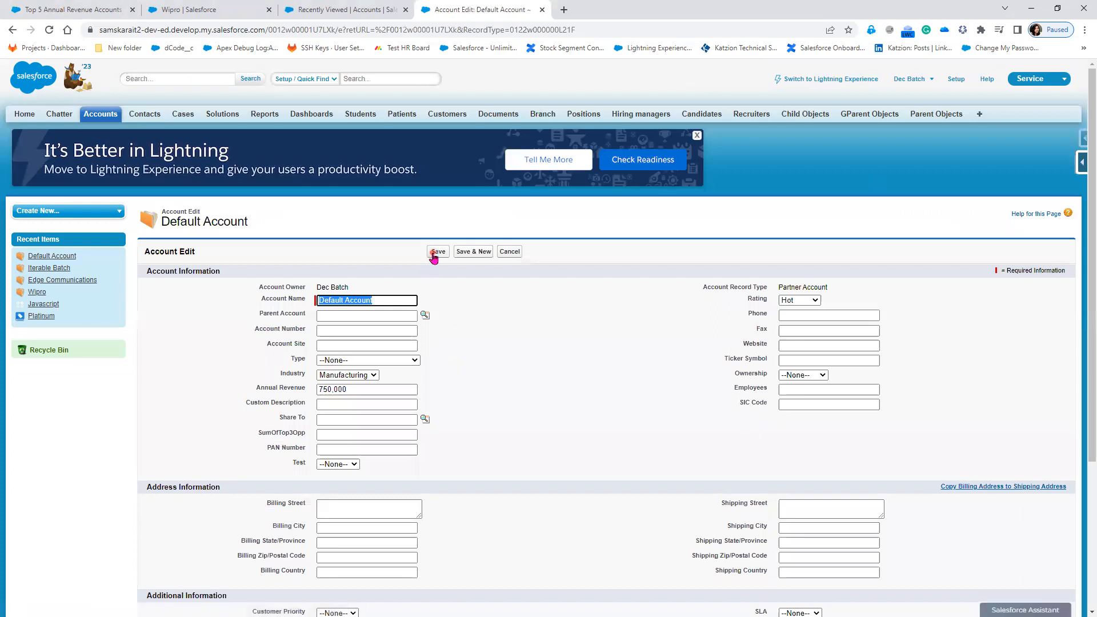
left_click(436, 253)
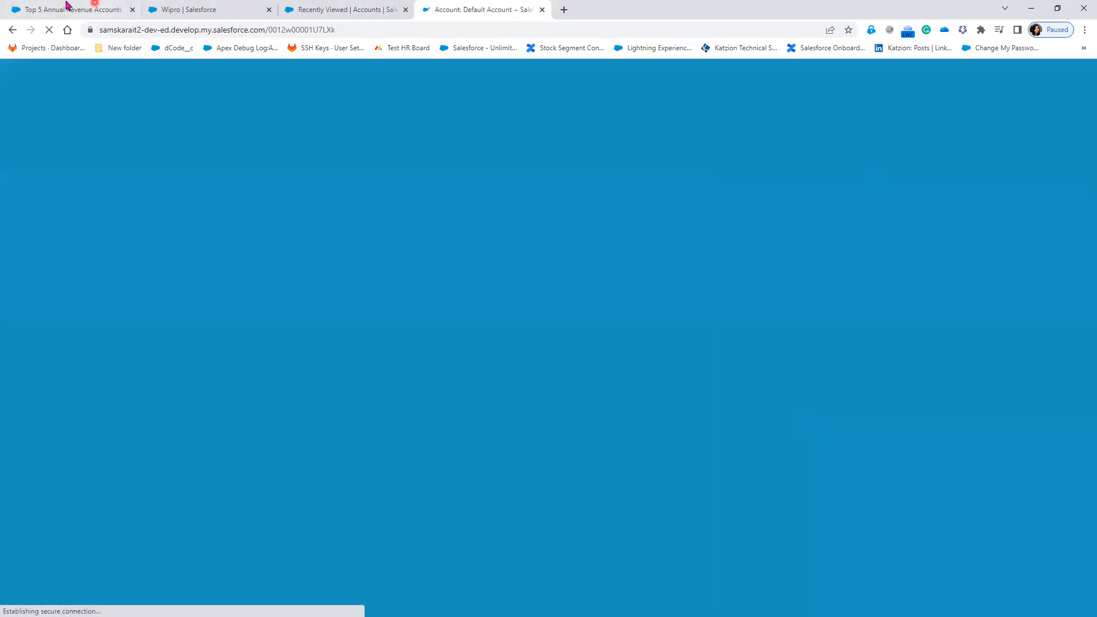
Go back to the Top 5 Annual Revenue Accounts report and reload it to update Default Account's record type
left_click(67, 6)
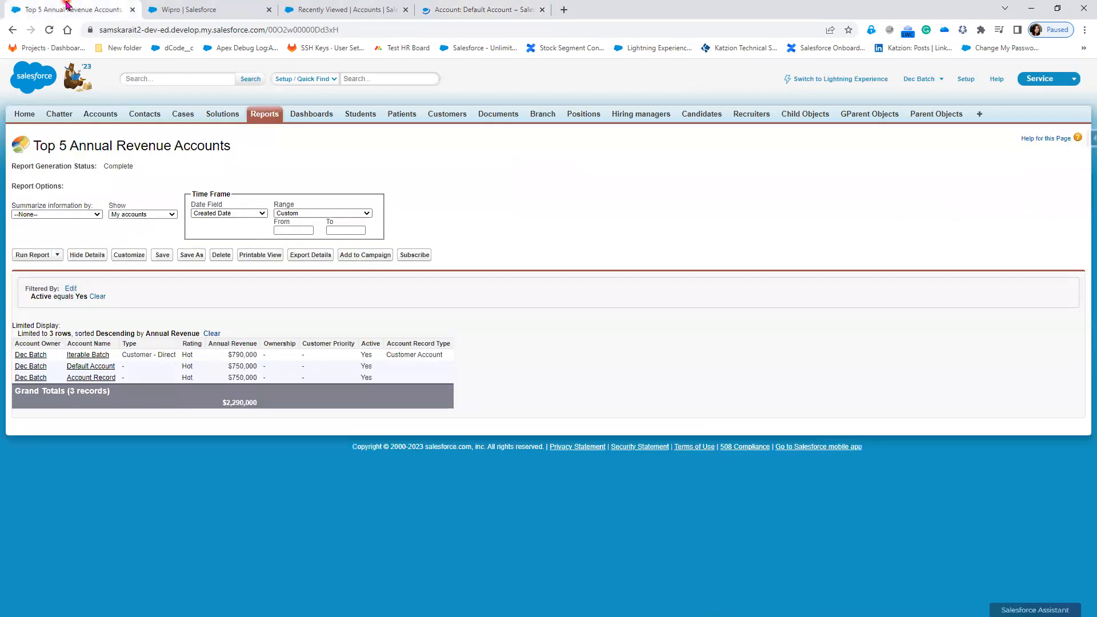
left_click(50, 32)
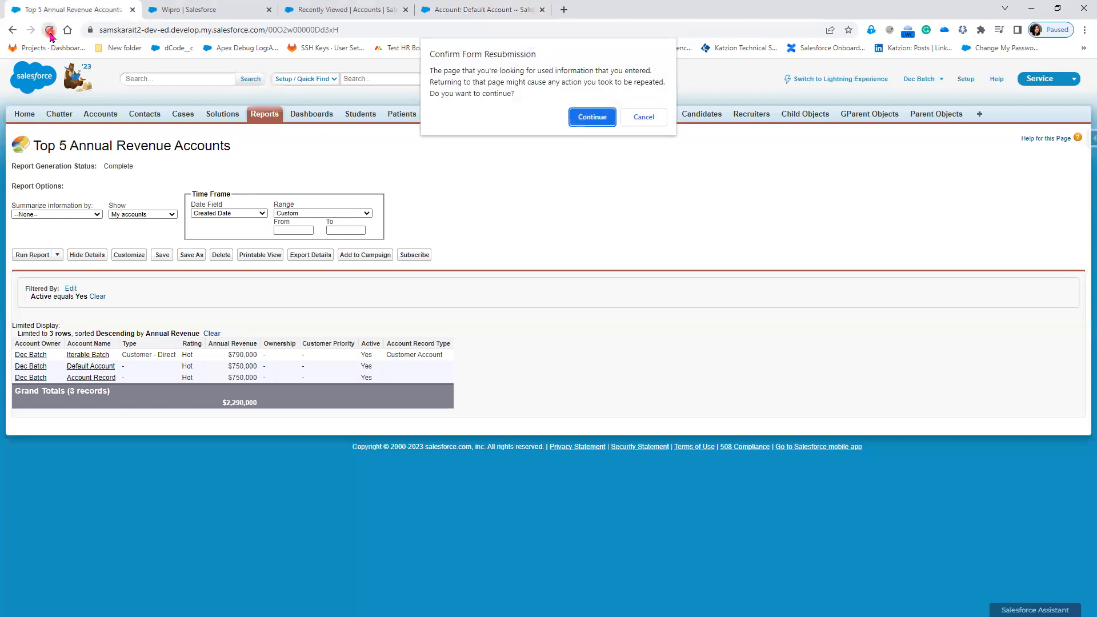
left_click(599, 118)
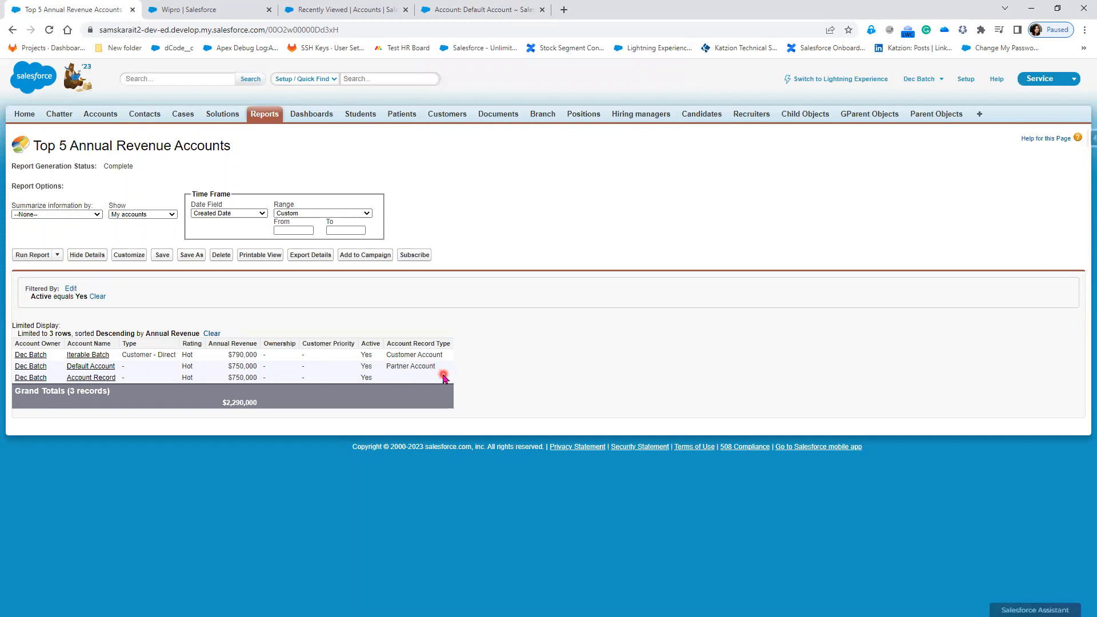
Open the Account Record account from the report in a separate tab and close the Wipro and Default Account tabs
right_click(96, 380)
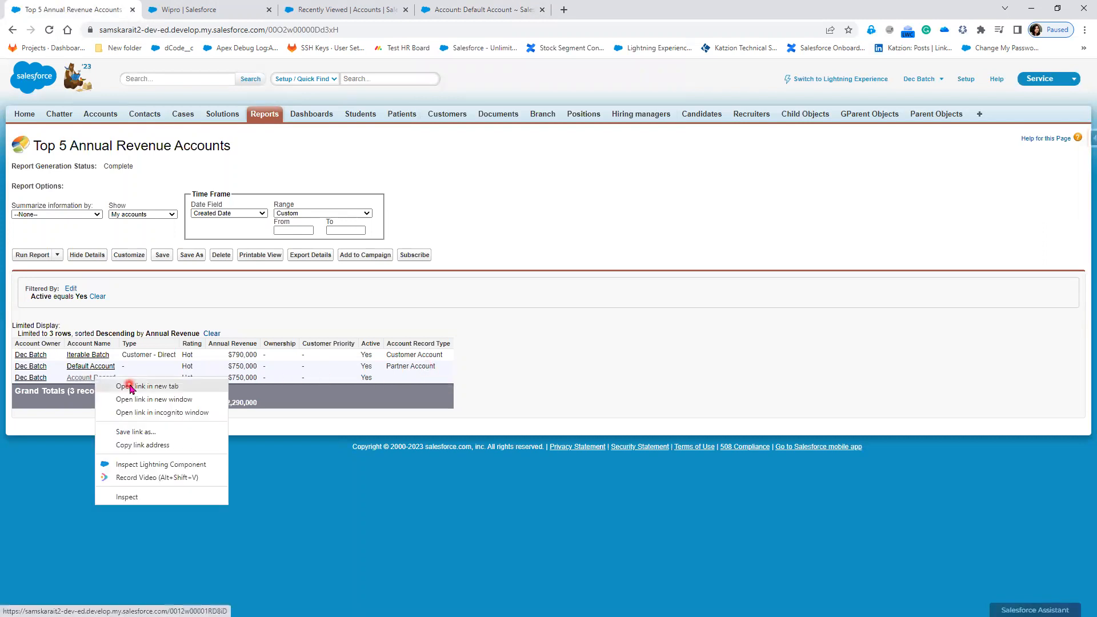
left_click(131, 387)
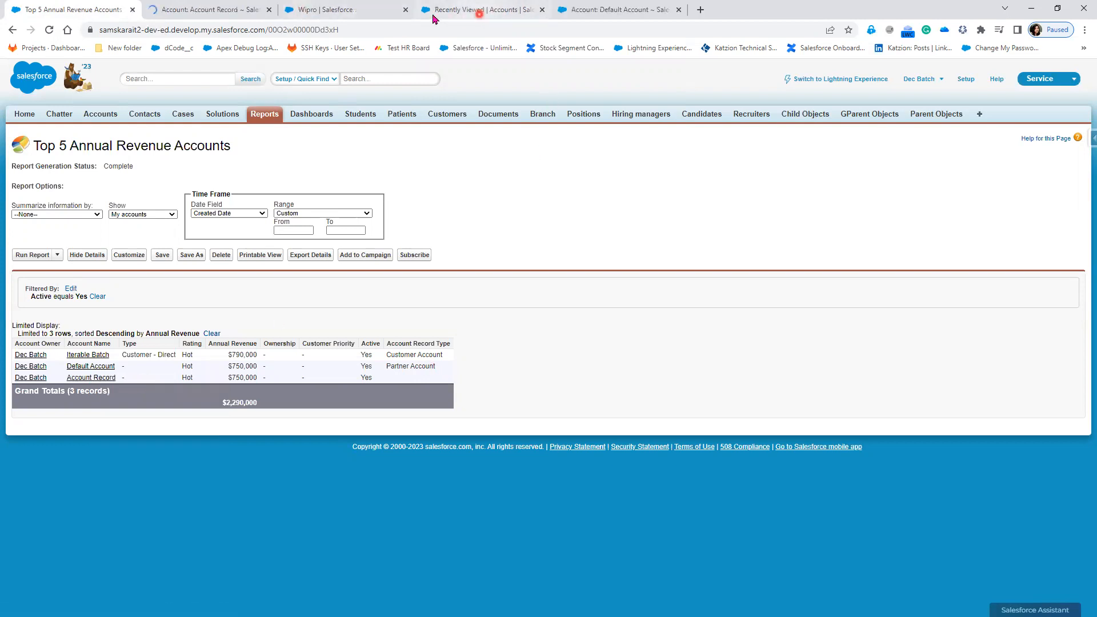
left_click(406, 10)
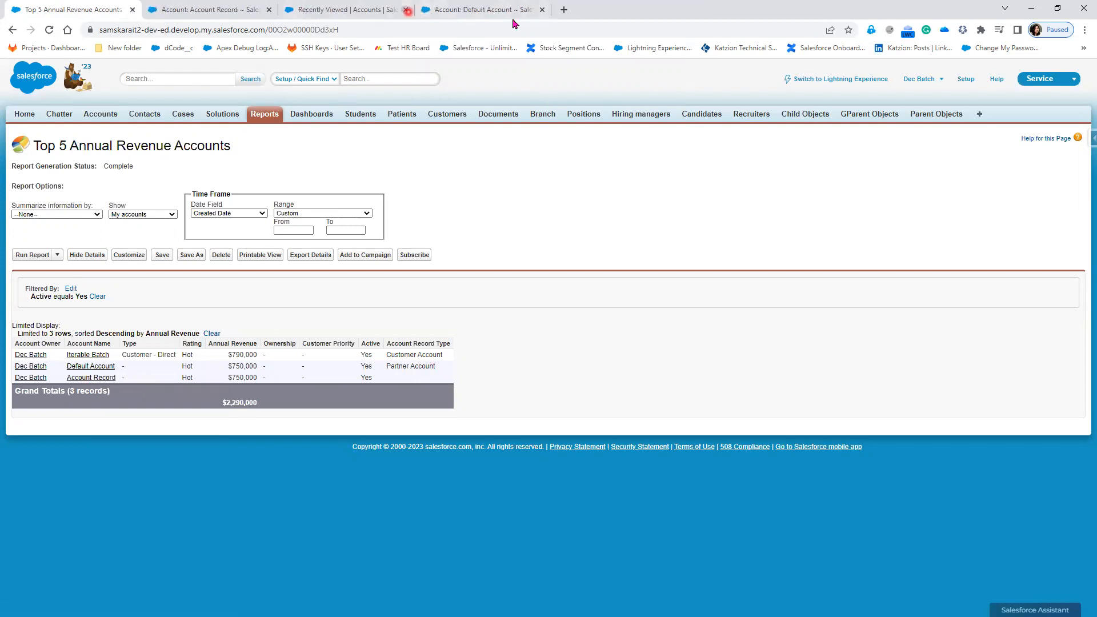
left_click(542, 11)
left_click(217, 14)
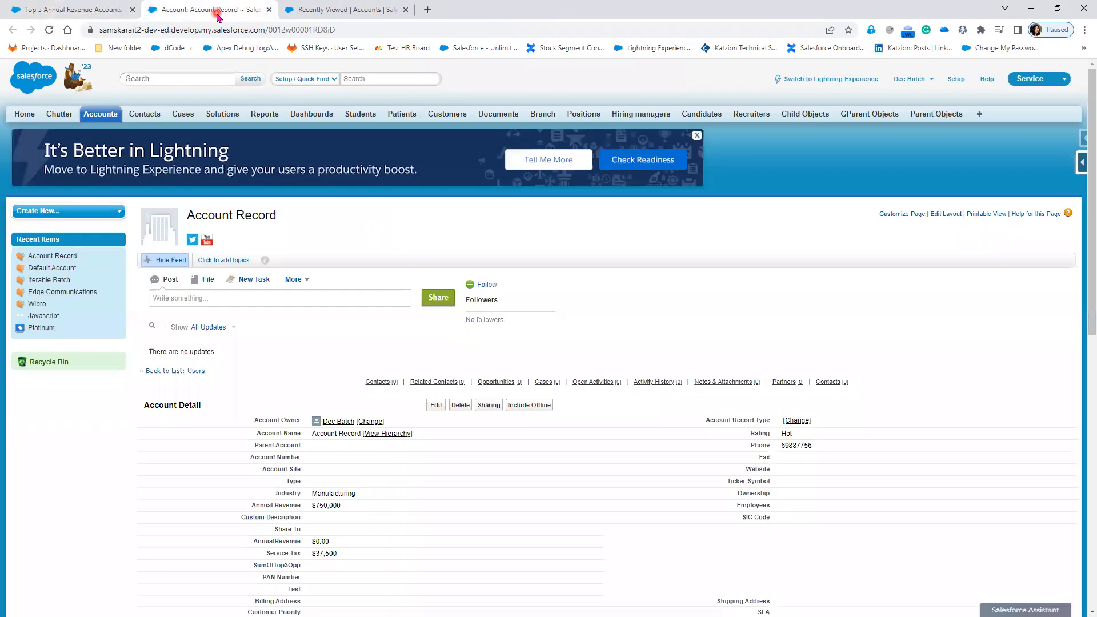
Change the Account Record account's record type to Customer Account and save the record
left_click(796, 423)
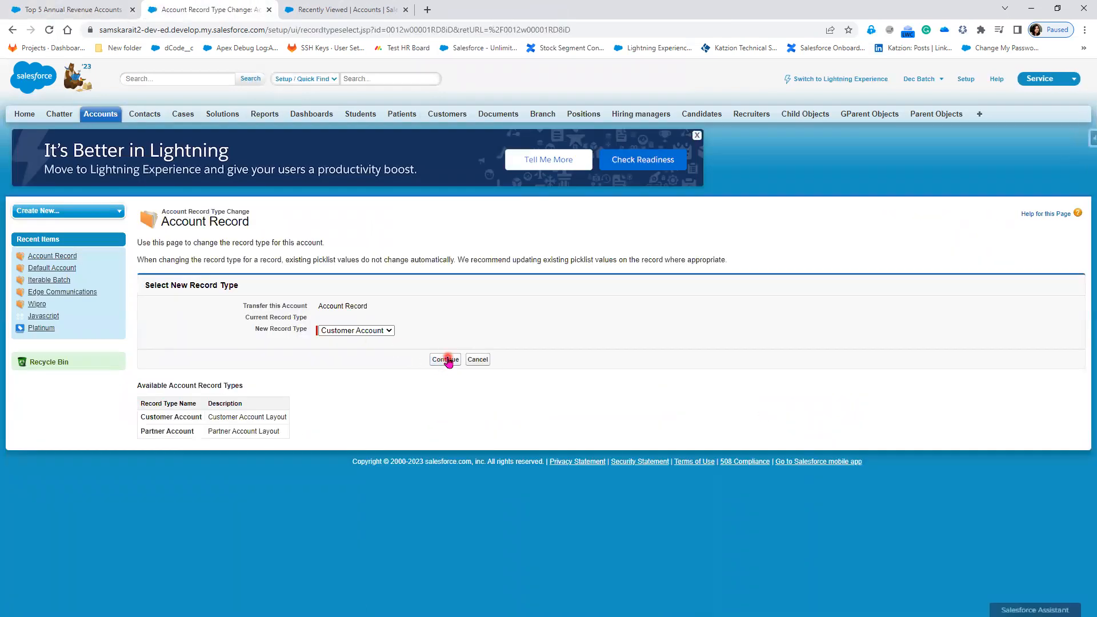
left_click(446, 359)
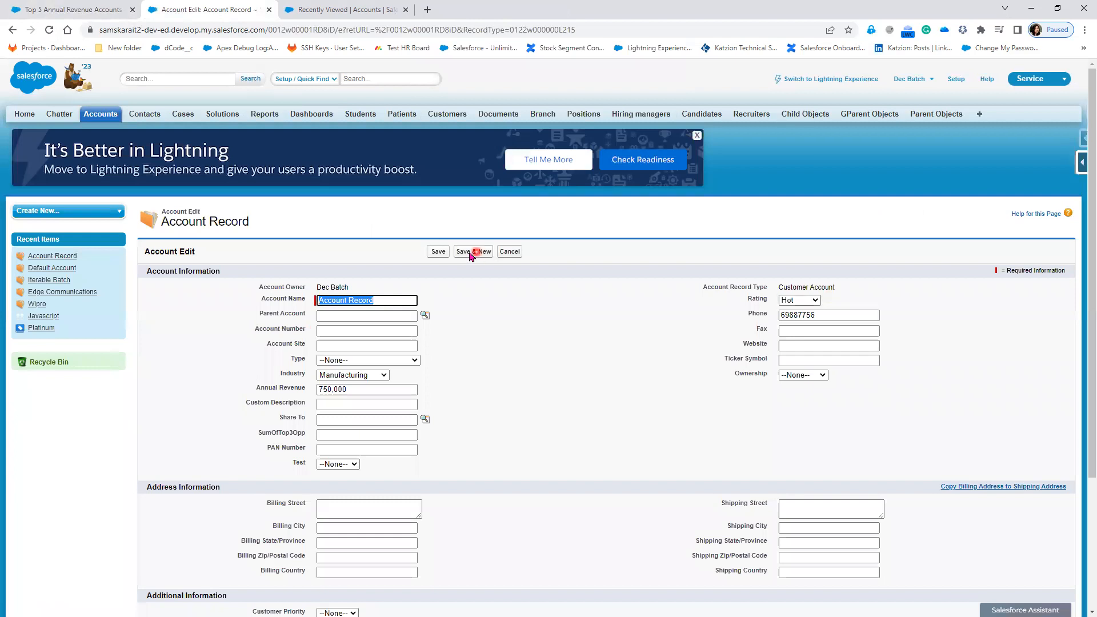
left_click(439, 252)
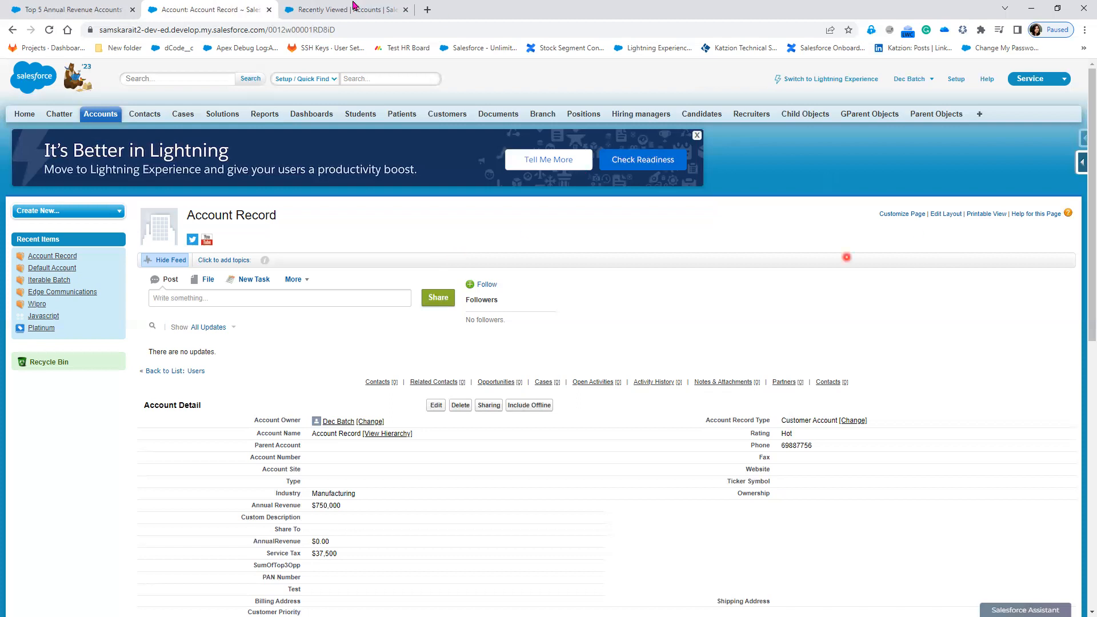
Reload the Top 5 Annual Revenue Accounts report with the updated record types and open its save form
left_click(54, 8)
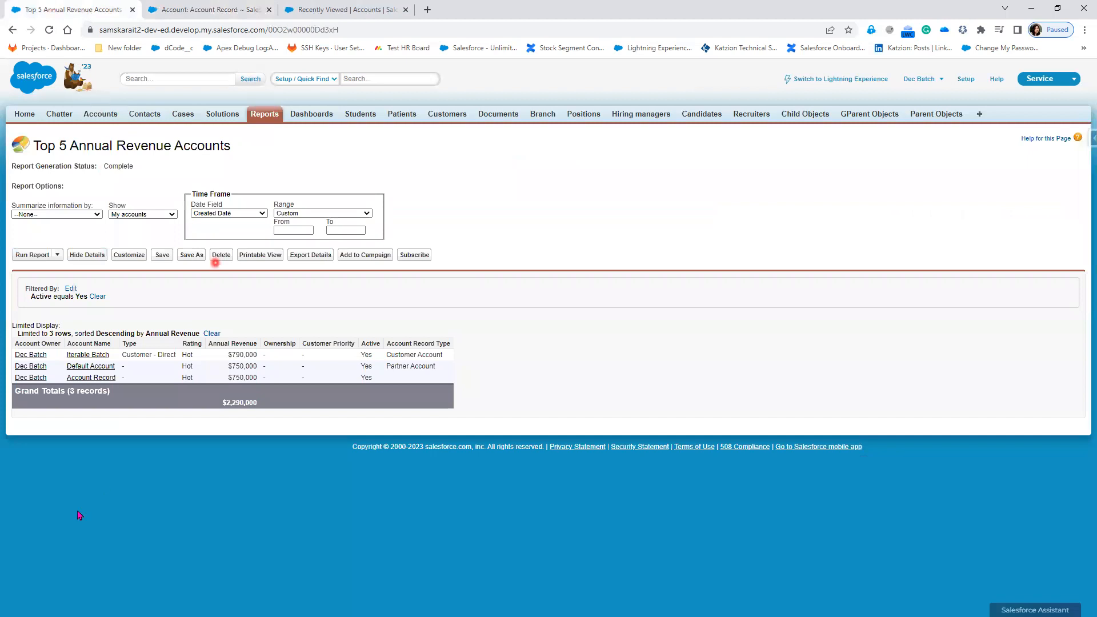
left_click(49, 29)
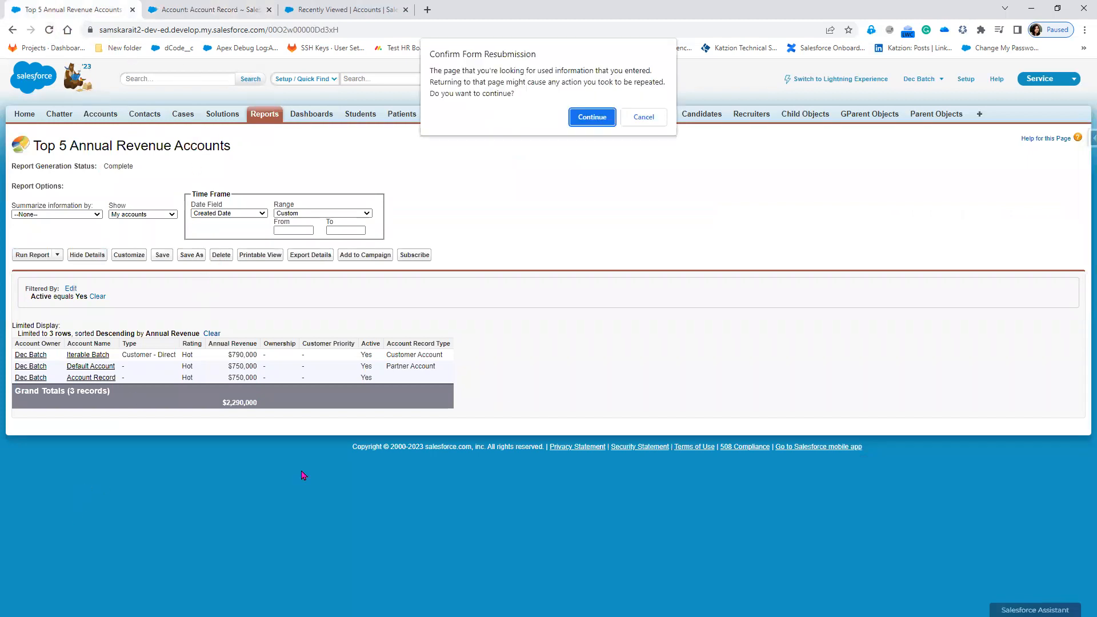
left_click(593, 120)
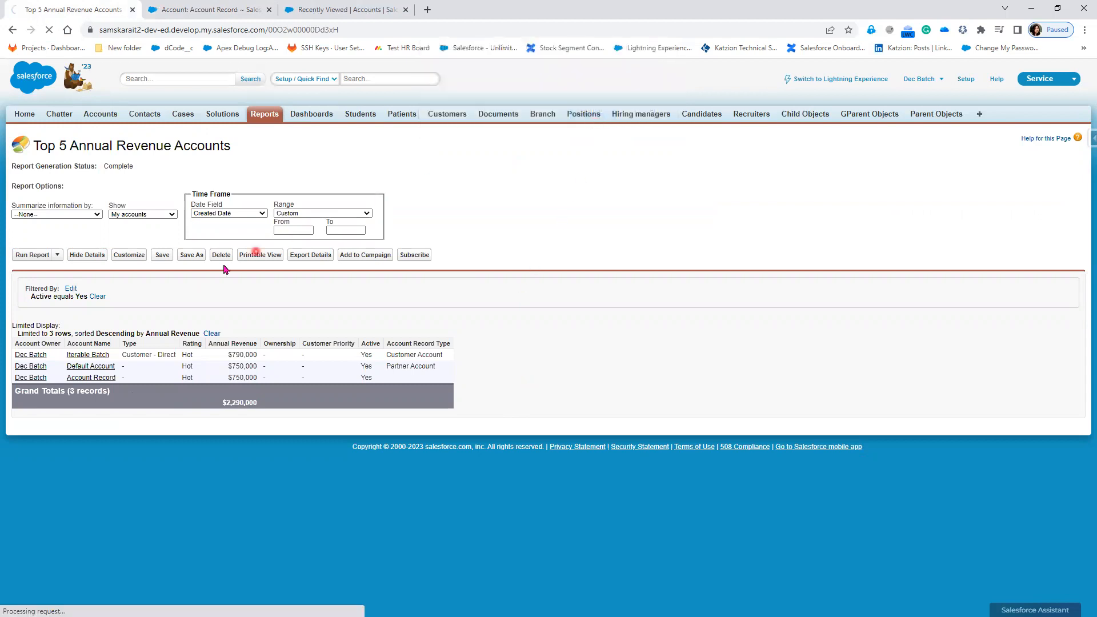
left_click(162, 255)
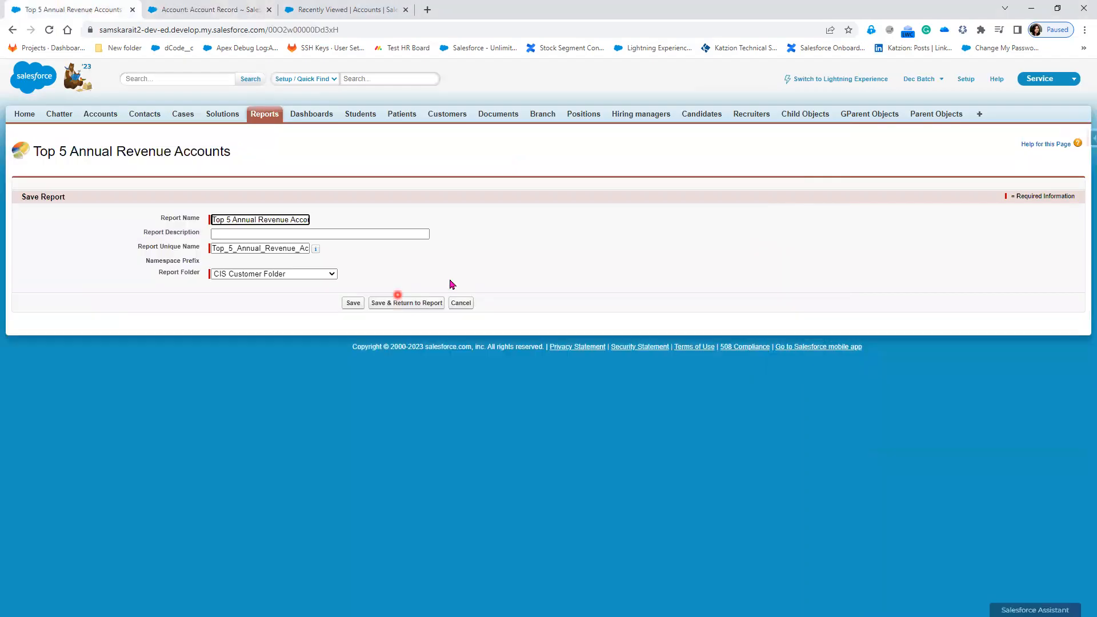
Save the Top 5 Annual Revenue Accounts report in CIS Customer Folder and return to the report
left_click(393, 303)
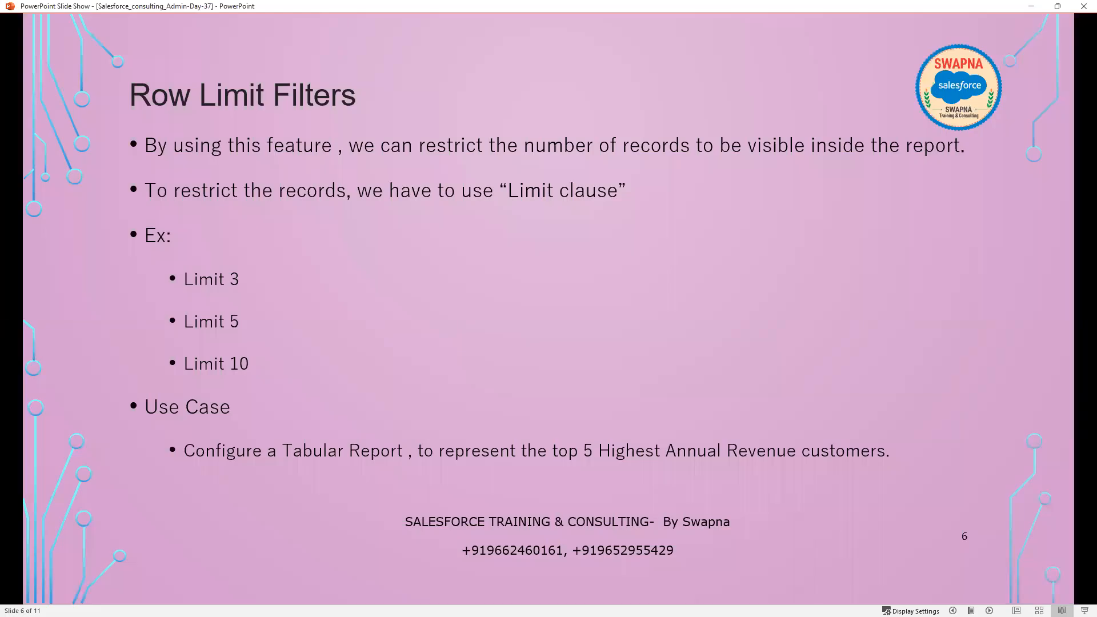
Advance the PowerPoint slide show to the Summary Report slide, and switch back to the Salesforce report
key("Right")
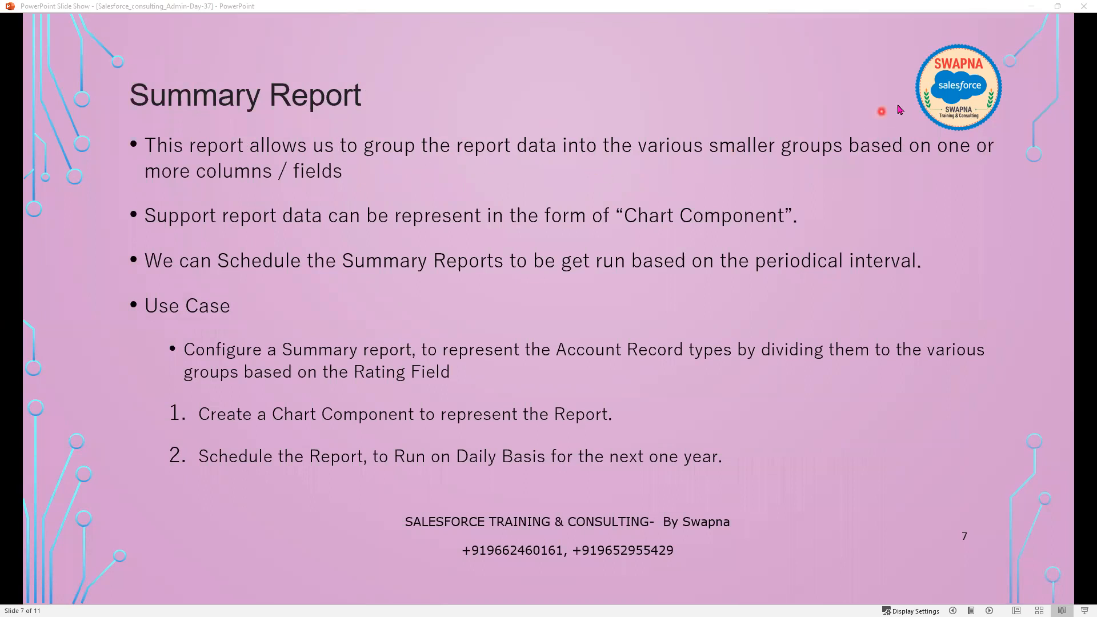
left_click(1034, 7)
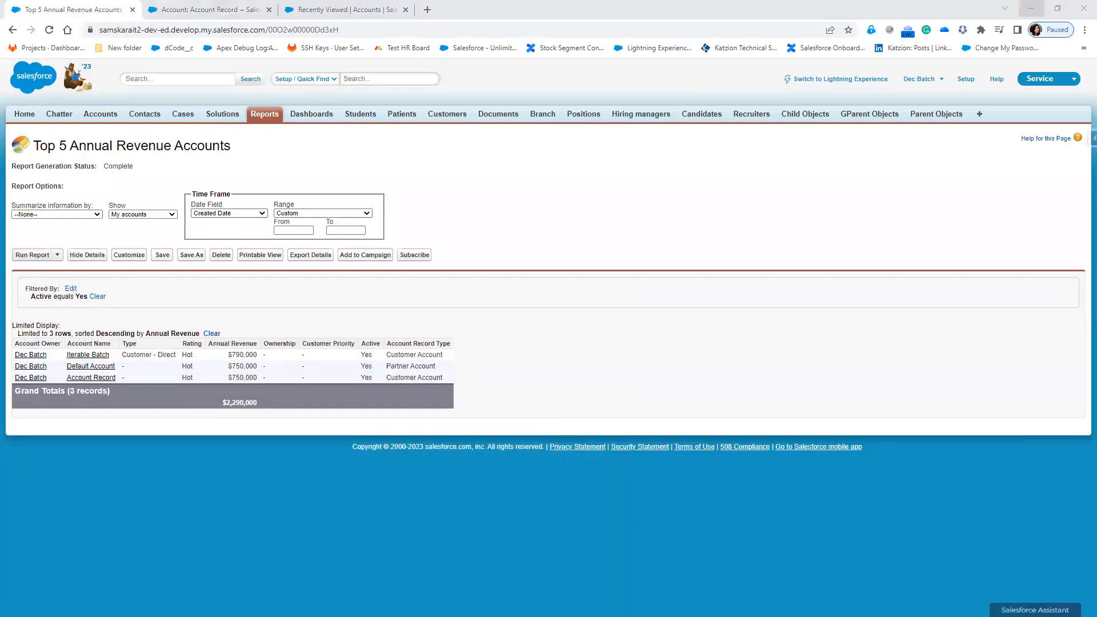
Write an on-screen text annotation reading "10,000 Records", "Rating : warm", "Hot" and "Cold" on separate lines beside the report options
left_click(680, 222)
type("10")
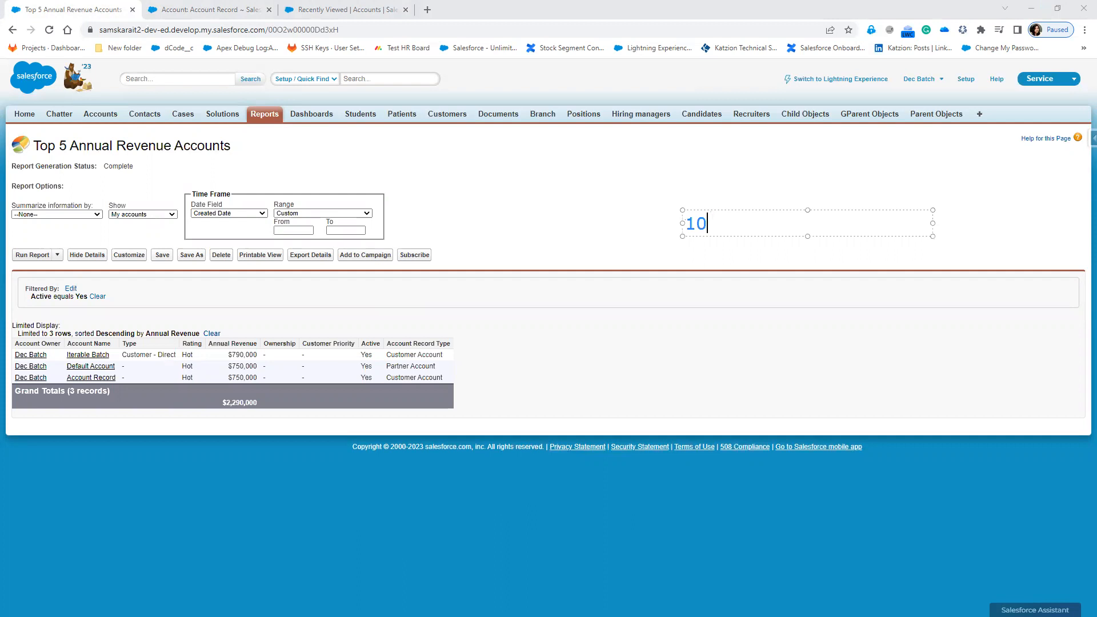
type(",000 Records")
key("Return")
key("Return")
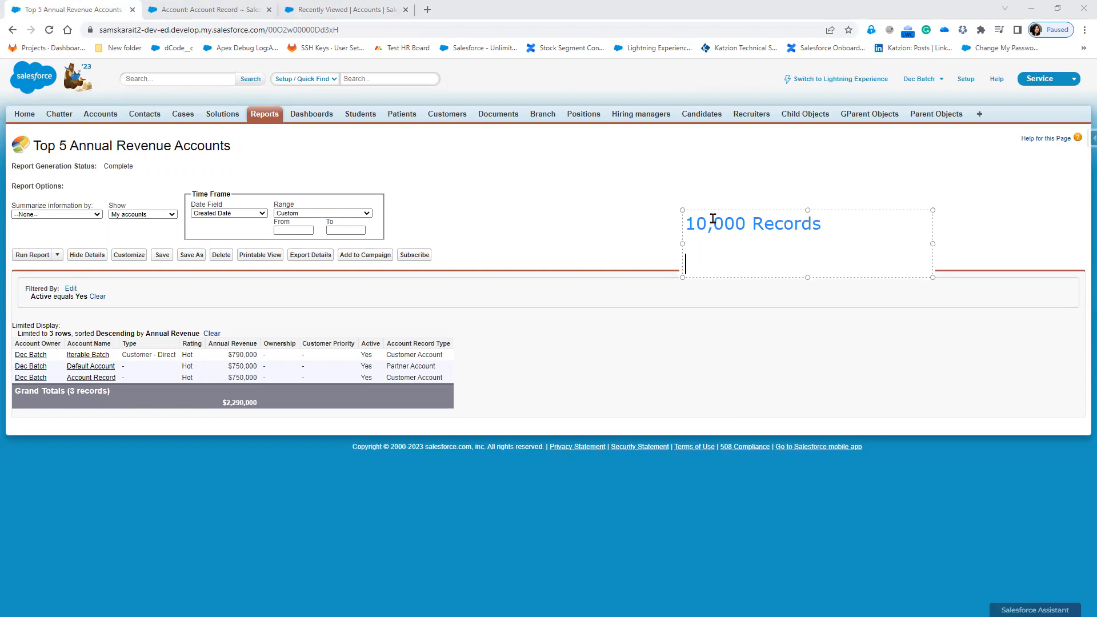
type("Rating : warm")
key("Return")
type("Hot")
key("Return")
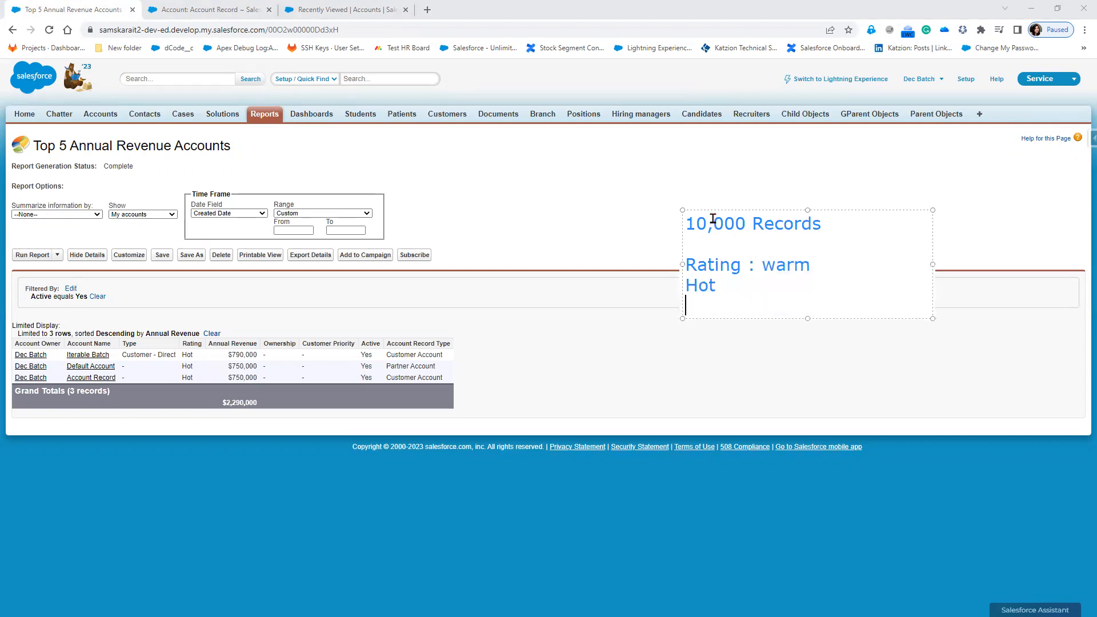
type("Cold")
key("Return")
key("Escape")
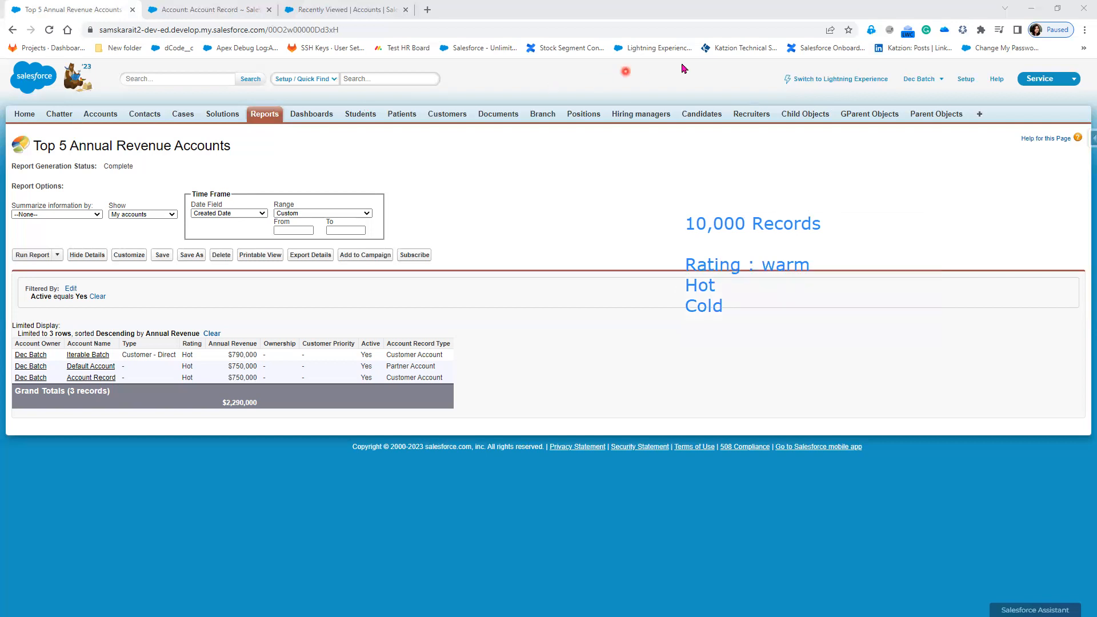
Switch the org from Salesforce Classic to Lightning Experience
left_click(844, 84)
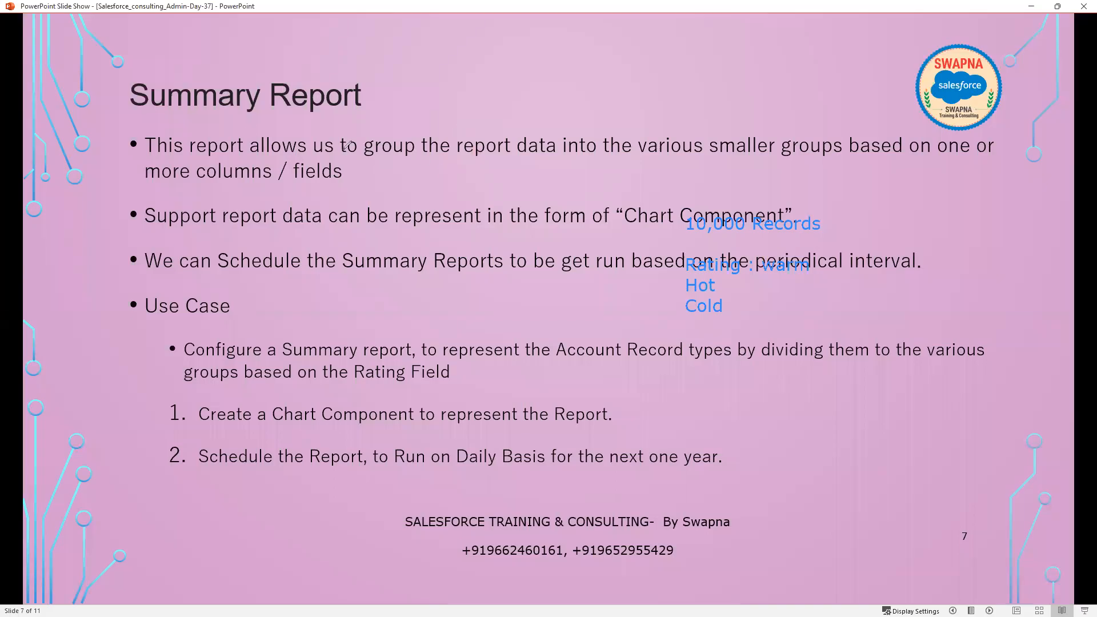
Underline the slide's first bullet about grouping report data by one or more columns, and clear all on-screen annotations
left_click_drag(355, 161, 577, 162)
left_click_drag(654, 156, 758, 155)
left_click_drag(827, 159, 842, 159)
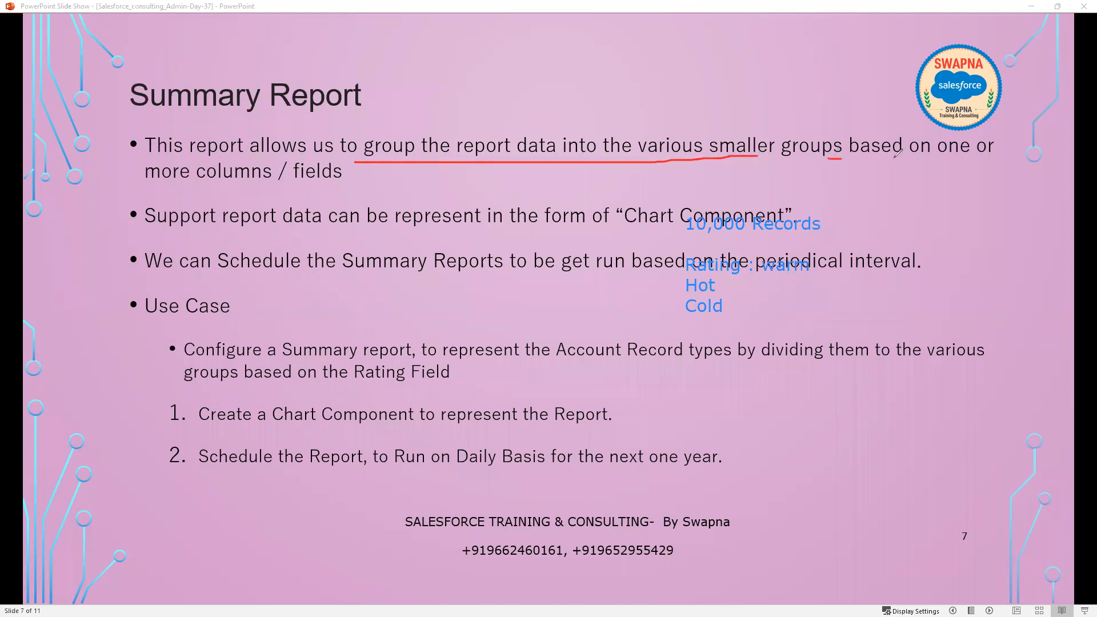
left_click_drag(139, 185, 364, 190)
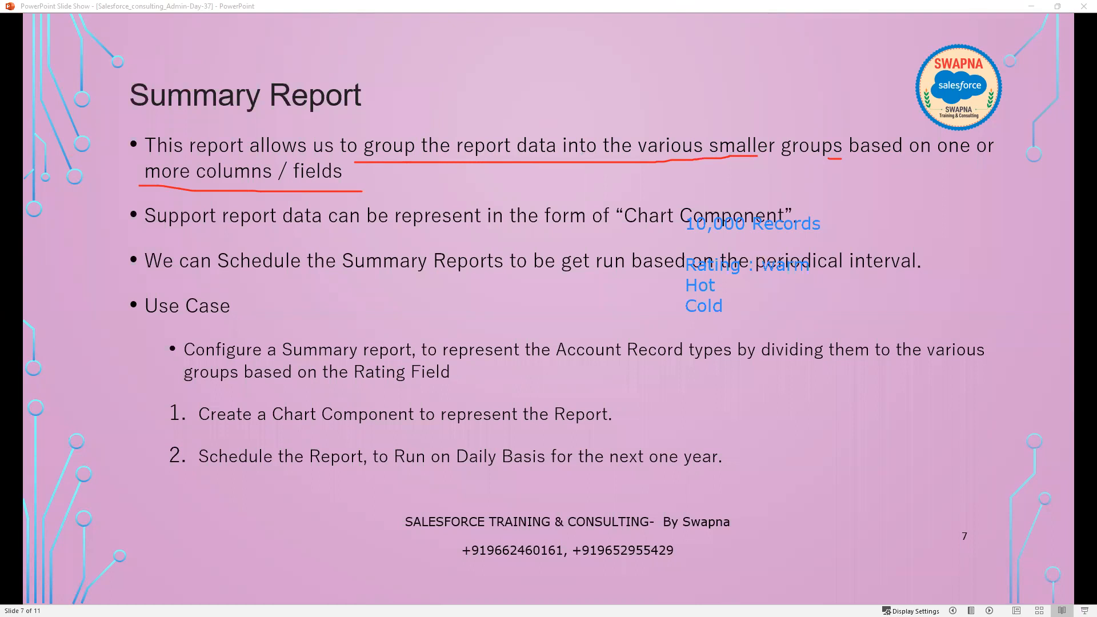
key("e")
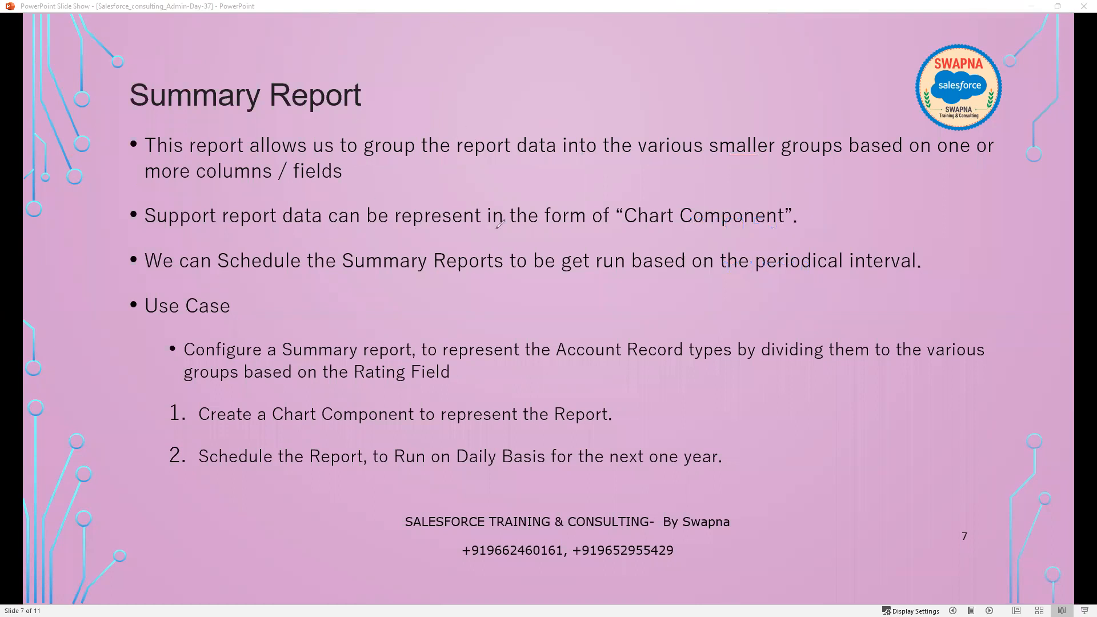
Underline "Chart Component" on the slide and draw a check mark beside the Summary Report title
left_click_drag(623, 227, 779, 227)
left_click_drag(371, 73, 427, 59)
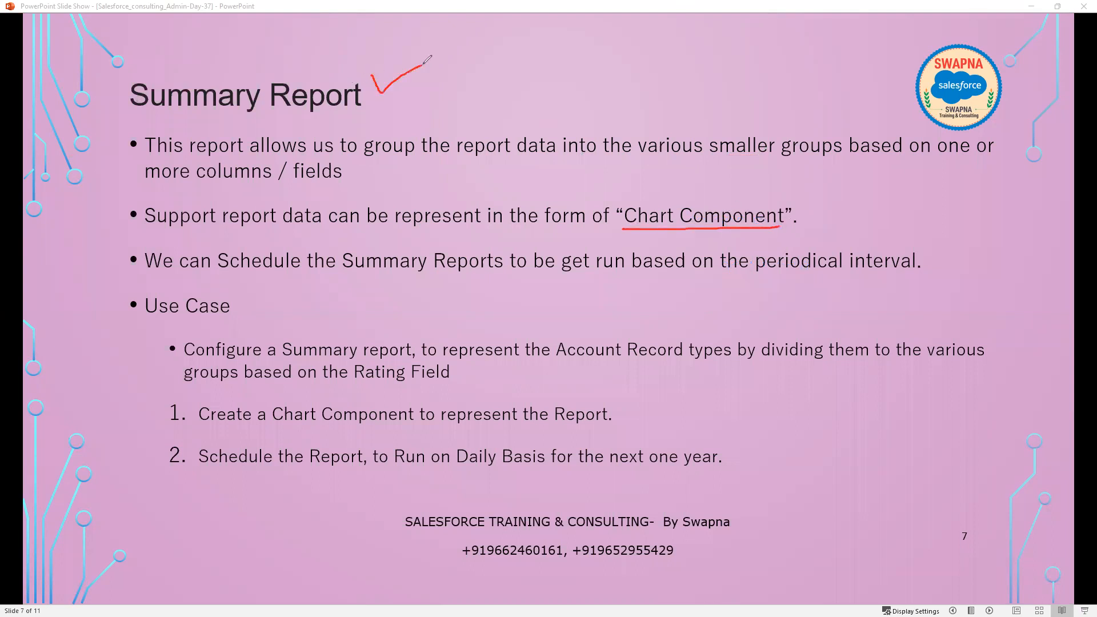
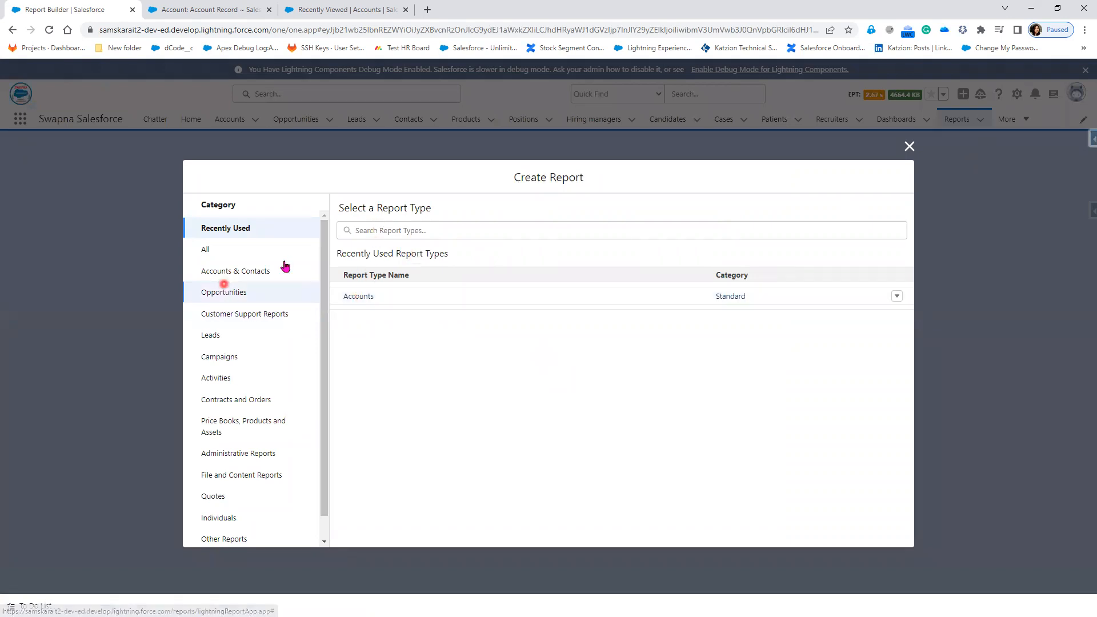
Start a new report using the Accounts report type and look over its outline and filters
left_click(358, 298)
left_click(752, 276)
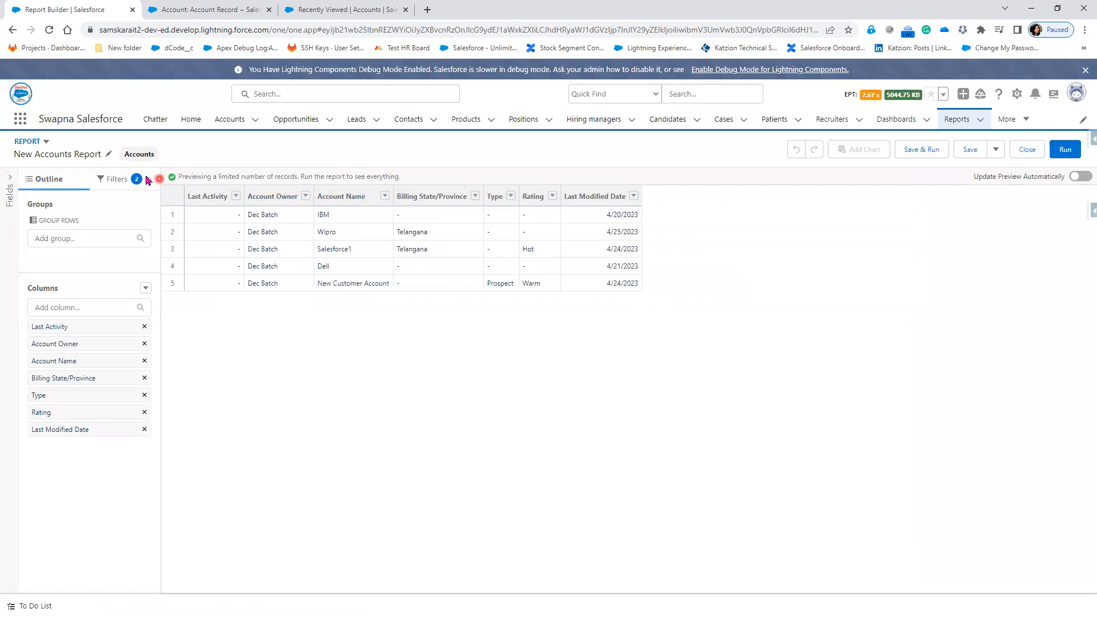
left_click(115, 179)
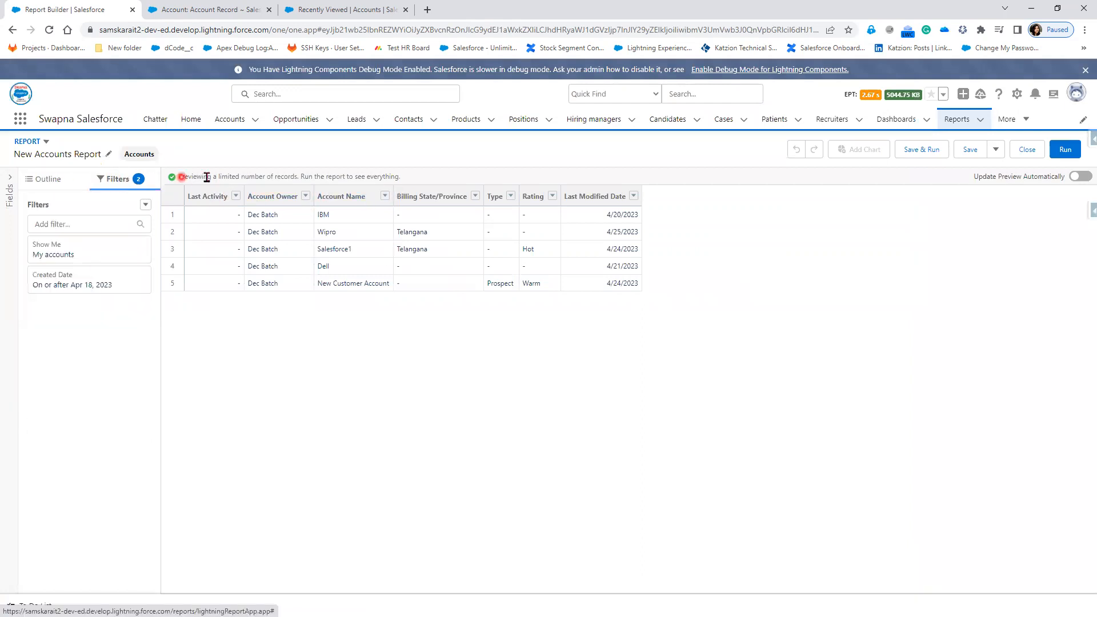
left_click(36, 183)
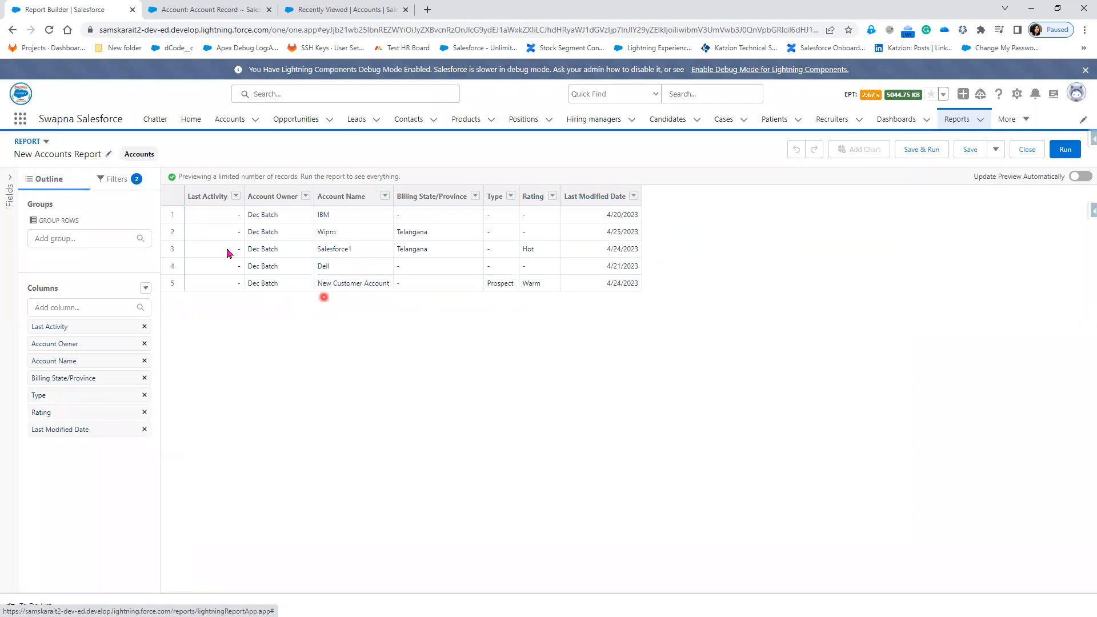
Set the report's Created Date filter range to All Time
left_click(130, 182)
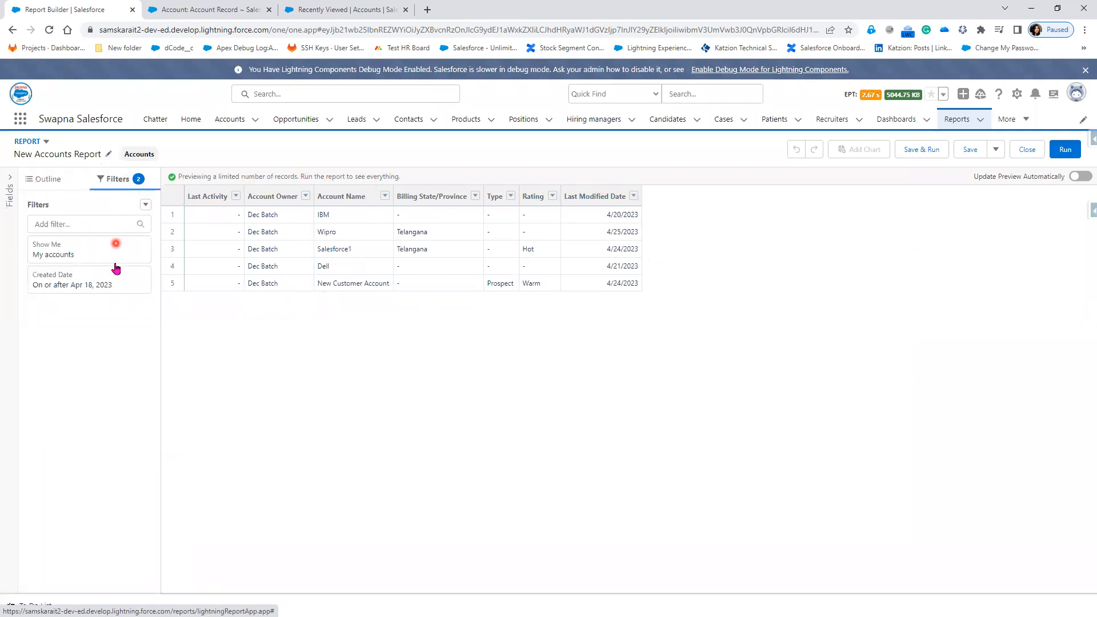
left_click(104, 281)
left_click(248, 274)
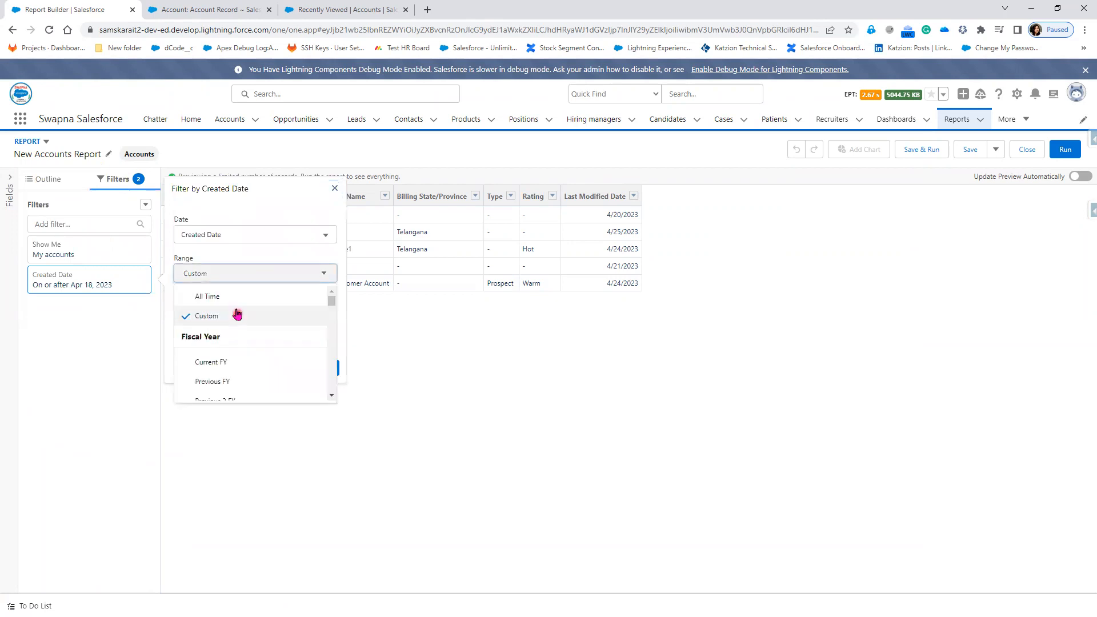
left_click(196, 295)
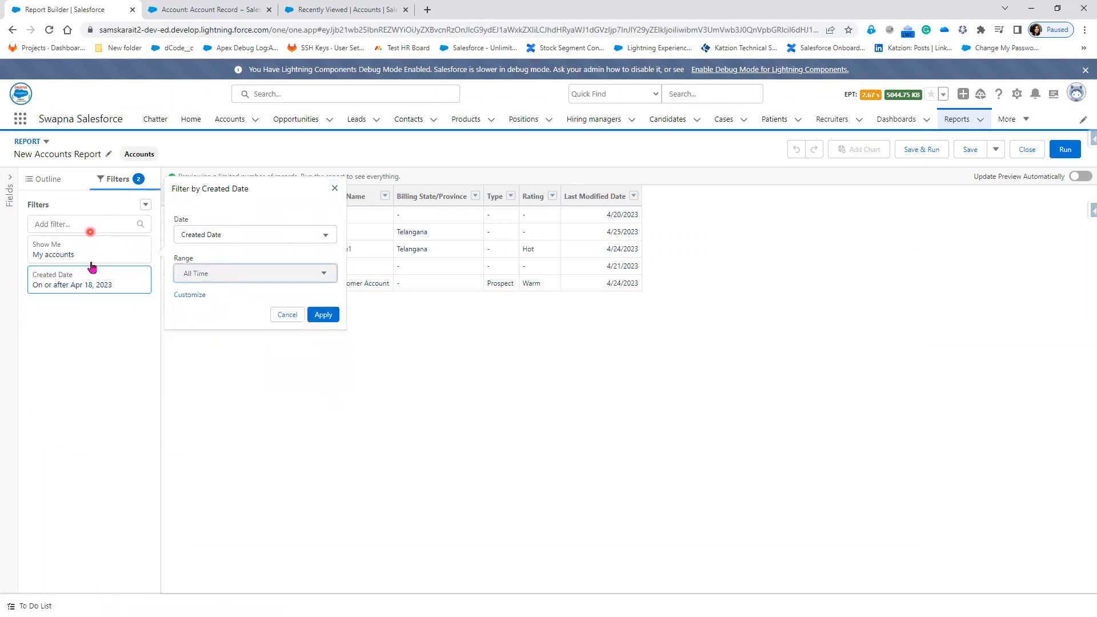
left_click(322, 315)
Set the Show Me filter to All accounts and refresh the report preview
left_click(80, 255)
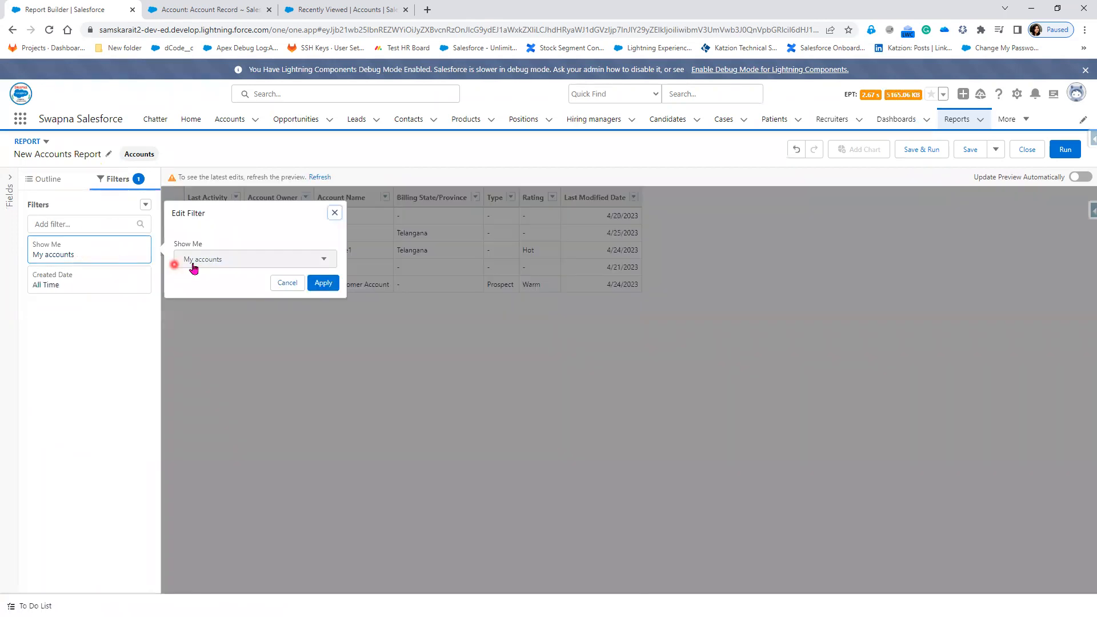
left_click(191, 260)
left_click(208, 322)
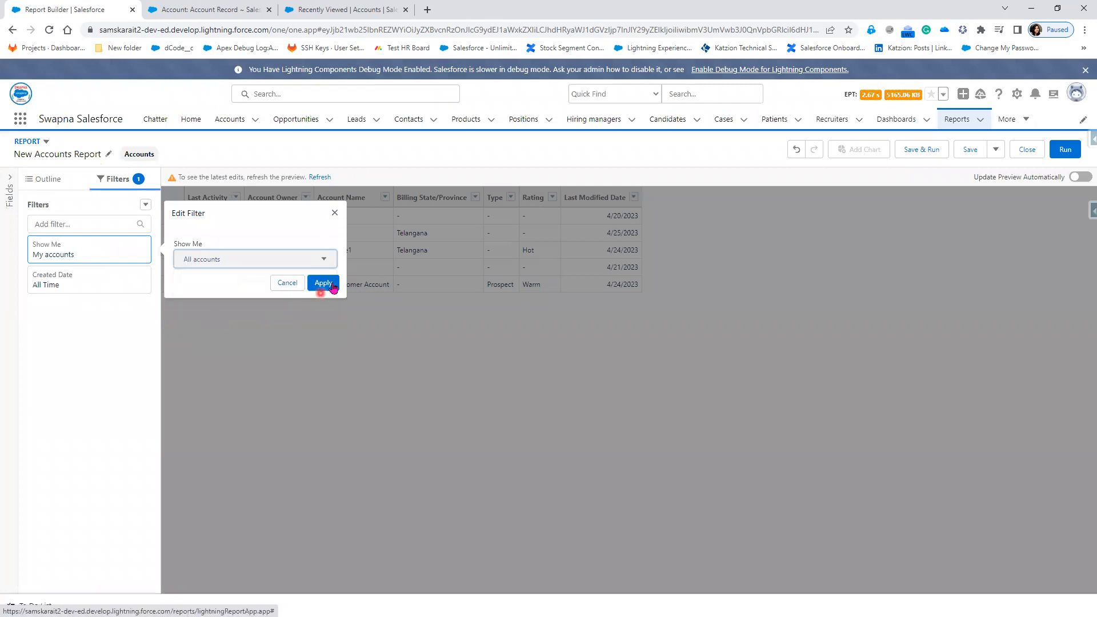
left_click(327, 285)
left_click(319, 178)
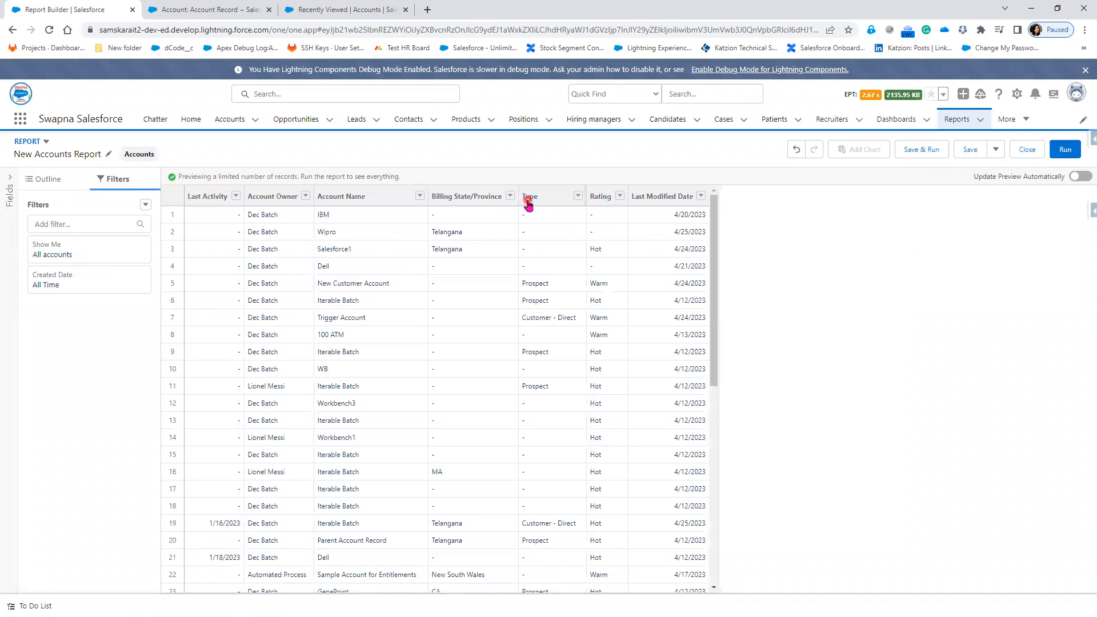
Remove the Last Activity, Billing State/Province and Last Modified Date columns from the report
left_click(48, 180)
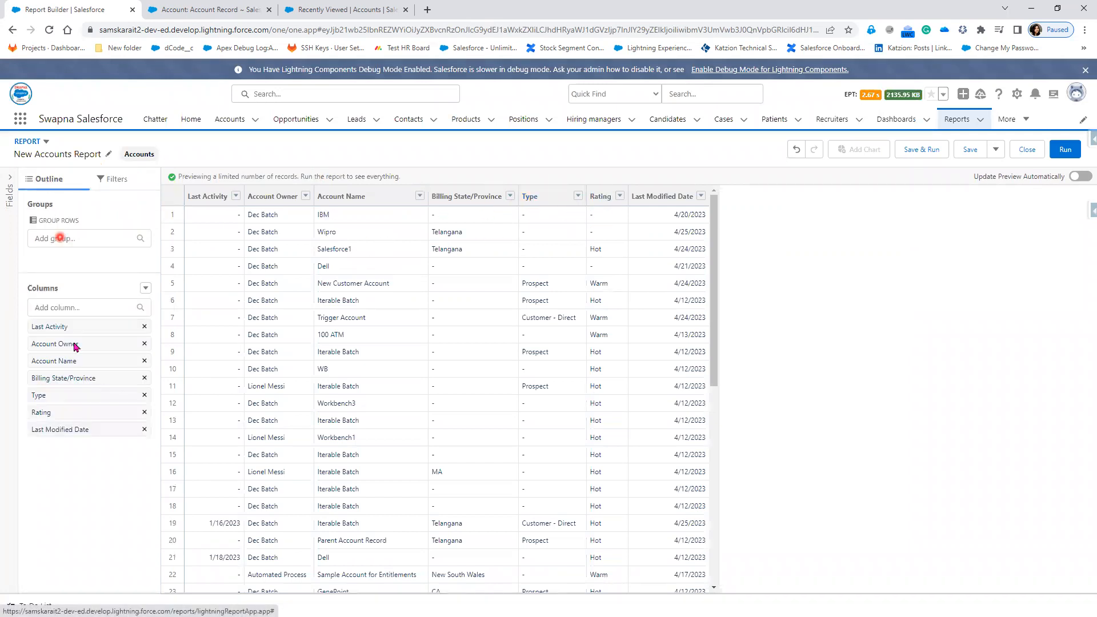
left_click(145, 327)
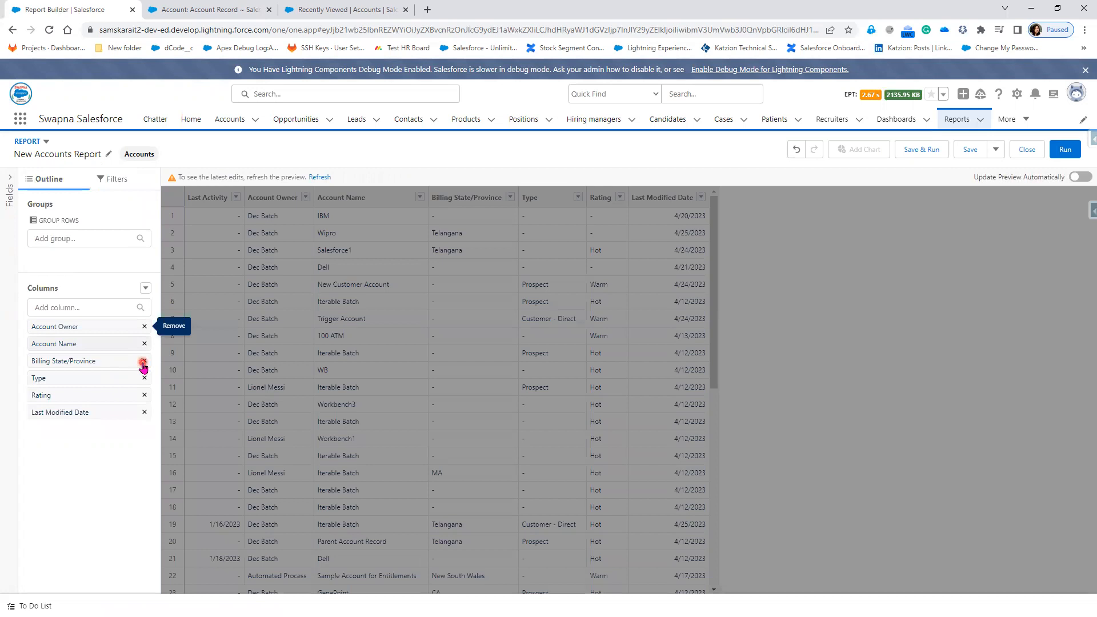
left_click(143, 361)
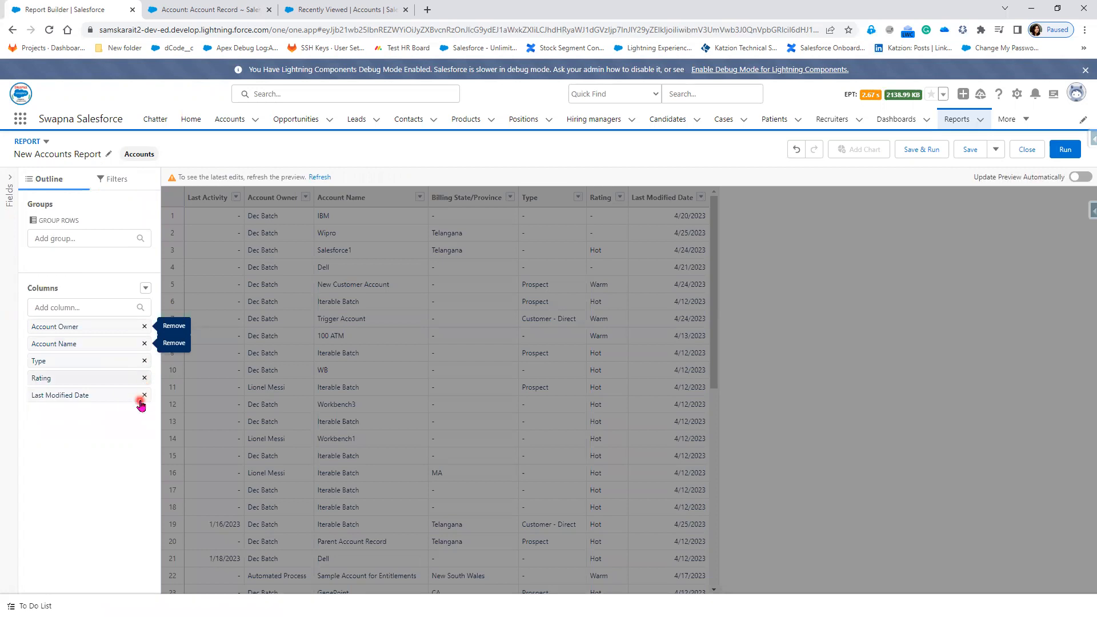
left_click(145, 395)
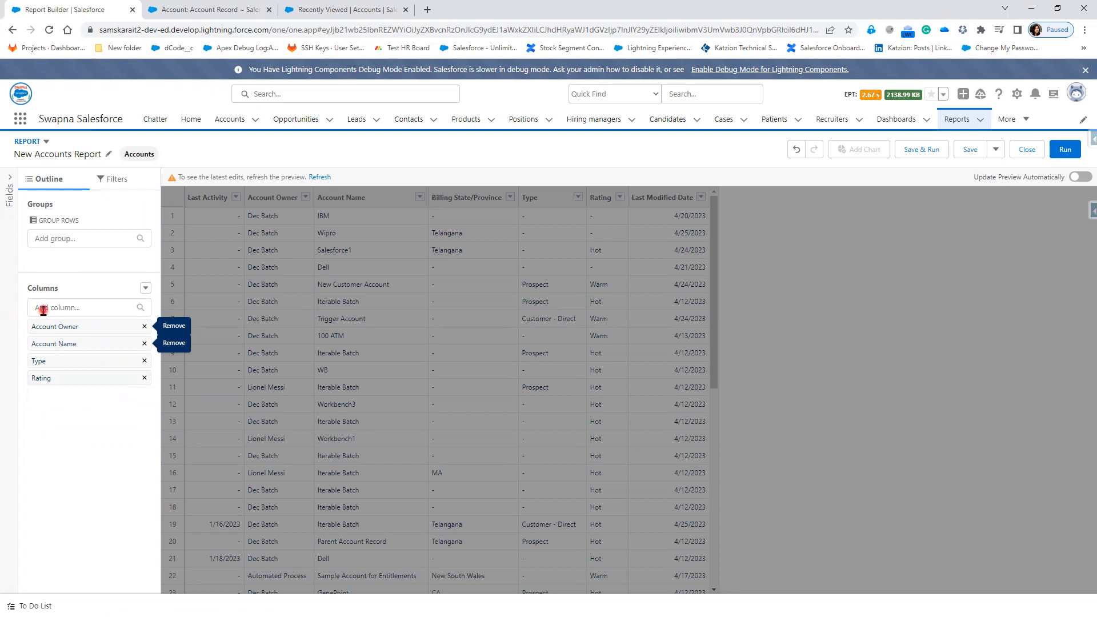
Add the standard Annual Revenue and the custom AnnualRevenue fields as columns, and remove the standard one
left_click(43, 310)
type("Ann")
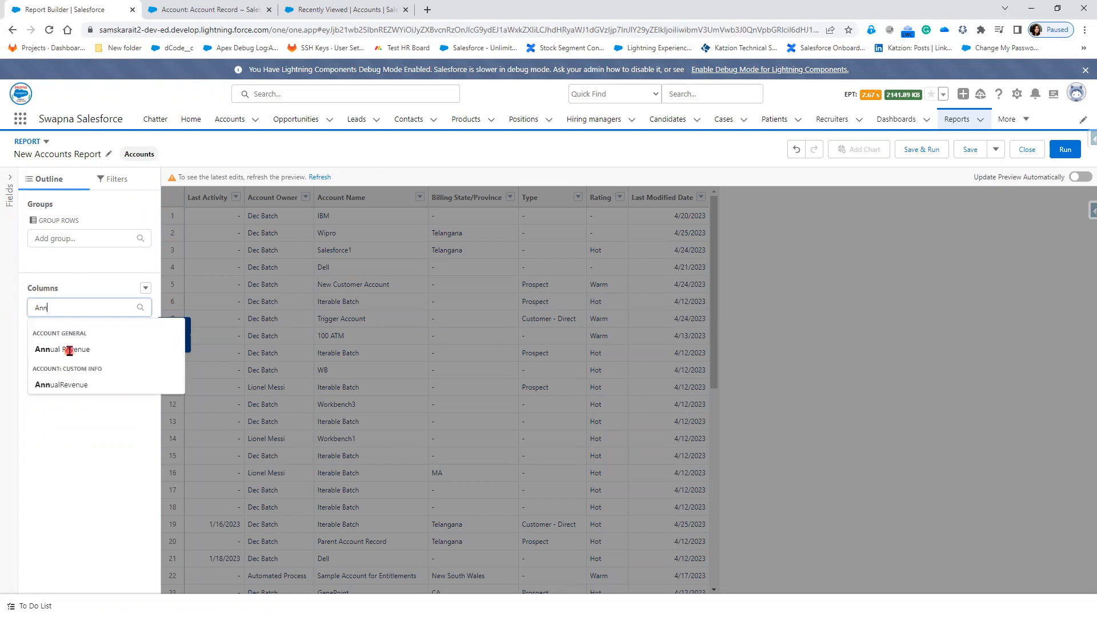
left_click(69, 351)
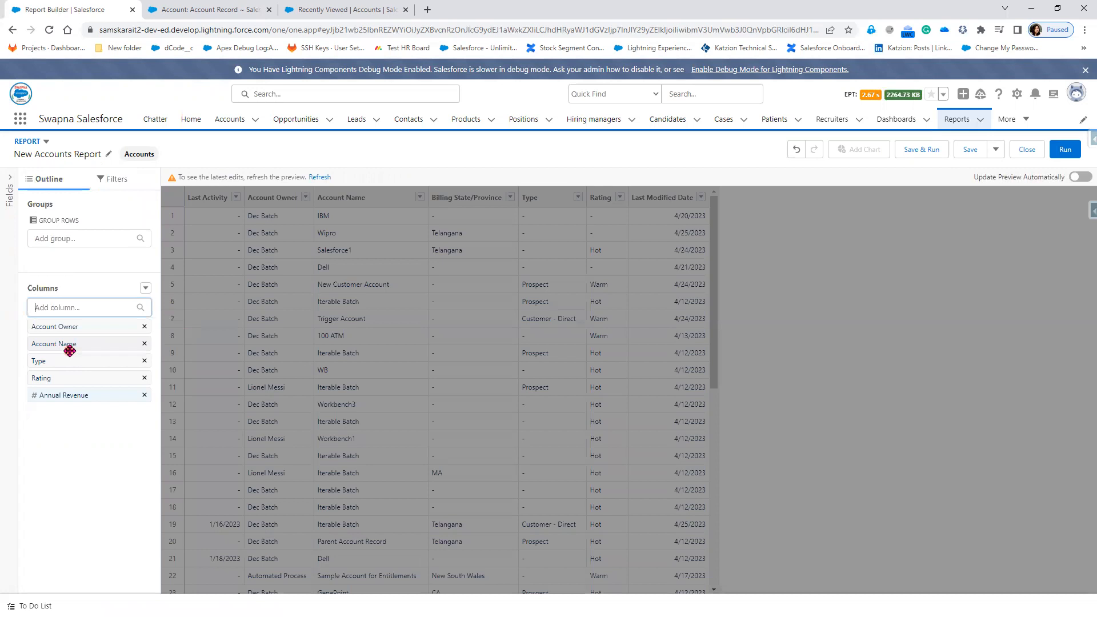
left_click(65, 308)
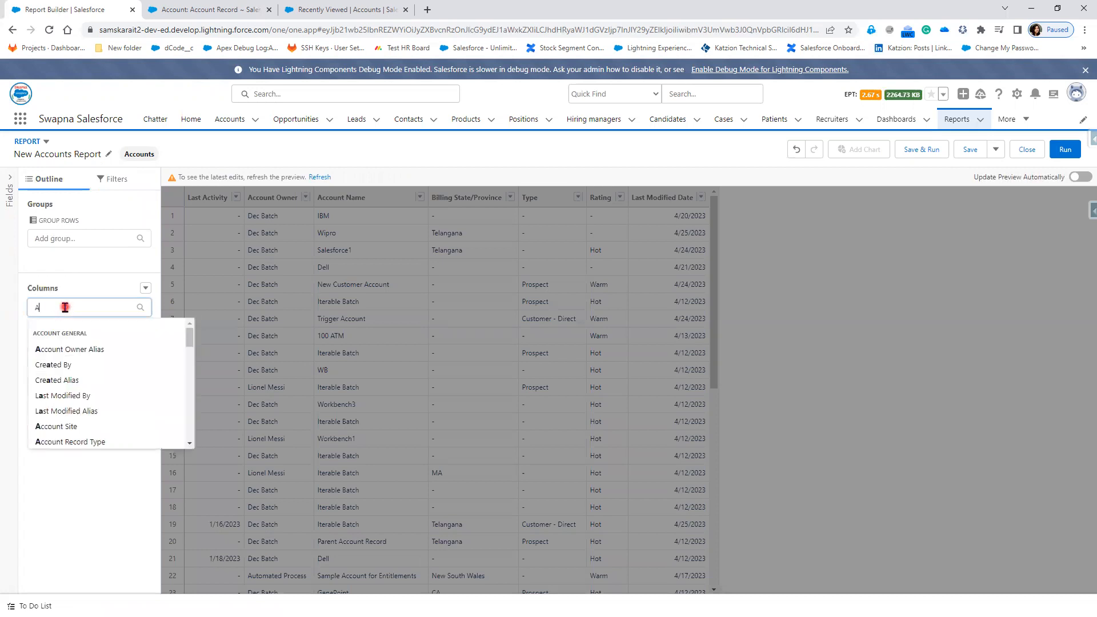
type("Ann")
left_click(64, 348)
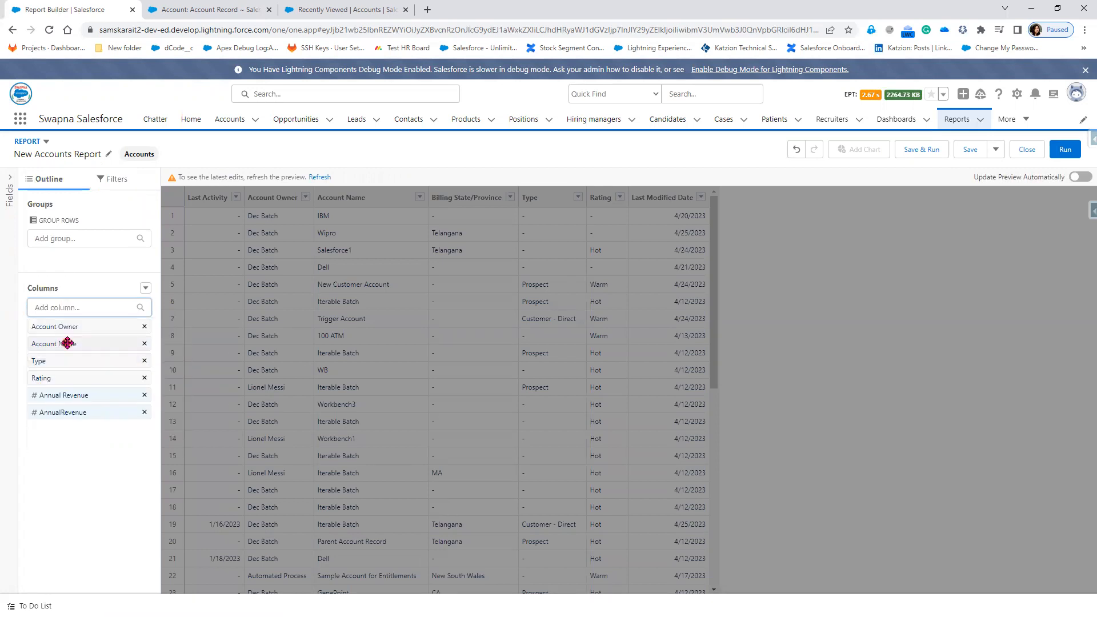
left_click(145, 395)
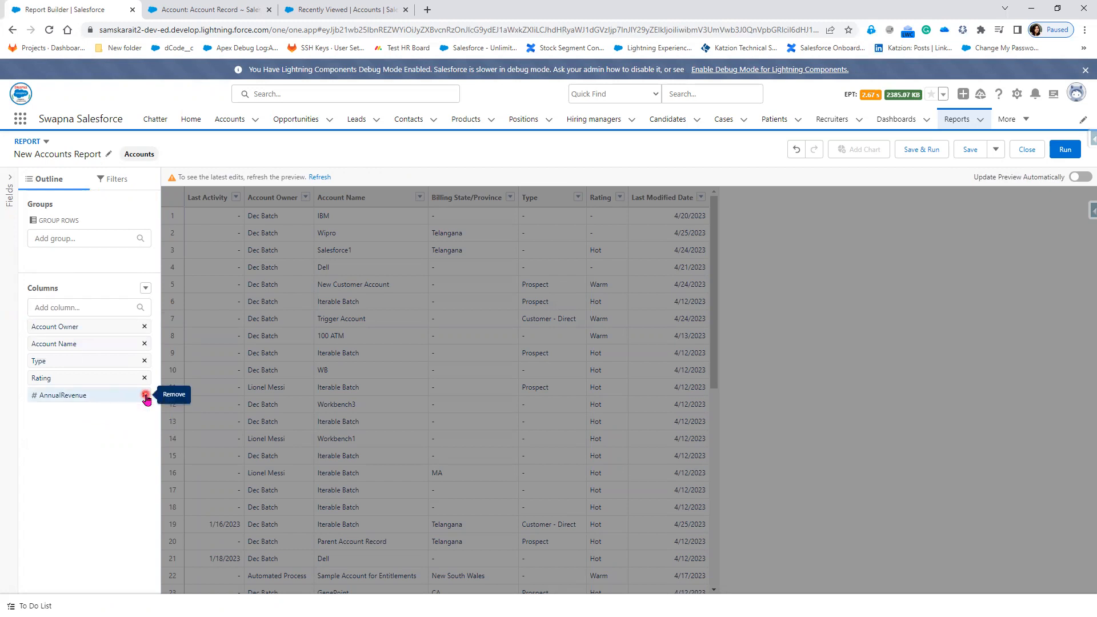
Add the Fax field as a column of the report
left_click(58, 309)
type("Fa")
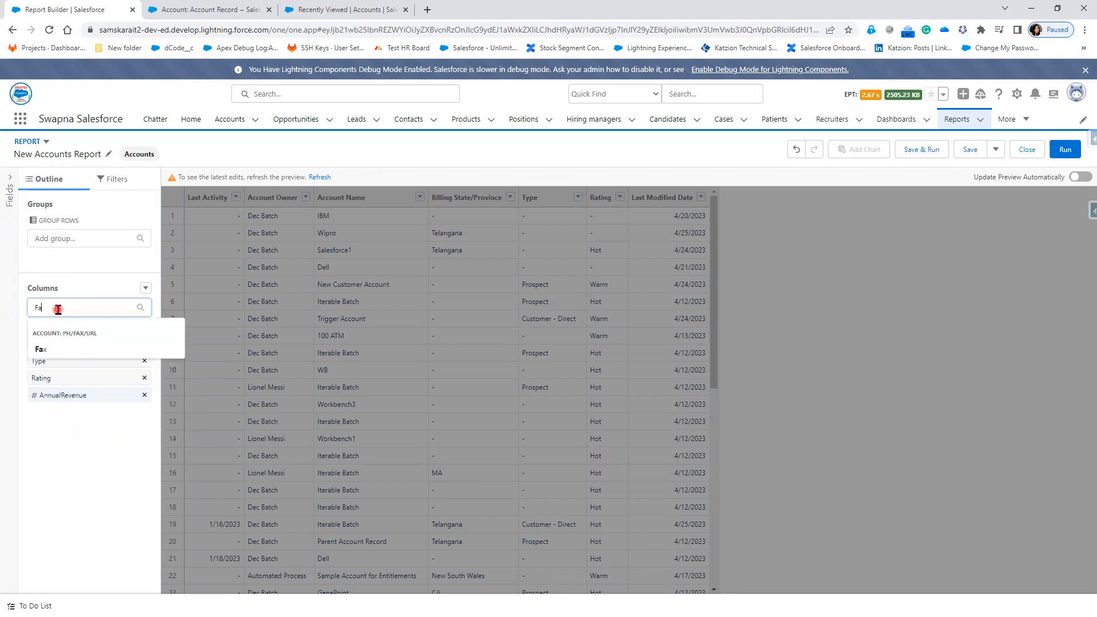
type("x")
left_click(57, 348)
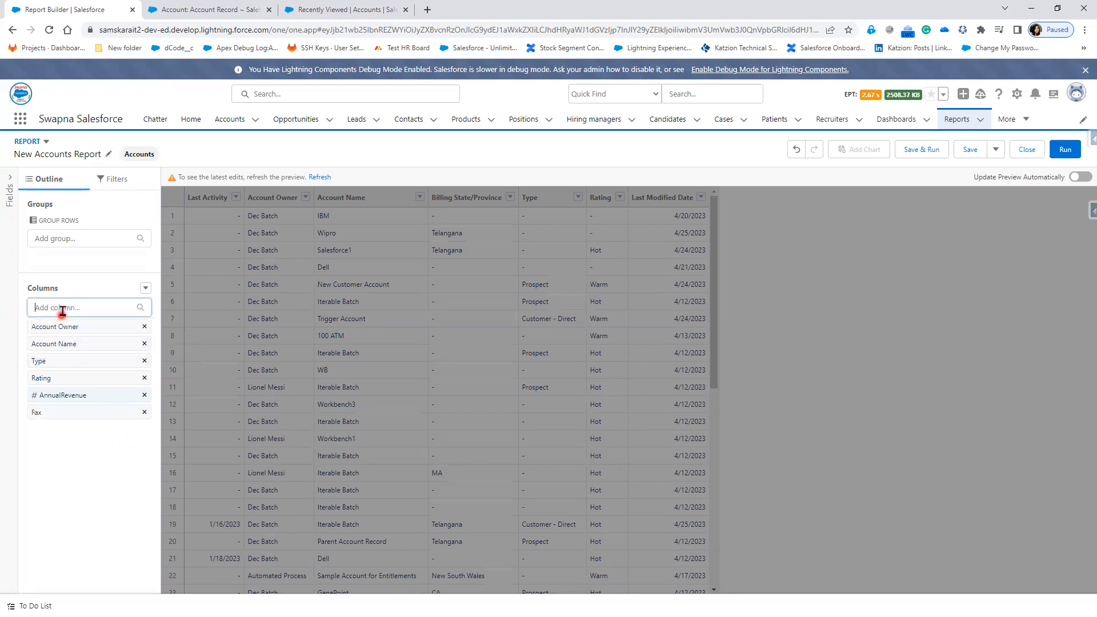
Add the Customer Priority custom field as a column of the report
type("R")
key("BackSpace")
type("Pro")
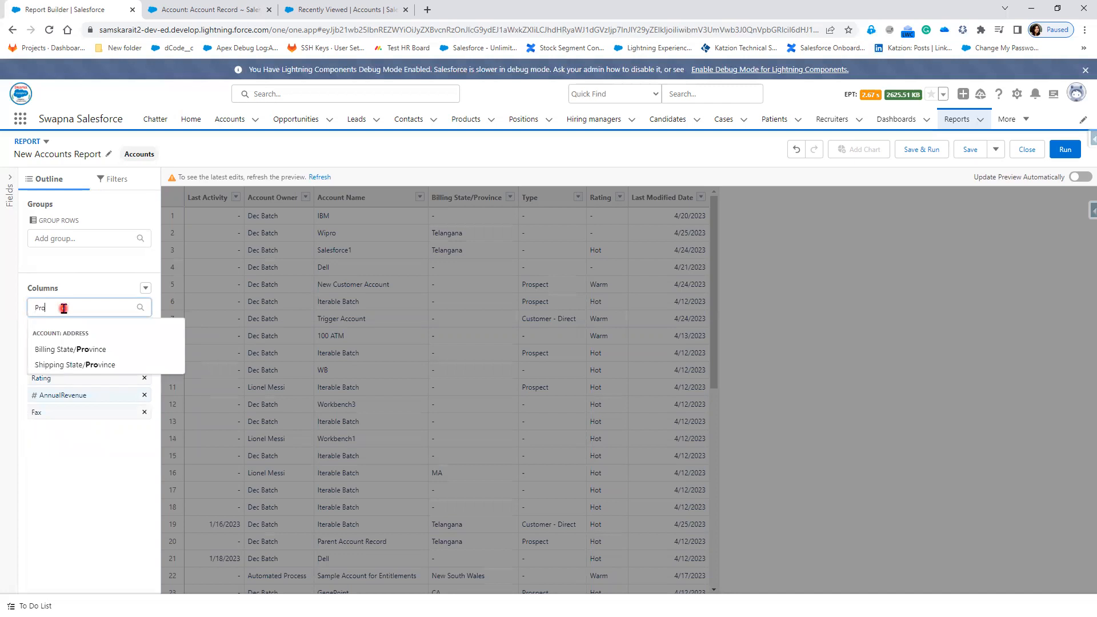
key("BackSpace")
left_click(84, 400)
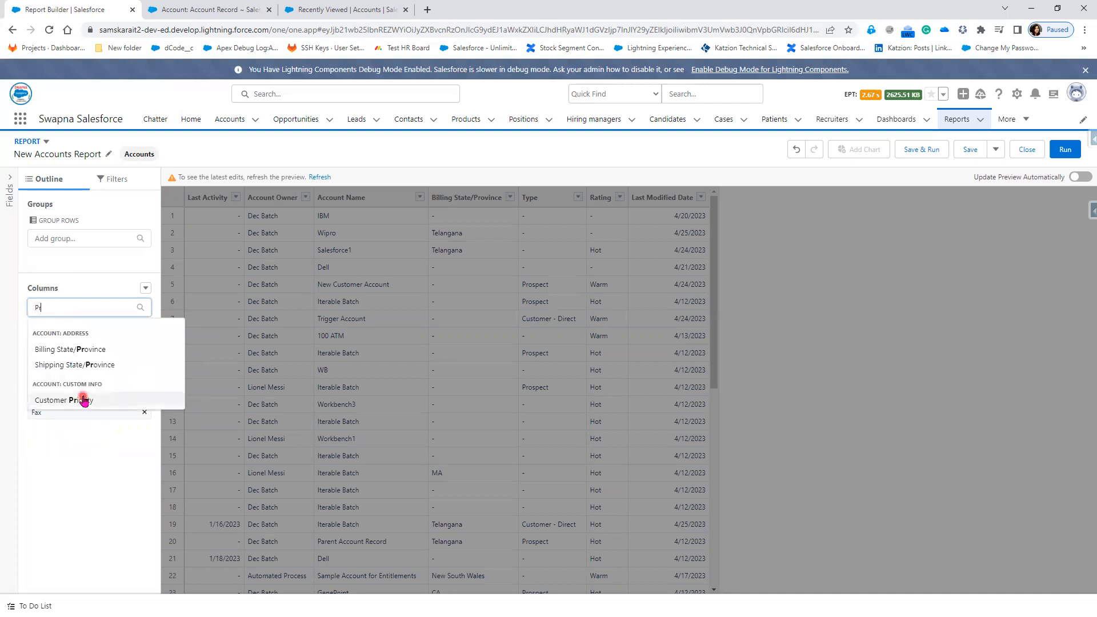
Add the Industry field as a column of the report and refresh the preview to review the listed accounts
left_click(80, 312)
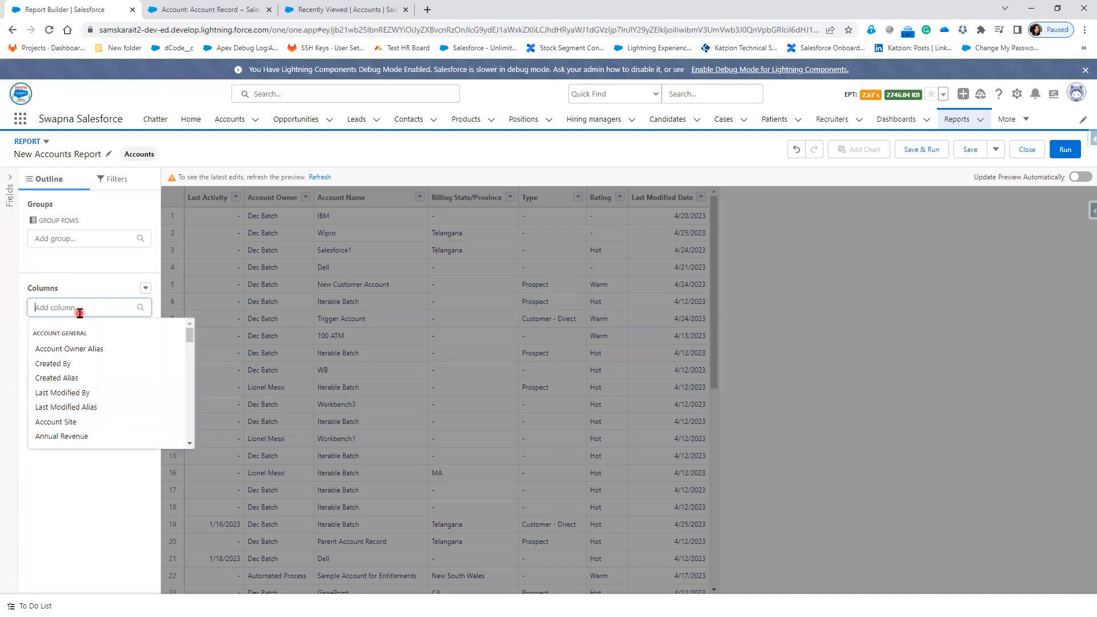
type("indus")
left_click(72, 346)
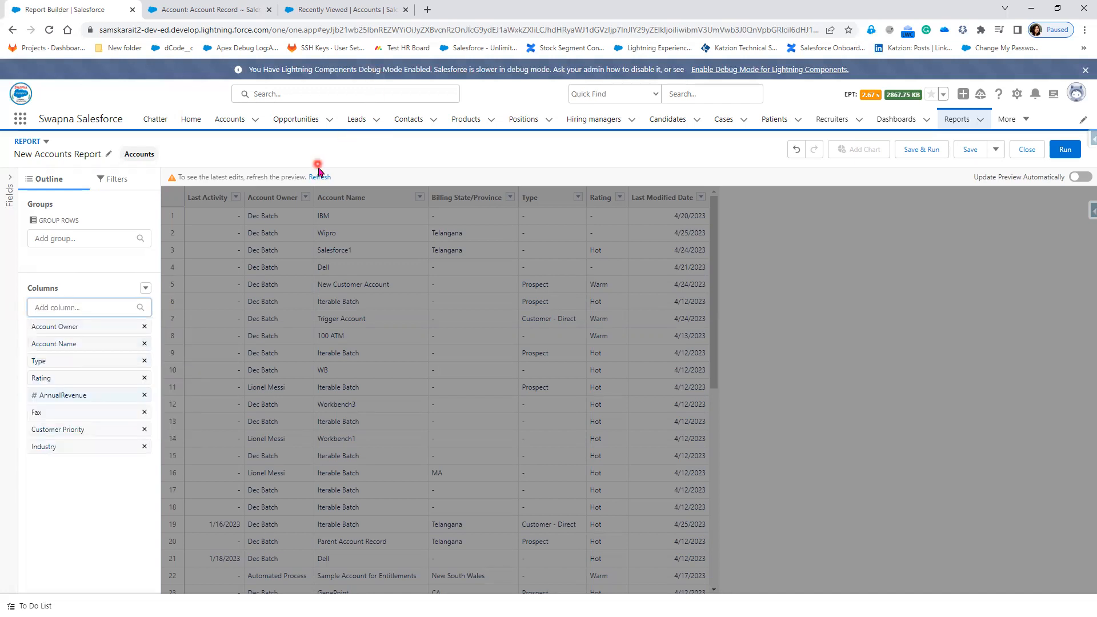
left_click(319, 177)
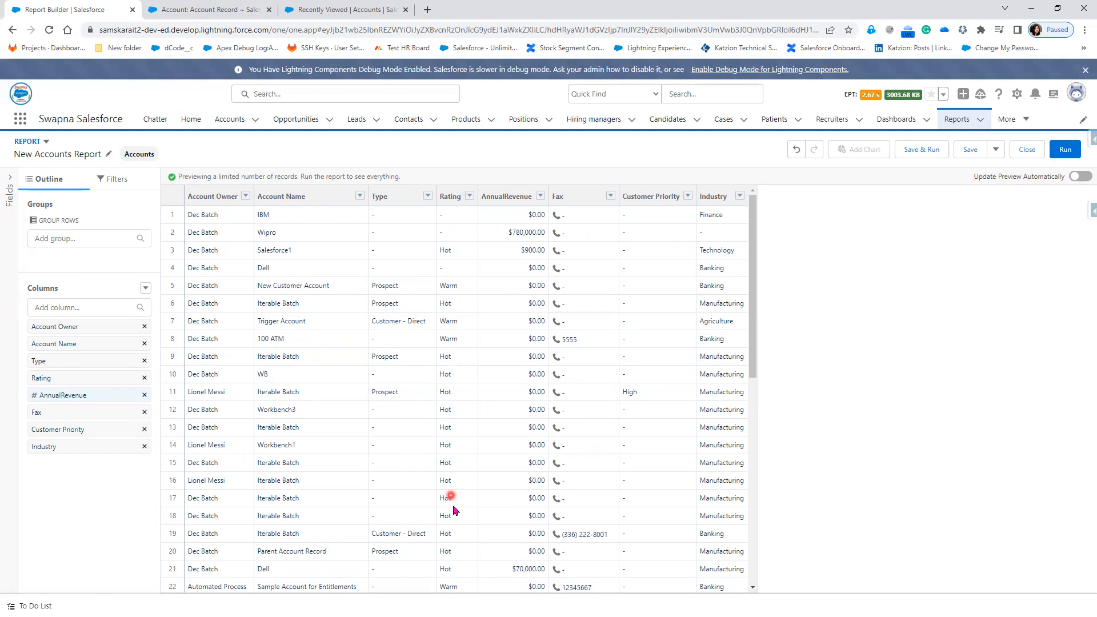
scroll(452, 509, "down", 6)
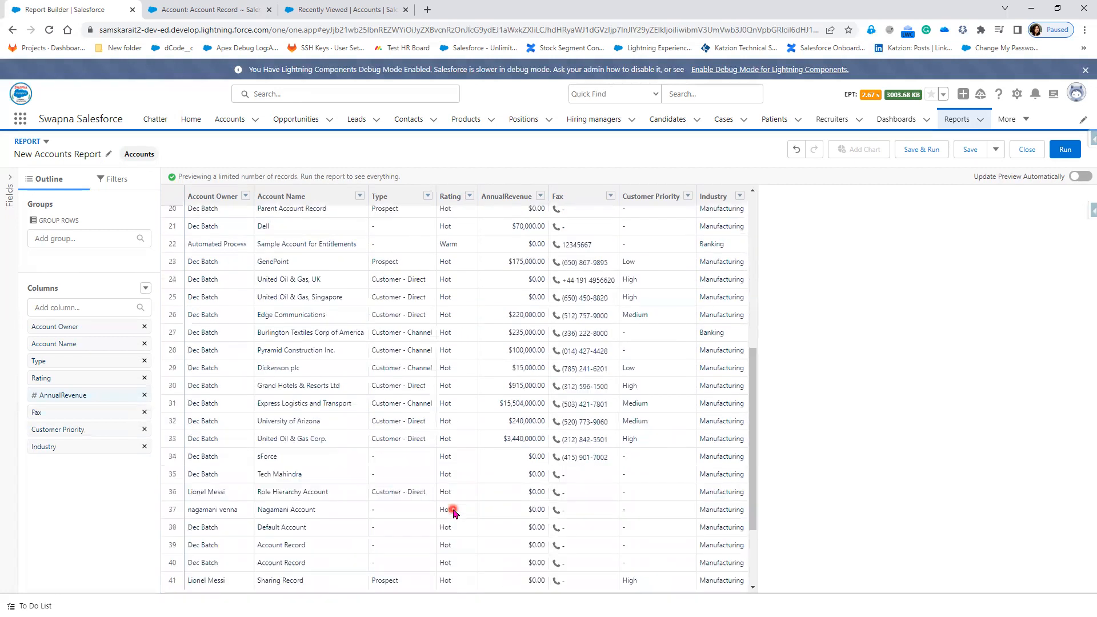
scroll(453, 513, "down", 5)
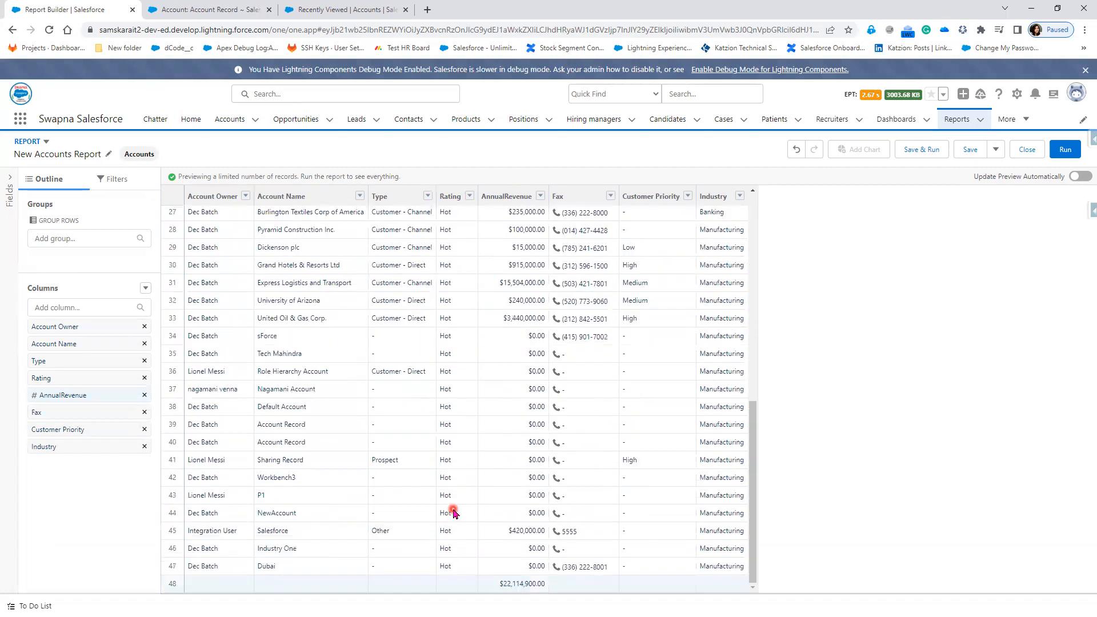
scroll(452, 512, "up", 10)
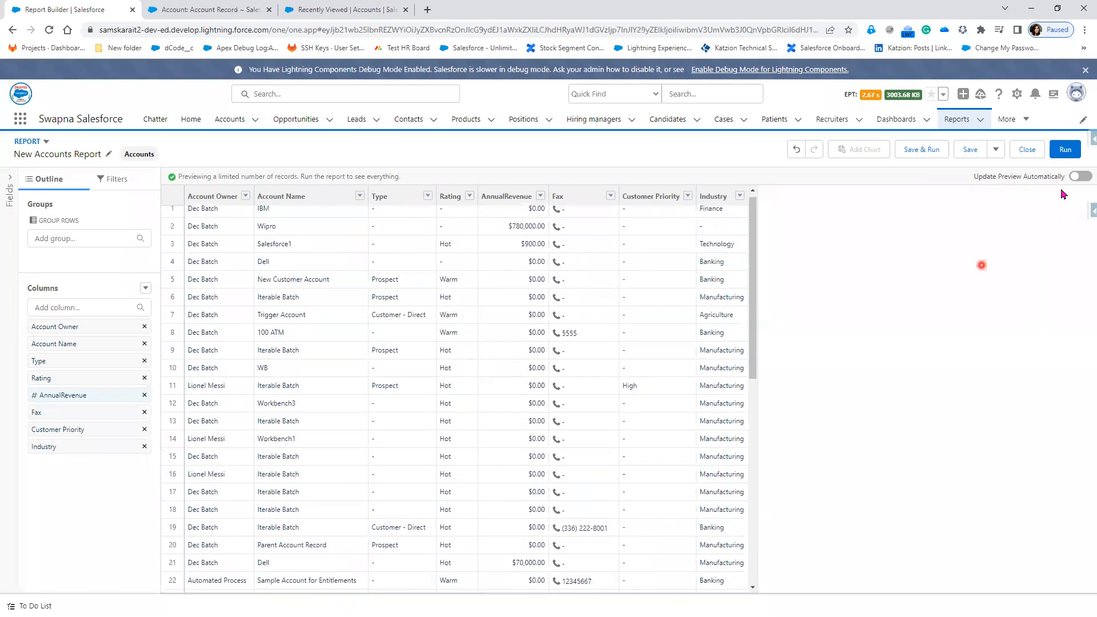
Save the report as Summary Report in the CIS Customer Folder and run it
left_click(969, 152)
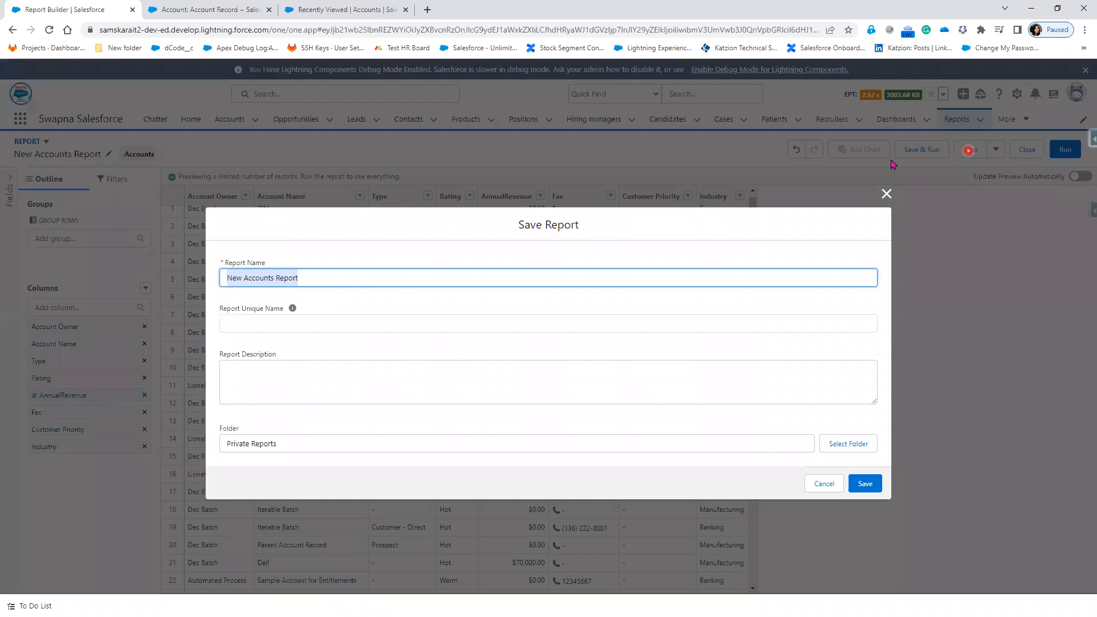
left_click_drag(355, 277, 219, 277)
type("Summary Re")
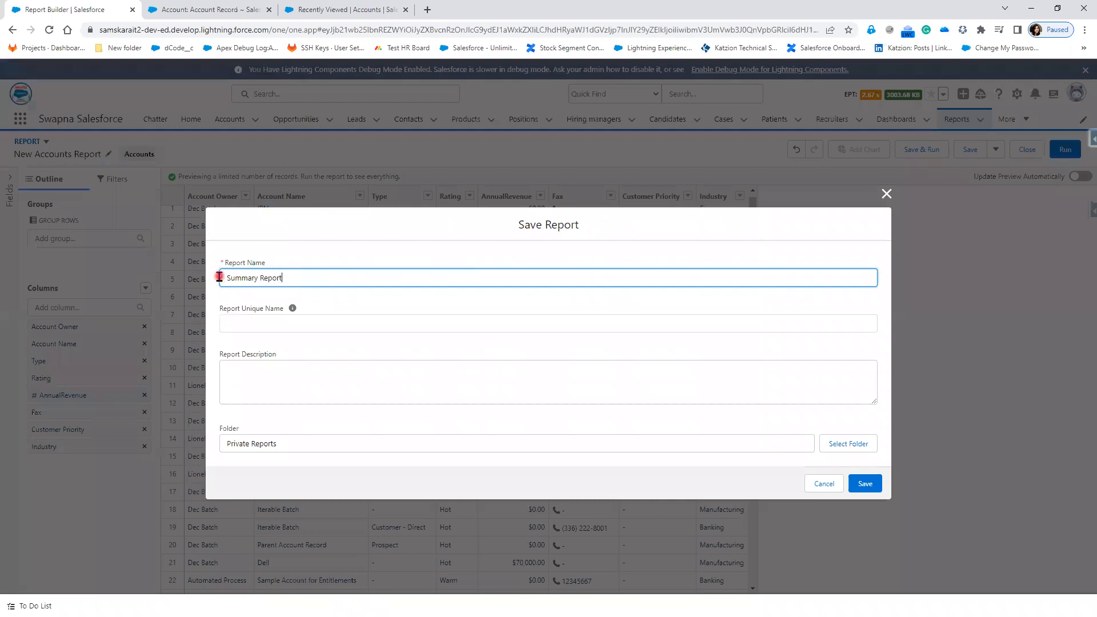
type("port")
key("Tab")
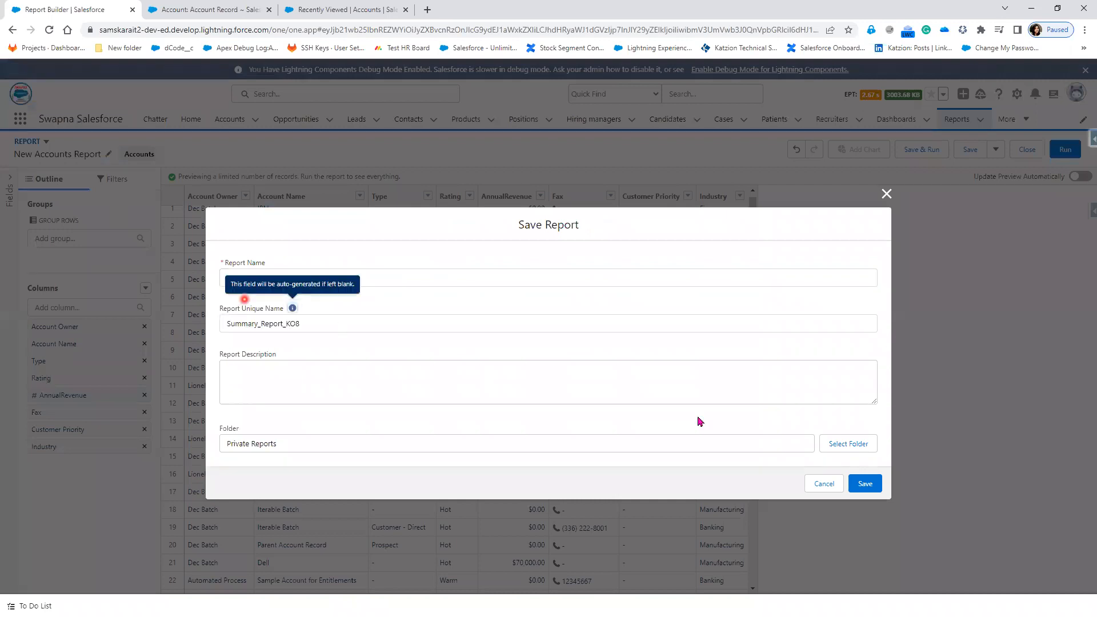
left_click(869, 444)
left_click(627, 191)
left_click(696, 557)
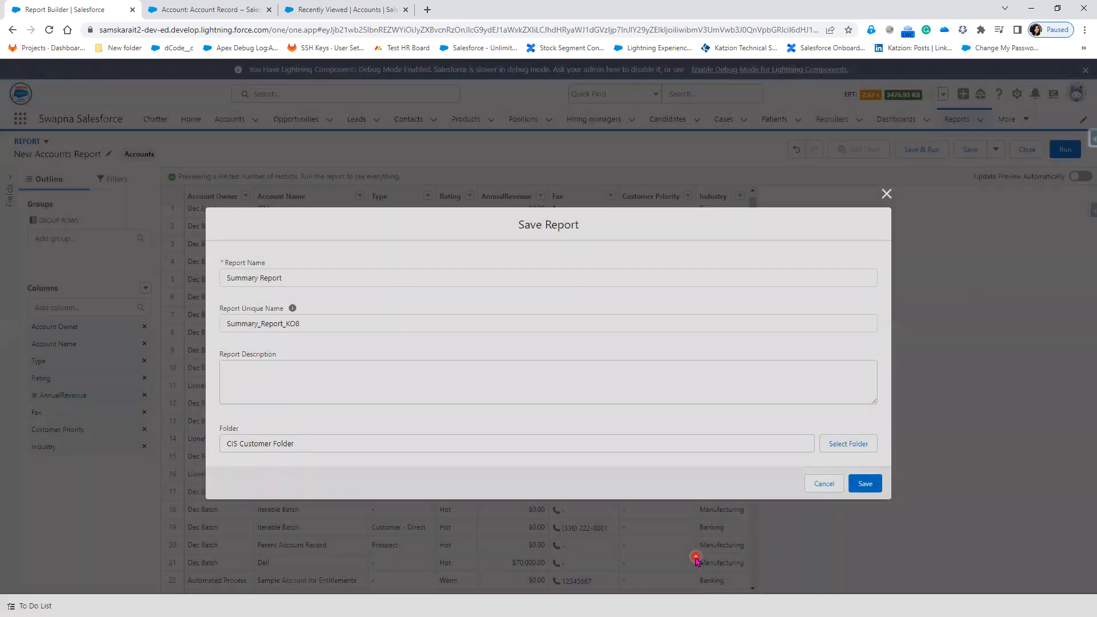
left_click(865, 484)
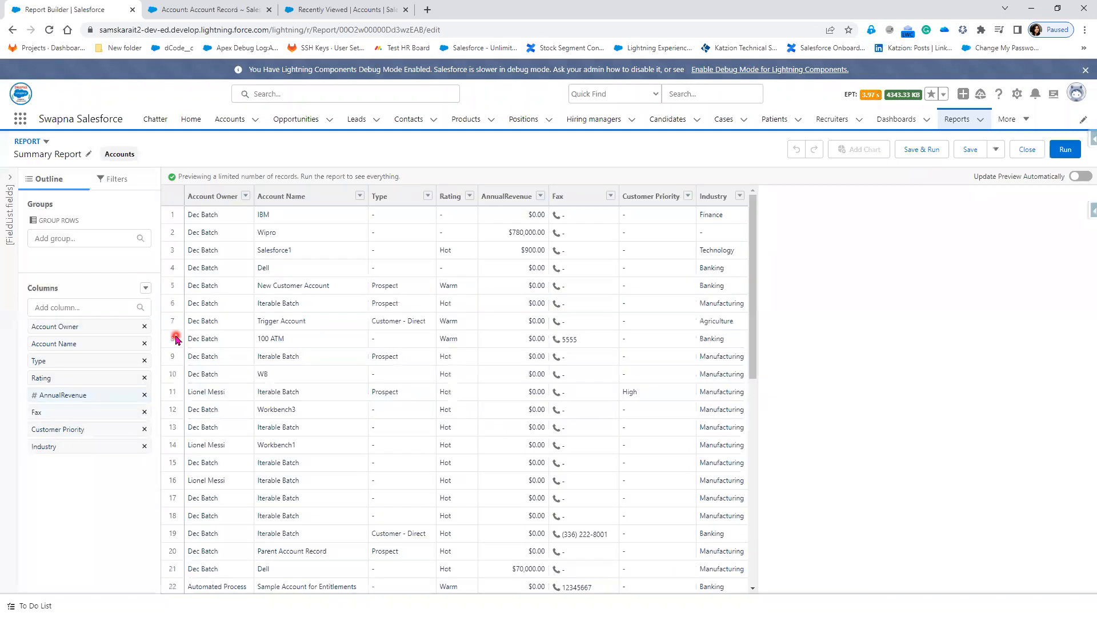
left_click(1065, 150)
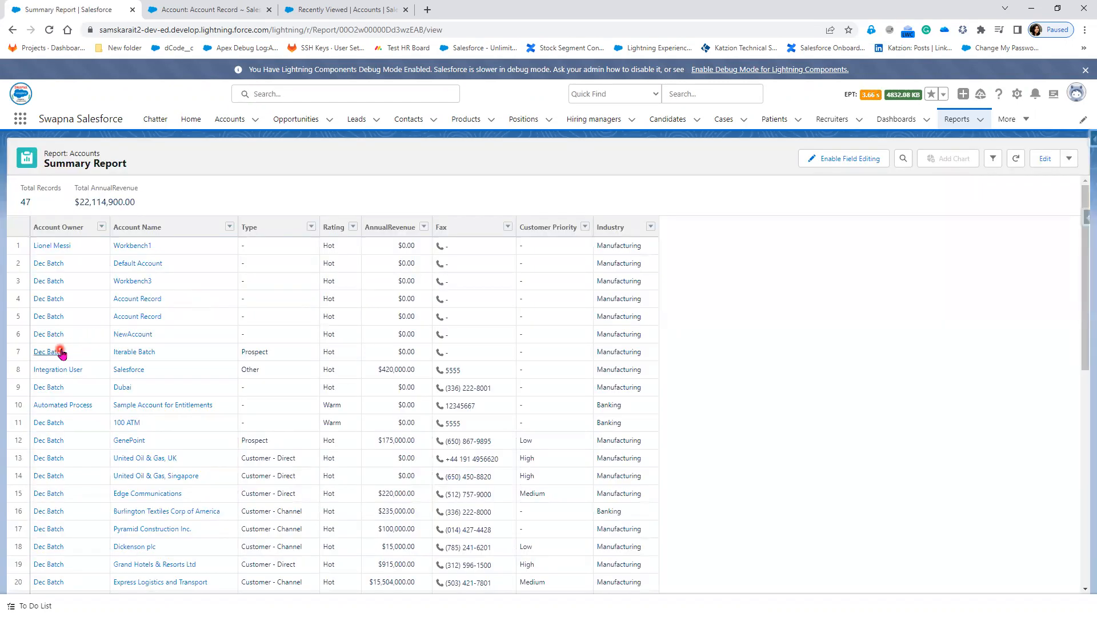
Open the account owner links of two report rows in new browser tabs
right_click(50, 341)
left_click(77, 351)
right_click(51, 318)
left_click(81, 328)
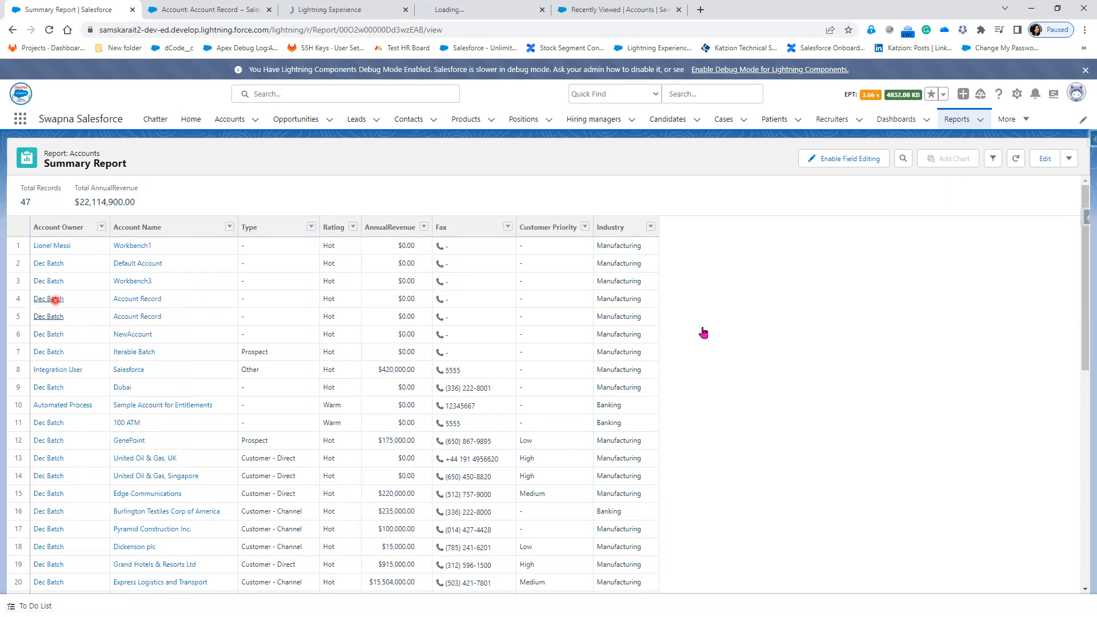
Enable field editing in the report and change the Rating of the NewAccount row to Cold
left_click(849, 160)
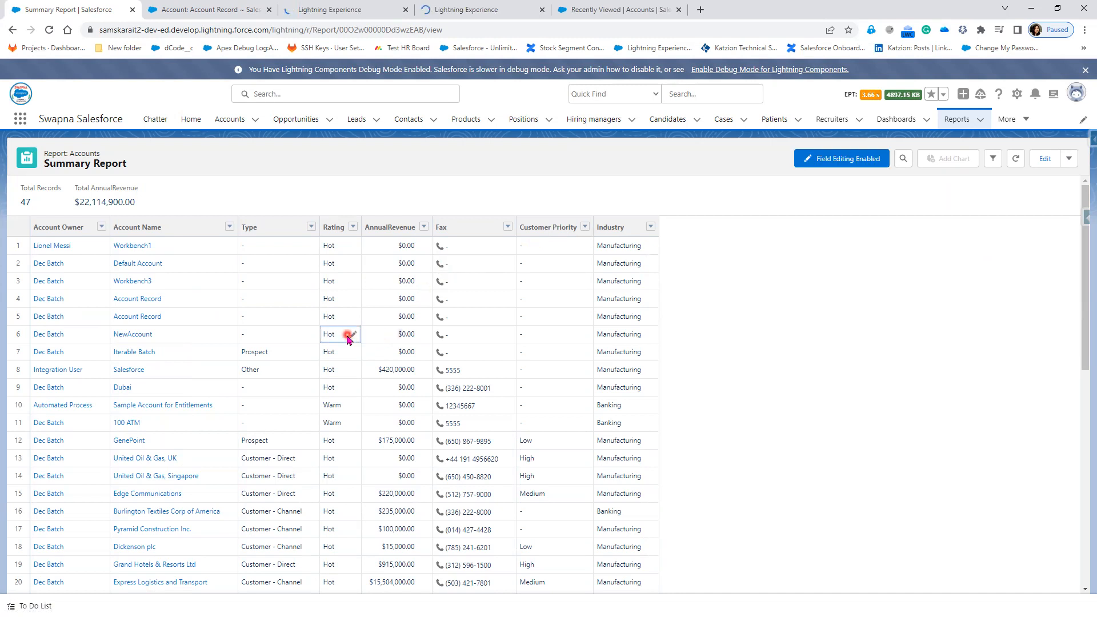
left_click(351, 337)
left_click(366, 370)
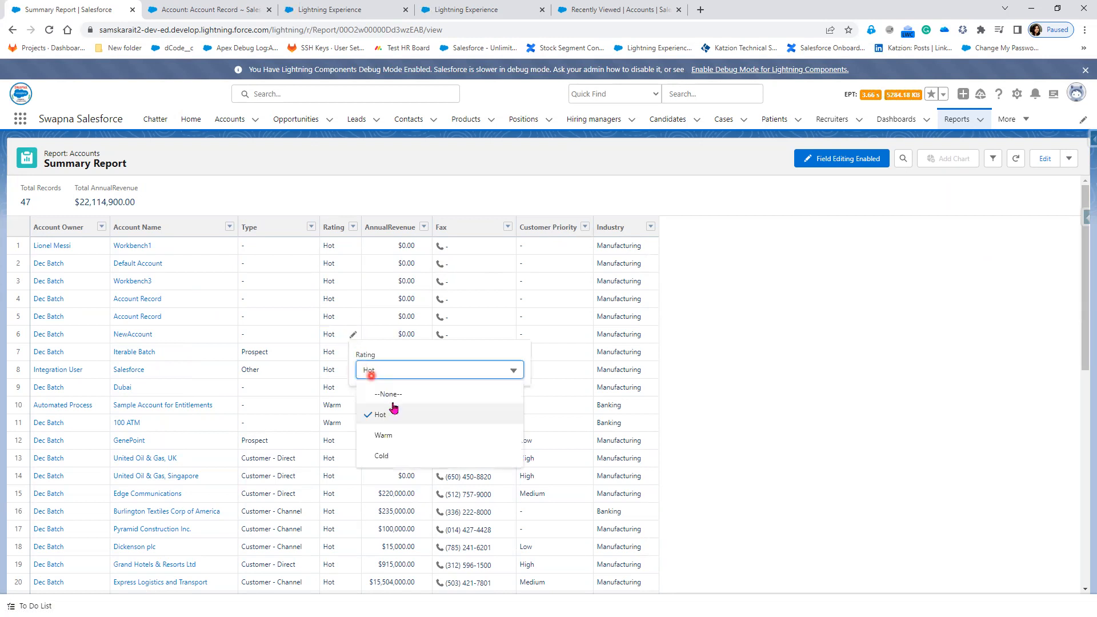
left_click(401, 455)
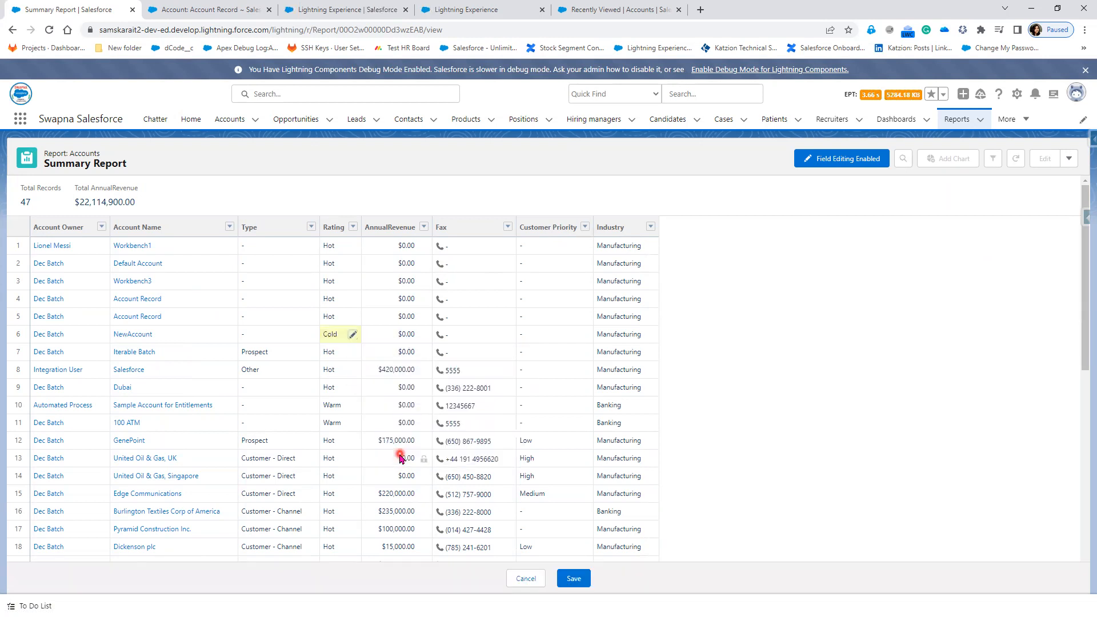
Change the Rating to Cold for both Account Record rows and the Workbench3 row above them
left_click(352, 317)
left_click(368, 353)
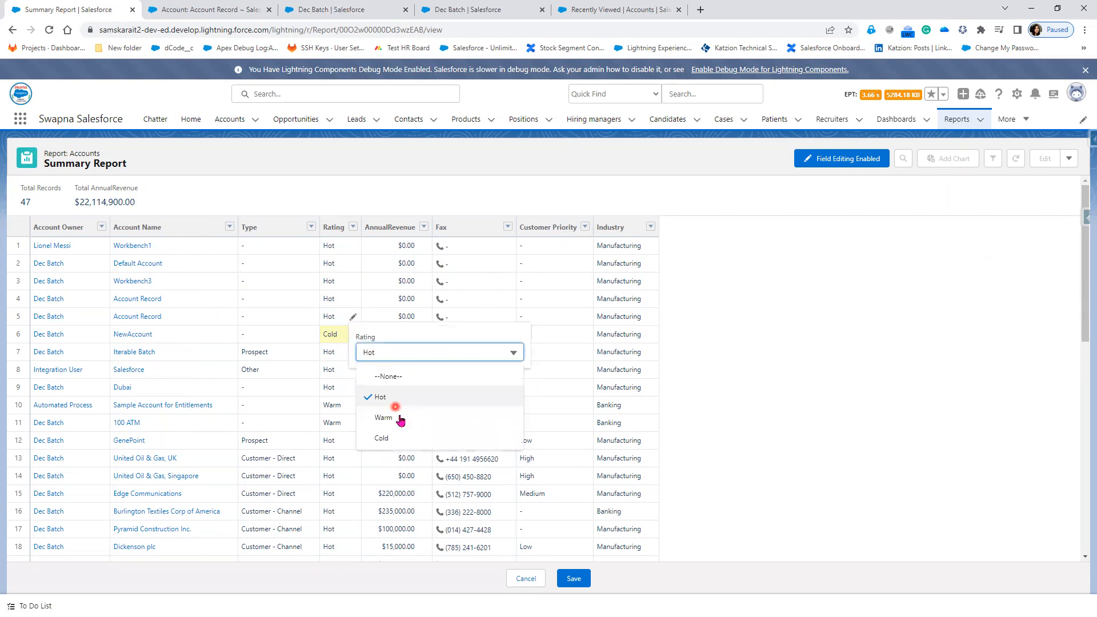
left_click(341, 300)
left_click(354, 299)
left_click(377, 337)
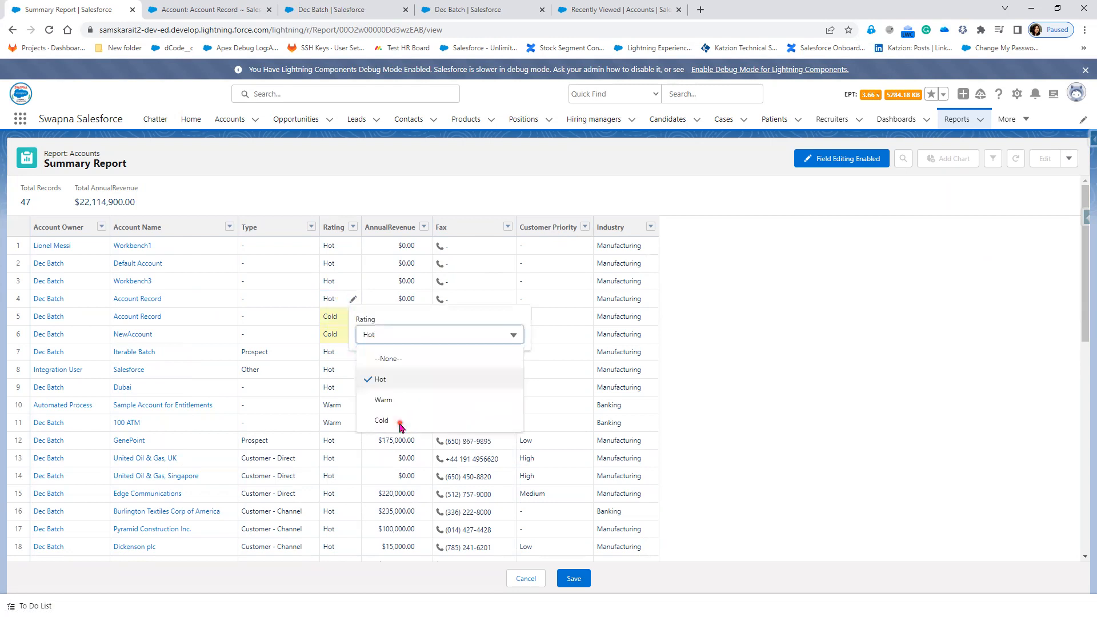
left_click(399, 421)
left_click(352, 282)
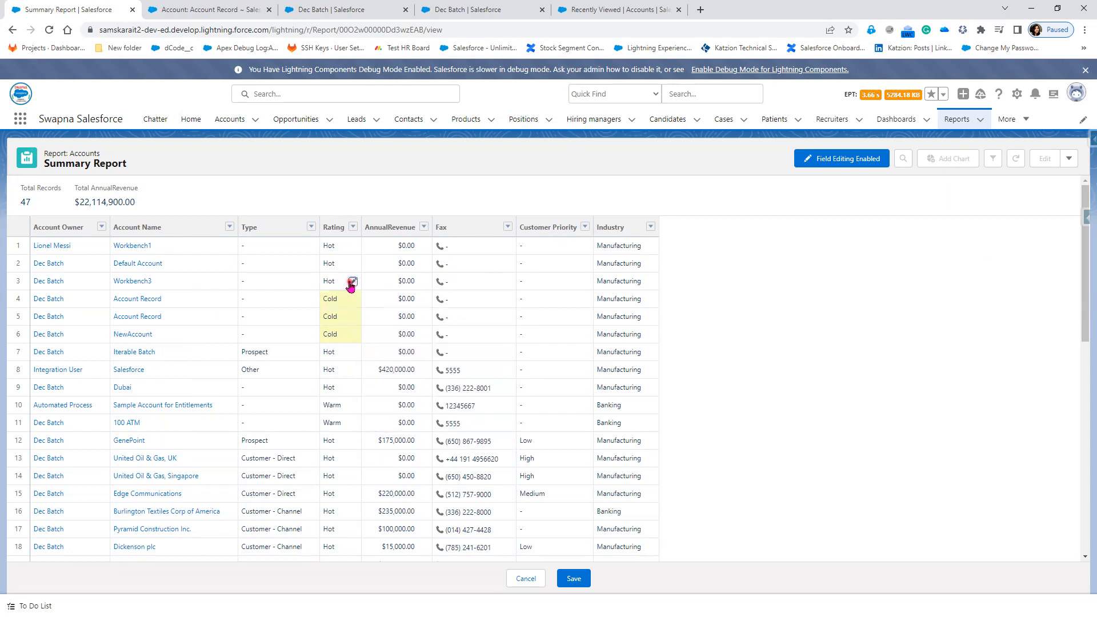
left_click(386, 318)
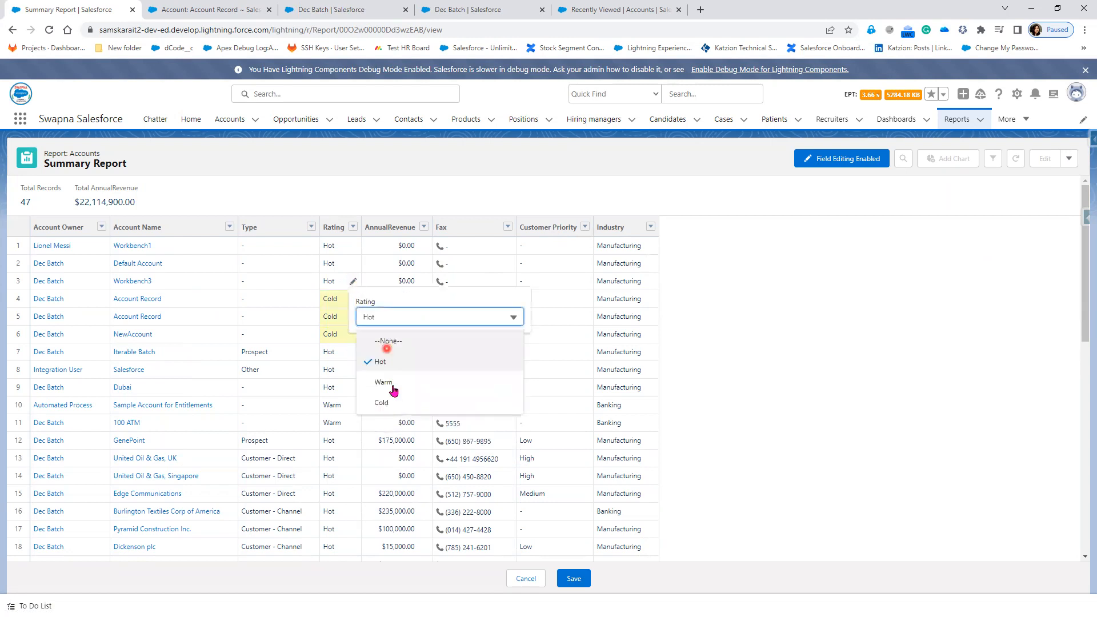
left_click(395, 403)
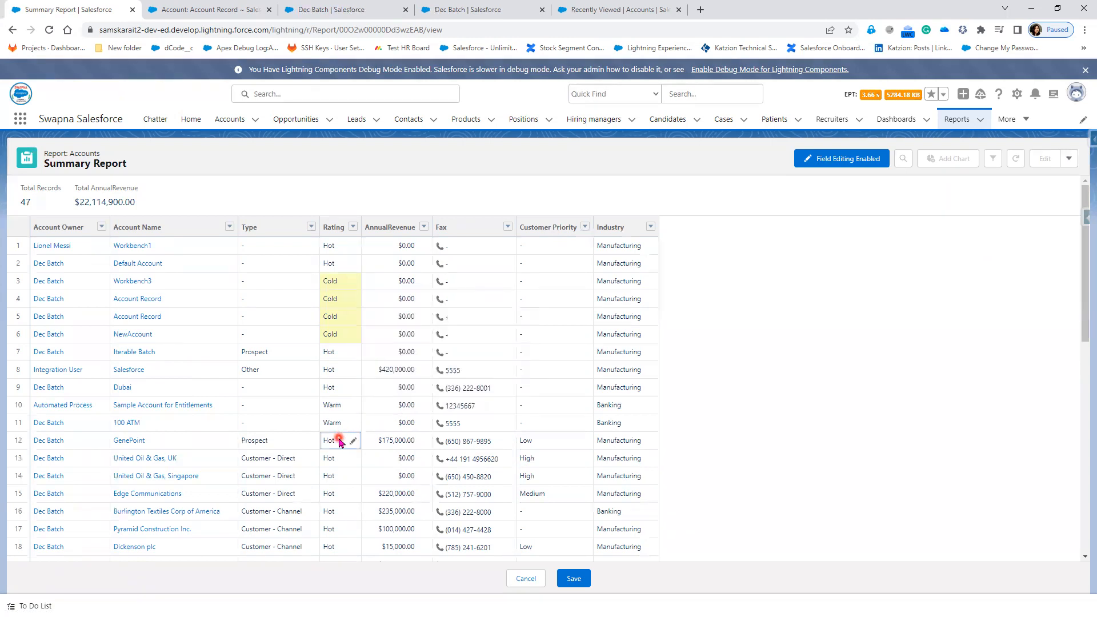
Change the Rating of the Edge Communications account to Cold and save the field edits
left_click(351, 497)
left_click(365, 528)
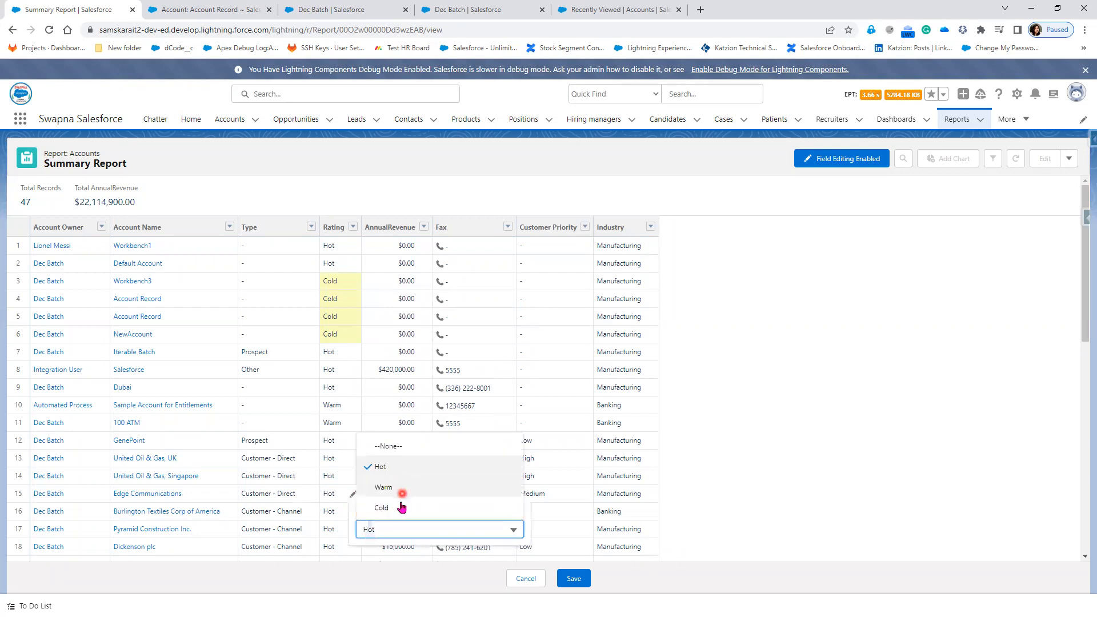
left_click(401, 506)
left_click(577, 579)
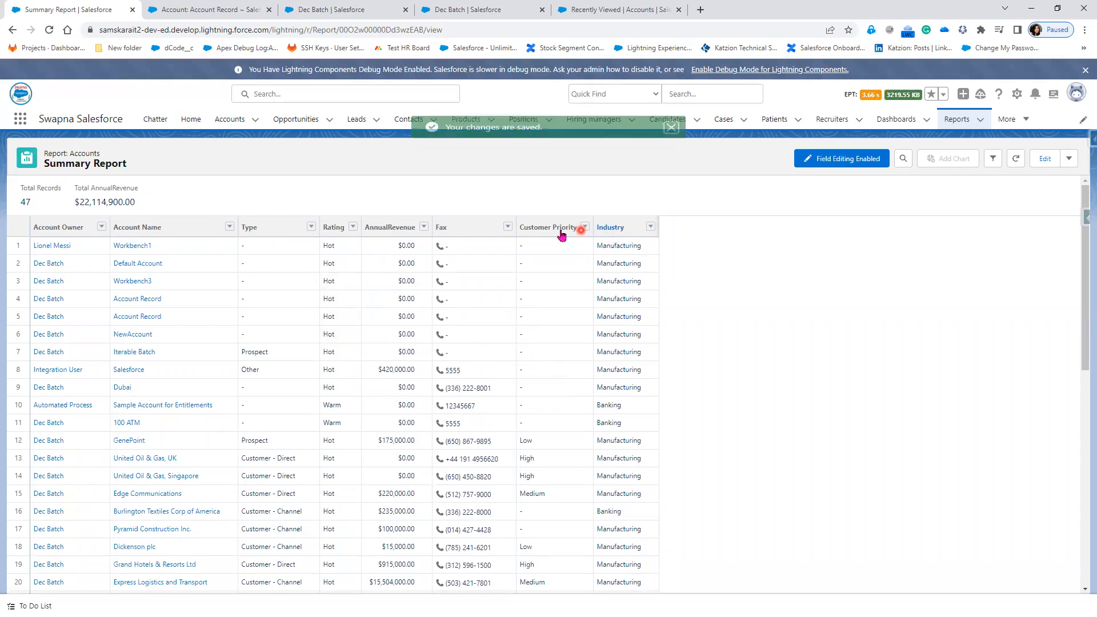
Reopen the report for editing, group its rows by the Rating field, and refresh the preview
left_click(1042, 161)
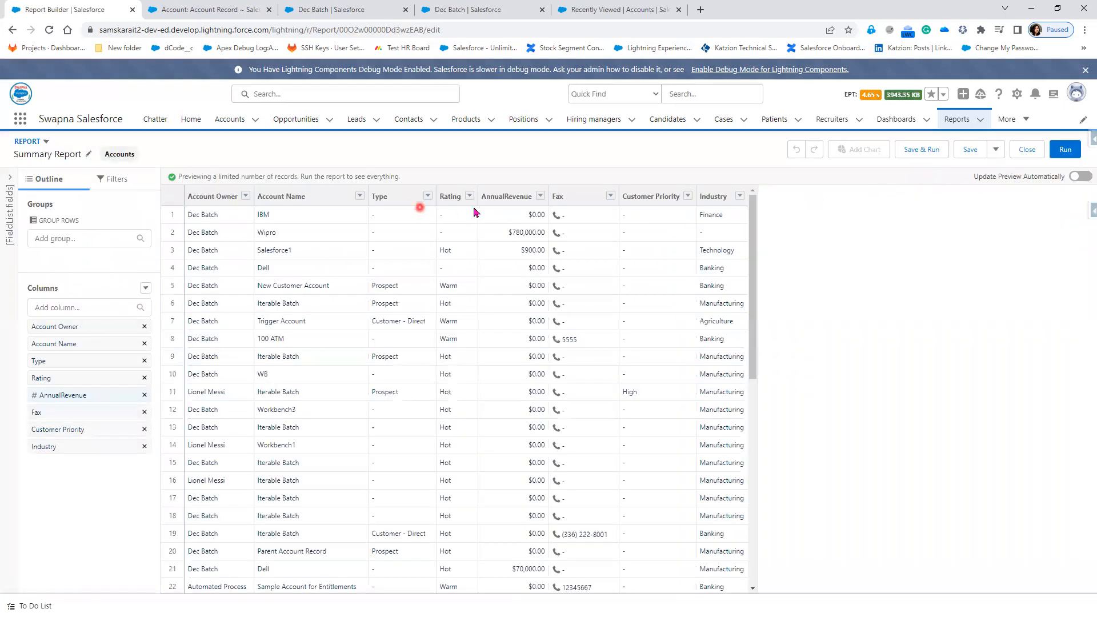
left_click(469, 197)
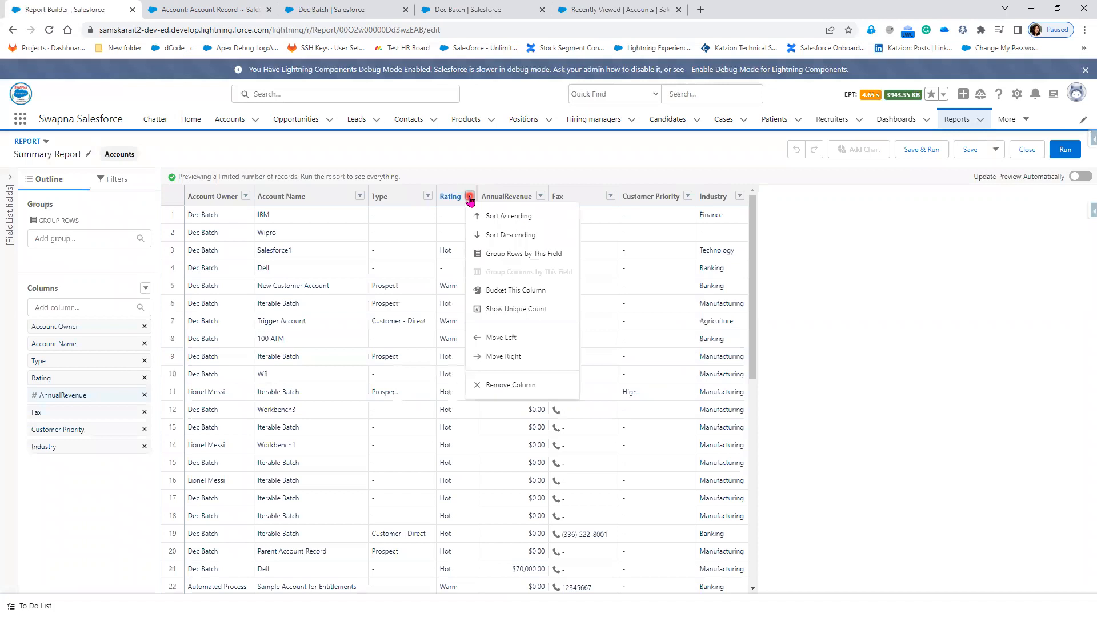
left_click(566, 254)
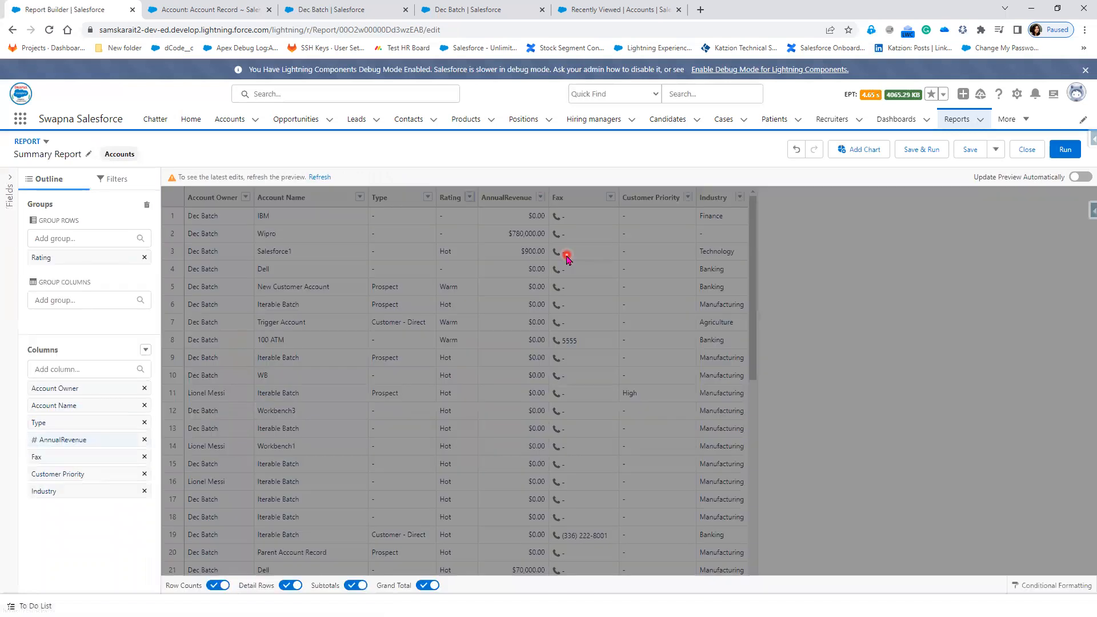
left_click(318, 178)
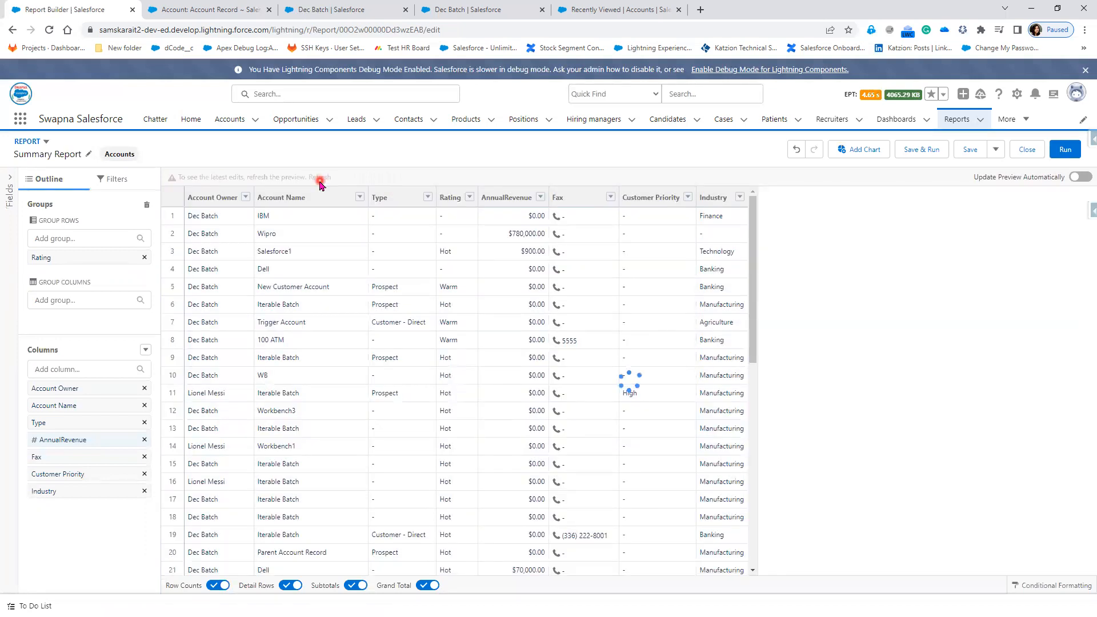
Save the grouped Summary Report and run it
left_click(871, 150)
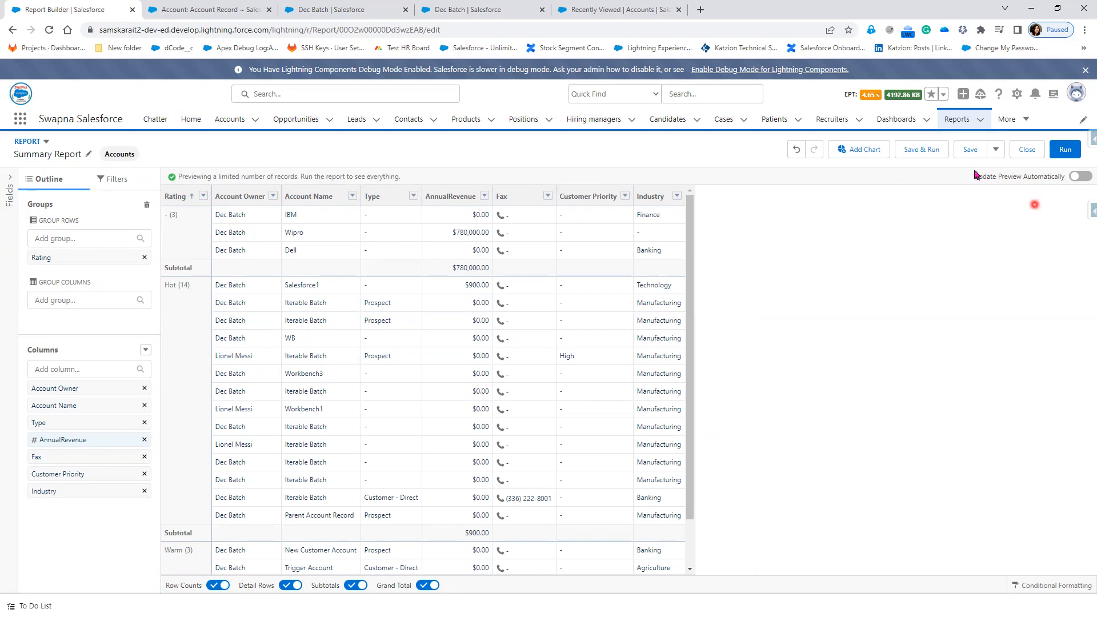
left_click(970, 151)
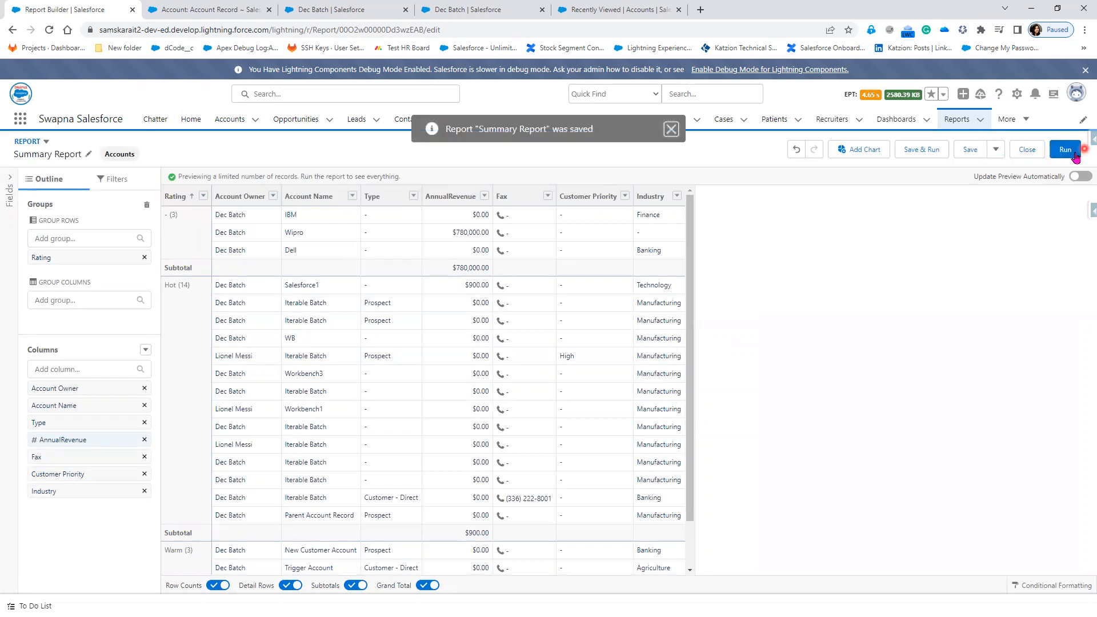
left_click(1072, 152)
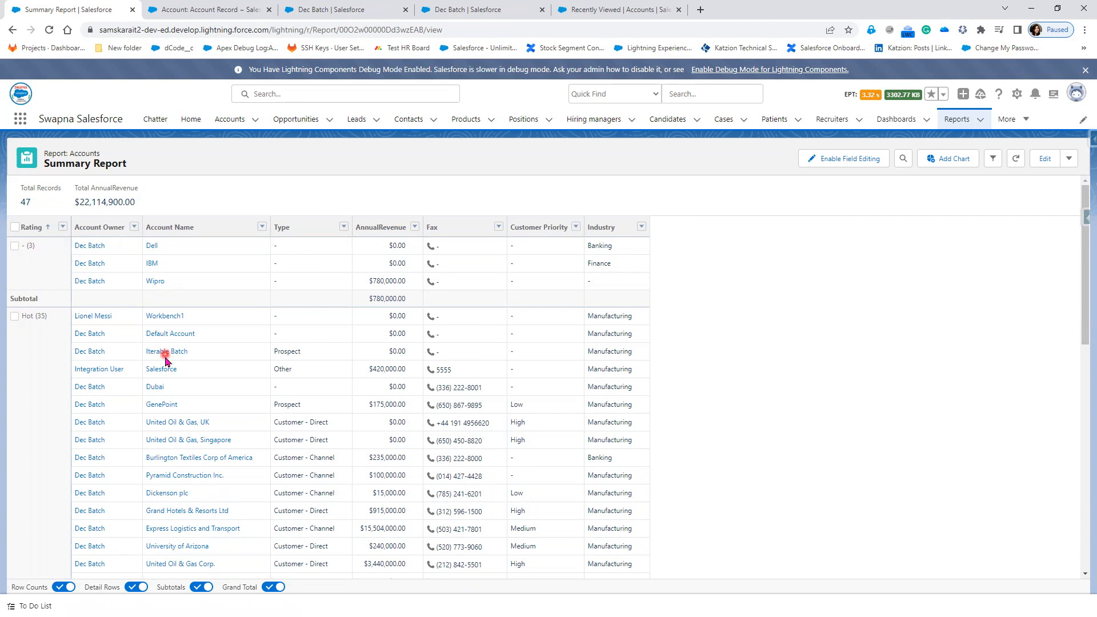
Examine the records and subtotals of each Rating group, switching the detail rows off and back on
scroll(165, 358, "down", 1)
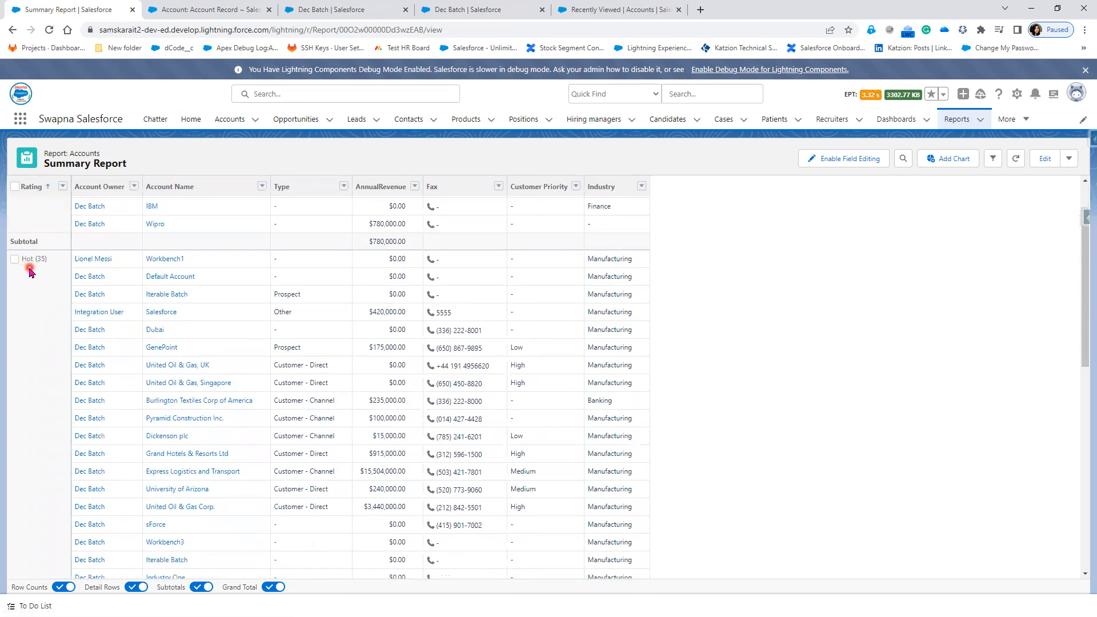
scroll(201, 452, "down", 3)
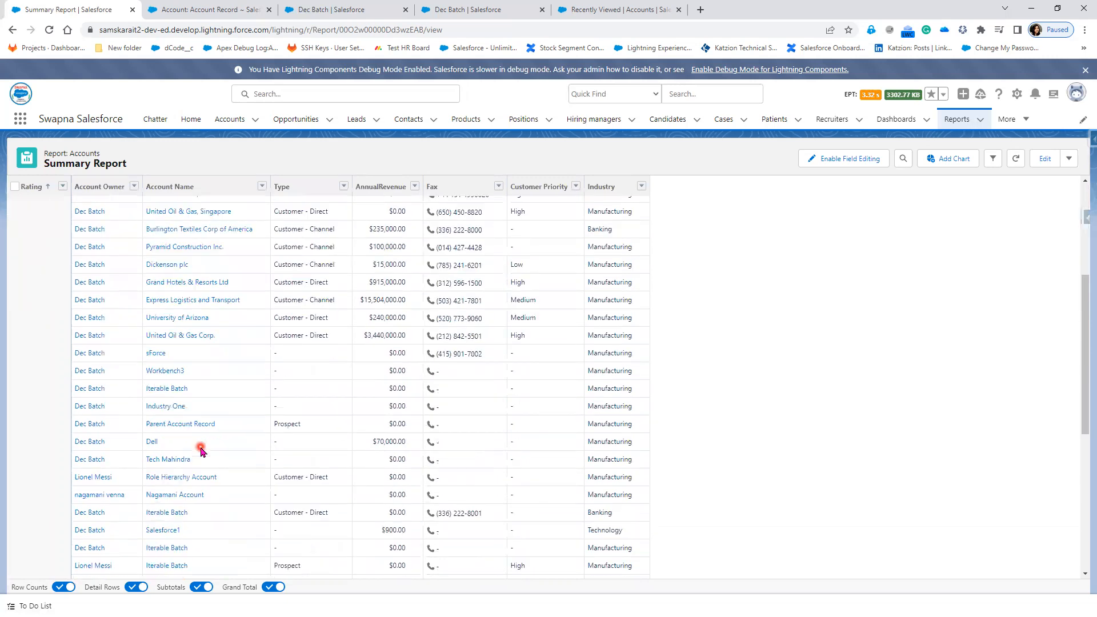
scroll(201, 451, "down", 5)
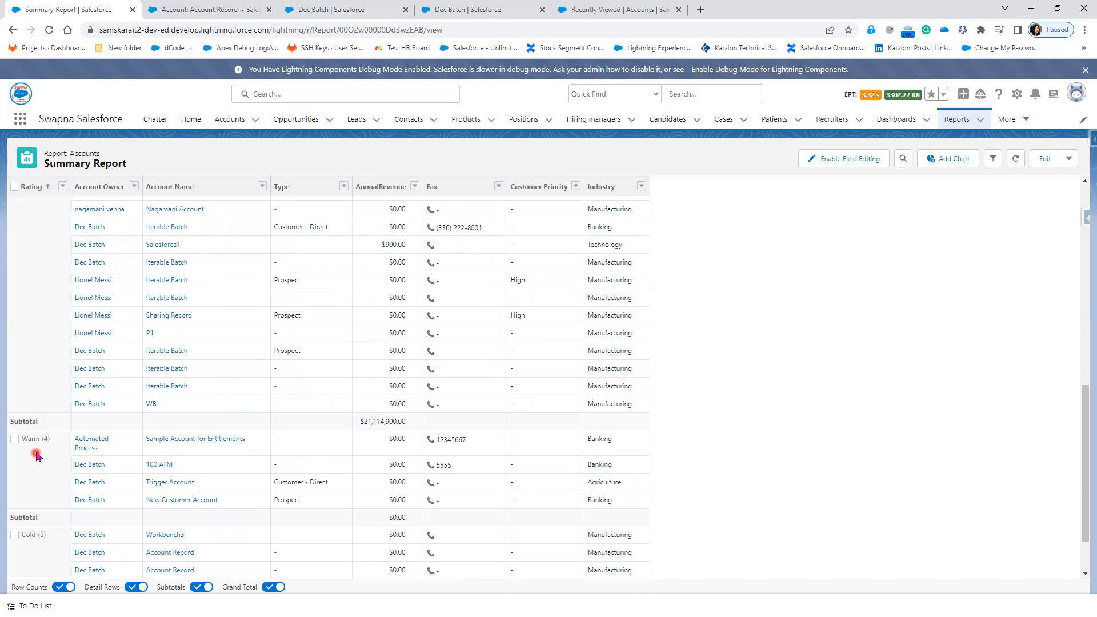
scroll(226, 523, "down", 2)
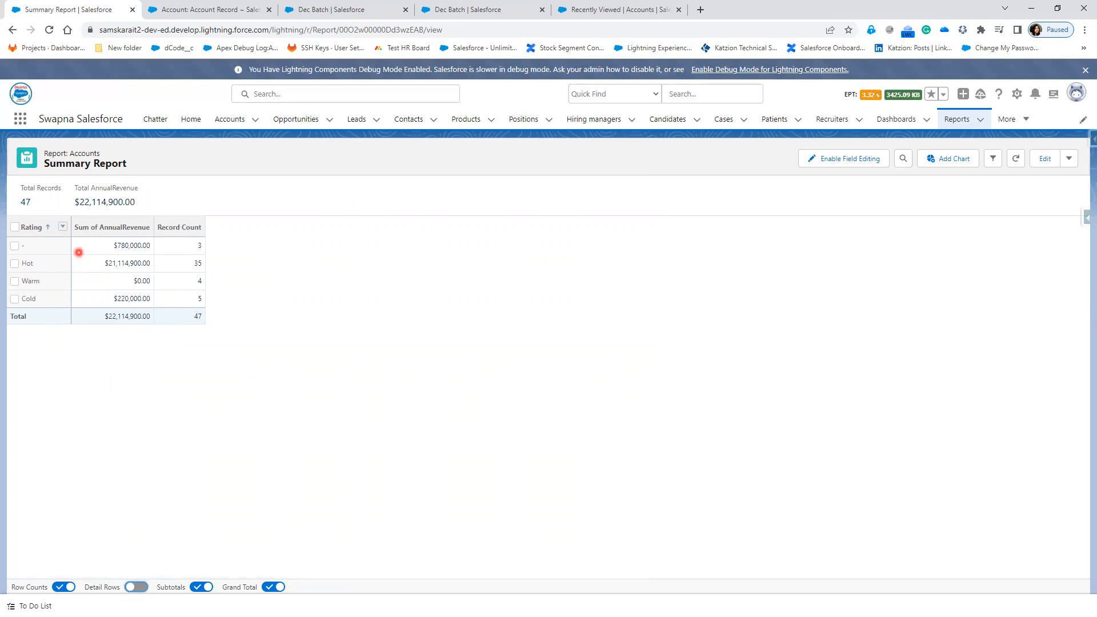
left_click(137, 587)
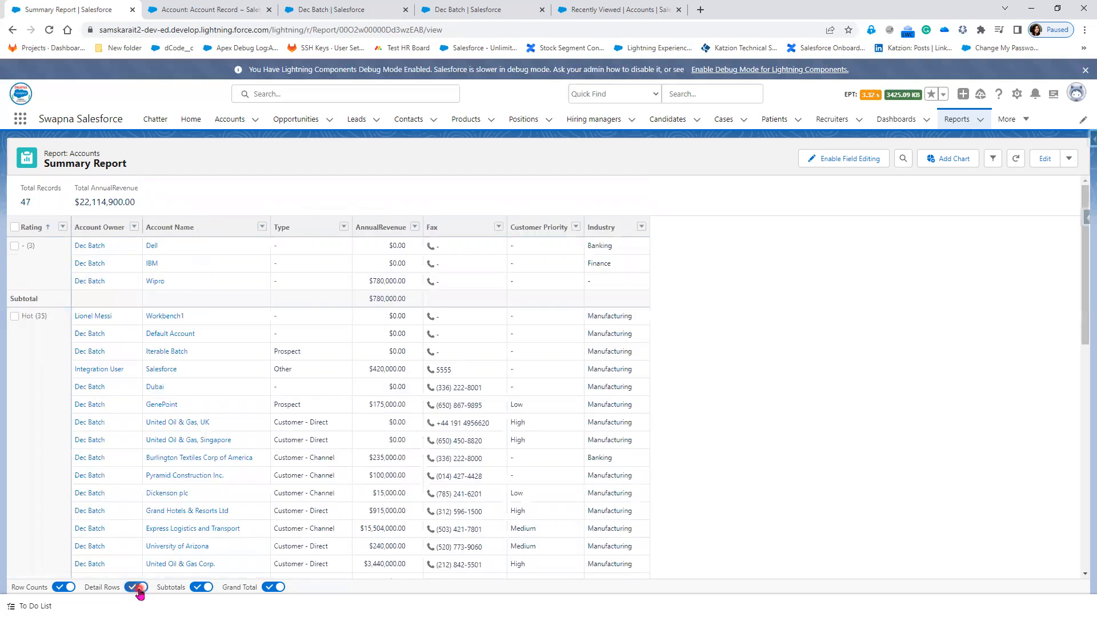
Check the effect of the row counts and the grand total on the report, switching each off and back on
left_click(60, 588)
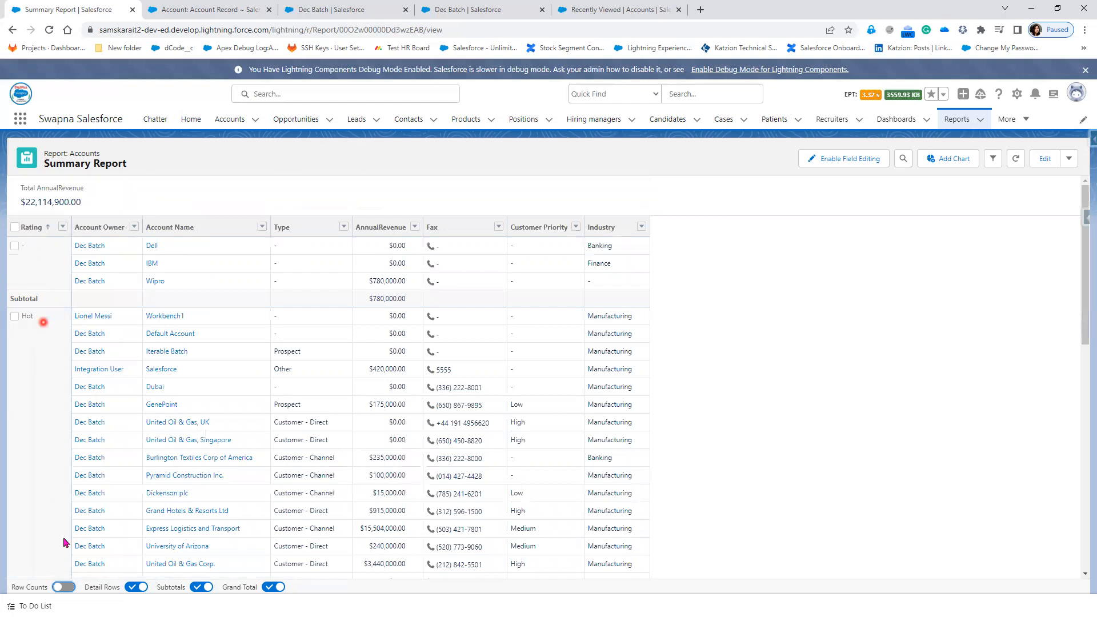
left_click(67, 588)
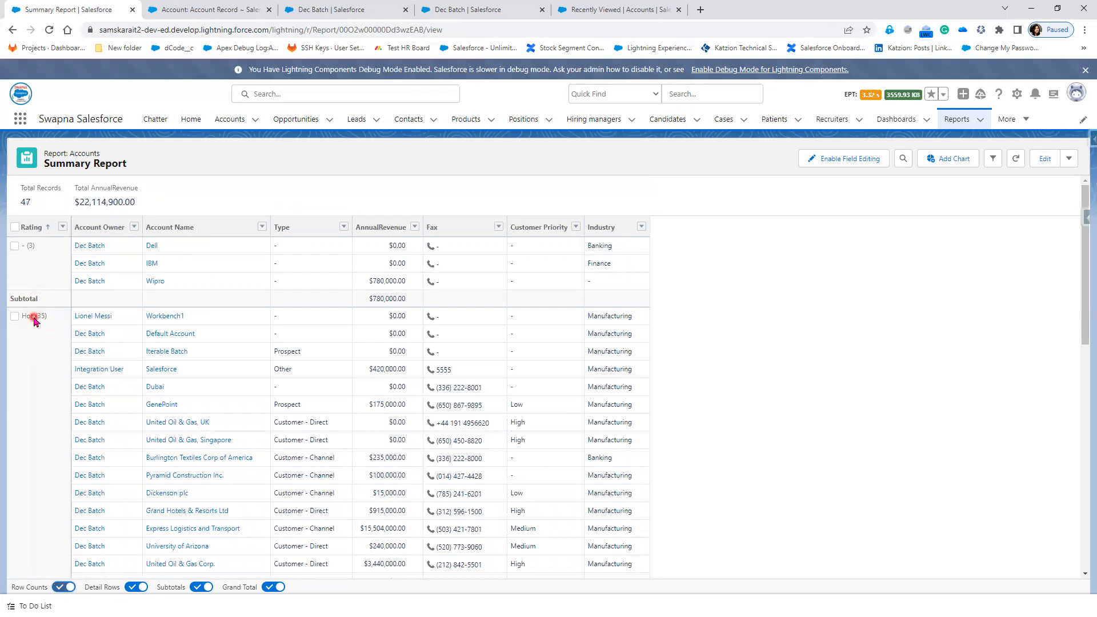
scroll(255, 546, "down", 10)
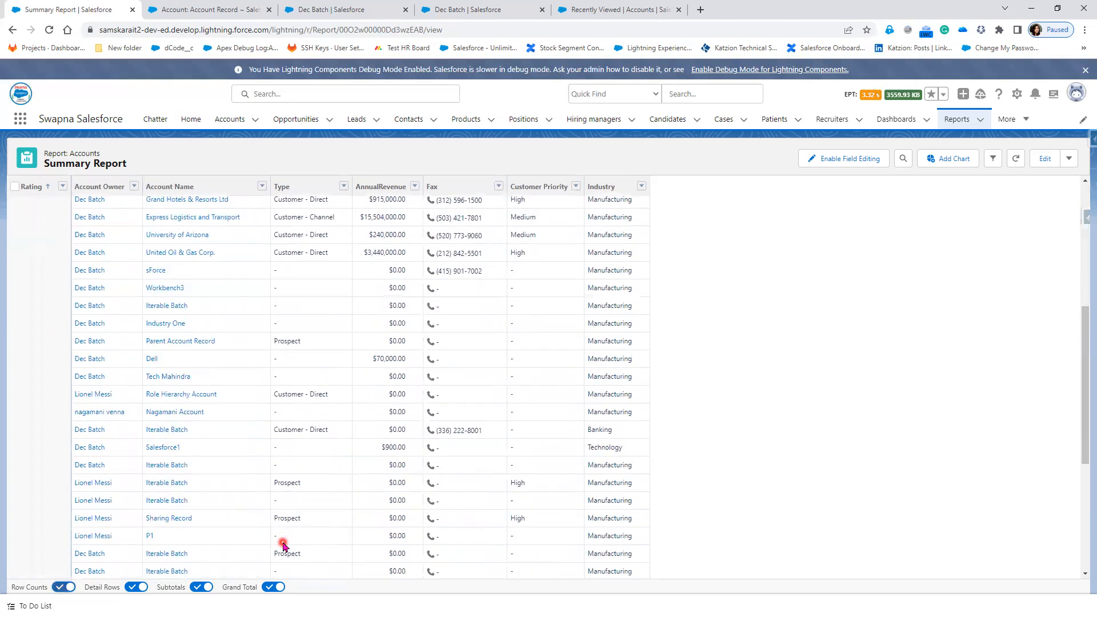
left_click(273, 587)
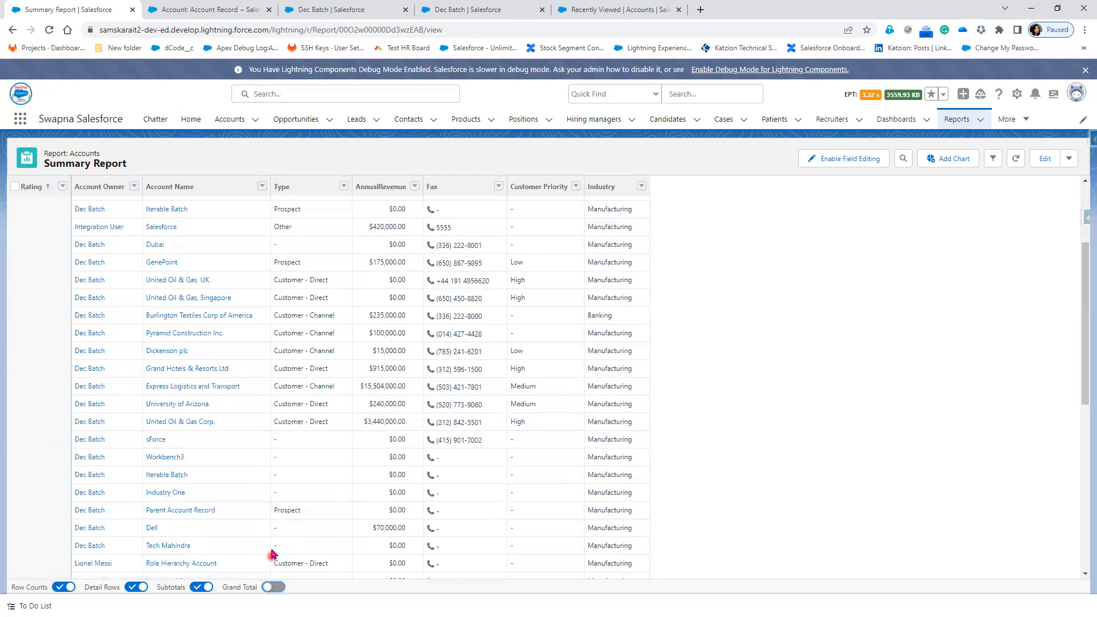
scroll(276, 551, "down", 5)
scroll(276, 552, "down", 5)
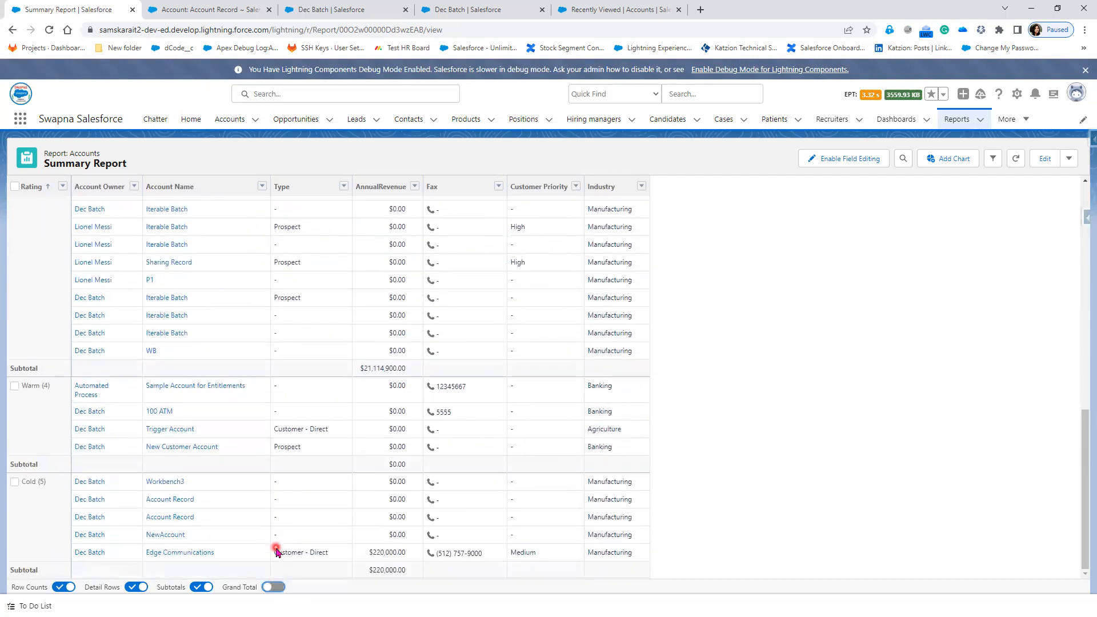
left_click(281, 587)
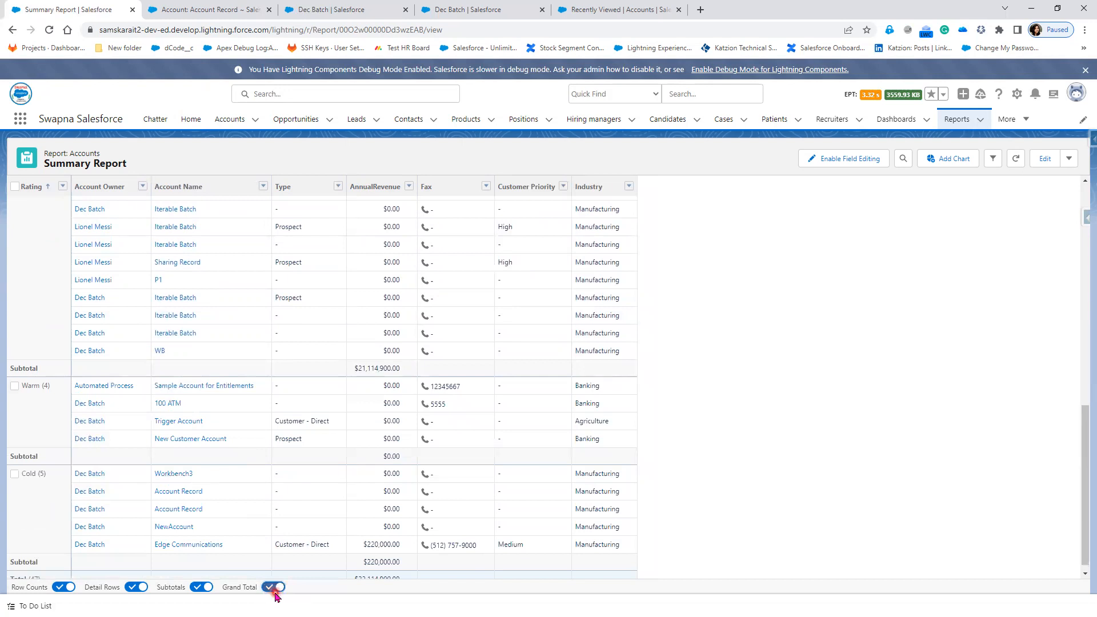
Compare the report with subtotals off and back on, and examine the subtotal row of each Rating group
left_click(200, 588)
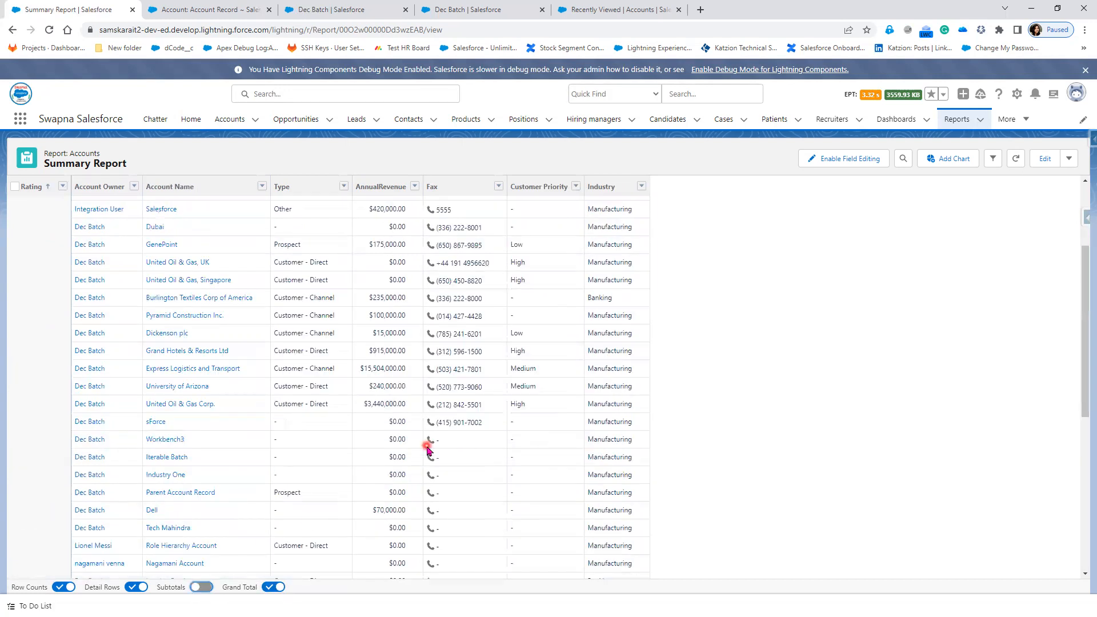
scroll(423, 474, "down", 6)
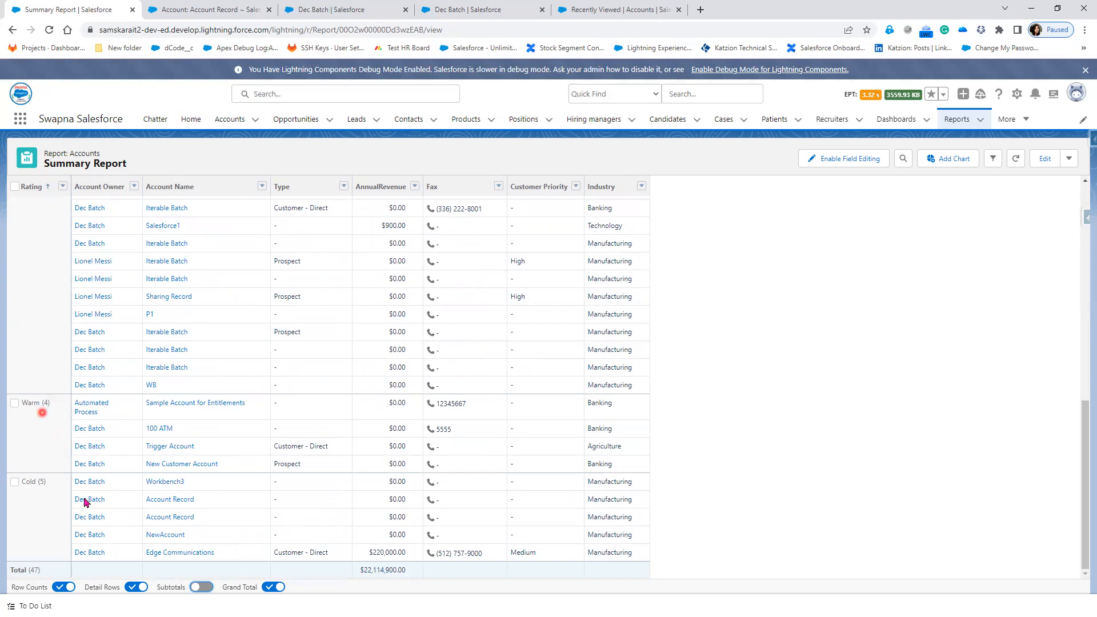
left_click(203, 587)
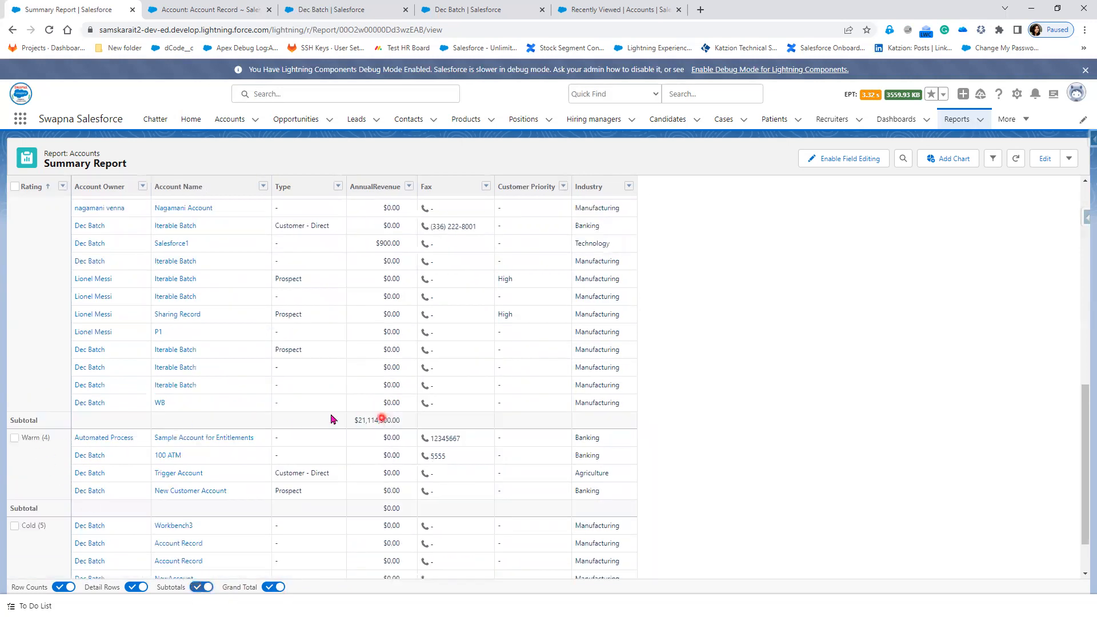
scroll(384, 517, "down", 2)
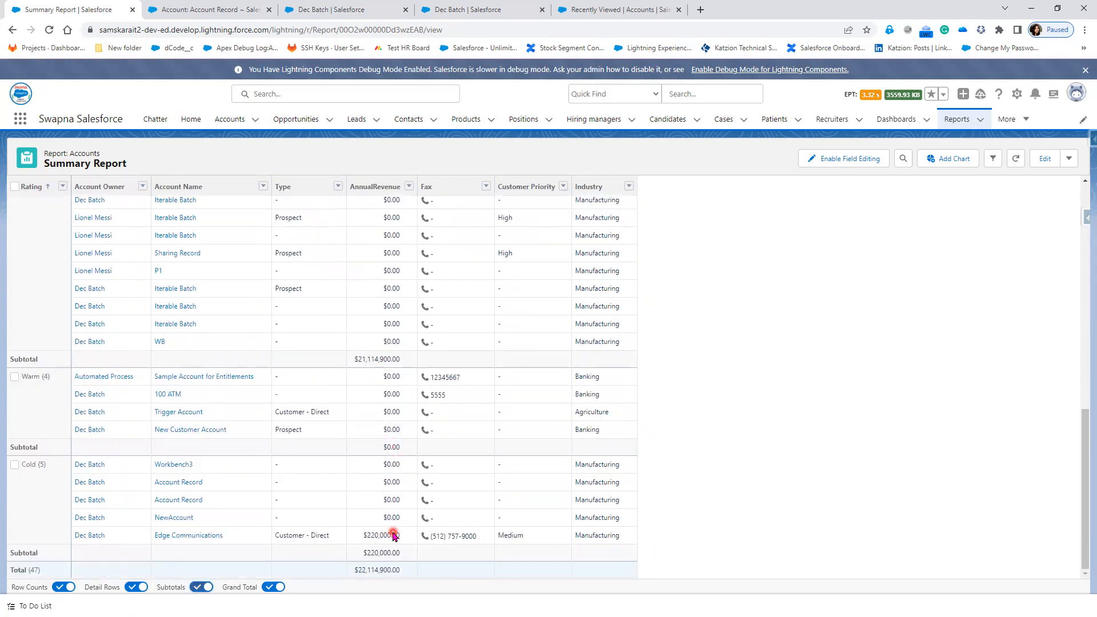
left_click(43, 553)
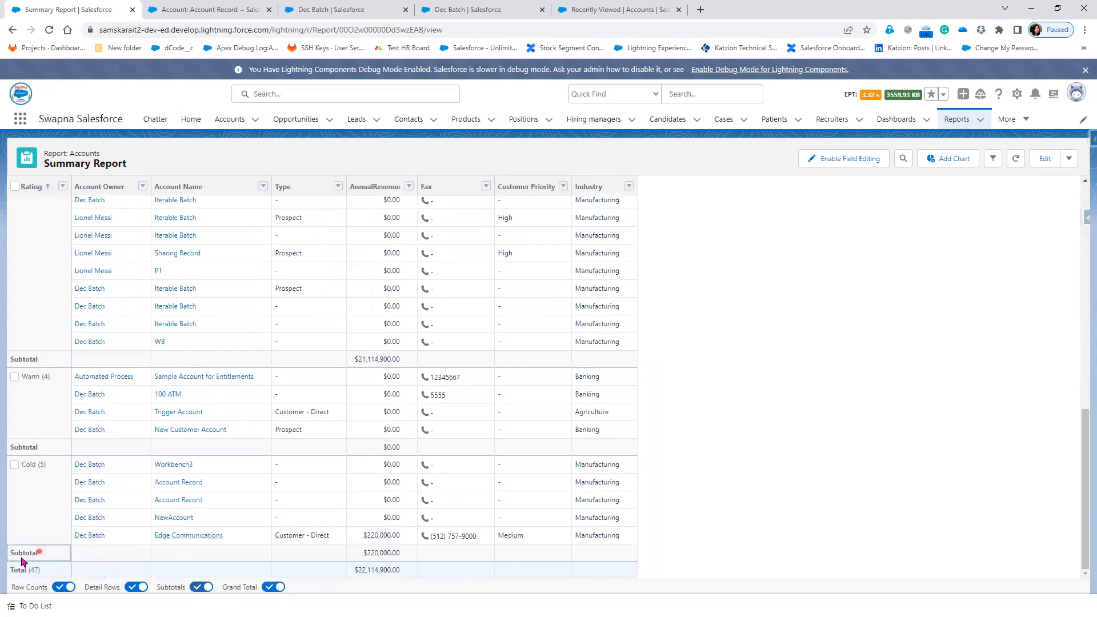
left_click(50, 450)
left_click(45, 361)
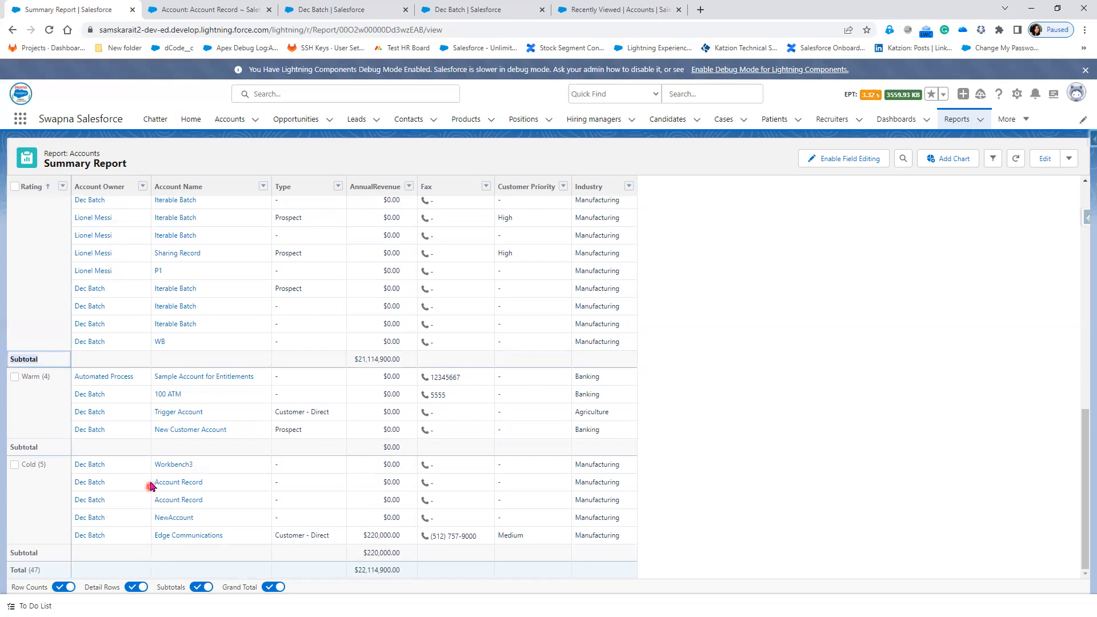
scroll(152, 484, "up", 1)
scroll(151, 484, "up", 1)
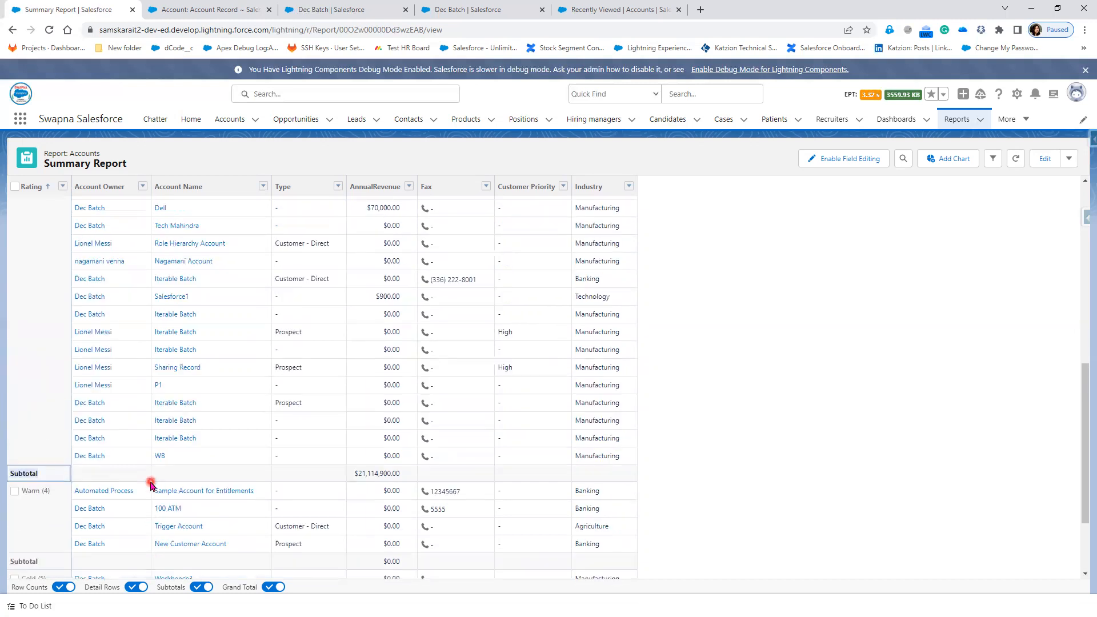
scroll(152, 485, "up", 8)
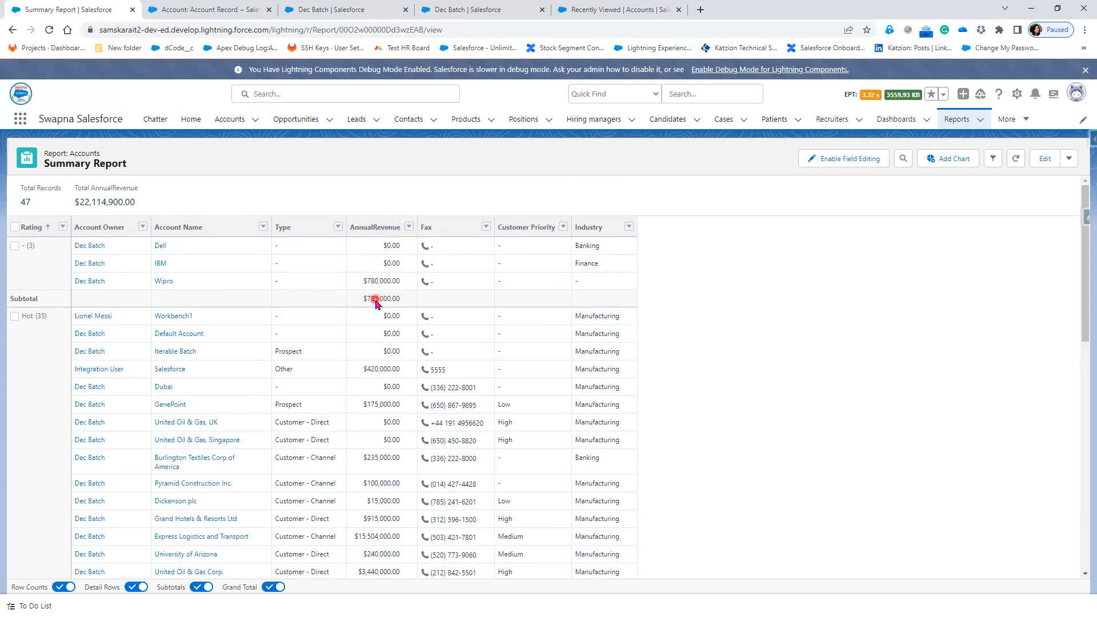
Save the Summary Report and view the options available for its AnnualRevenue column
left_click(1069, 160)
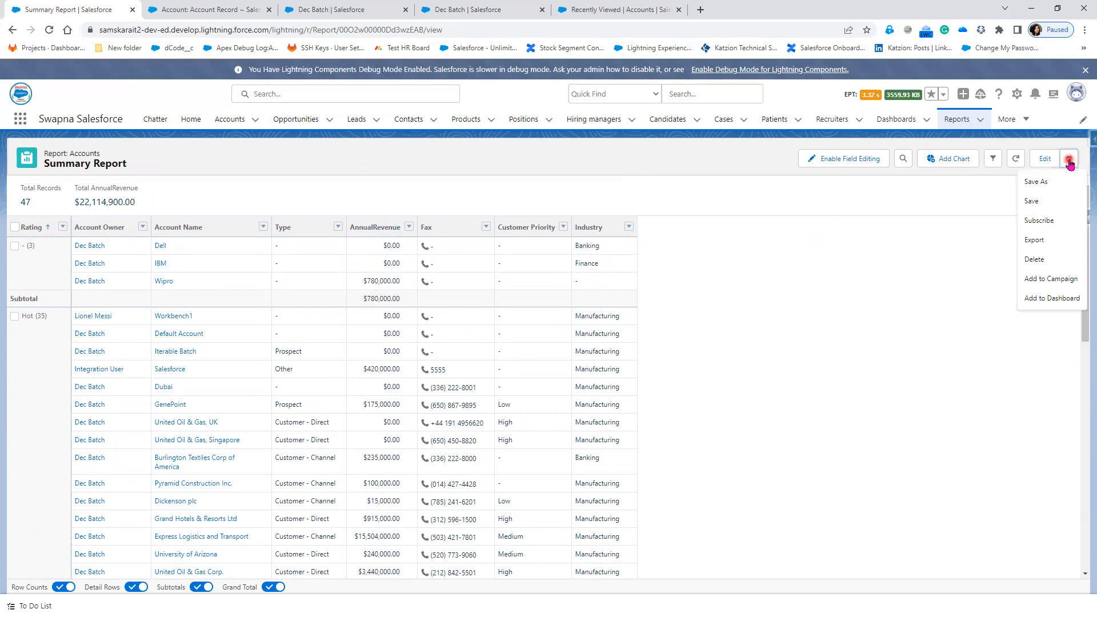
left_click(1057, 201)
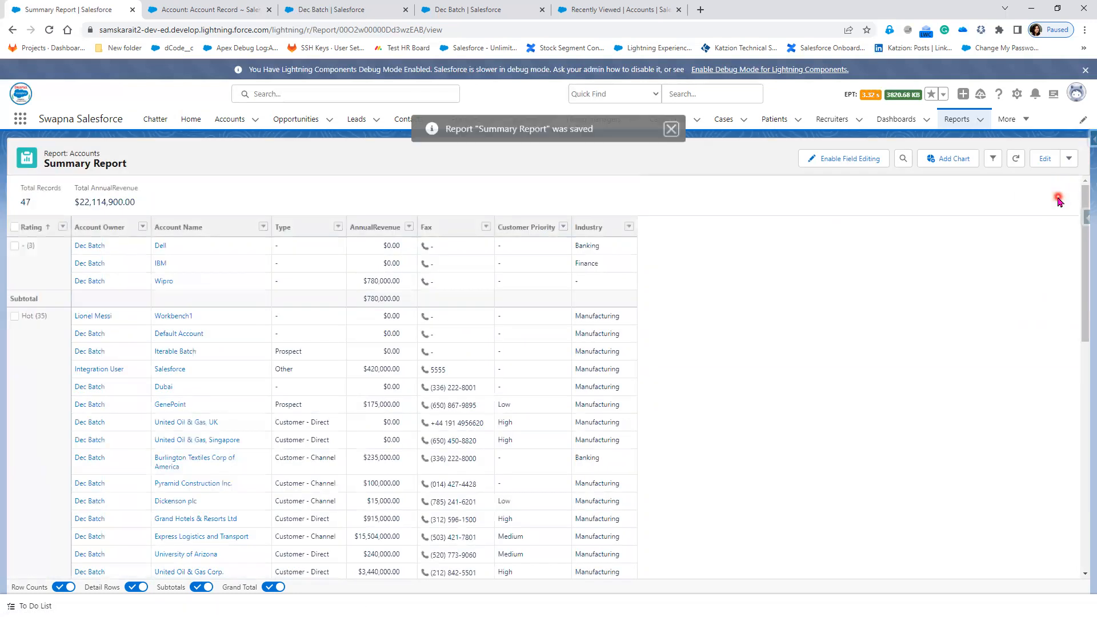
left_click(409, 227)
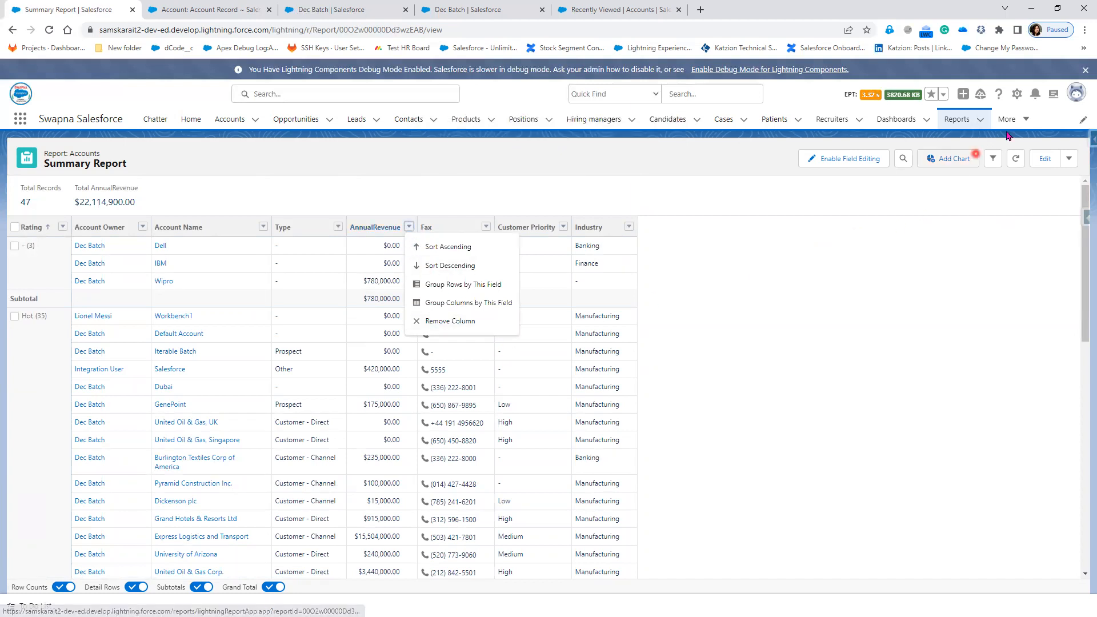
Switch to Salesforce Classic and open the Summary Report from the reports list
left_click(1078, 93)
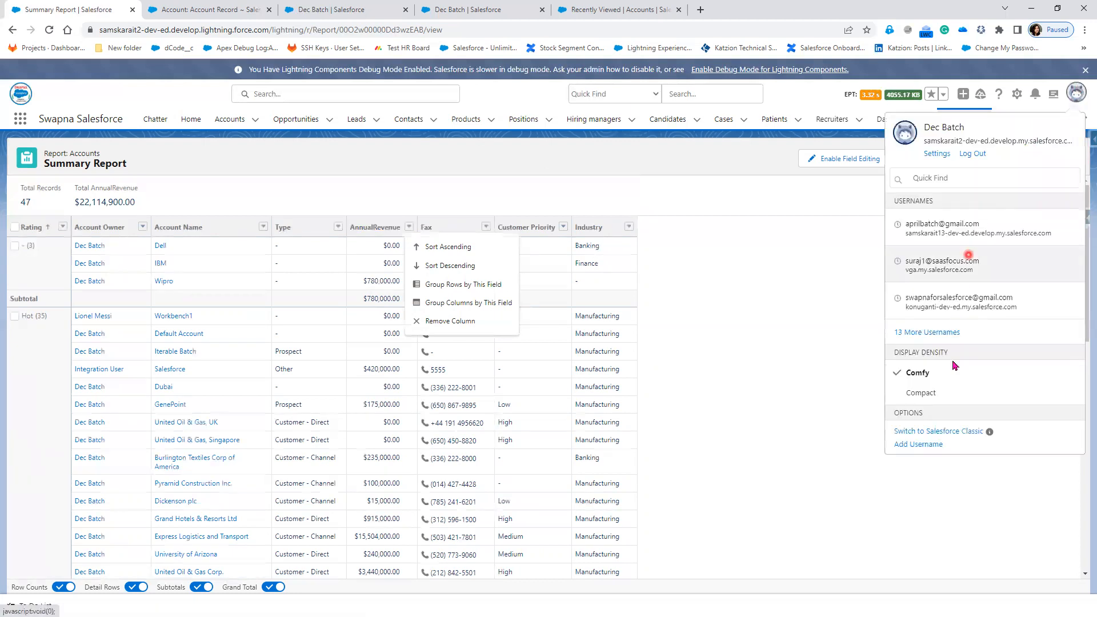
left_click(960, 433)
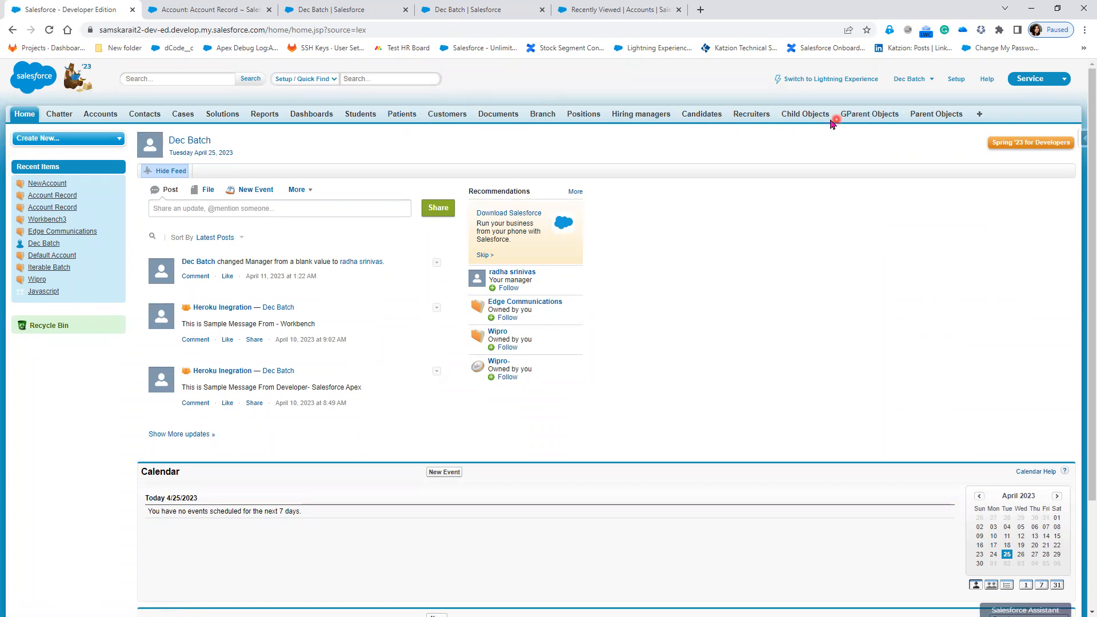
left_click(263, 117)
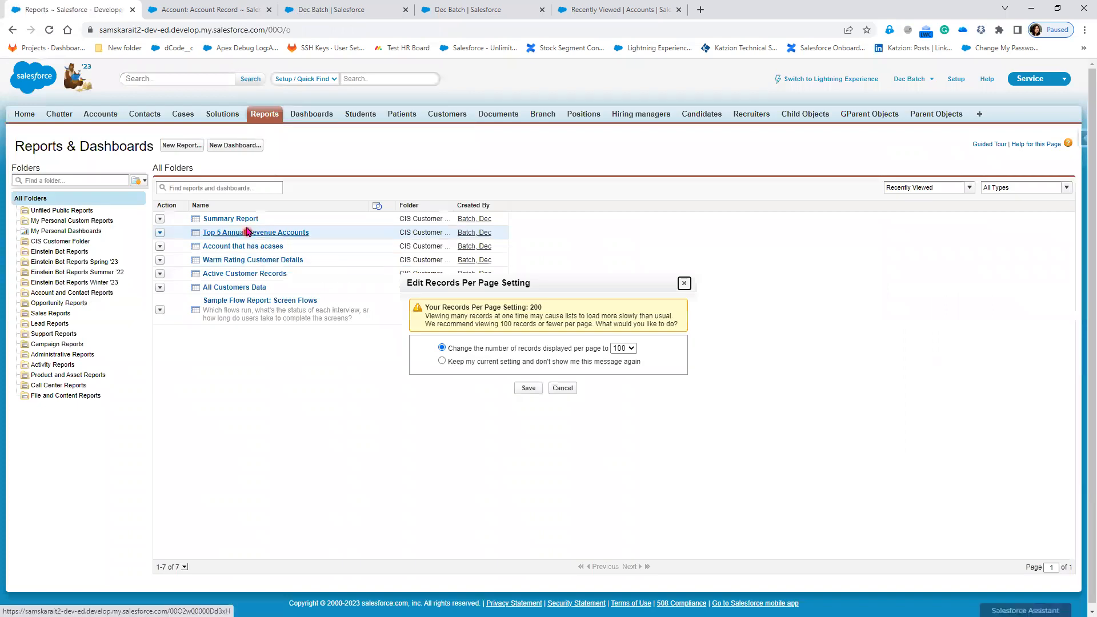
left_click(243, 222)
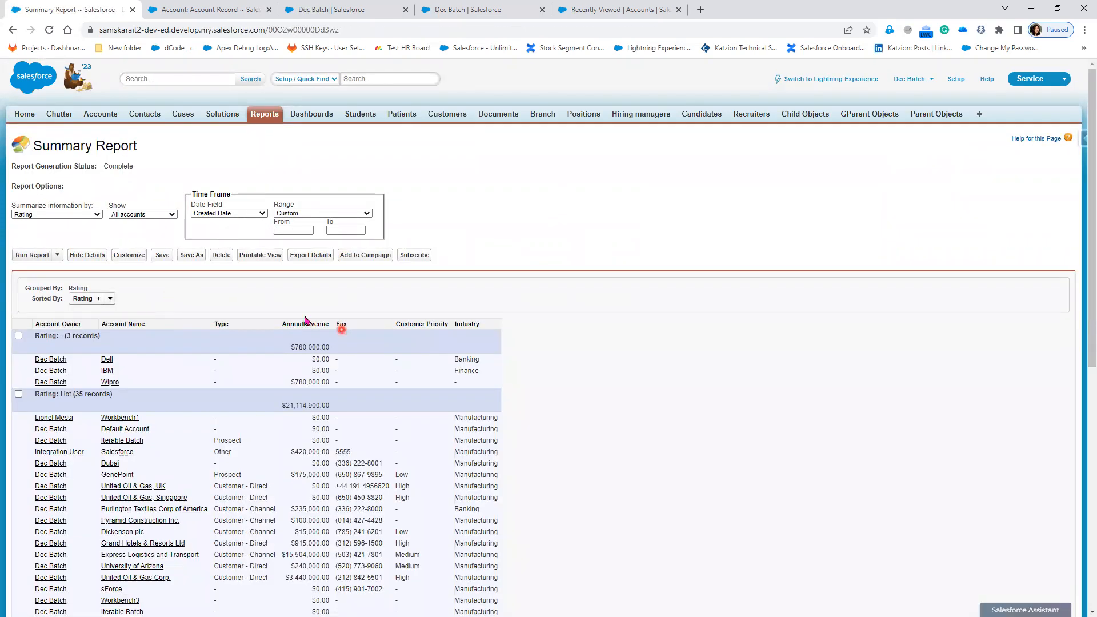
Customize the Summary Report so AnnualRevenue is summarized by Sum, and save and run it
left_click(131, 256)
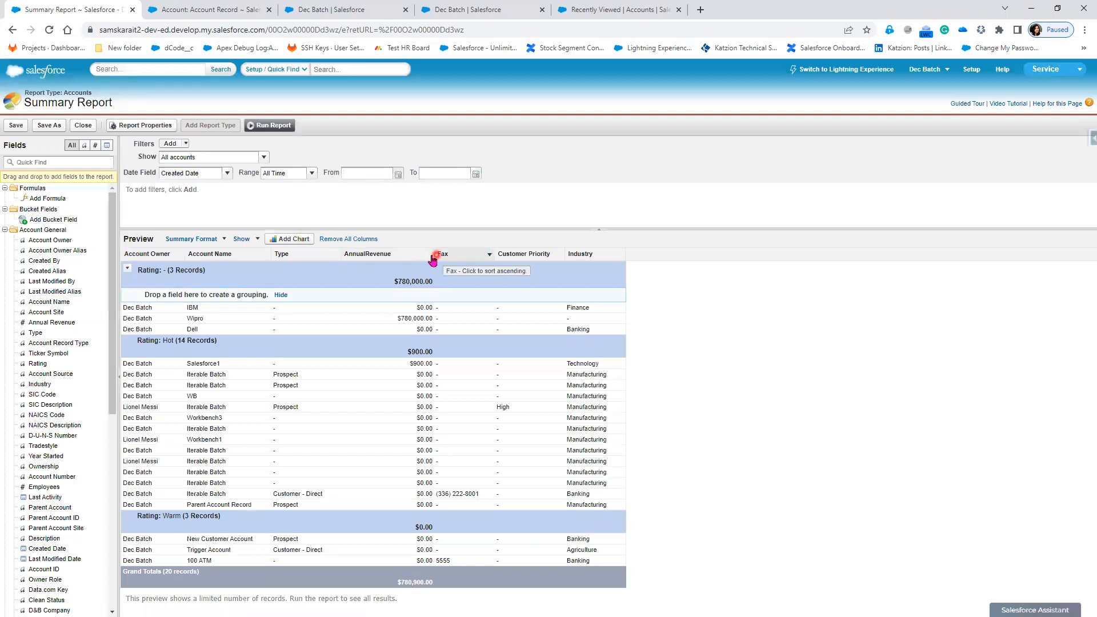
left_click(429, 256)
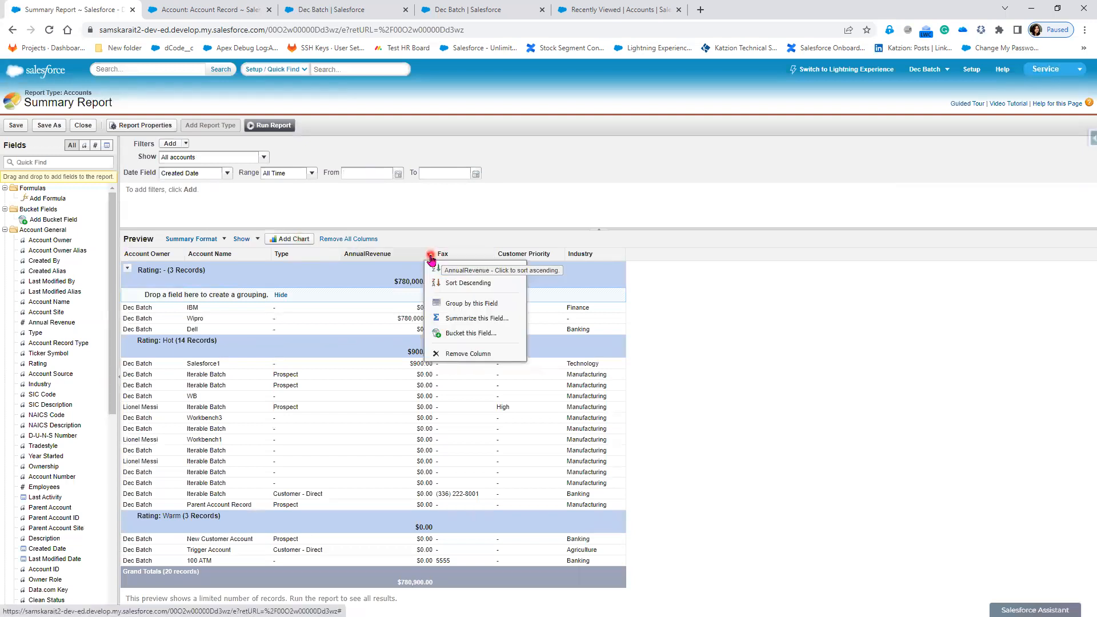
left_click(500, 325)
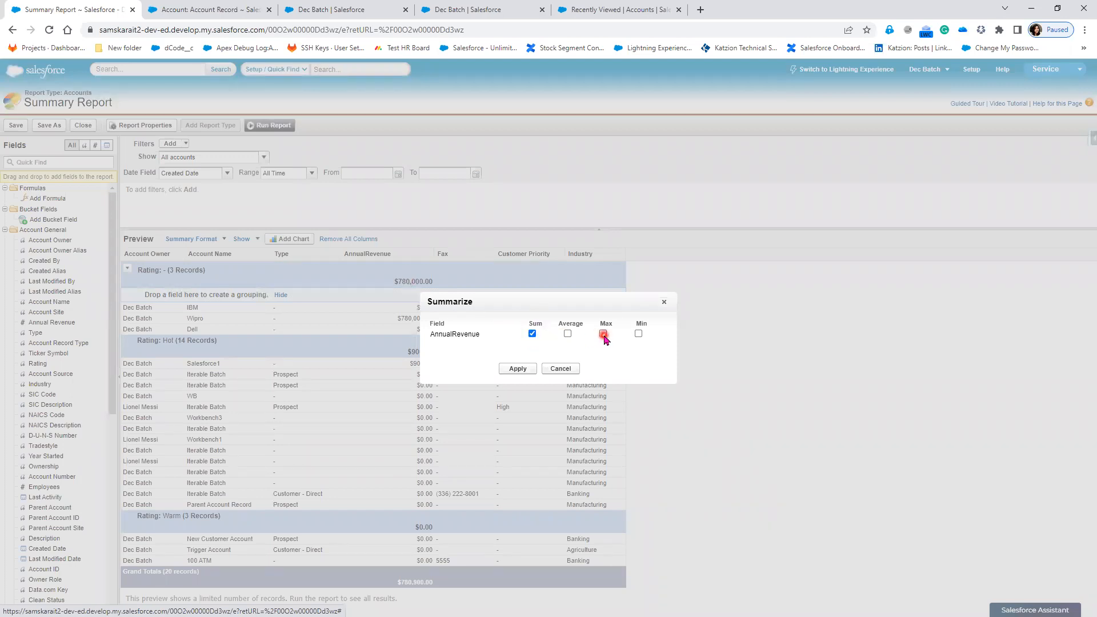
left_click(518, 369)
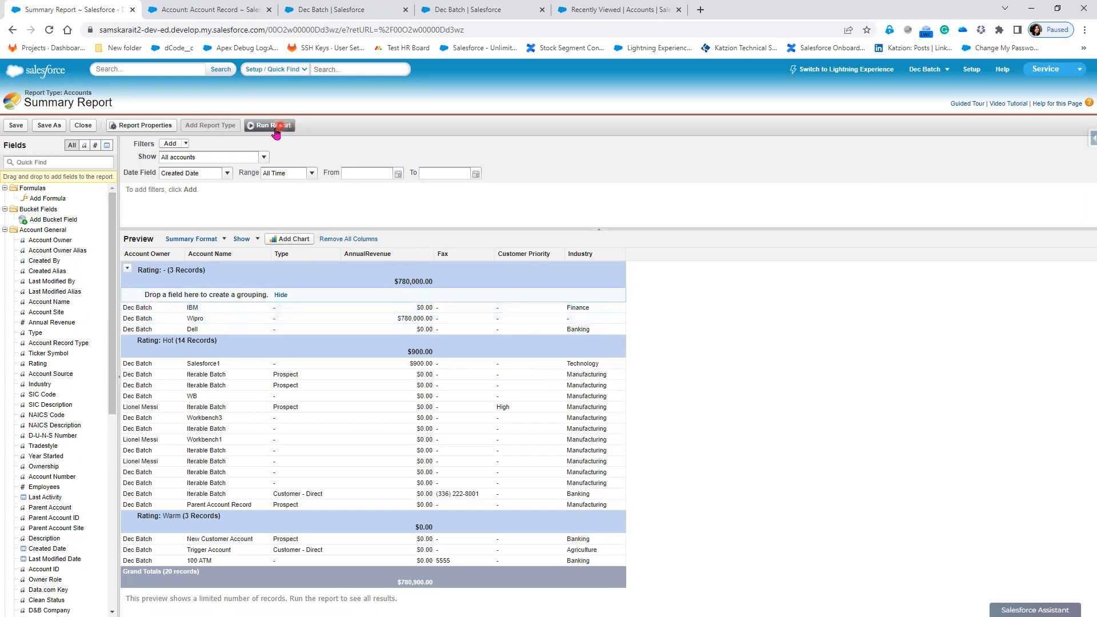
left_click(18, 131)
left_click(274, 126)
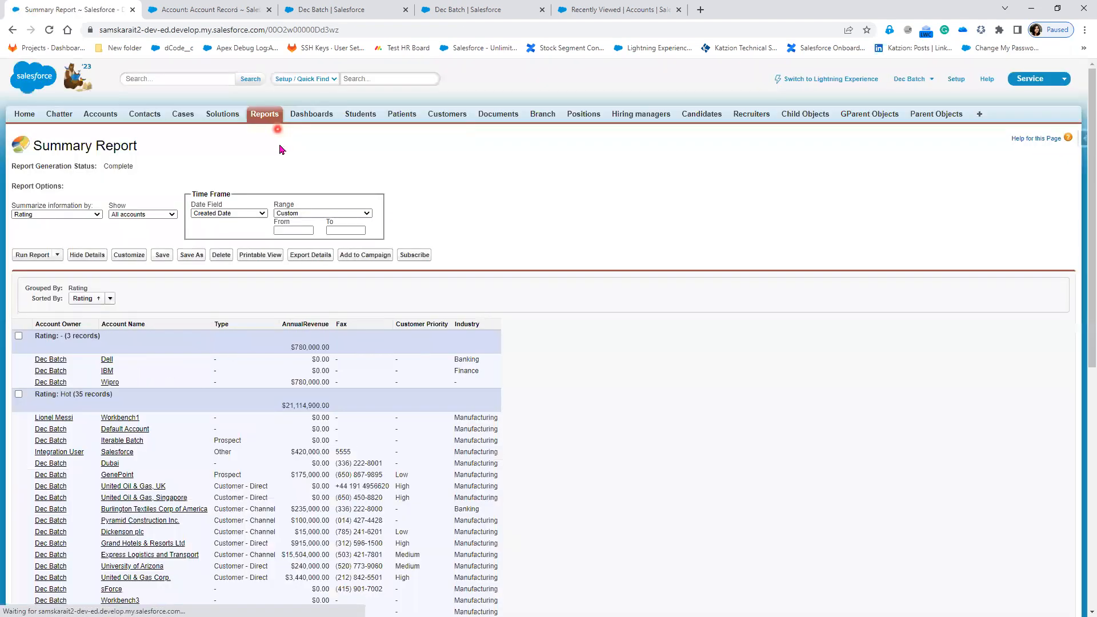
Examine the records and AnnualRevenue subtotal of each Rating group in the Classic report, down to the grand totals
left_click_drag(287, 346, 334, 349)
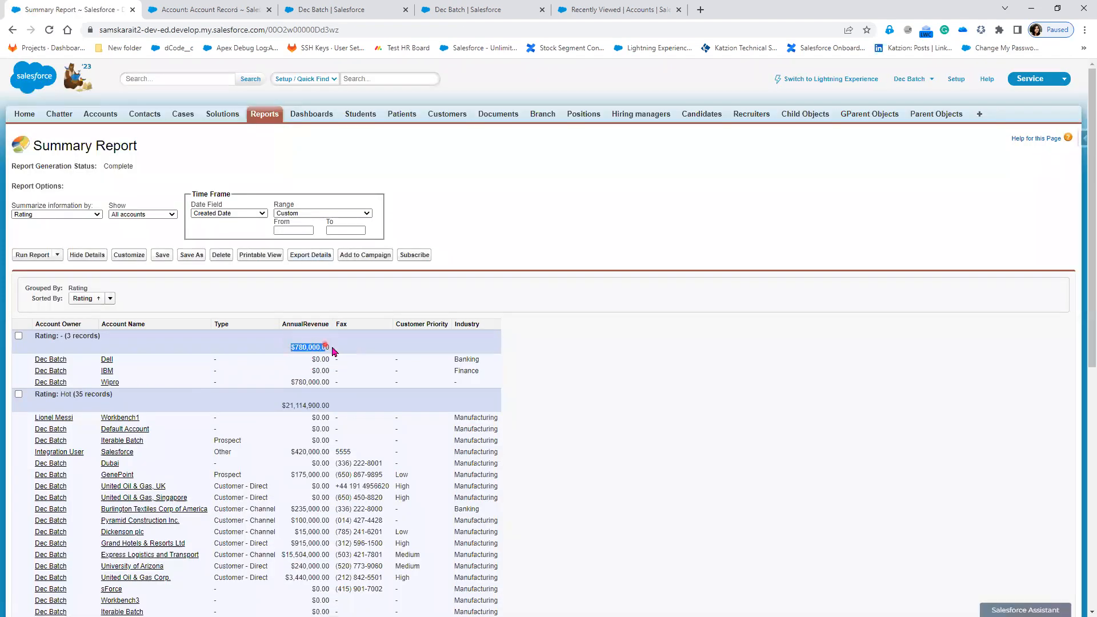
left_click_drag(33, 359, 491, 380)
left_click_drag(289, 345, 335, 348)
left_click_drag(274, 404, 346, 412)
scroll(346, 411, "down", 3)
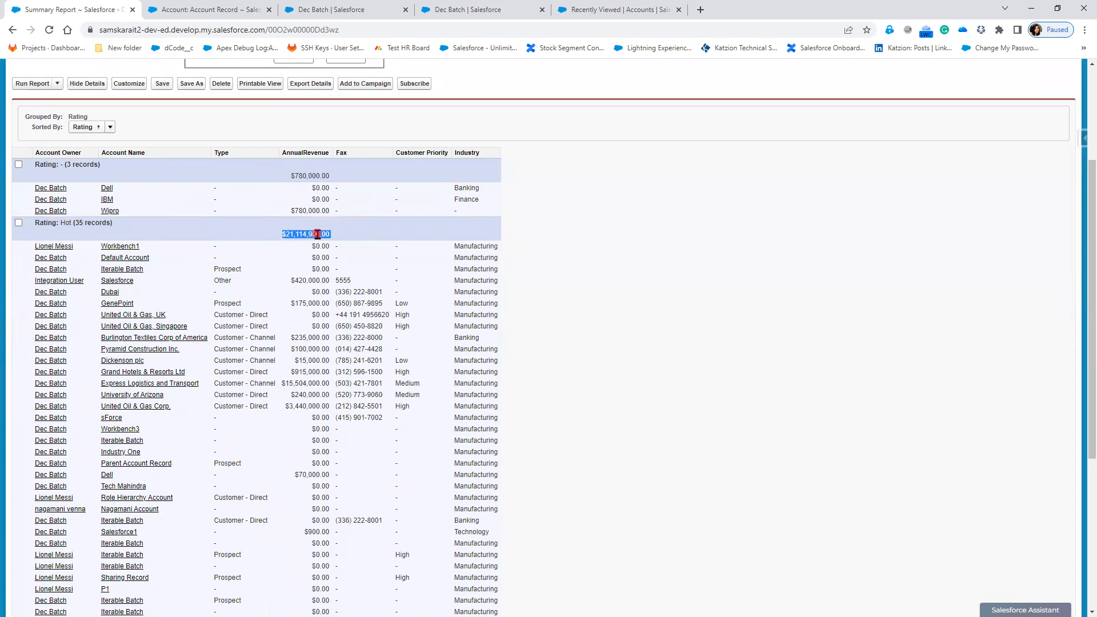
scroll(336, 439, "down", 5)
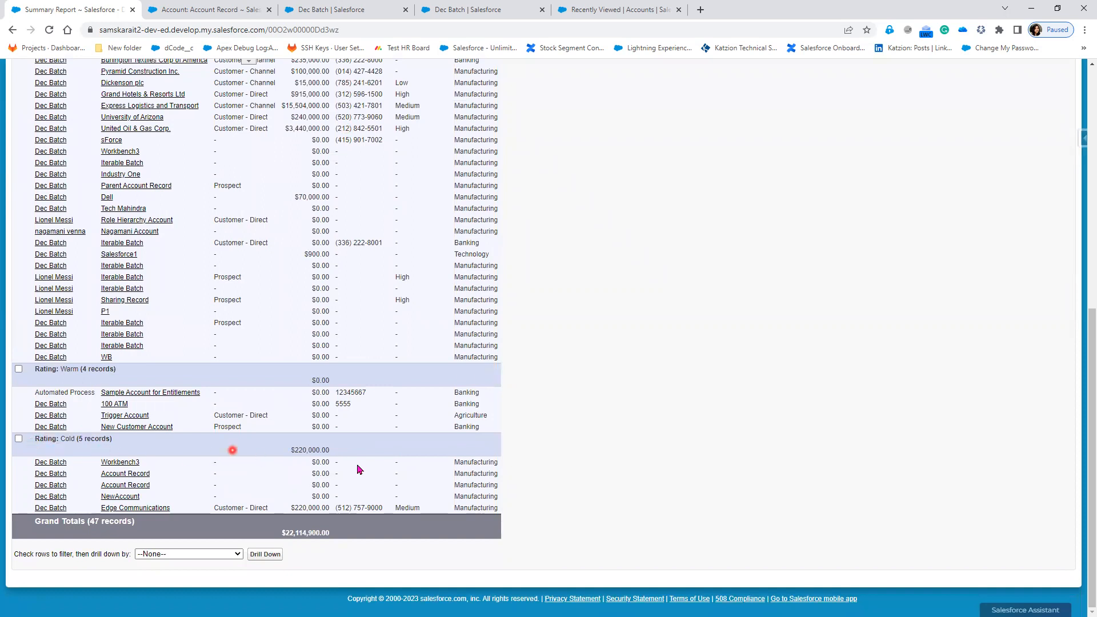
left_click_drag(288, 451, 336, 457)
scroll(336, 457, "up", 8)
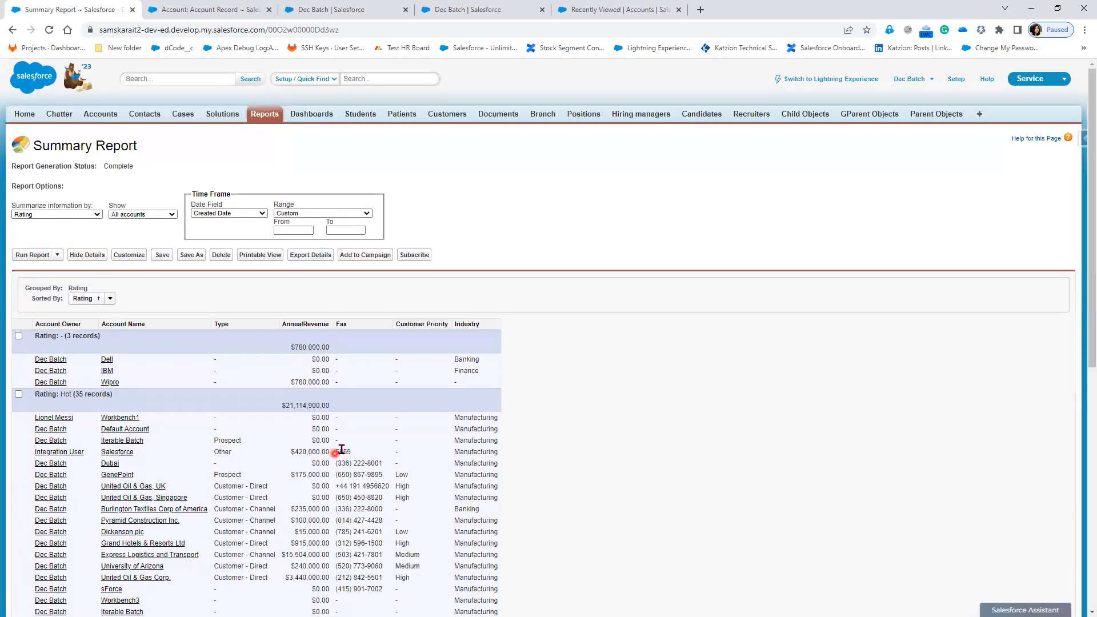
Open the Summary Report for customization, and switch to a blank Notepad++ note
left_click(129, 256)
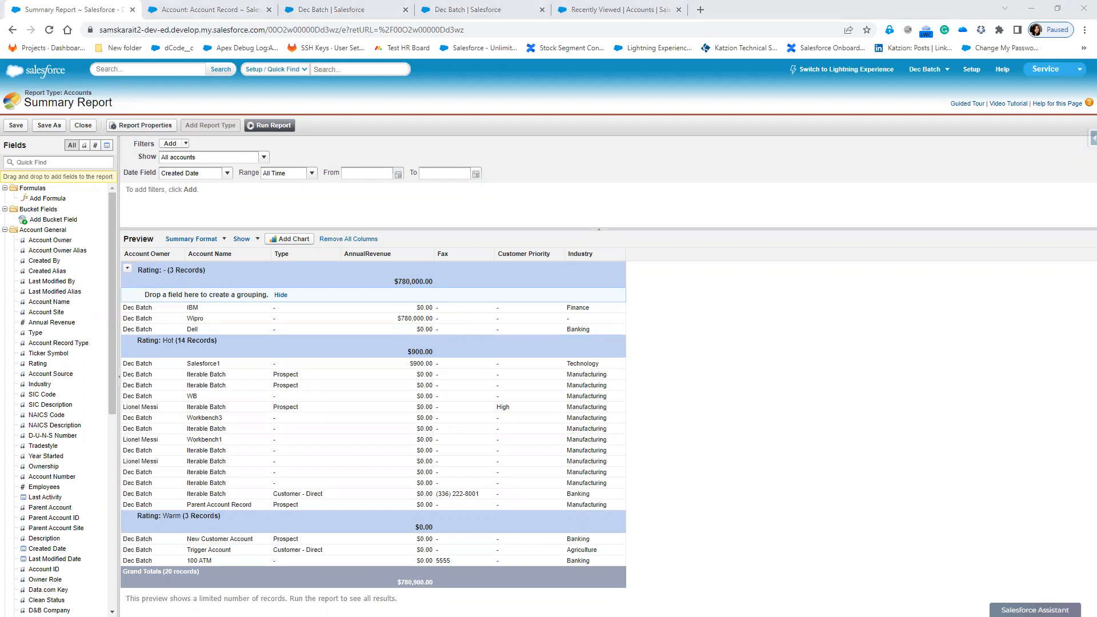
key("alt+Tab")
double_click(759, 176)
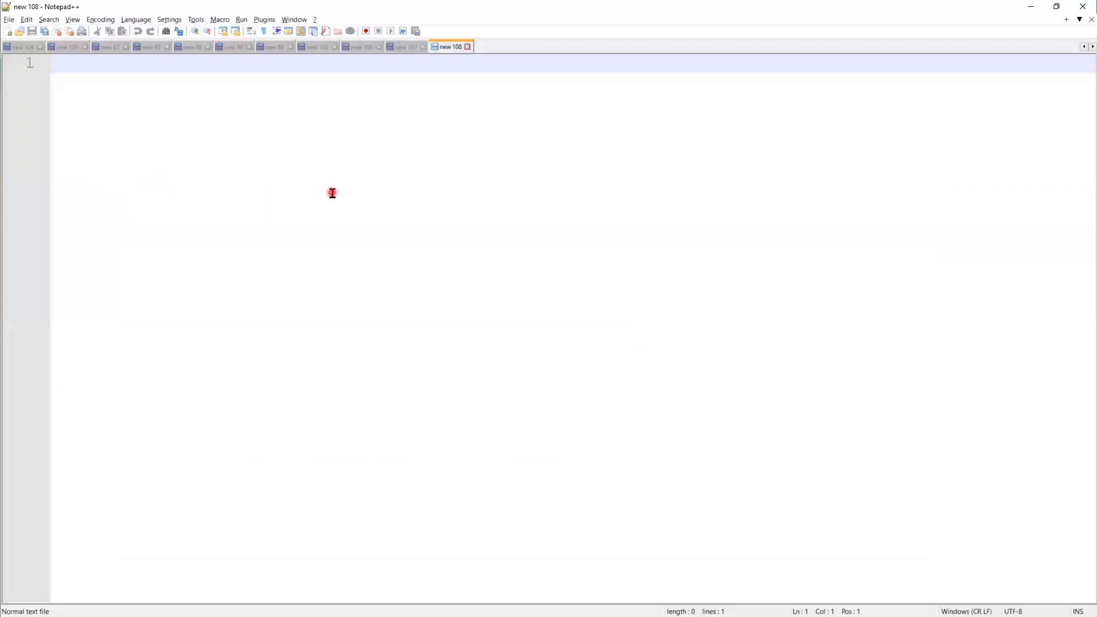
Write the rule "> 1,000 --> Premium Customer" on the third line of the note
key("Return")
key("Return")
type(">1")
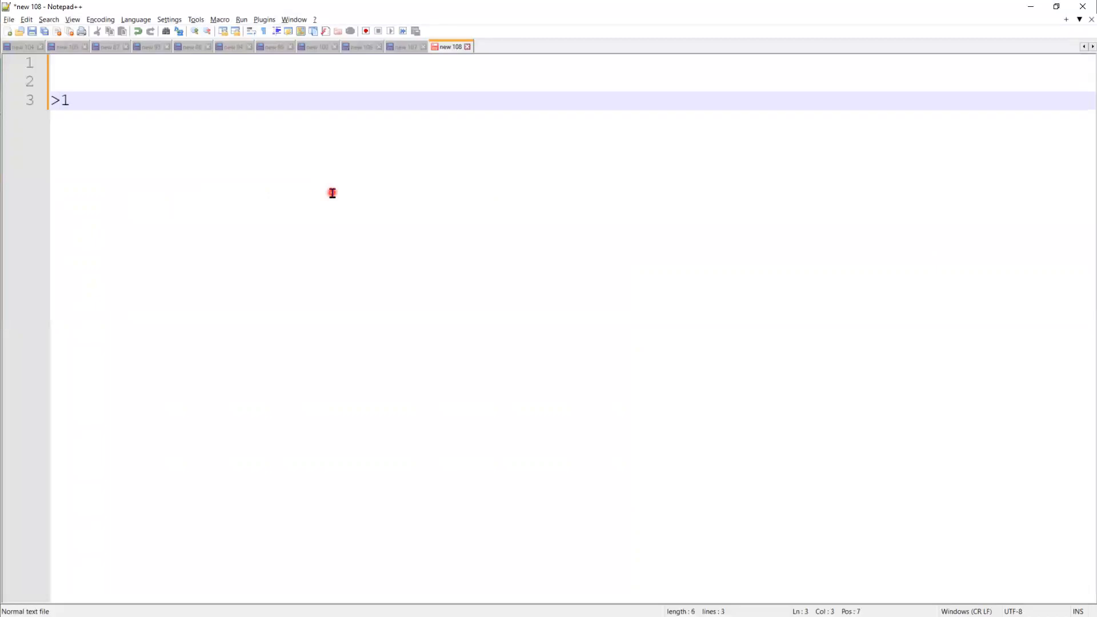
key("Left")
key("Left")
key("Right")
type(",000 -->")
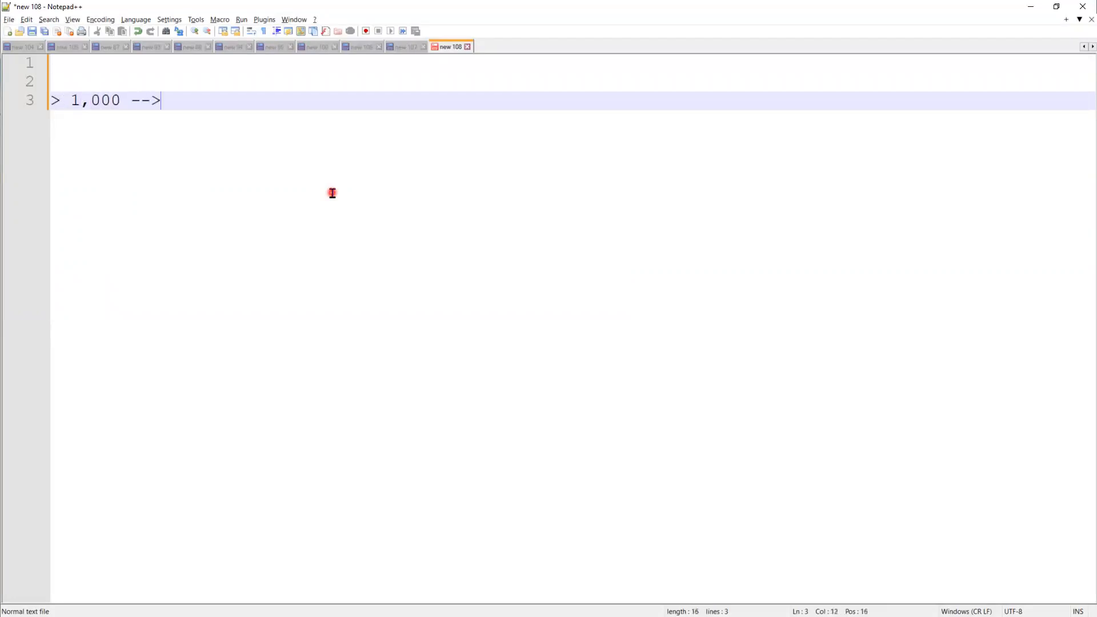
type(" Premium Ci")
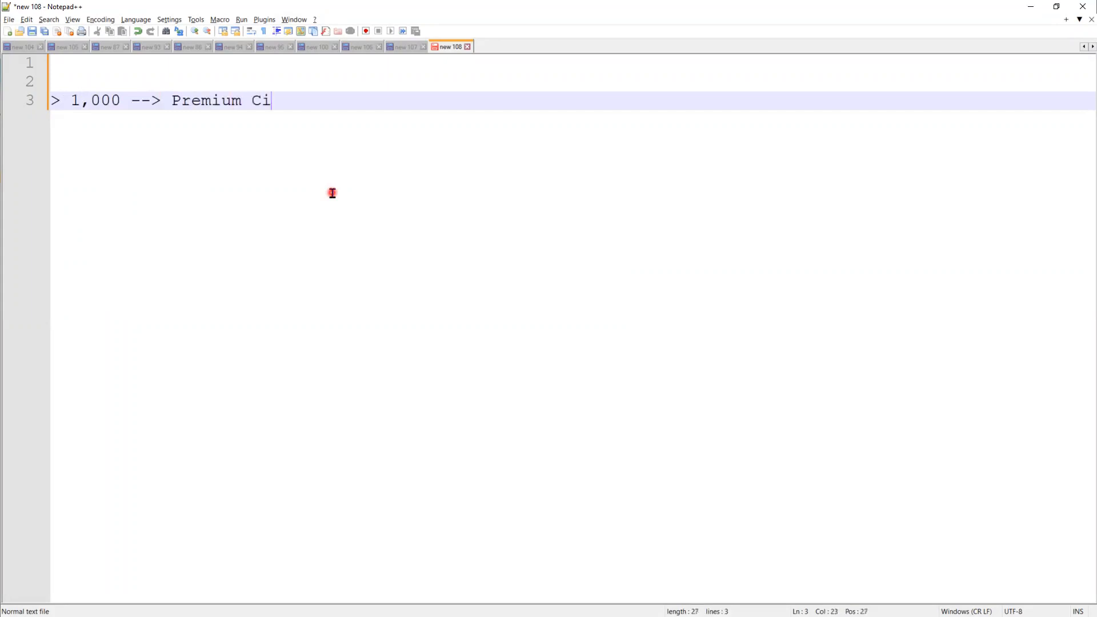
type("ustomer")
Add the rule "< 1,000--->Basic --> 5%" on the line below the premium rule
key("Return")
type("<1")
key("Left")
key("Left")
key("Right")
key("Right")
type(".,")
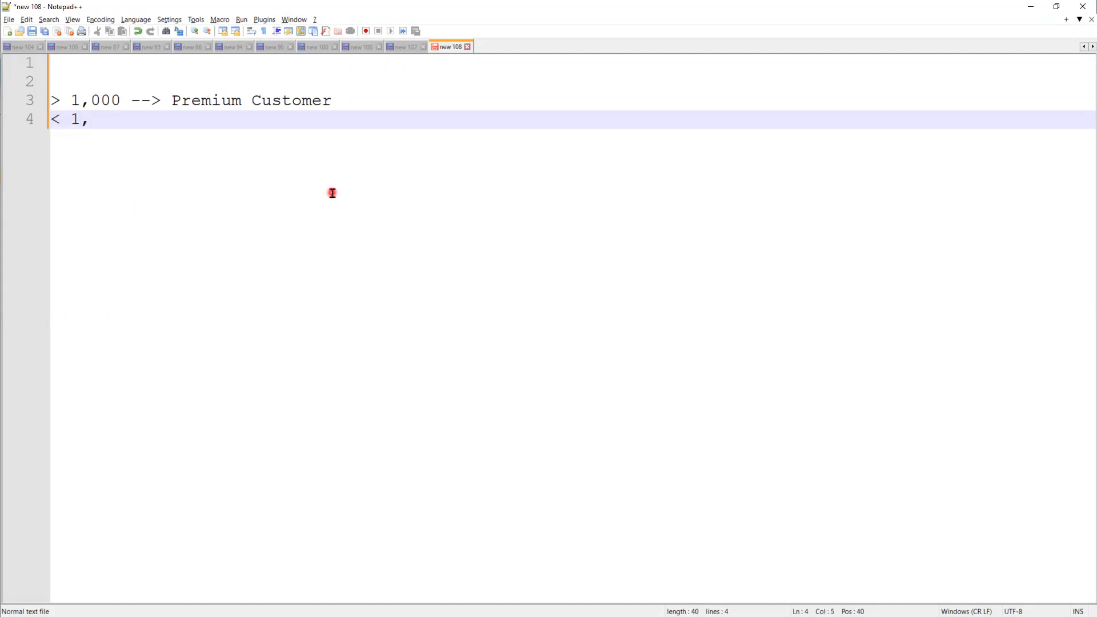
type("000--->Basic -->")
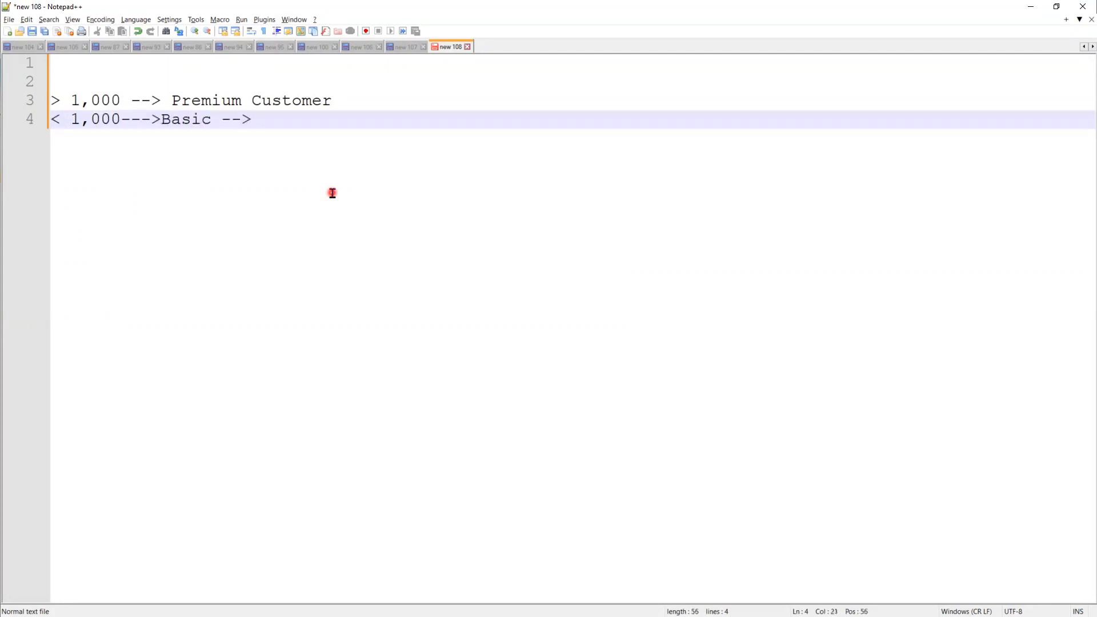
type(" 5%")
Append "--> 20%" to the Premium Customer rule and highlight both rules
left_click(357, 104)
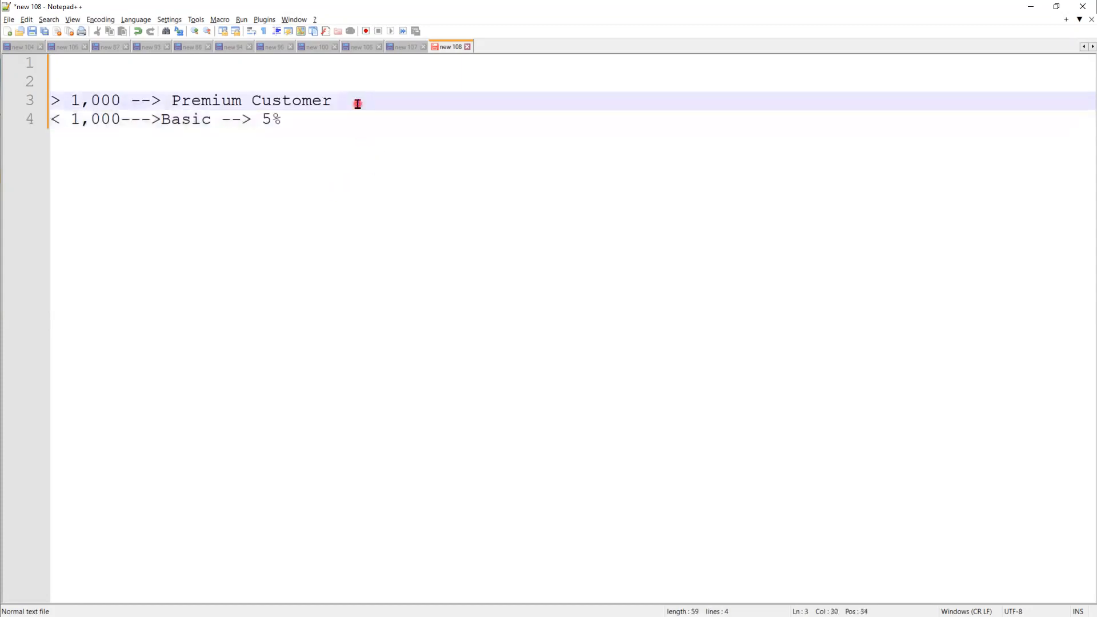
type("-->")
type("20%")
left_click_drag(291, 119, 28, 95)
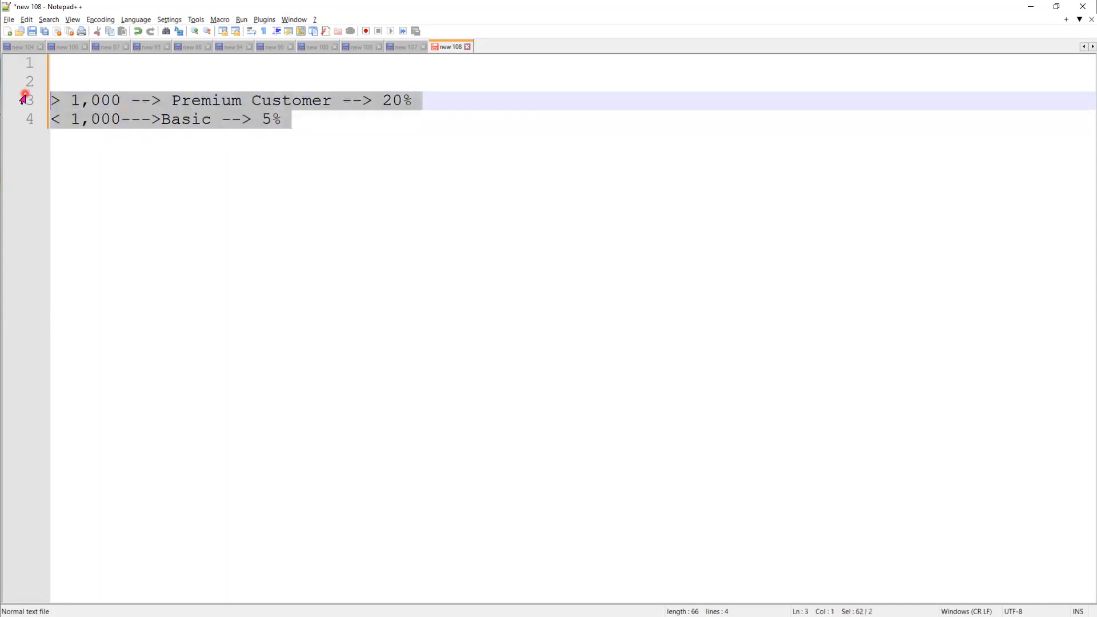
left_click(346, 132)
Write "field -->" below the two rules, separated by a blank line, and return to the Salesforce report editor
key("Return")
key("Return")
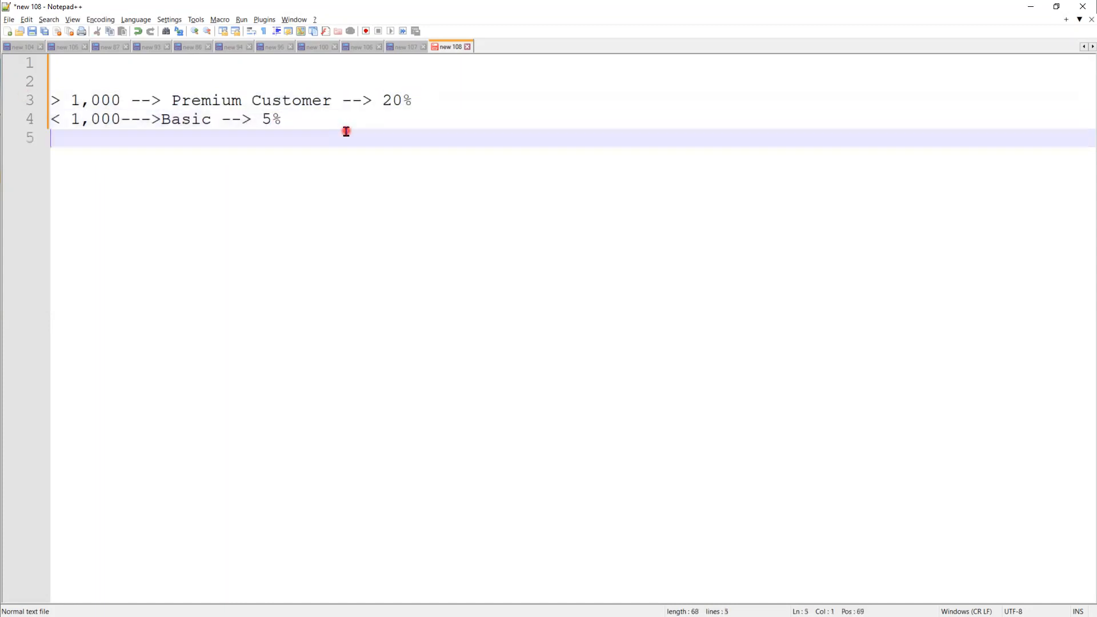
type("field")
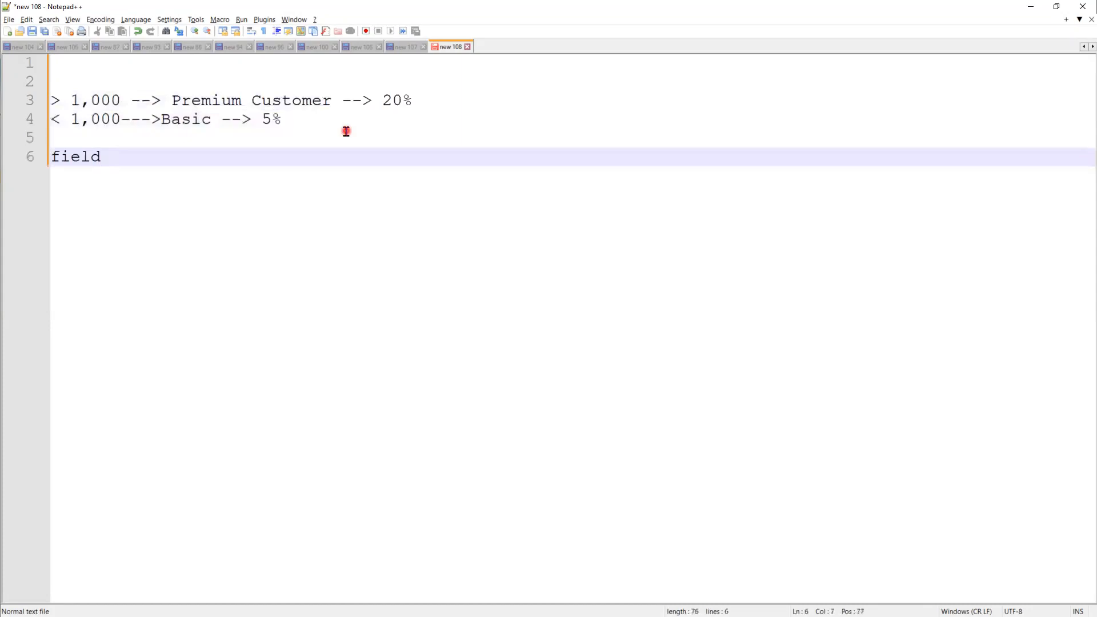
type(" -->")
left_click(1028, 7)
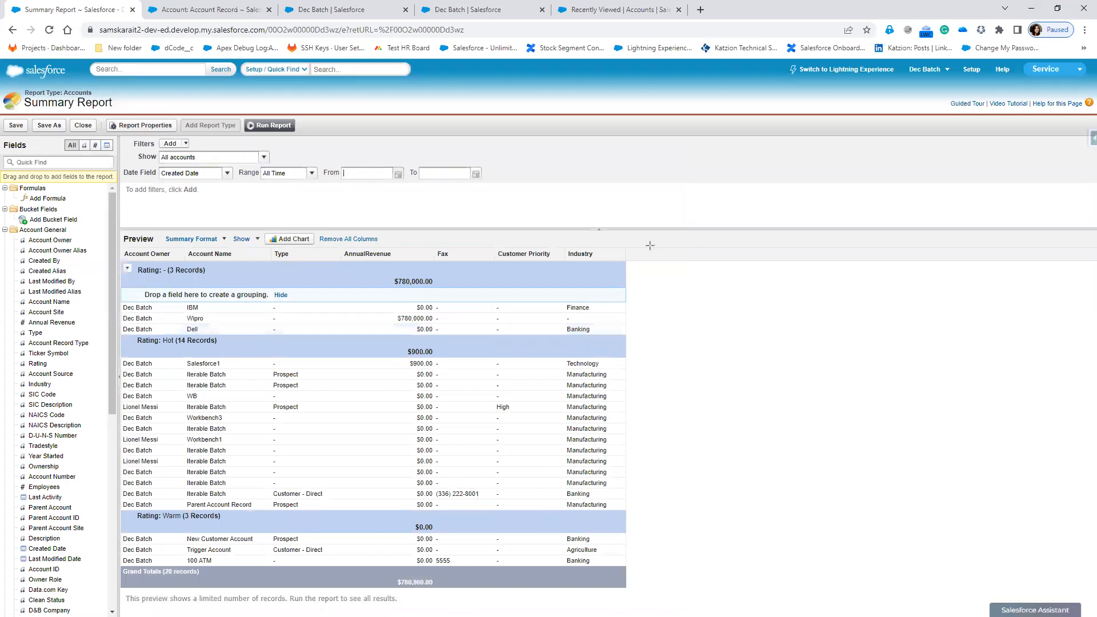
left_click_drag(626, 247, 705, 587)
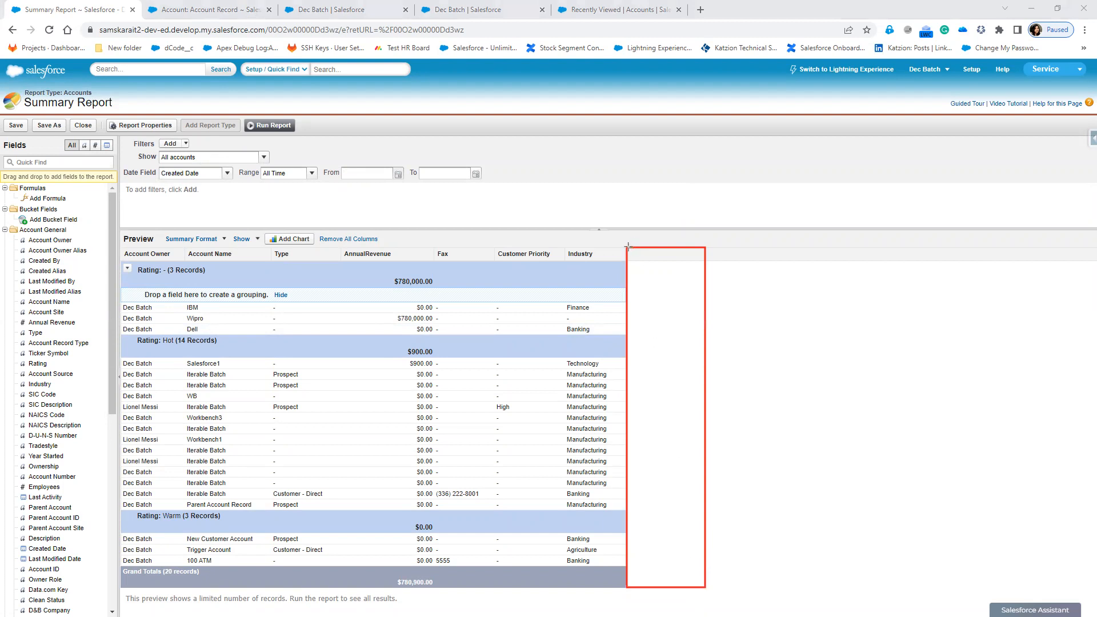
left_click_drag(626, 249, 707, 263)
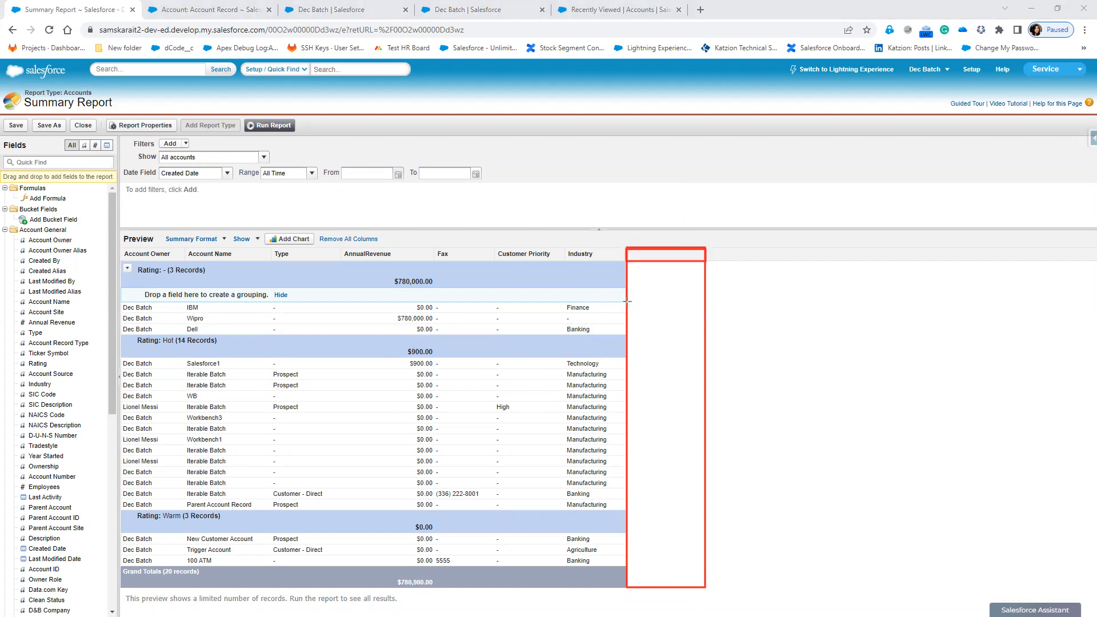
left_click_drag(627, 301, 705, 313)
left_click_drag(3, 205, 79, 219)
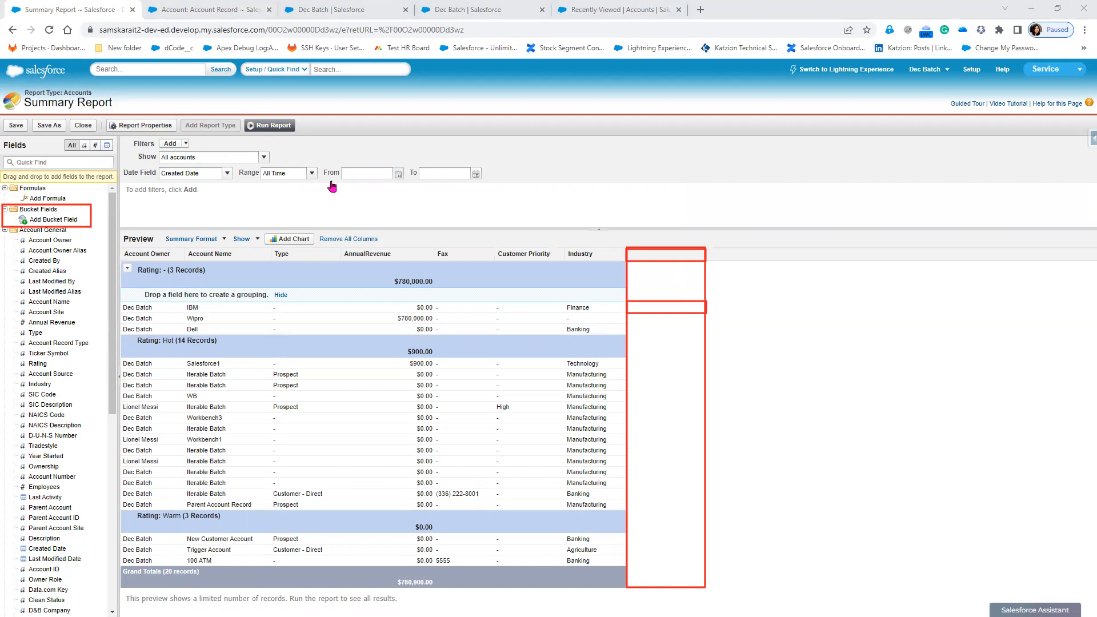
Start adding a new bucket field to the Summary Report
left_click(82, 221)
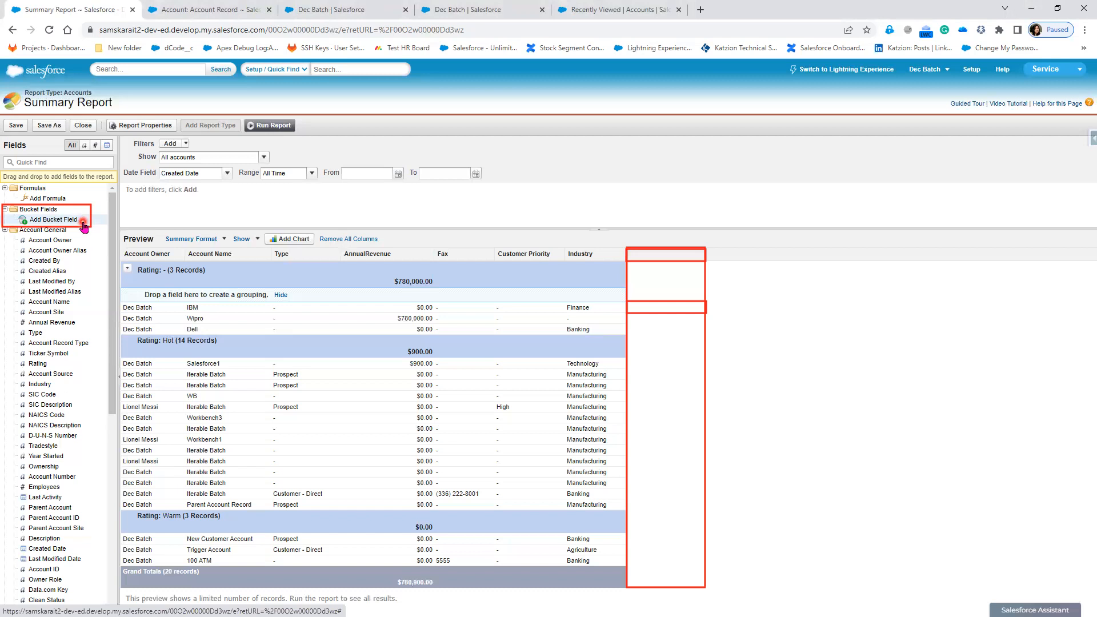
left_click(23, 223)
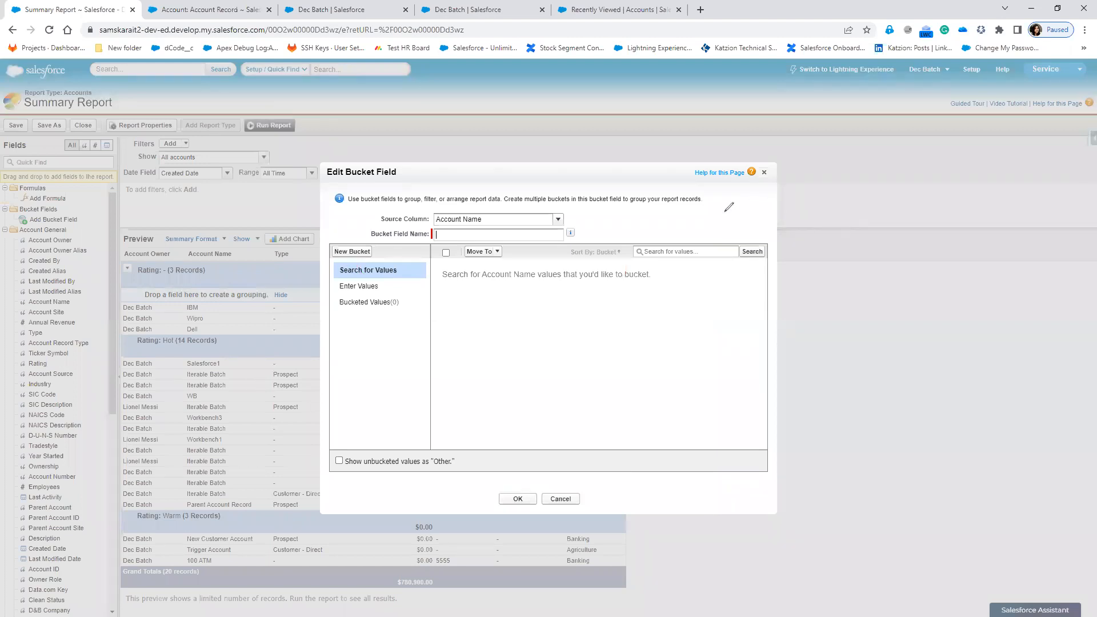
left_click_drag(576, 213, 608, 201)
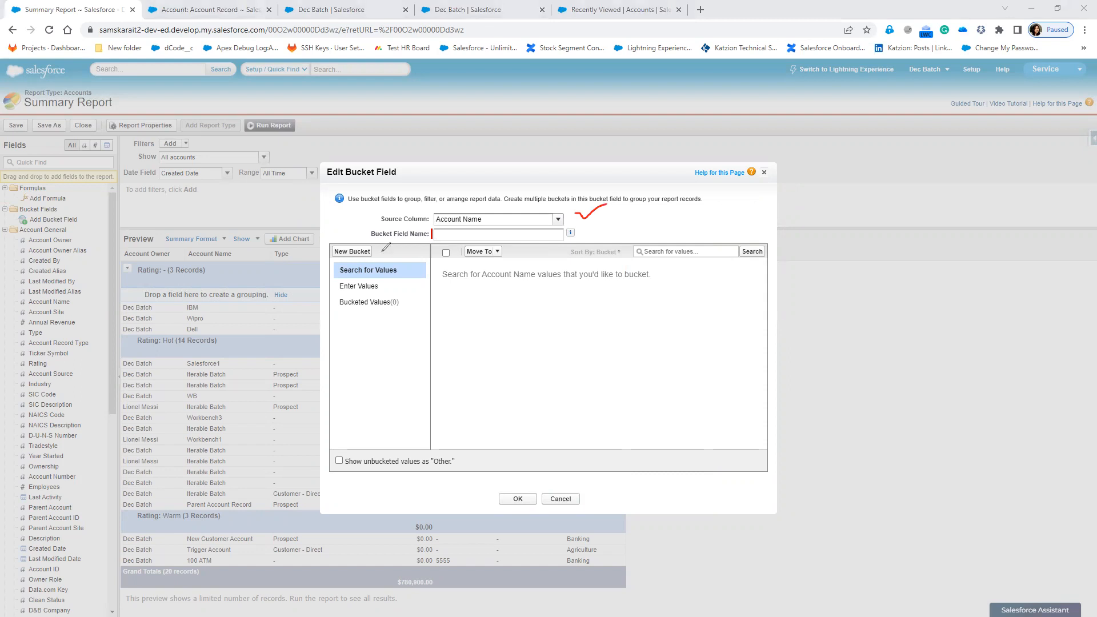
left_click_drag(586, 228, 599, 226)
mouse_move(404, 270)
left_mouse_down()
mouse_move(427, 262)
mouse_move(405, 296)
mouse_move(419, 280)
mouse_move(411, 306)
mouse_move(420, 298)
left_mouse_up()
left_click_drag(375, 246, 398, 239)
key("Escape")
Set the bucket field's source column to AnnualRevenue and name the field Customer Type
left_click(557, 220)
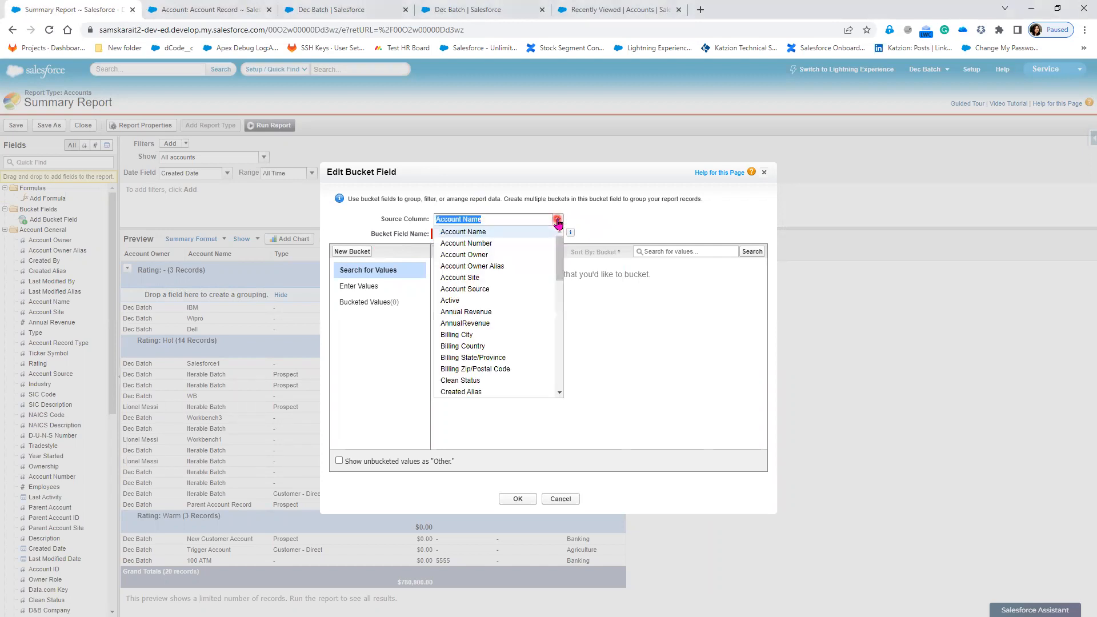
left_click(501, 325)
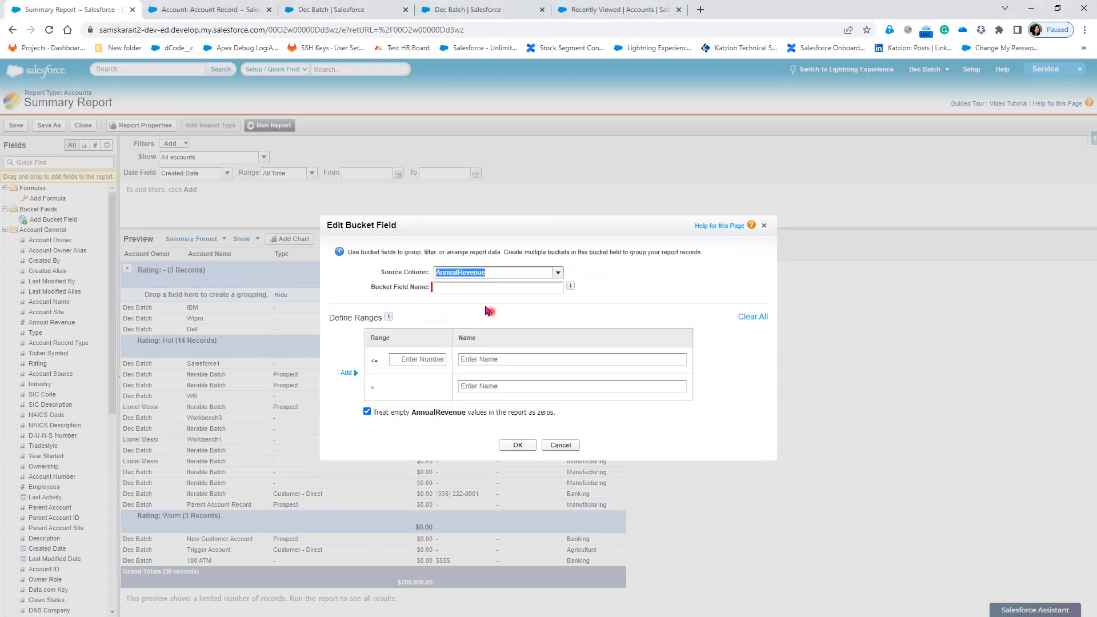
left_click(476, 288)
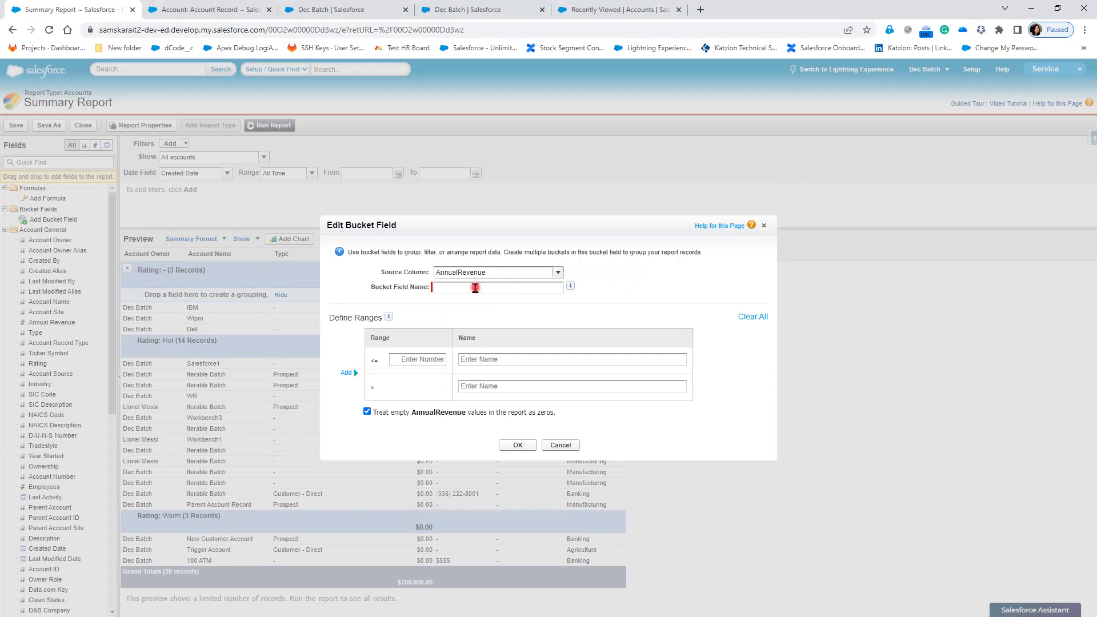
type("Customer Type")
Define the bucket ranges as BASIC for values up to 1,000 and PREMIUM for values above 1,000, and apply them
left_click(425, 359)
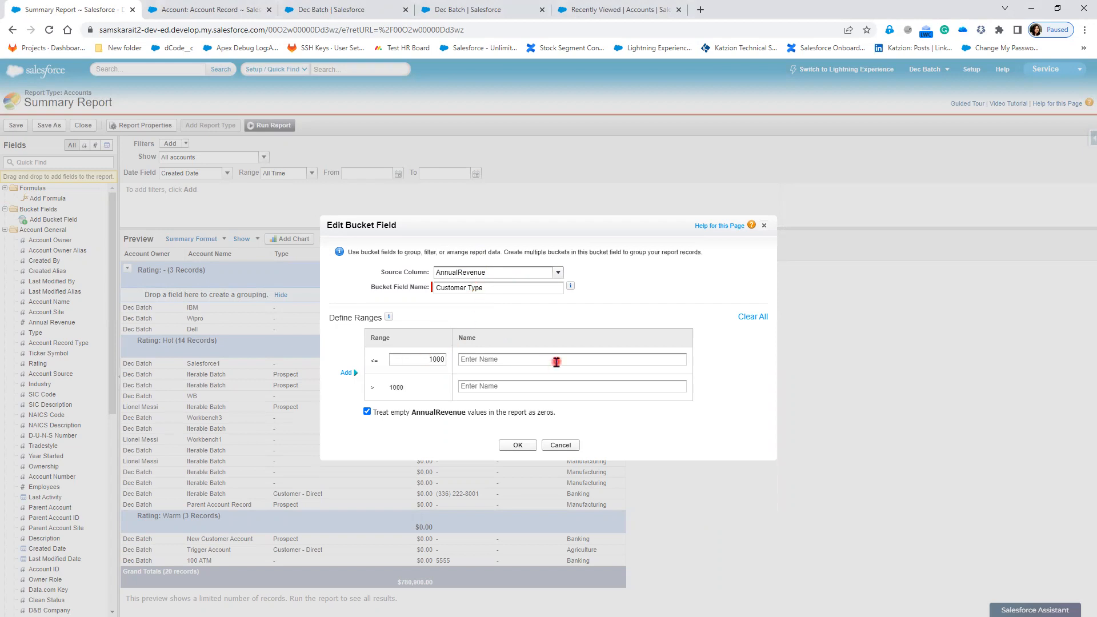
left_click(556, 362)
left_click(514, 383)
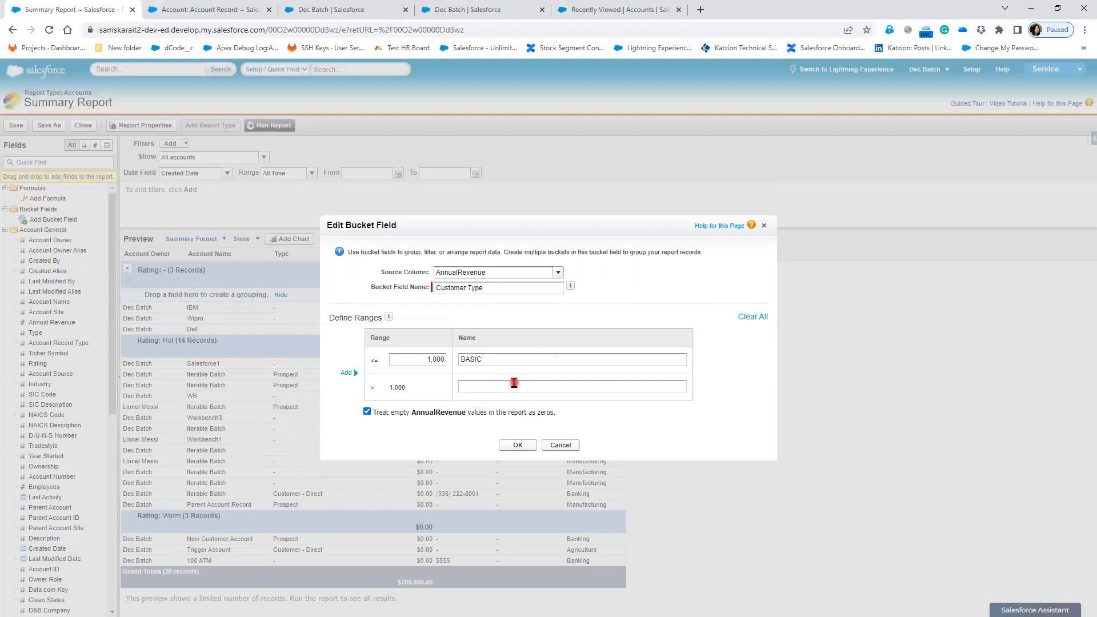
type("PREMIUM")
left_click(518, 445)
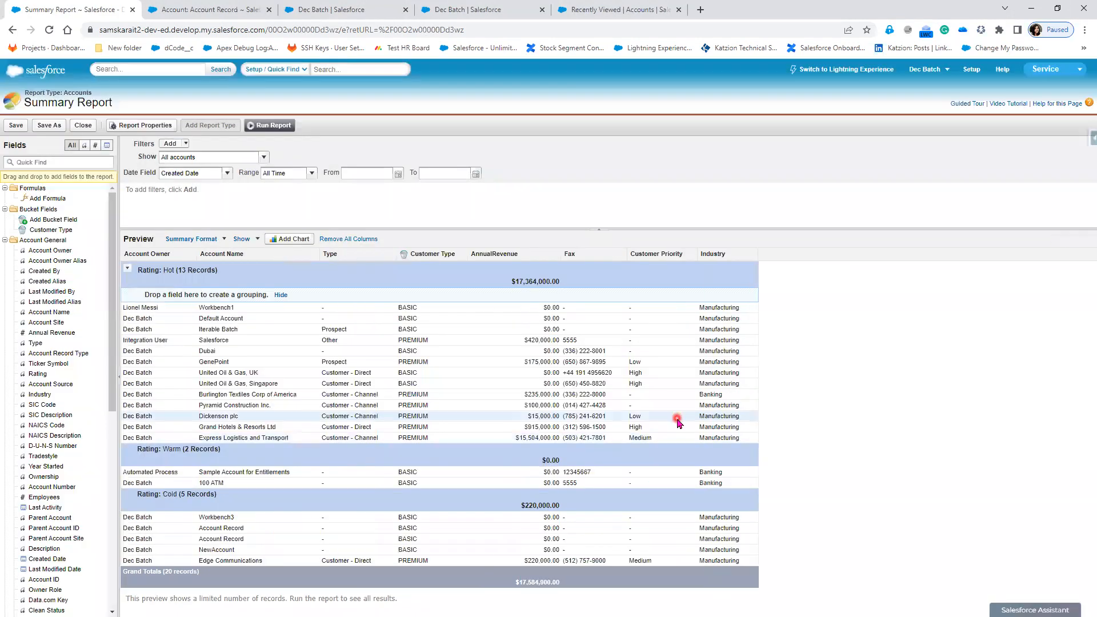
Move the Customer Type column after Industry, and save and run the report
left_click_drag(428, 254, 744, 260)
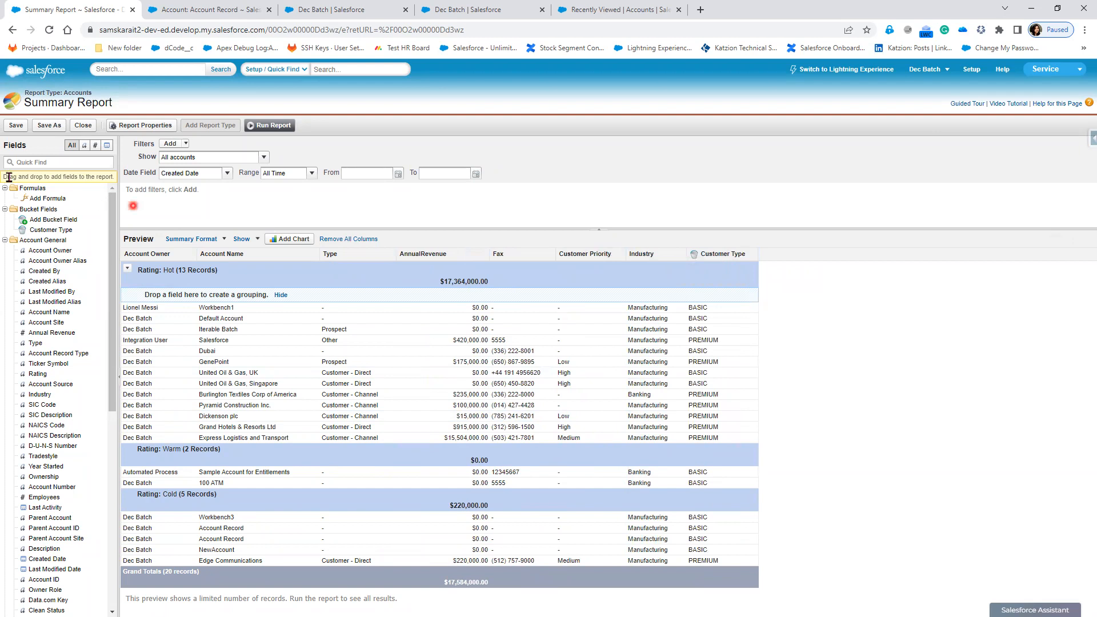
left_click(16, 125)
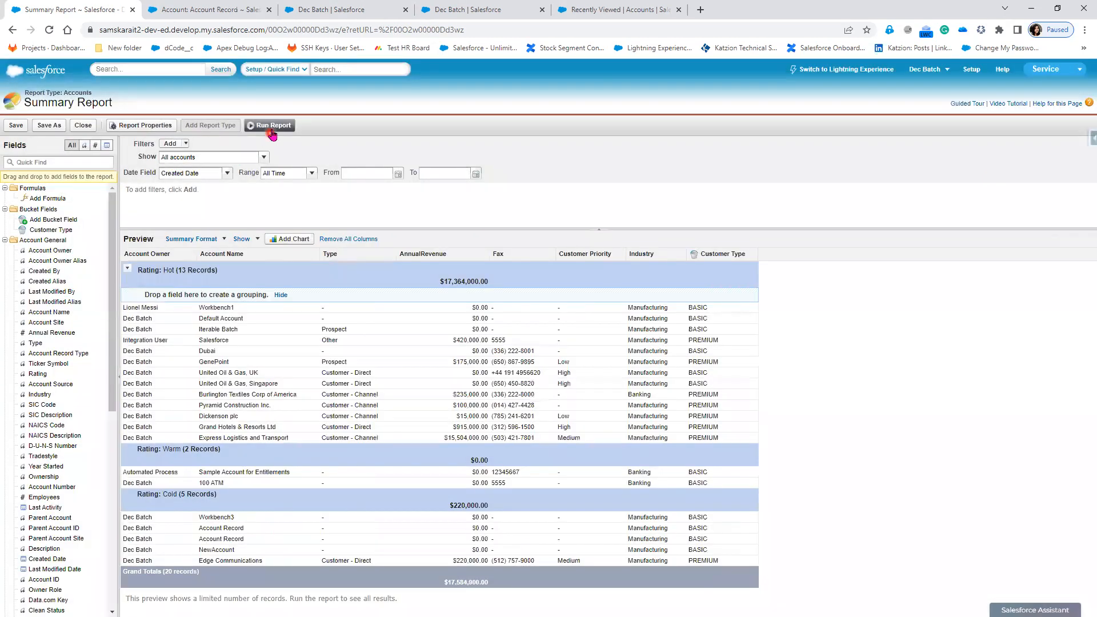
left_click(272, 127)
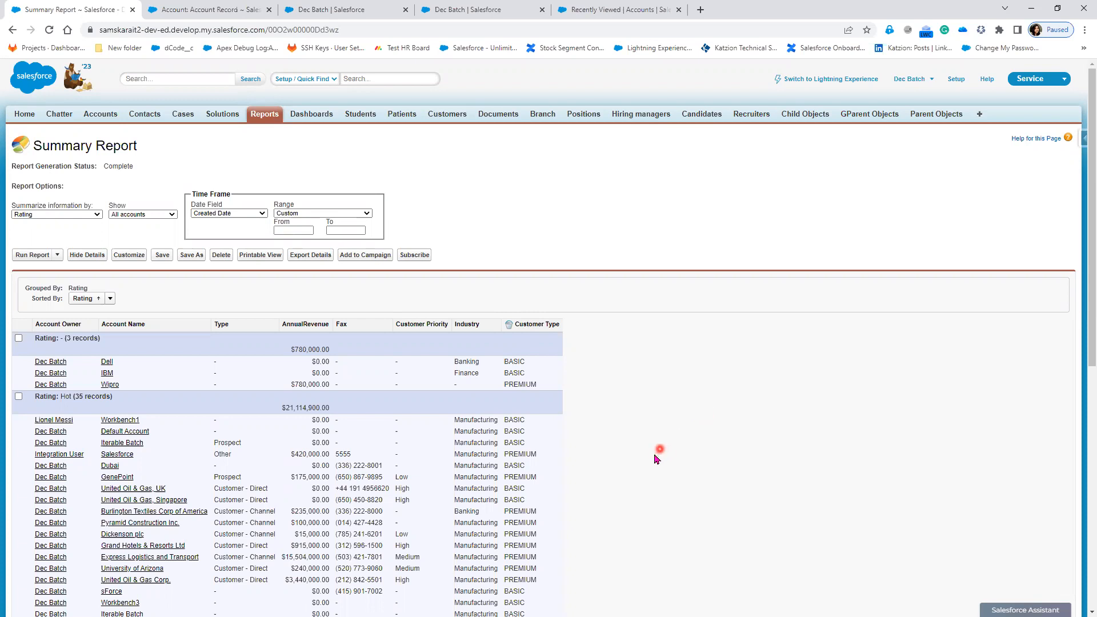
Examine the Customer Type assigned to each account against its AnnualRevenue across the Rating groups
scroll(657, 457, "down", 3)
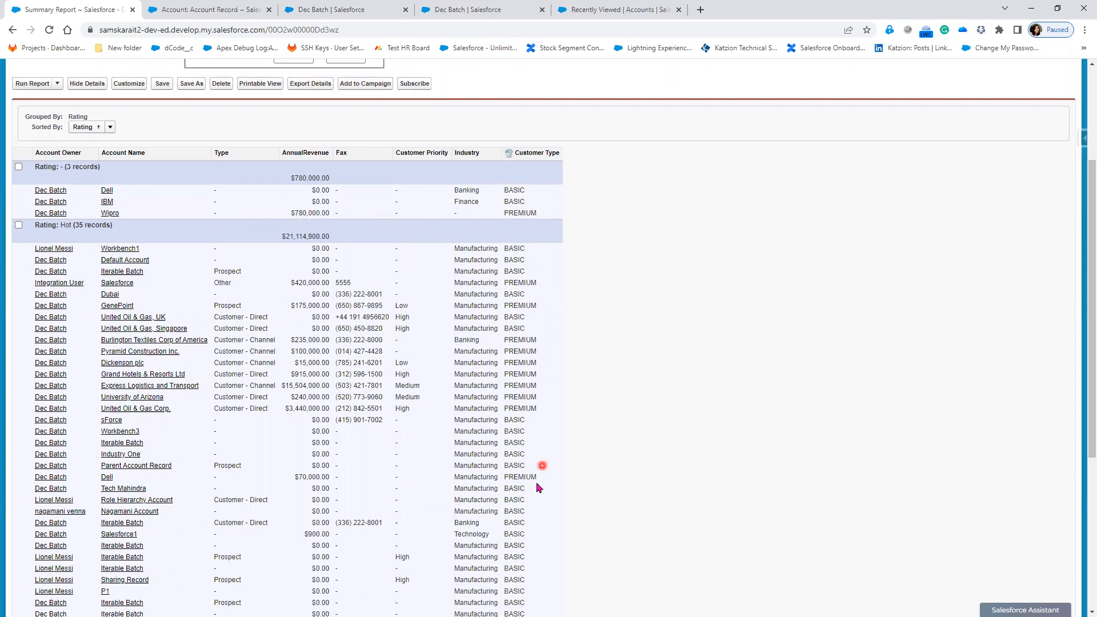
scroll(534, 298, "down", 4)
scroll(540, 268, "up", 3)
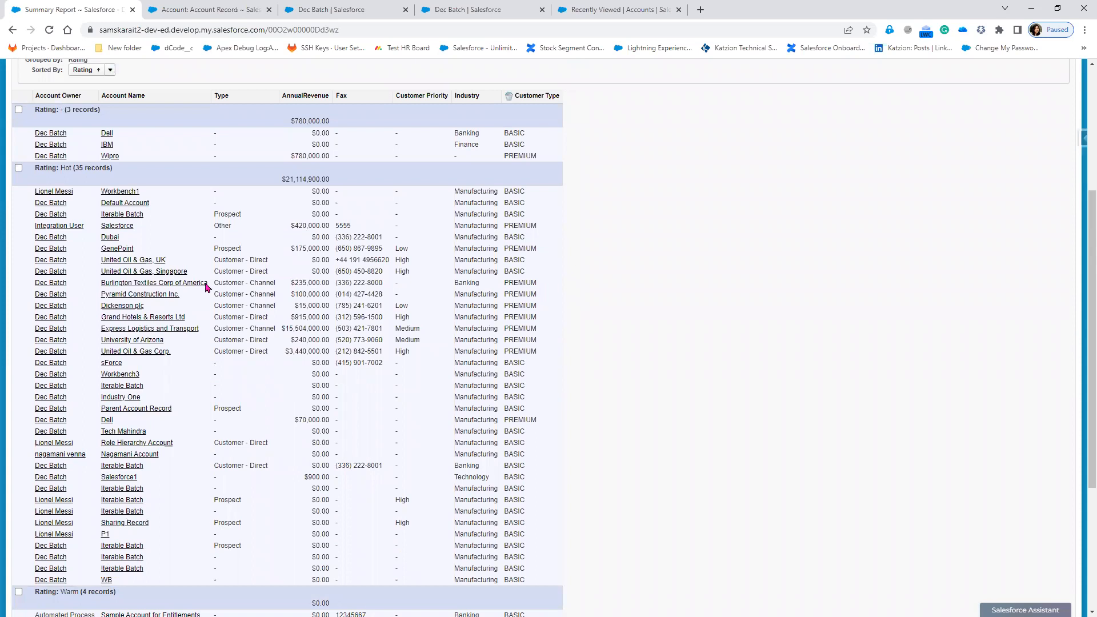
scroll(413, 413, "up", 1)
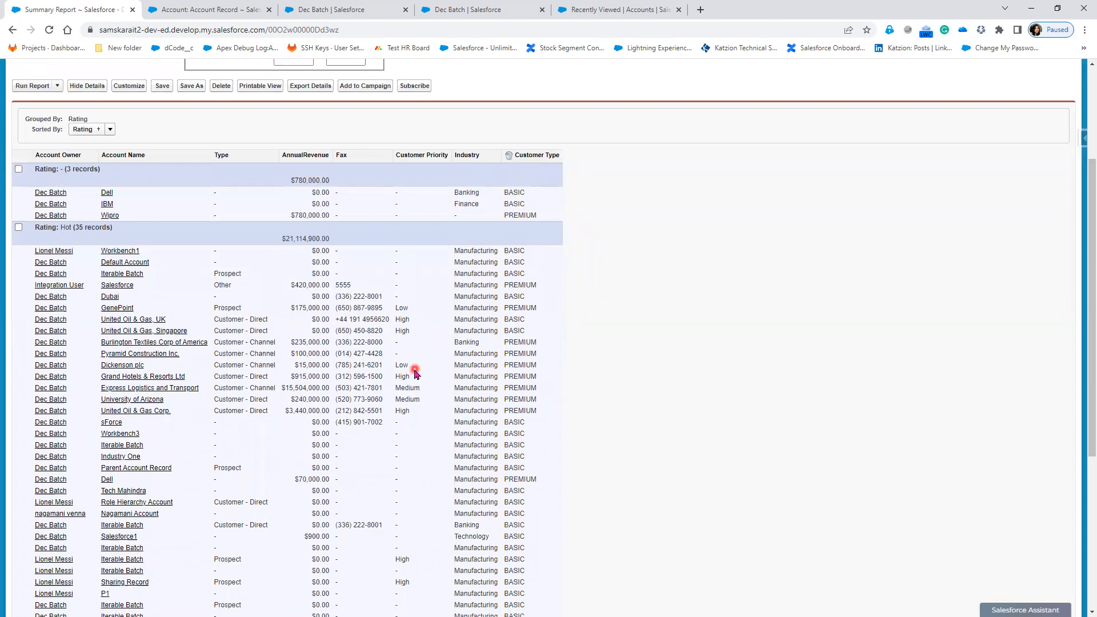
scroll(416, 371, "up", 2)
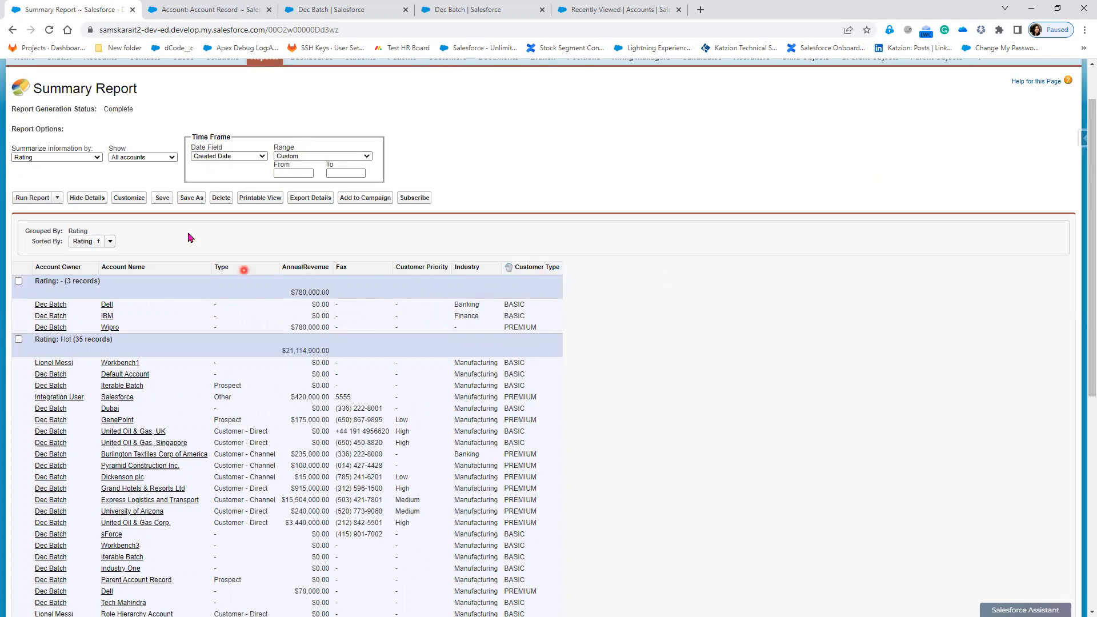
Open the summary report for customization and add a donut chart to it
left_click(128, 198)
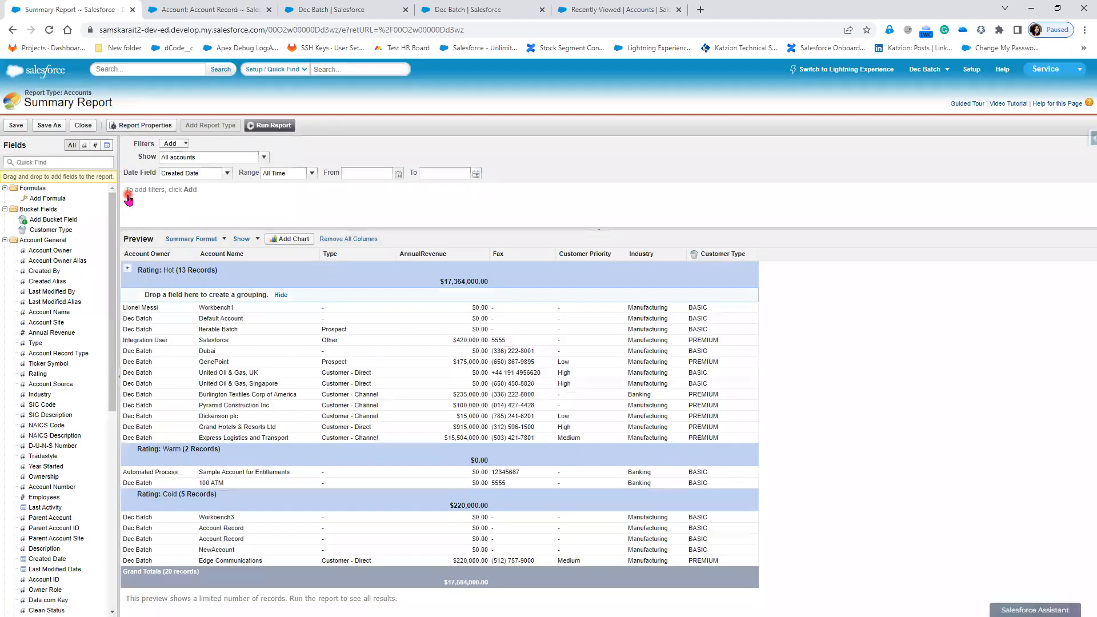
left_click(285, 240)
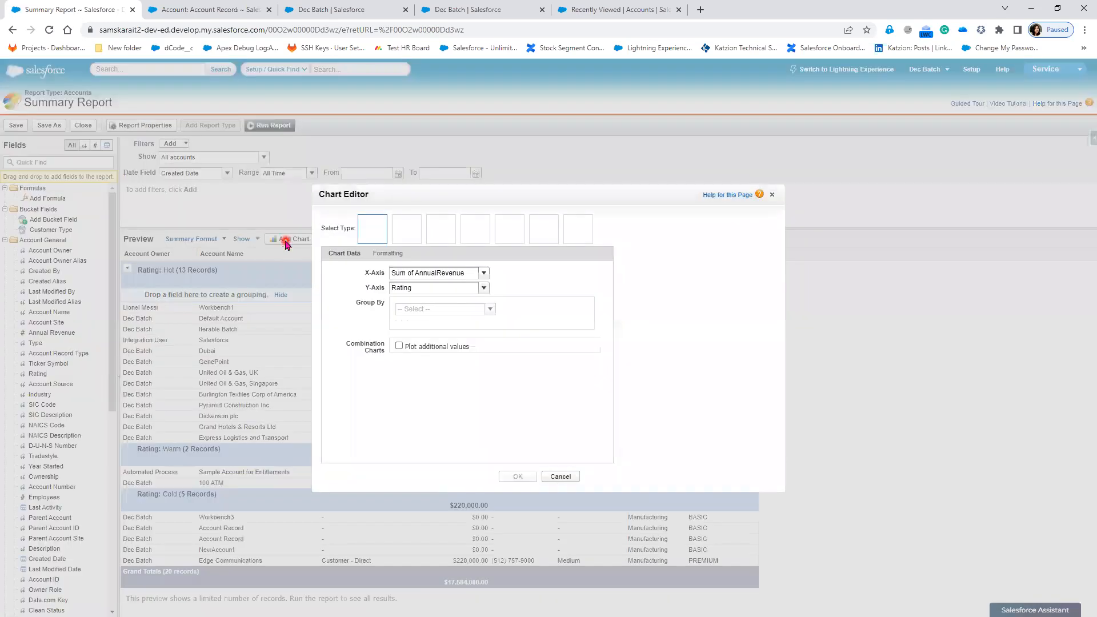
left_click(379, 233)
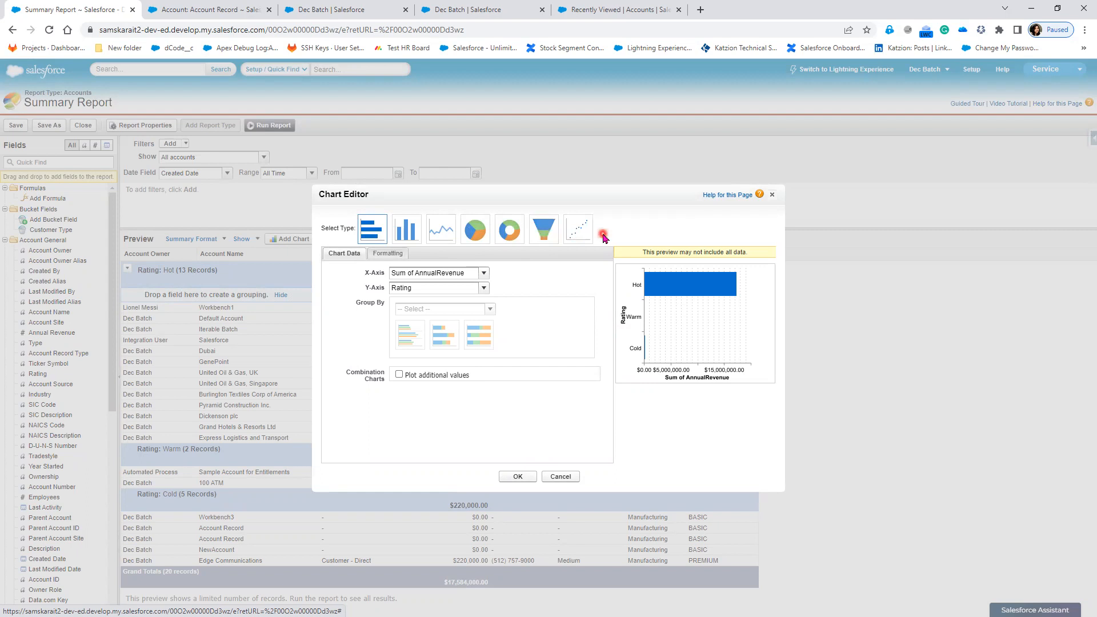
left_click(504, 239)
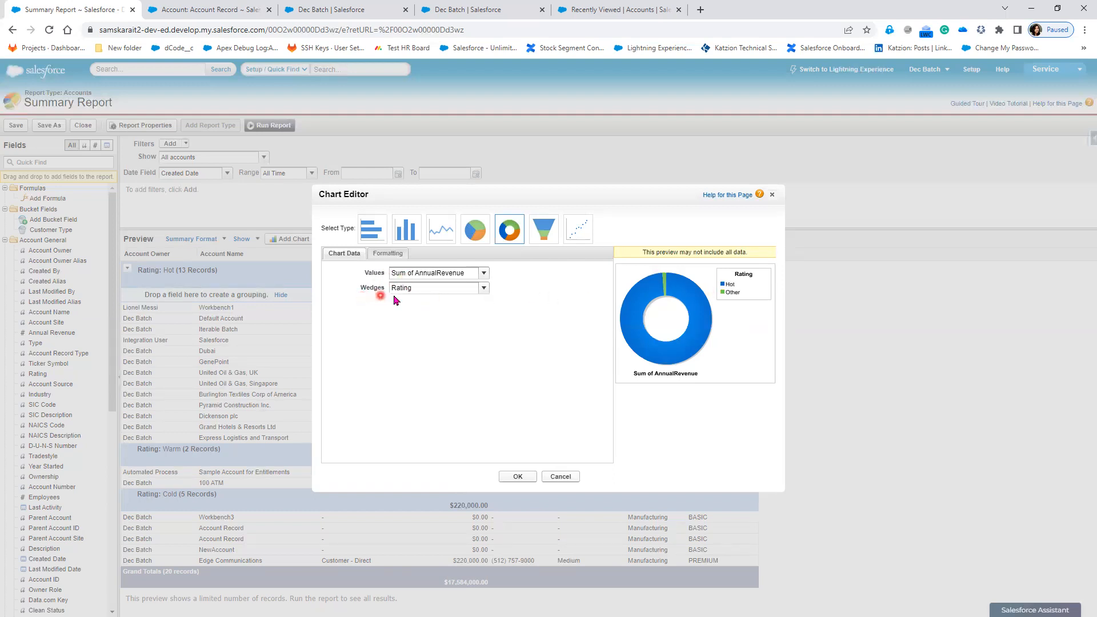
Set the donut chart's values to Record Count and its wedges to Rating
left_click(483, 275)
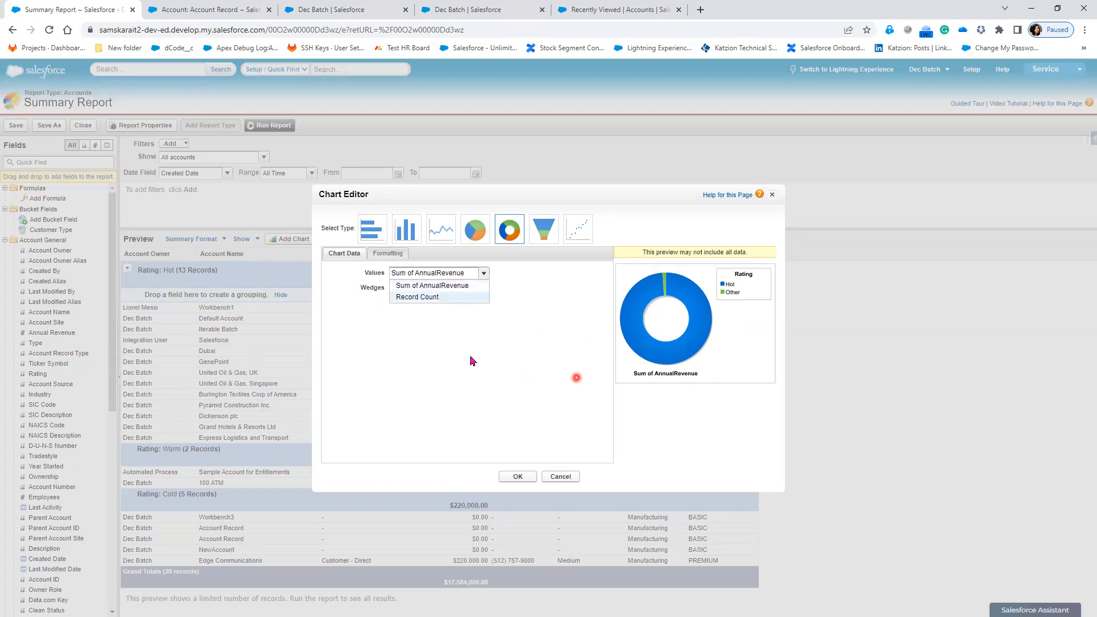
left_click(430, 298)
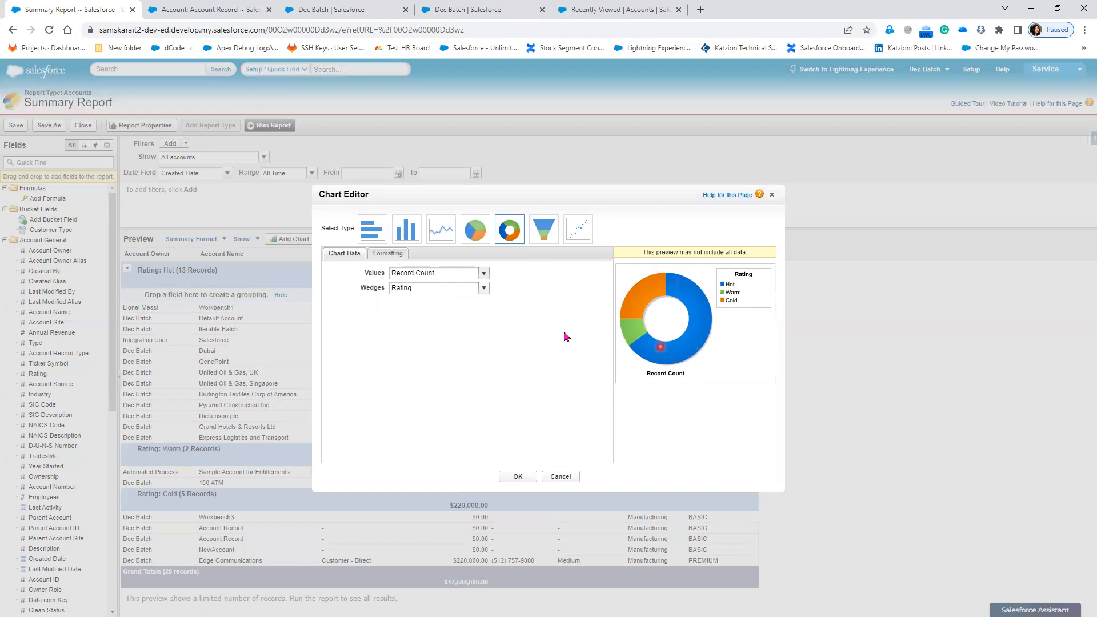
left_click(484, 288)
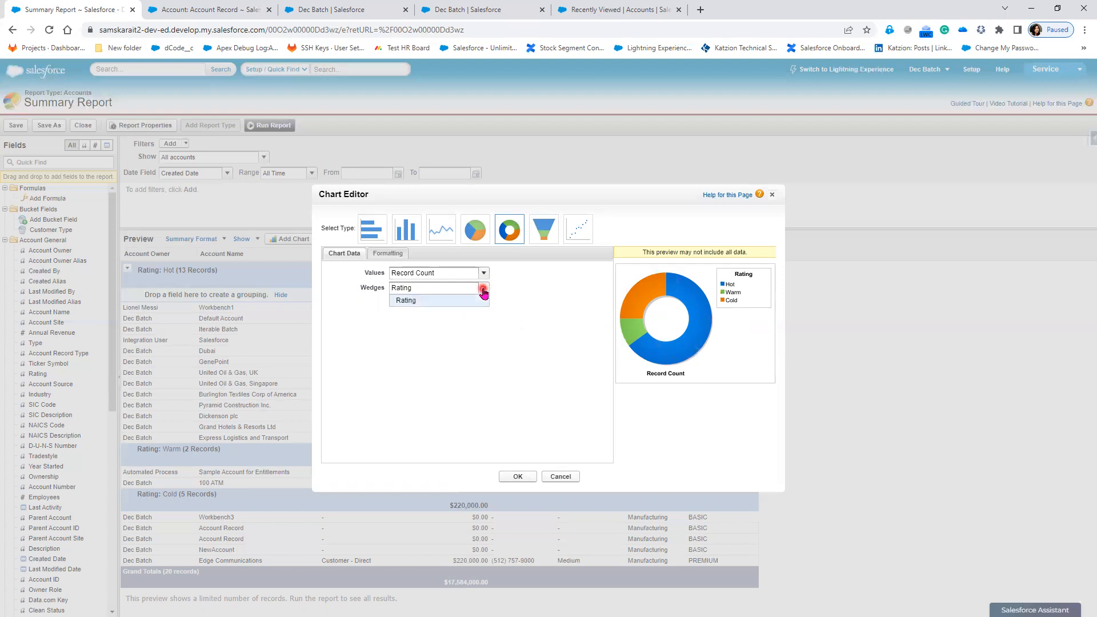
left_click(439, 303)
left_click(436, 324)
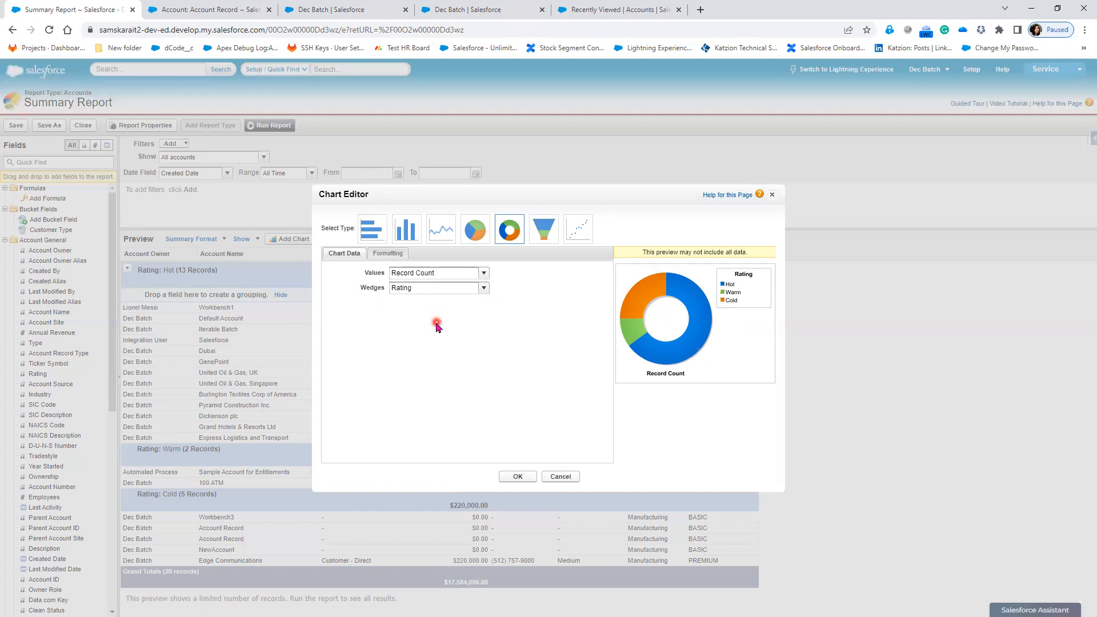
left_click(401, 273)
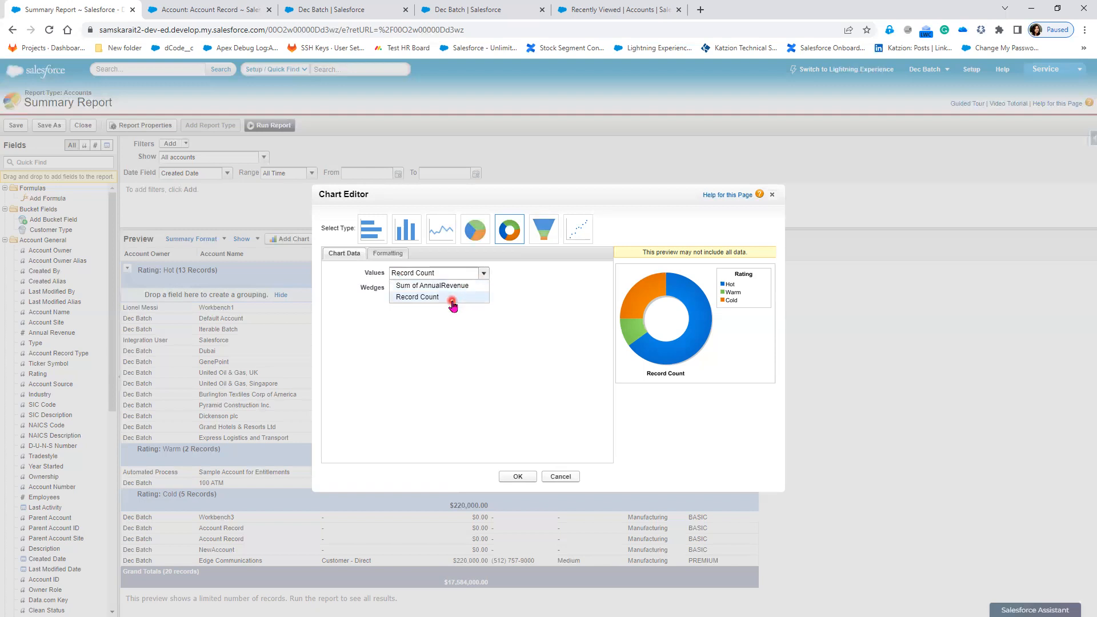
left_click(452, 303)
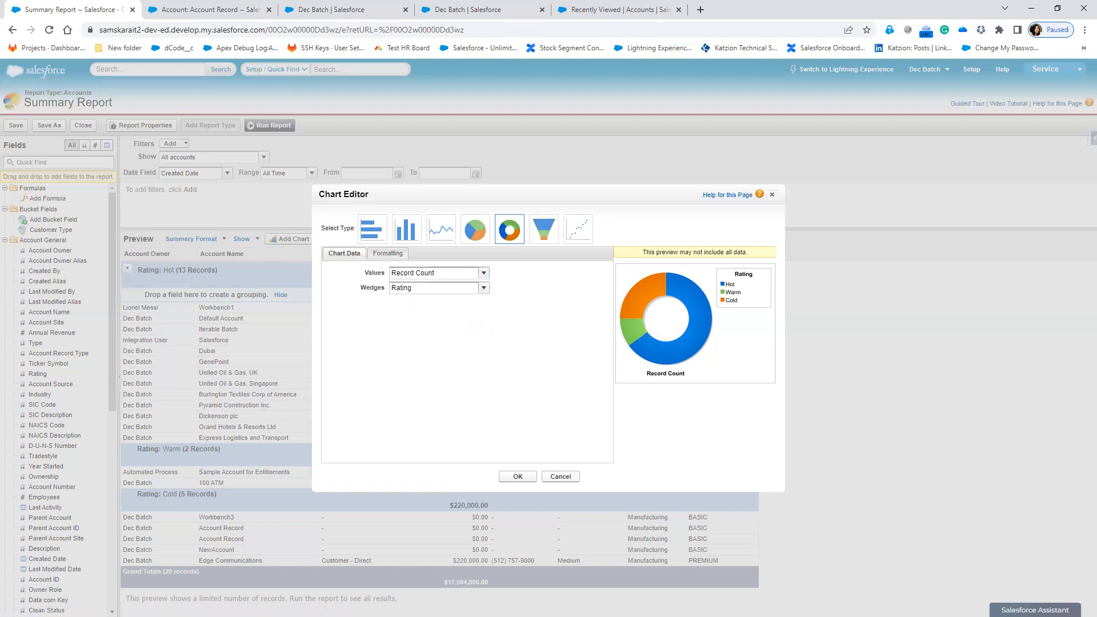
mouse_move(321, 248)
left_mouse_down()
mouse_move(363, 264)
mouse_move(373, 250)
mouse_move(411, 263)
left_mouse_up()
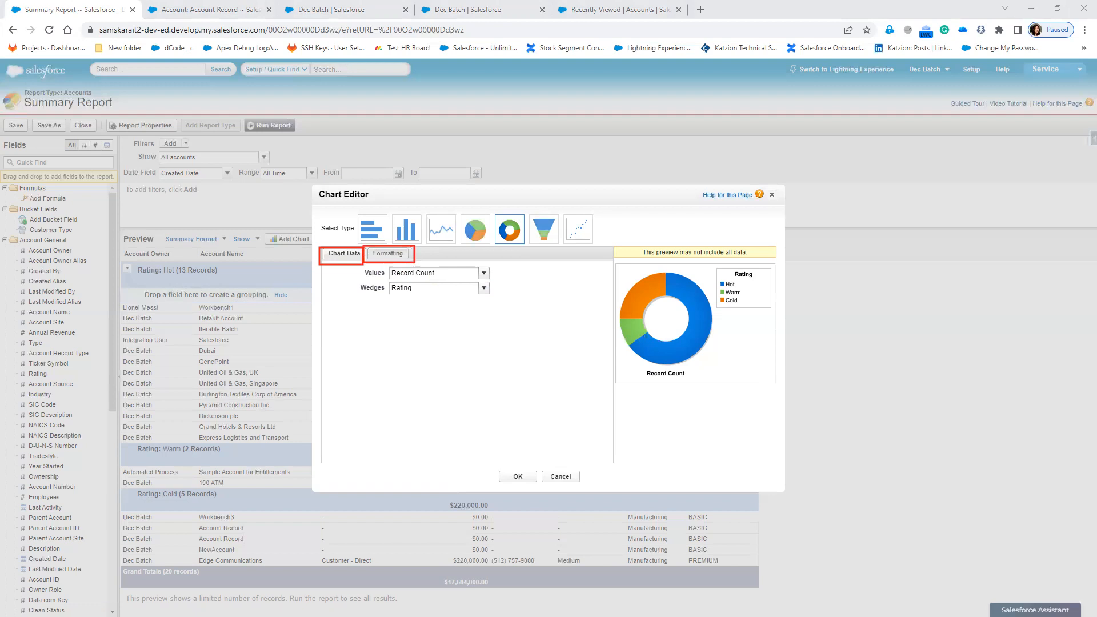
mouse_move(514, 297)
left_mouse_down()
mouse_move(634, 279)
mouse_move(628, 288)
left_mouse_up()
mouse_move(727, 278)
left_mouse_down()
mouse_move(722, 367)
mouse_move(709, 383)
left_mouse_up()
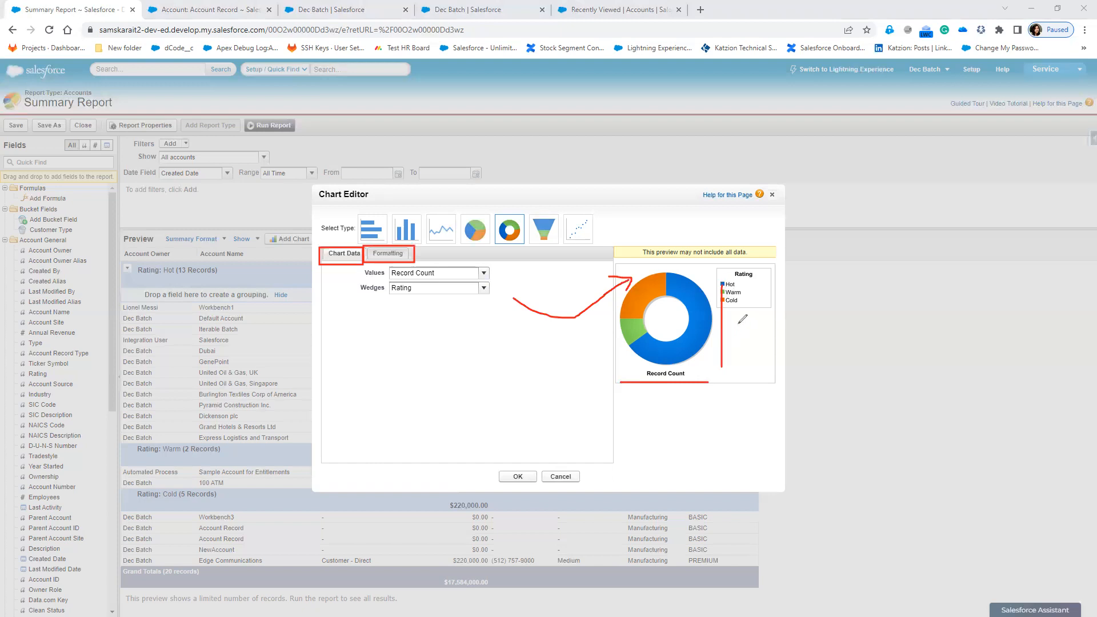
left_click_drag(737, 340, 760, 313)
mouse_move(657, 385)
left_mouse_down()
mouse_move(670, 376)
mouse_move(689, 391)
mouse_move(677, 407)
mouse_move(695, 369)
mouse_move(704, 400)
mouse_move(729, 384)
mouse_move(736, 403)
mouse_move(745, 388)
mouse_move(738, 416)
left_mouse_up()
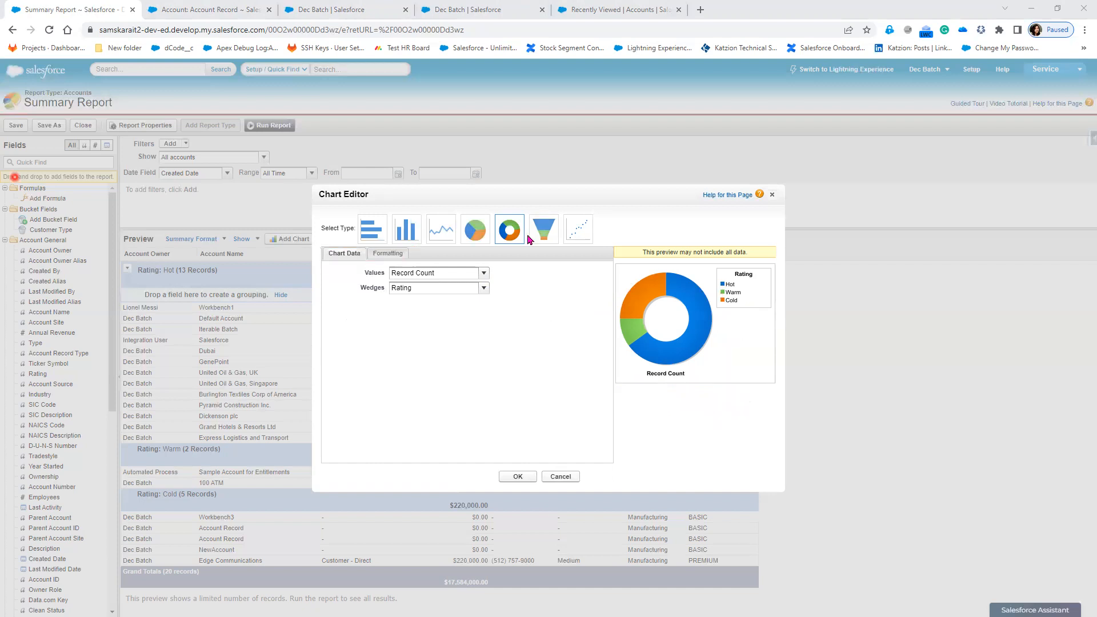
Title the chart Customer by Rating and set its text format size to 14pt
left_click(389, 254)
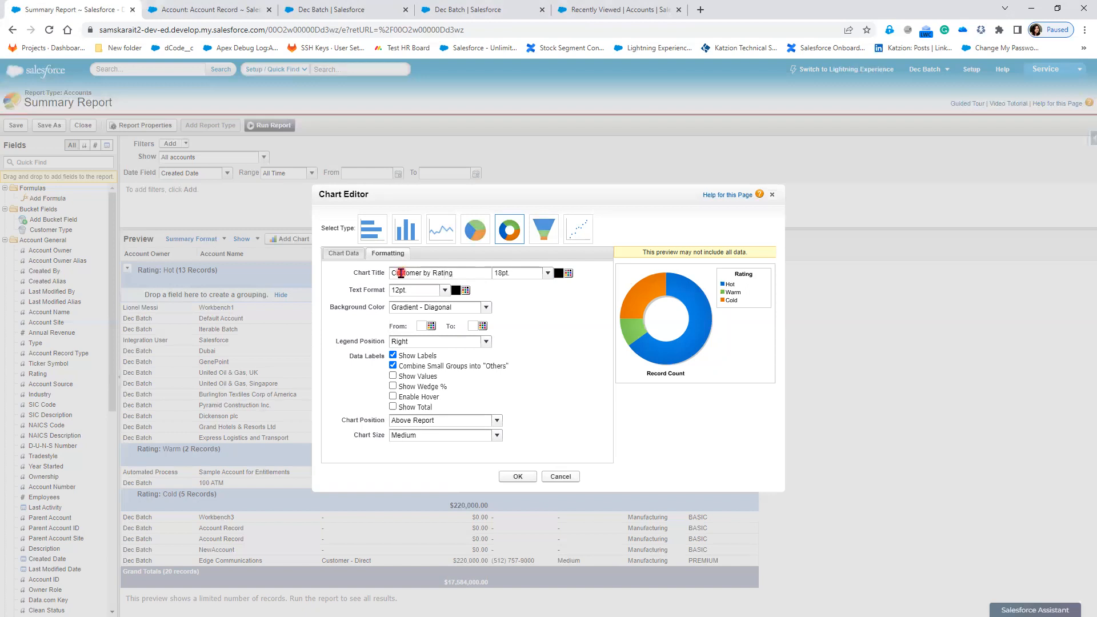
left_click(446, 290)
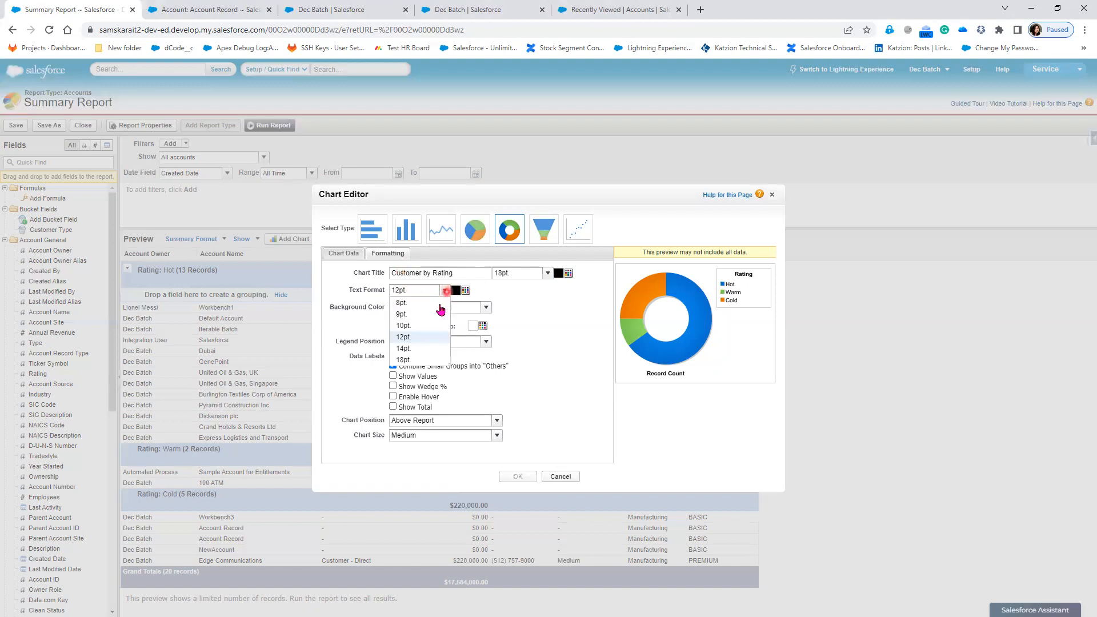
left_click(423, 349)
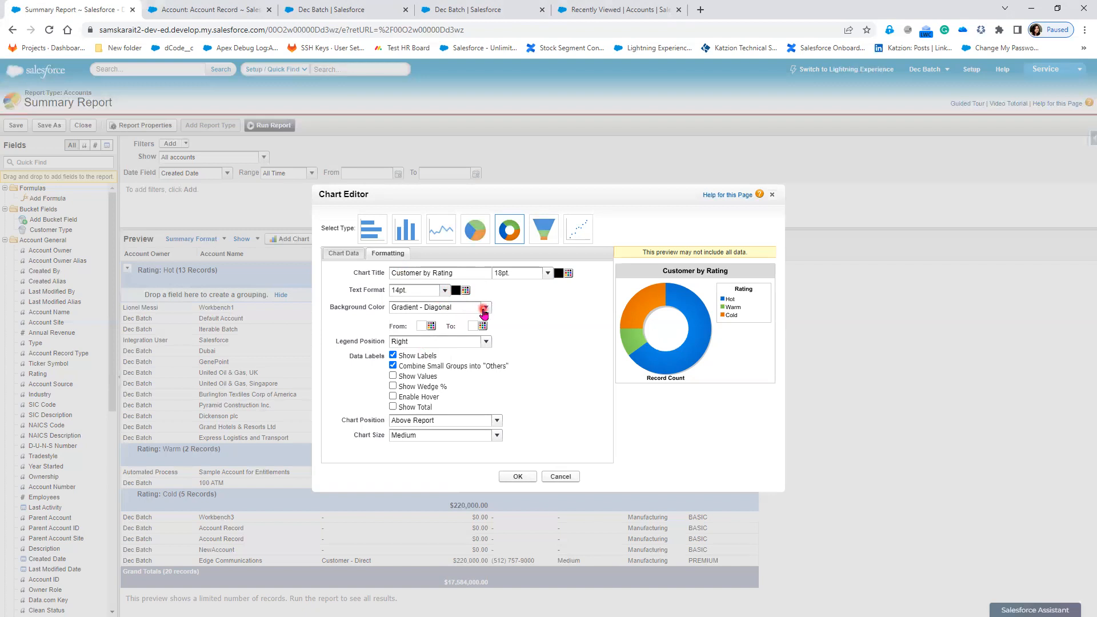
Try the Gradient - Left to Right background for the chart and return it to Gradient - Diagonal
left_click(484, 308)
left_click(464, 333)
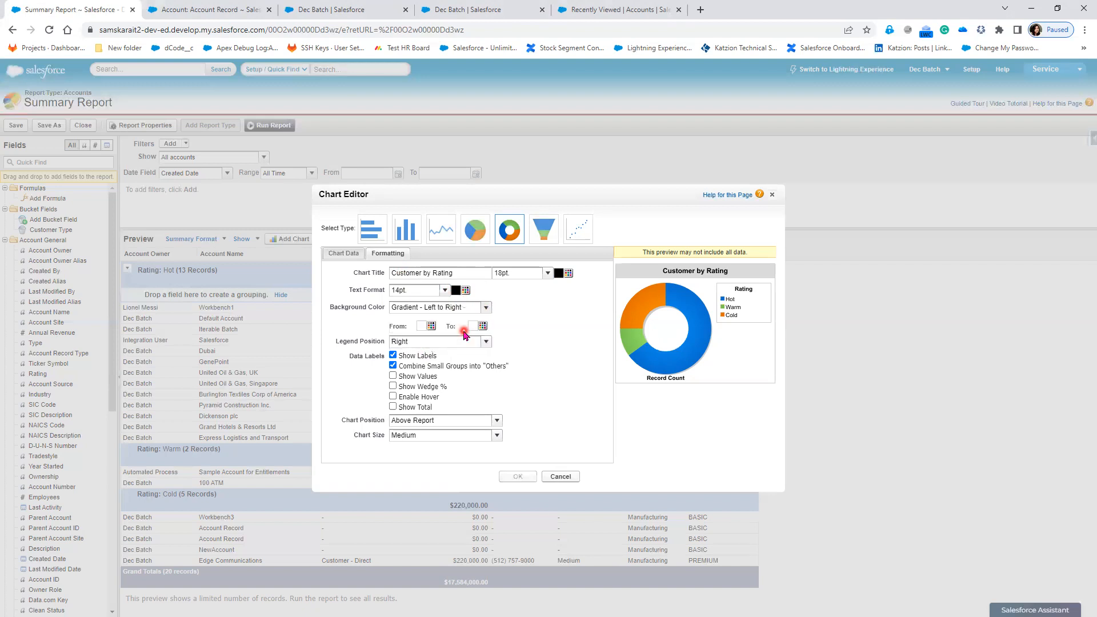
left_click(484, 307)
left_click(485, 323)
left_click(485, 308)
left_click(480, 342)
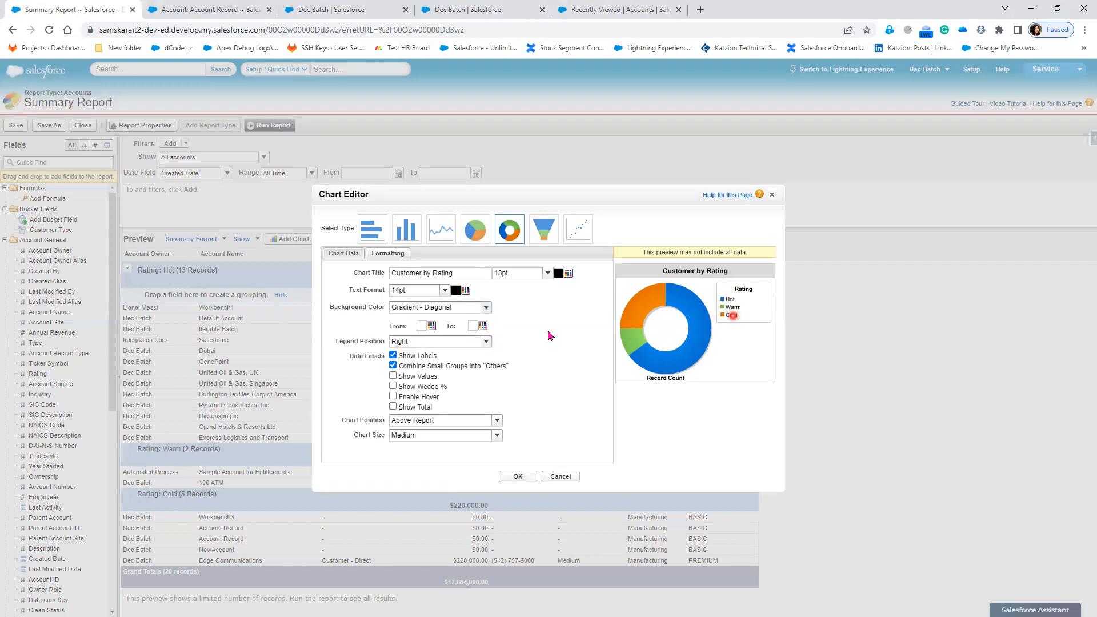
Set the chart's legend position to Bottom and enable Show Values, Show Wedge %, Enable Hover and Show Total alongside Show Labels
left_click(483, 343)
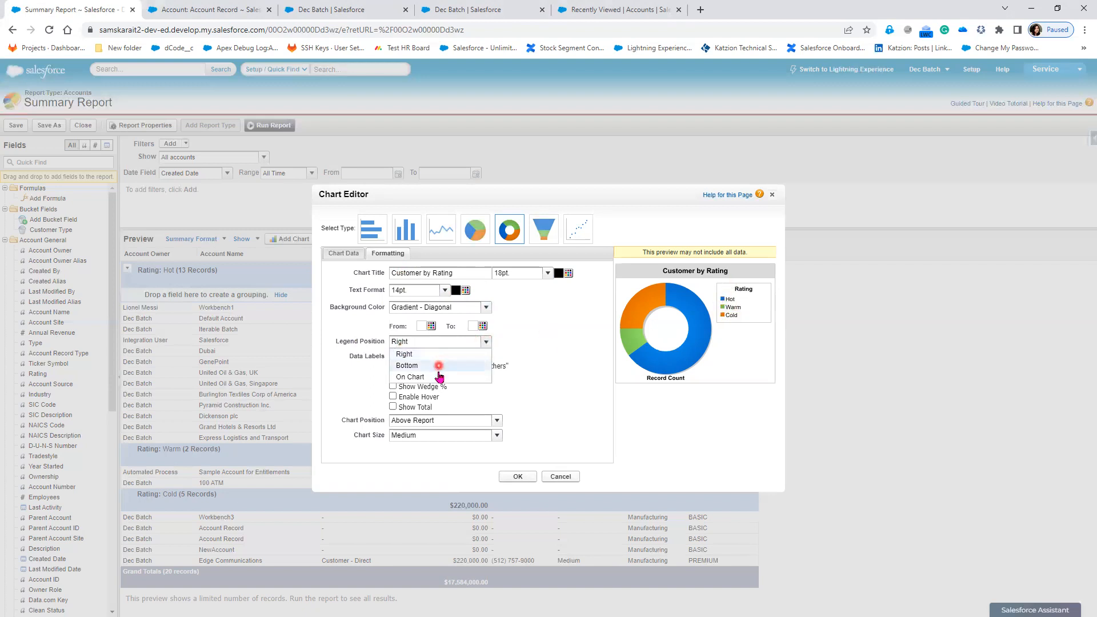
left_click(437, 366)
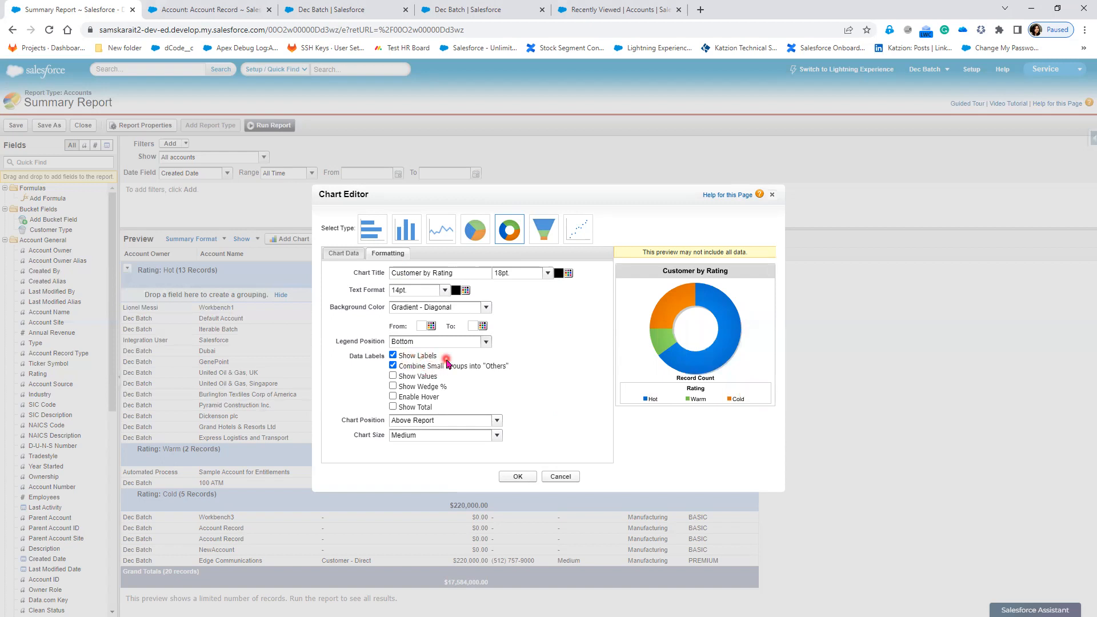
left_click(393, 356)
left_click(393, 355)
left_click(393, 356)
left_click(393, 355)
left_click(417, 388)
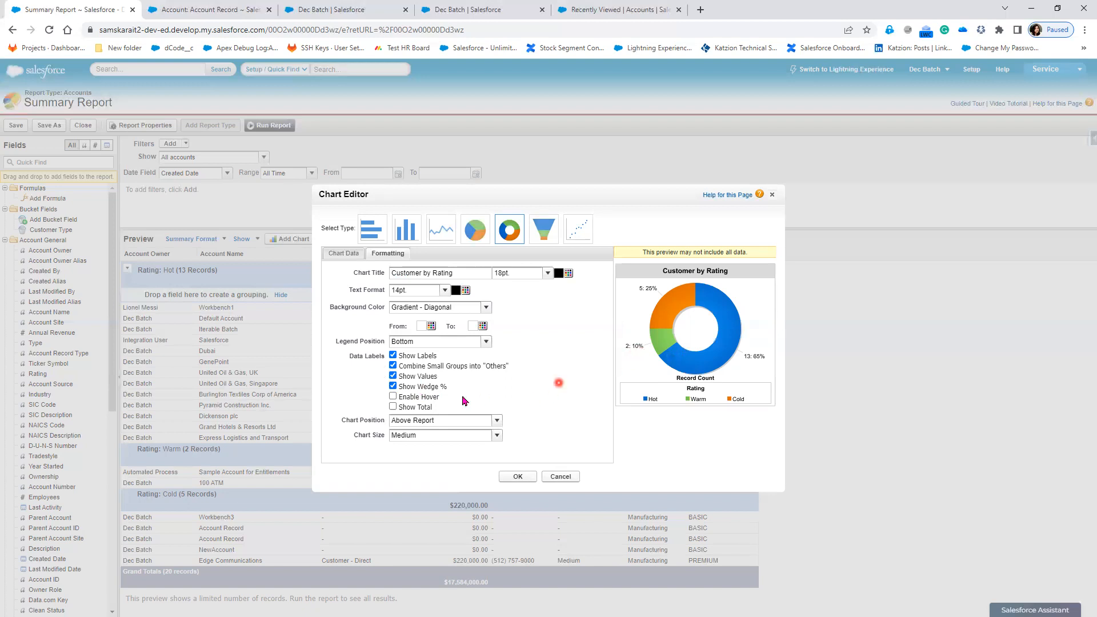
left_click(414, 400)
left_click(409, 408)
Keep the chart position as Above Report and its size as Medium, and apply the chart to the report
left_click(496, 421)
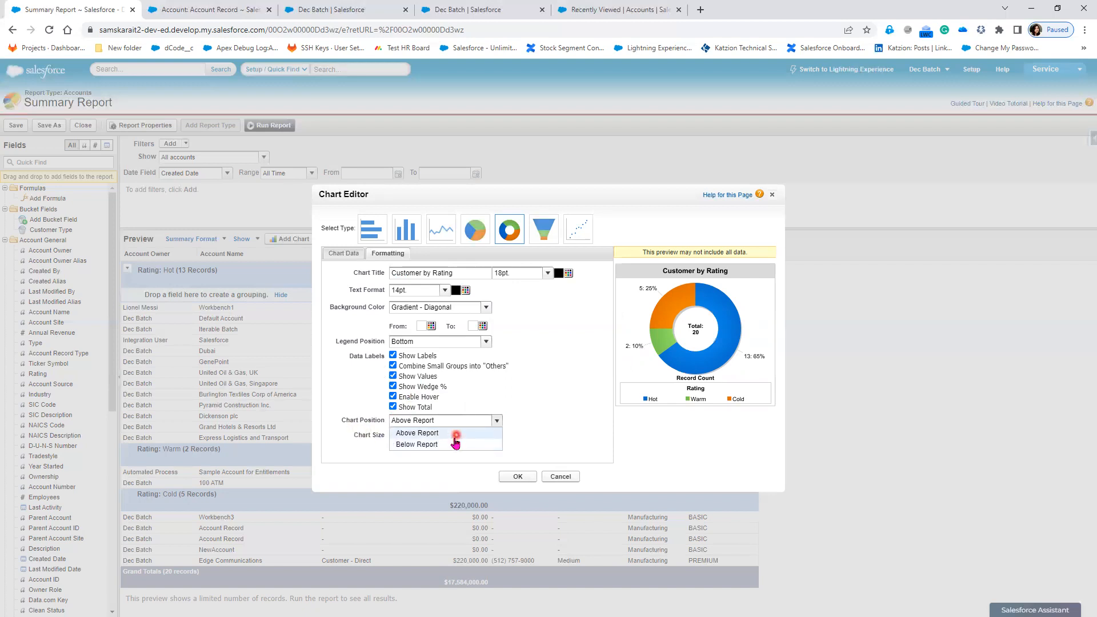
left_click(536, 421)
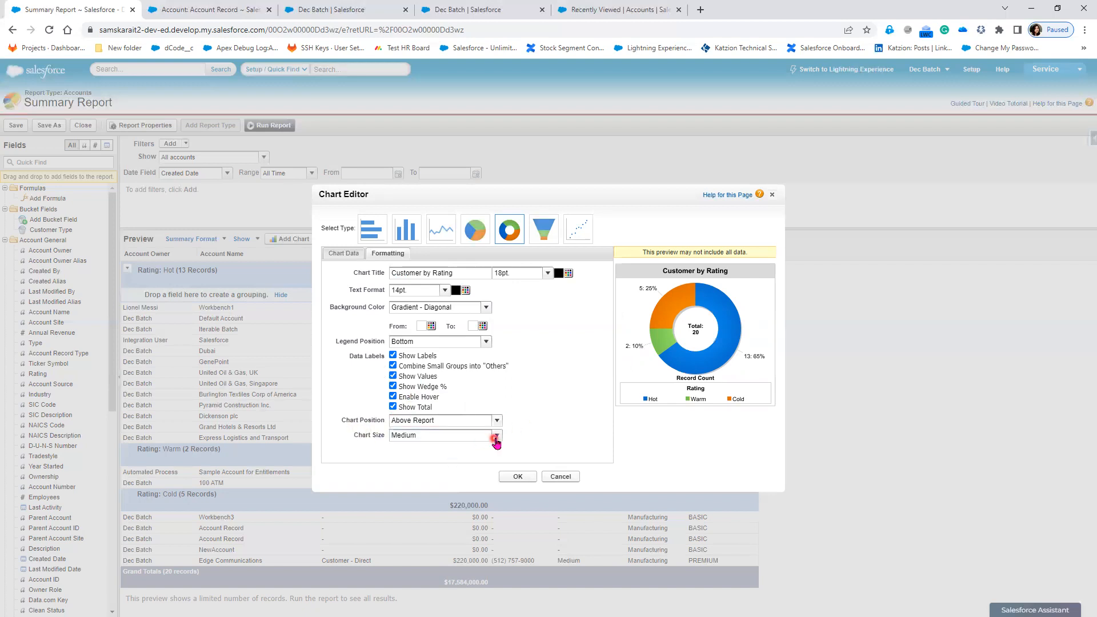
left_click(497, 436)
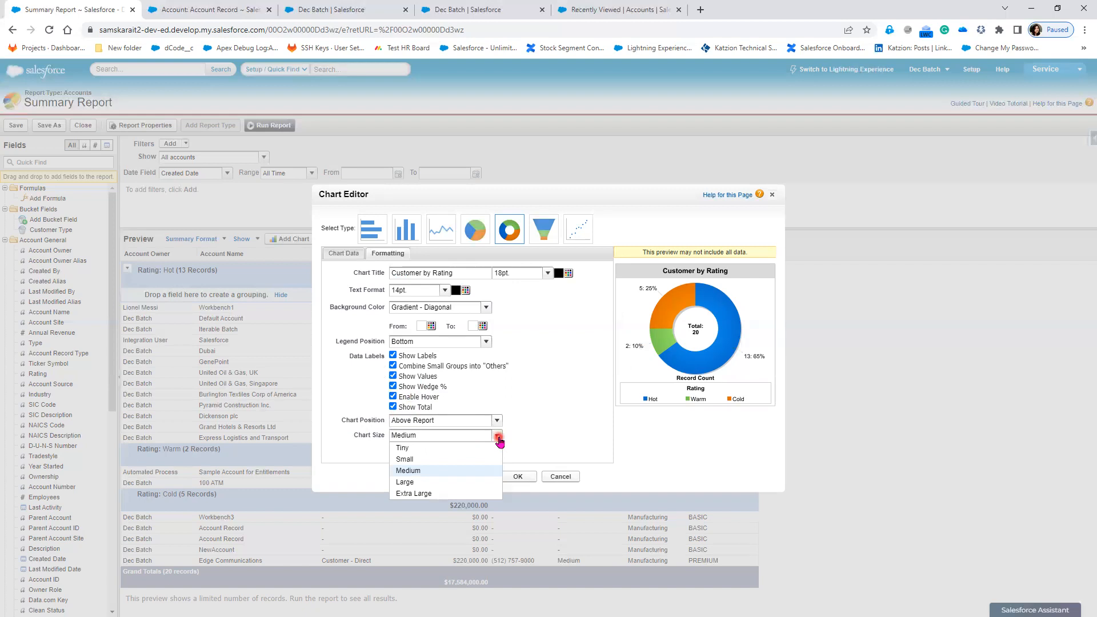
left_click(440, 471)
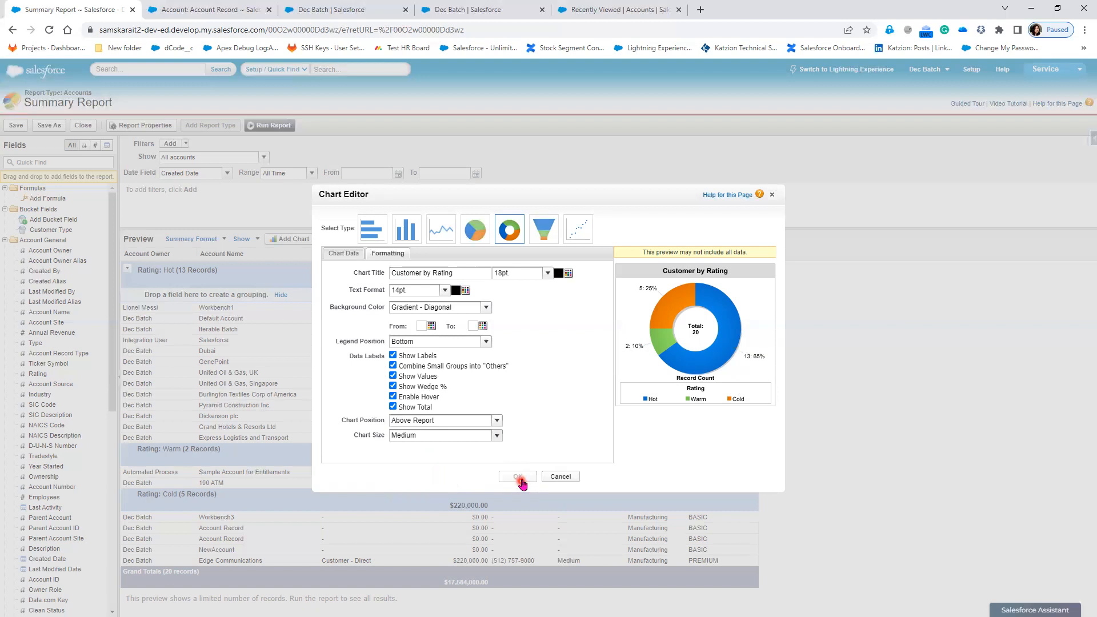
left_click(518, 476)
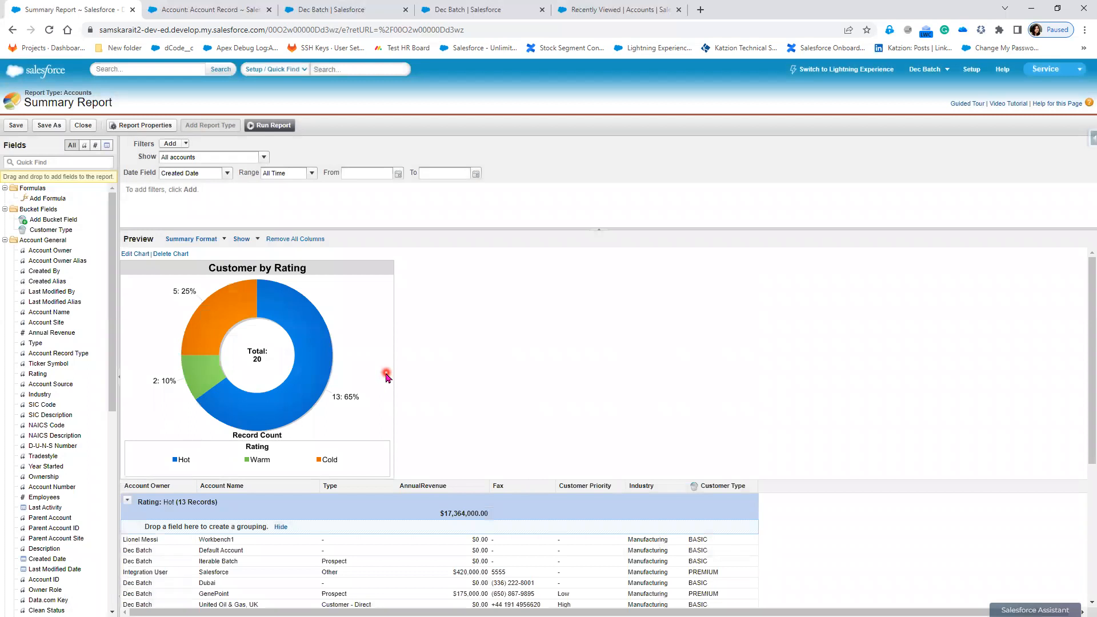
Save and run the report, and open it in Lightning Experience
left_click(17, 125)
left_click(273, 126)
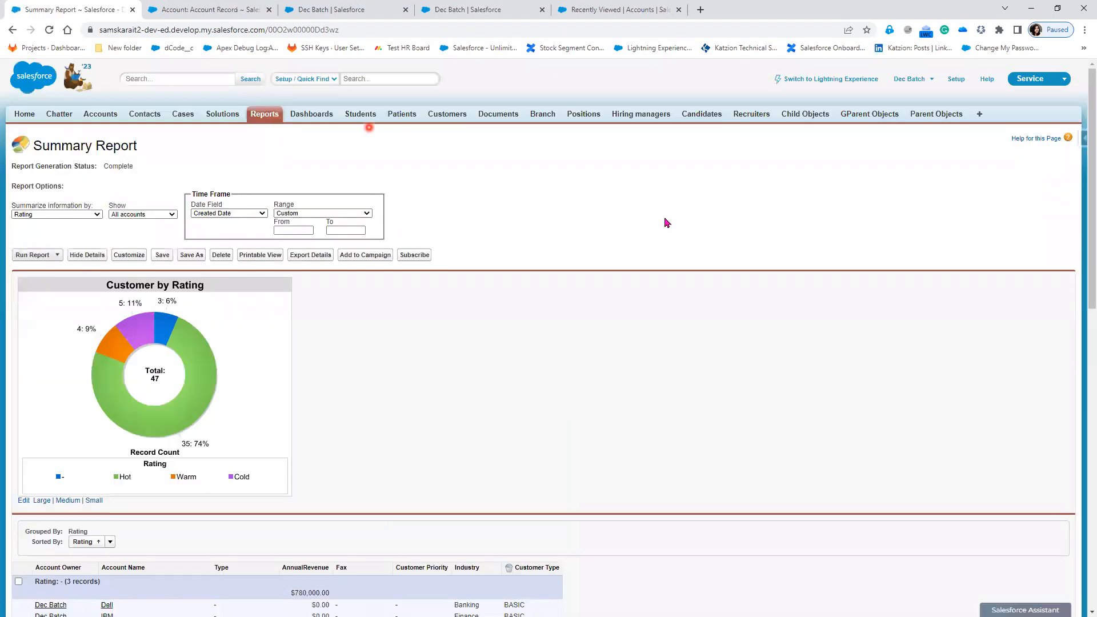
left_click(817, 85)
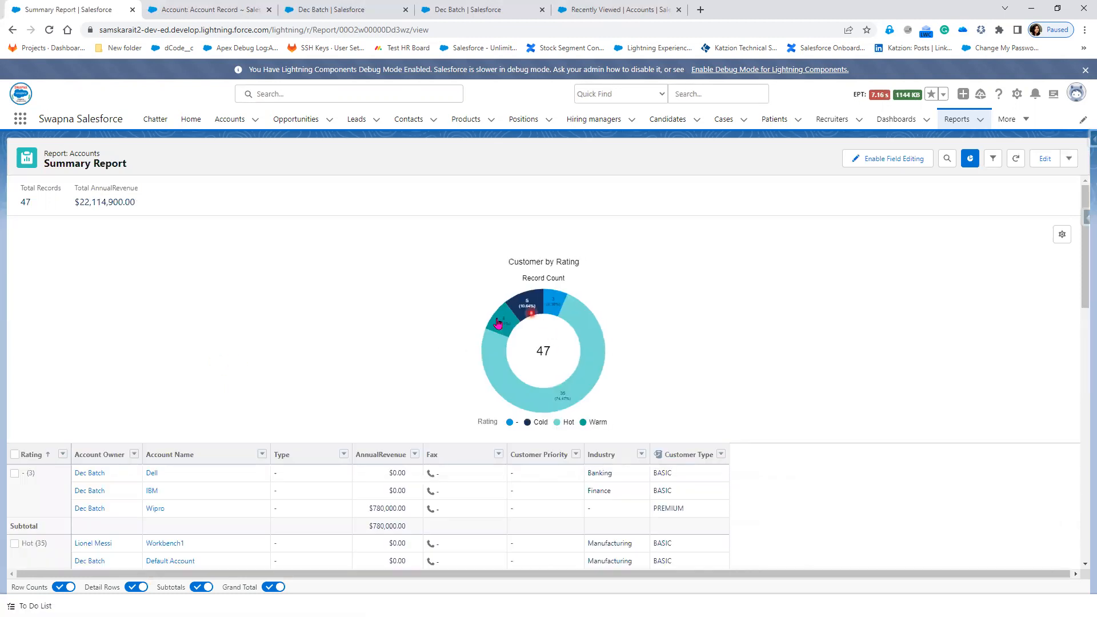
Examine the record count of each Rating wedge in the donut chart, and hide and show the chart again
mouse_move(494, 329)
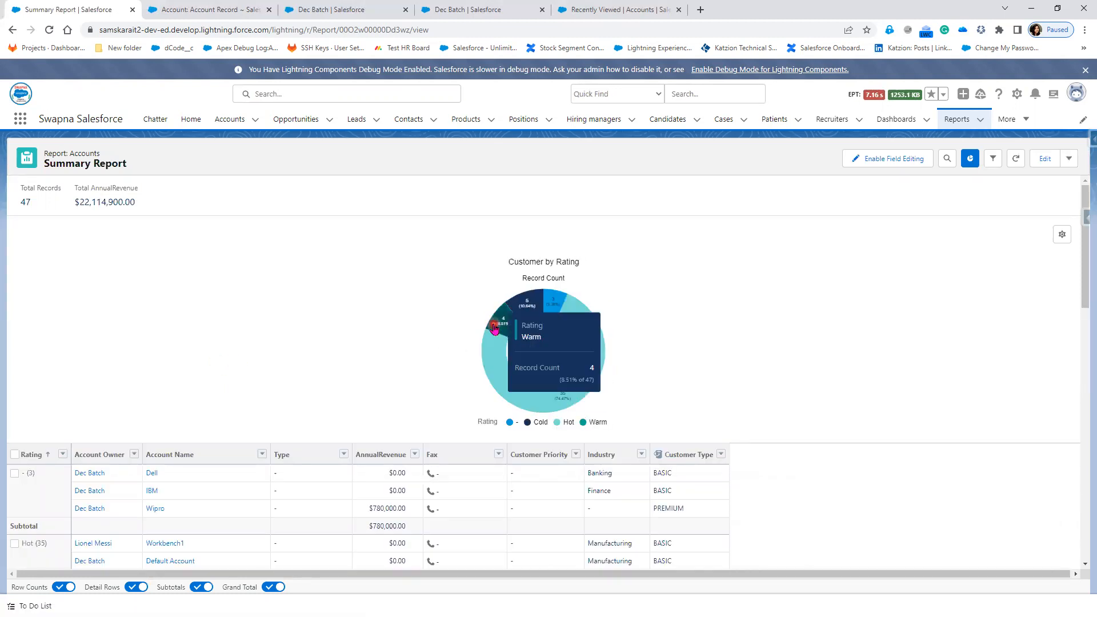
left_click(525, 312)
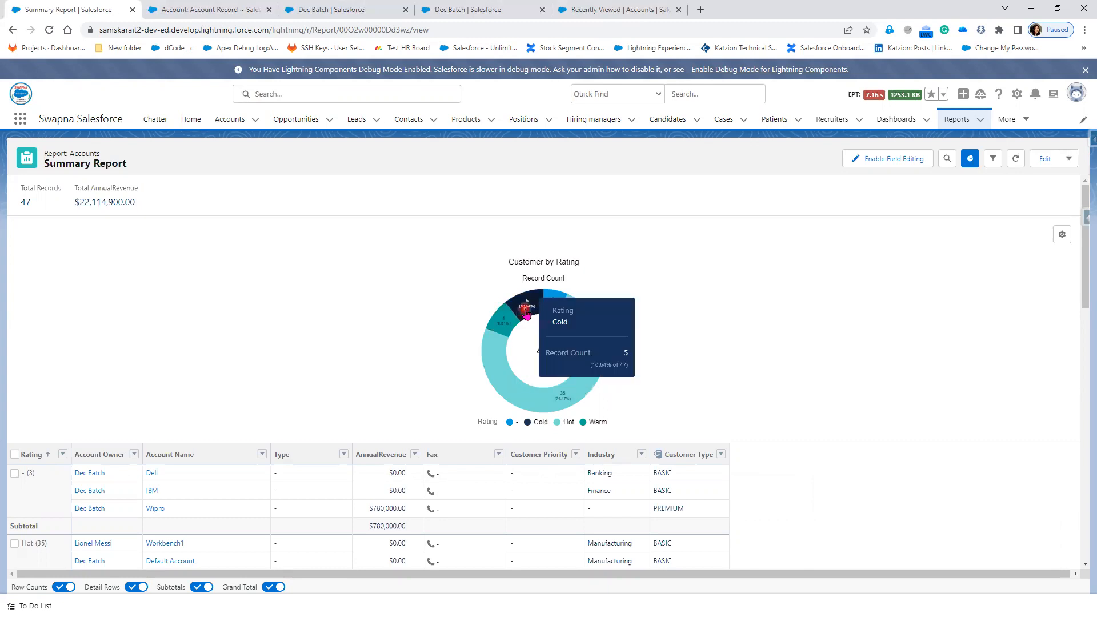
left_click(554, 303)
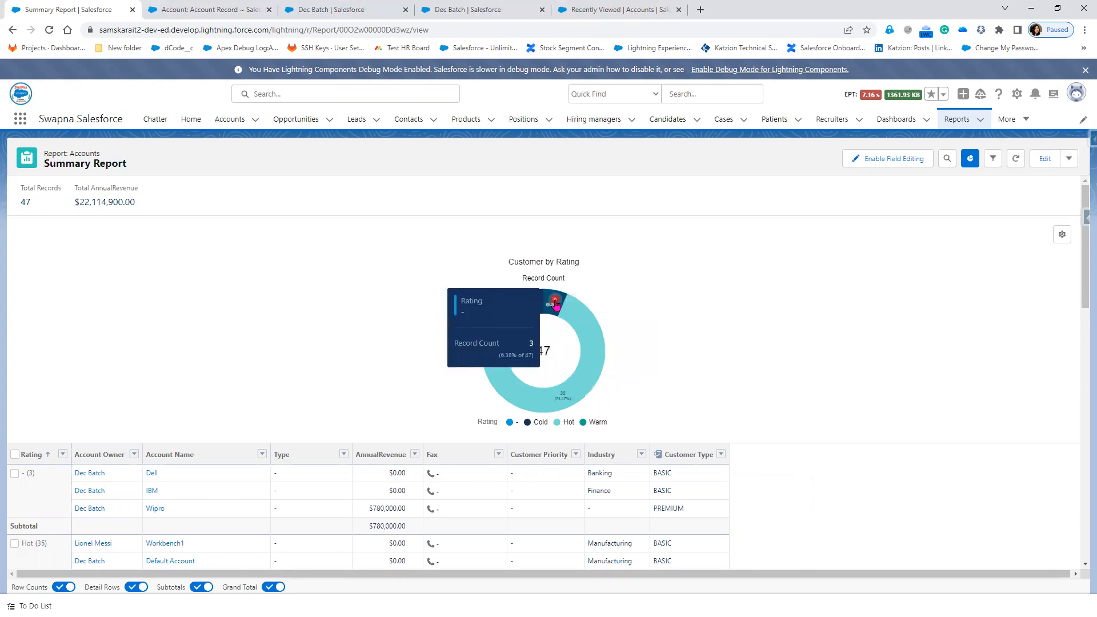
left_click(596, 339)
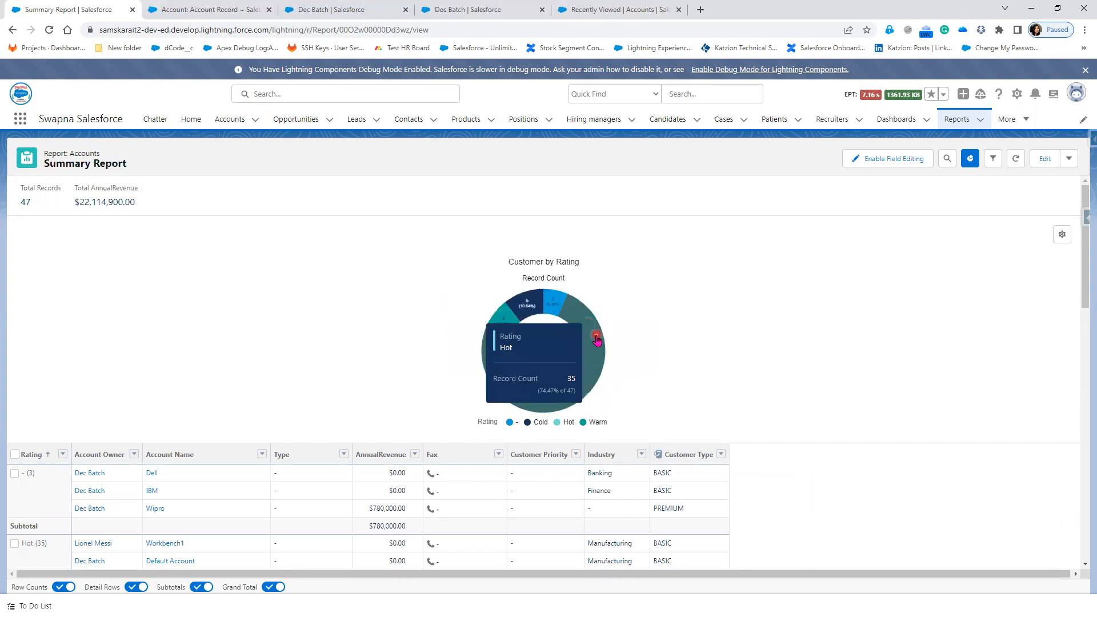
left_click(912, 228)
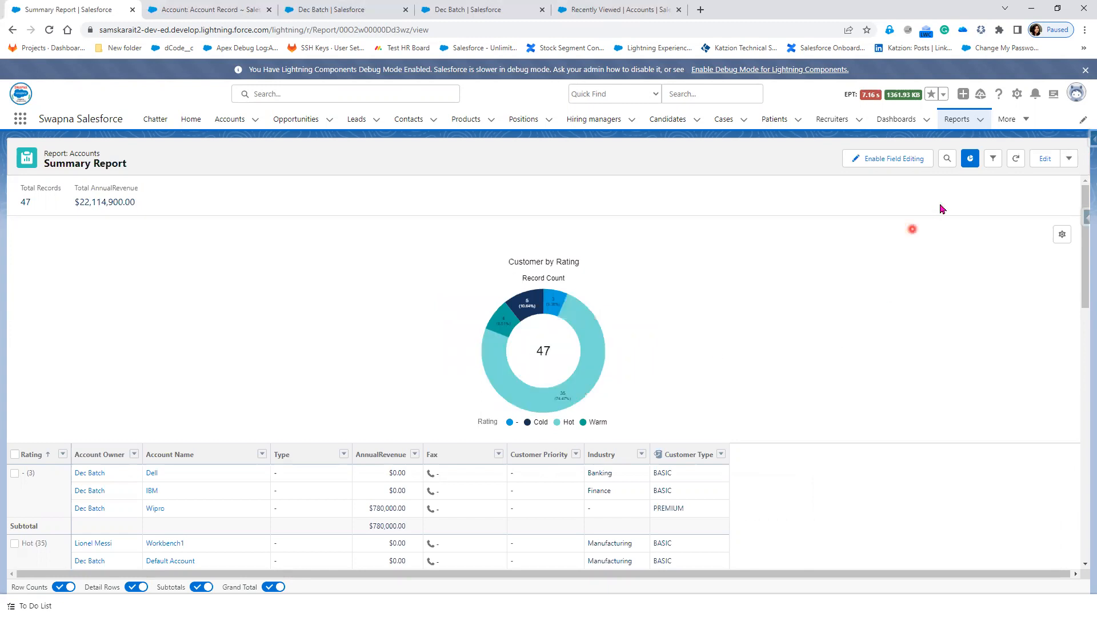
left_click(970, 160)
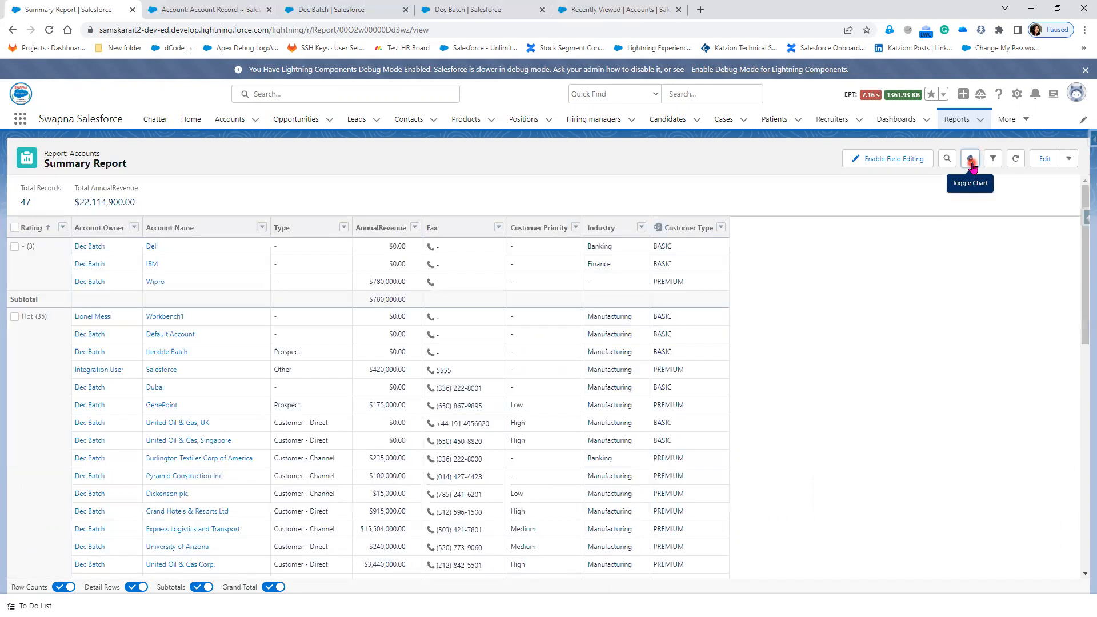
left_click(970, 160)
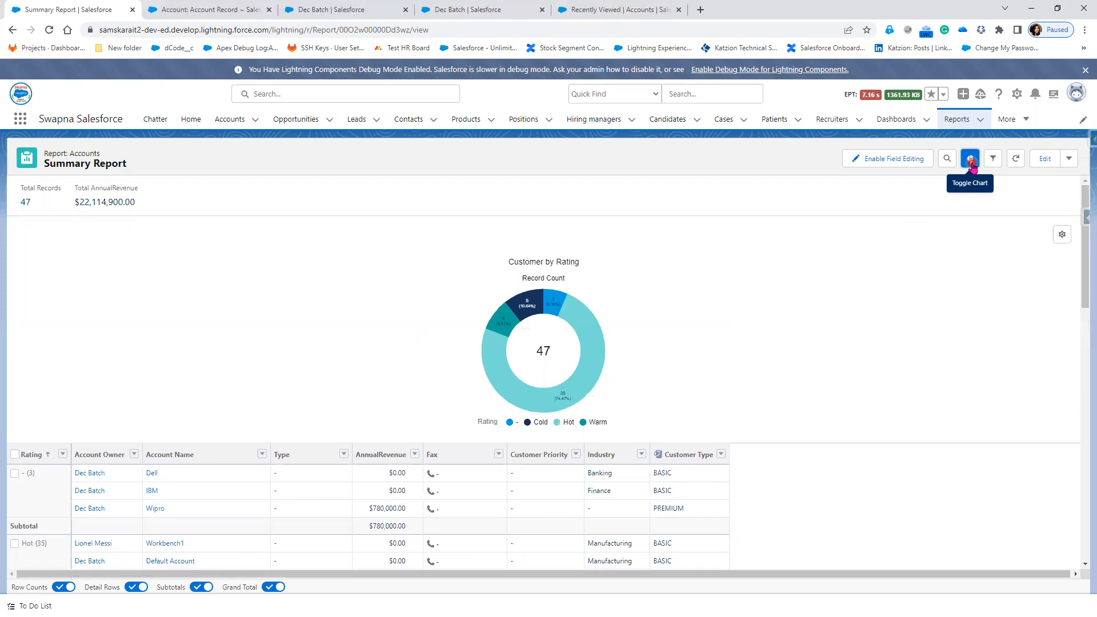
Hide and redisplay the donut chart, and review its chart properties down to the legend position, leaving them as set
left_click(970, 160)
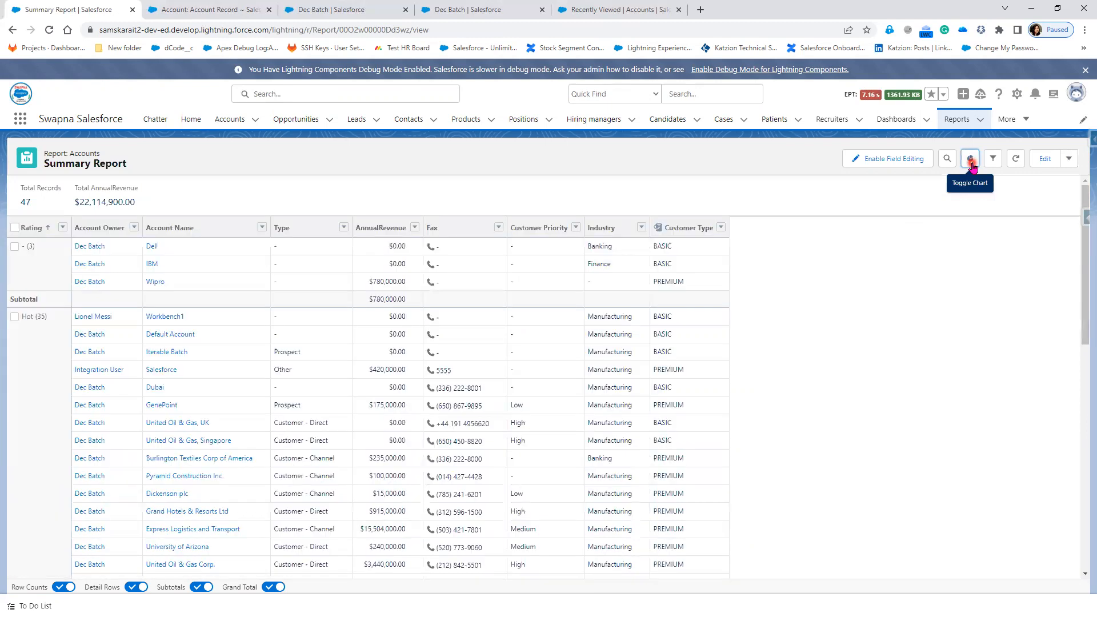
left_click(970, 160)
left_click(970, 160)
left_click(970, 160)
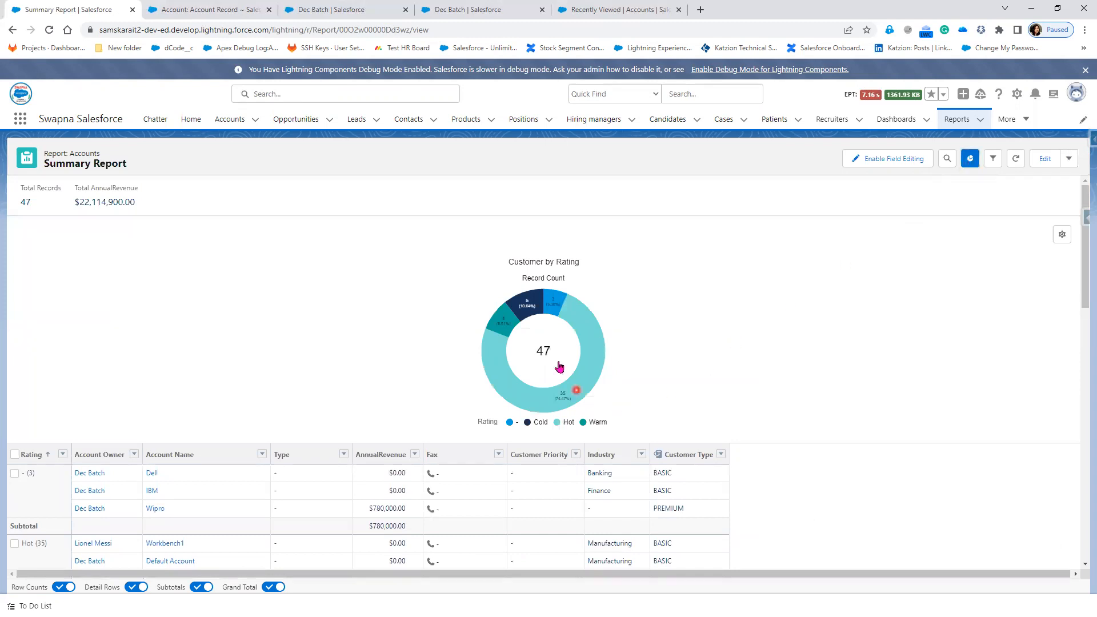
left_click(1061, 238)
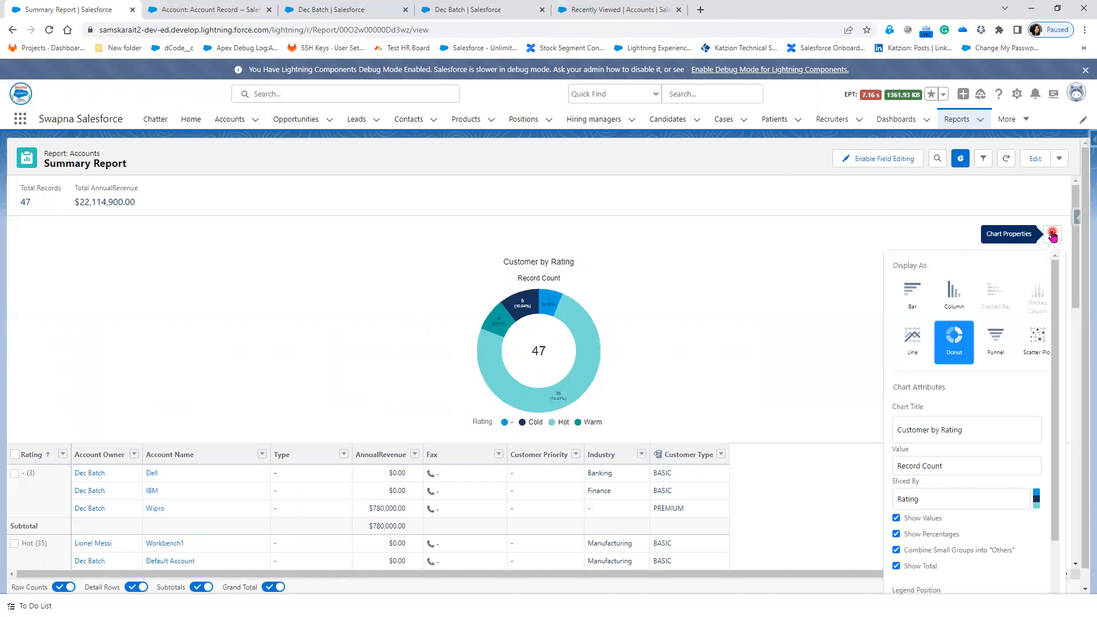
scroll(975, 517, "down", 1)
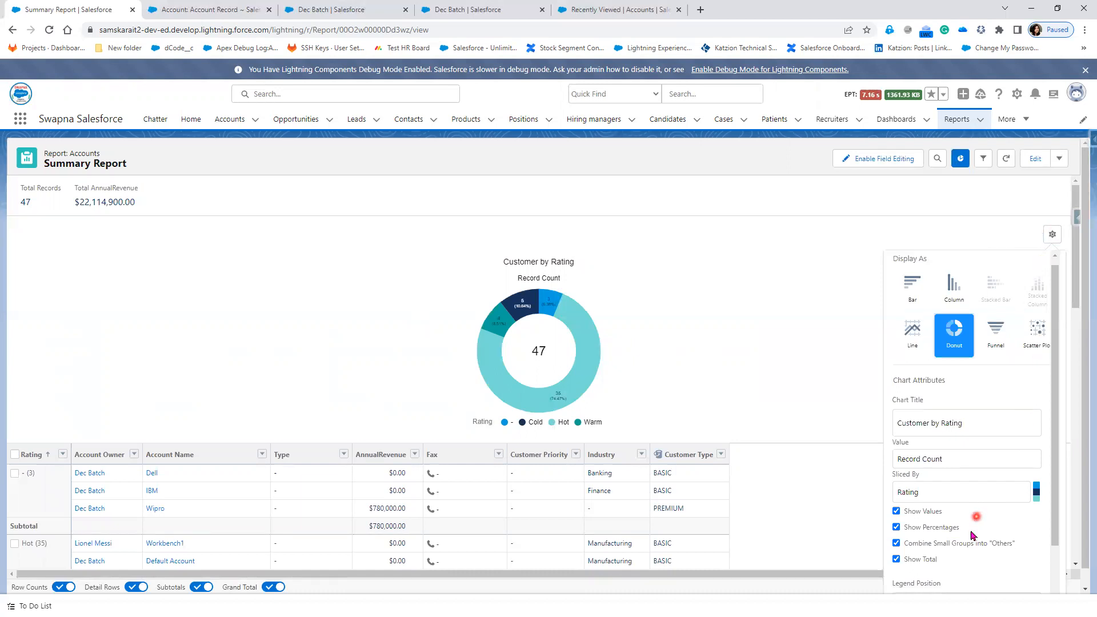
scroll(968, 552, "down", 1)
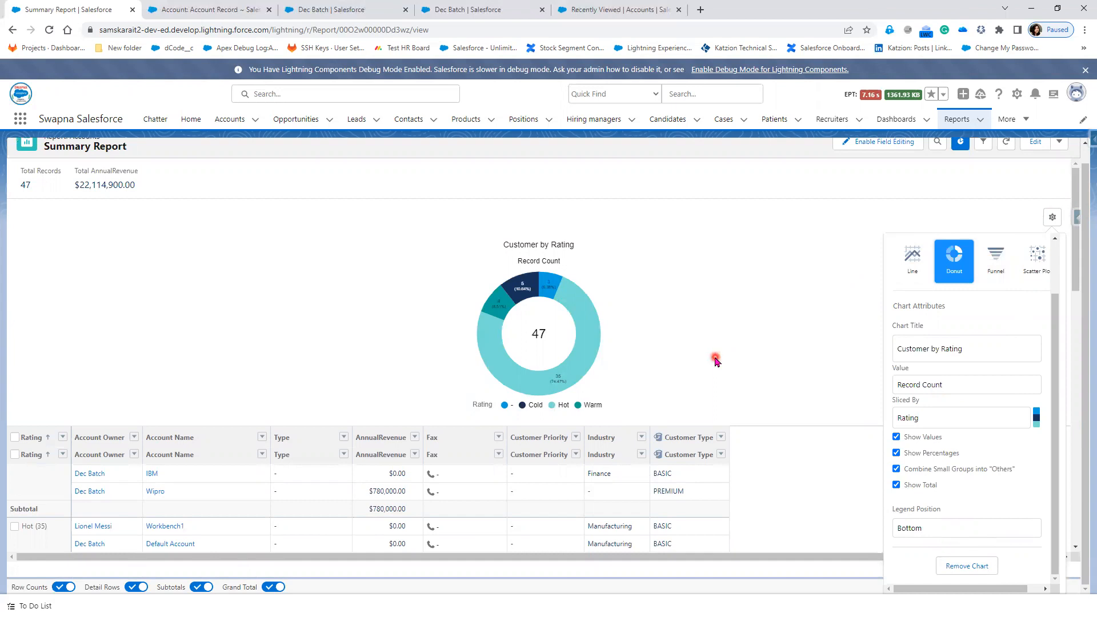
left_click(716, 360)
Examine the account rows grouped by Rating, and check the Summary Report use case in the PowerPoint slides before returning to Salesforce
scroll(709, 423, "down", 3)
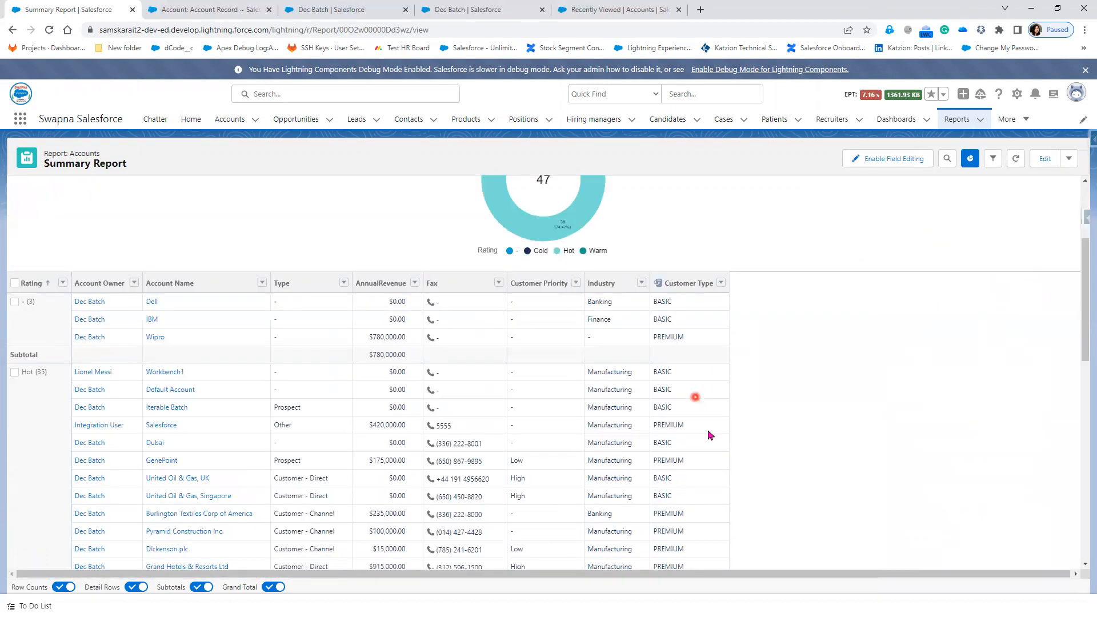
scroll(709, 435, "down", 10)
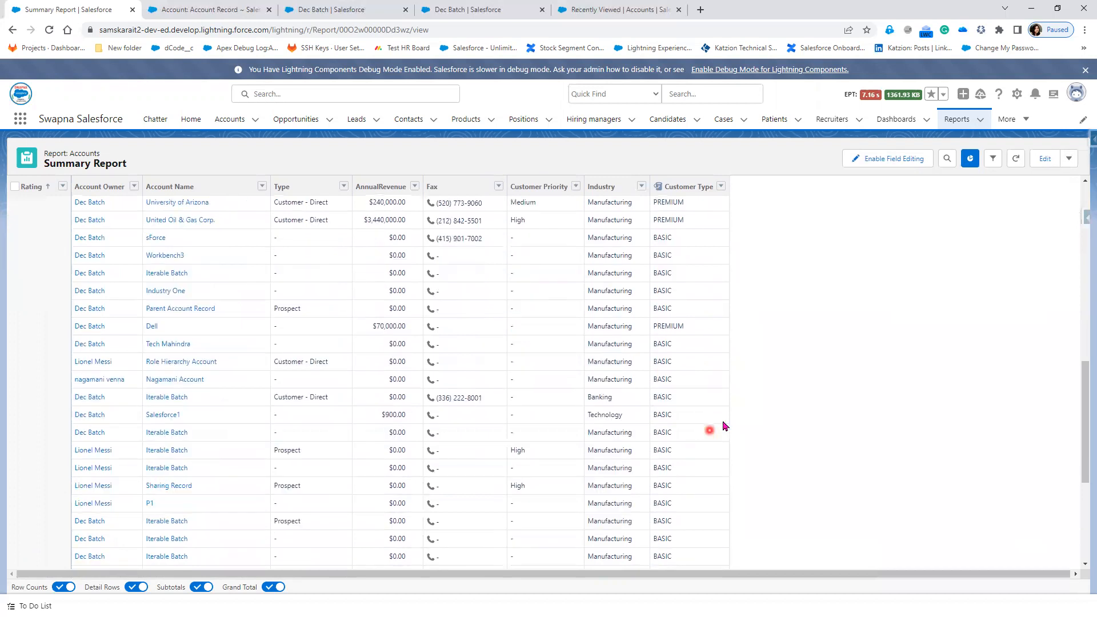
scroll(806, 377, "up", 10)
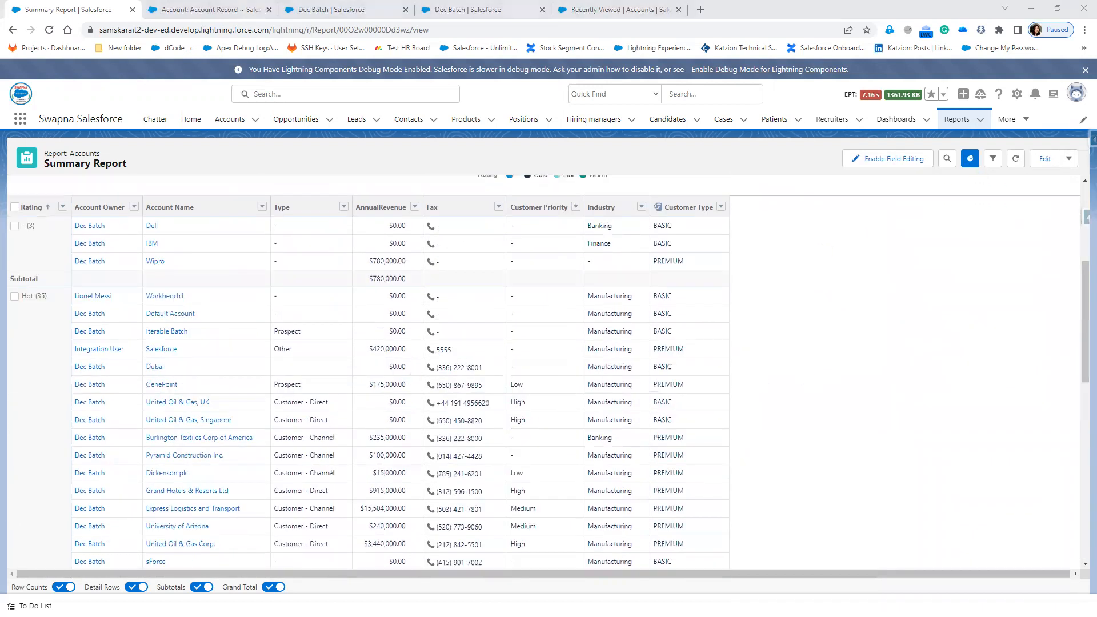
key("alt+Tab")
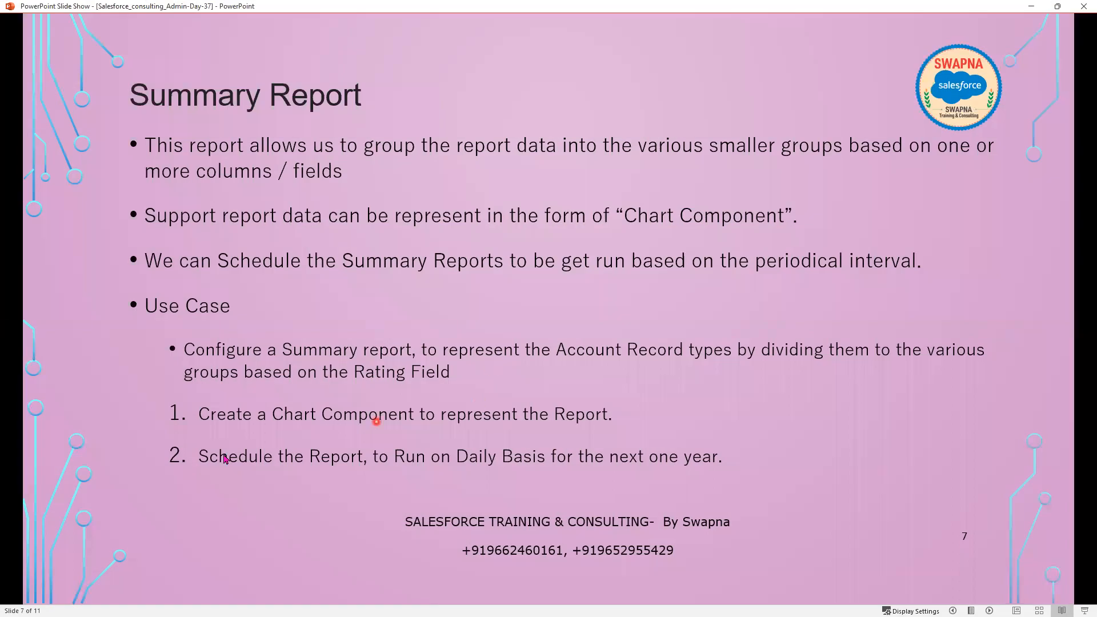
left_click(482, 425)
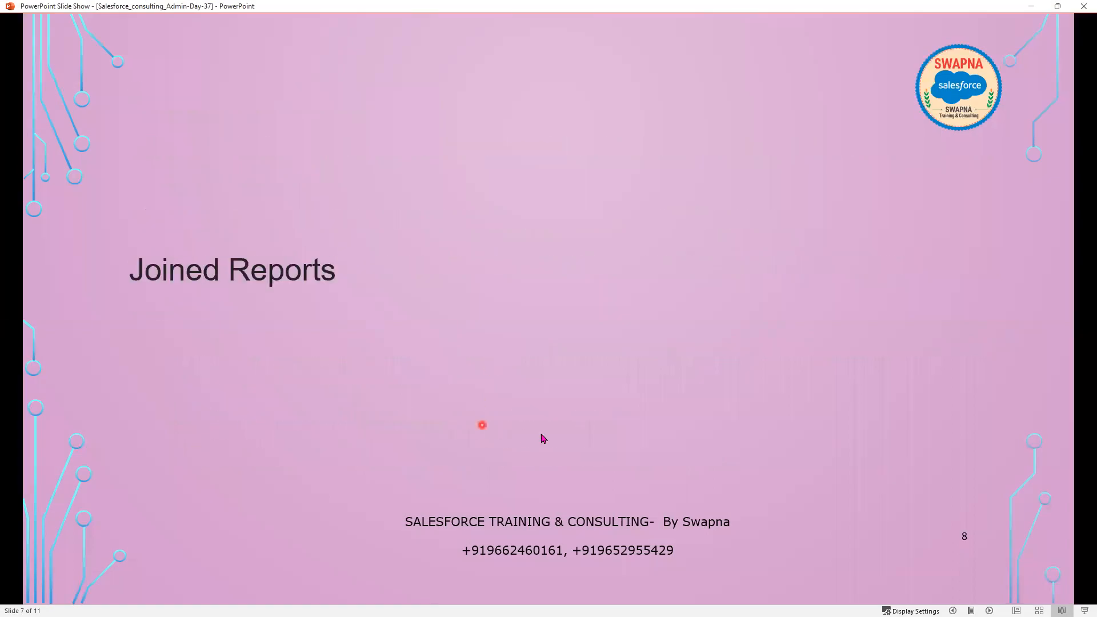
key("Left")
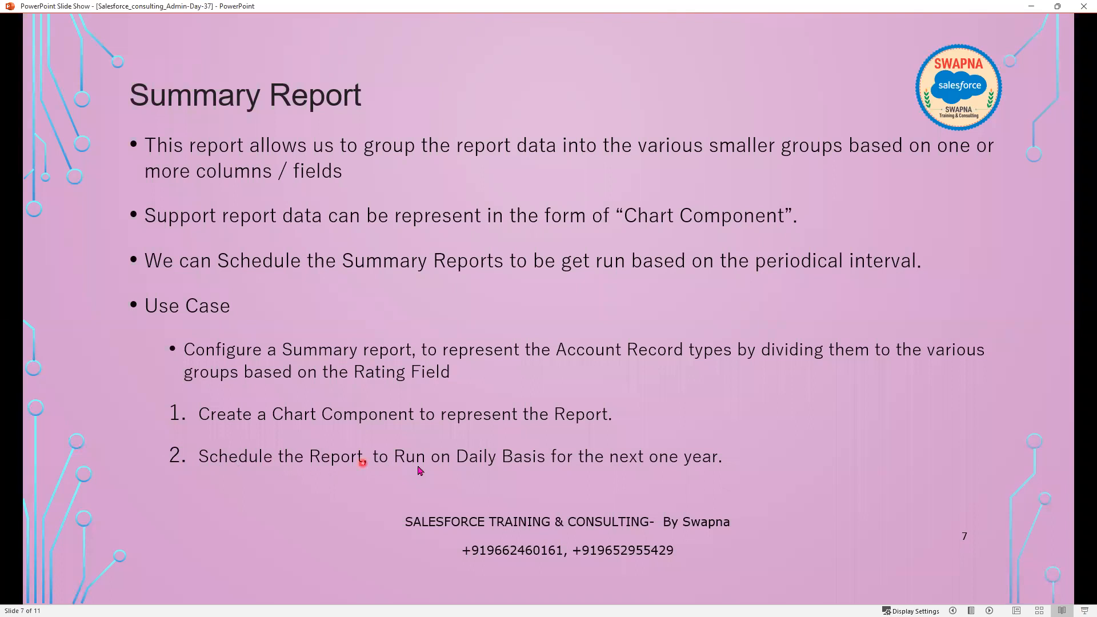
left_click(1031, 6)
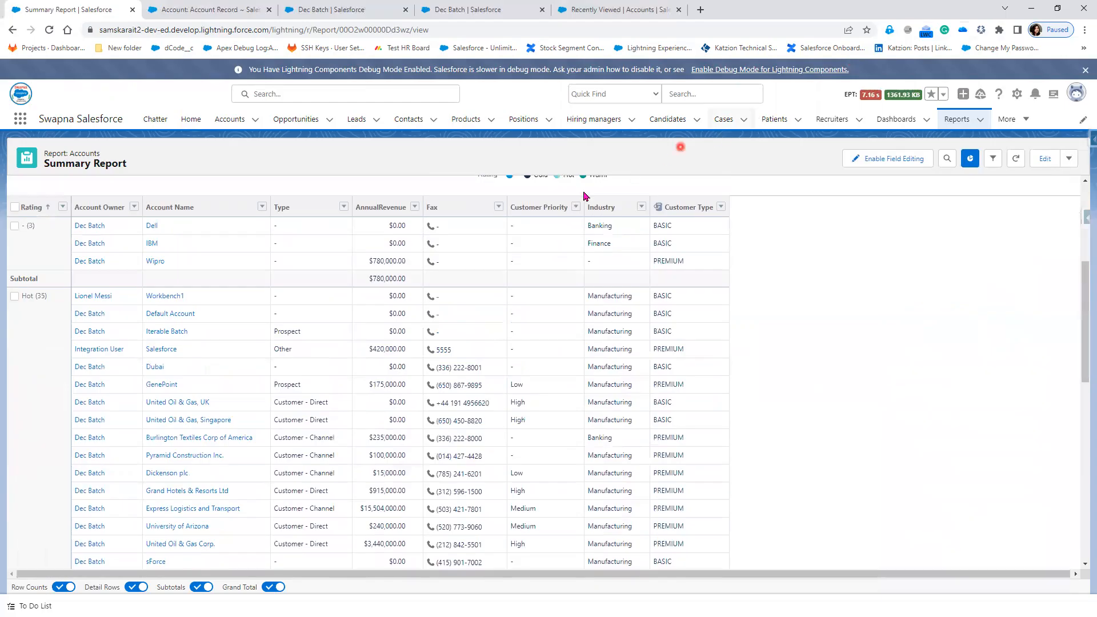
Look for a scheduling option among the Lightning report's extra actions and the save options of its report builder
scroll(376, 307, "up", 5)
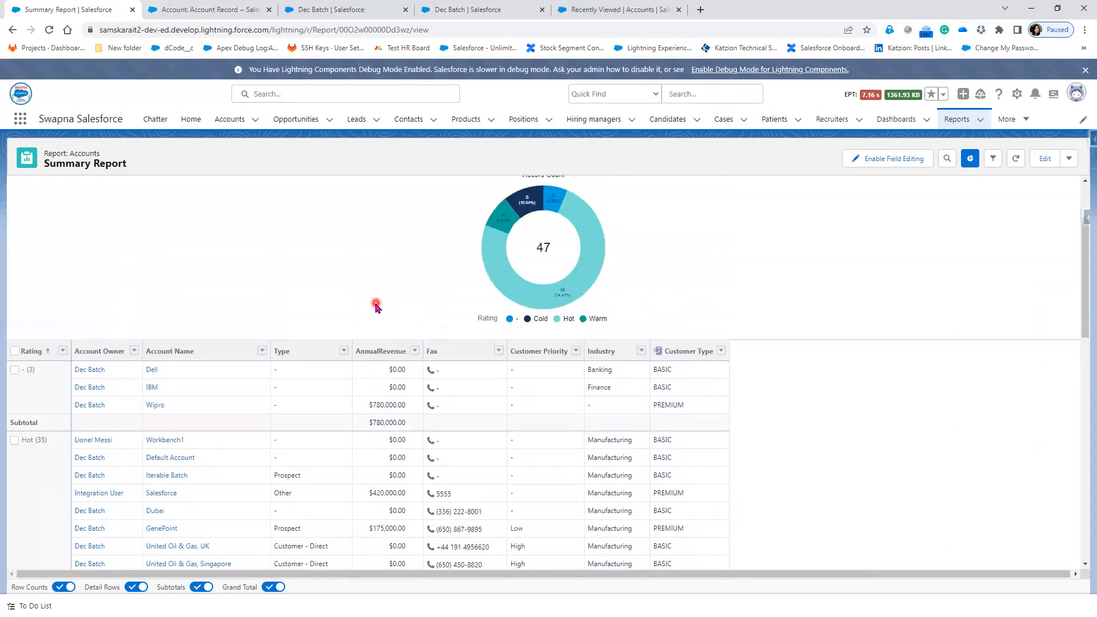
left_click(1070, 159)
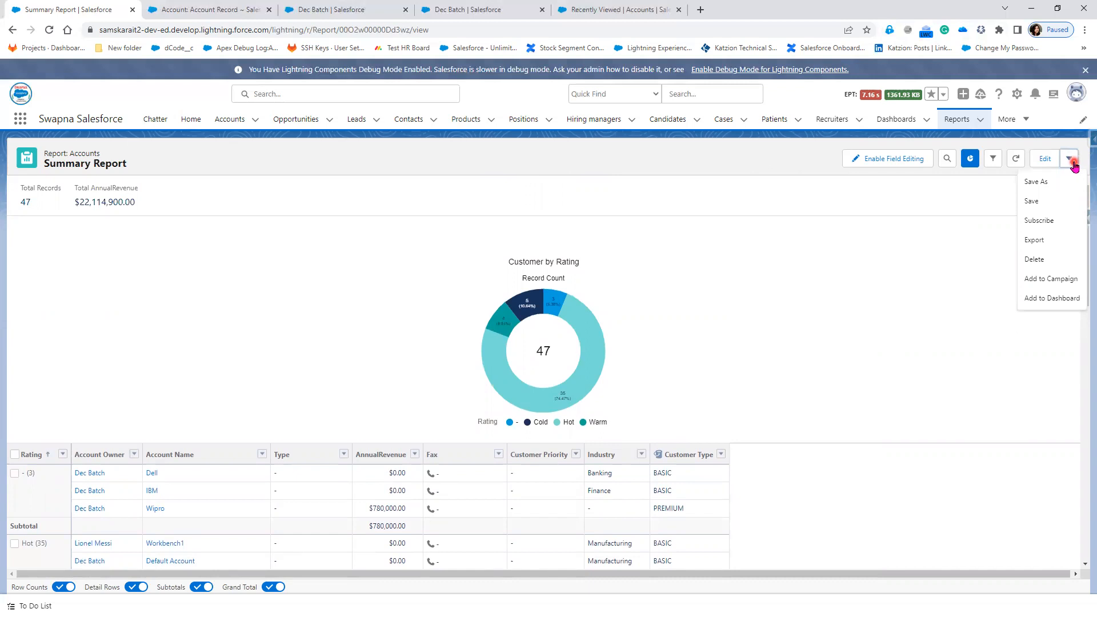
left_click(1043, 159)
left_click(423, 296)
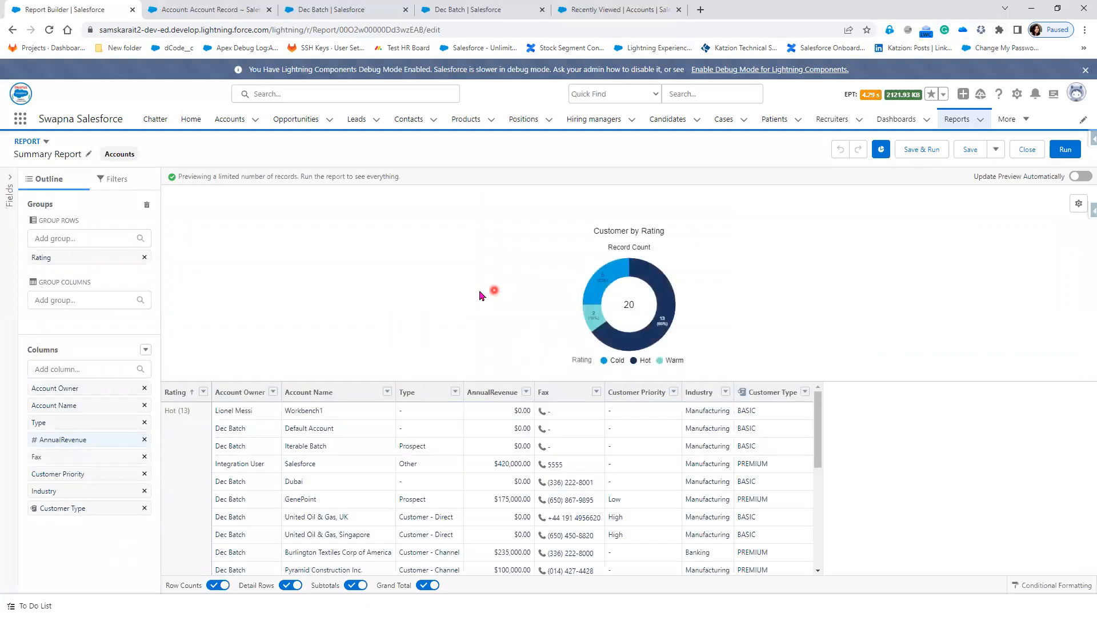
left_click(997, 151)
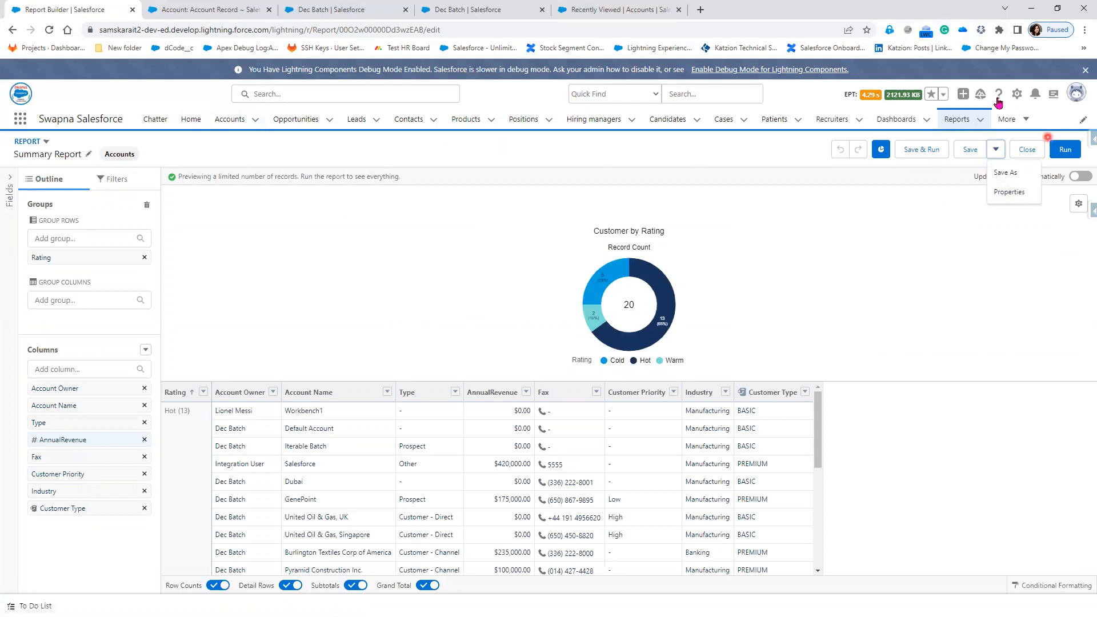
Switch to Salesforce Classic and open the Summary Report
left_click(1076, 92)
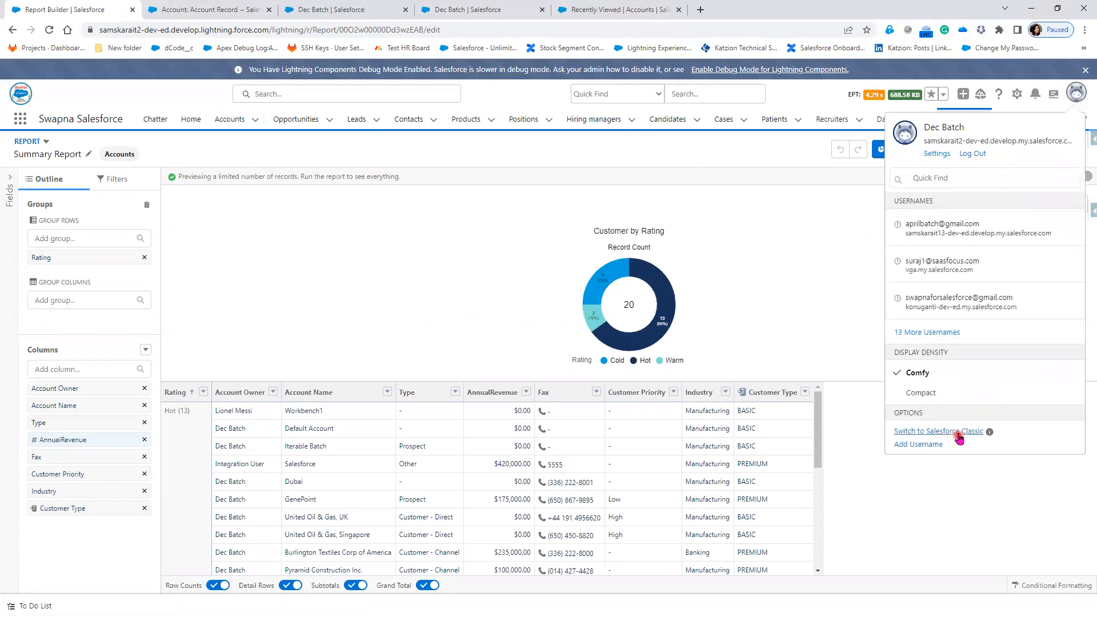
left_click(959, 435)
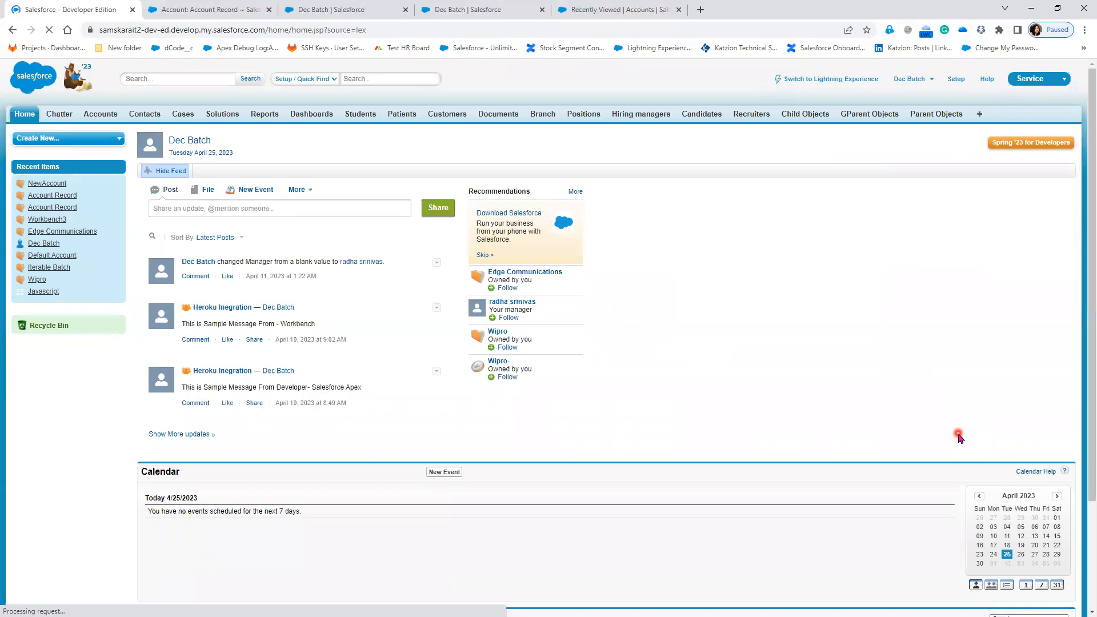
left_click(258, 117)
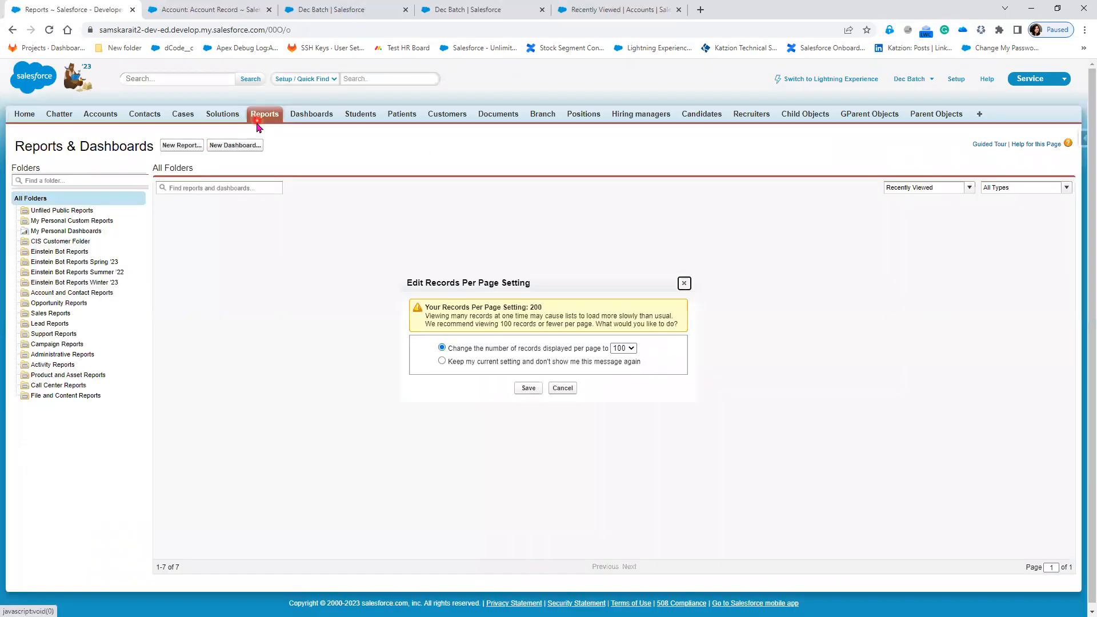
left_click(241, 219)
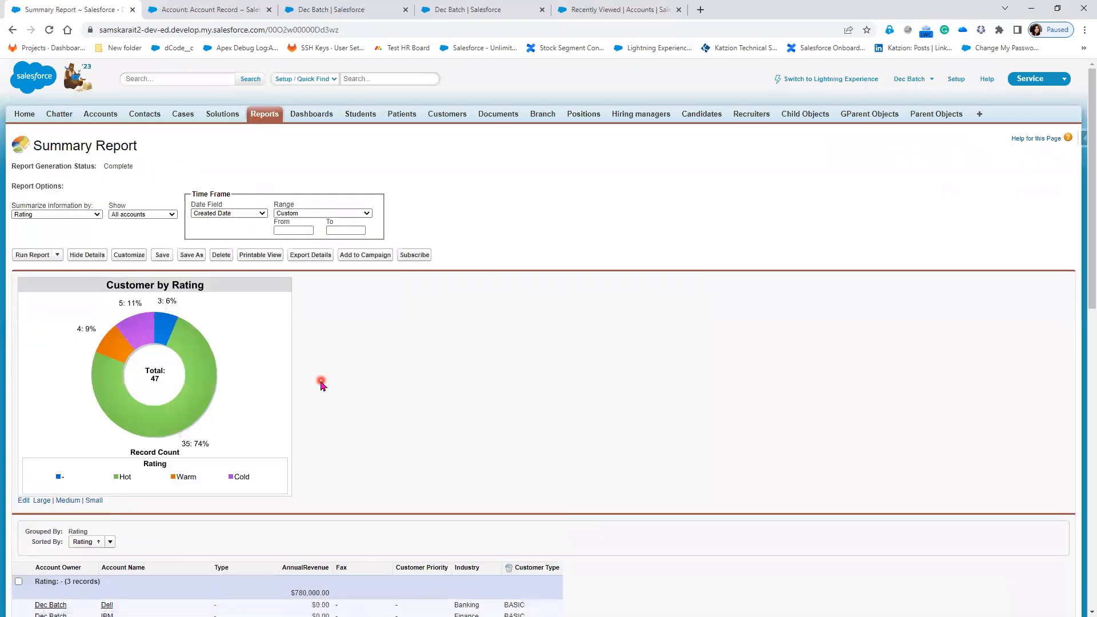
Start scheduling future runs of the report, and set the frequency to Weekly on Monday and Thursday with Tuesday deselected
scroll(320, 381, "down", 1)
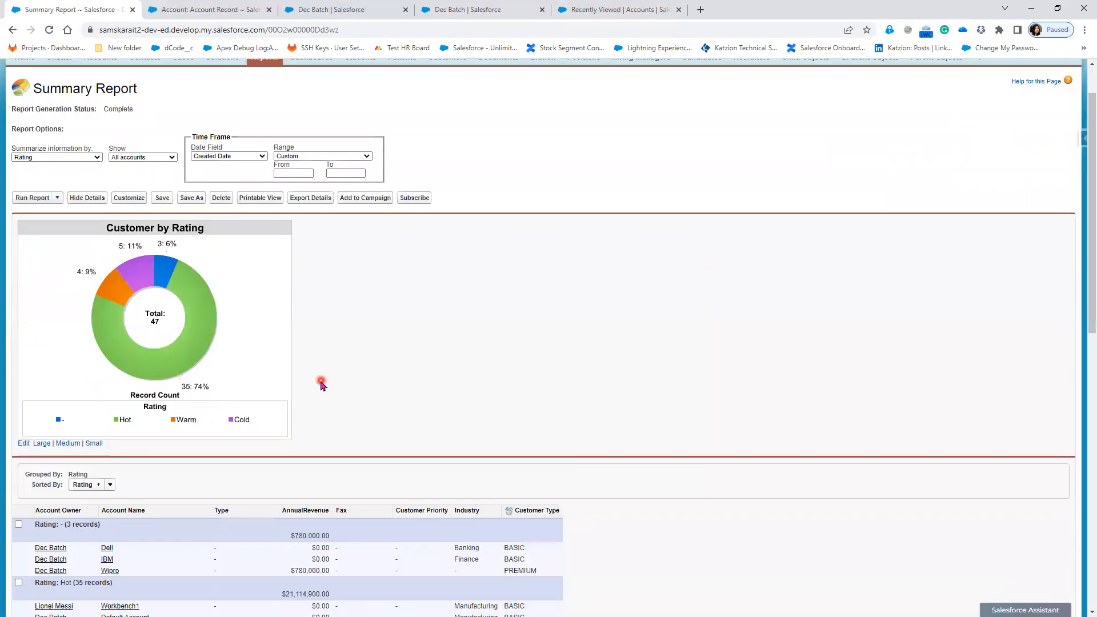
left_click(58, 197)
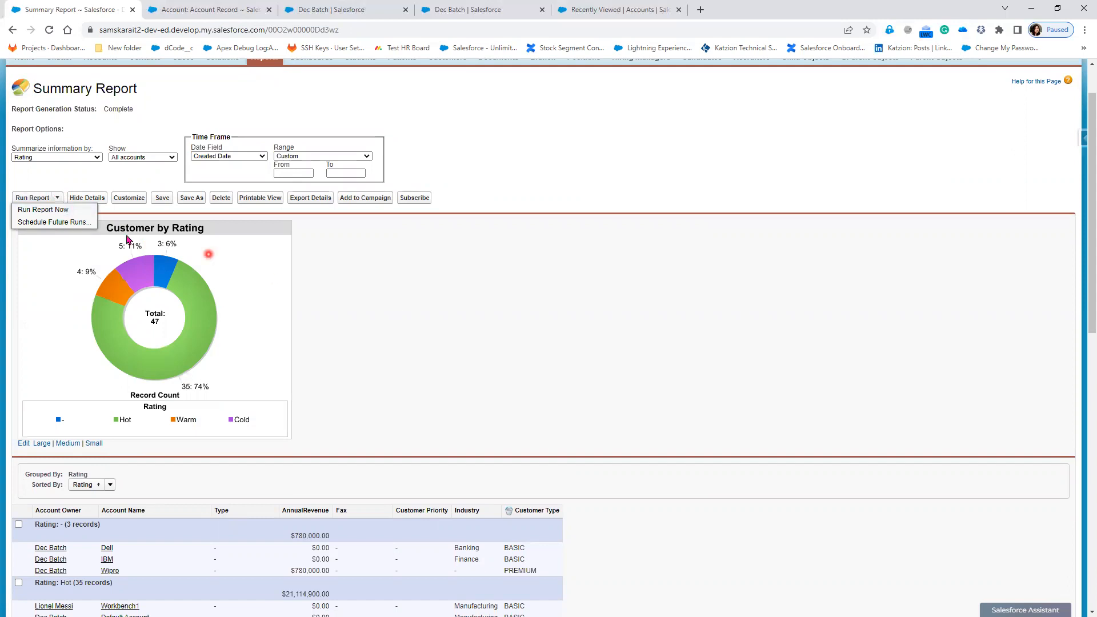
left_click(61, 224)
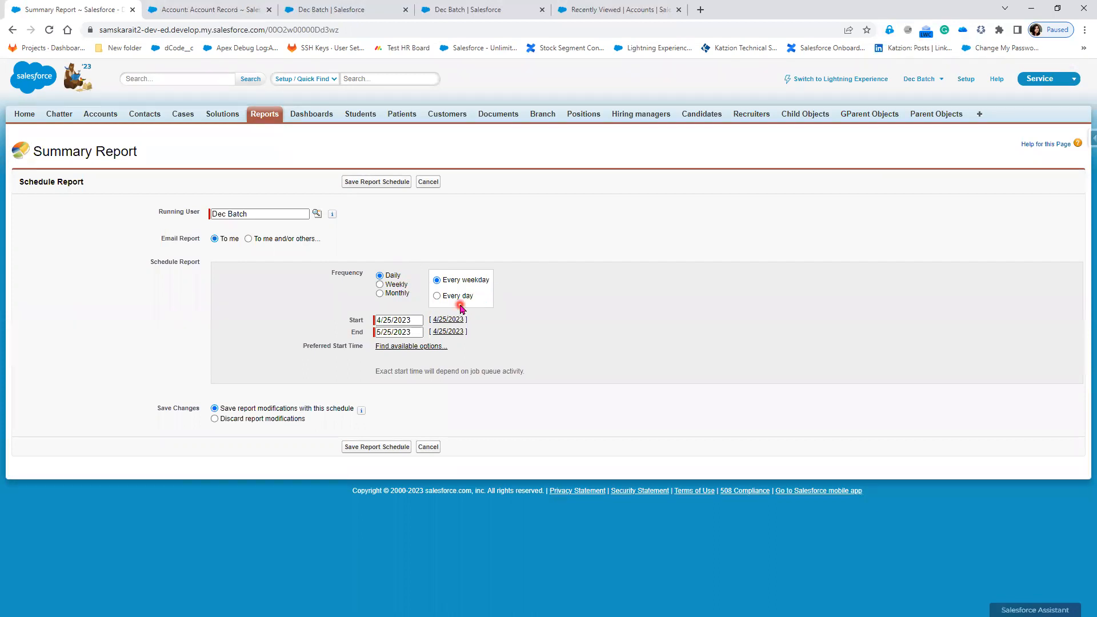
left_click(403, 285)
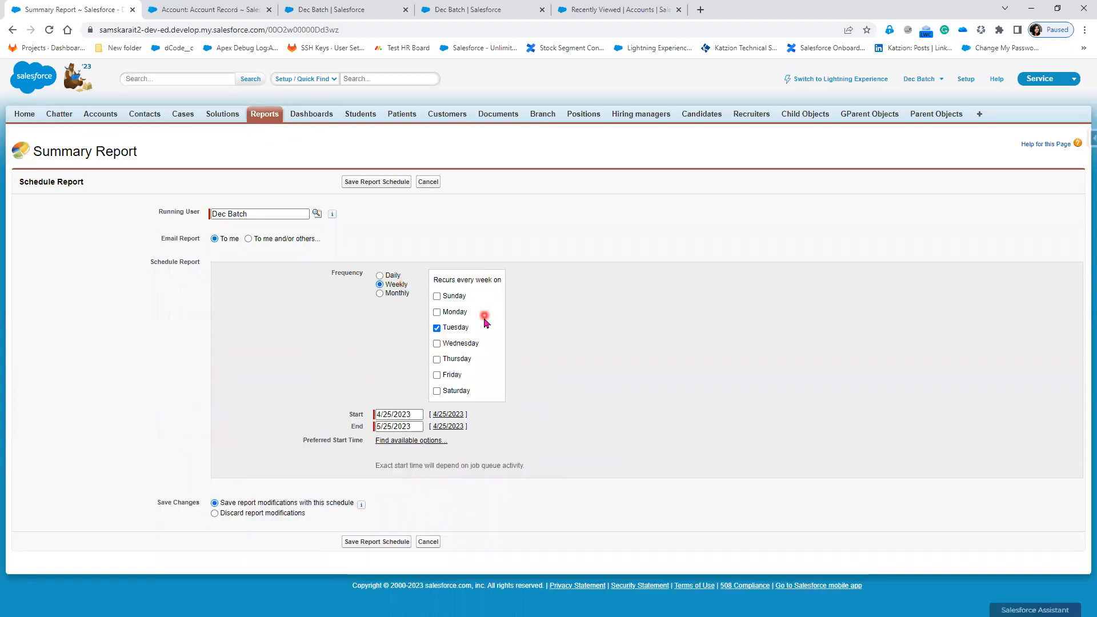
left_click(451, 313)
left_click(451, 330)
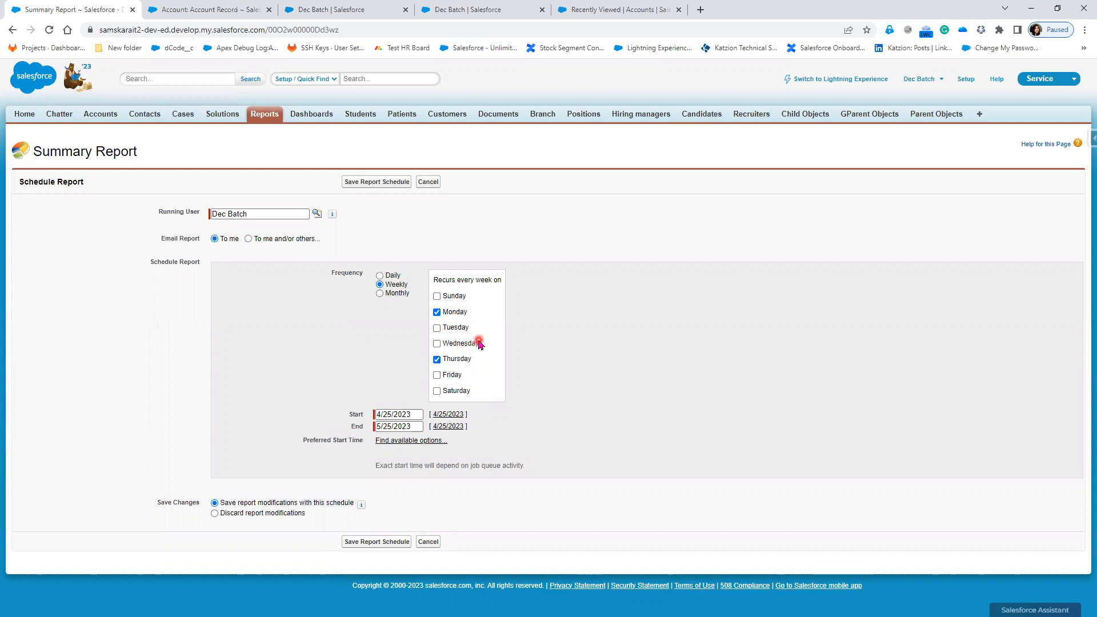
Set the schedule's end date to 4/3/2024
left_click(402, 427)
left_click(486, 442)
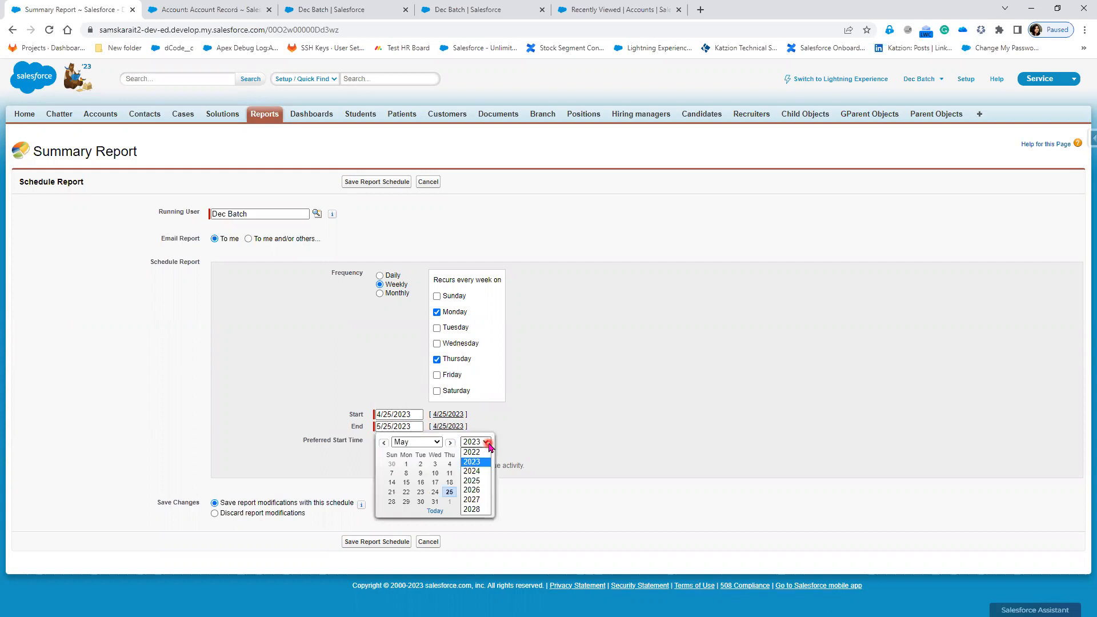
left_click(474, 471)
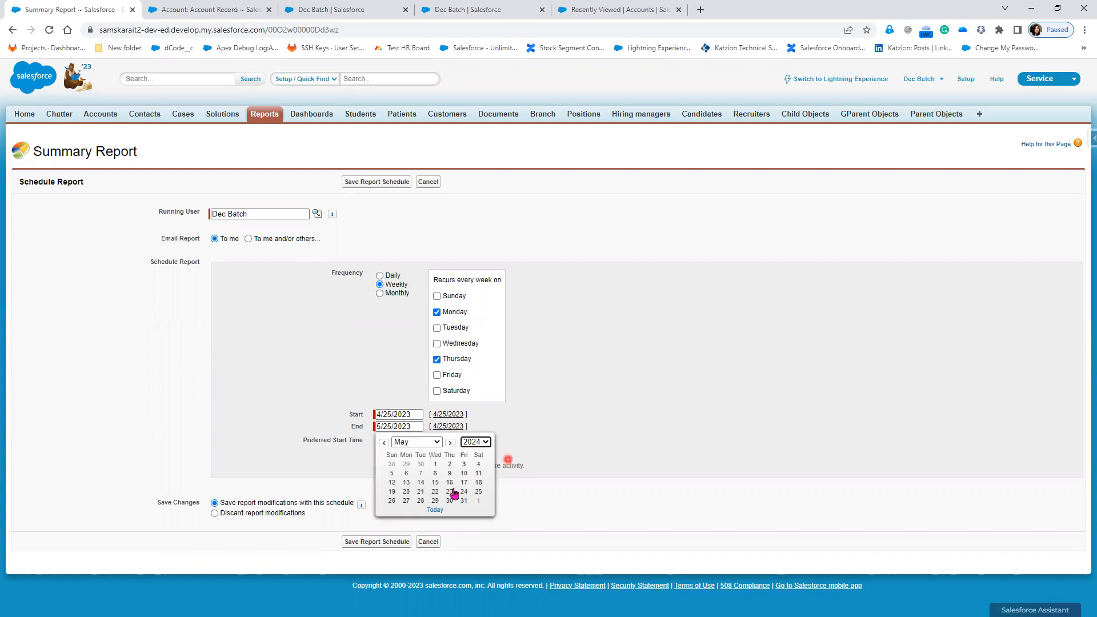
left_click(410, 443)
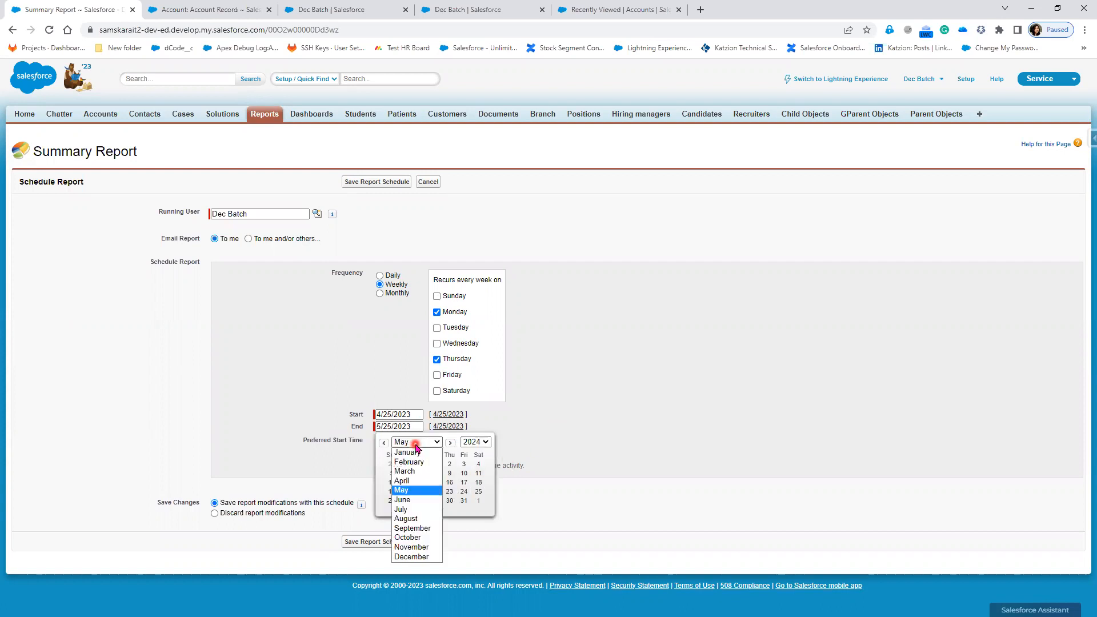
left_click(407, 482)
left_click(434, 463)
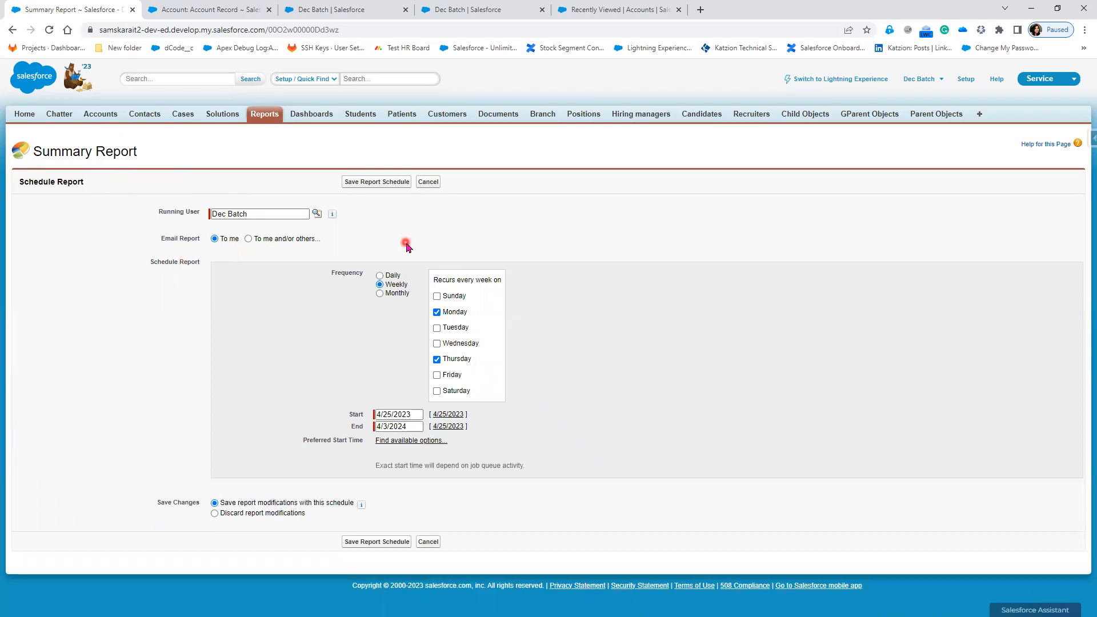
Set the report to be emailed to me and/or others, trying Users and returning to Public Groups as the recipient search type
left_click(249, 240)
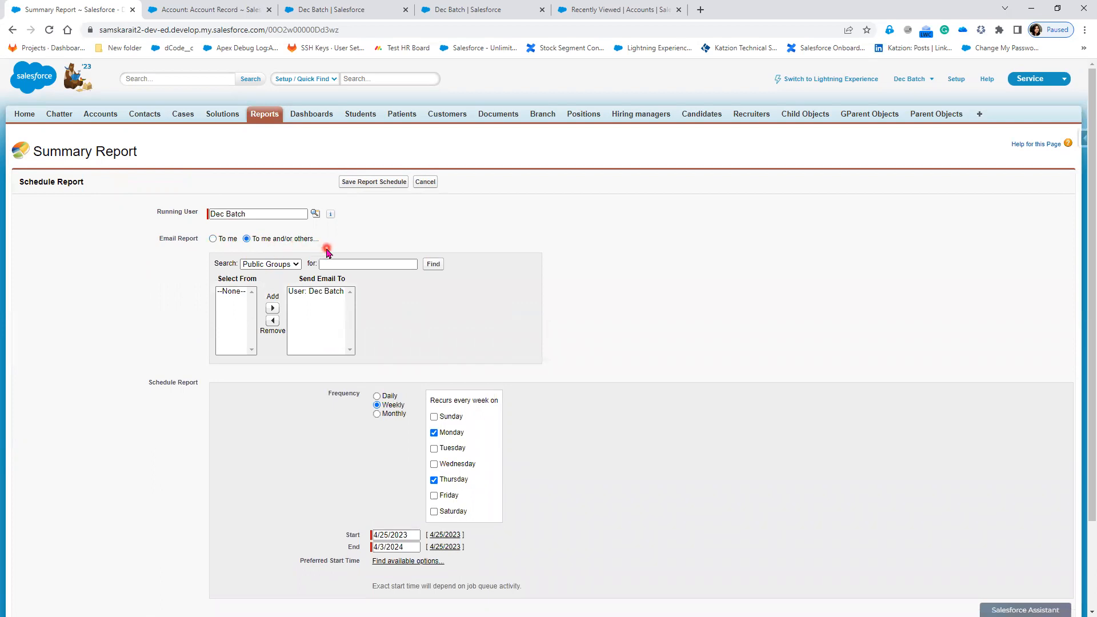
left_click(272, 266)
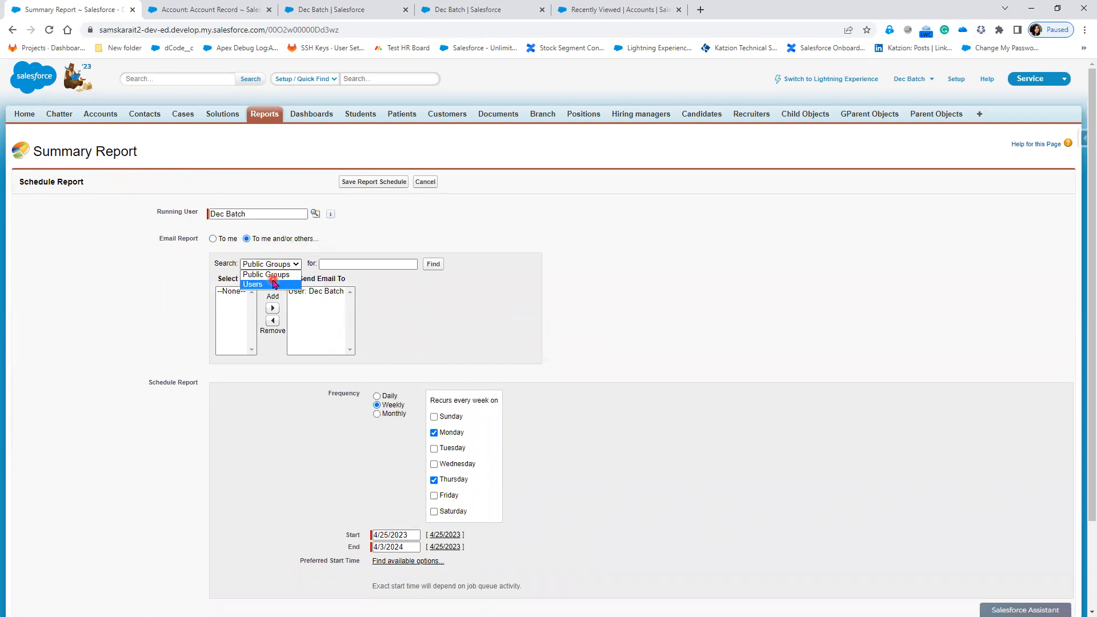
left_click(273, 284)
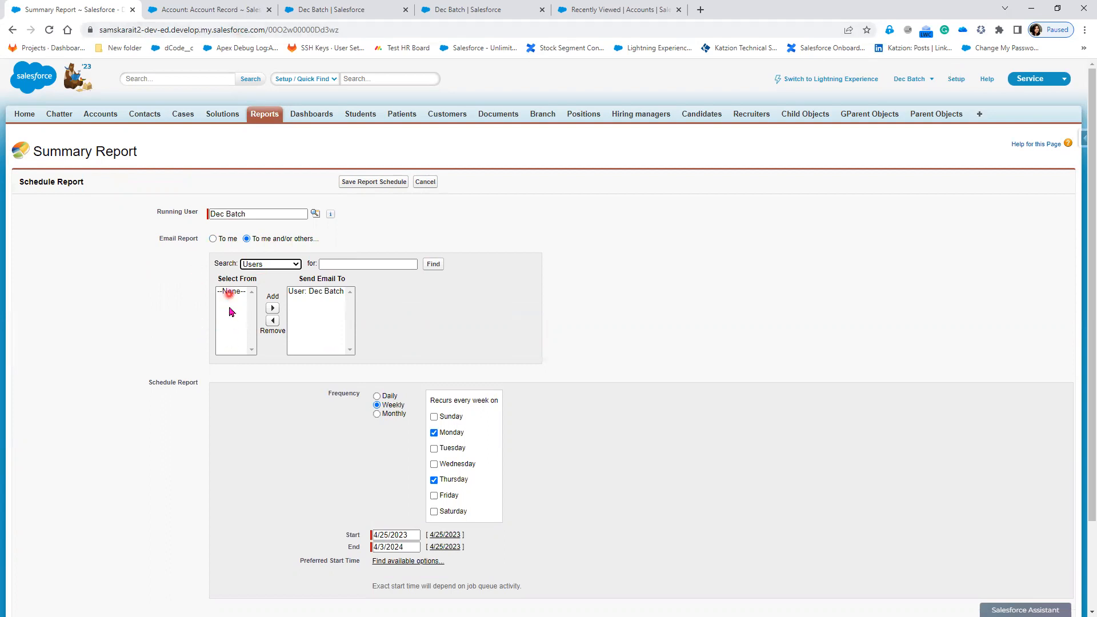
left_click(289, 265)
left_click(285, 280)
scroll(441, 335, "down", 1)
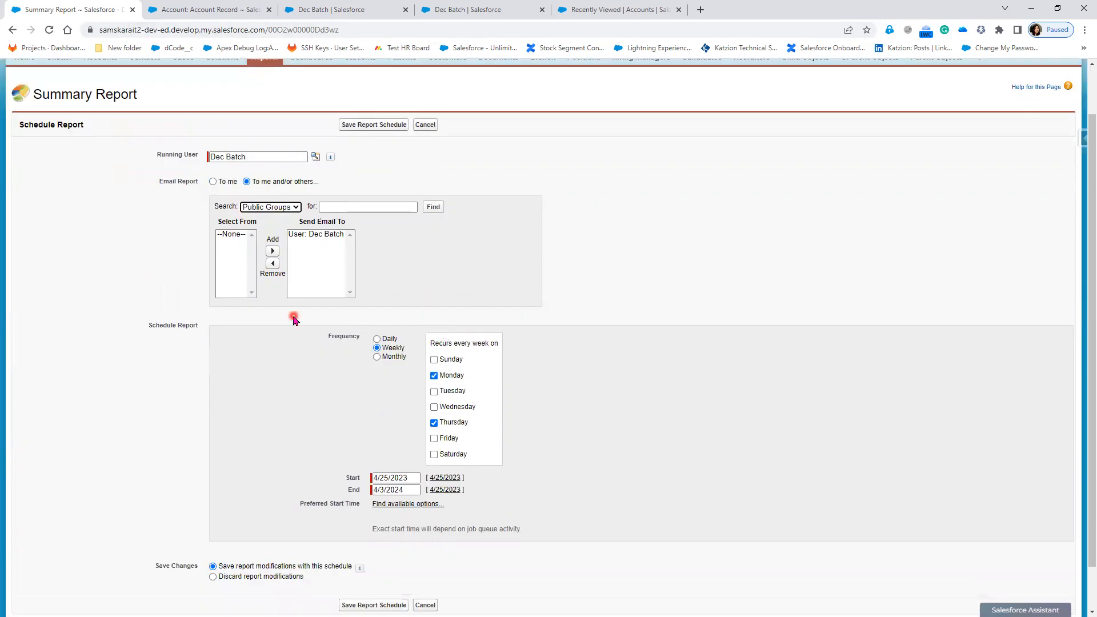
scroll(294, 317, "down", 1)
scroll(286, 306, "up", 2)
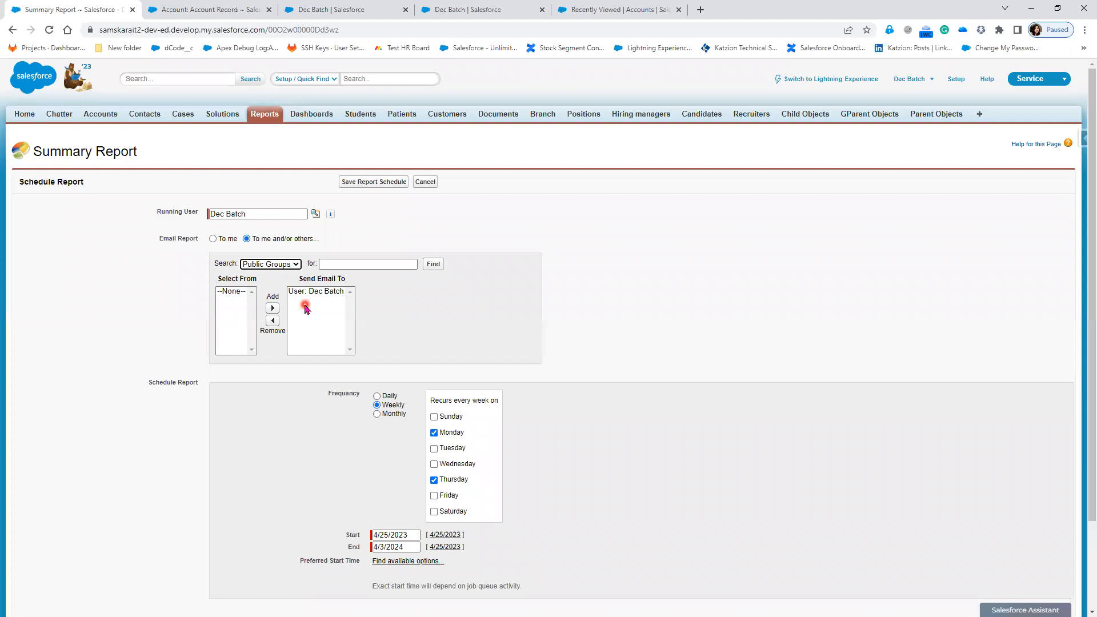
scroll(306, 309, "down", 2)
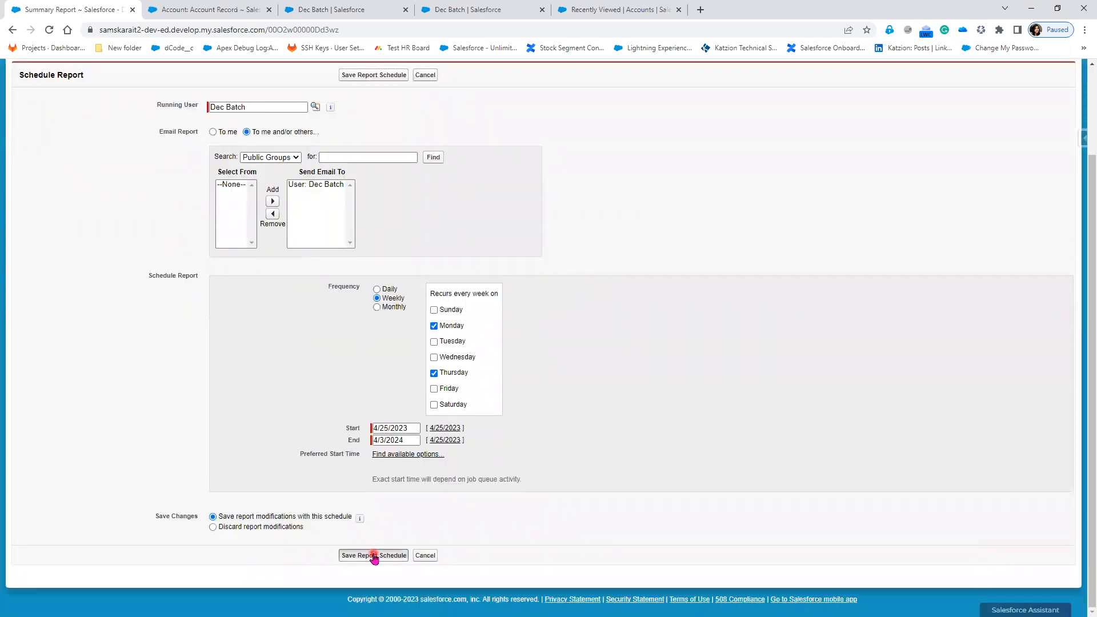
Try to save the report schedule, and change the Email Report recipient option to To me
left_click(374, 556)
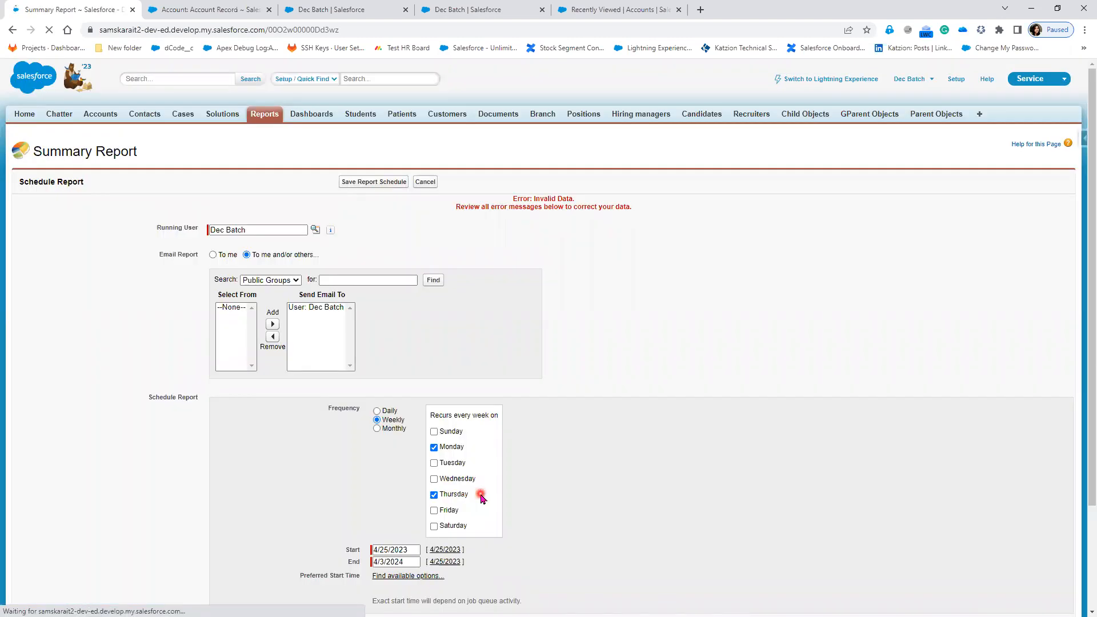
left_click(369, 281)
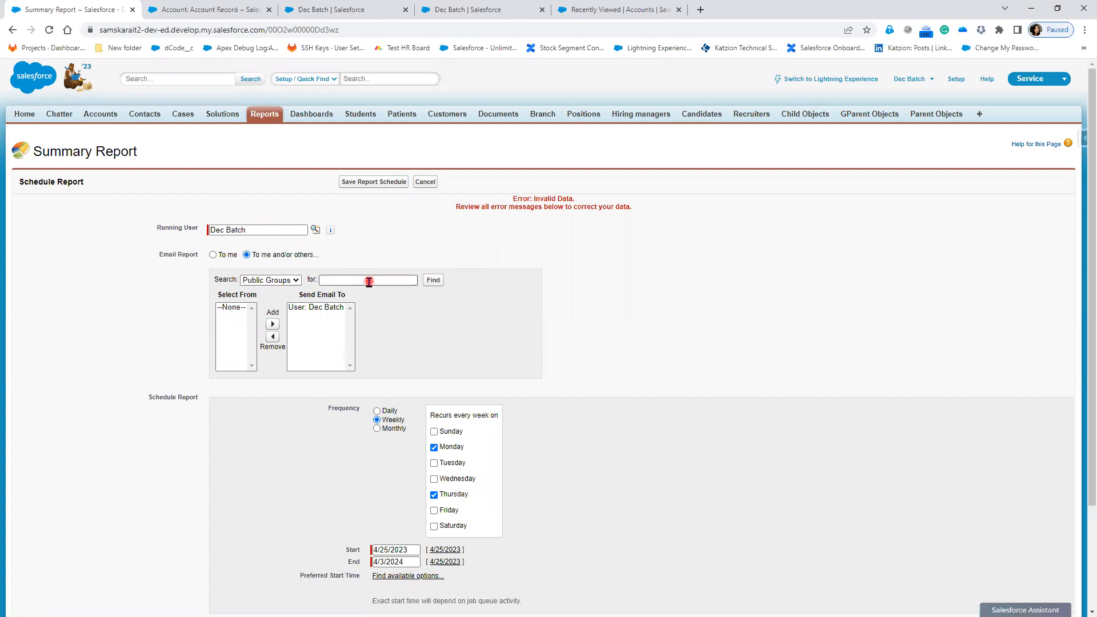
scroll(604, 417, "down", 1)
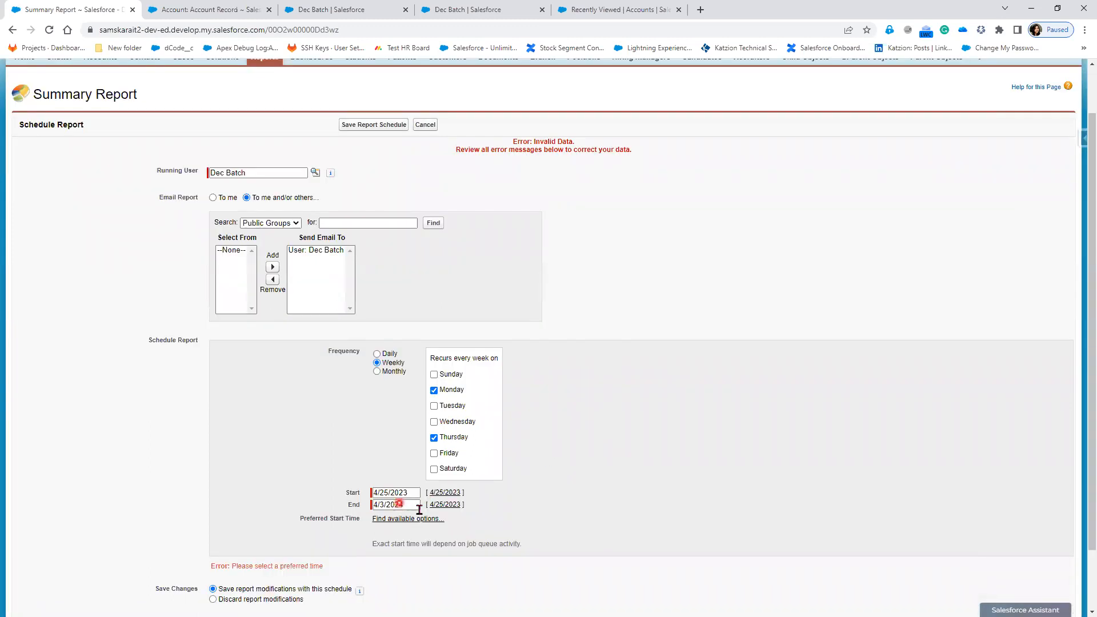
left_click(212, 198)
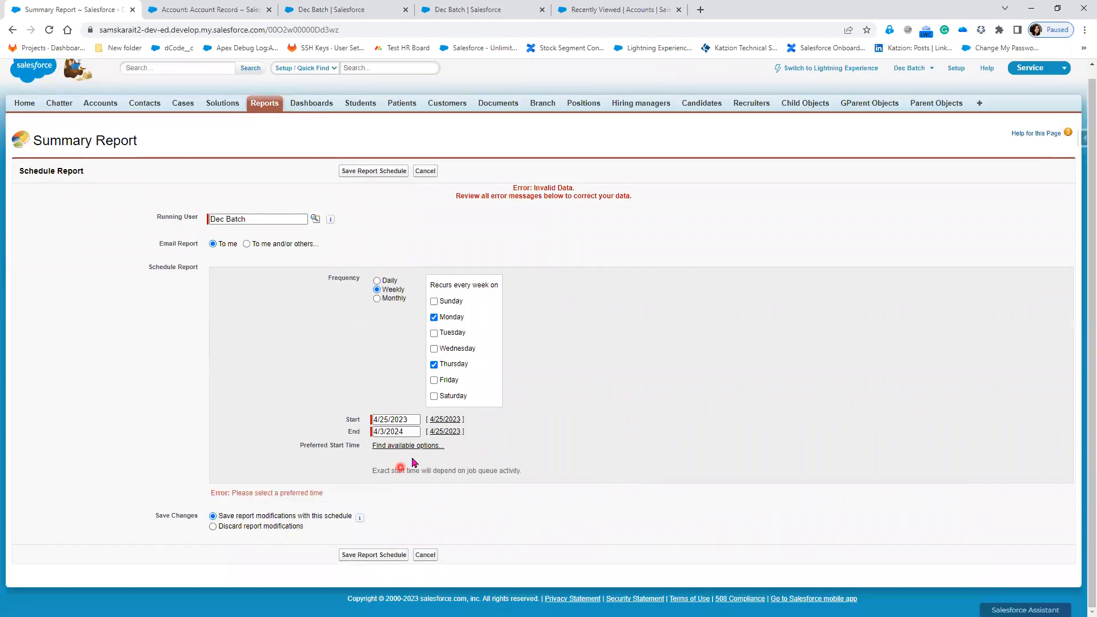
Set the schedule's preferred start time to 3:00 AM and save the report schedule
left_click(416, 450)
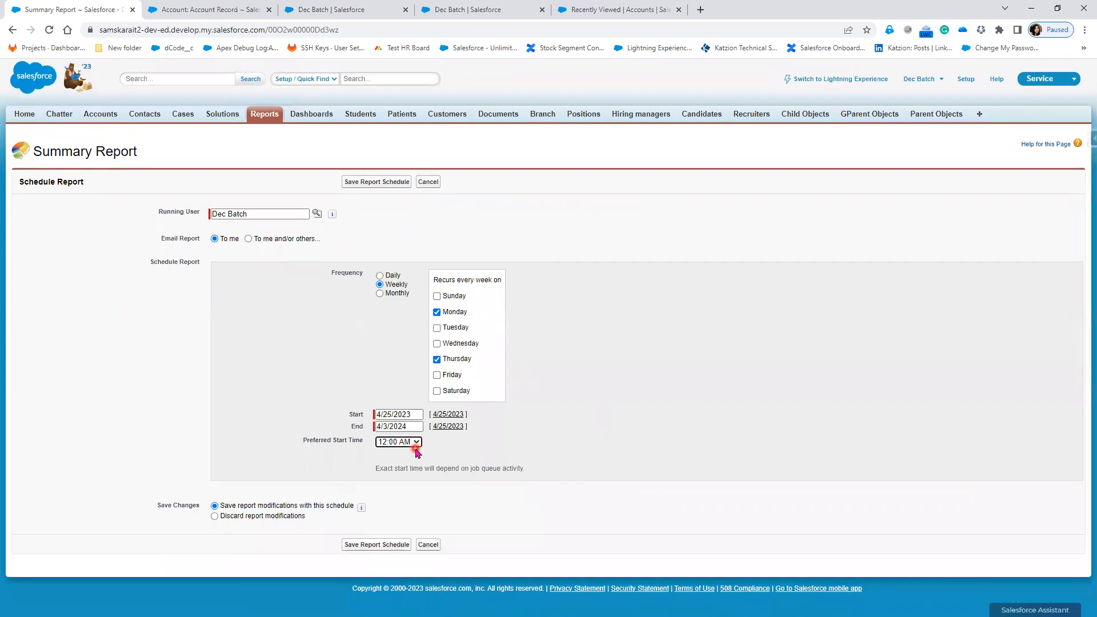
left_click(416, 447)
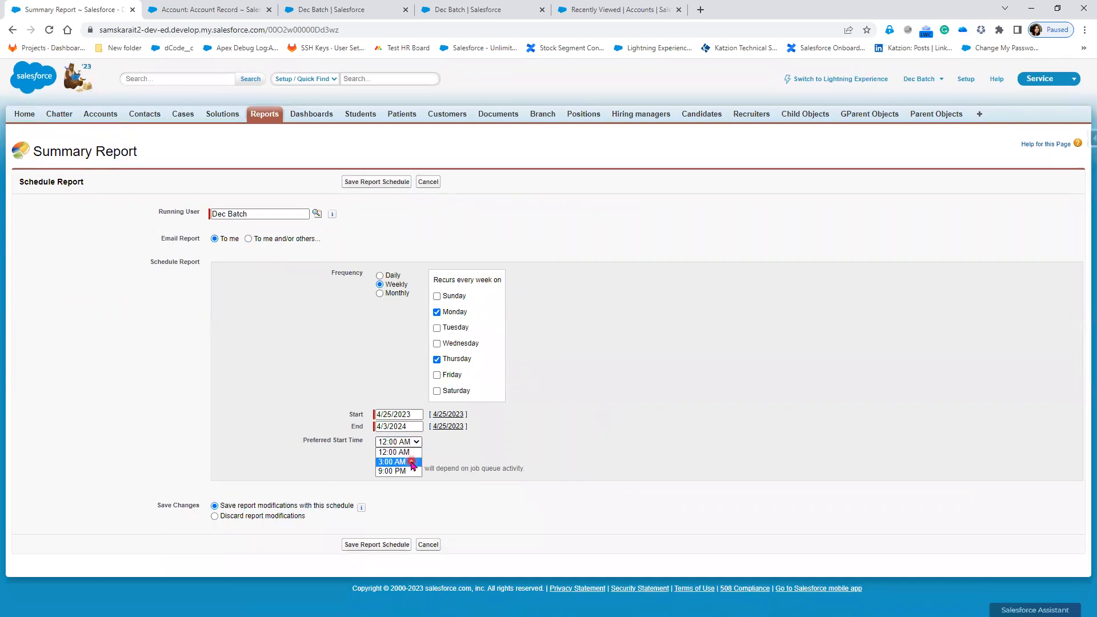
left_click(412, 462)
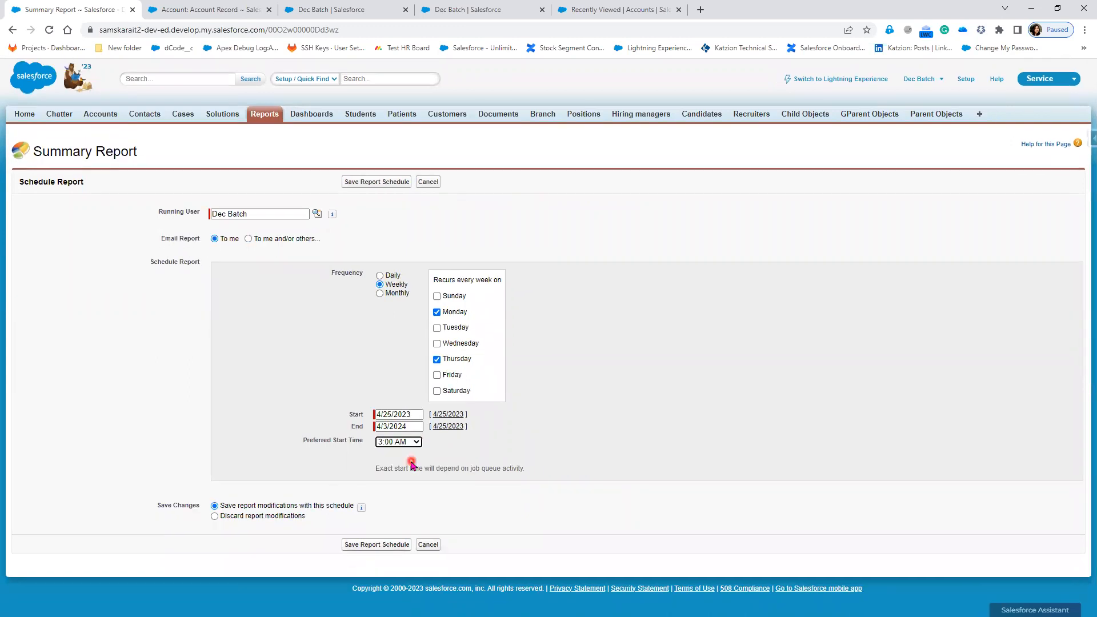
left_click(390, 545)
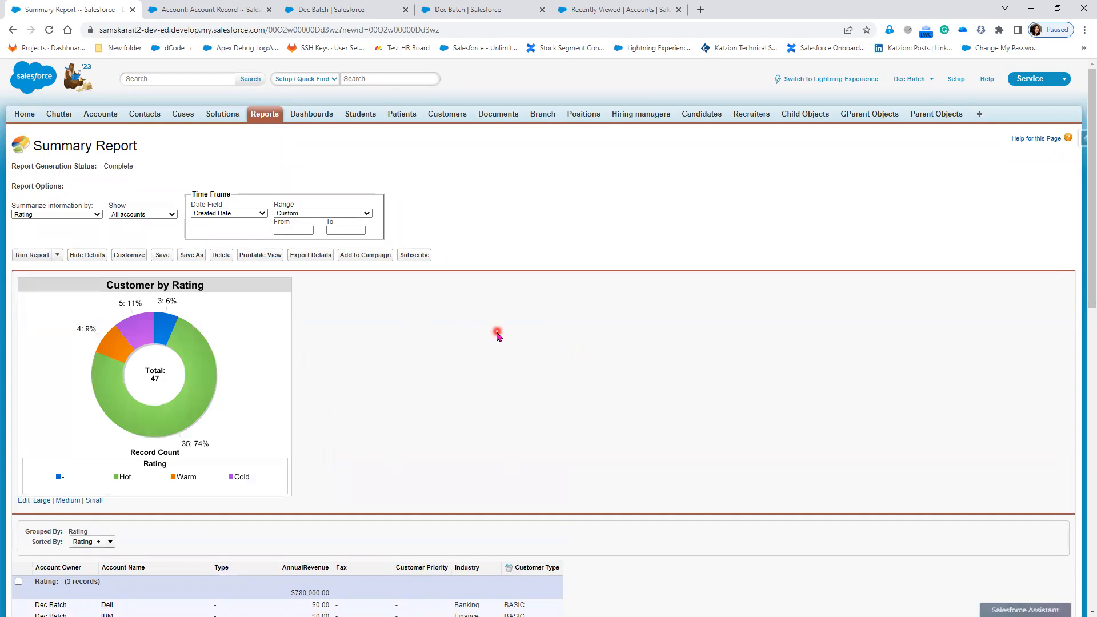
Search Setup for "sched" and open the Scheduled Jobs list to check the report's scheduled run
left_click(965, 82)
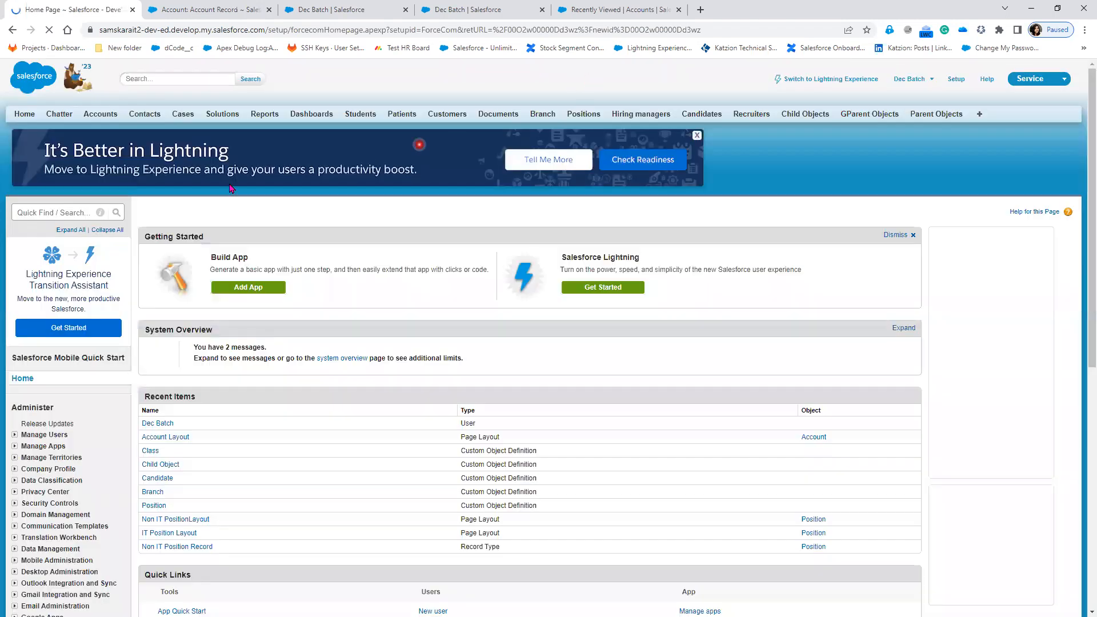
left_click(56, 212)
type("s")
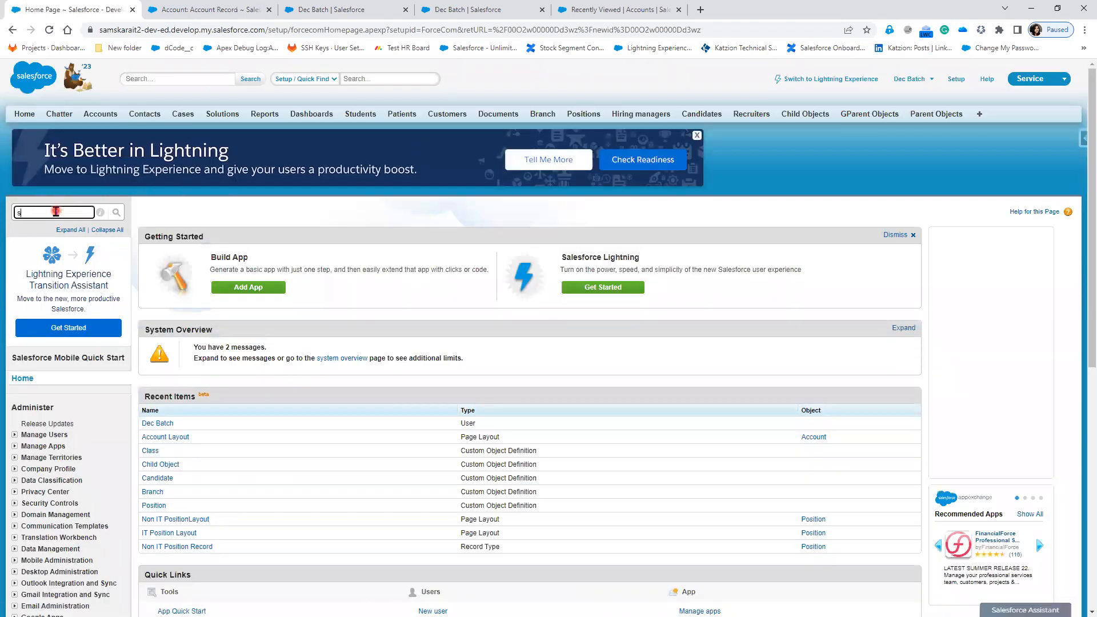
type("ched")
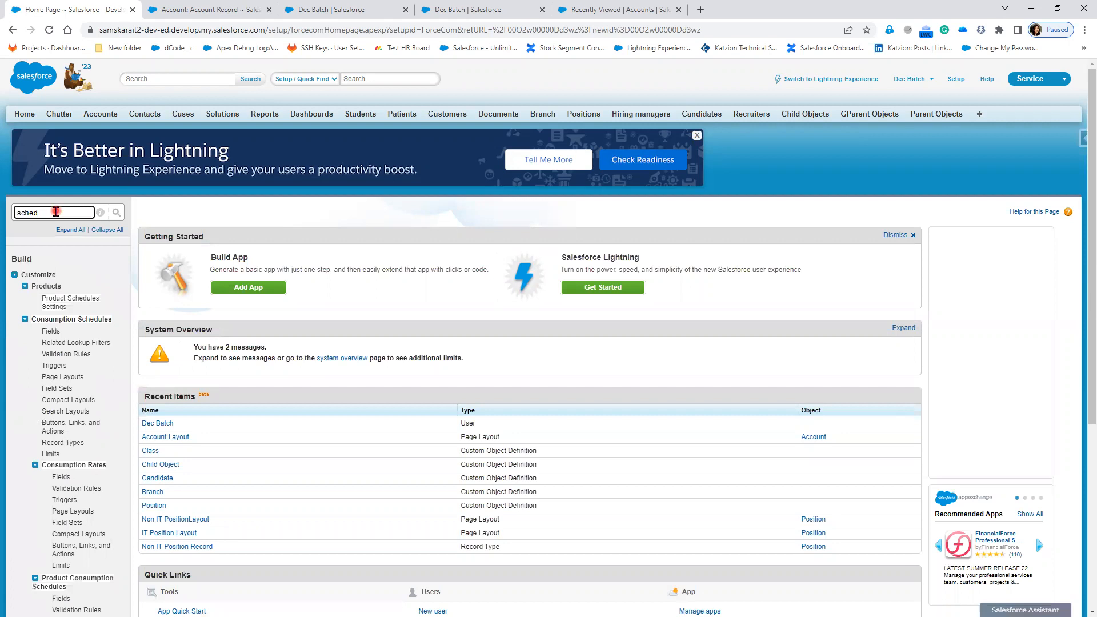
scroll(69, 505, "down", 5)
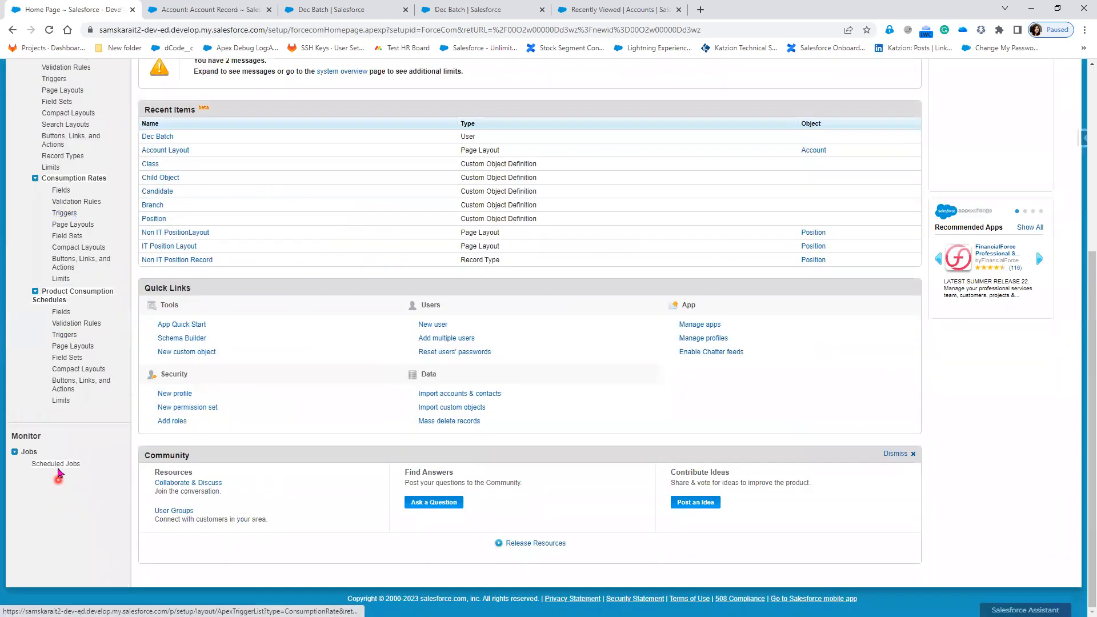
left_click(55, 469)
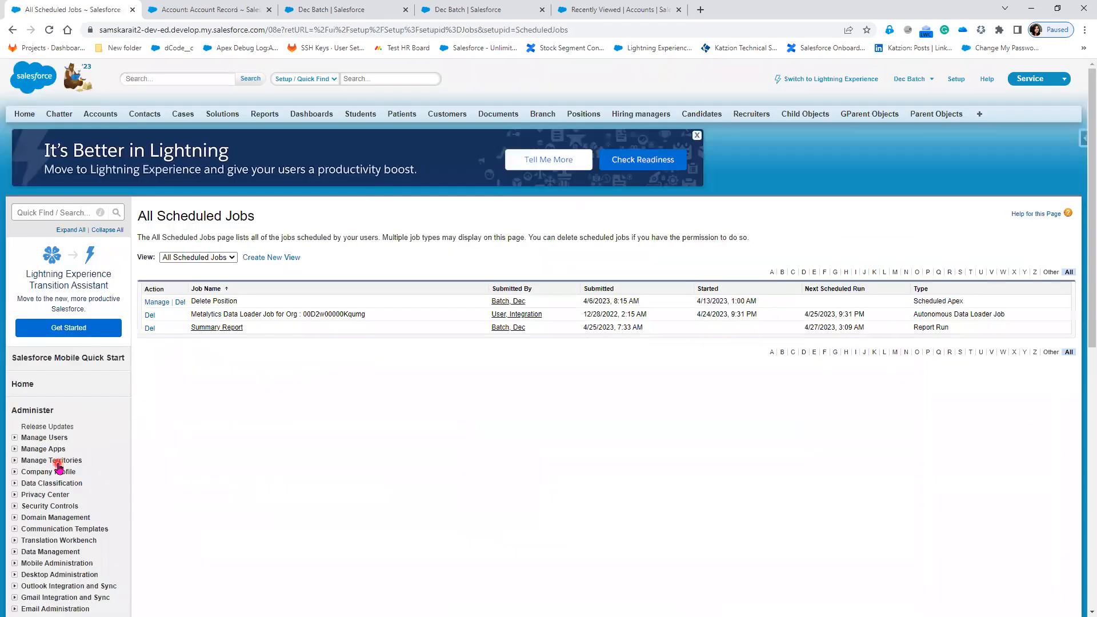
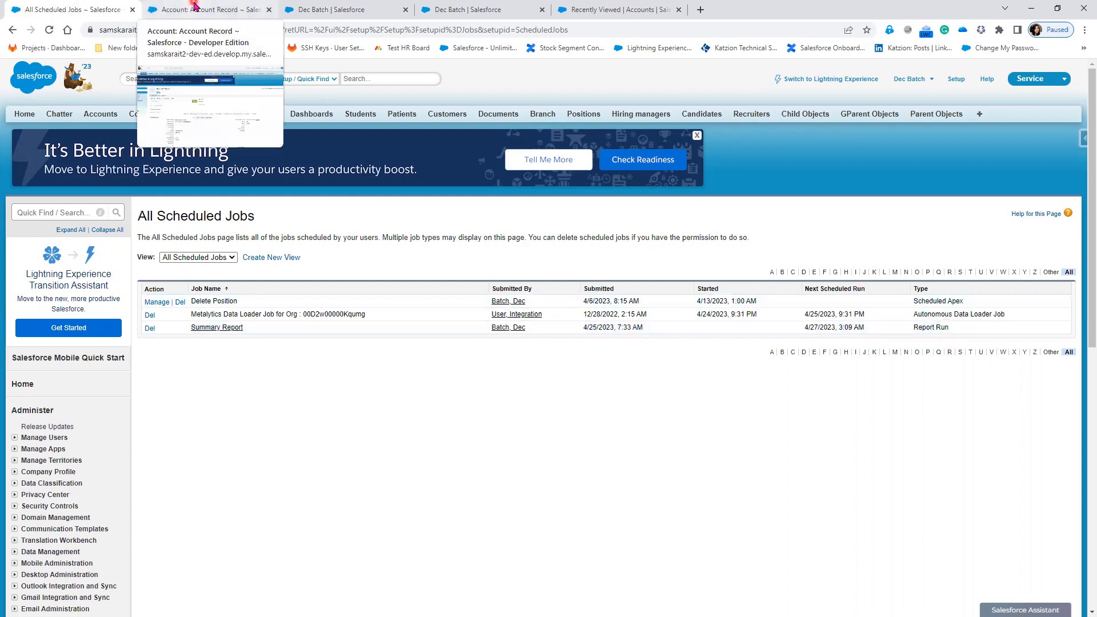
left_click(194, 7)
left_click(333, 10)
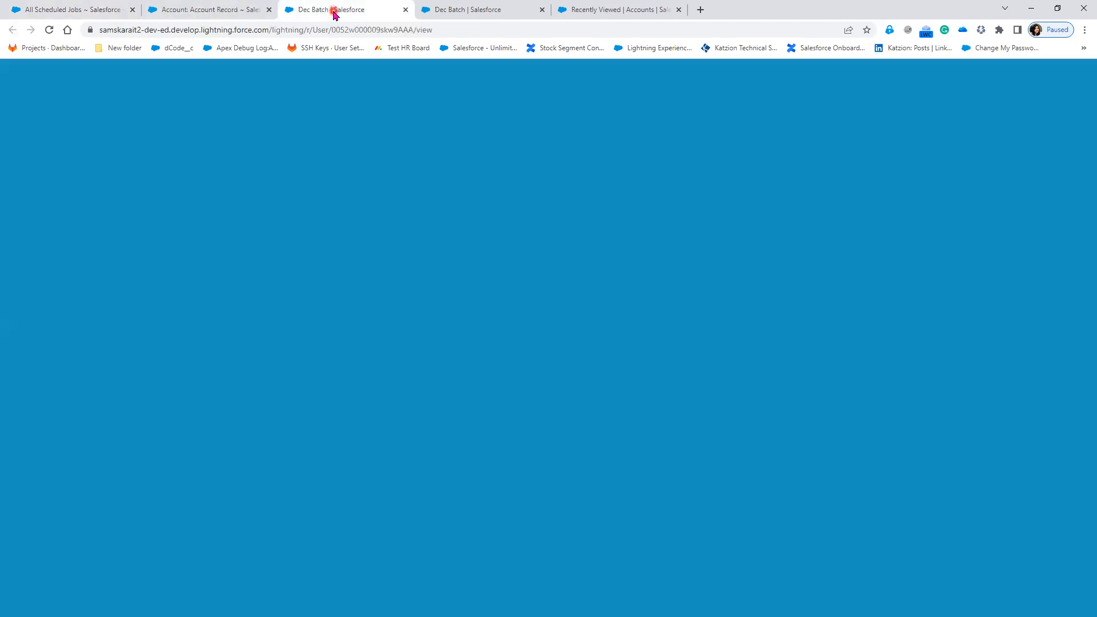
left_click(241, 6)
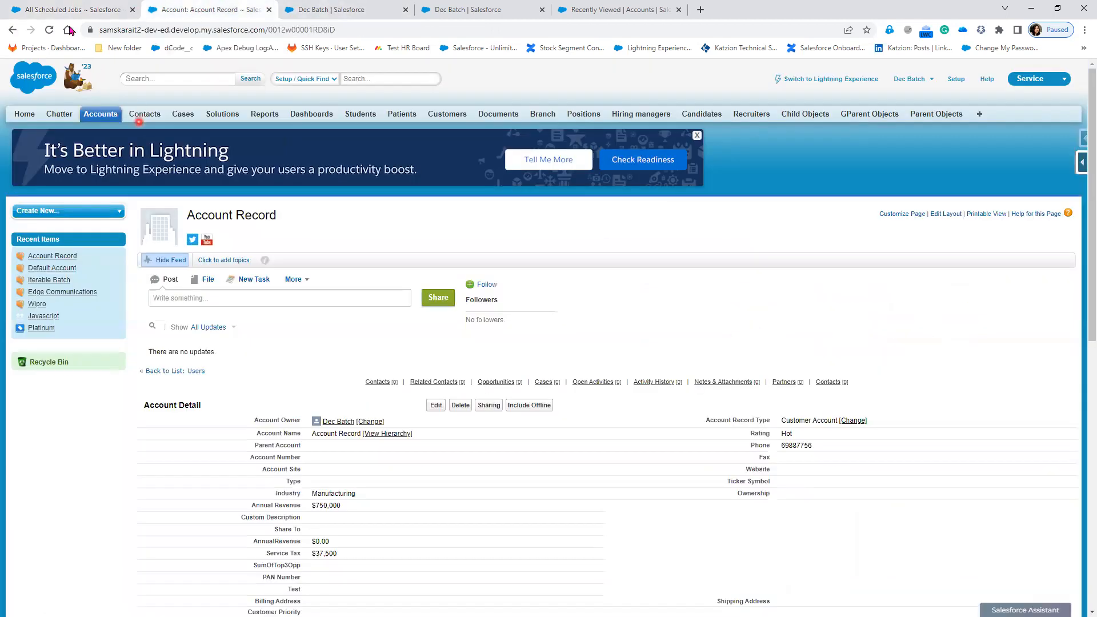
left_click(72, 7)
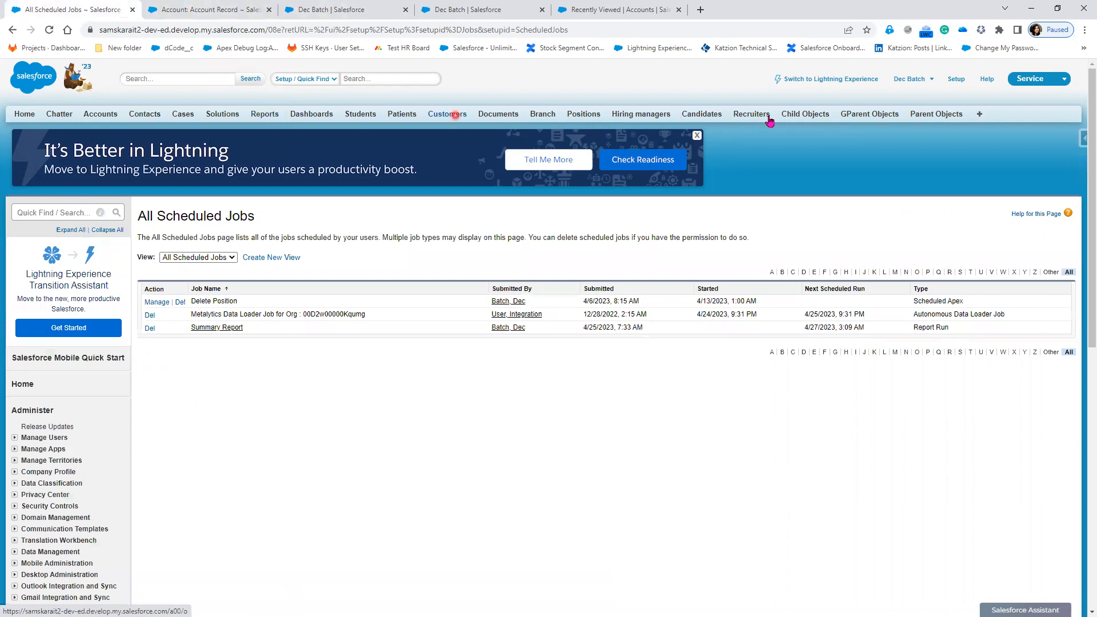
Reopen the Summary Report from the Reports & Dashboards list
left_click(255, 115)
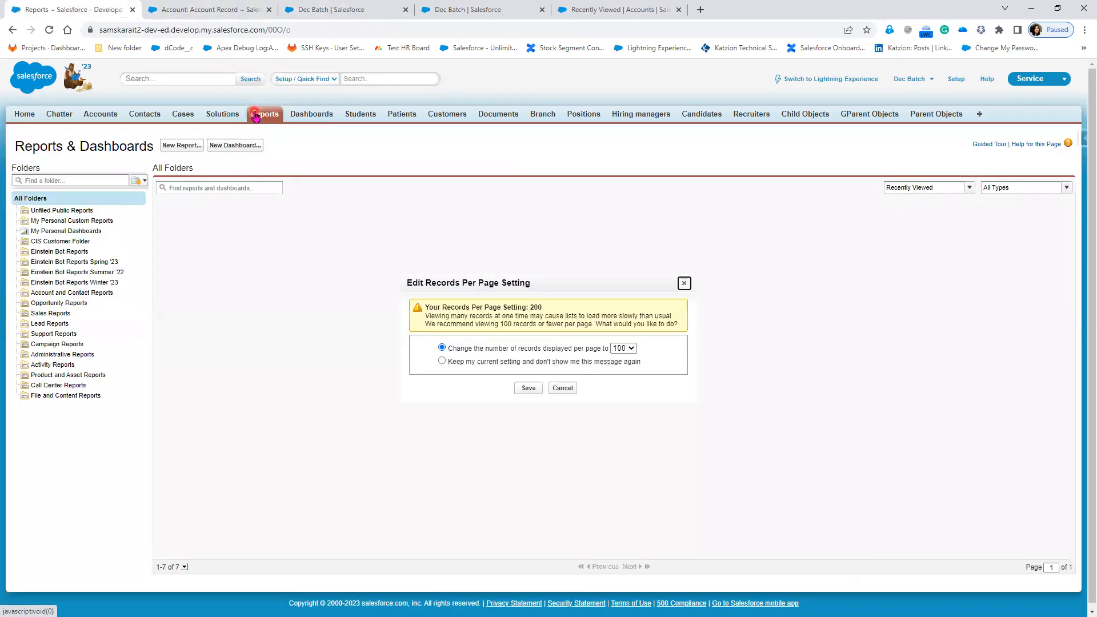
left_click(236, 220)
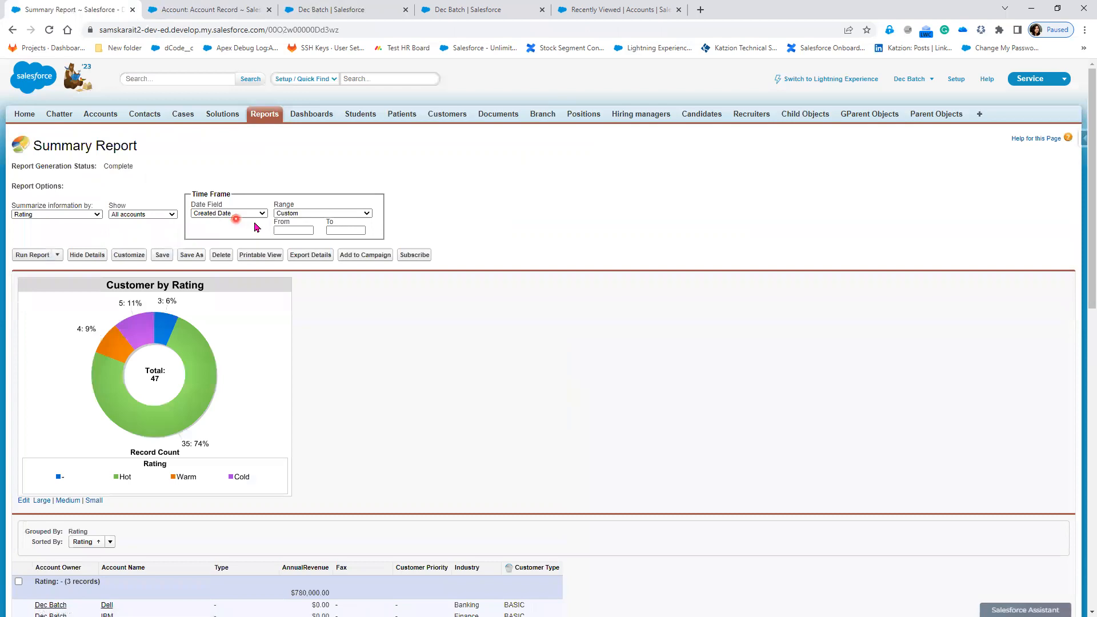
Advance the PowerPoint slide show to the Joined Reports slide, and return to Salesforce to switch it to Lightning Experience
key("alt+Tab")
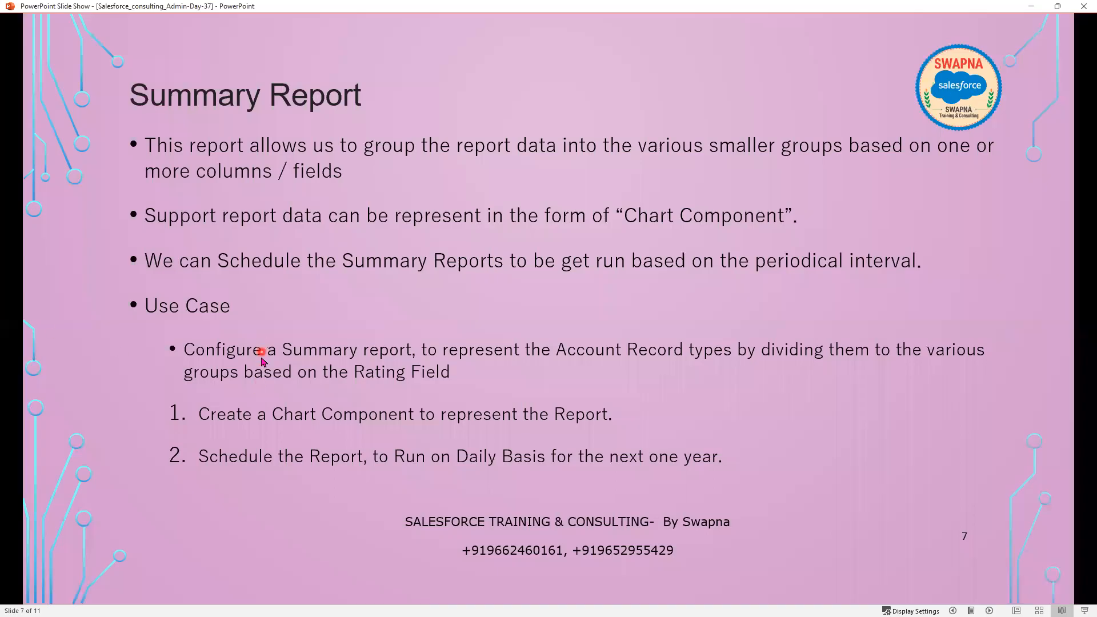
left_click(258, 387)
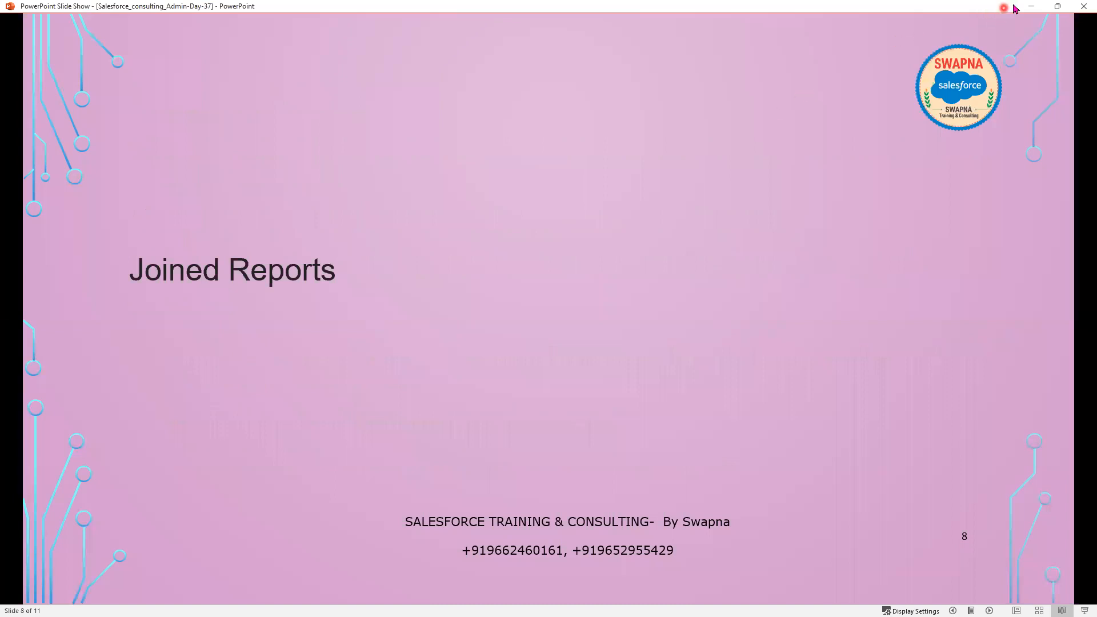
left_click(1031, 6)
left_click(589, 179)
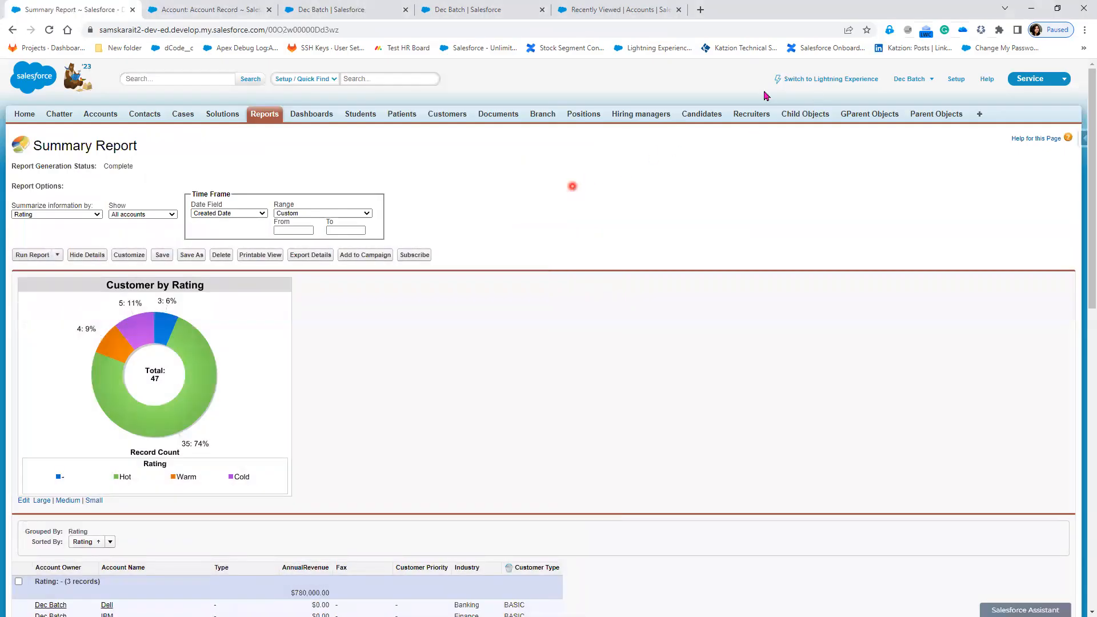
left_click(809, 82)
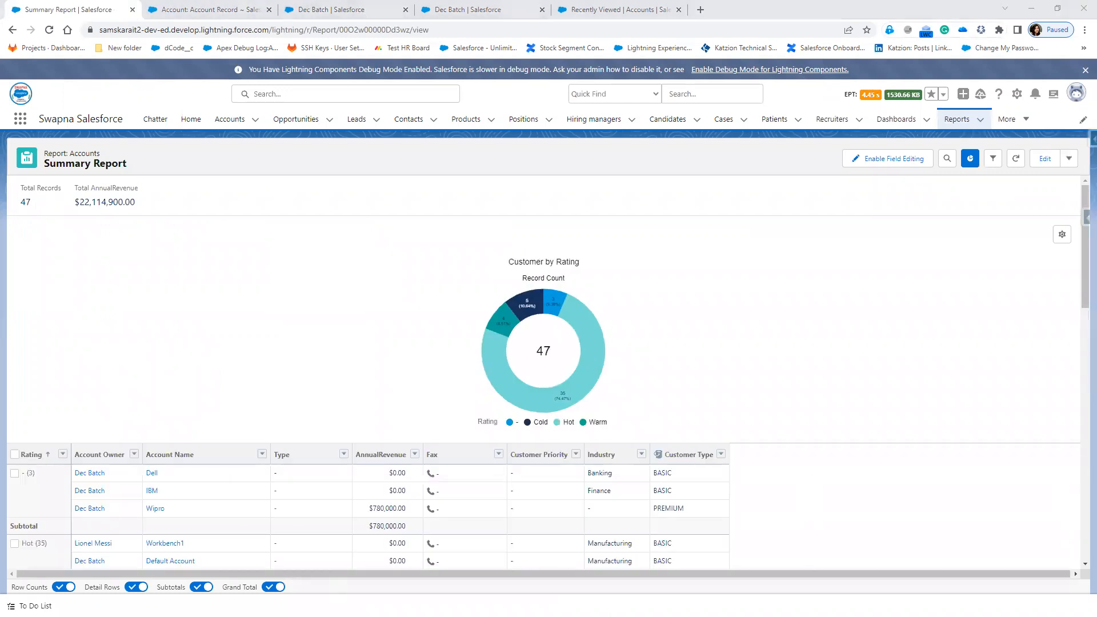
Switch to Notepad++ and add the lines "Case --> Closed", "Cases --> New" and "Cases--> Working" below the field line
key("alt+Tab")
left_click(232, 167)
key("Return")
key("Return")
key("Return")
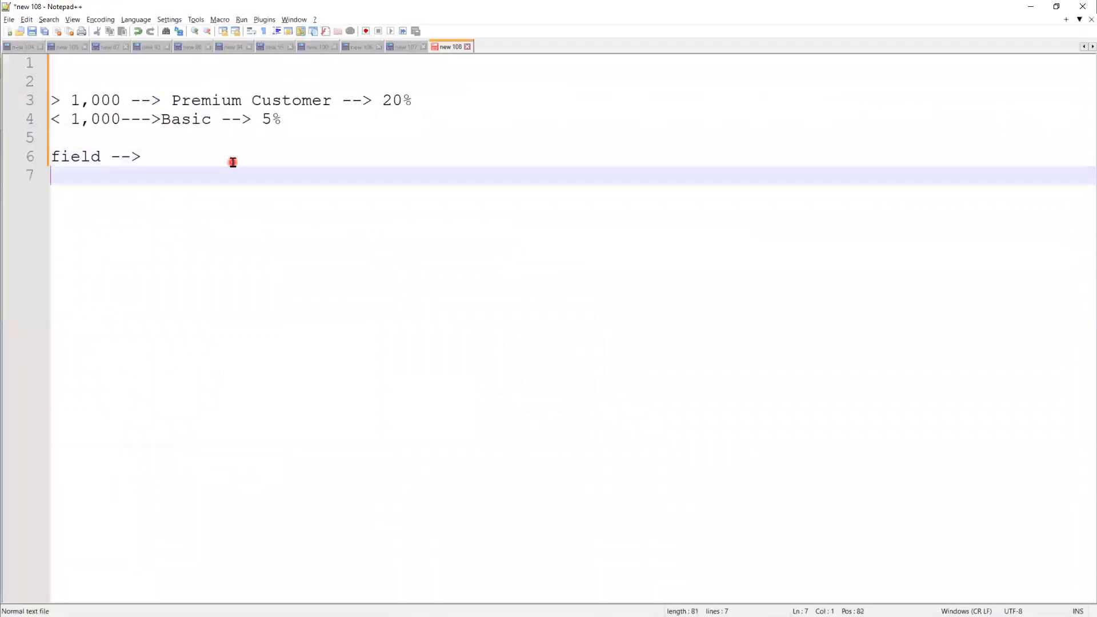
type("Case")
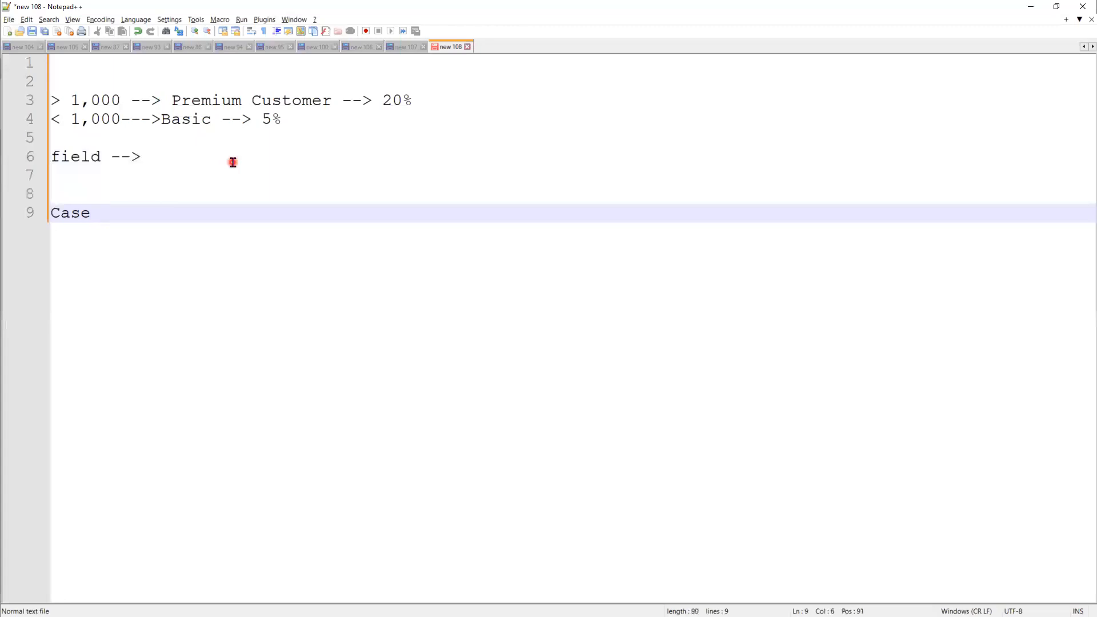
type(" --> Closed")
key("Return")
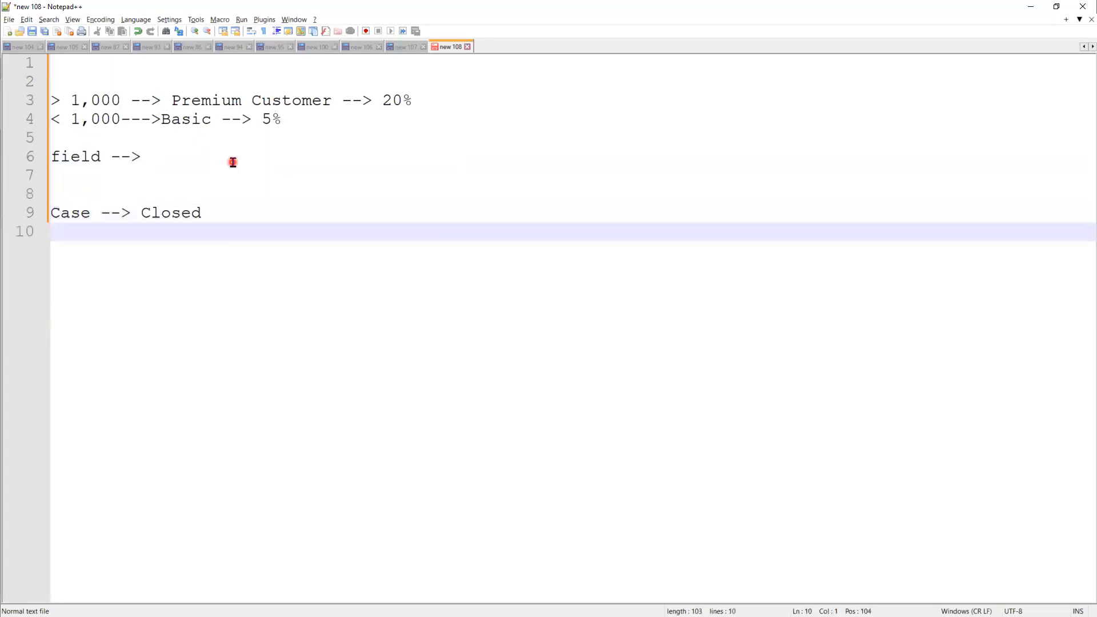
type("Cases --> New")
key("Return")
type("Ca")
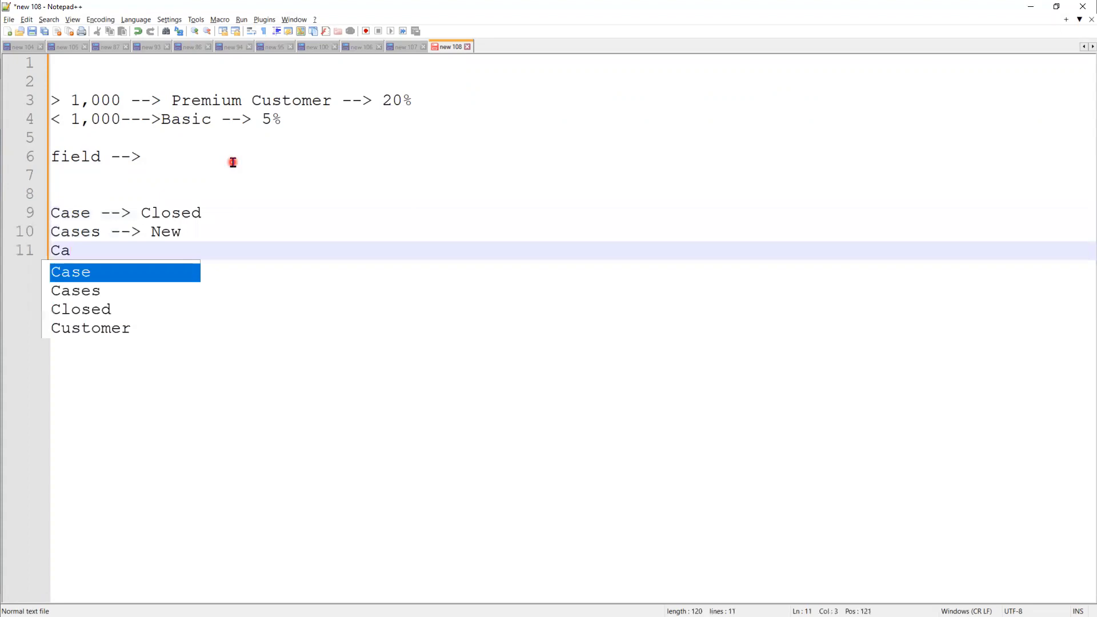
type("ses--> Working")
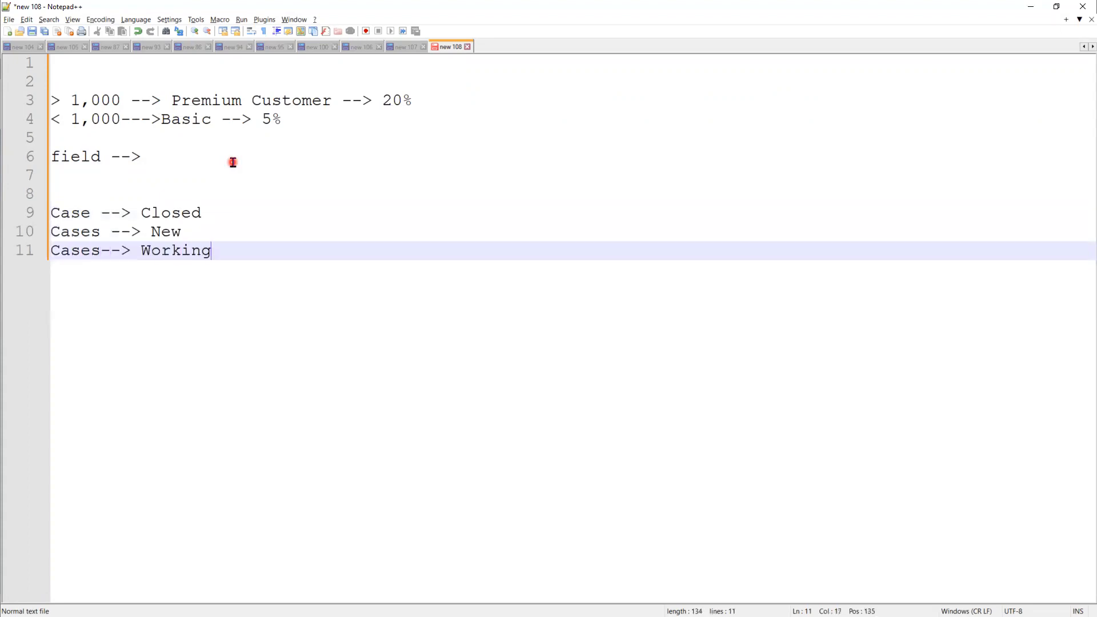
left_click(142, 212)
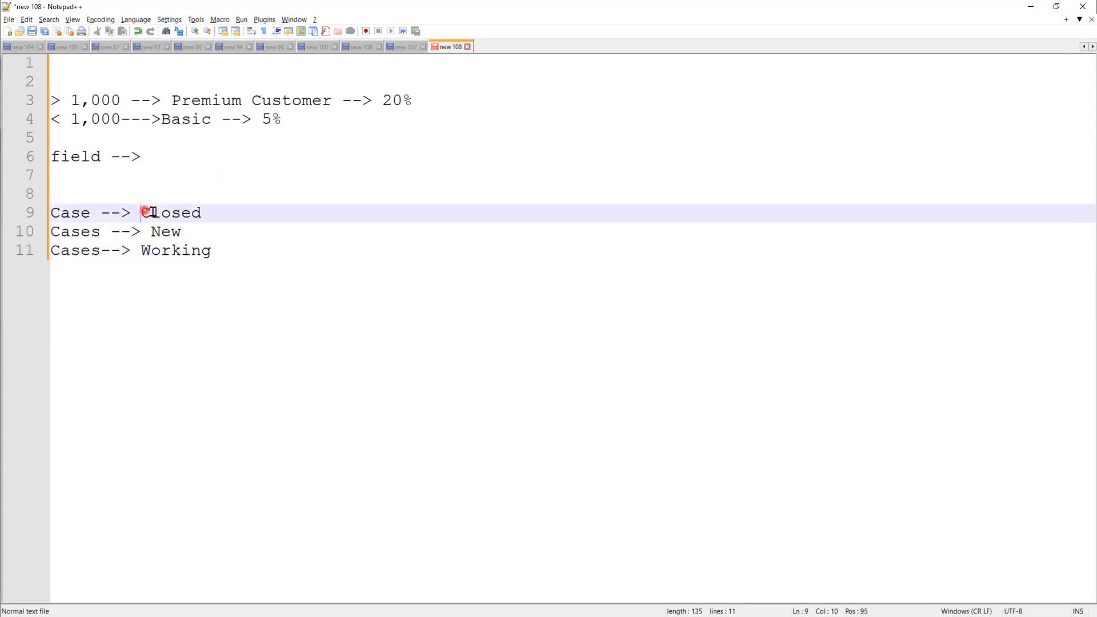
left_click(164, 233)
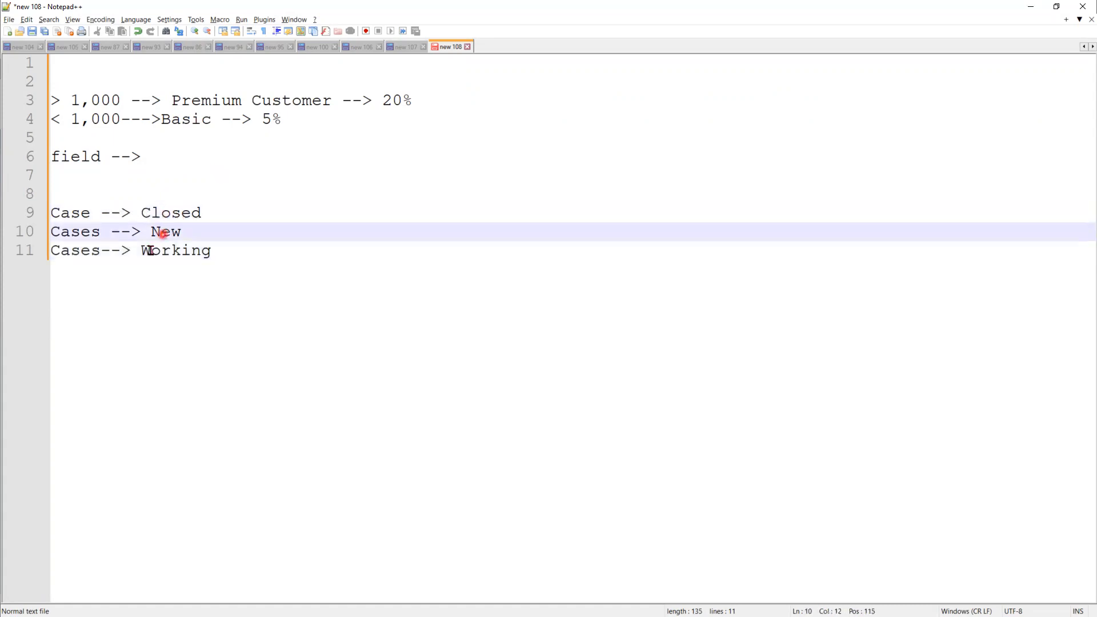
left_click(148, 251)
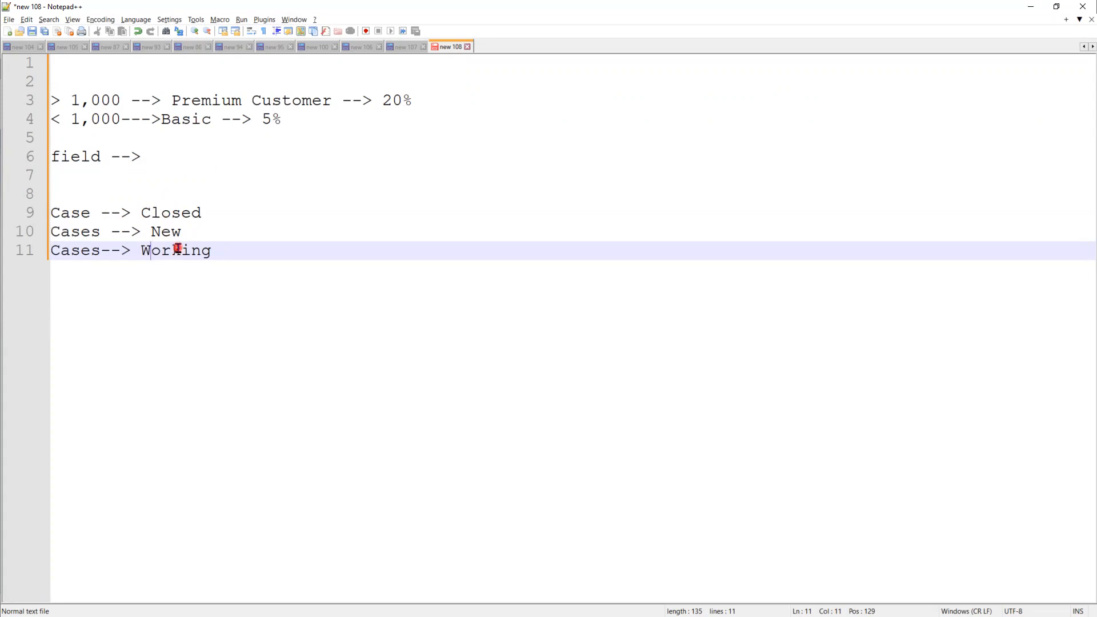
left_click_drag(50, 213, 227, 250)
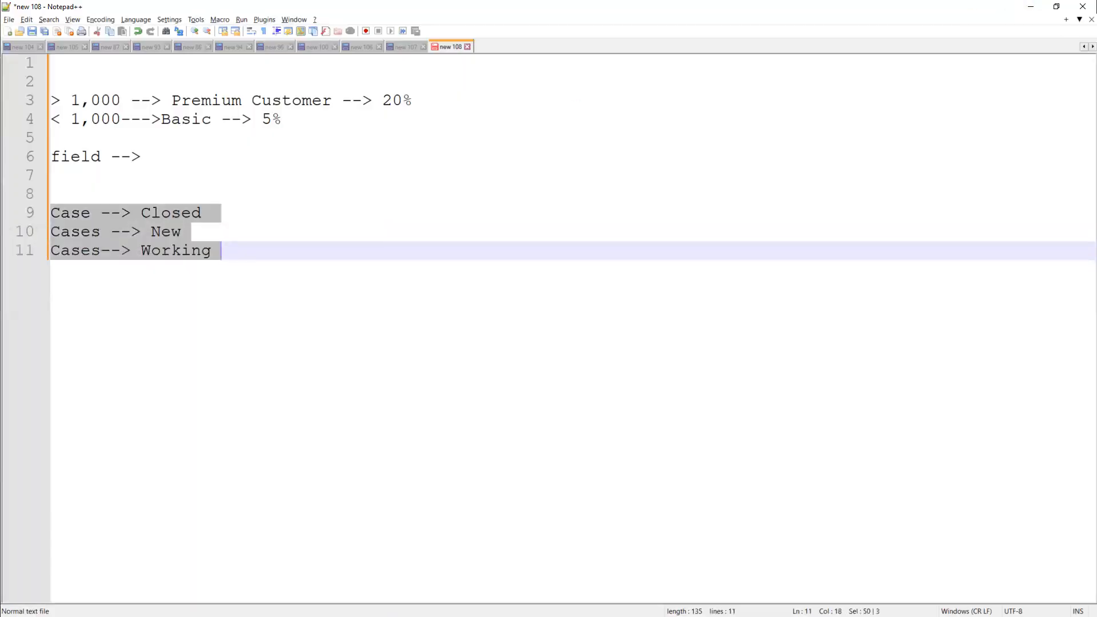
Switch back to Salesforce, go to the Reports list and start creating a new report
key("alt+Tab")
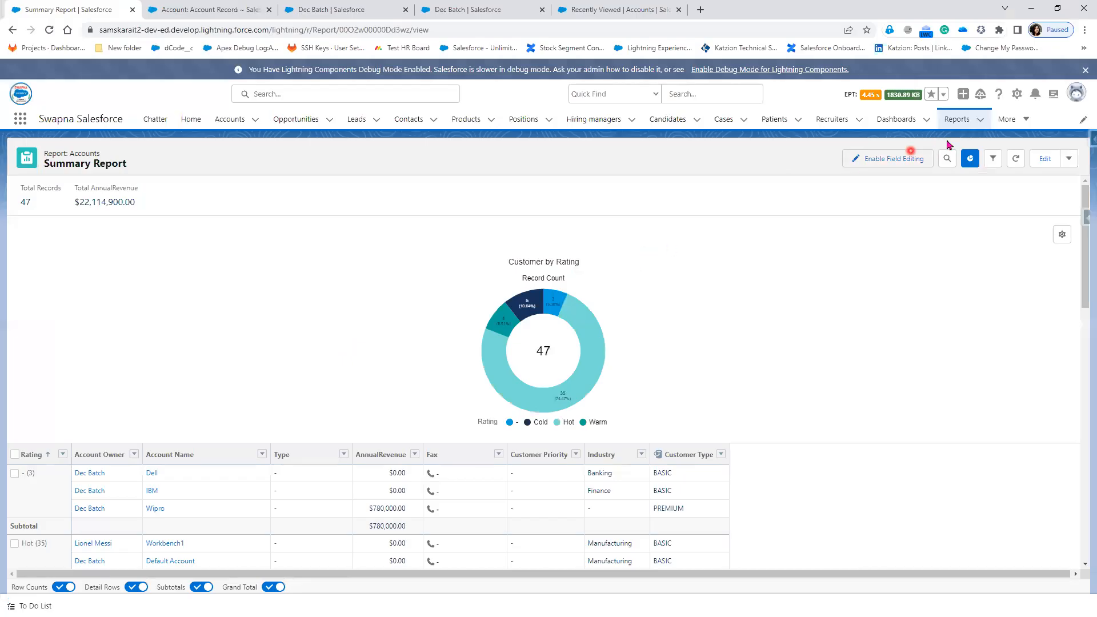
left_click(963, 121)
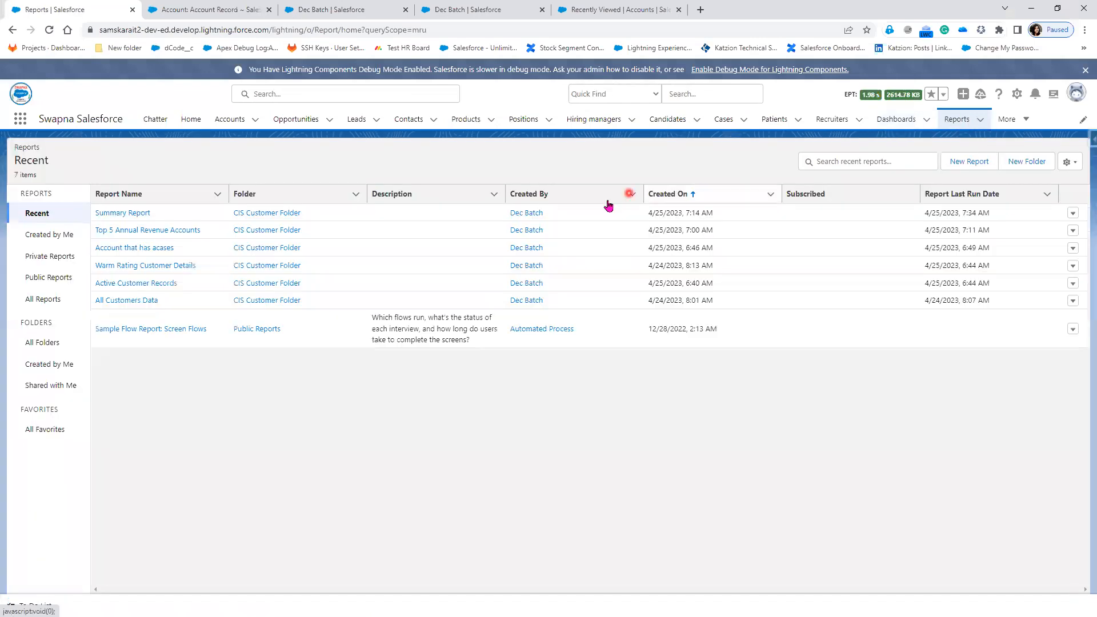
left_click(978, 162)
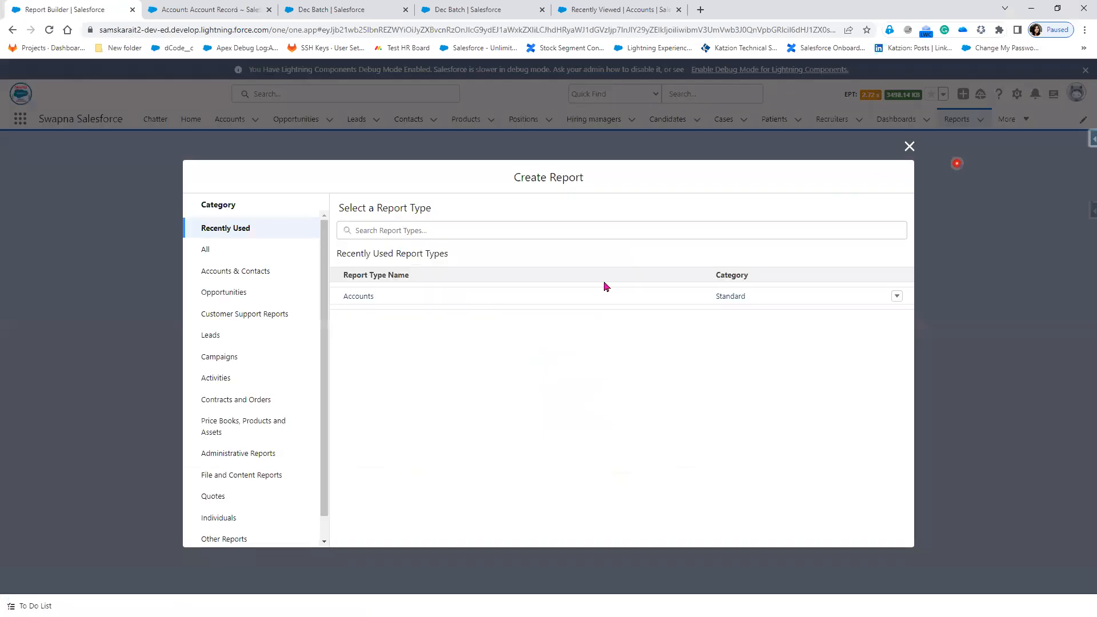
Start a new report based on the Accounts report type
left_click(368, 297)
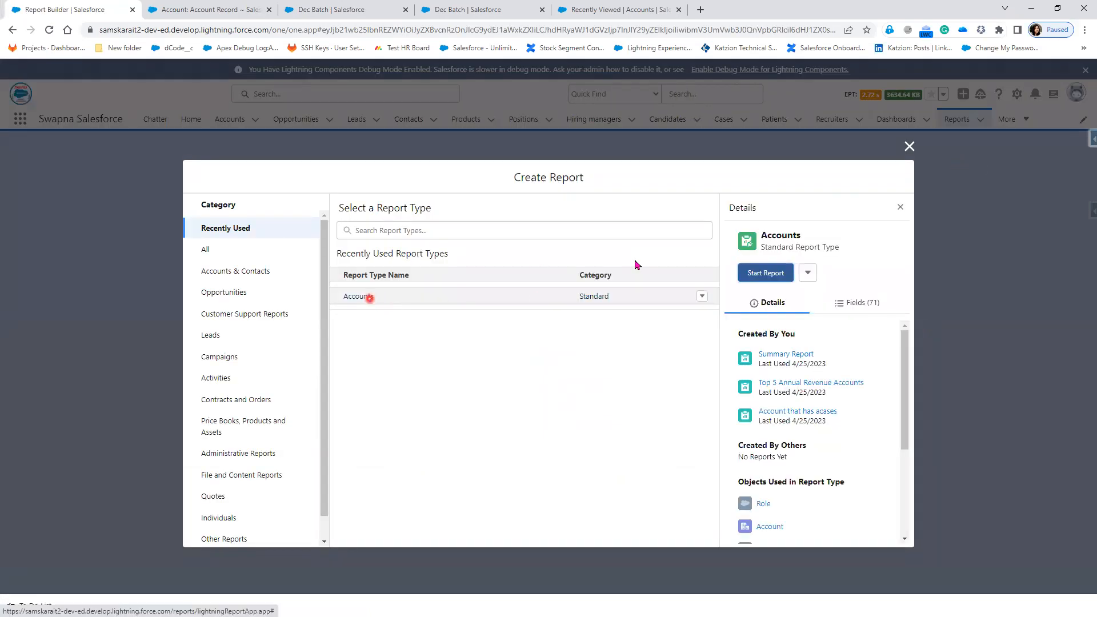
left_click(765, 272)
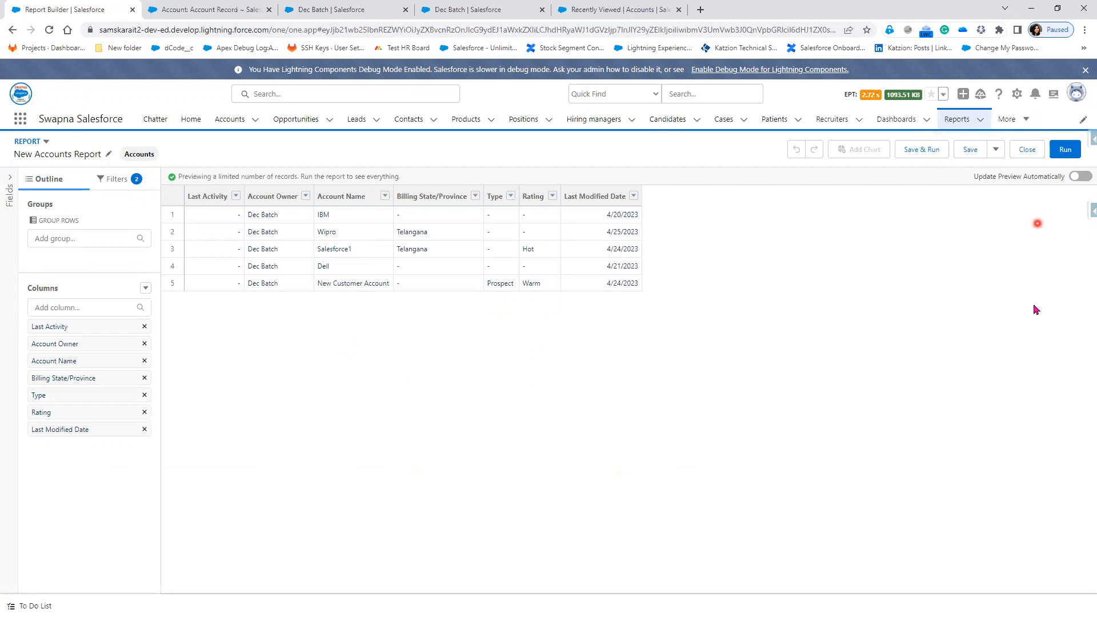
Switch to Salesforce Classic and start creating a new report from Reports & Dashboards
left_click(970, 432)
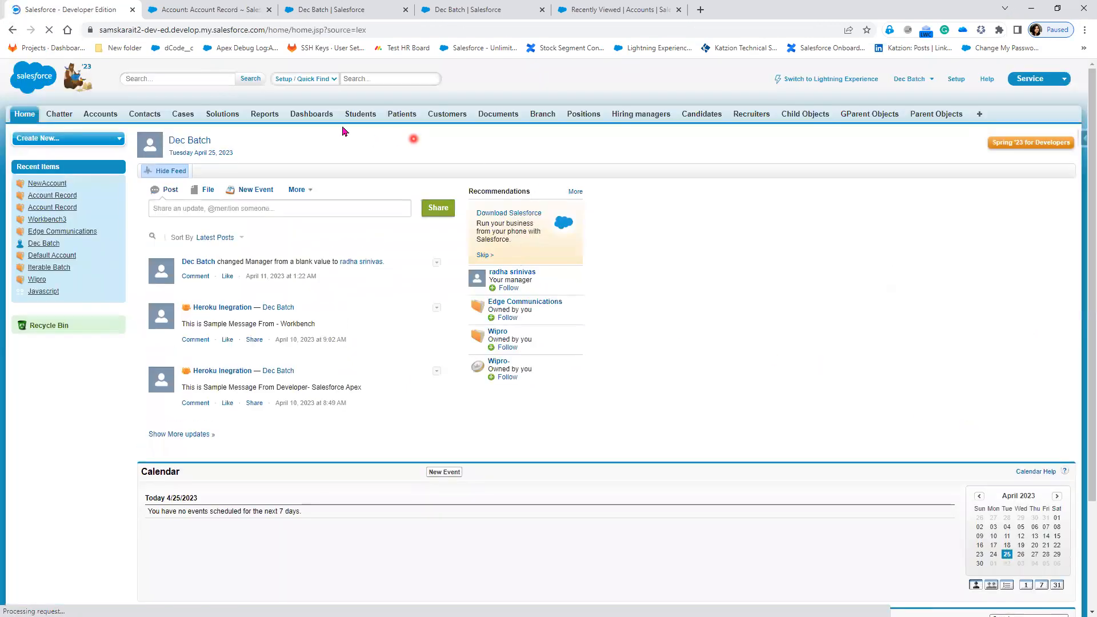
left_click(259, 116)
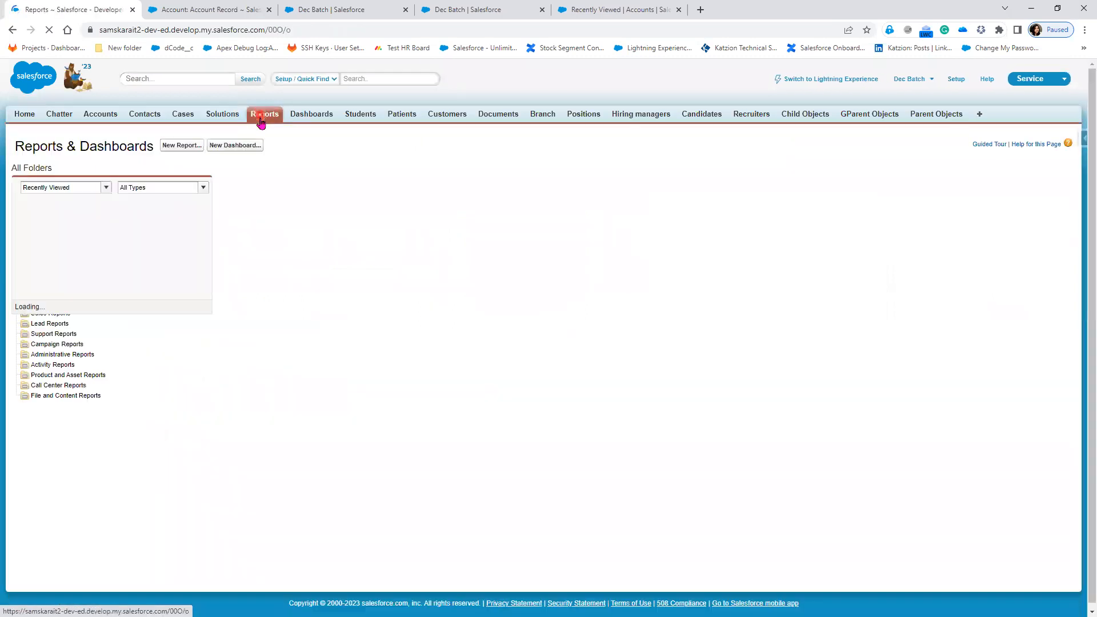
left_click(182, 147)
Find and select the Cases report type, create the report and change its format to Joined
left_click(285, 223)
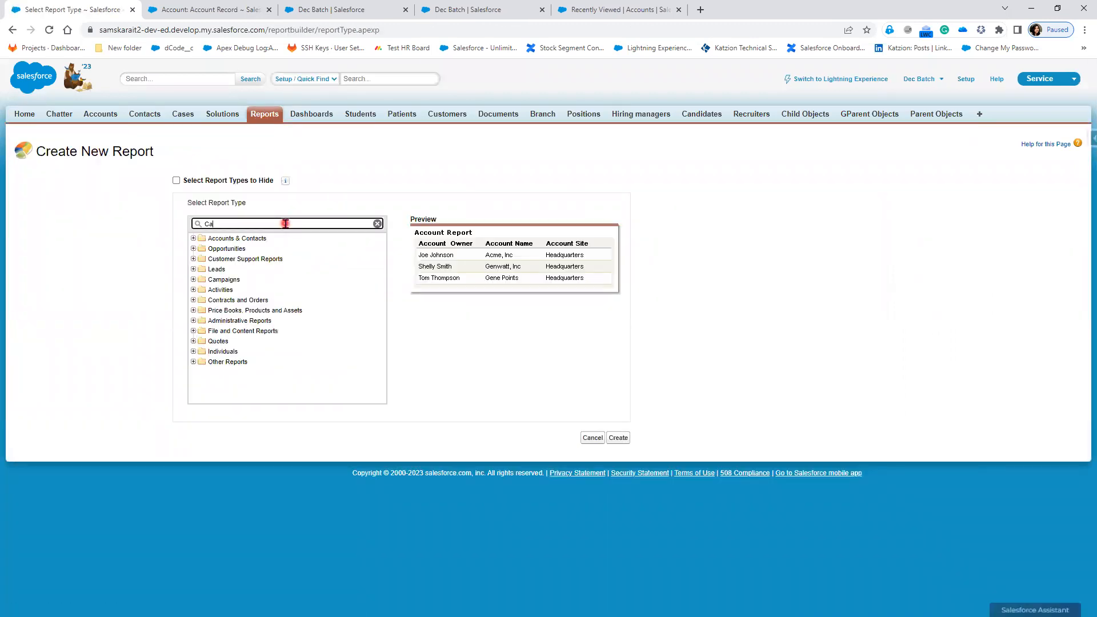
type("Case")
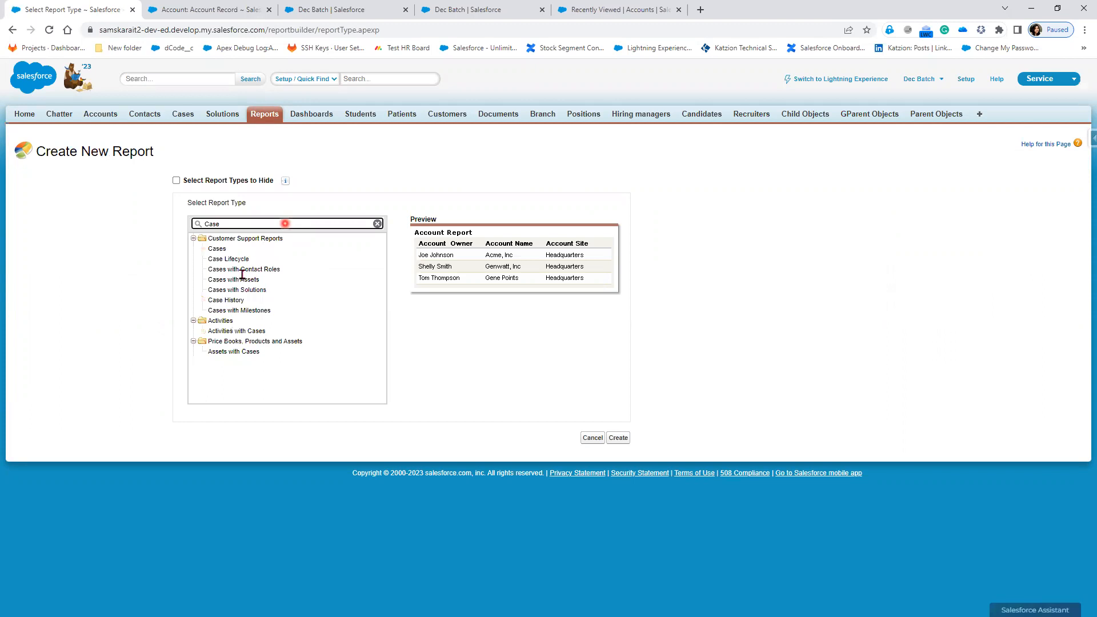
left_click(218, 249)
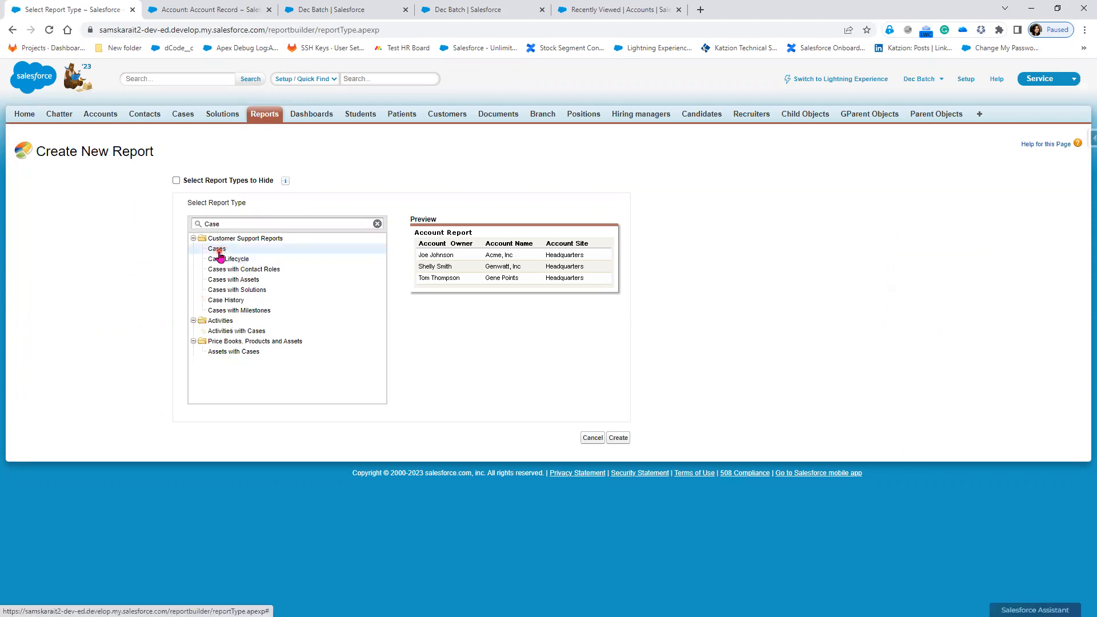
left_click(625, 439)
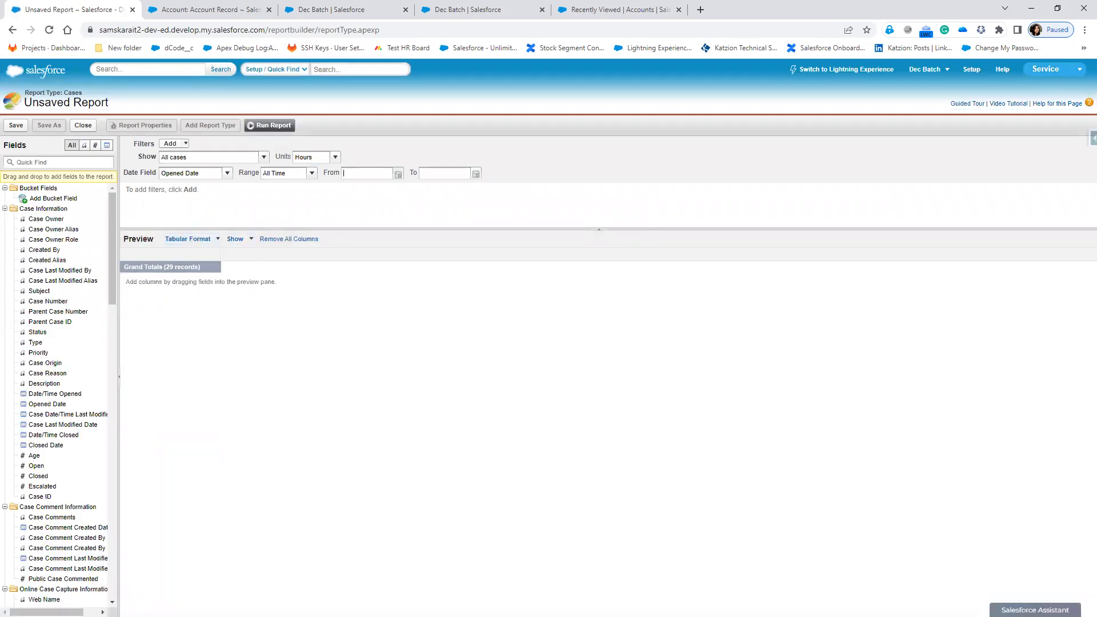
left_click_drag(165, 230, 217, 250)
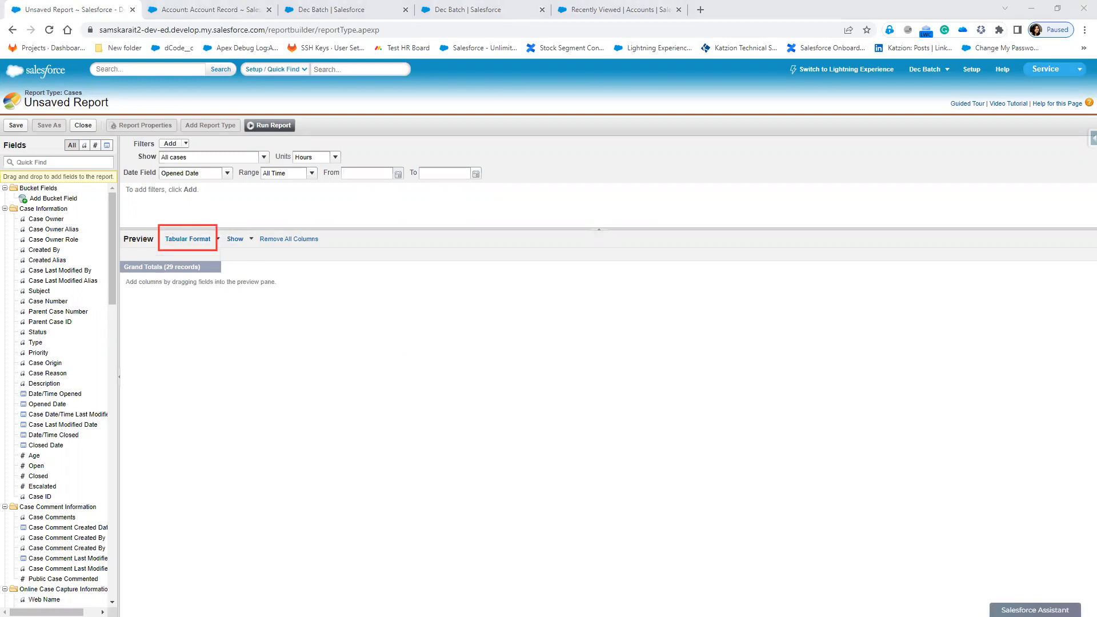
left_click(216, 239)
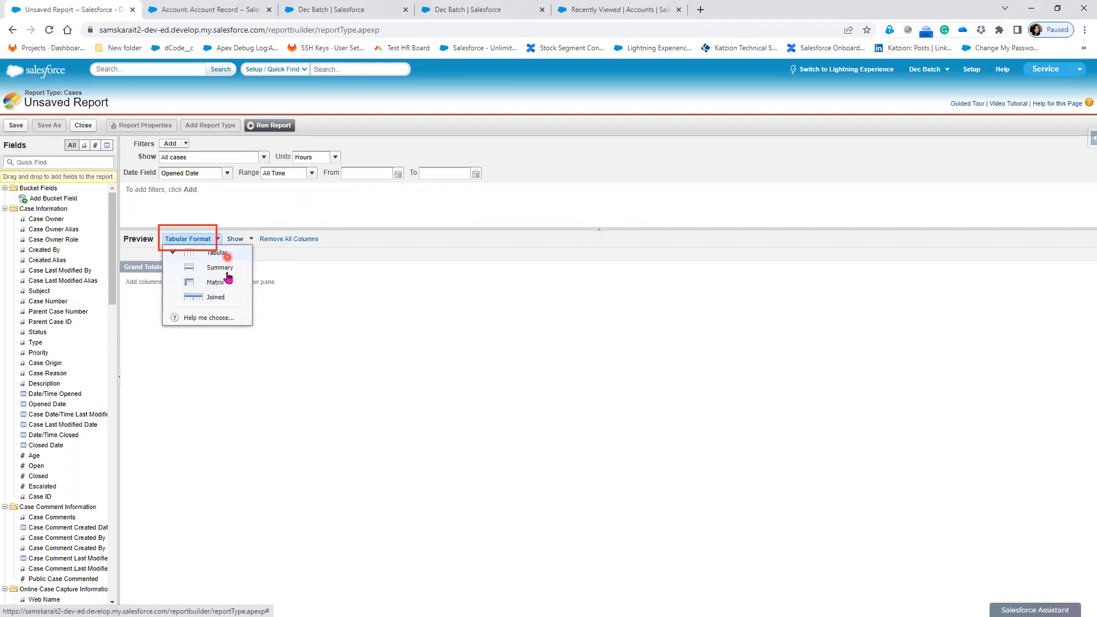
left_click(227, 305)
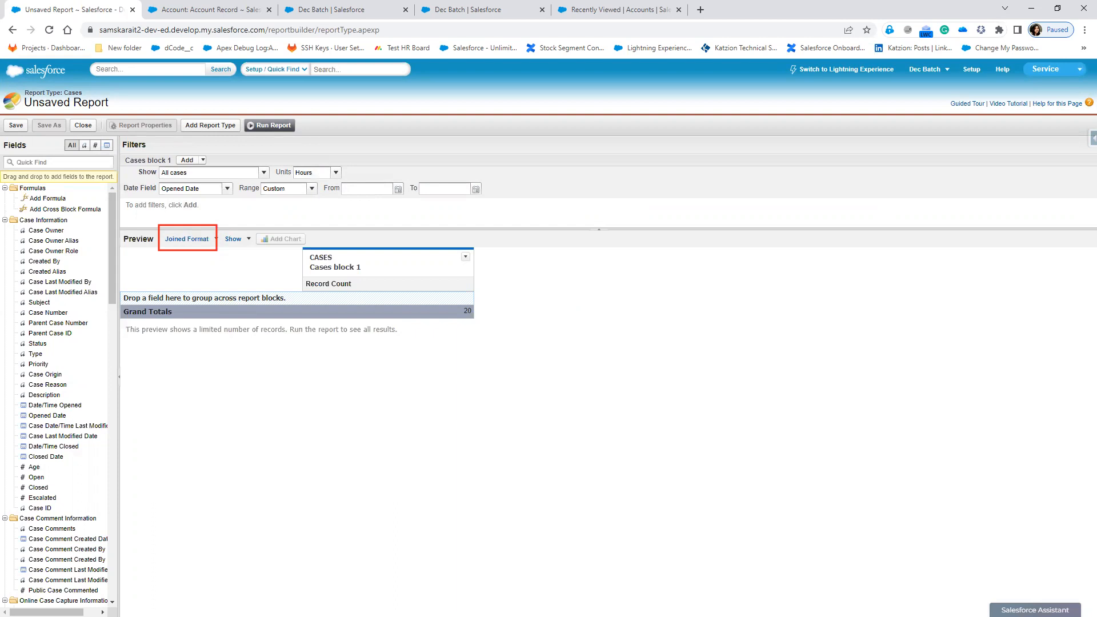
Review the case status list in Notepad++, return to Salesforce and show the record details in the joined report
key("alt+Tab")
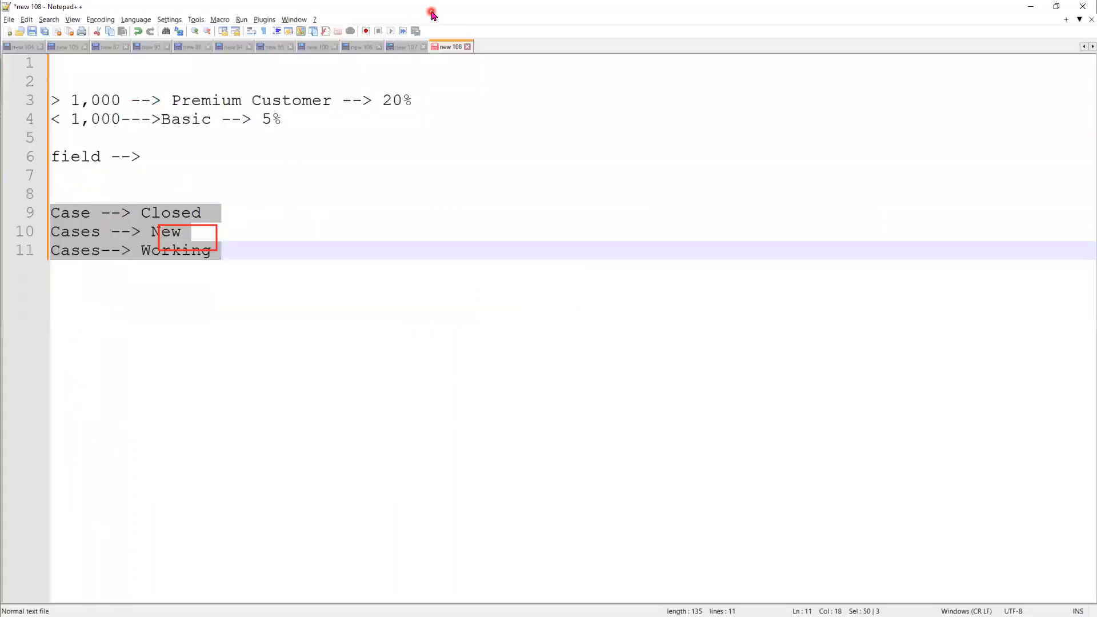
key("alt+Tab")
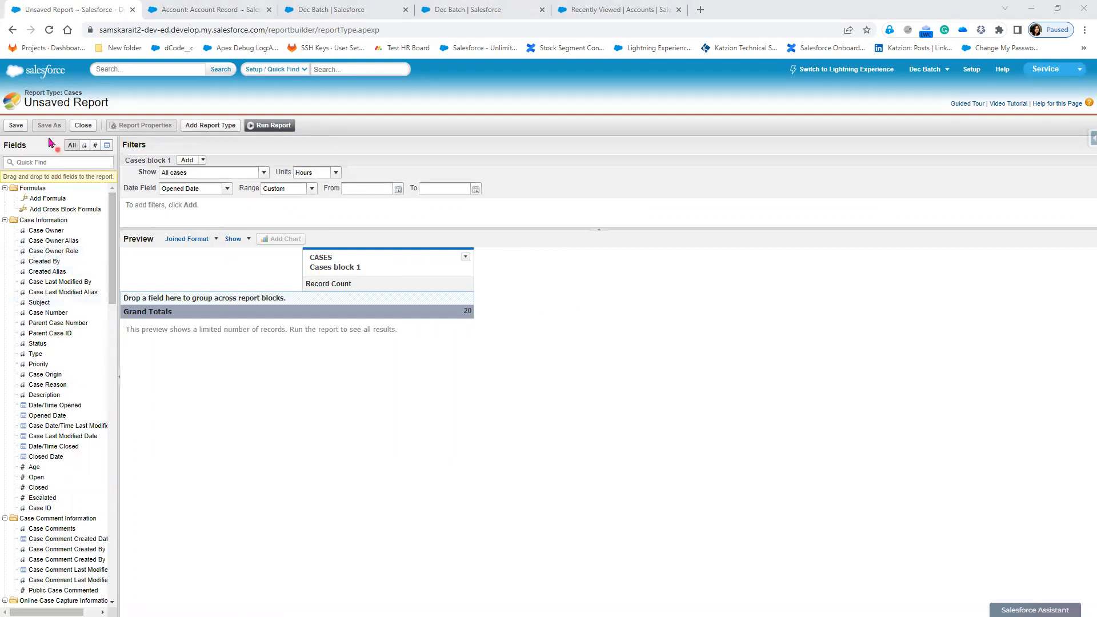
left_click(30, 163)
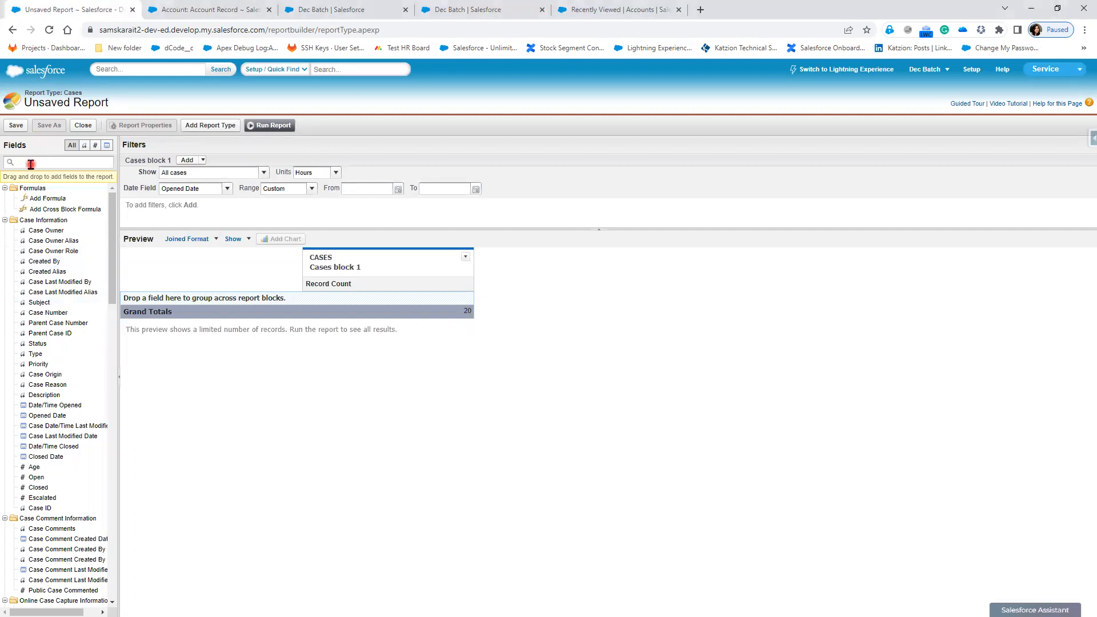
left_click(249, 240)
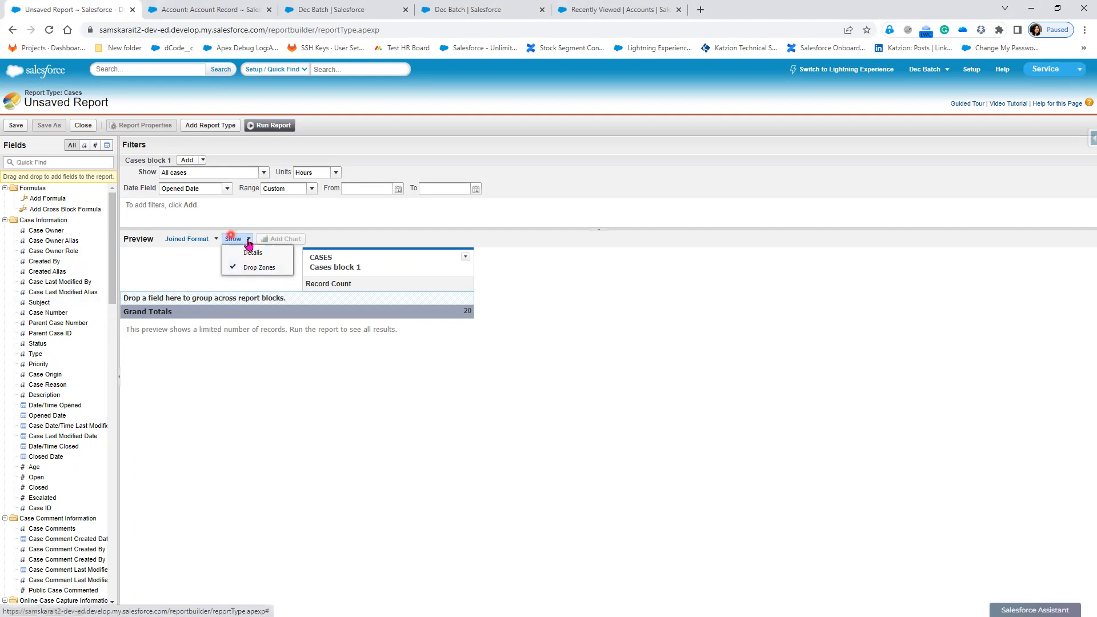
left_click(276, 271)
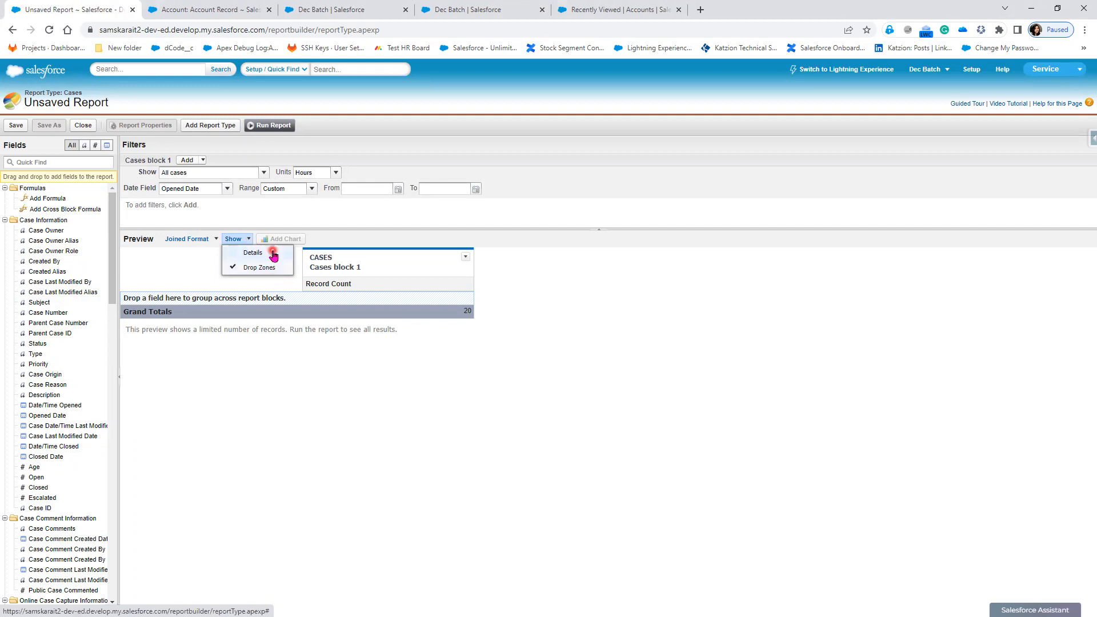
left_click(273, 253)
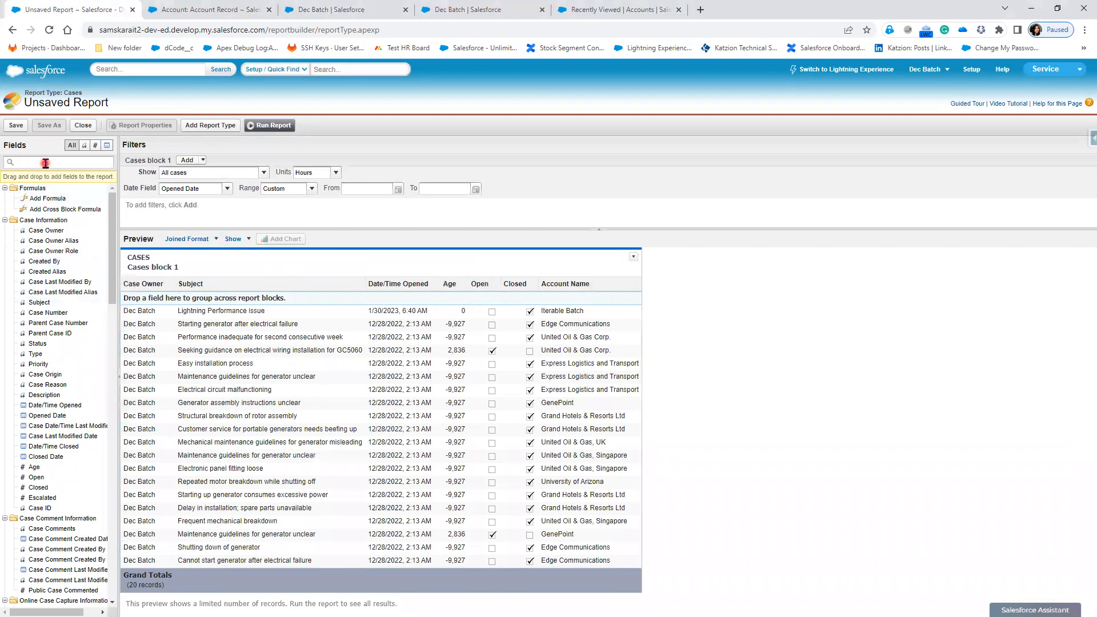
Remove the Date/Time Opened, Age and Open columns from the cases block and sort it by Closed
left_click_drag(407, 284, 38, 297)
left_click_drag(377, 284, 62, 304)
left_click_drag(377, 284, 28, 309)
left_click_drag(378, 284, 384, 286)
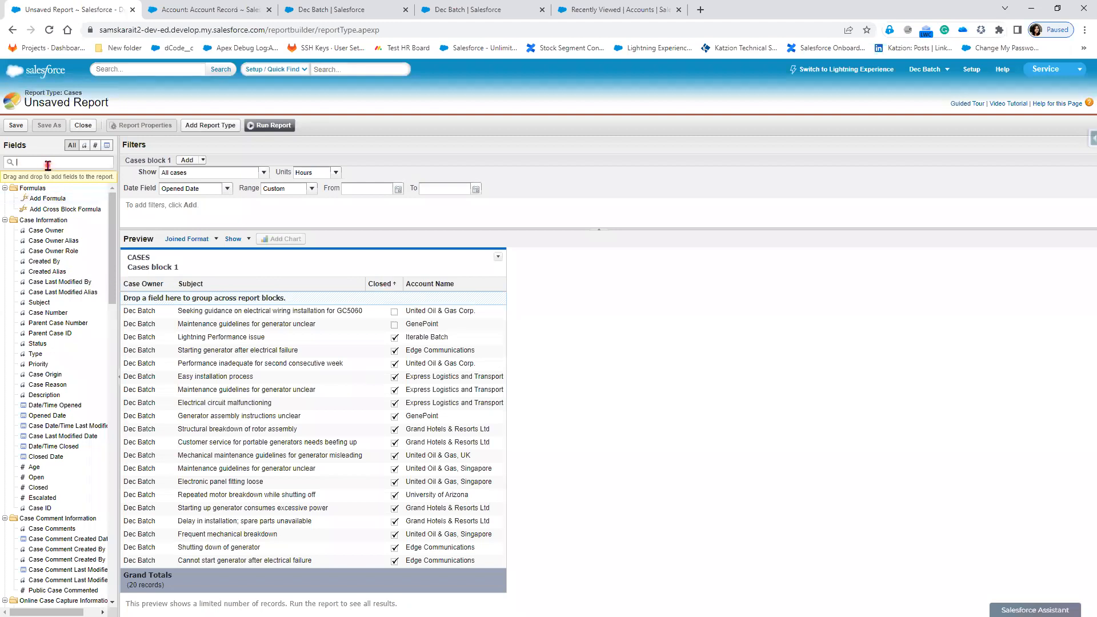
Try to replace the Closed column with the Status field, and go back to the report type selection
type("Stat")
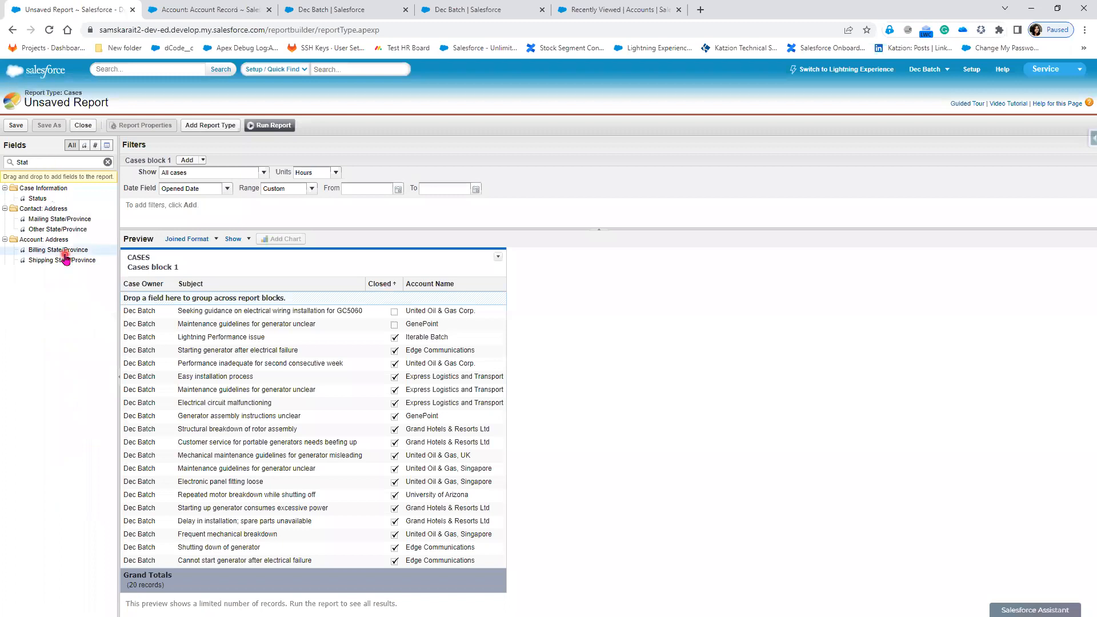
left_click_drag(40, 201, 352, 288)
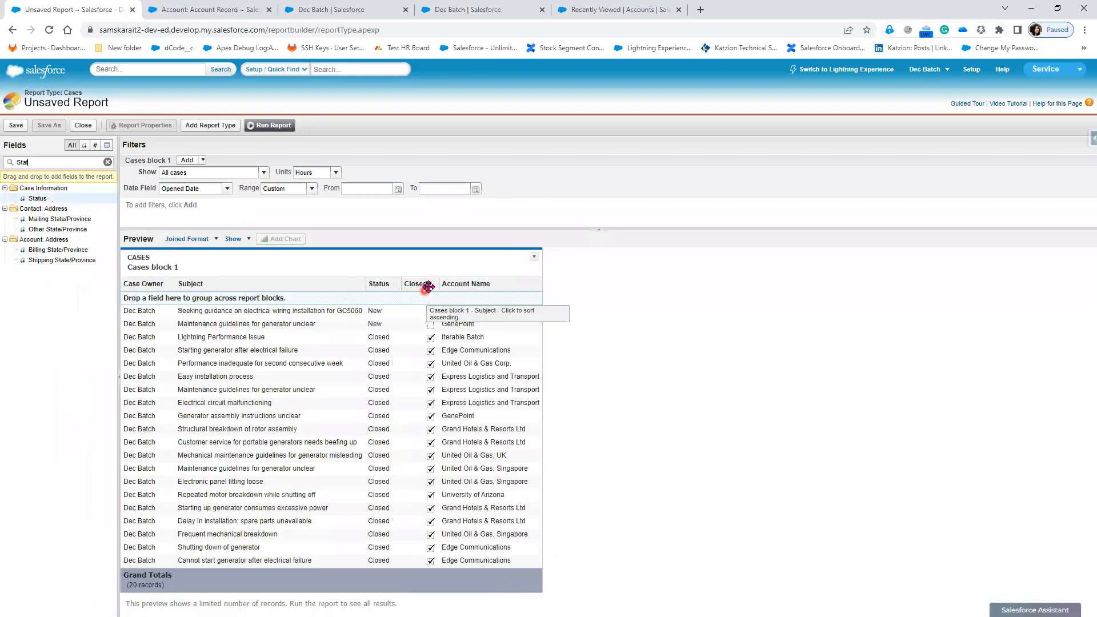
left_click_drag(426, 285, 63, 312)
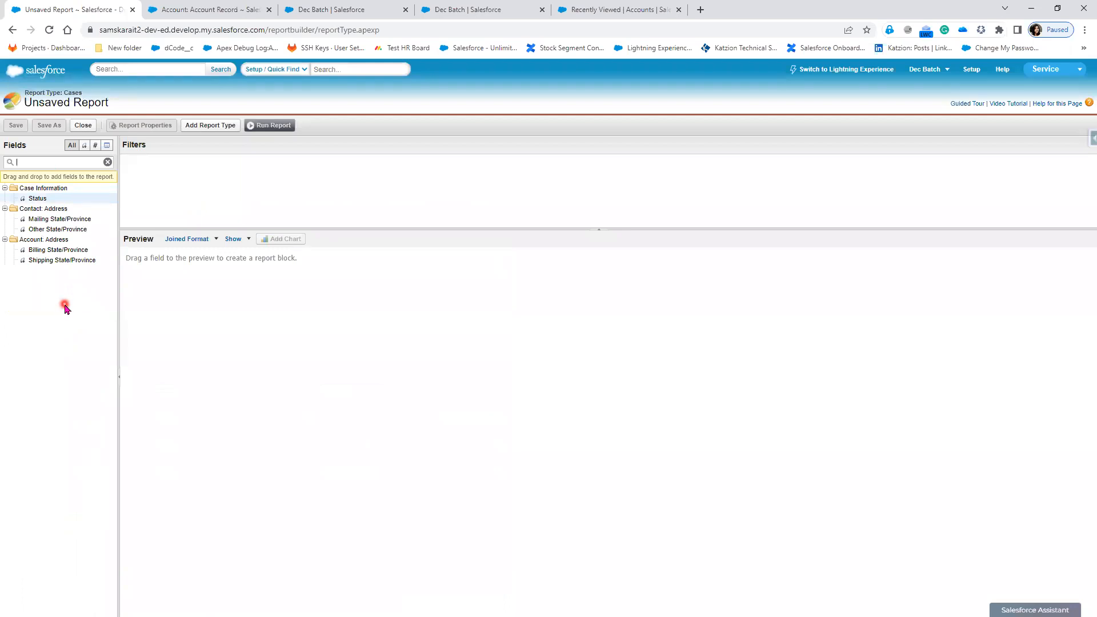
left_click(13, 31)
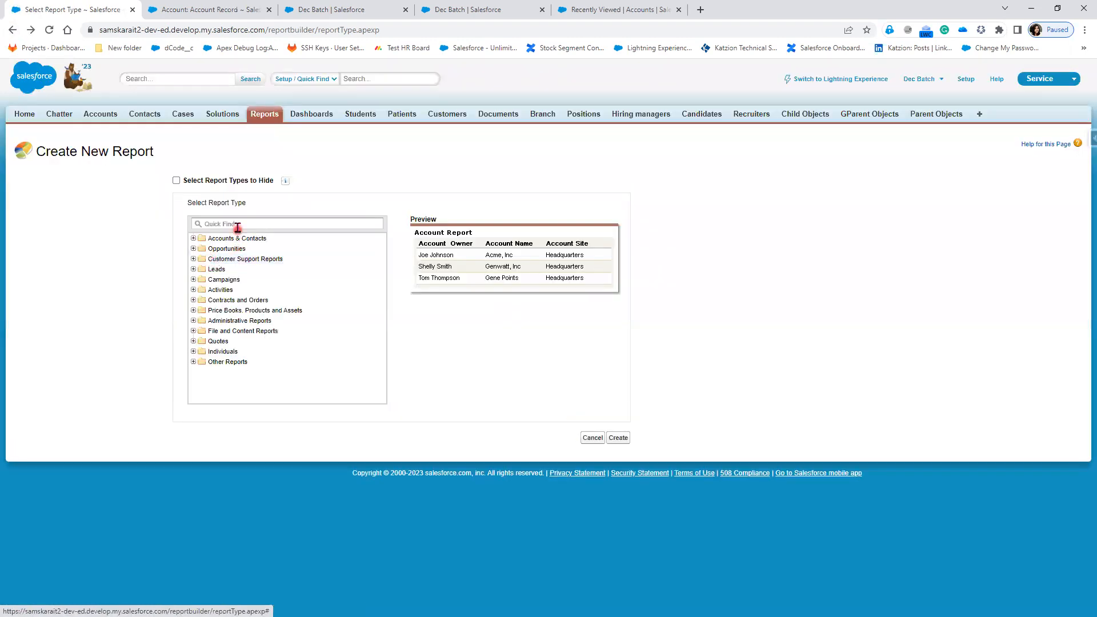
Create a report with the Cases report type and set its format to Joined
left_click(238, 225)
type("Case")
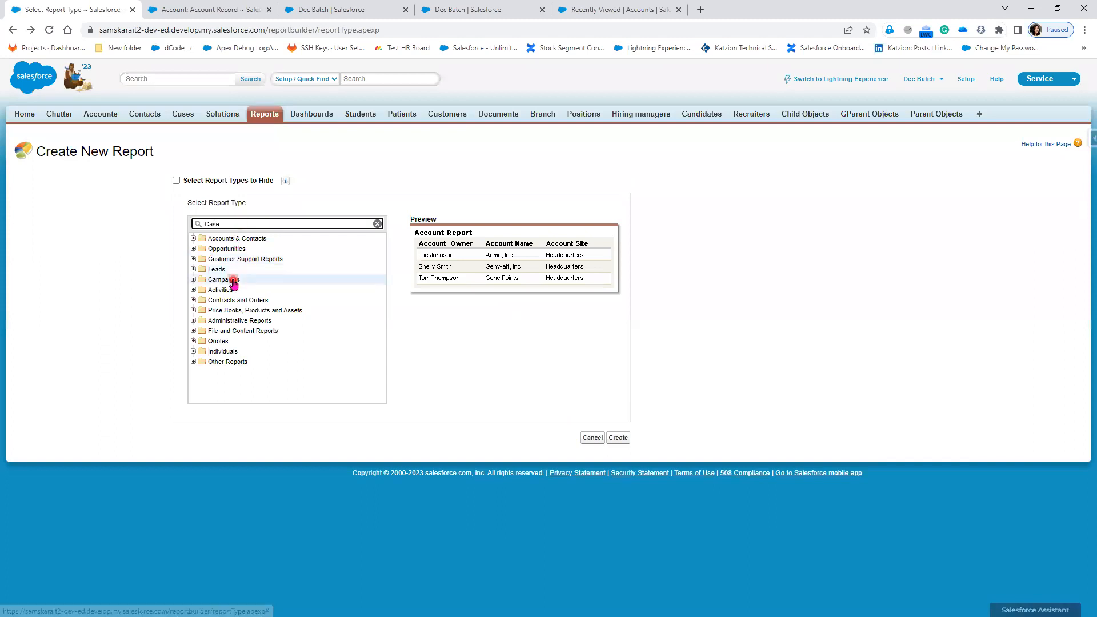
left_click(217, 248)
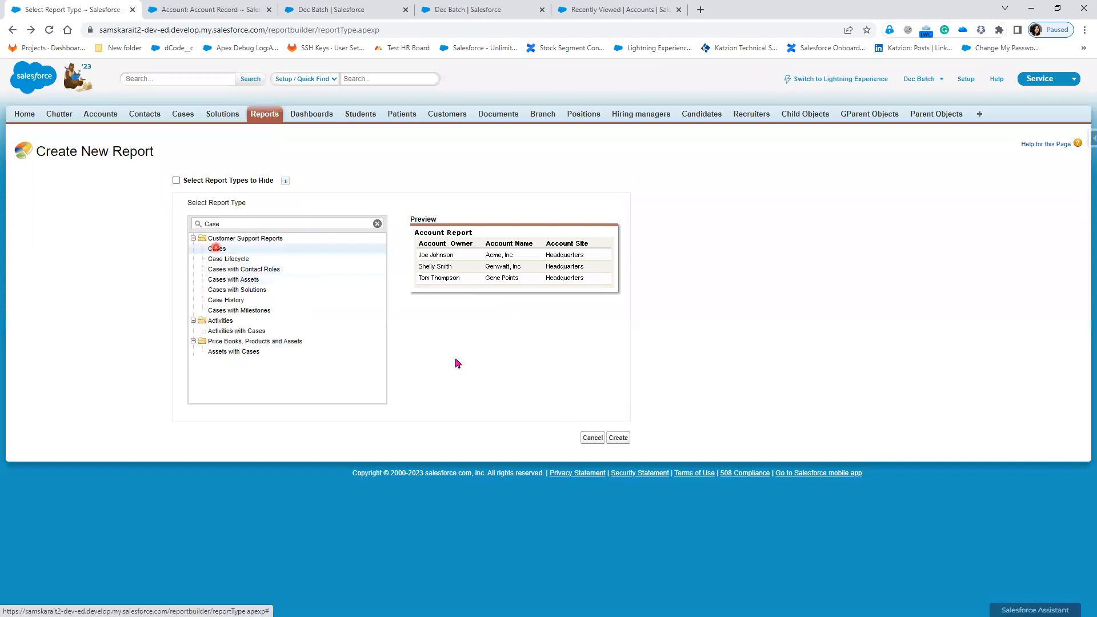
left_click(621, 438)
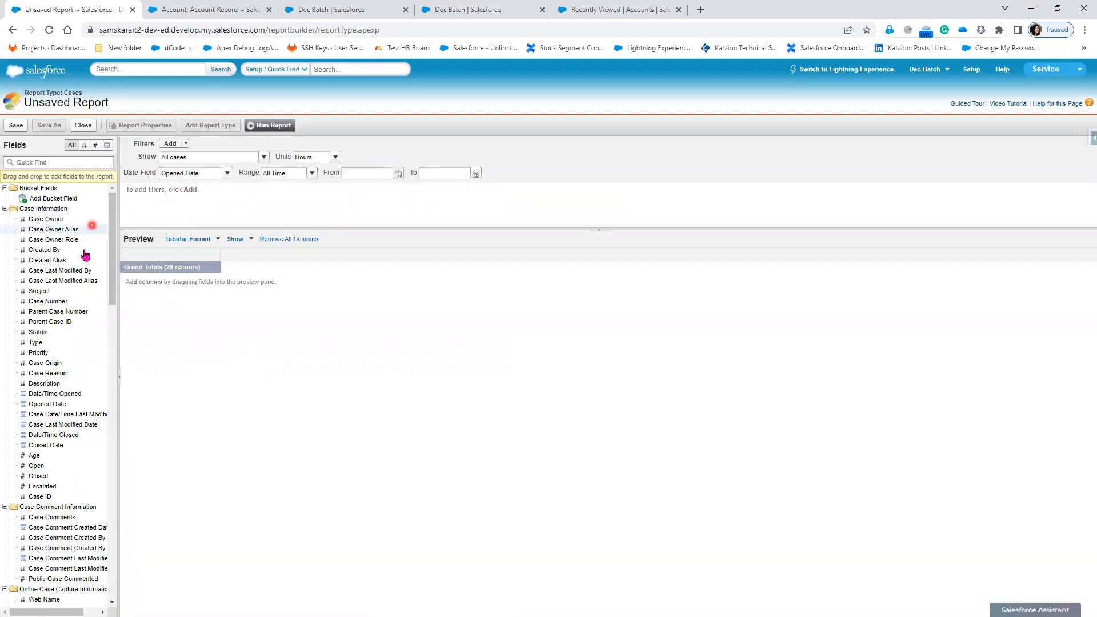
left_click(218, 239)
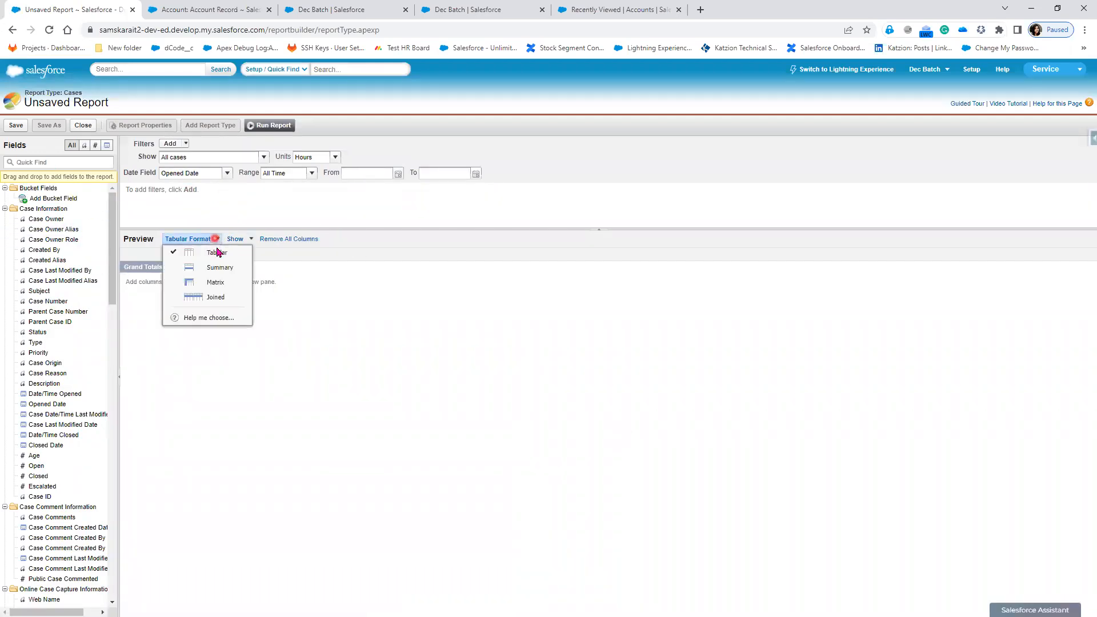
left_click(230, 298)
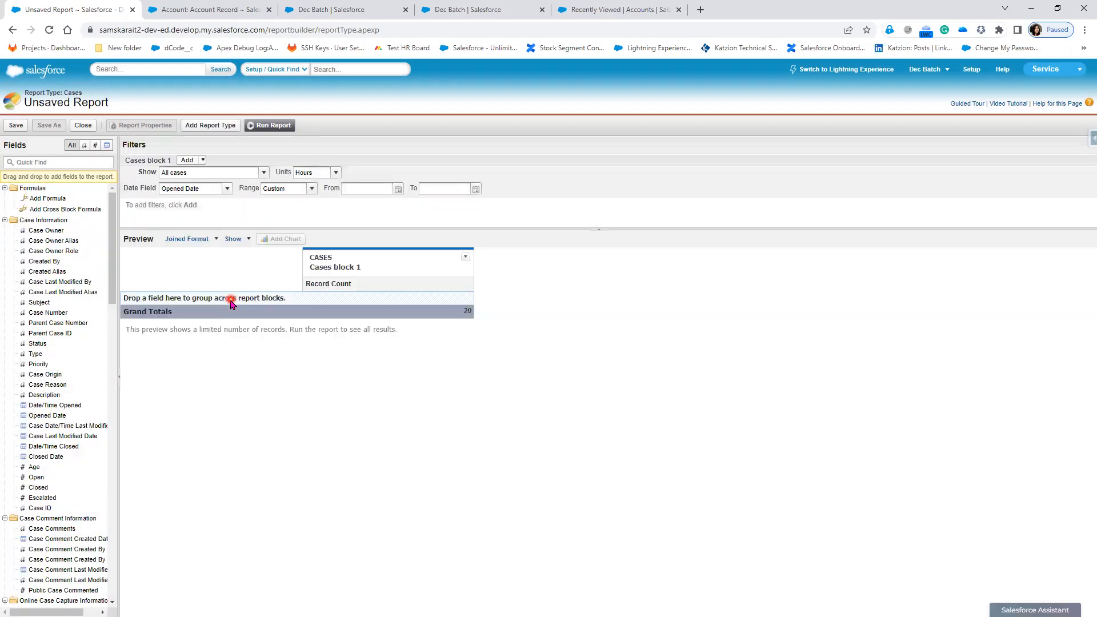
Show the record details and remove the Date/Time Opened, Age, Open and Closed columns from the cases block
left_click(242, 239)
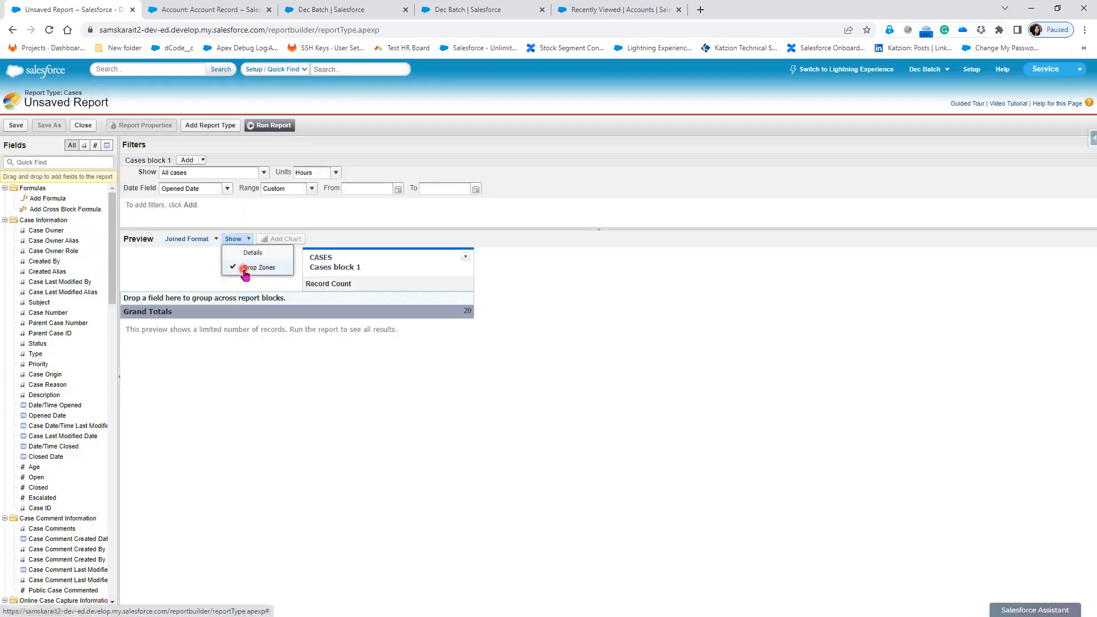
left_click(245, 255)
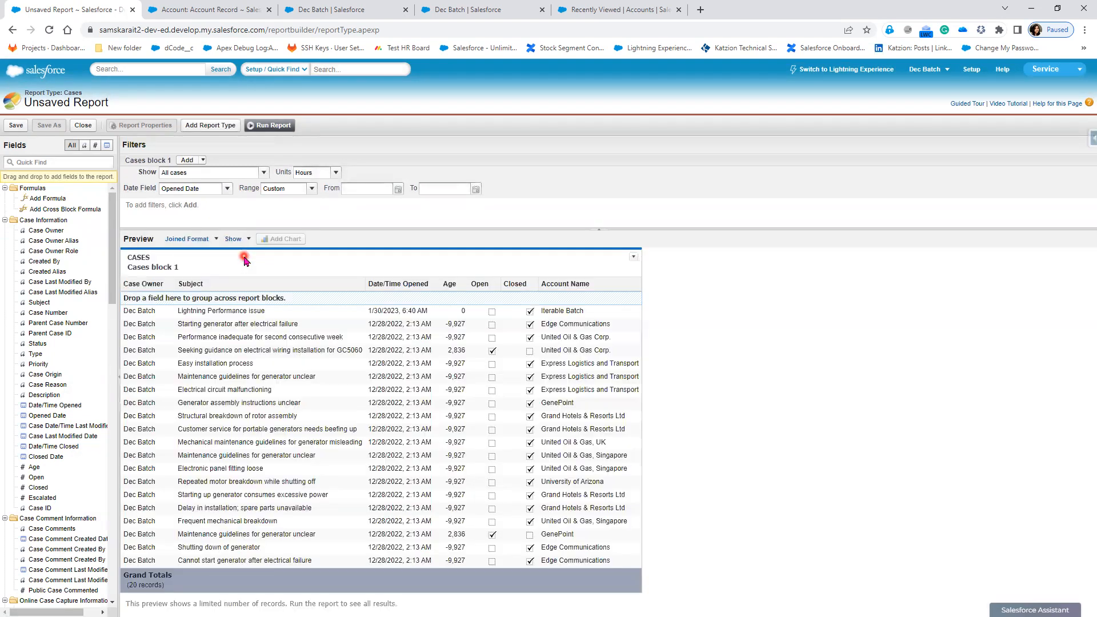
left_click_drag(389, 283, 60, 285)
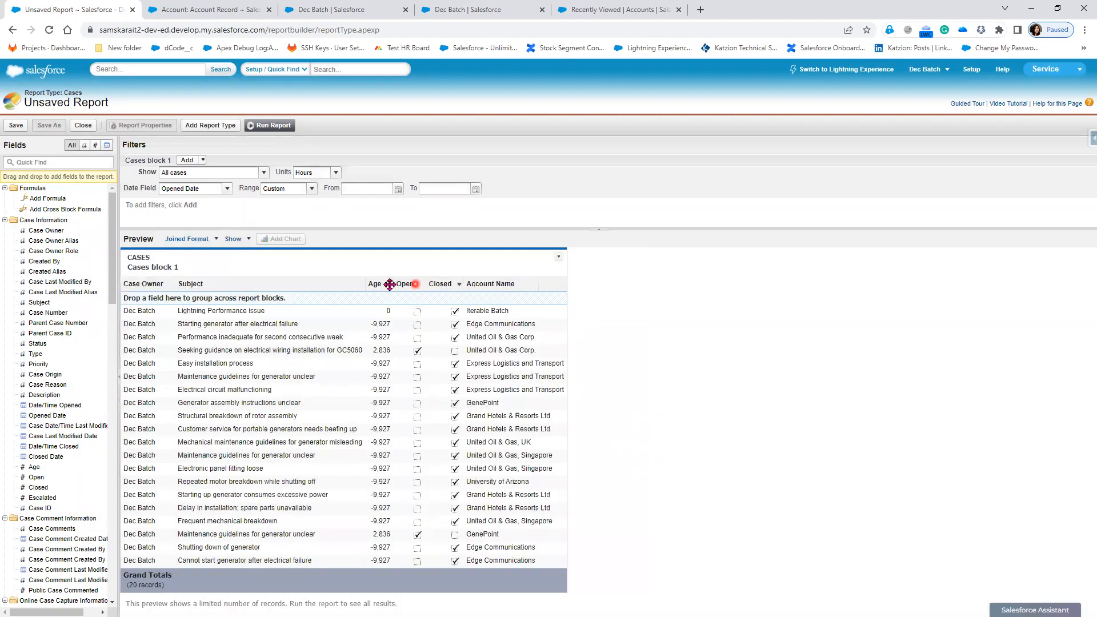
left_click_drag(386, 284, 34, 284)
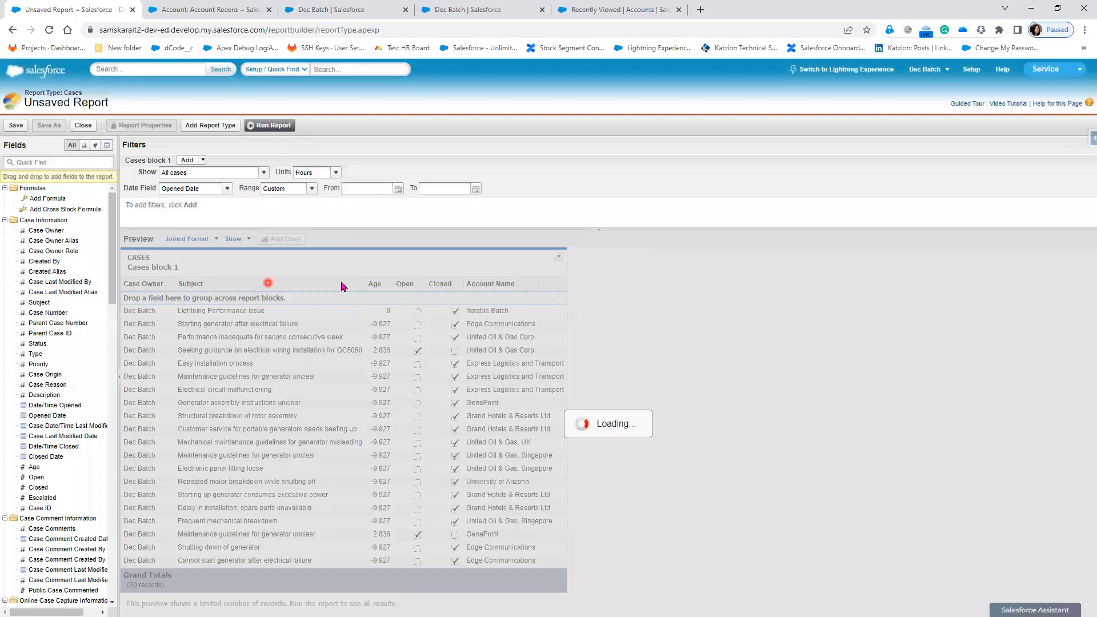
left_click_drag(377, 281, 60, 286)
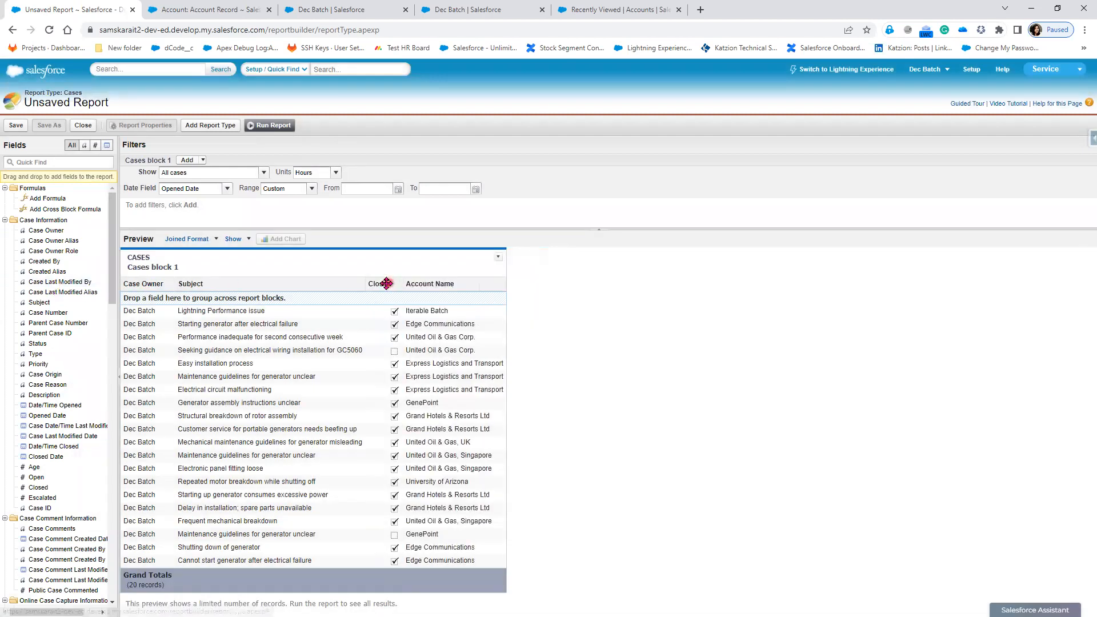
left_click_drag(377, 283, 74, 296)
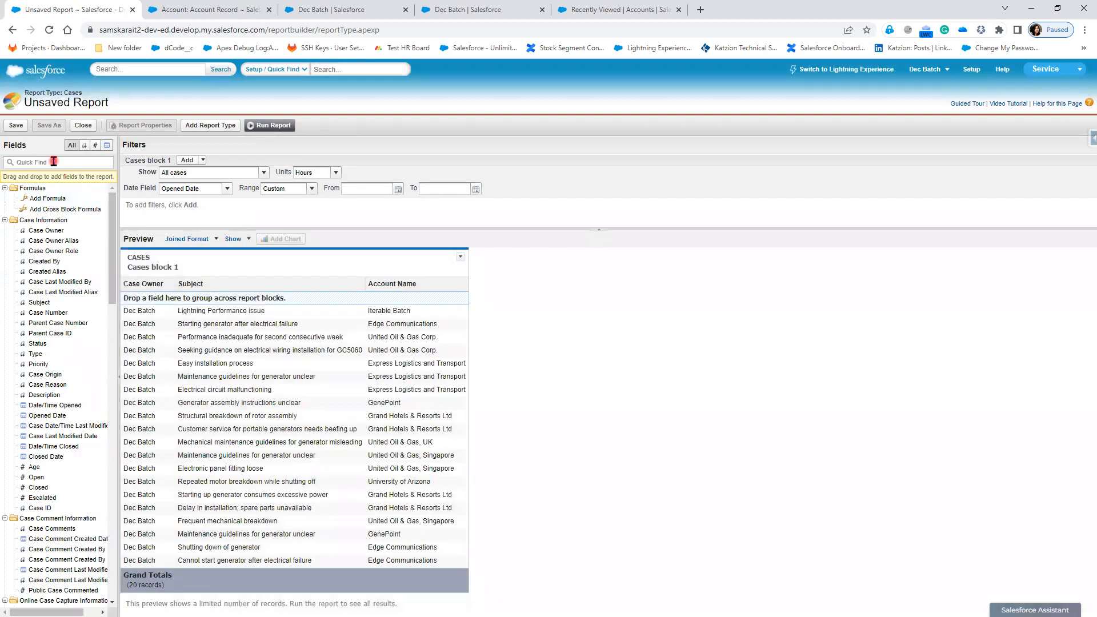
Add the Status field to the cases block between the Subject and Account Name columns
left_click(54, 162)
type("Stat")
left_click_drag(50, 200, 314, 290)
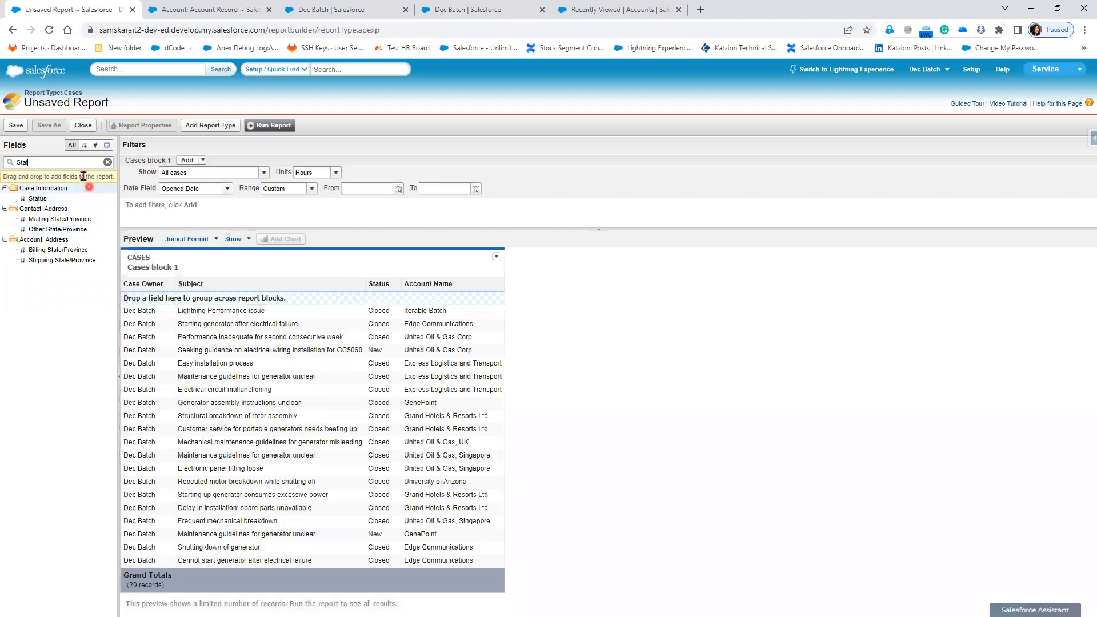
Add the Type and Case Reason fields to the cases block between the Status and Account Name columns
type("Type")
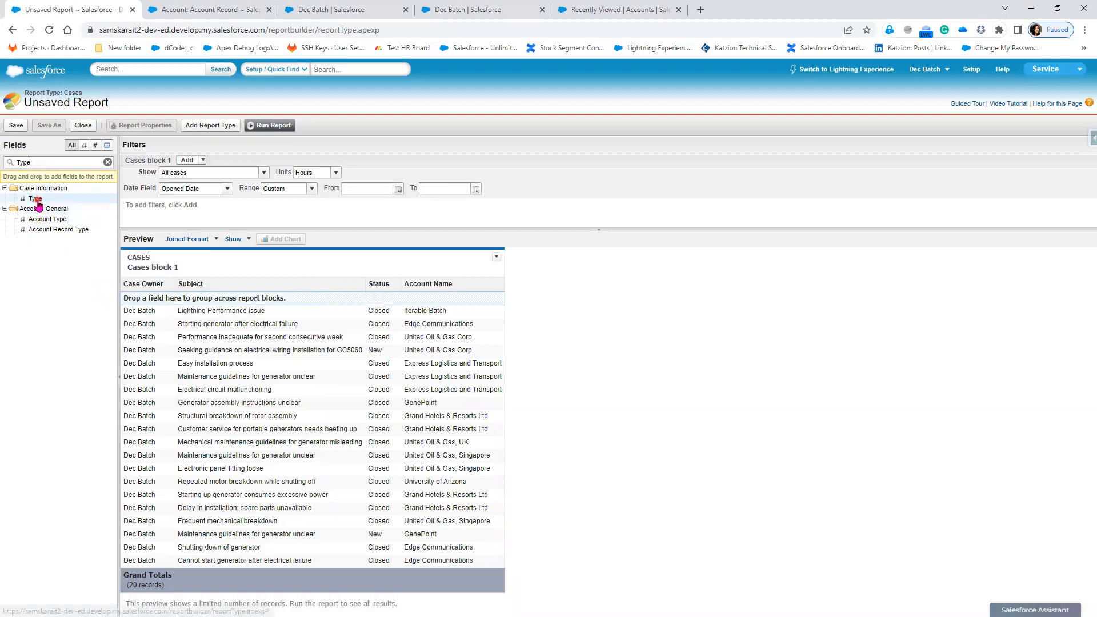
mouse_move(36, 199)
left_mouse_down()
mouse_move(336, 290)
mouse_move(393, 288)
left_mouse_up()
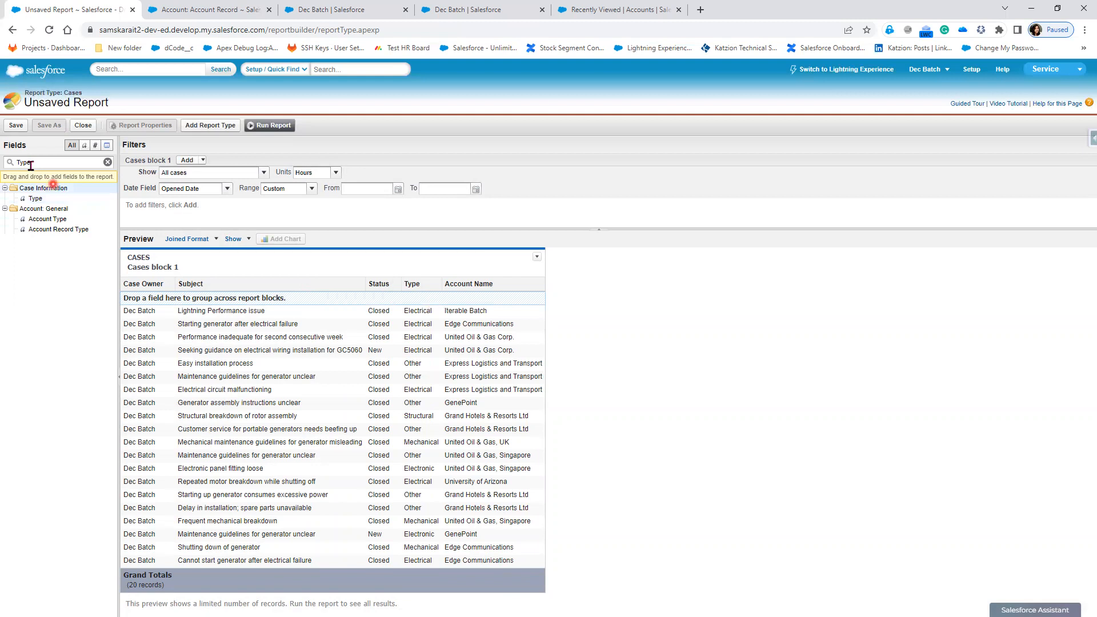
type("Case")
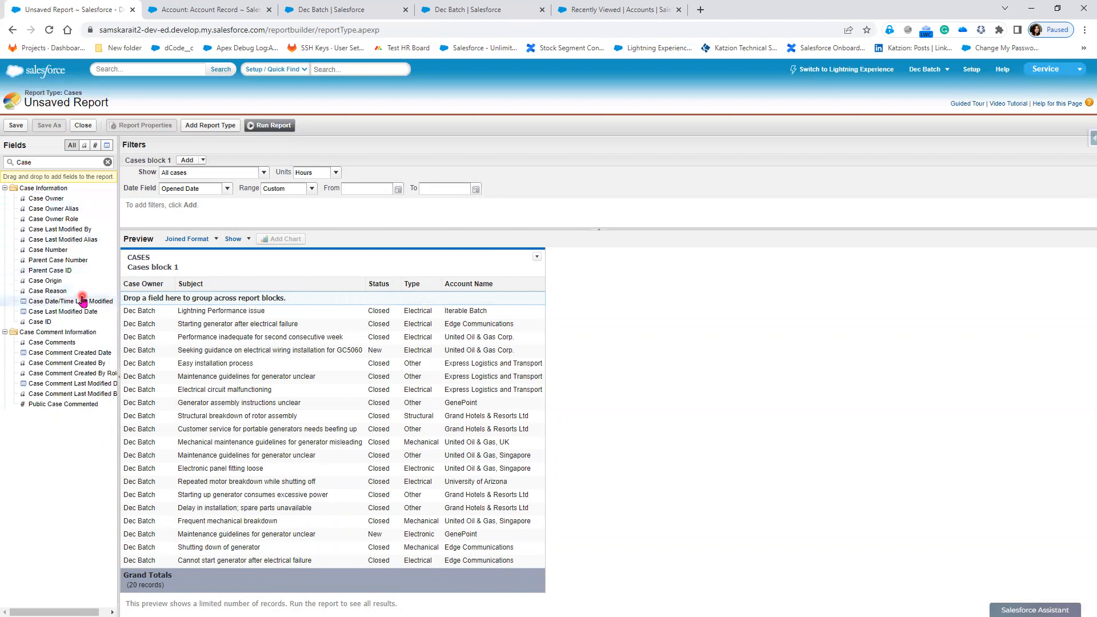
type(" R")
left_click_drag(57, 200, 428, 284)
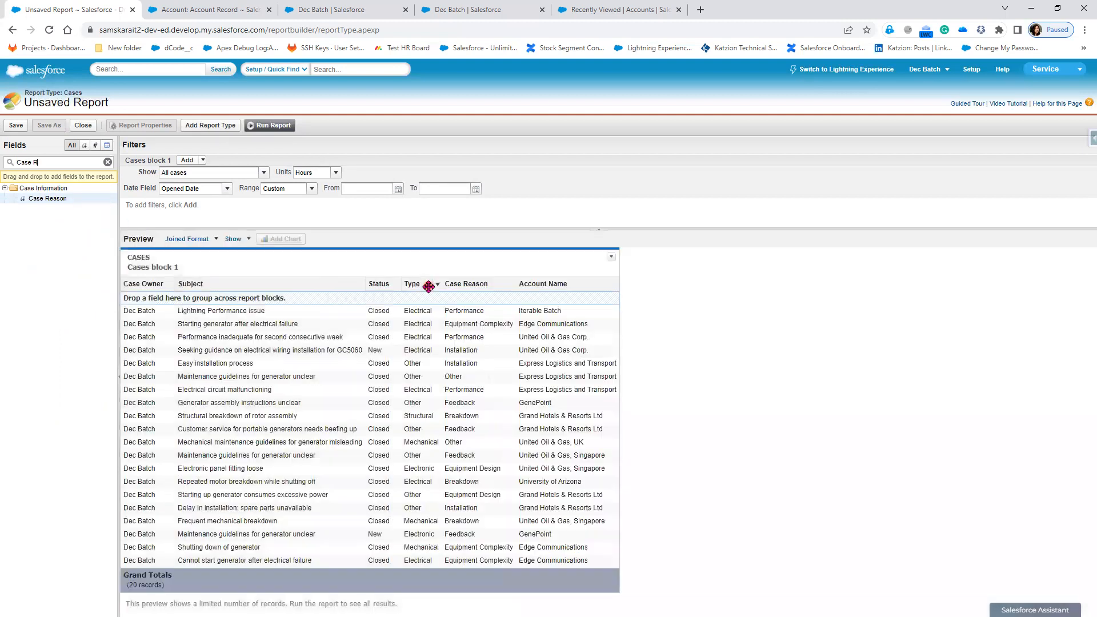
Replace the Case Owner and Subject columns with the Case Number field as the first column of the cases block
left_click_drag(154, 284, 72, 286)
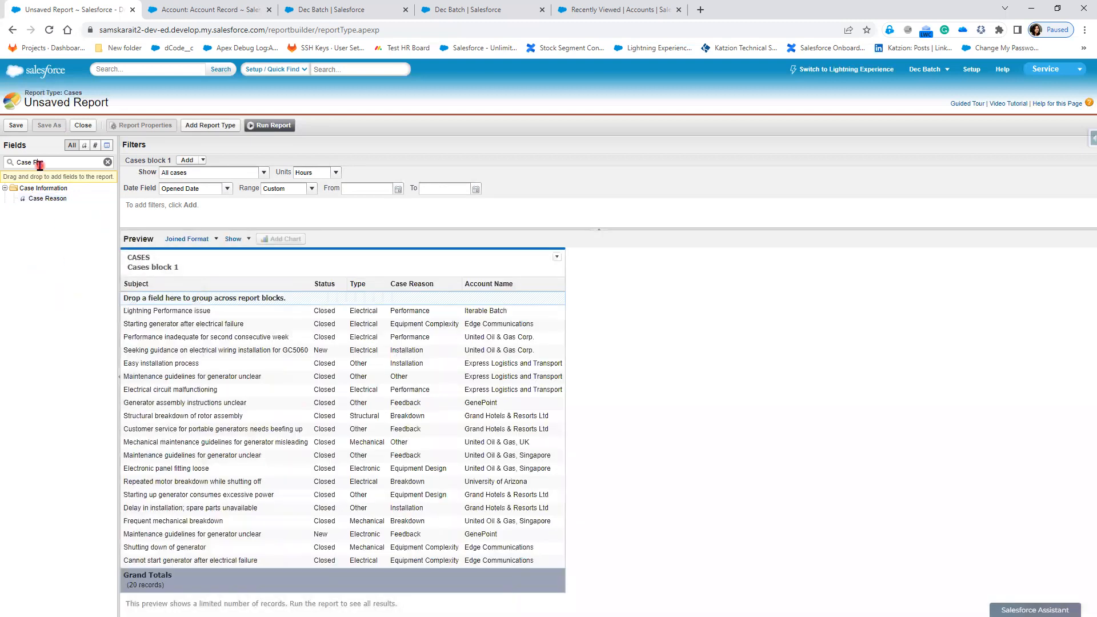
key("BackSpace")
key("BackSpace")
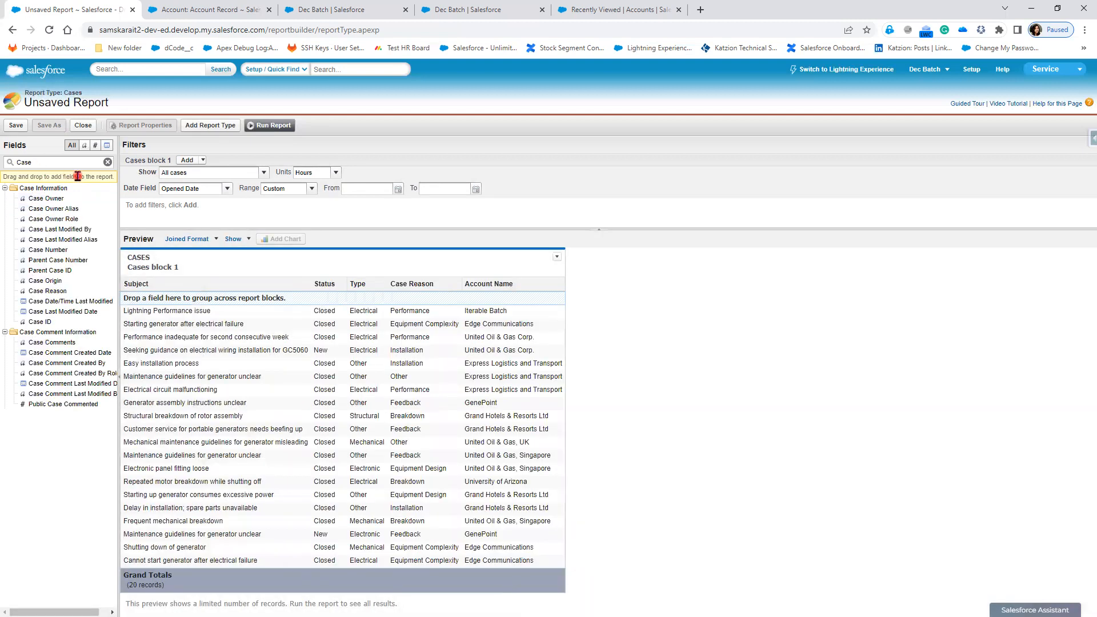
type("nu")
left_click_drag(59, 201, 136, 286)
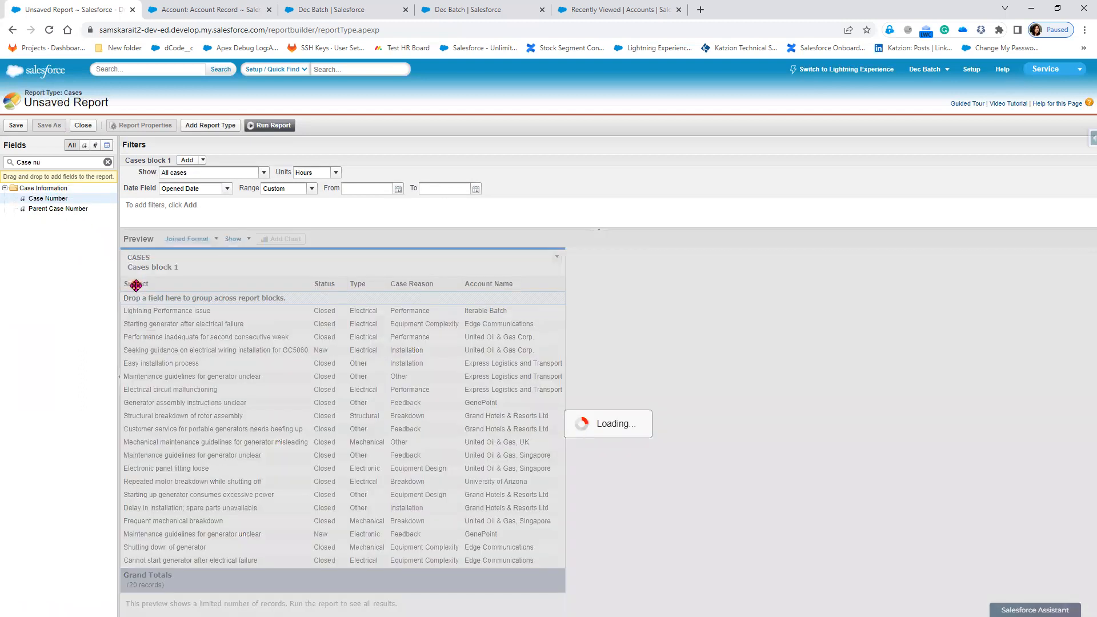
left_click_drag(242, 285, 51, 273)
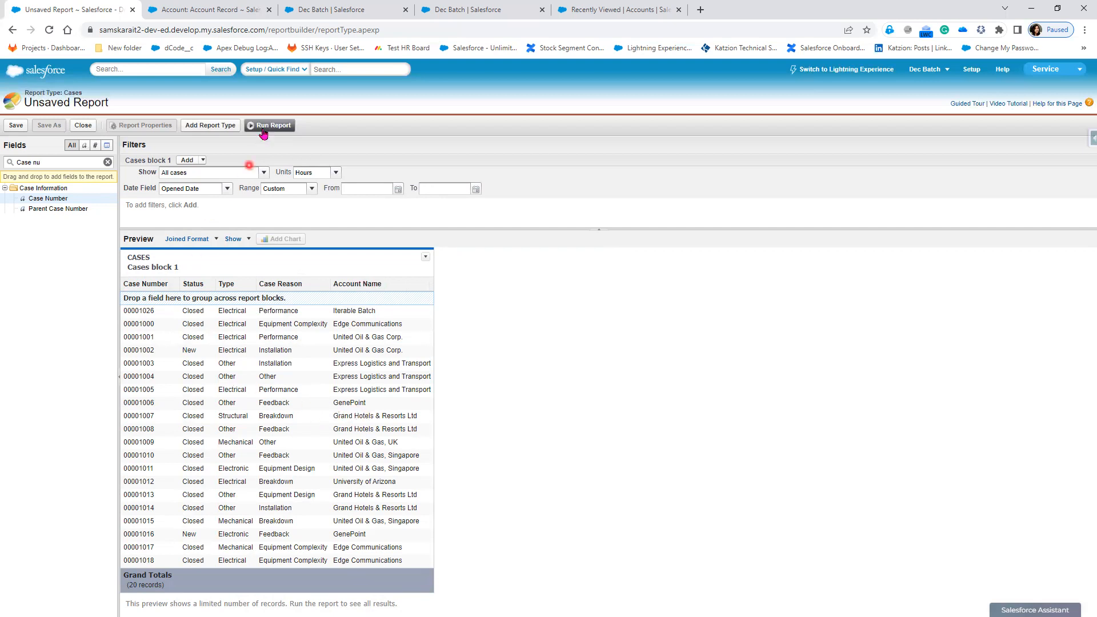
Save the report as Joined Report in the CIS Customer Folder and run it
left_click(15, 125)
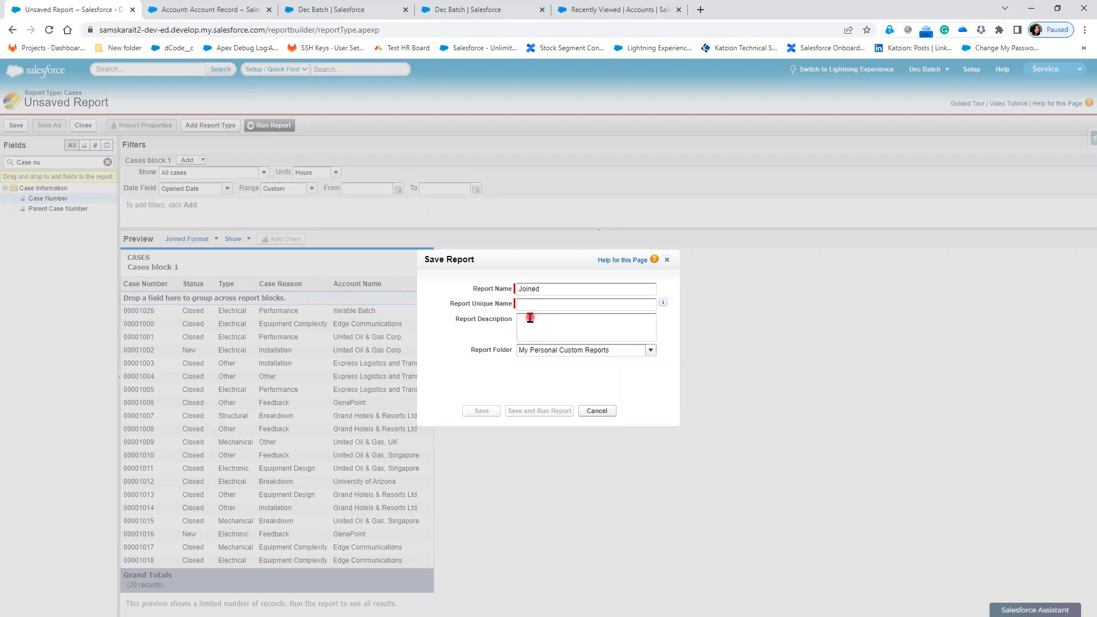
left_click(566, 348)
left_click(648, 351)
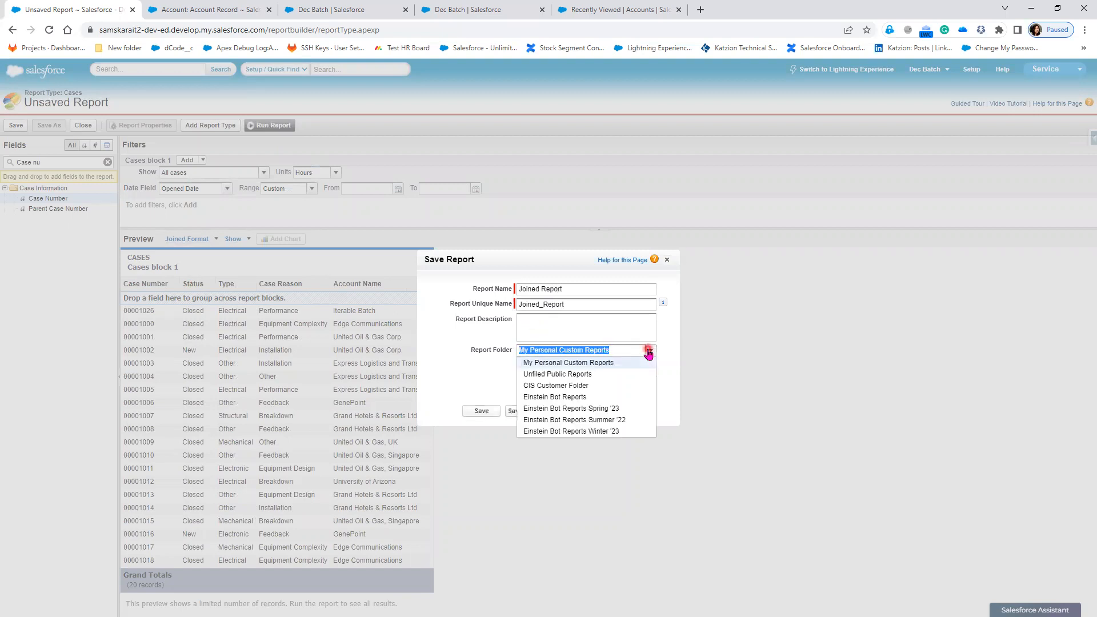
left_click(614, 385)
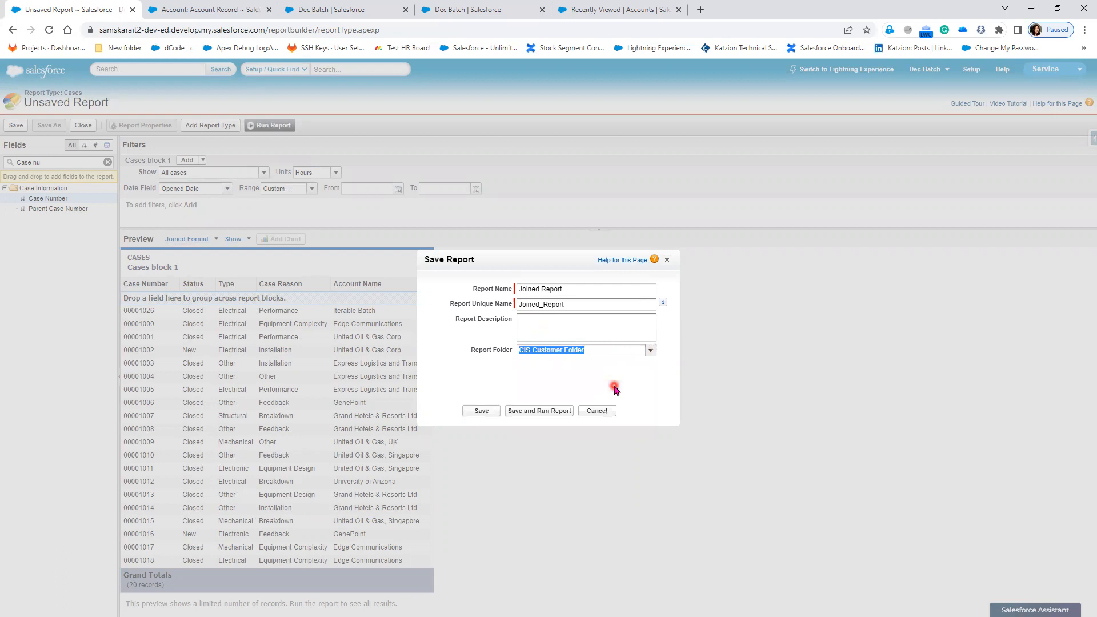
left_click(535, 413)
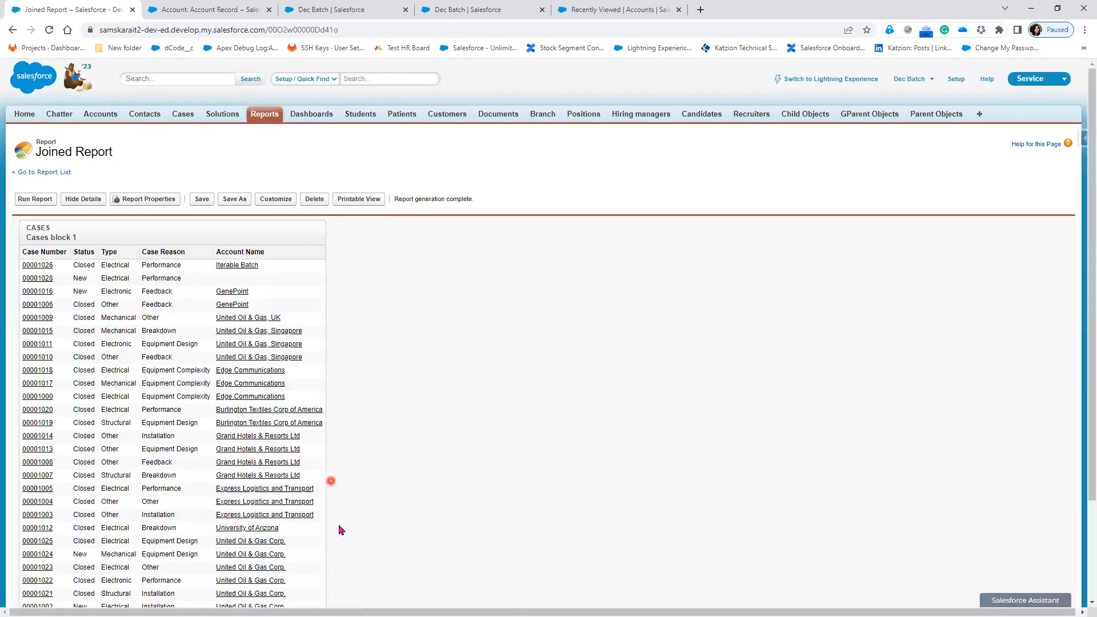
scroll(337, 526, "down", 3)
scroll(157, 526, "up", 2)
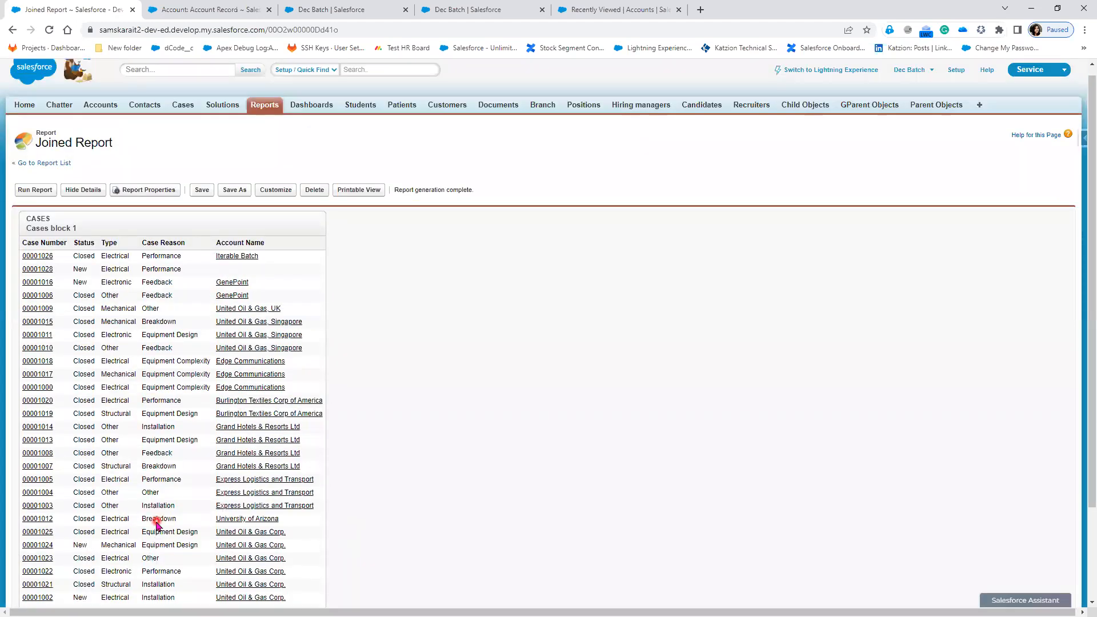
scroll(155, 520, "down", 3)
scroll(154, 519, "up", 3)
Filter Cases block 1 to Status equals Closed, and save and run the report
left_click(280, 194)
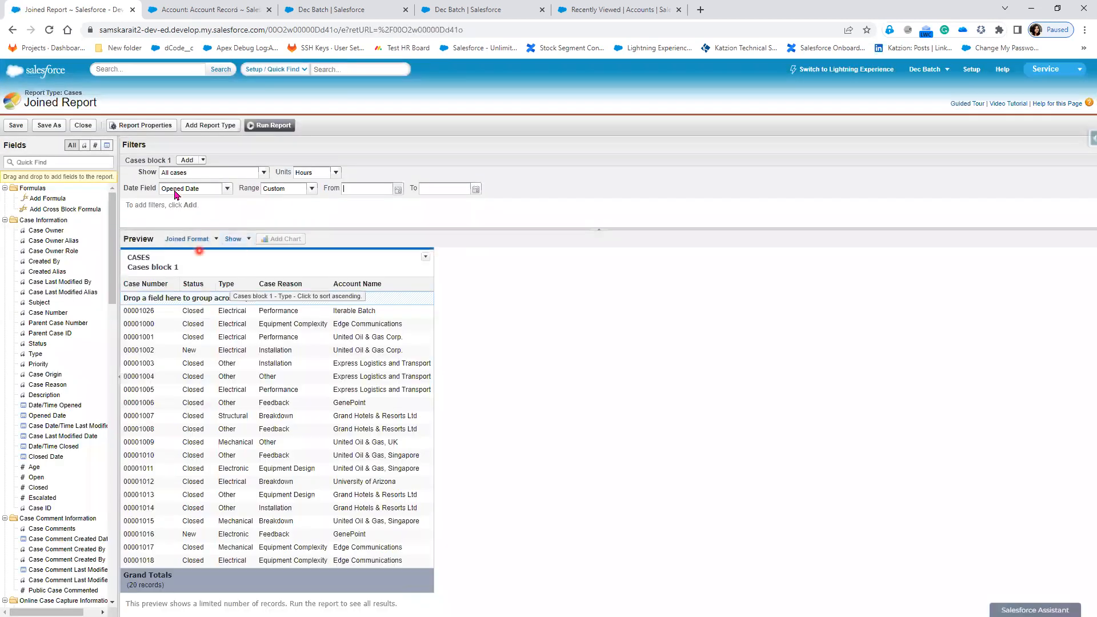
left_click(186, 161)
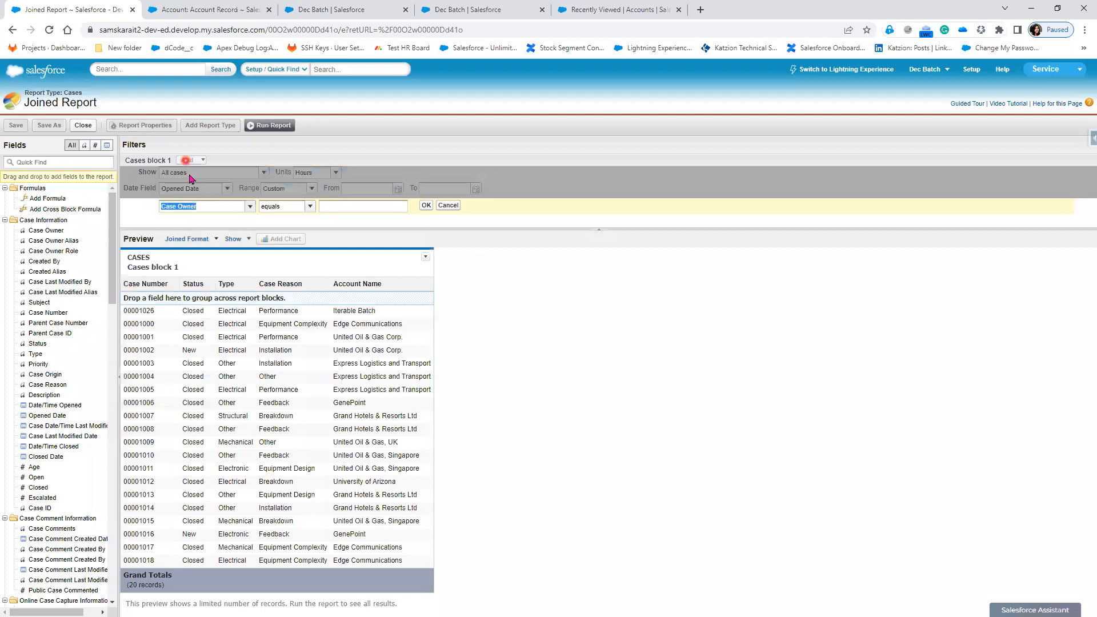
left_click(248, 207)
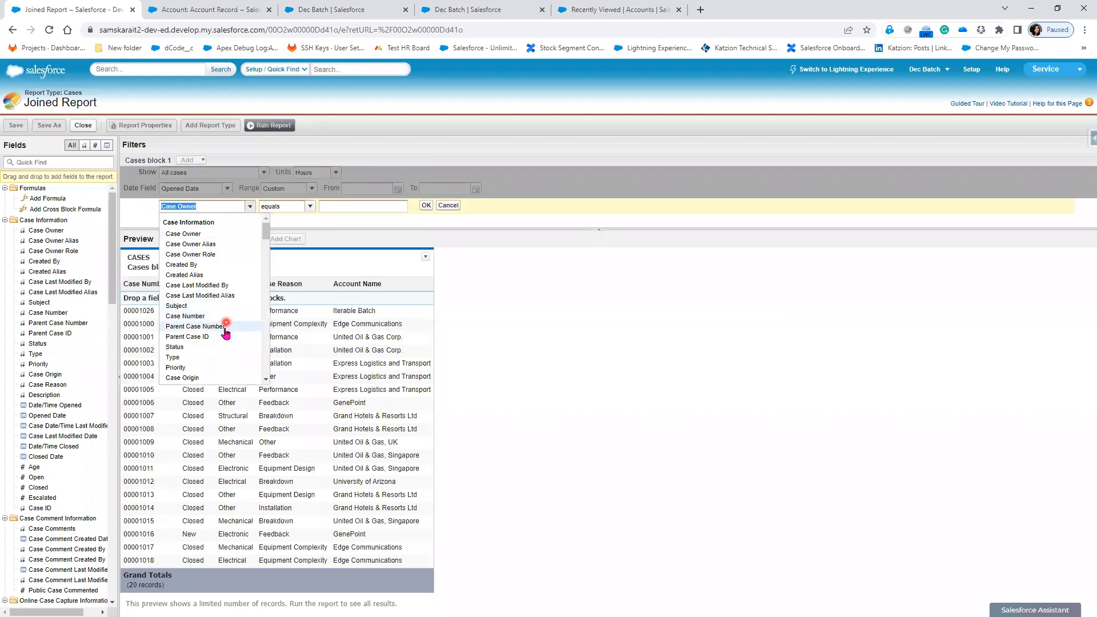
left_click(204, 348)
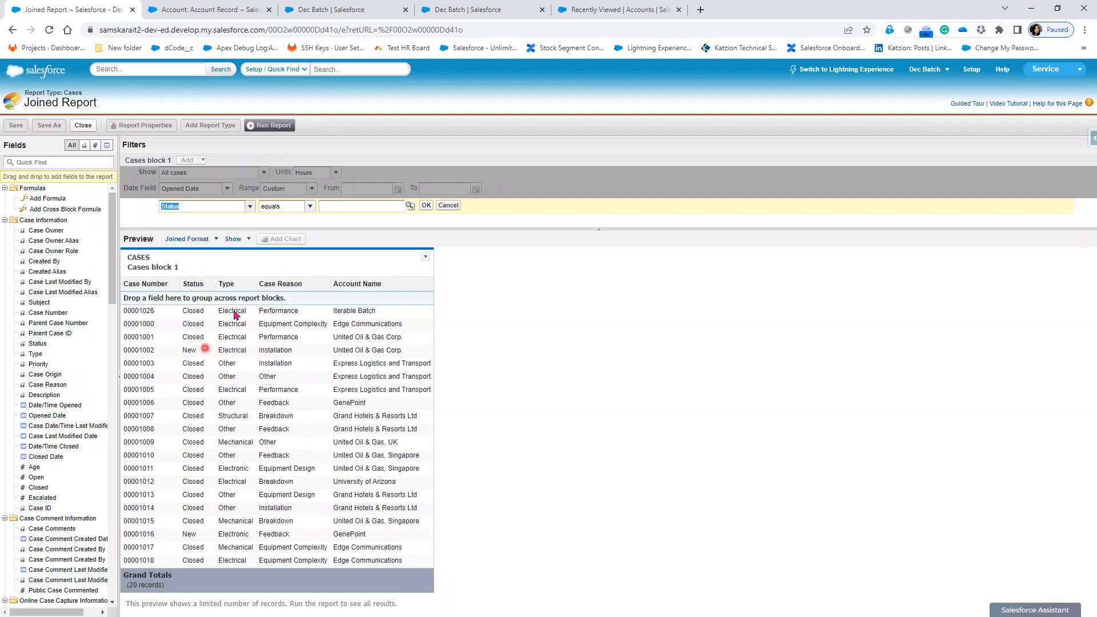
left_click(411, 206)
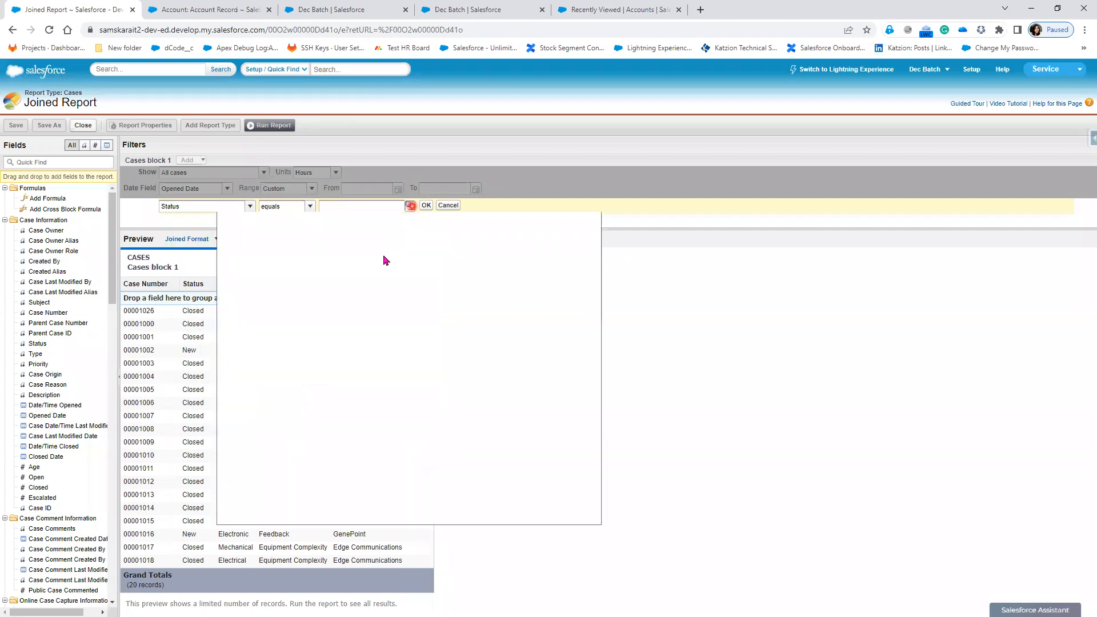
left_click(250, 362)
left_click(404, 284)
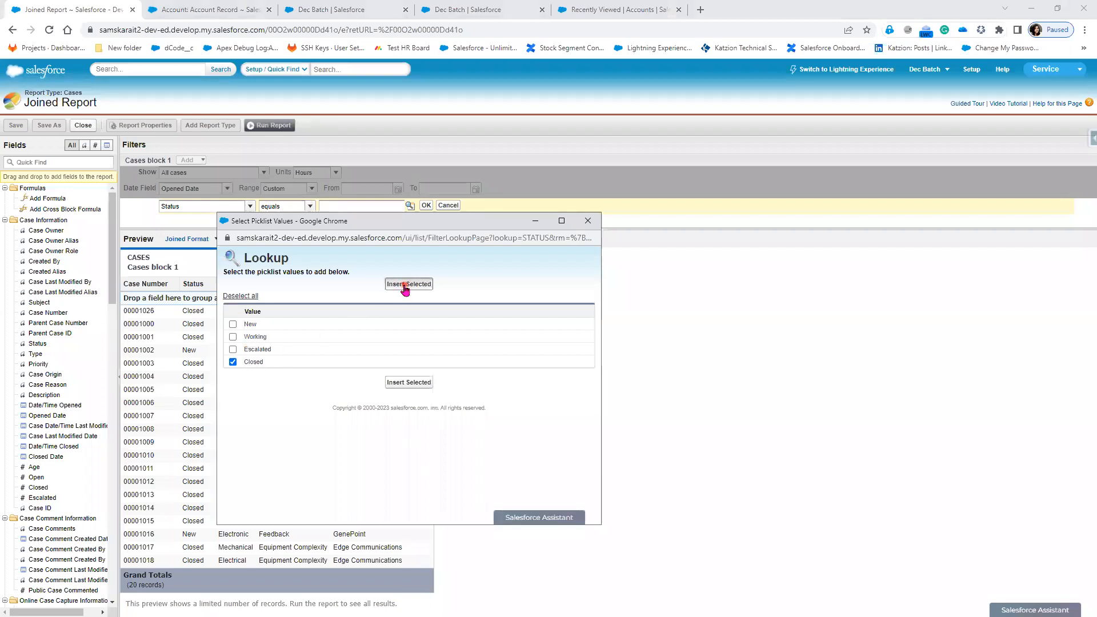
left_click(426, 207)
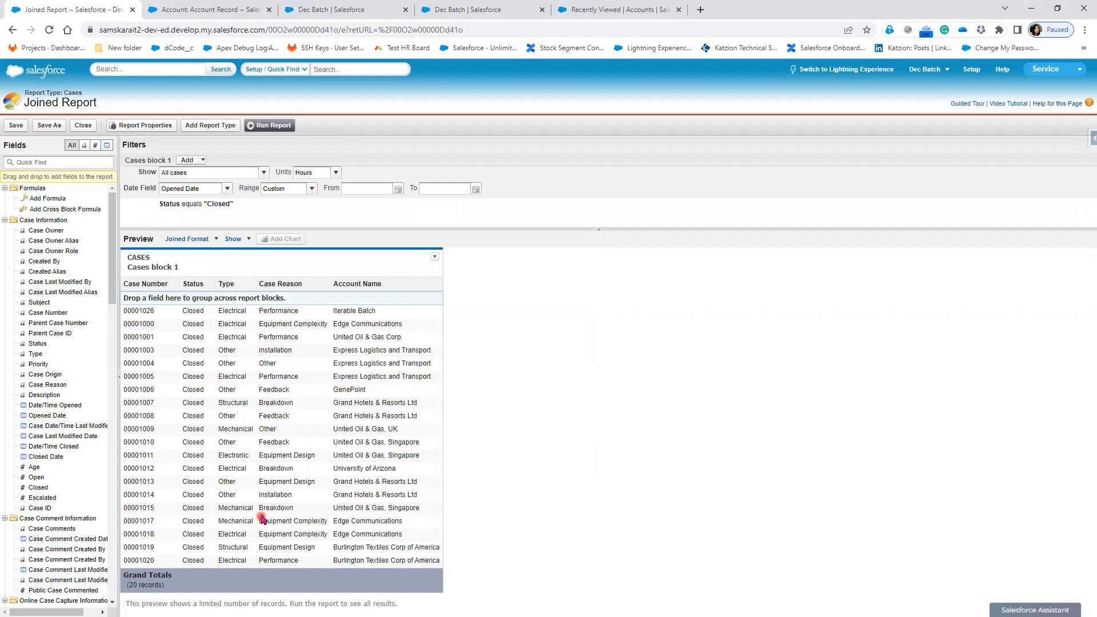
left_click(16, 125)
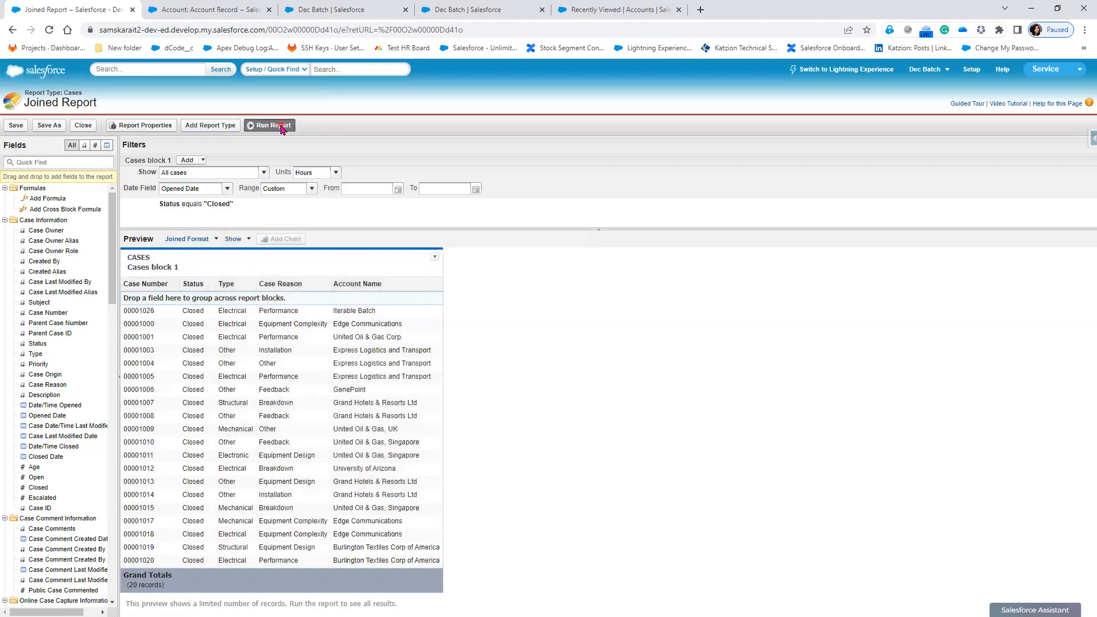
left_click(272, 125)
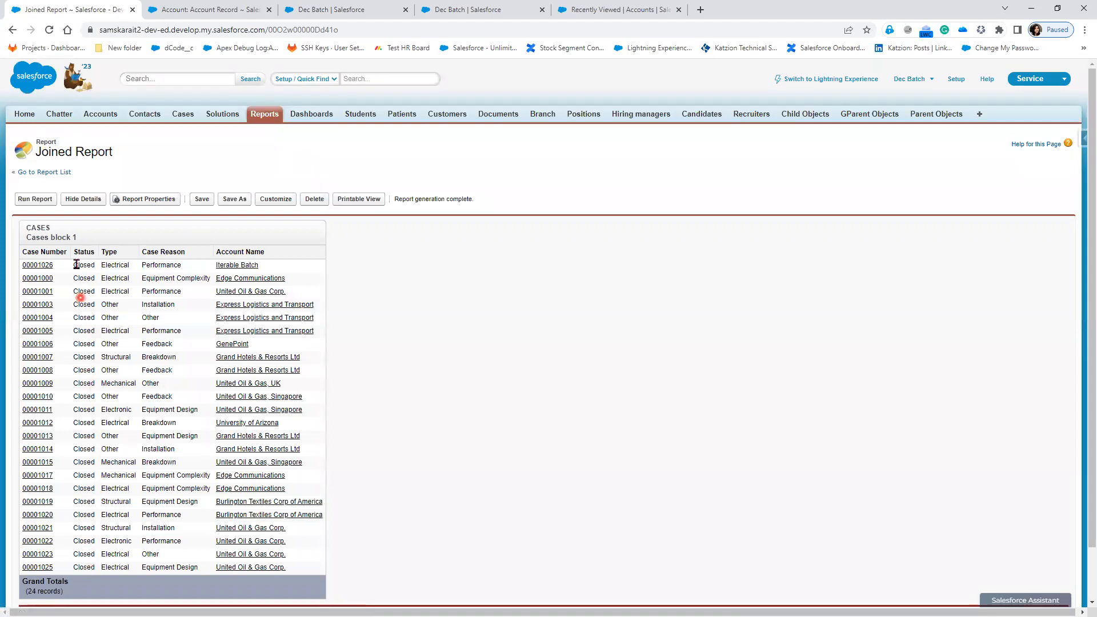
Customize the report by adding a second cases block with the Case Number field beside Cases block 1, and enlarge the filters area
left_click(275, 199)
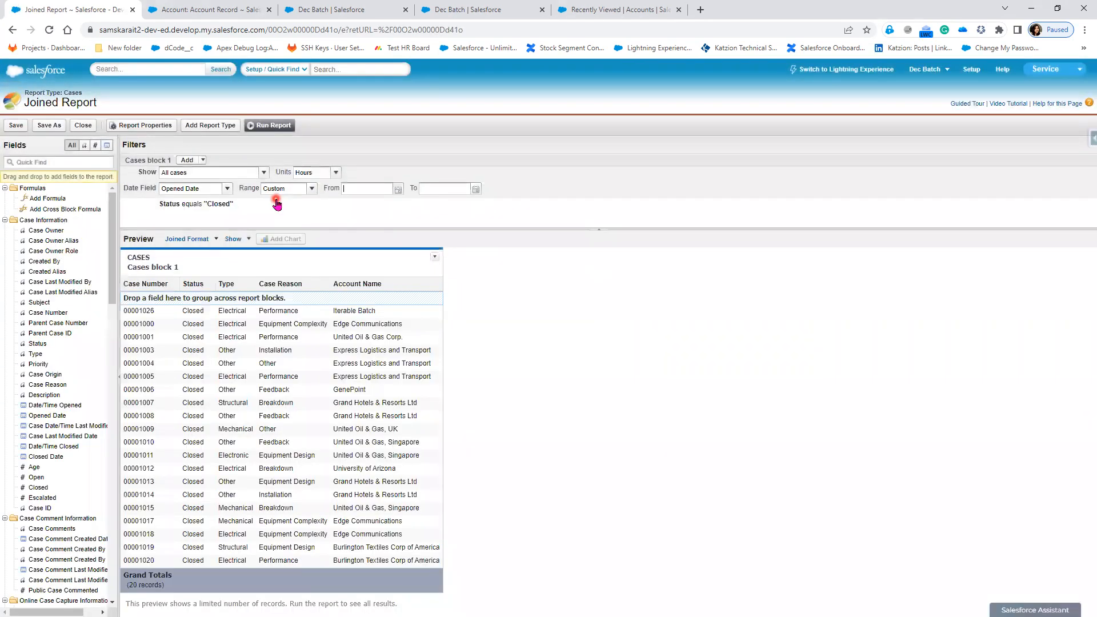
left_click(66, 163)
type("Case")
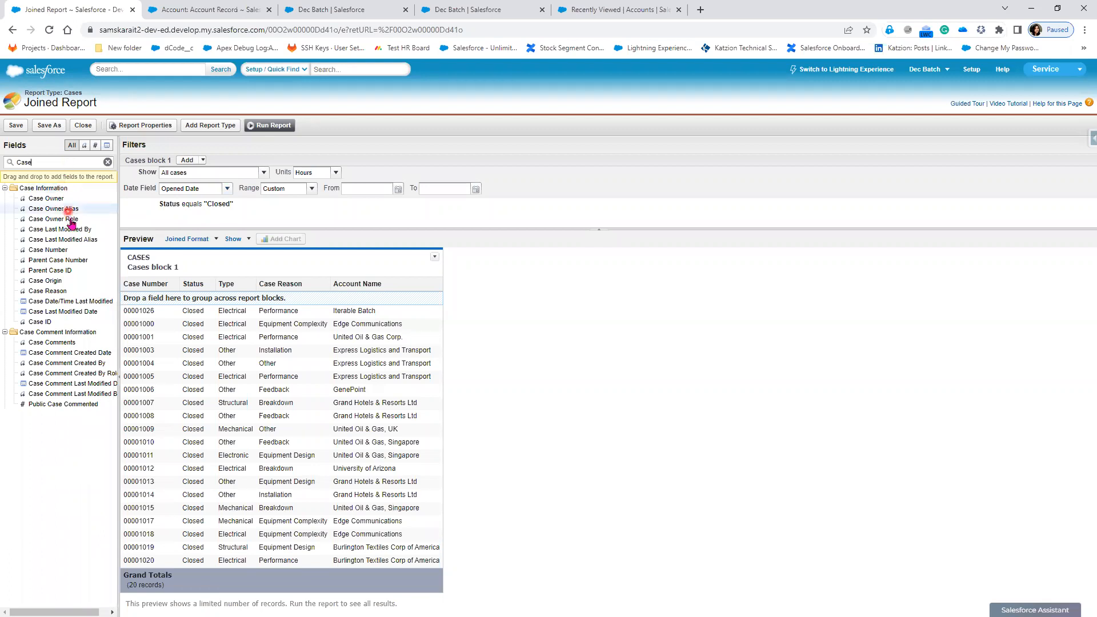
left_click_drag(53, 251, 455, 280)
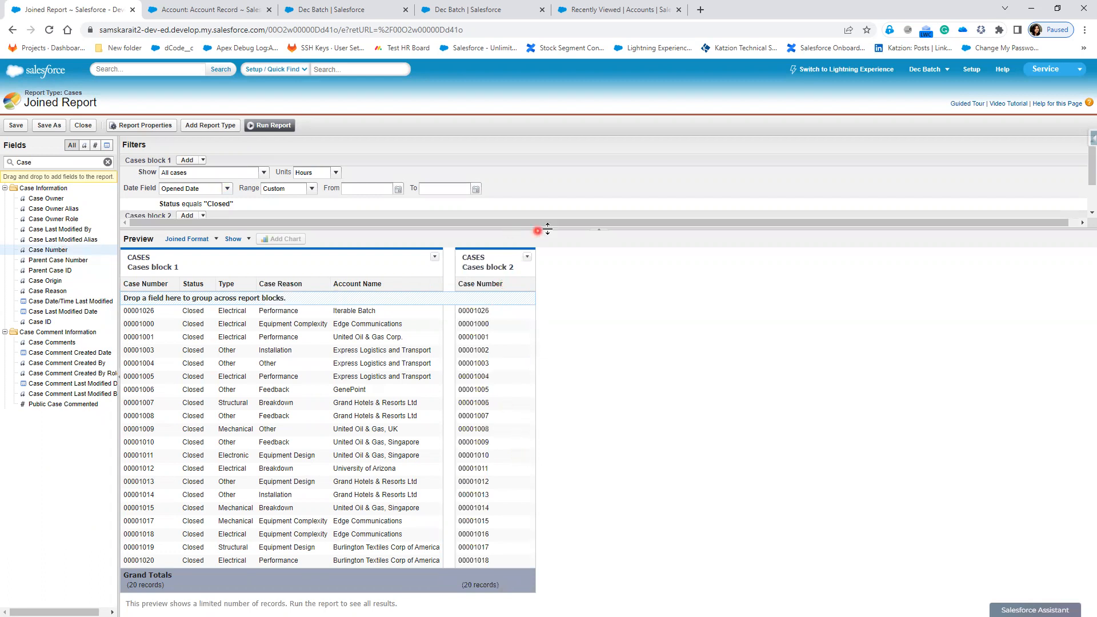
left_click_drag(569, 229, 574, 265)
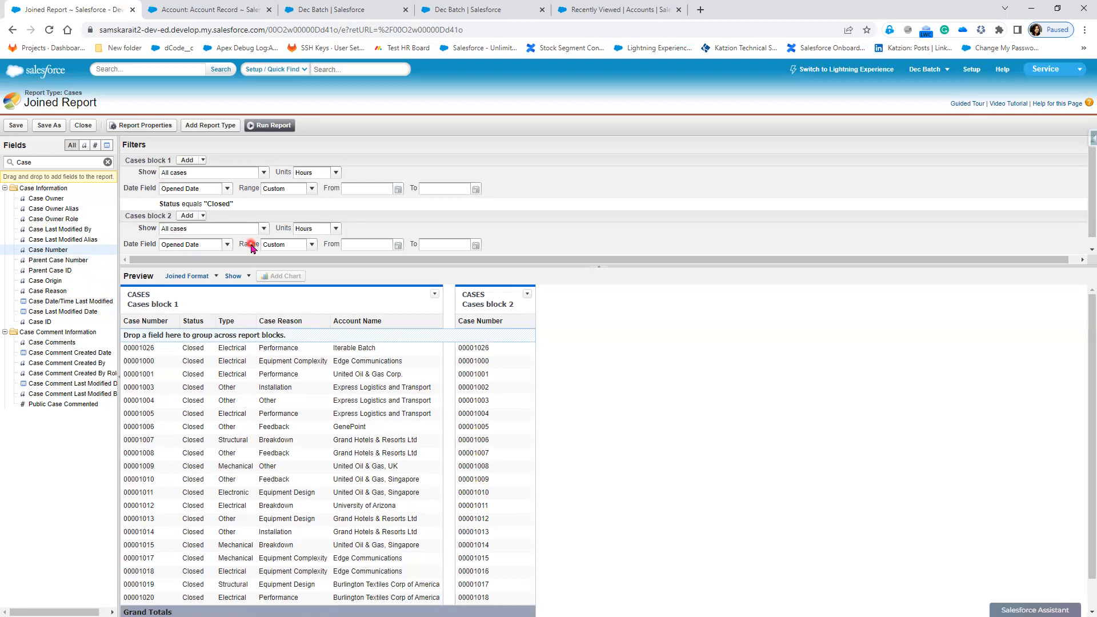
scroll(252, 247, "down", 1)
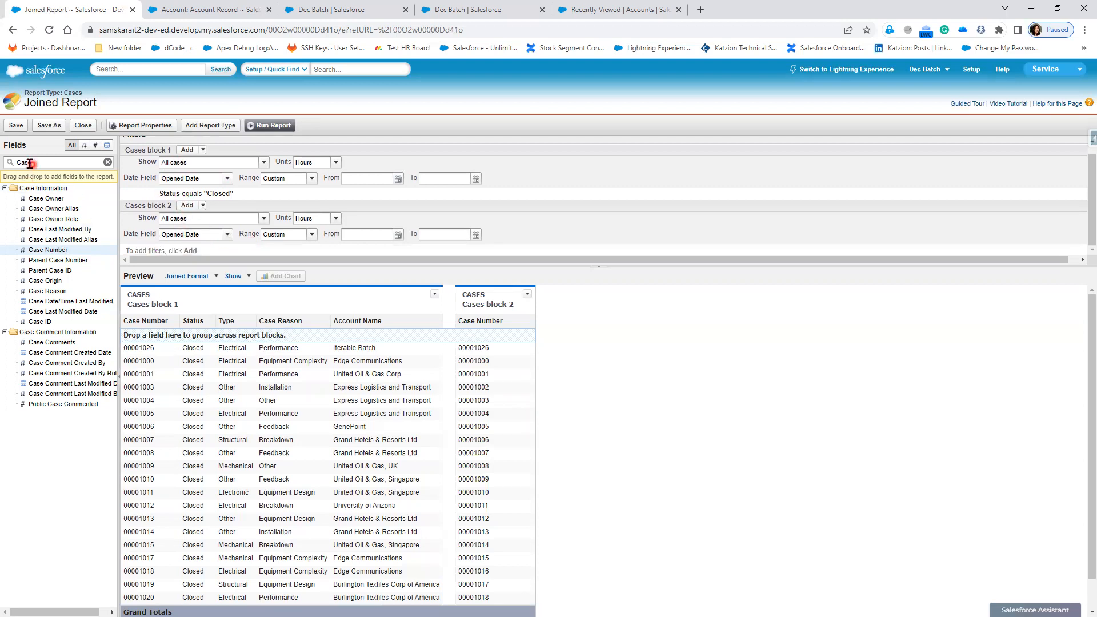
Add the Status, Case Origin and Type fields as columns to Cases block 2 after Case Number
type("Statu")
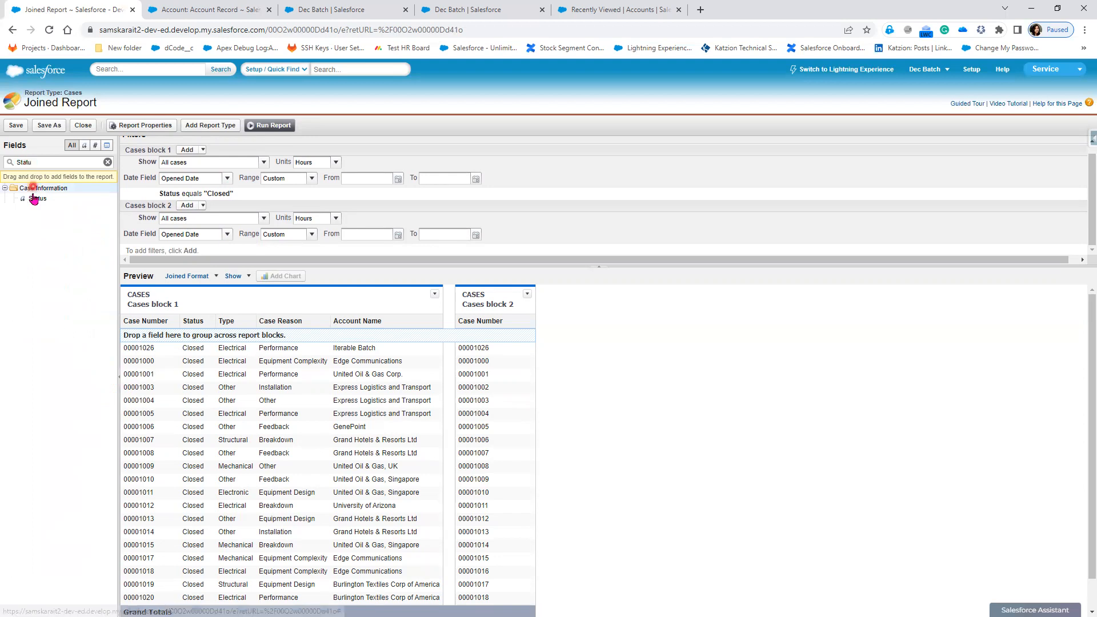
left_click_drag(35, 198, 512, 322)
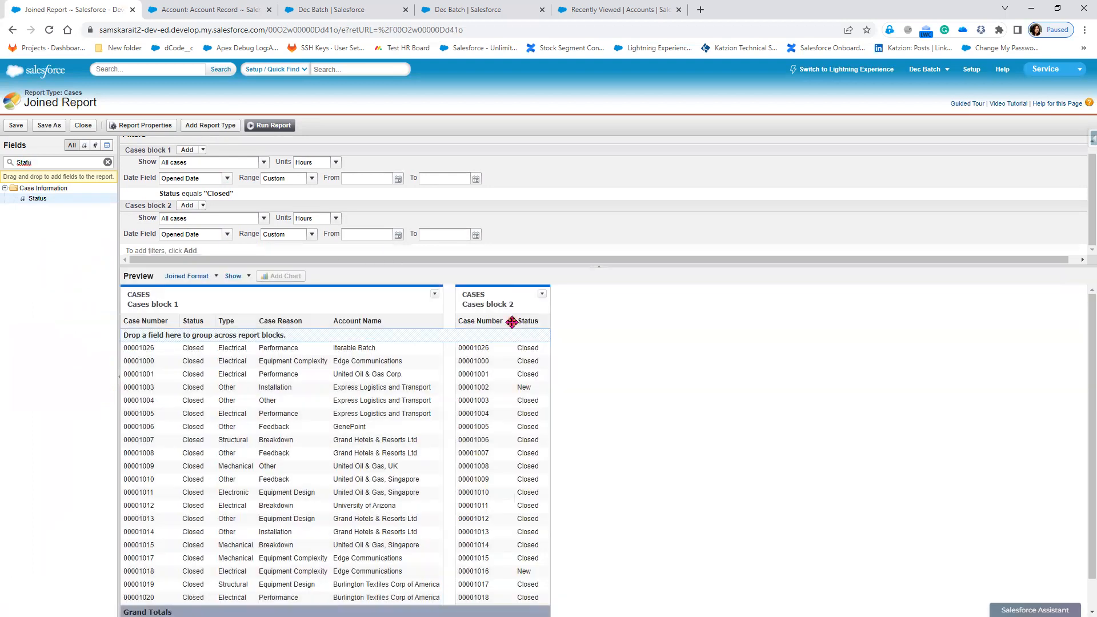
double_click(25, 161)
type("Case")
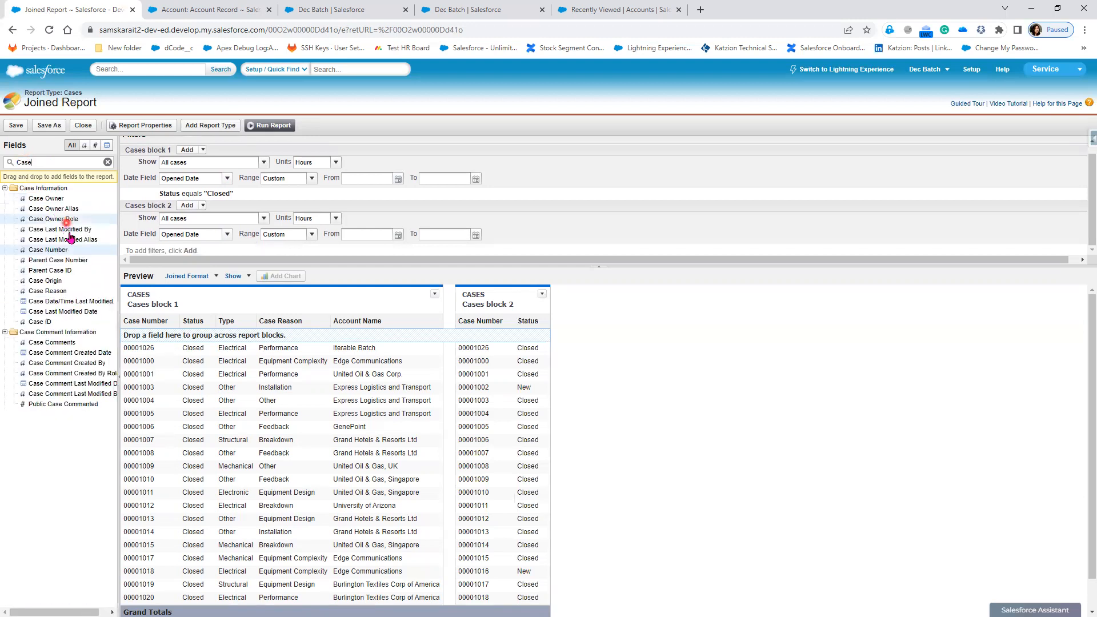
left_click_drag(46, 281, 532, 321)
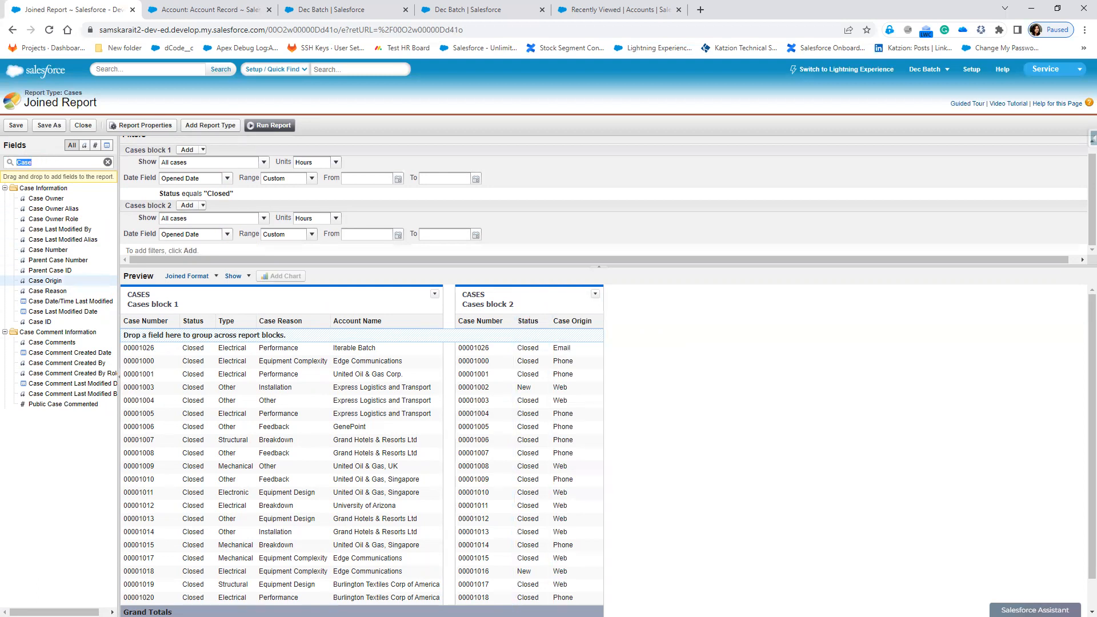
type("Ty")
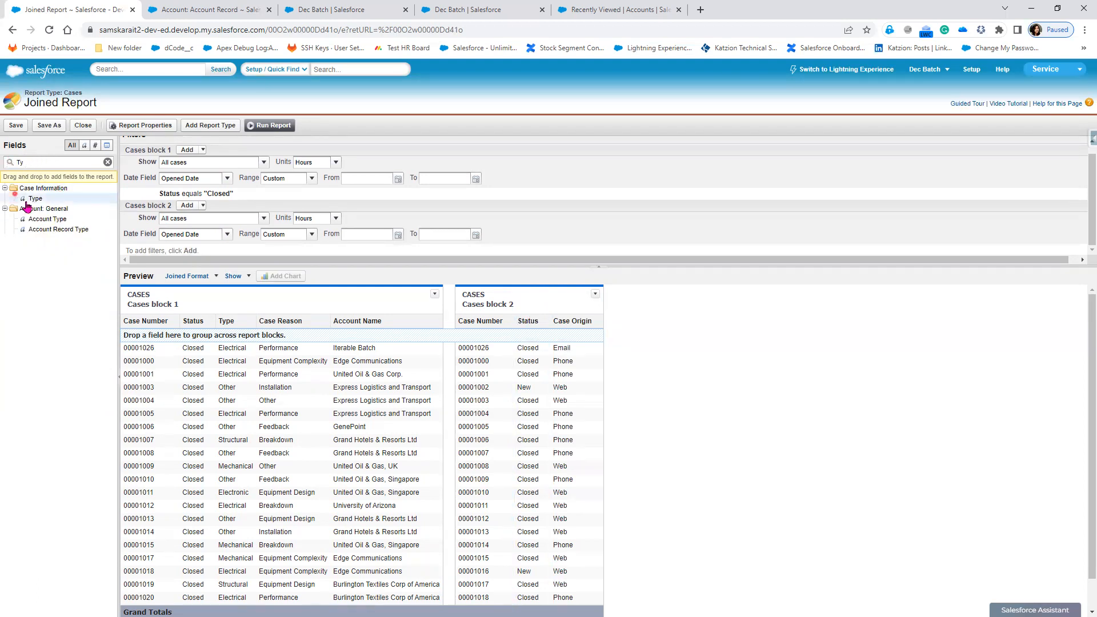
left_click_drag(34, 201, 592, 323)
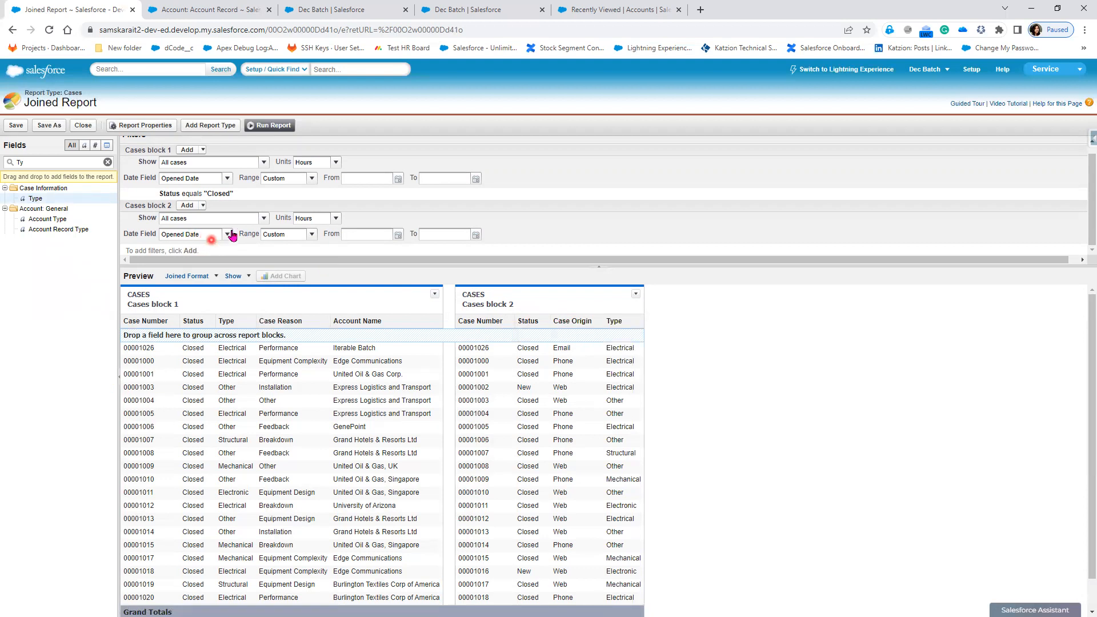
Filter Cases block 2 to records whose Status equals New
scroll(248, 221, "up", 1)
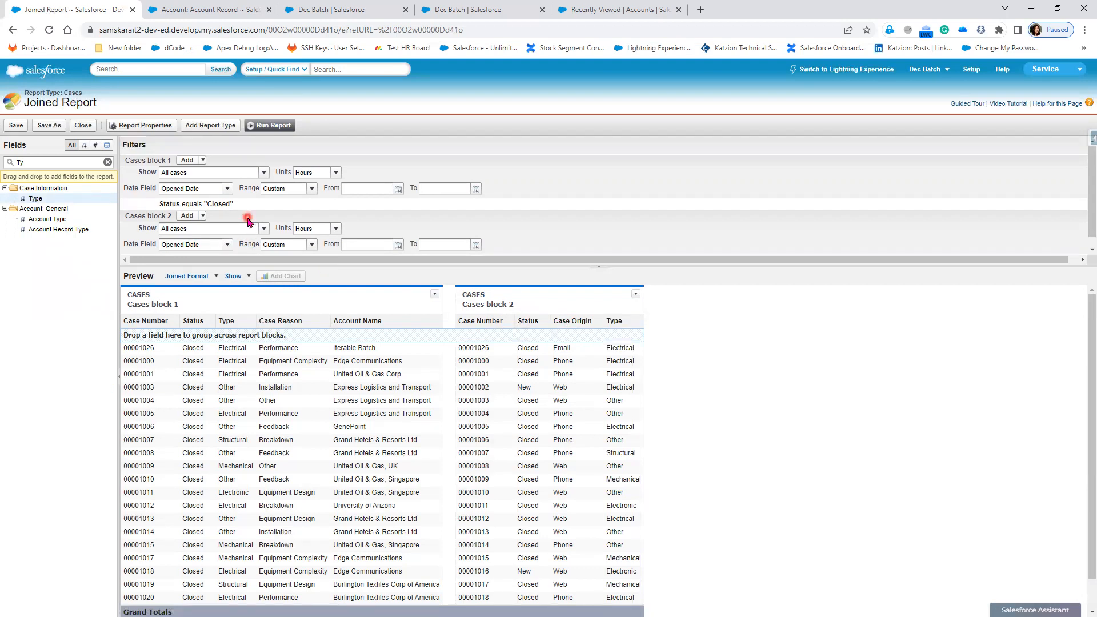
scroll(248, 220, "down", 1)
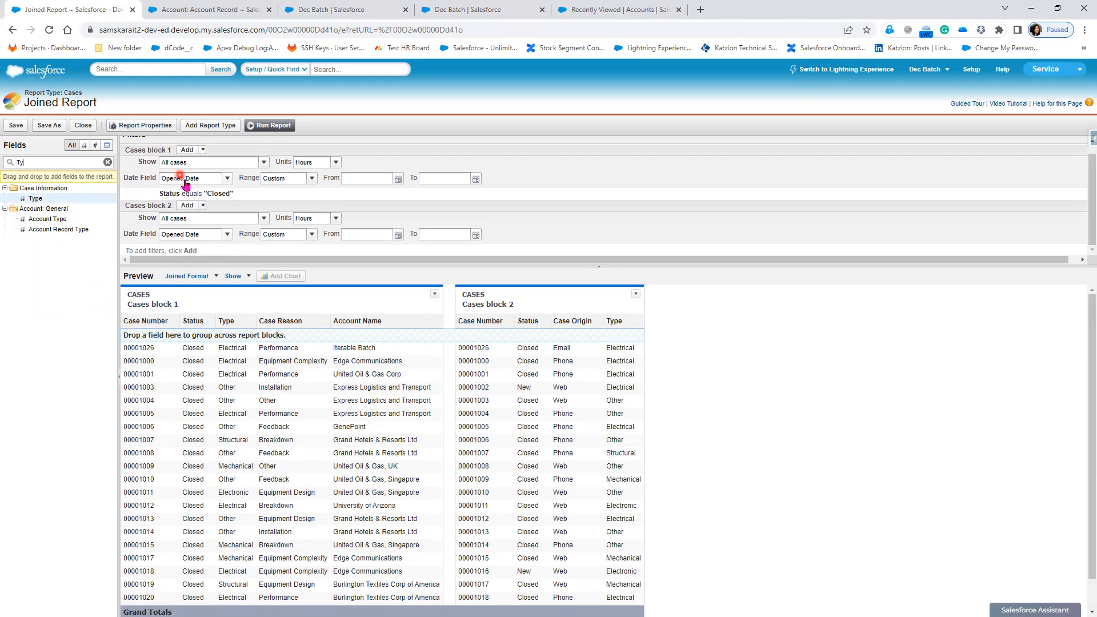
left_click(184, 207)
left_click(249, 251)
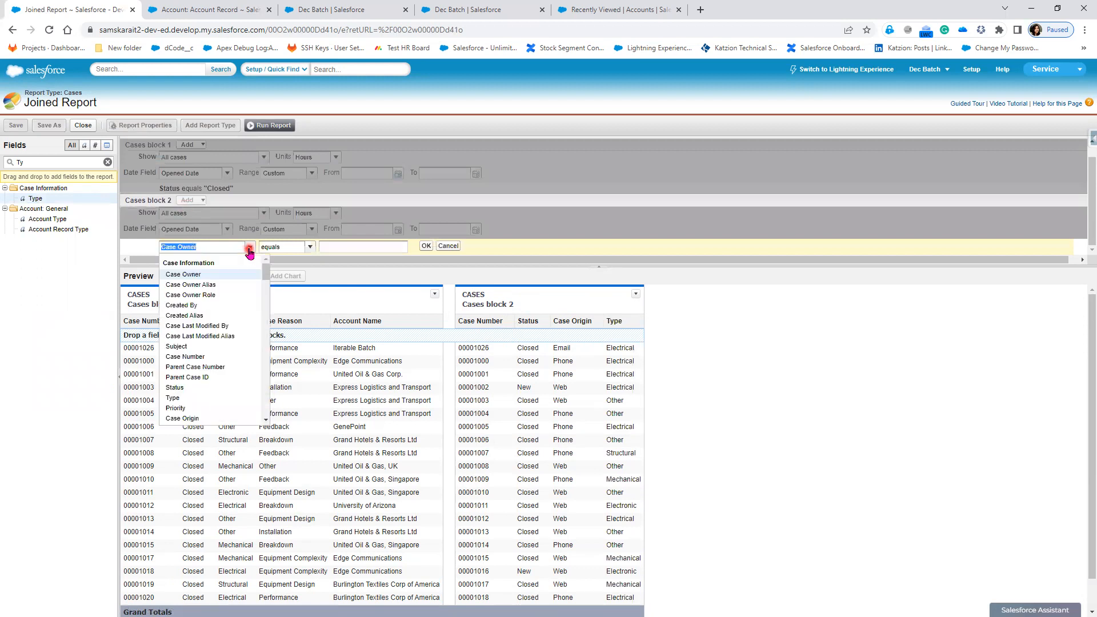
left_click(207, 387)
left_click(410, 246)
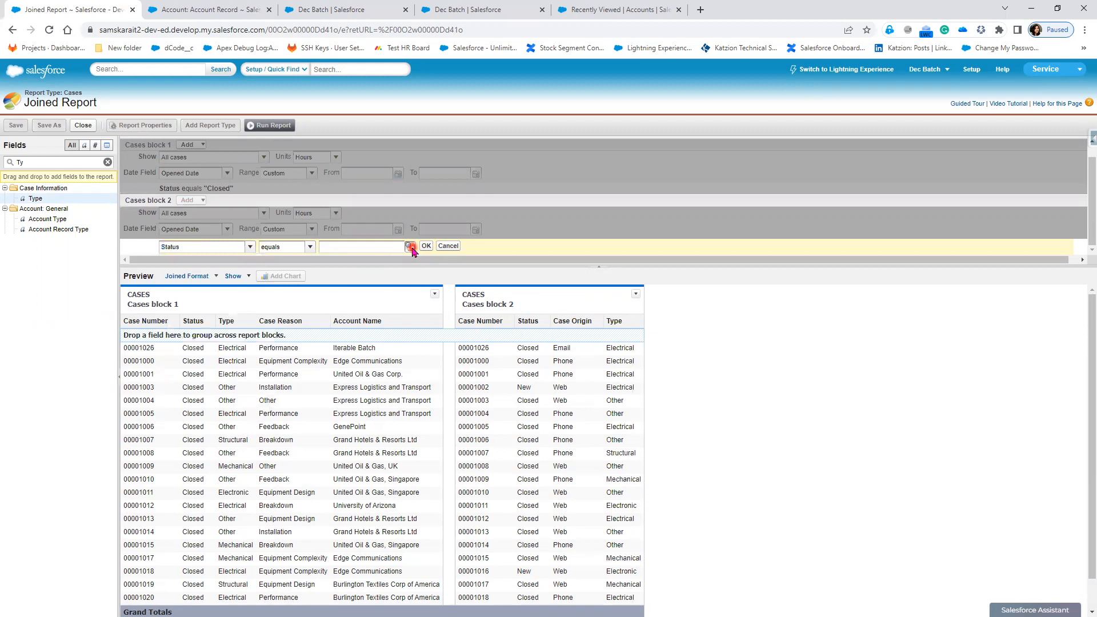
left_click(233, 365)
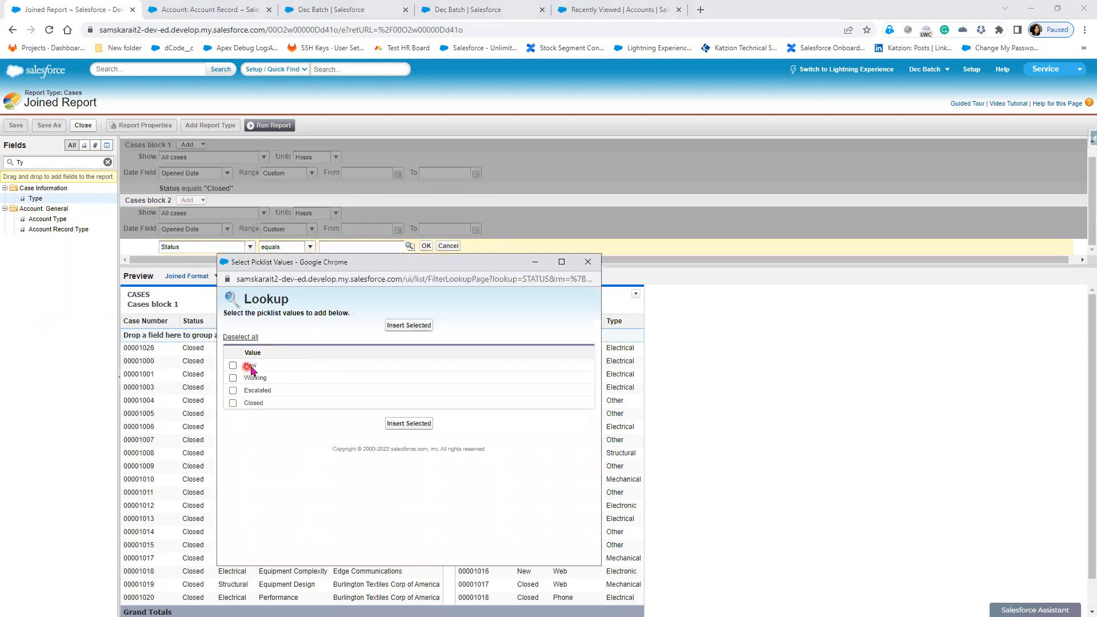
left_click(408, 326)
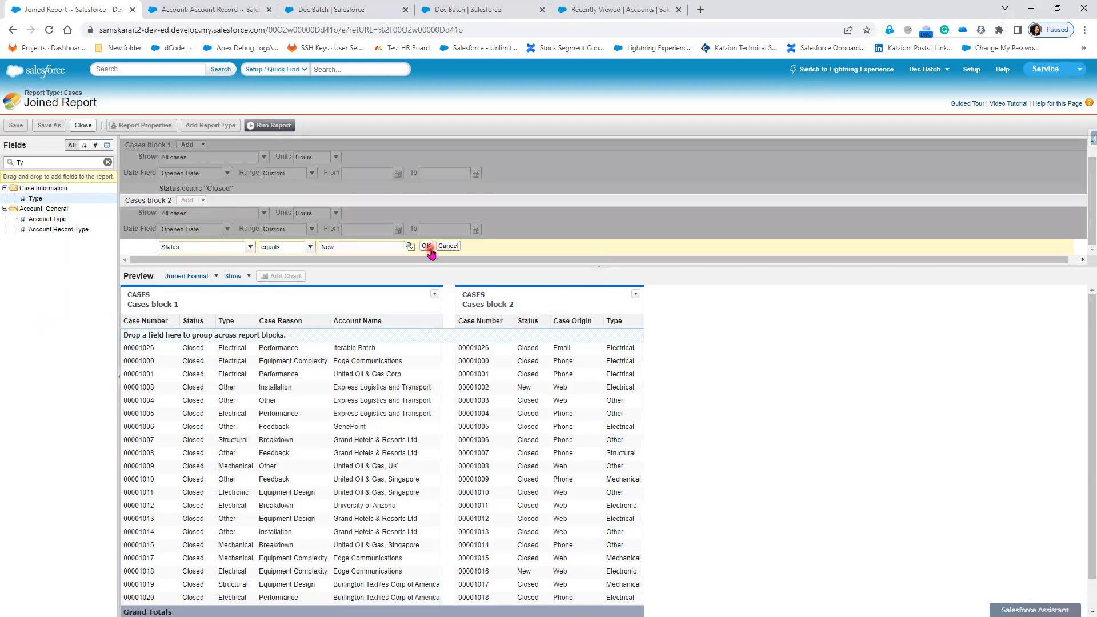
left_click(427, 246)
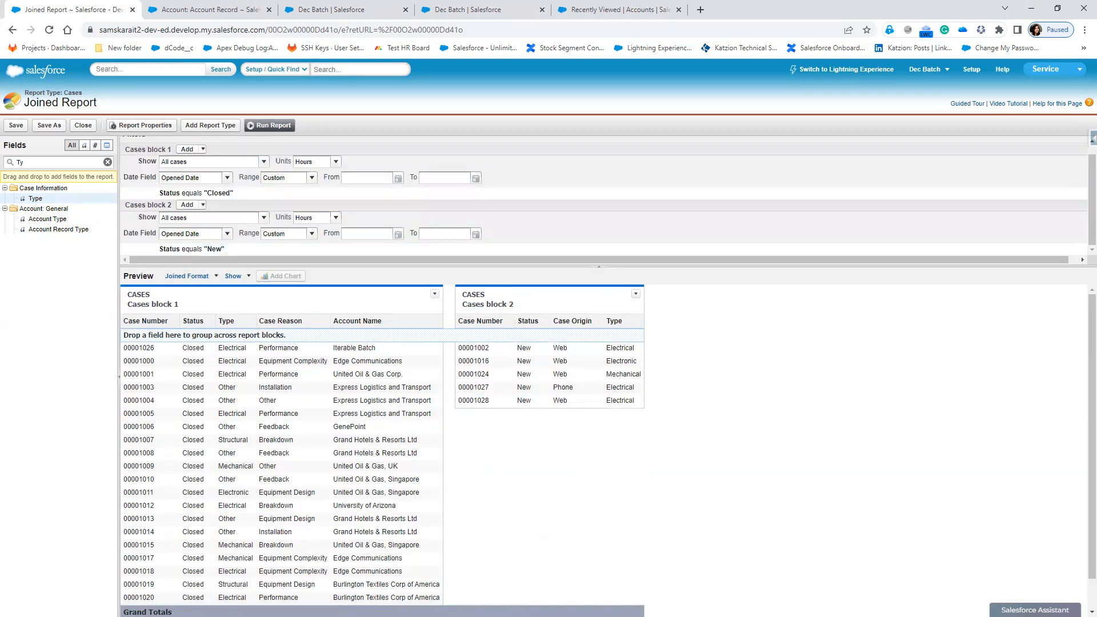
mouse_move(124, 139)
left_mouse_down()
mouse_move(248, 201)
mouse_move(497, 195)
left_mouse_up()
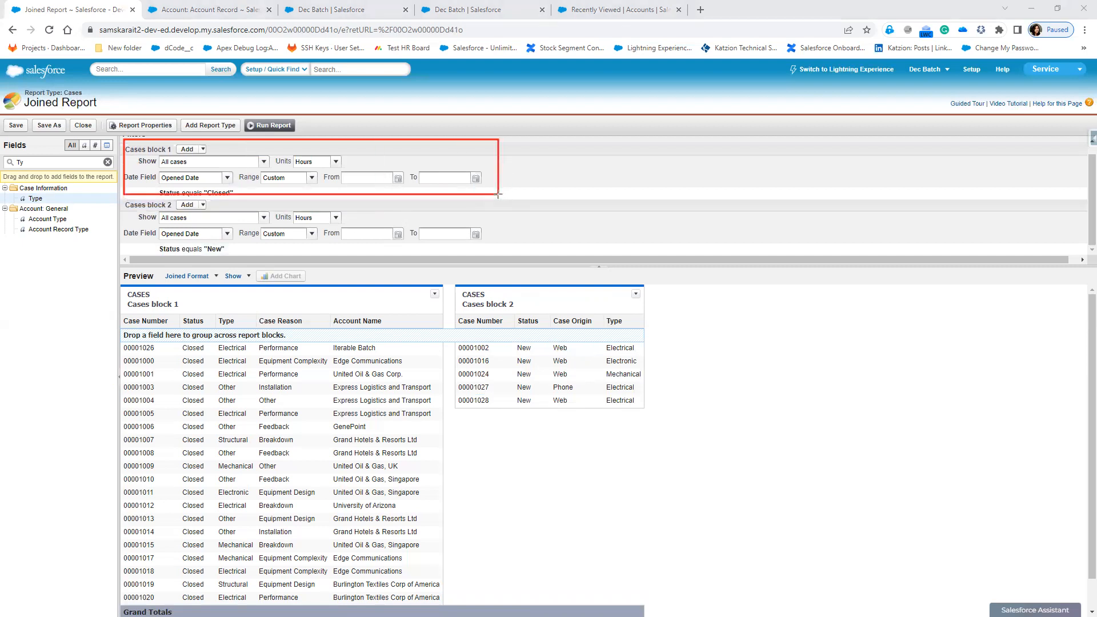
mouse_move(121, 198)
left_mouse_down()
mouse_move(154, 221)
mouse_move(346, 259)
mouse_move(512, 263)
left_mouse_up()
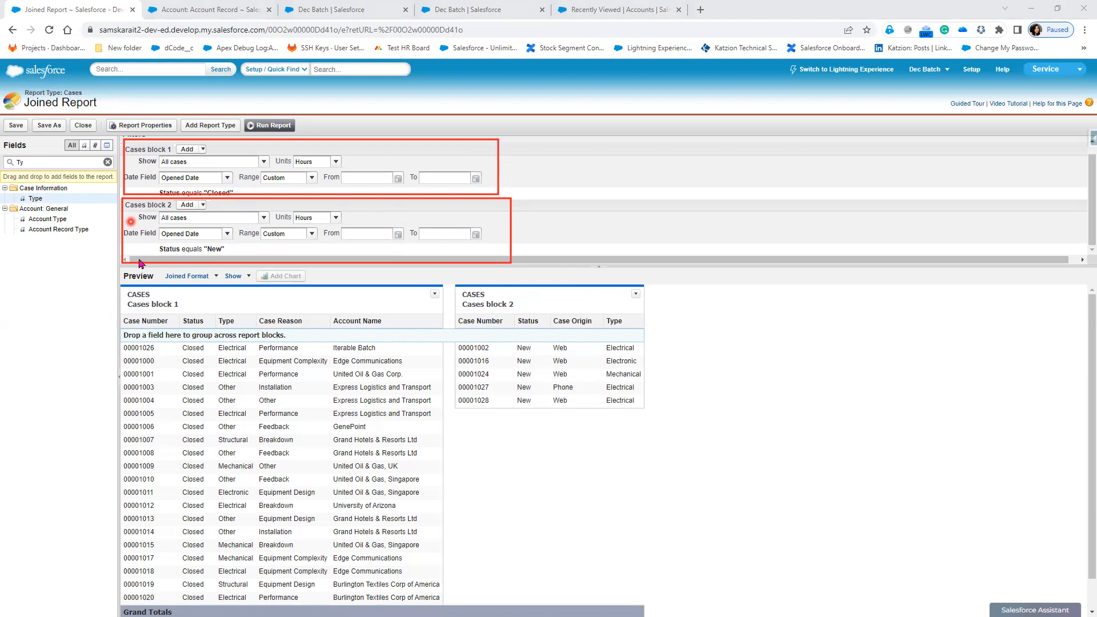
Rename Cases block 1 as Closed Cases
double_click(154, 304)
left_click_drag(181, 307, 119, 307)
type("Closed C")
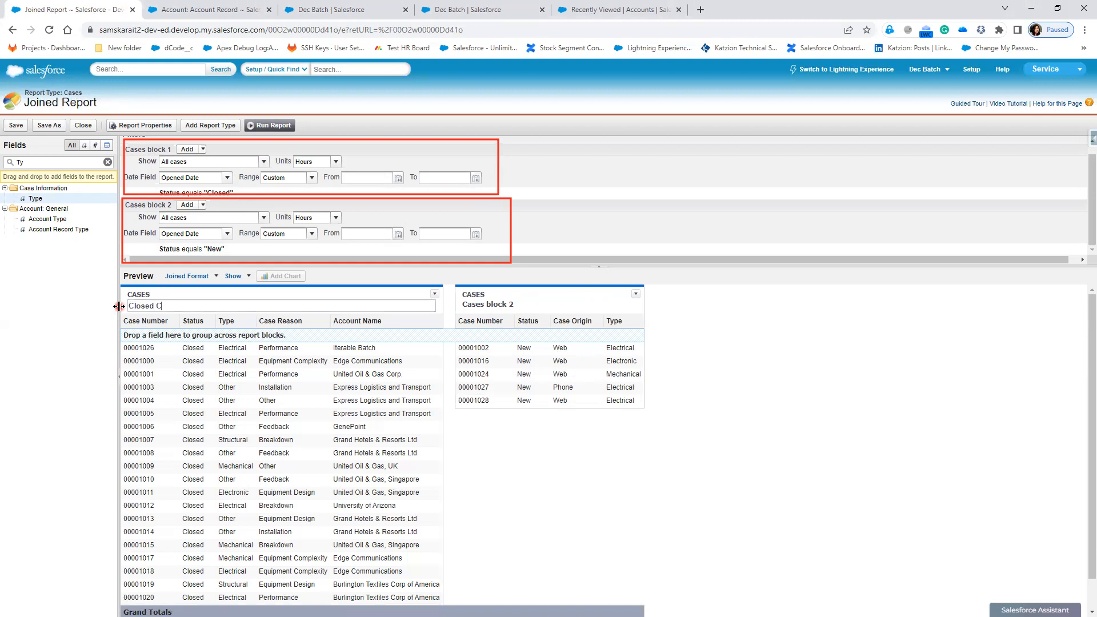
type("ases")
Rename Cases block 2 as New Cases
left_click(497, 304)
double_click(498, 305)
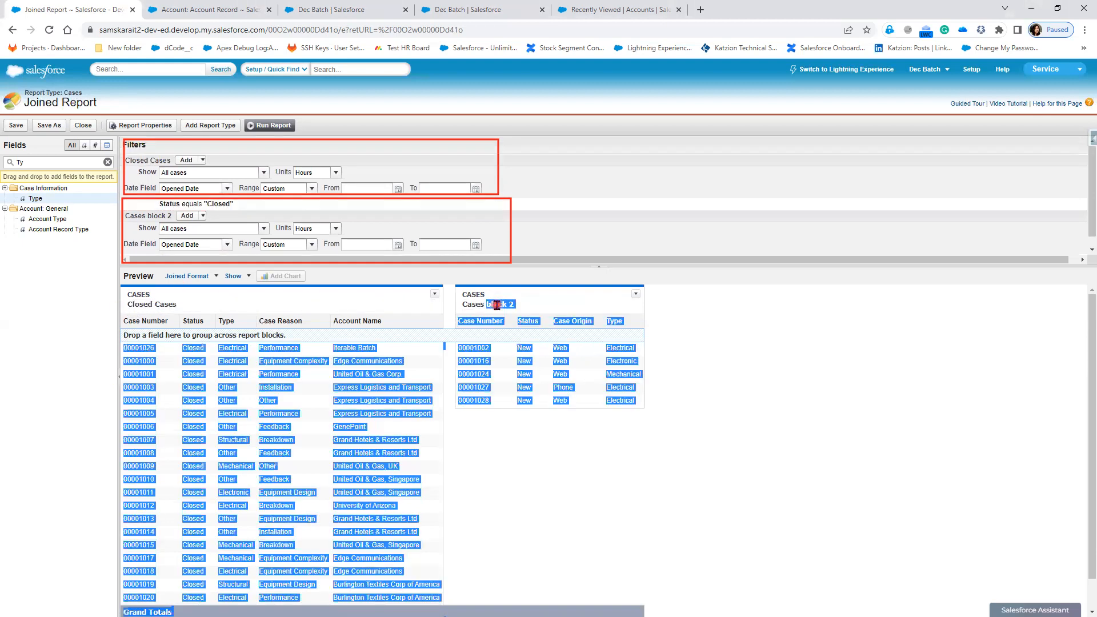
double_click(497, 305)
left_click(518, 308)
key("ctrl+a")
type("N")
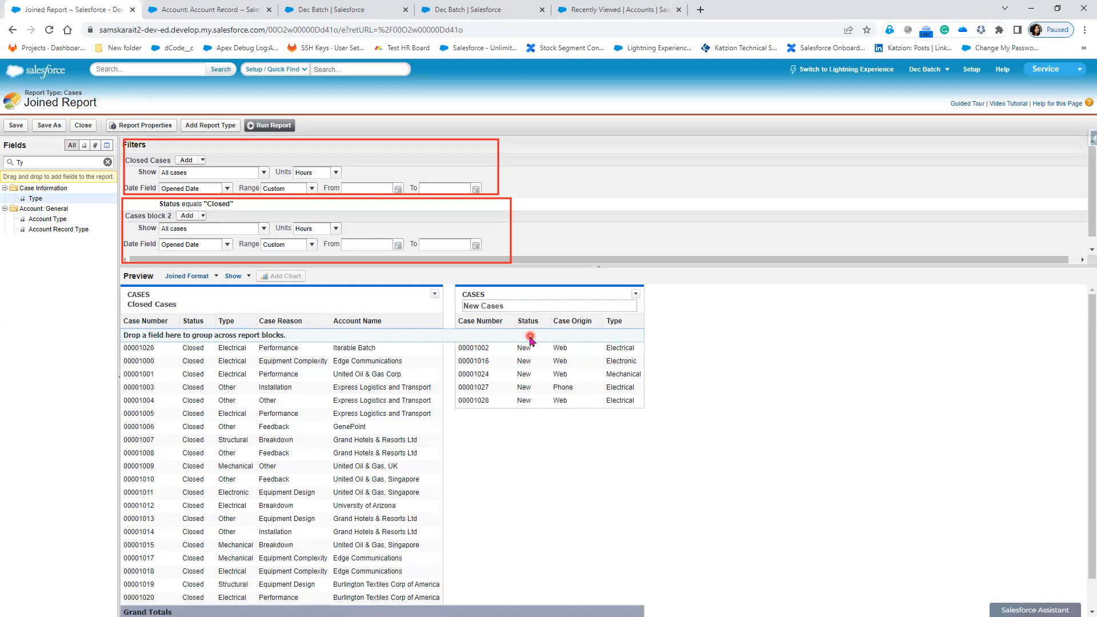
left_click(563, 464)
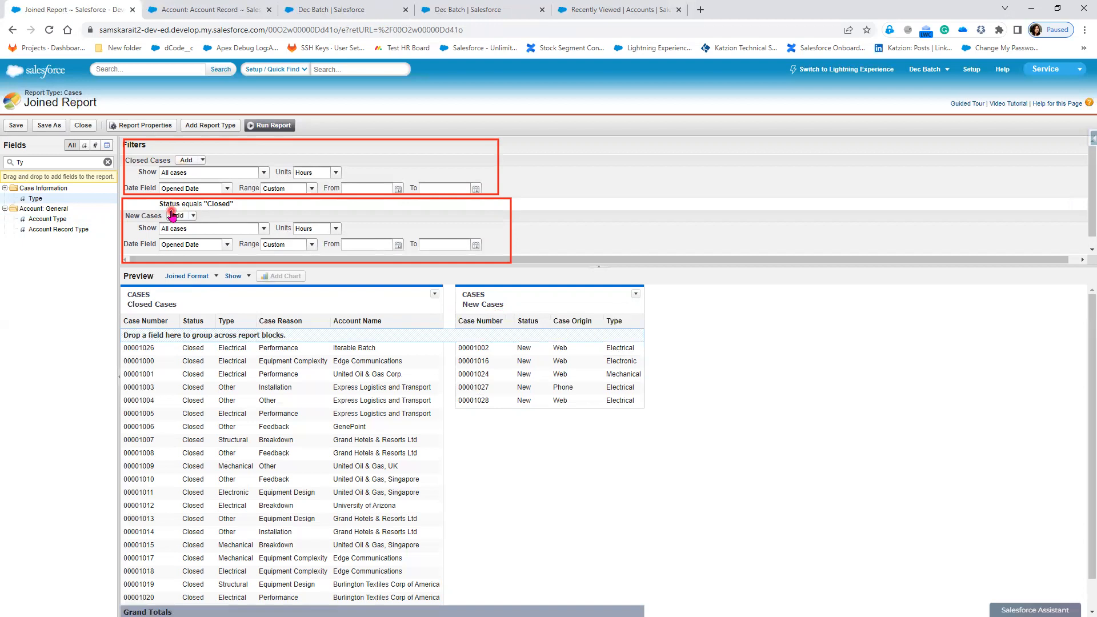
Run the joined report and save it
left_click(273, 125)
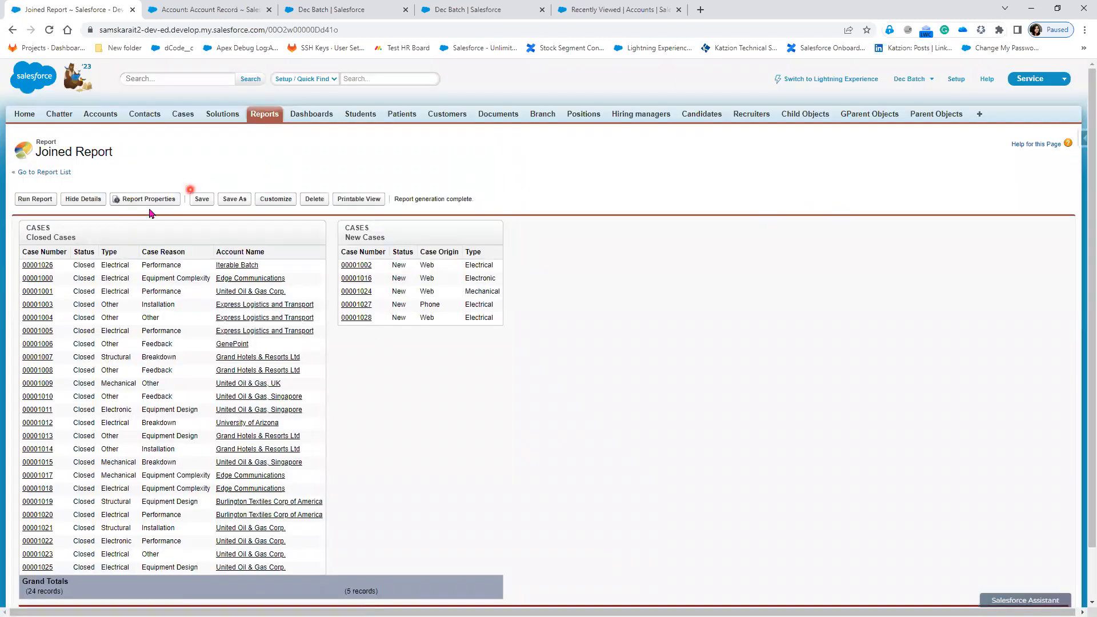
left_click(201, 200)
Open closed cases 00001010, 00001009, 00001008 and 00001007 from the Closed Cases block in separate browser tabs
right_click(51, 397)
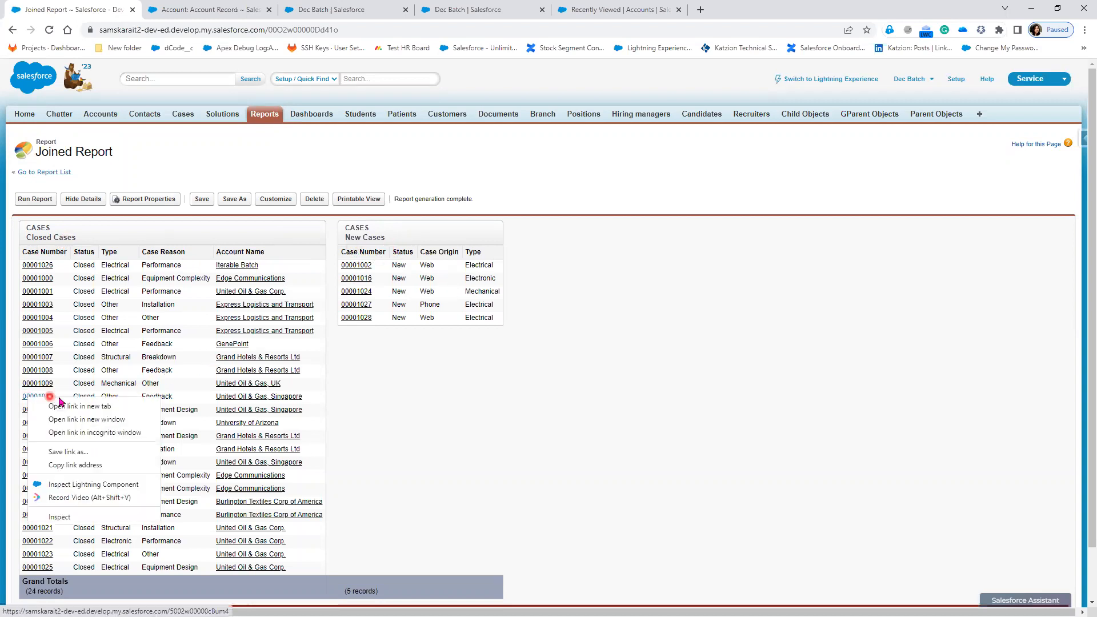
left_click(64, 406)
right_click(39, 383)
left_click(63, 390)
right_click(38, 370)
left_click(69, 380)
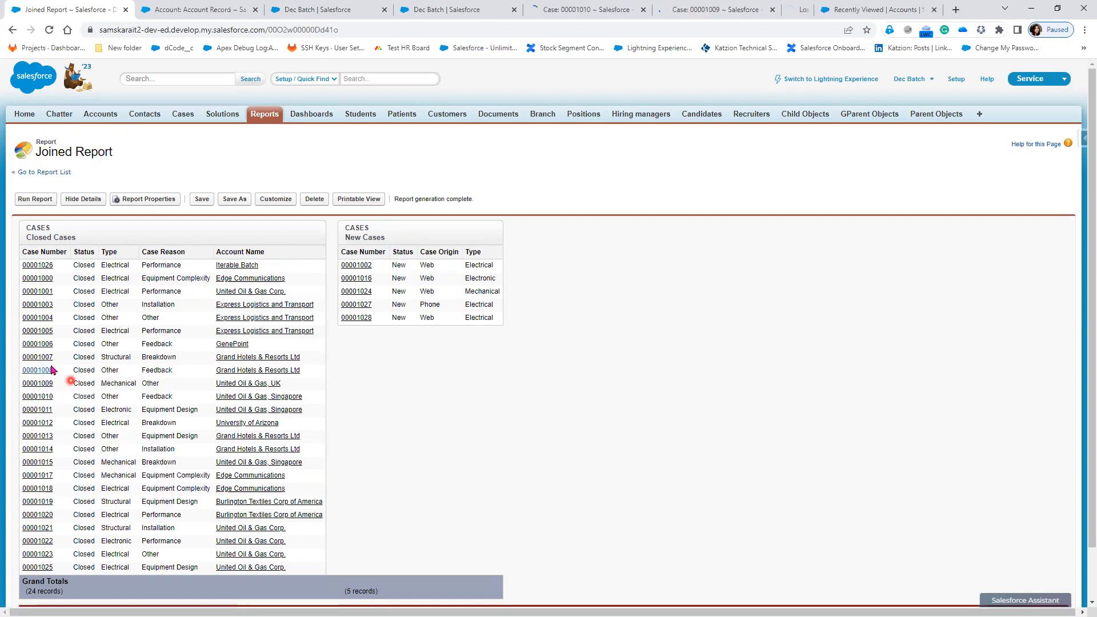
right_click(49, 357)
left_click(66, 364)
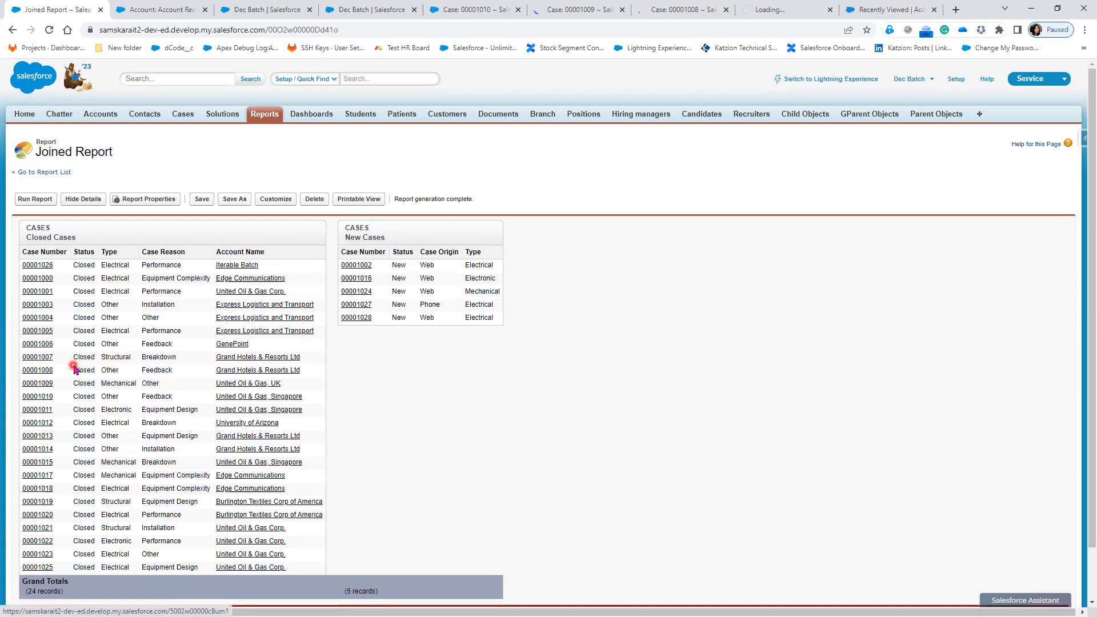
Set the Status of case 00001009 to Working and save the record
left_click(575, 10)
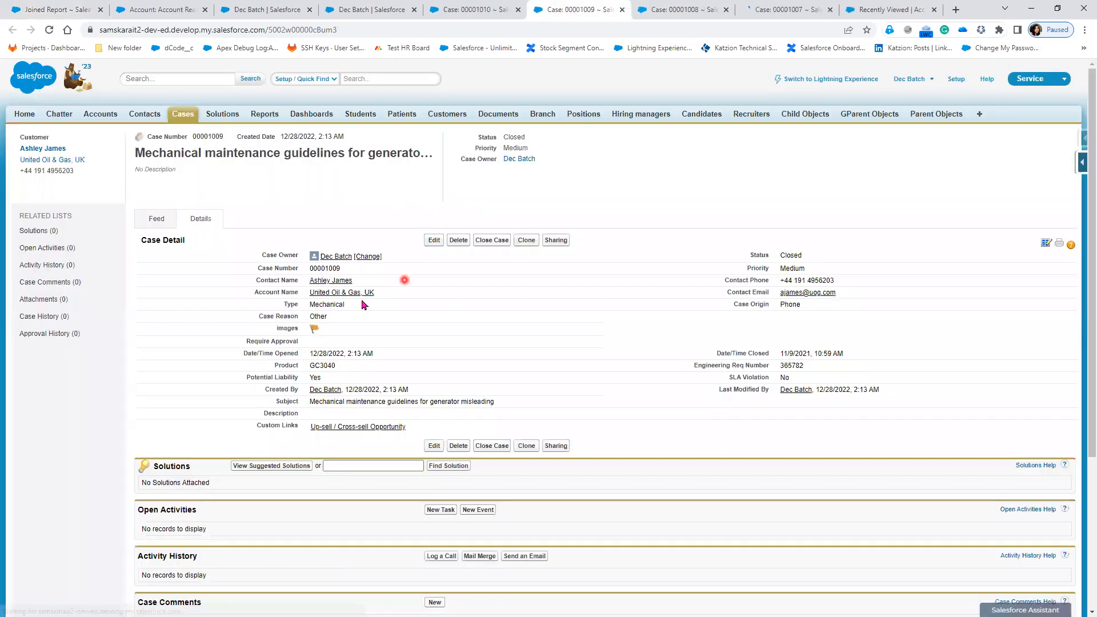
double_click(830, 258)
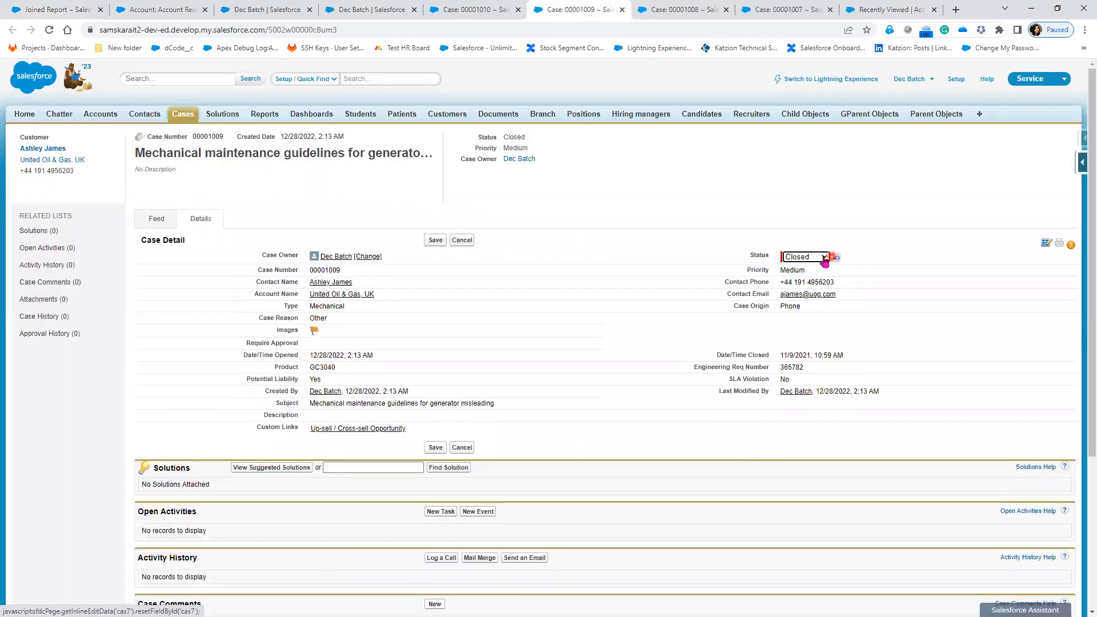
left_click(826, 257)
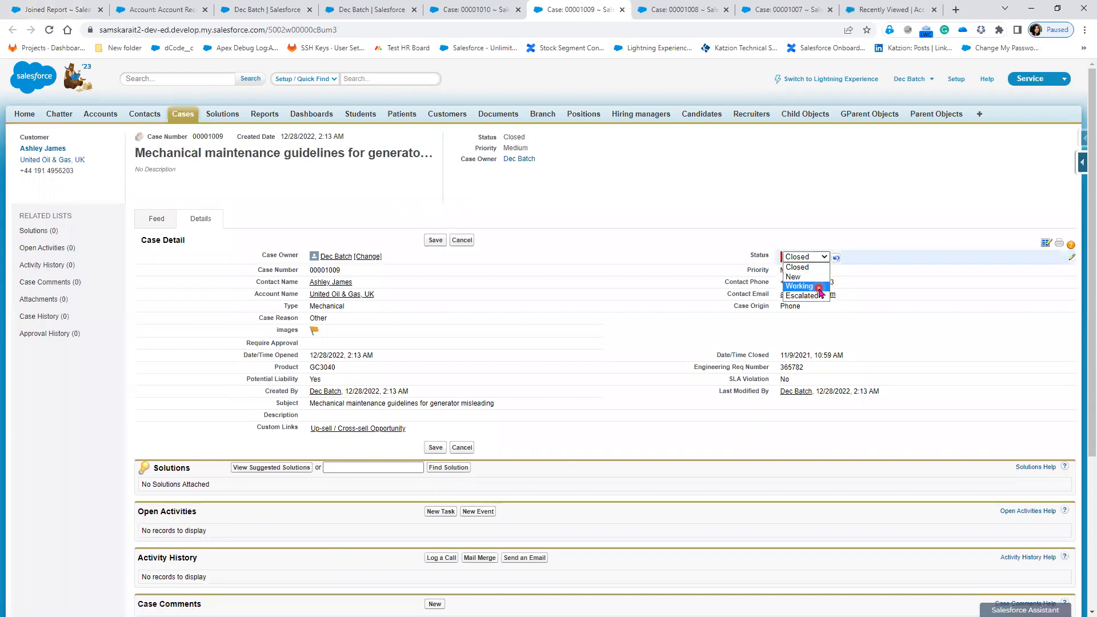
left_click(819, 287)
left_click(436, 240)
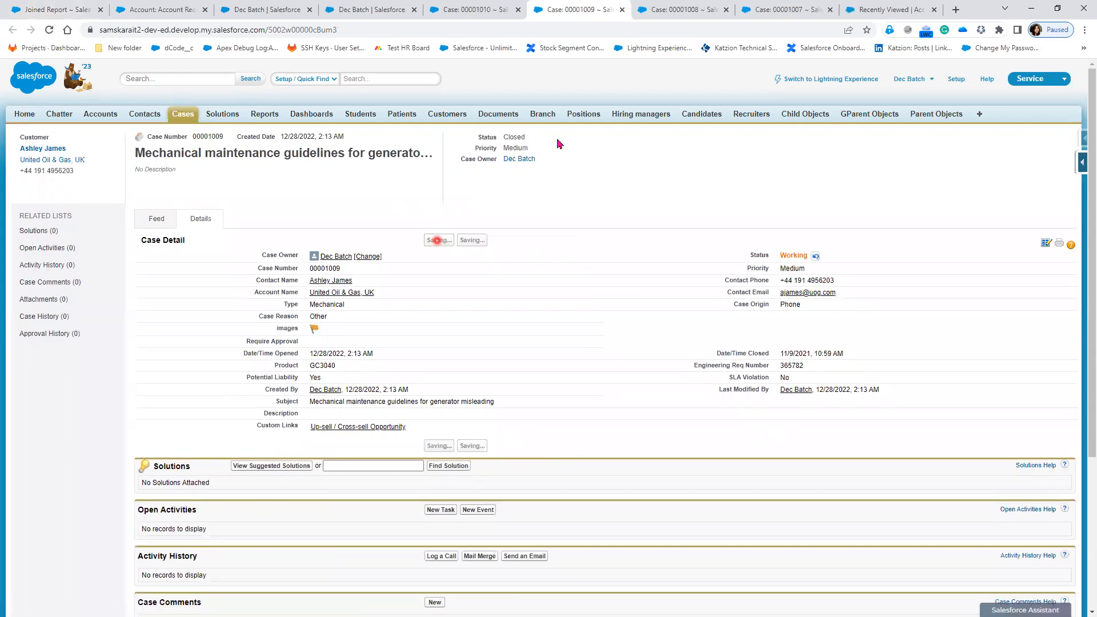
Set the Status of case 00001008 to Working and save the record
left_click(674, 9)
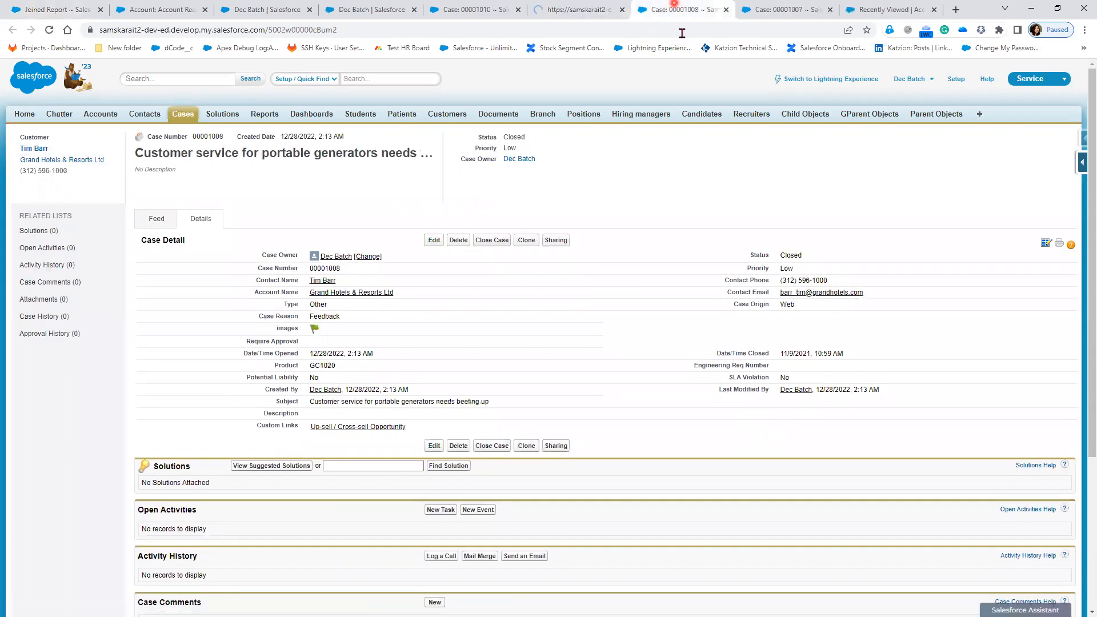
double_click(823, 258)
left_click(815, 286)
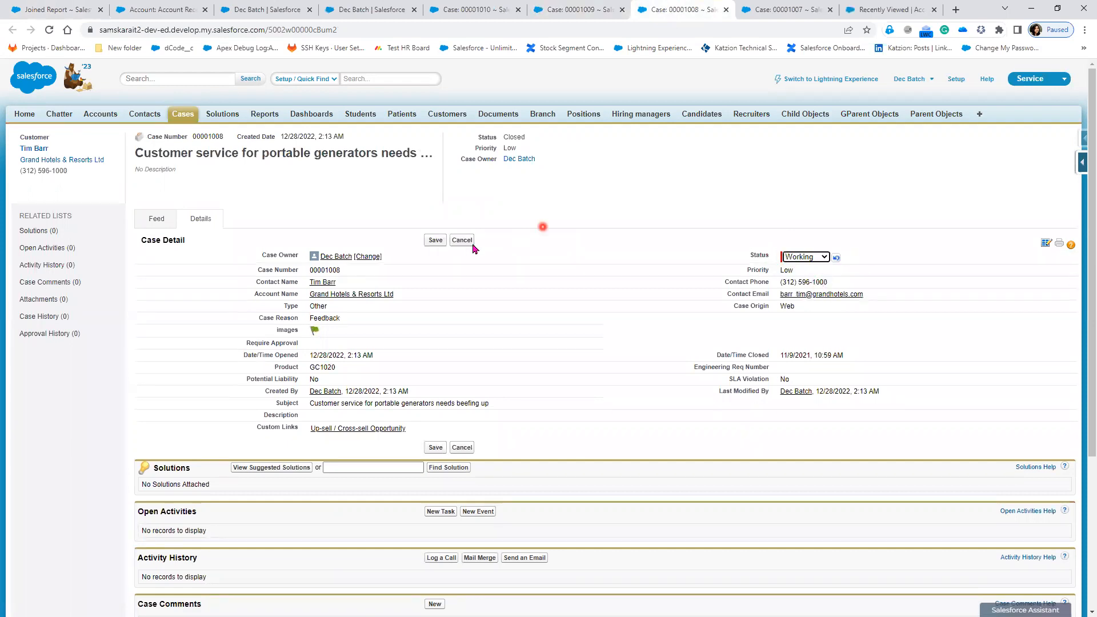
left_click(436, 240)
Close the browser tabs of the updated cases 00001009 and 00001008
left_click(571, 10)
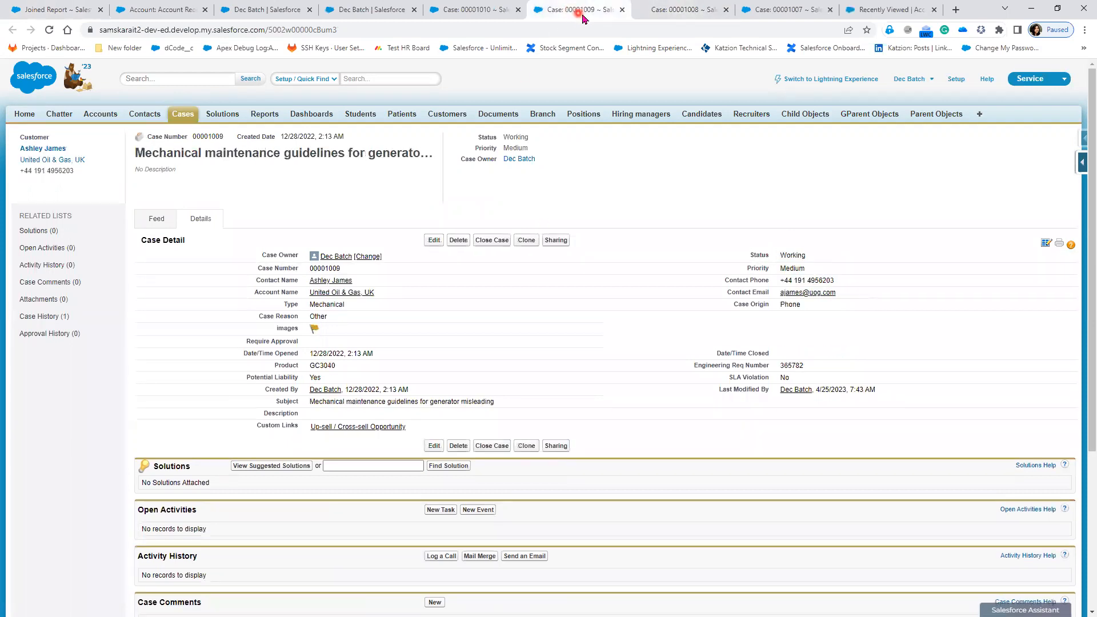
left_click(623, 11)
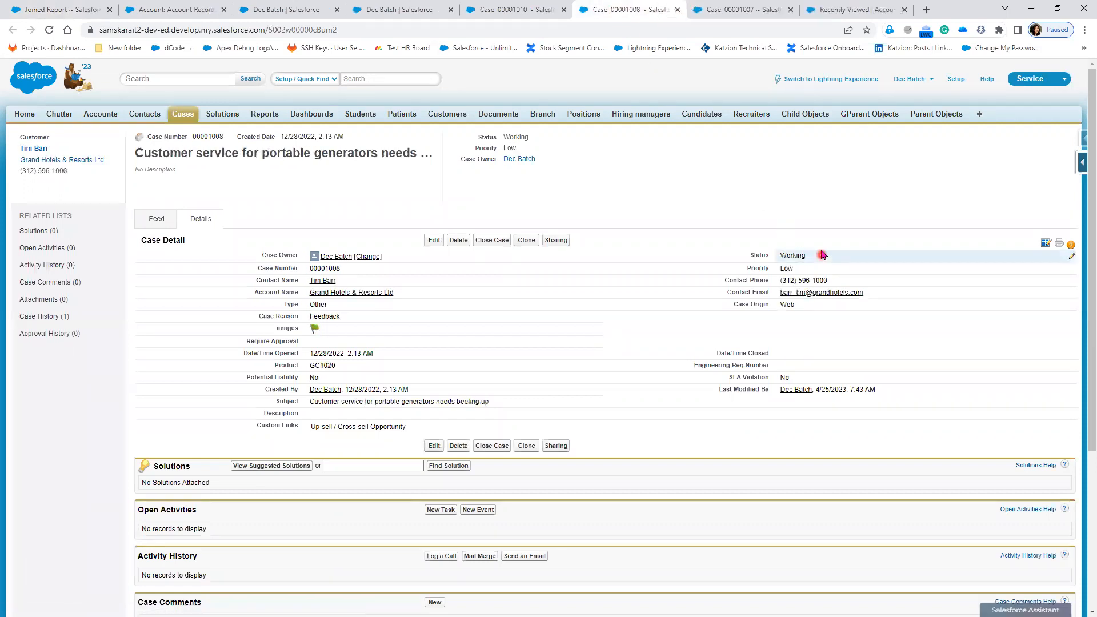
left_click(698, 10)
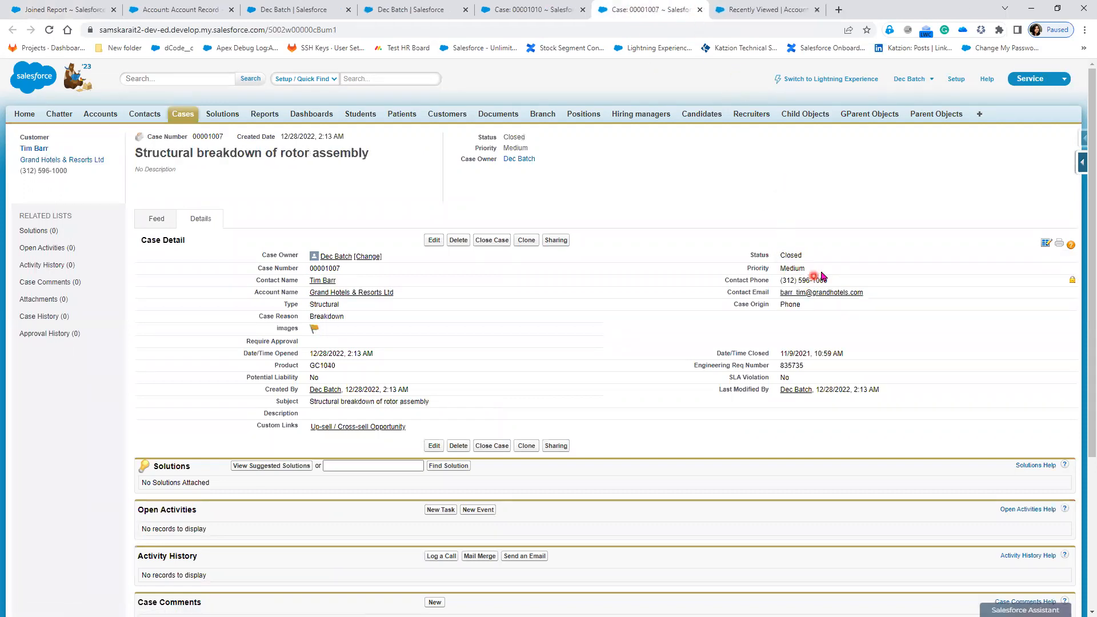
Set the Status of case 00001007 to Working, save the record and close its browser tab
double_click(817, 256)
left_click(816, 255)
left_click(828, 283)
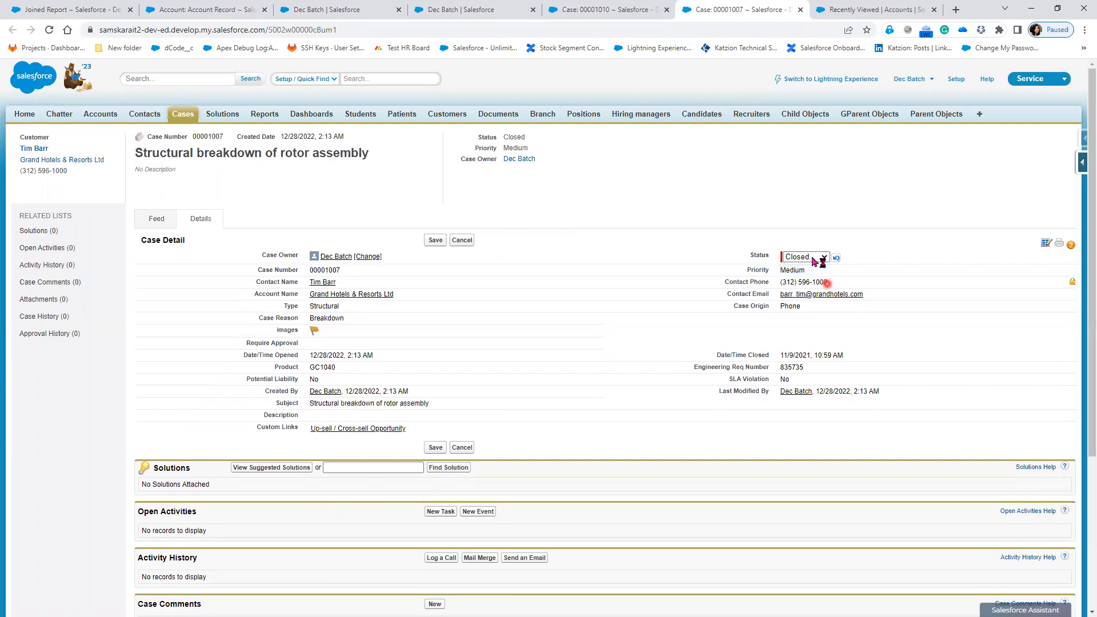
left_click(812, 258)
left_click(816, 255)
left_click(823, 284)
left_click(445, 245)
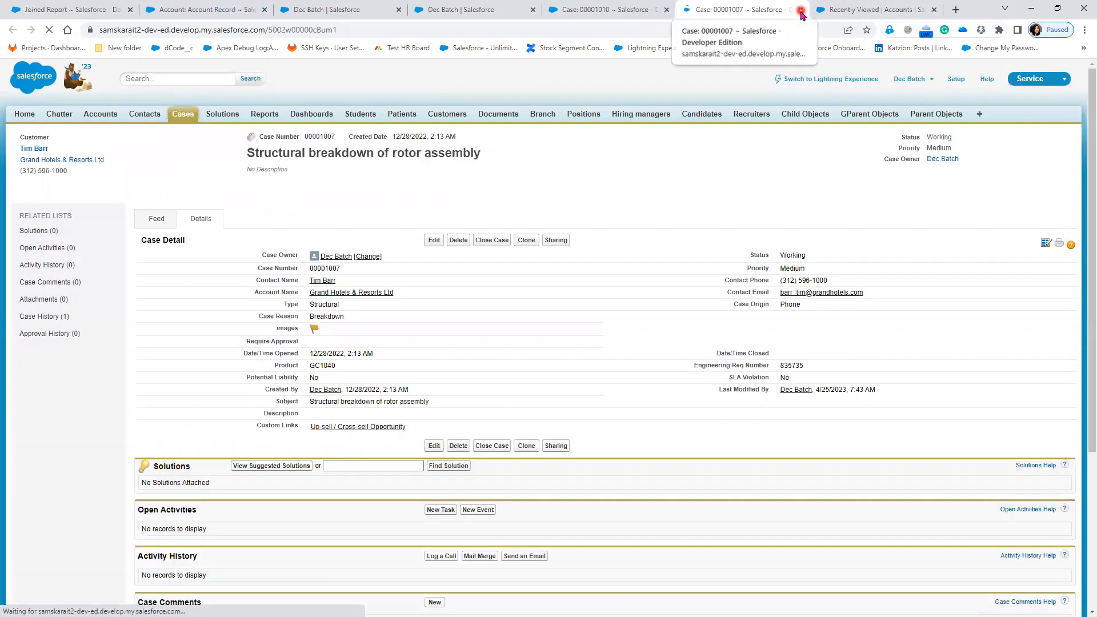
left_click(800, 10)
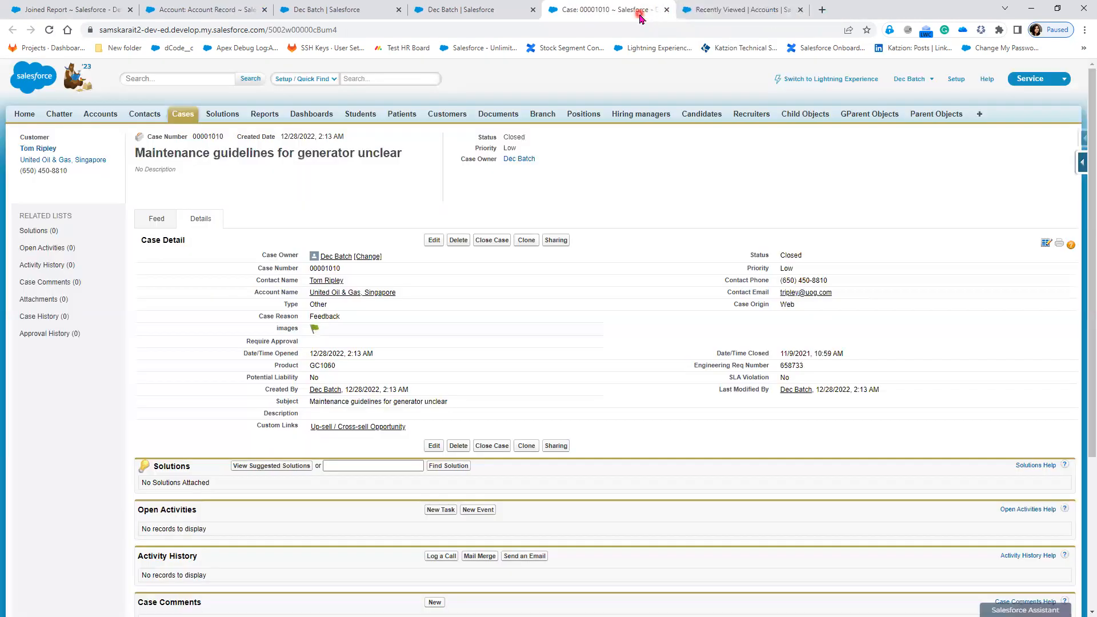
Close the browser tab of case 00001010 and reload the Joined Report to refresh its case blocks
left_click(667, 9)
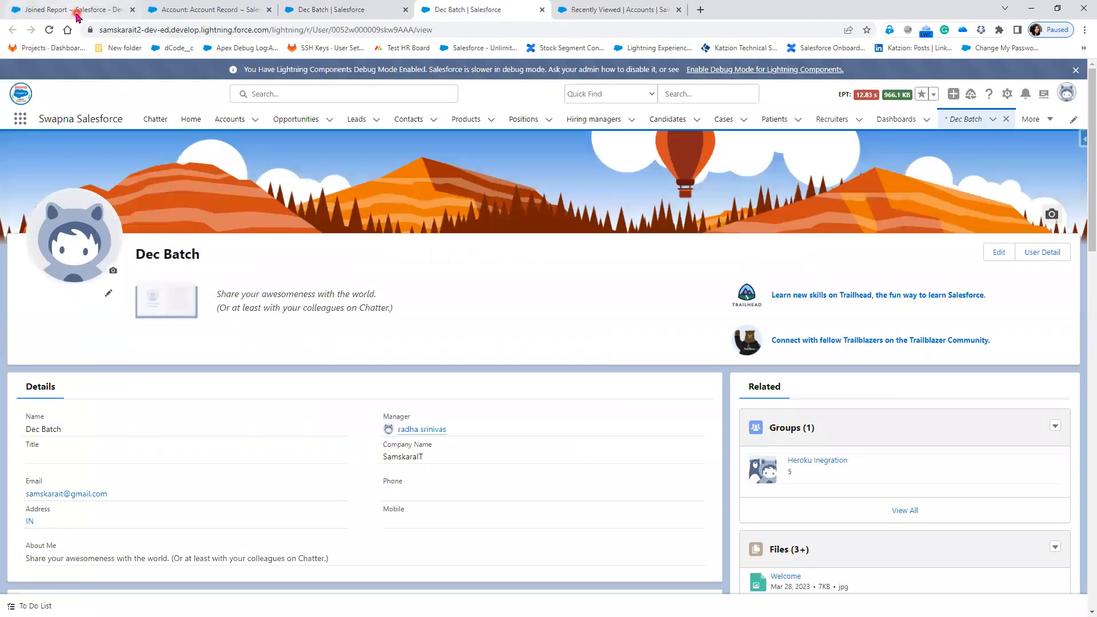
left_click(76, 15)
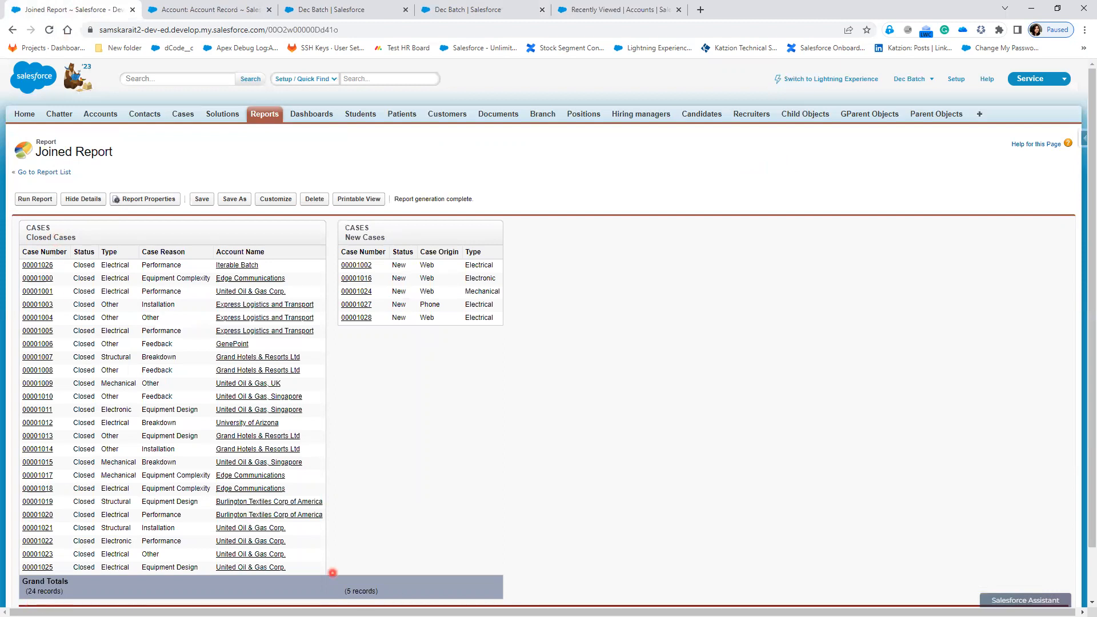
left_click(49, 30)
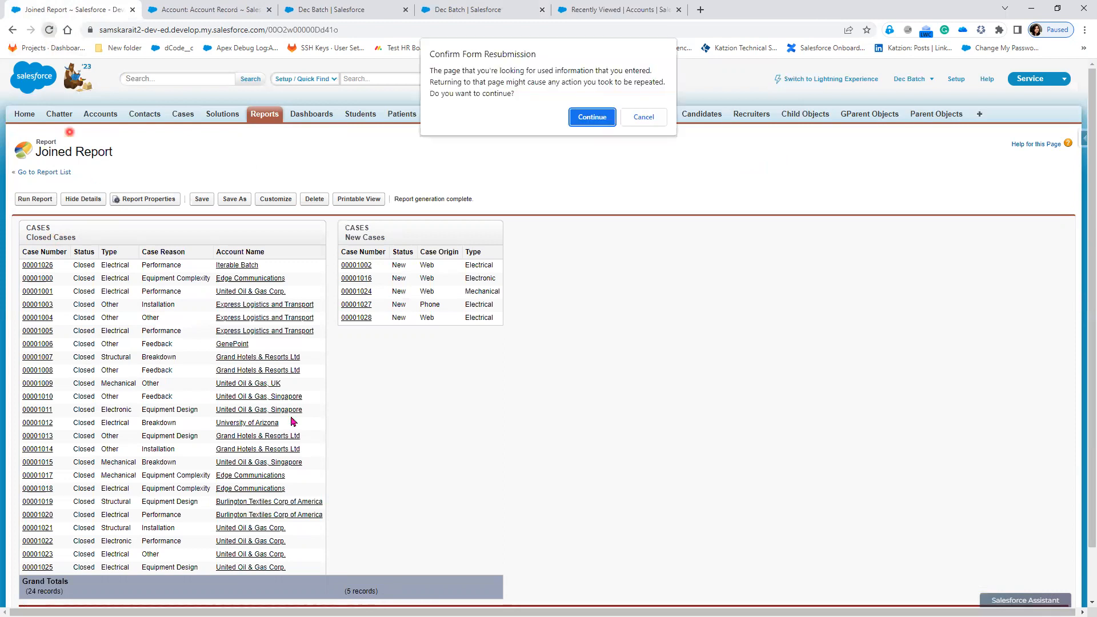
left_click(586, 119)
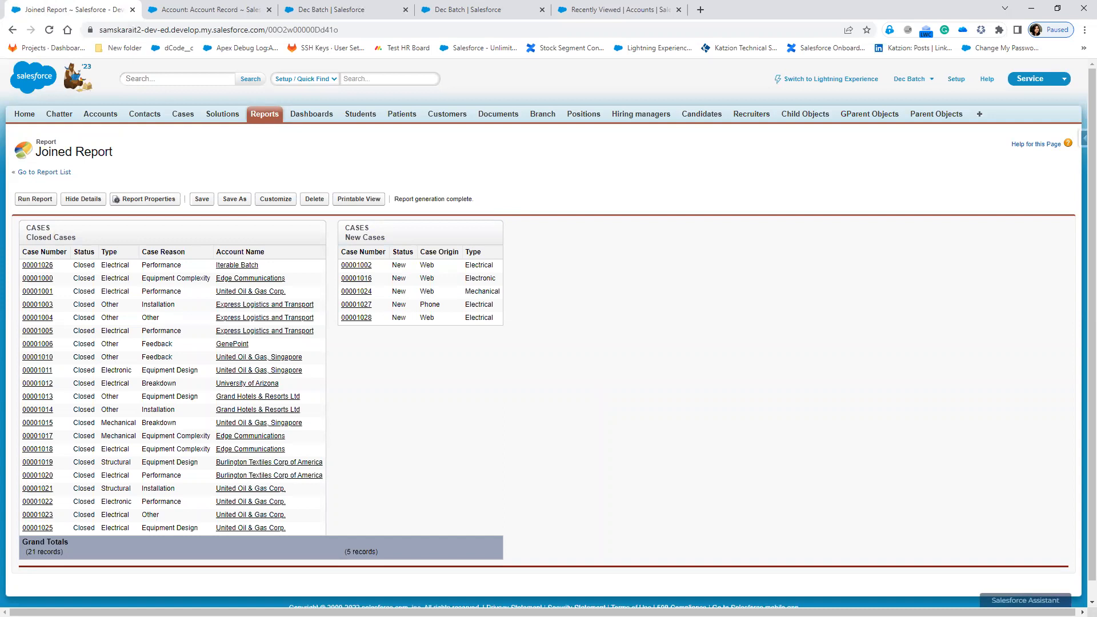
mouse_move(523, 223)
left_mouse_down()
mouse_move(579, 273)
mouse_move(732, 321)
left_mouse_up()
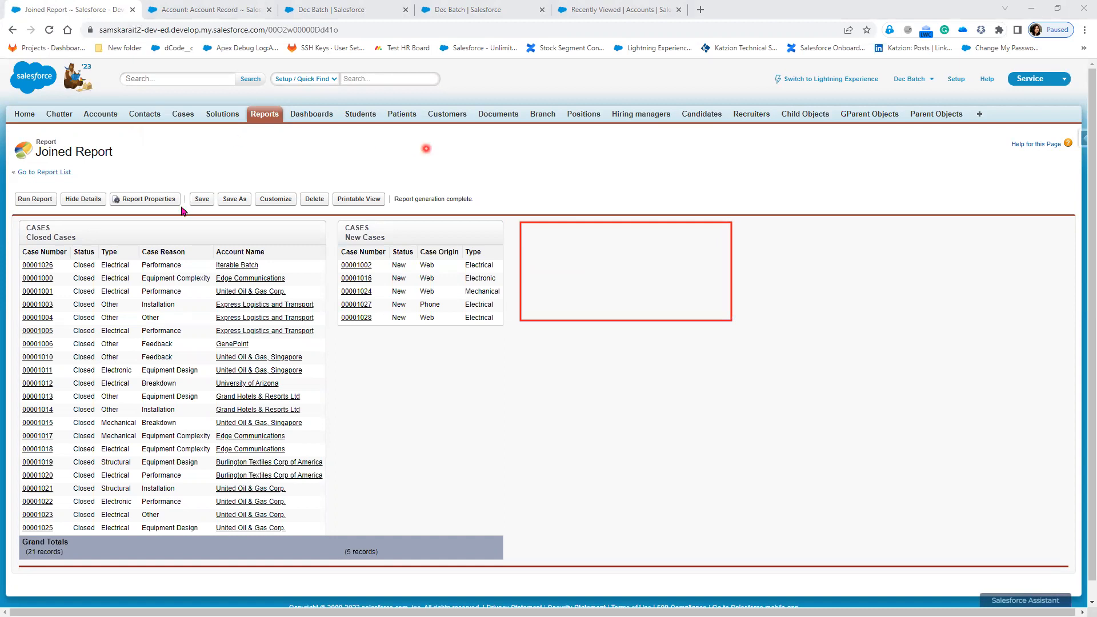
Open the Joined Report for customizing and add a third Cases block containing the Case Number field beside New Cases
left_click(283, 201)
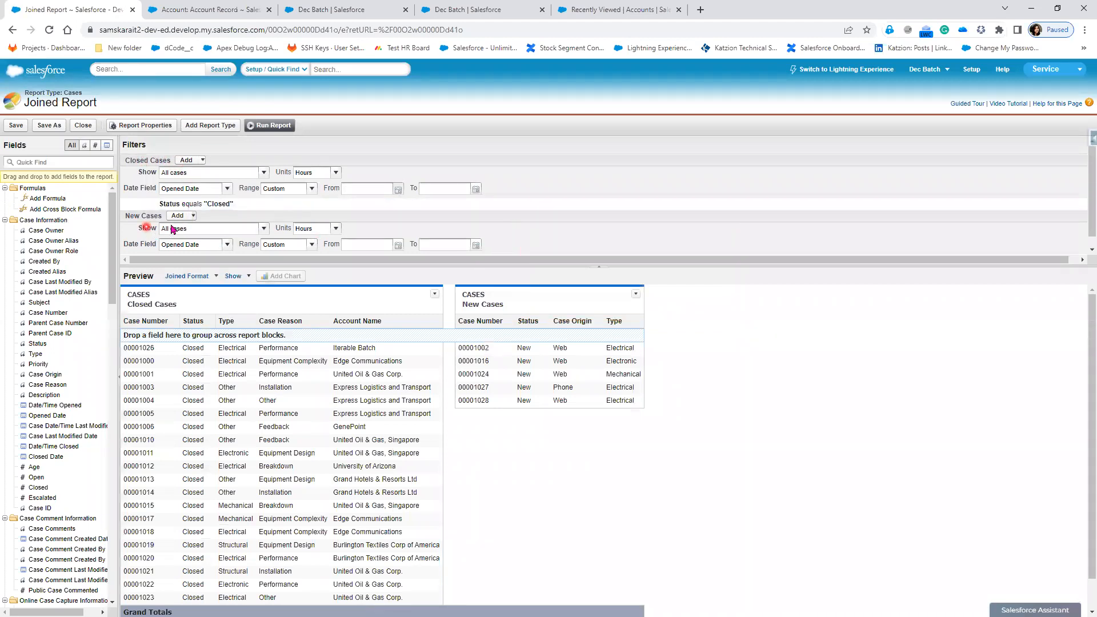
scroll(261, 231, "down", 1)
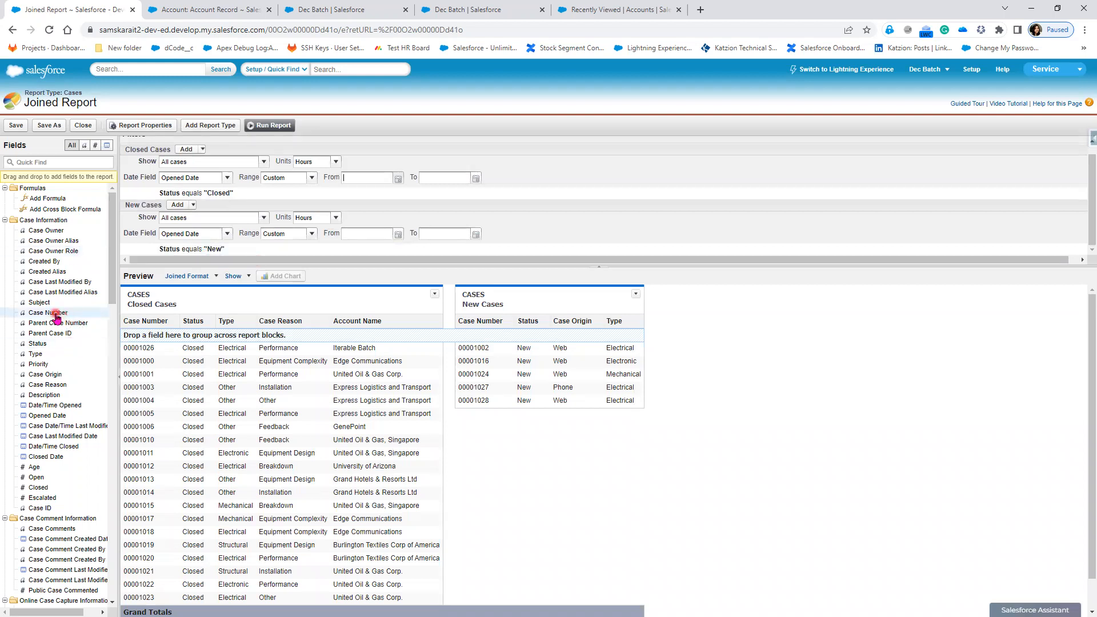
left_click_drag(90, 323, 660, 349)
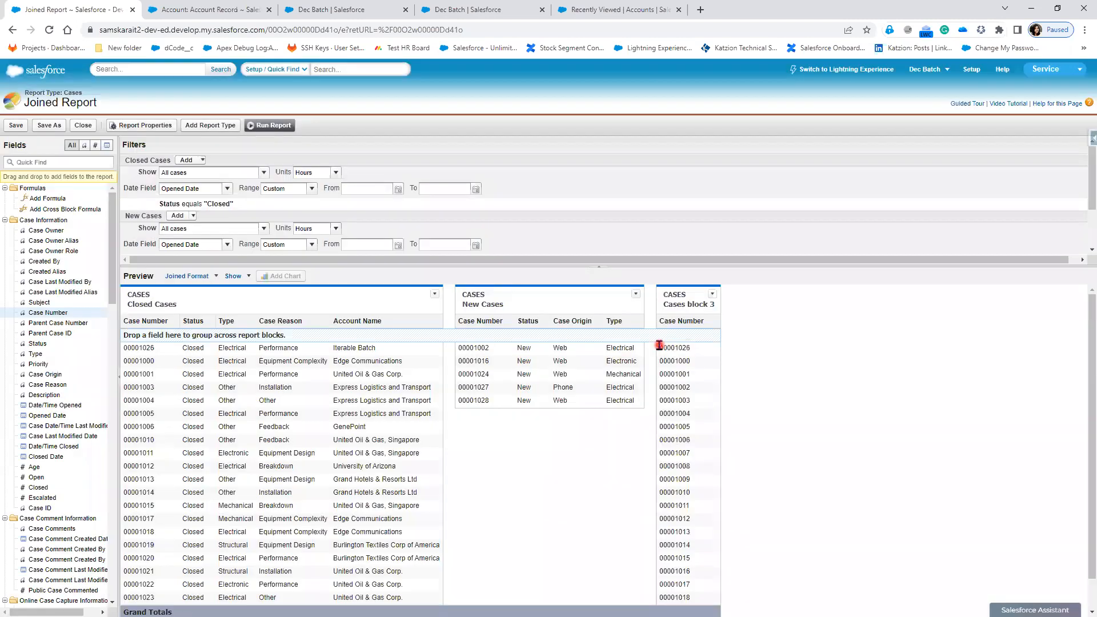
Rename the third report block as Working Cases and add the Status field after its Case Number column
scroll(441, 202, "down", 2)
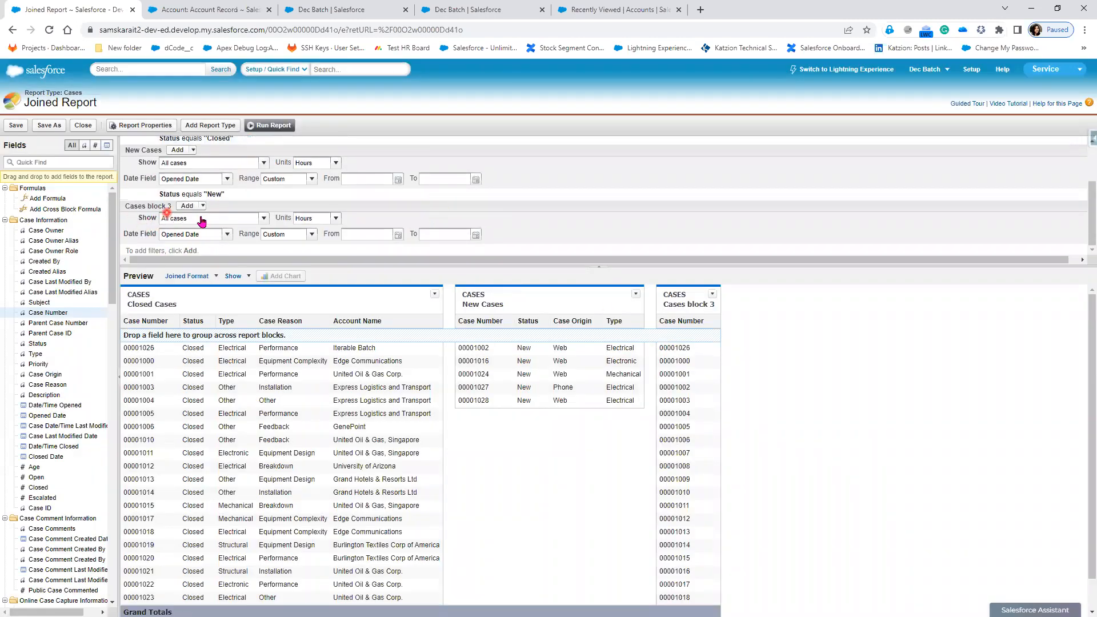
double_click(687, 305)
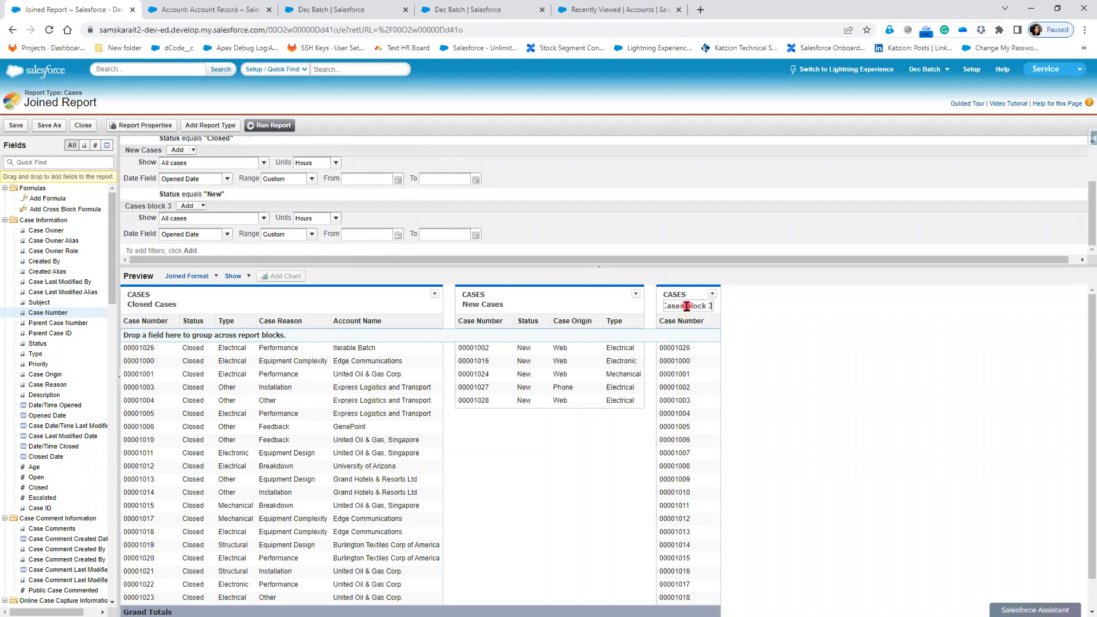
key("BackSpace")
type("Wo")
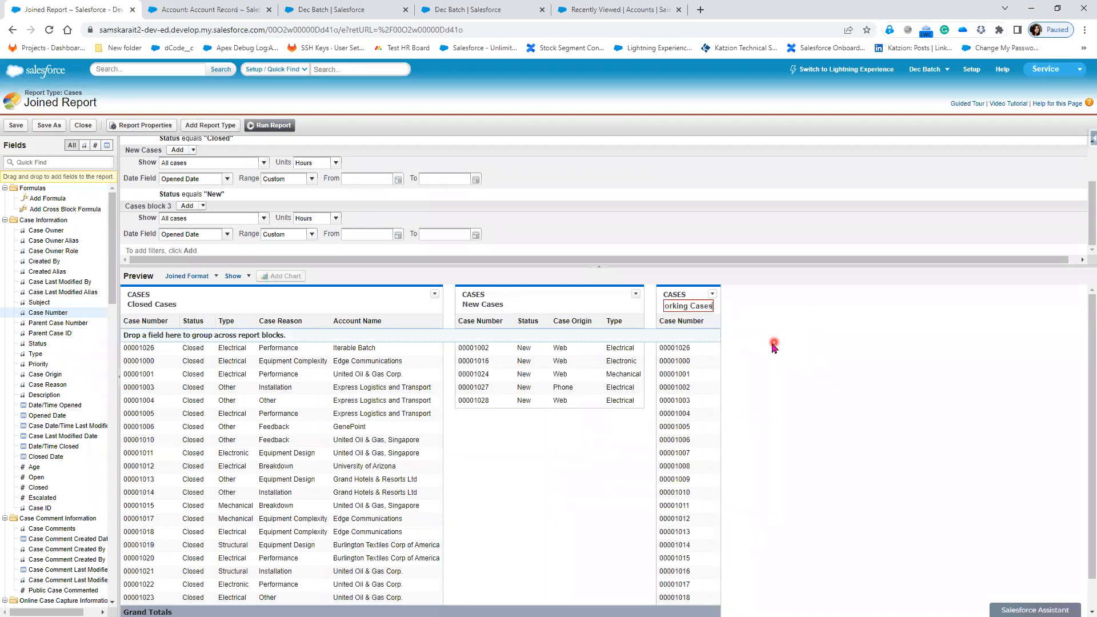
left_click(830, 357)
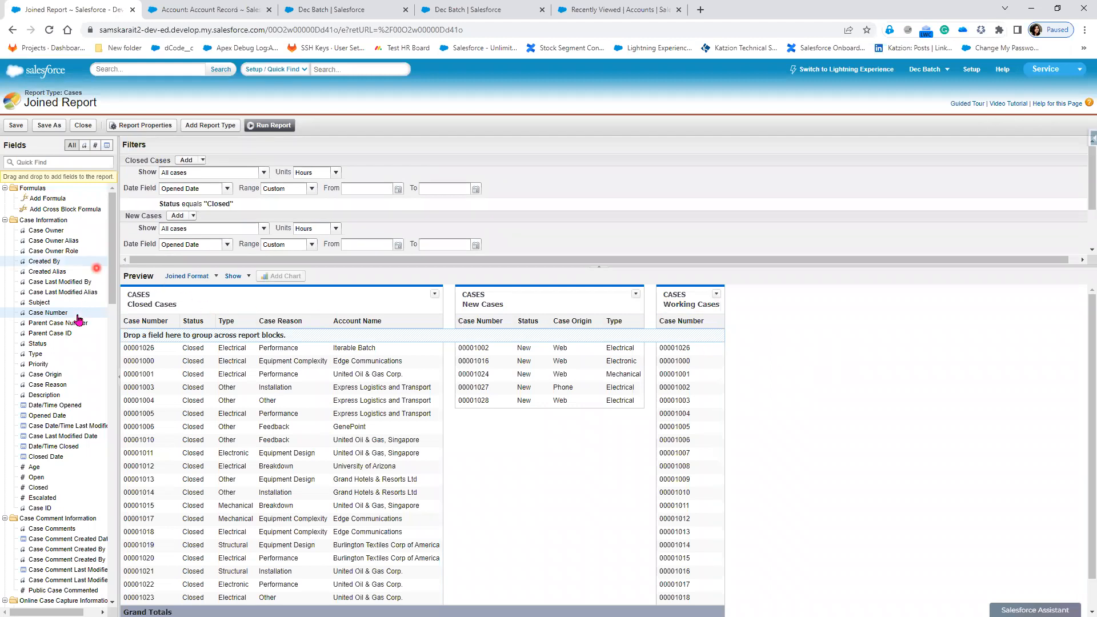
left_click_drag(61, 350, 720, 316)
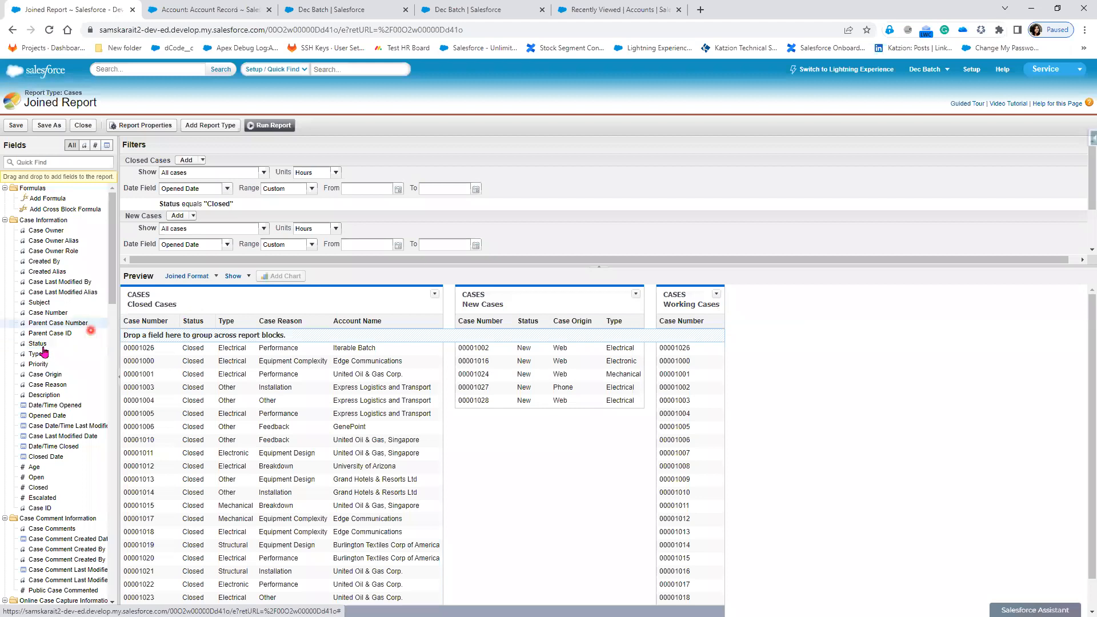
left_click_drag(41, 346, 703, 320)
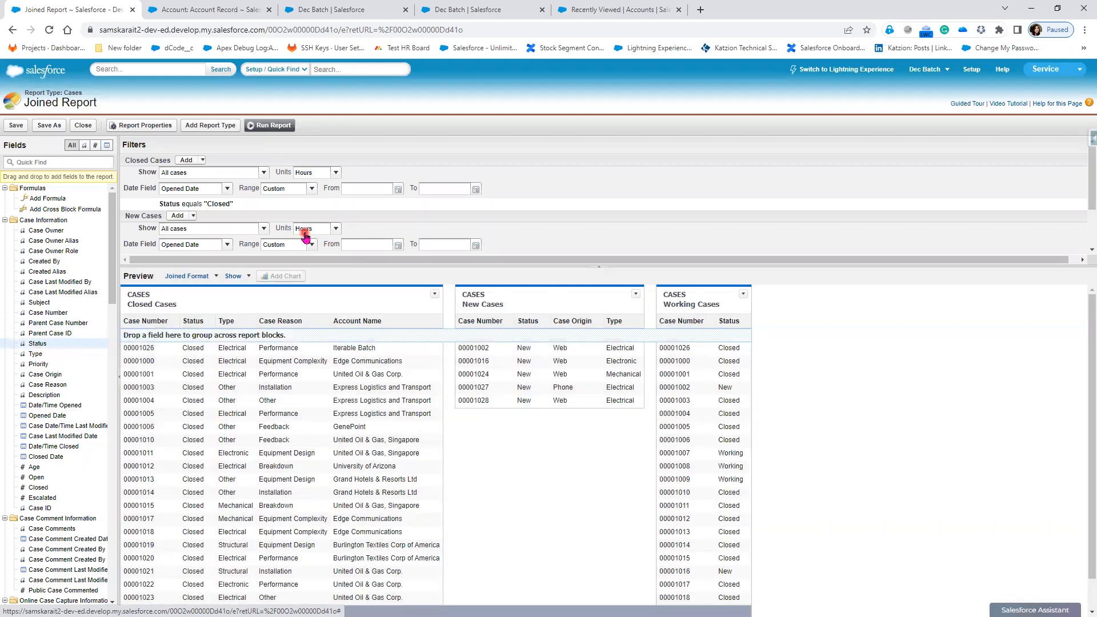
Add a filter to the Working Cases block so that Status equals Working
scroll(303, 234, "down", 2)
left_click(191, 207)
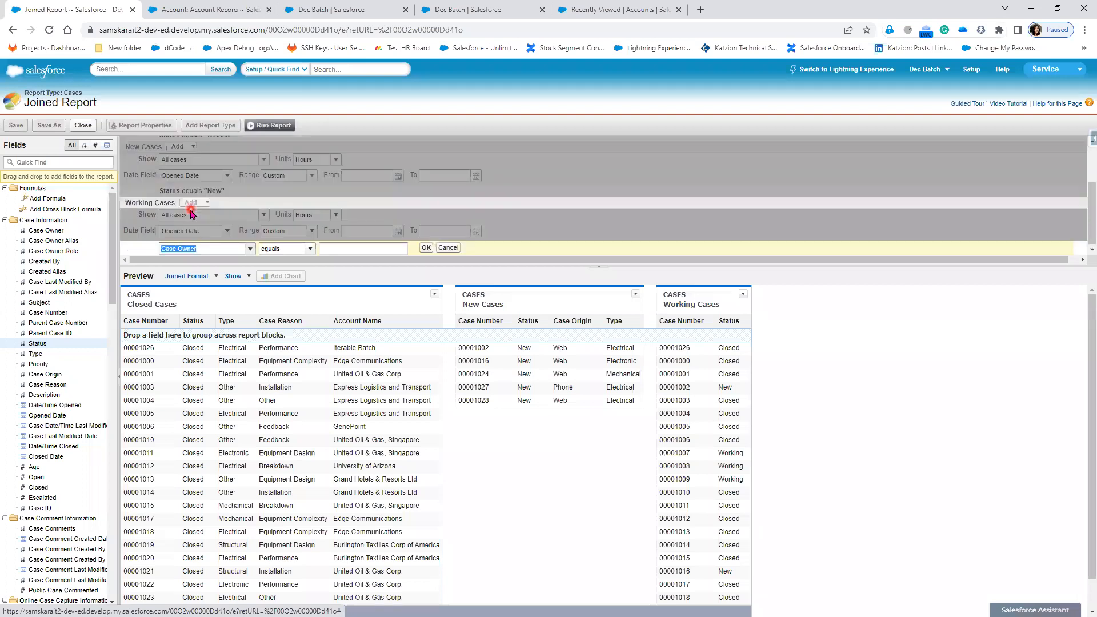
left_click(252, 248)
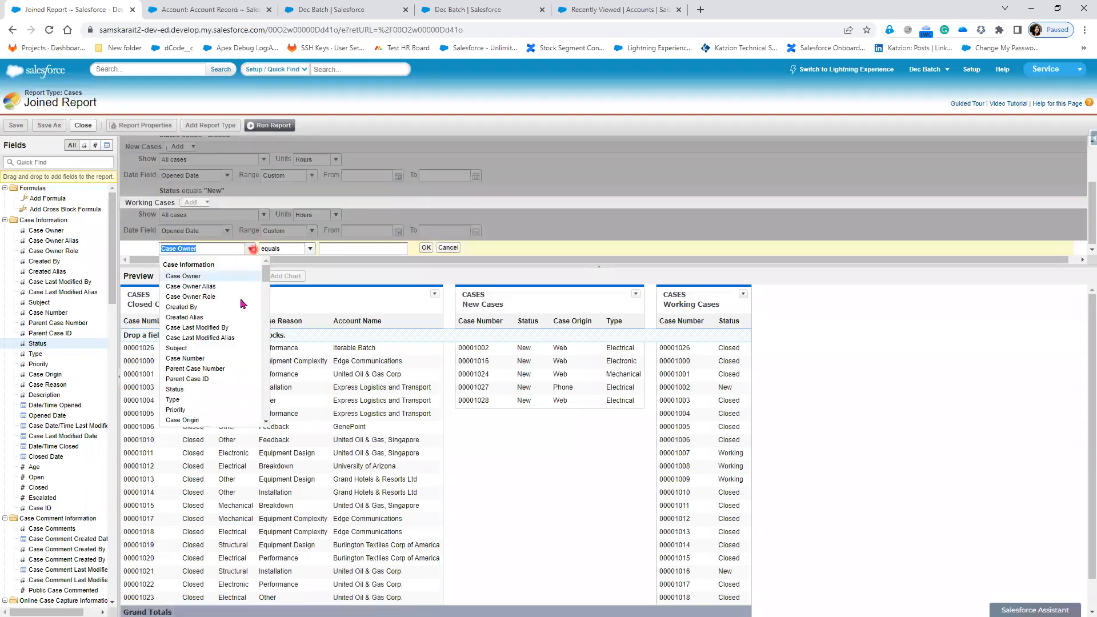
left_click(198, 390)
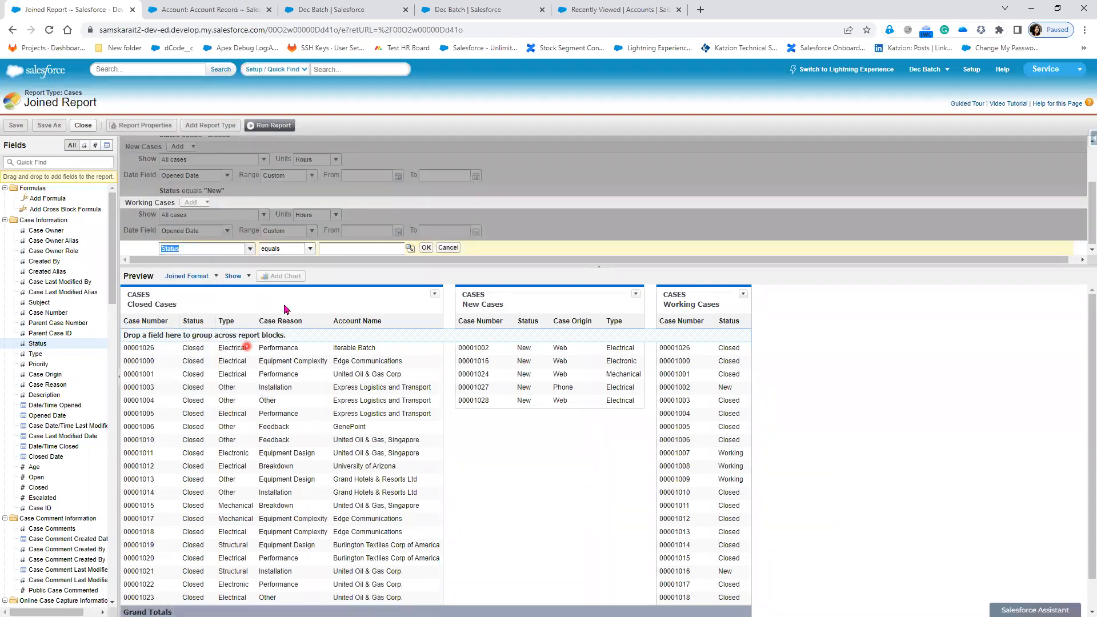
left_click(411, 248)
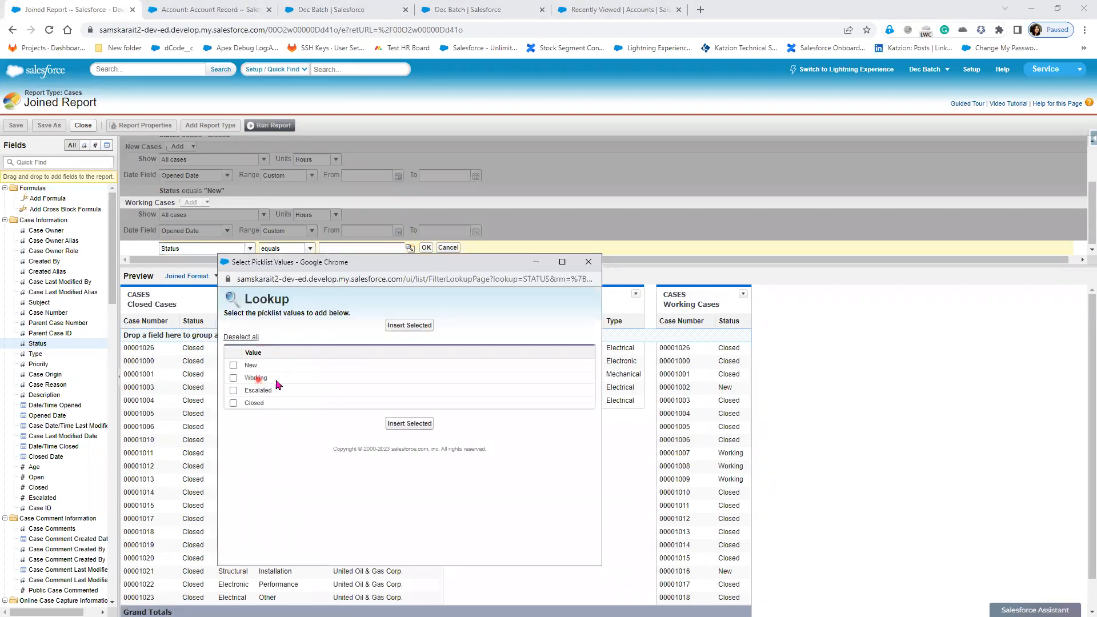
left_click(258, 379)
left_click(420, 326)
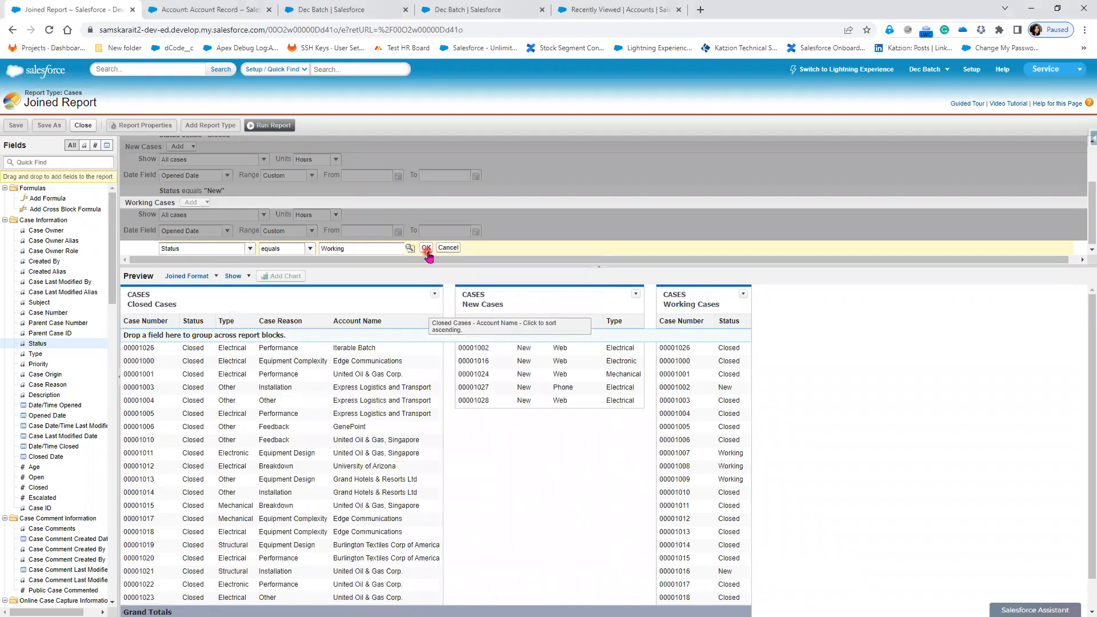
left_click(426, 248)
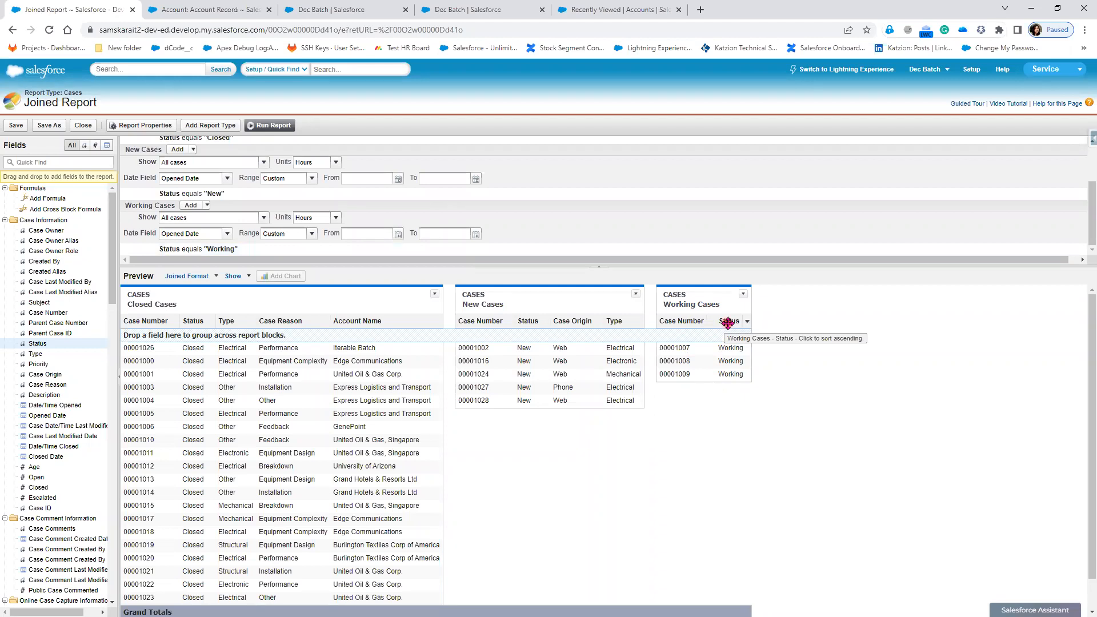
Find the case Priority field and add it to the Working Cases block between Case Number and Status
left_click(58, 163)
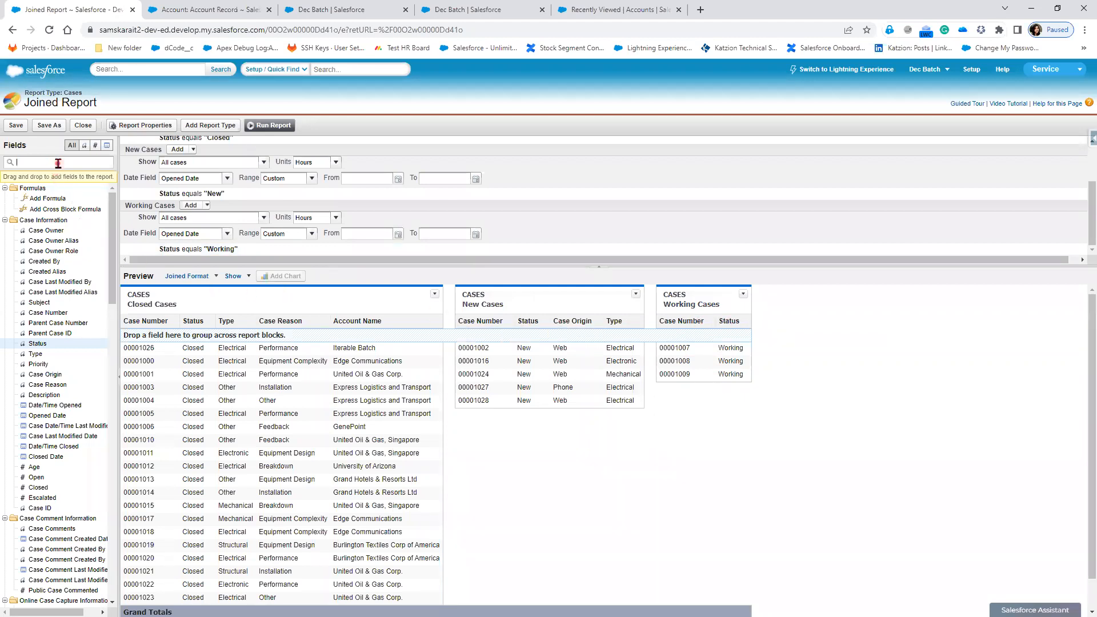
type("pri")
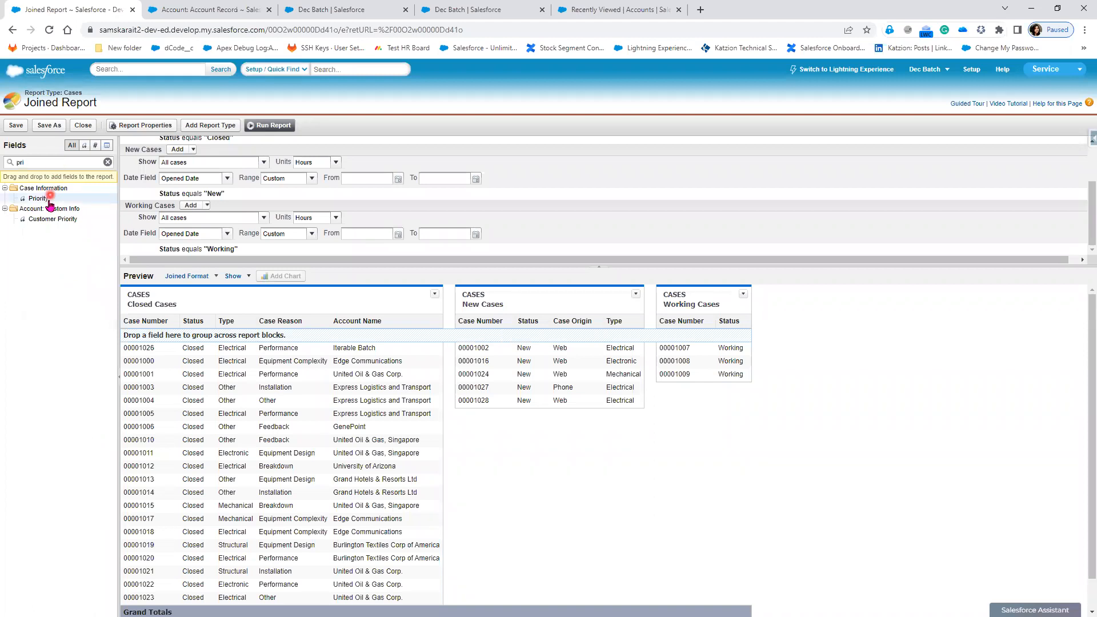
left_click_drag(43, 202, 732, 325)
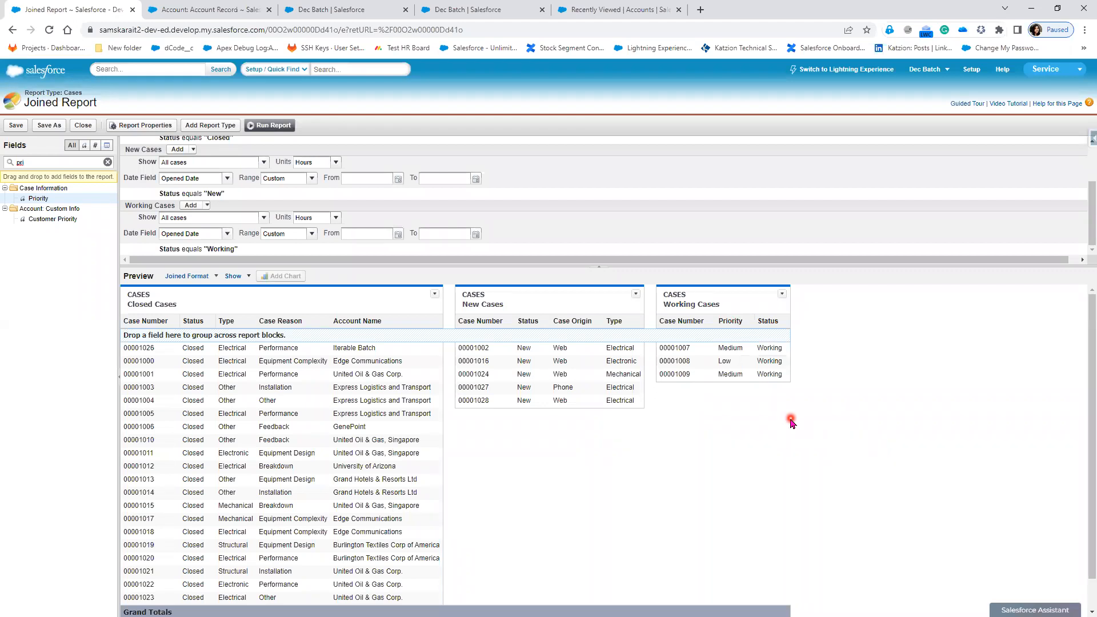
Save the Joined Report with its three blocks and run it
left_click(16, 127)
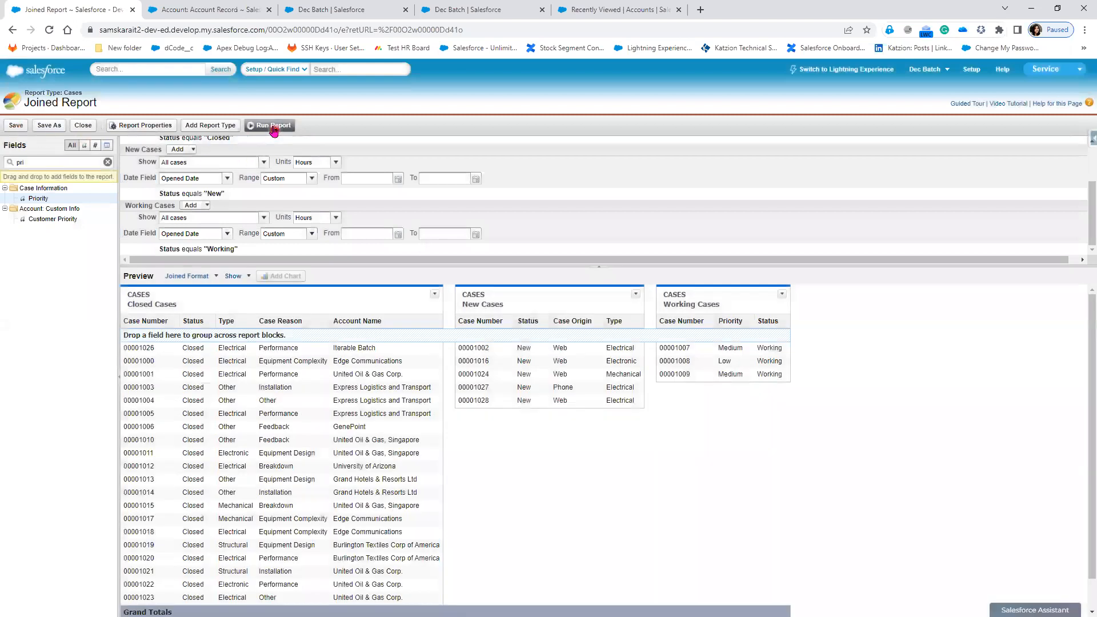
left_click(274, 129)
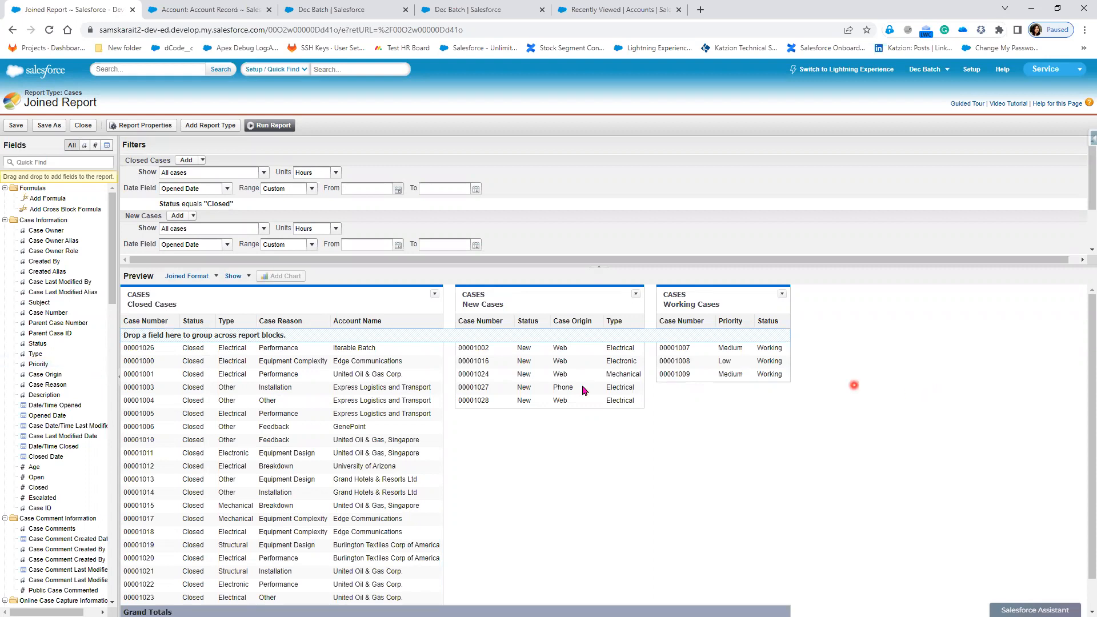
left_click(268, 129)
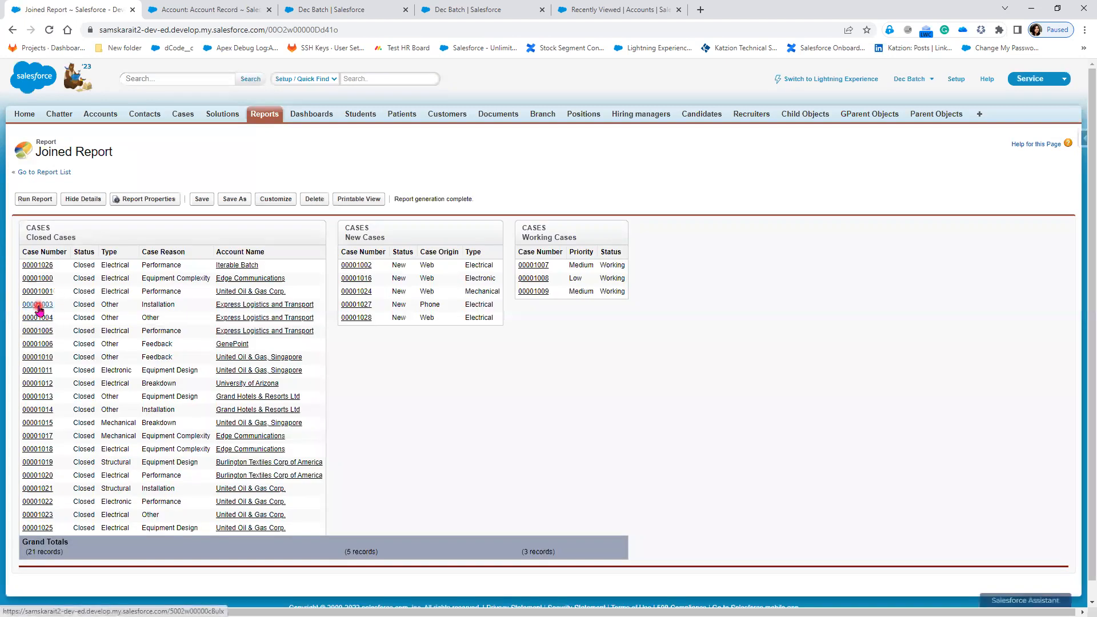
Open closed cases 00001003, 00001004, 00001005, 00001010, 00001011 and 00001012 from the report in separate browser tabs
left_click(37, 304, "ctrl")
left_click(37, 317, "ctrl")
left_click(37, 330, "ctrl")
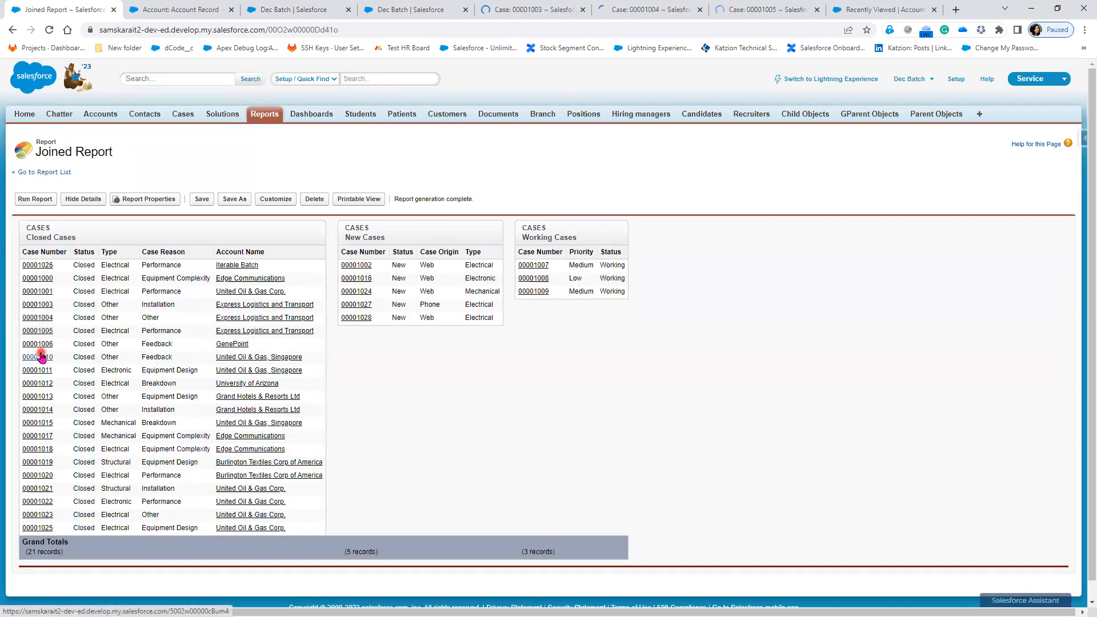
left_click(38, 371, "ctrl")
left_click(38, 370, "ctrl")
left_click(38, 383, "ctrl")
Set the Status of case 00001003 to Escalated and save the record
left_click(389, 10)
double_click(820, 256)
left_click(821, 258)
left_click(803, 296)
left_click(436, 240)
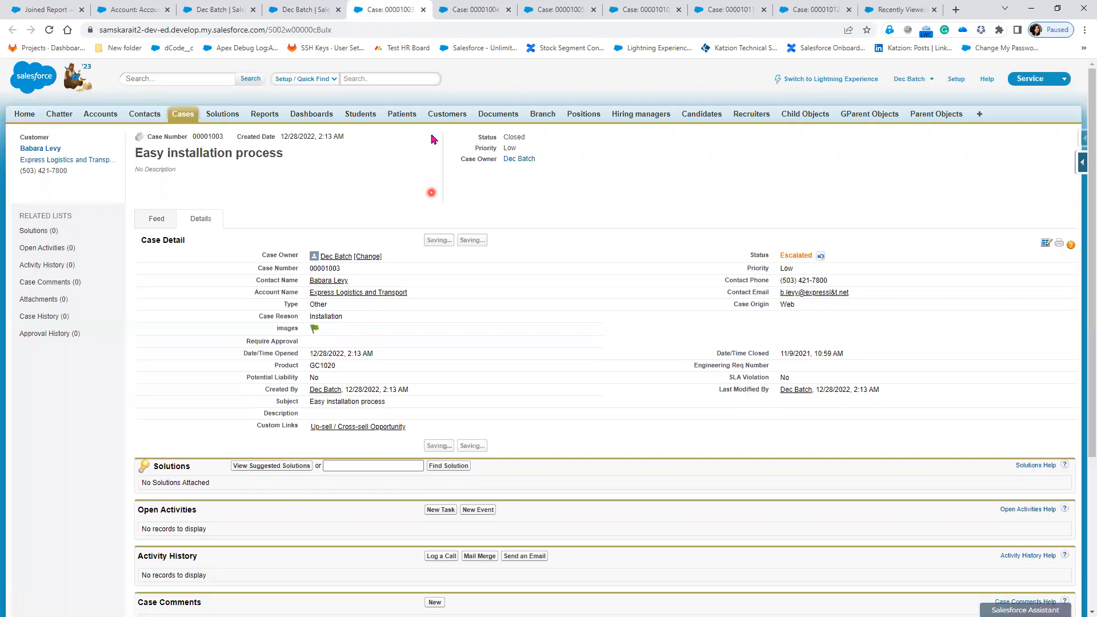
Set the Status of case 00001004 to Escalated and save the record
left_click(474, 9)
double_click(807, 256)
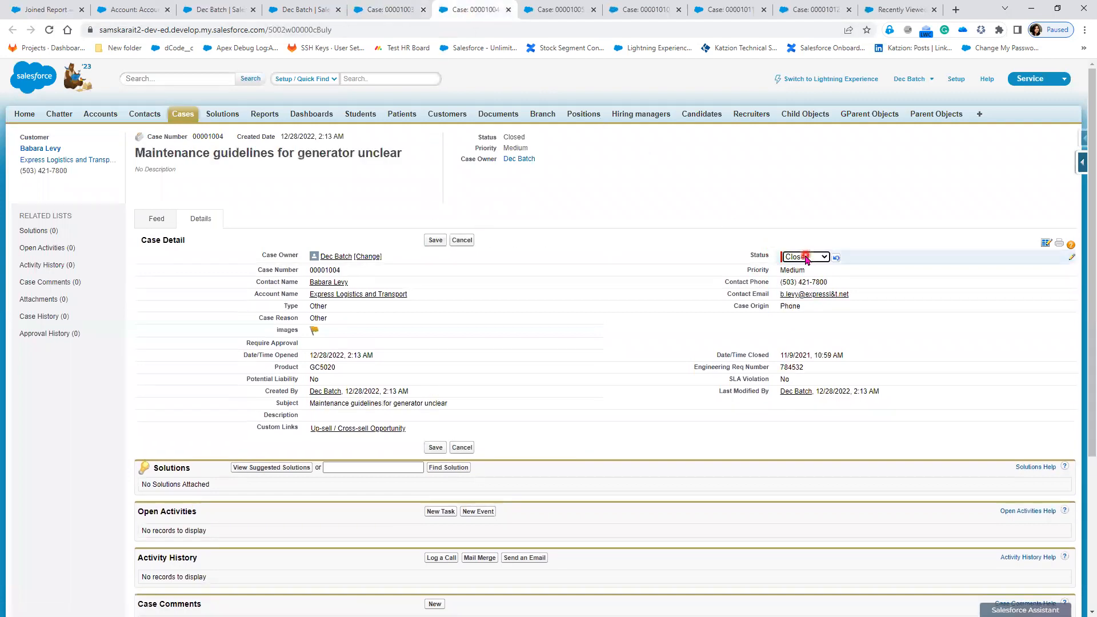
left_click(806, 257)
left_click(812, 295)
left_click(435, 240)
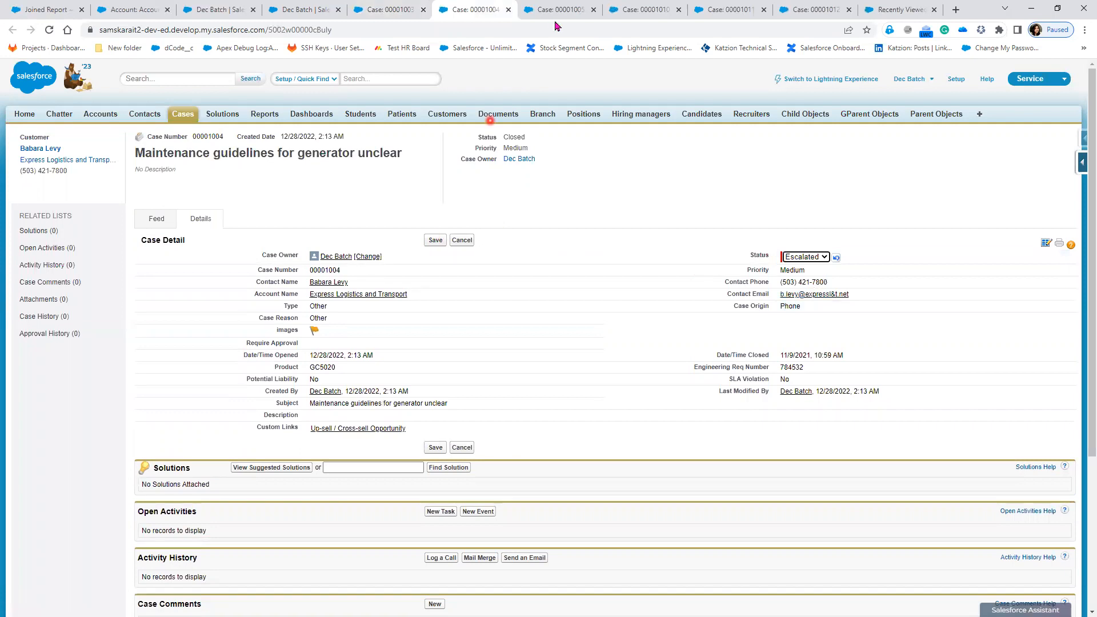
Set the Status of case 00001005 to Escalated and save the record
left_click(557, 9)
double_click(822, 260)
left_click(823, 257)
left_click(817, 295)
left_click(435, 243)
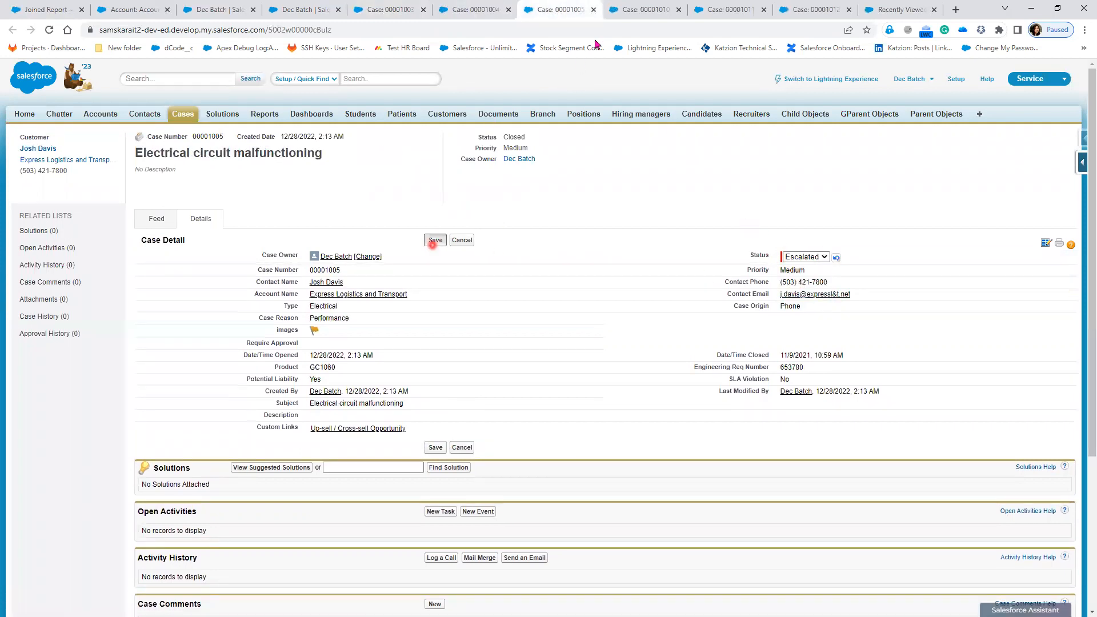
Set the Status of case 00001010 to Escalated and save the record
left_click(646, 9)
double_click(826, 260)
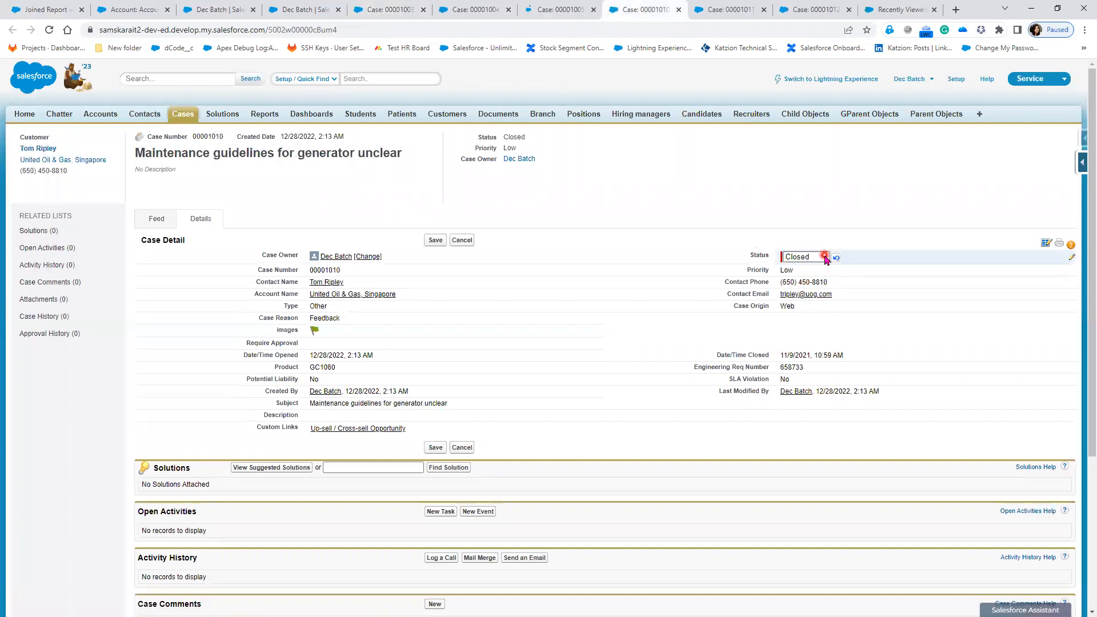
left_click(823, 258)
left_click(801, 295)
left_click(435, 240)
Set the Status of case 00001011 to Escalated and save the record
left_click(732, 10)
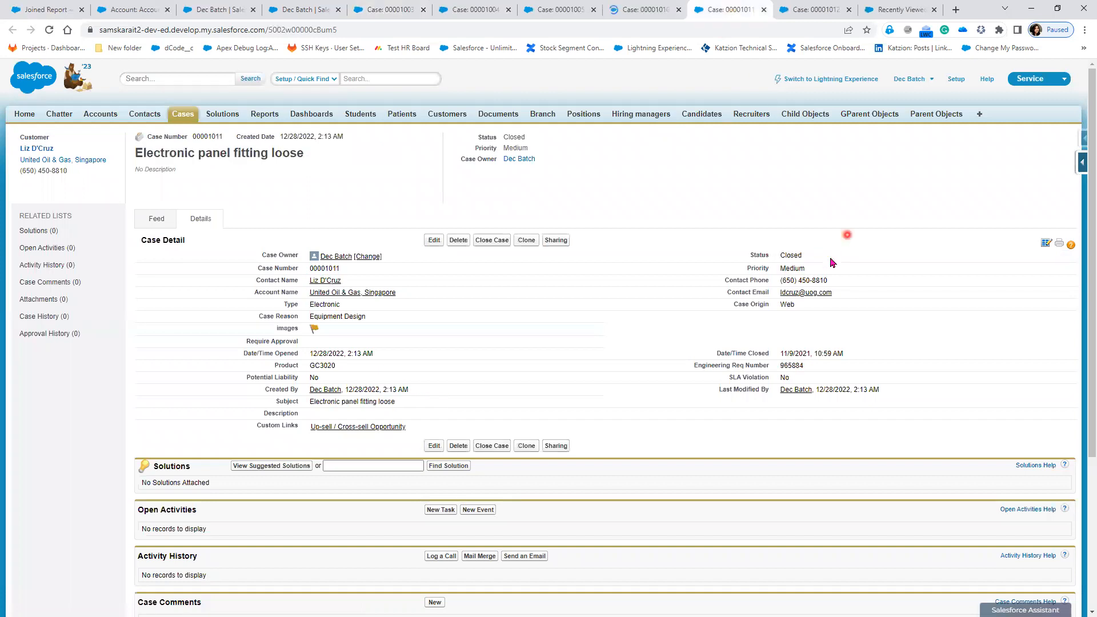
double_click(826, 255)
left_click(806, 257)
left_click(803, 295)
left_click(435, 240)
Set the Status of case 00001012 to Escalated and save the record
left_click(812, 10)
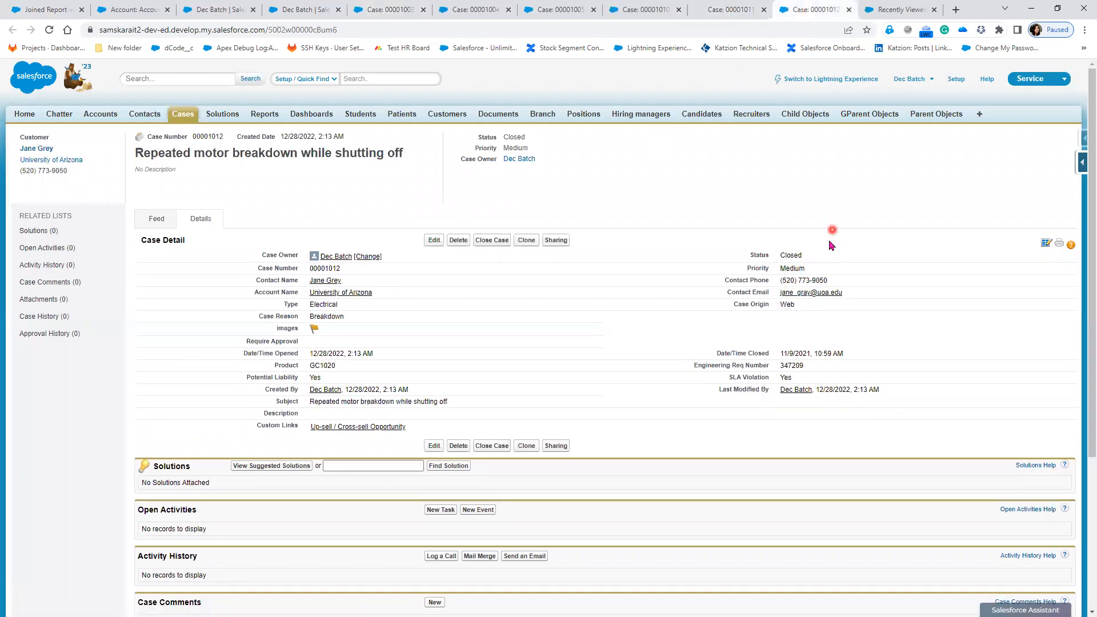
double_click(824, 255)
left_click(814, 256)
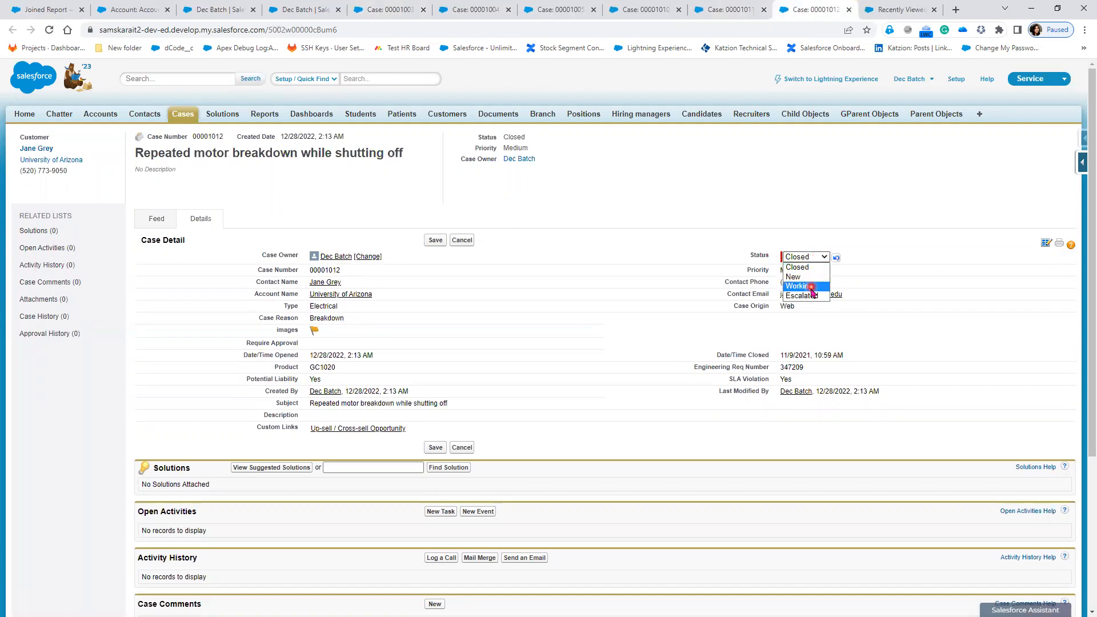
left_click(803, 296)
left_click(435, 240)
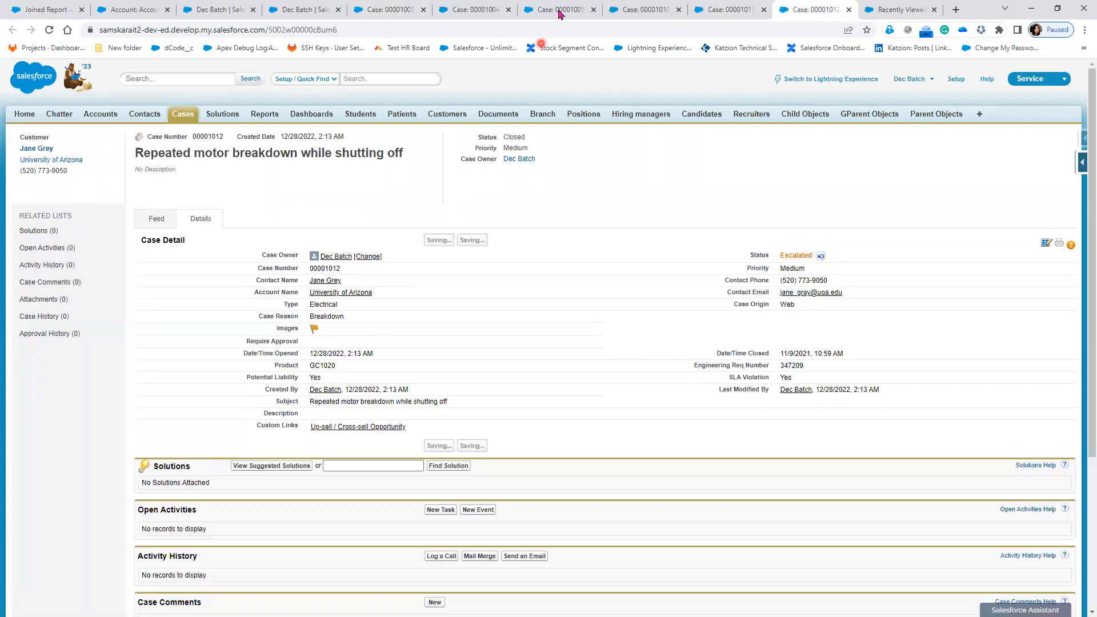
Close the open case records and return to the joined report
left_click(557, 15)
left_click(593, 11)
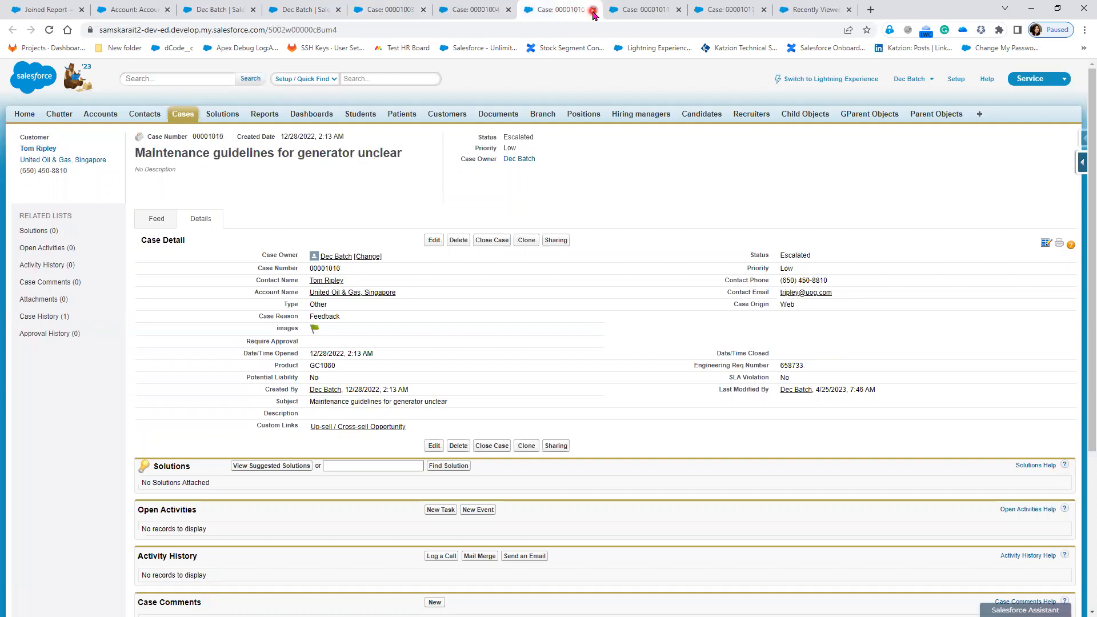
left_click(593, 11)
left_click(593, 11)
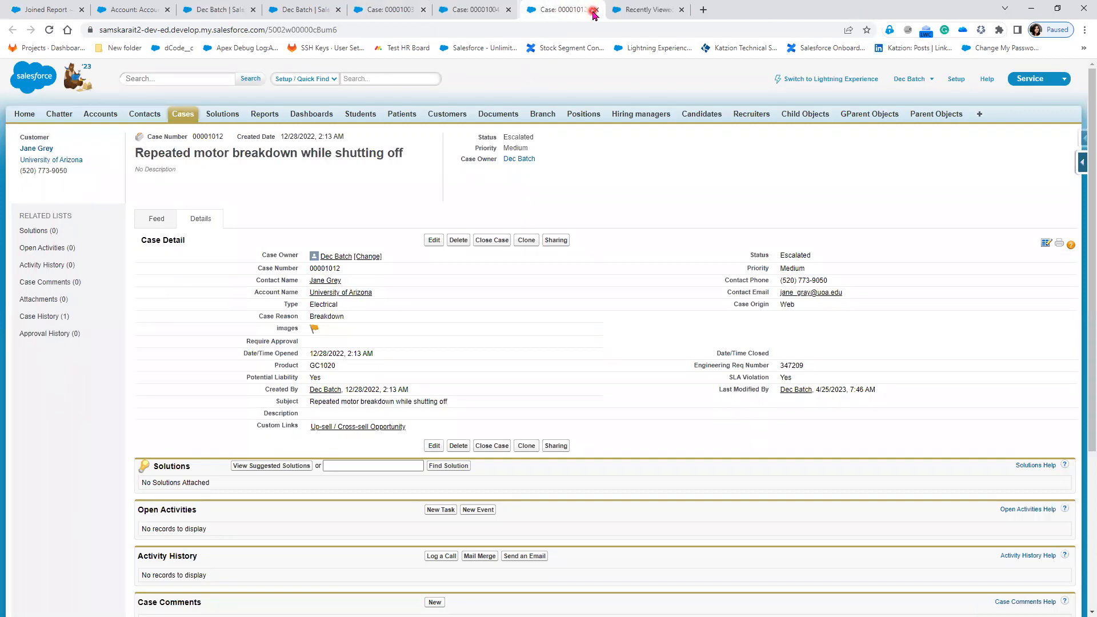
left_click(593, 10)
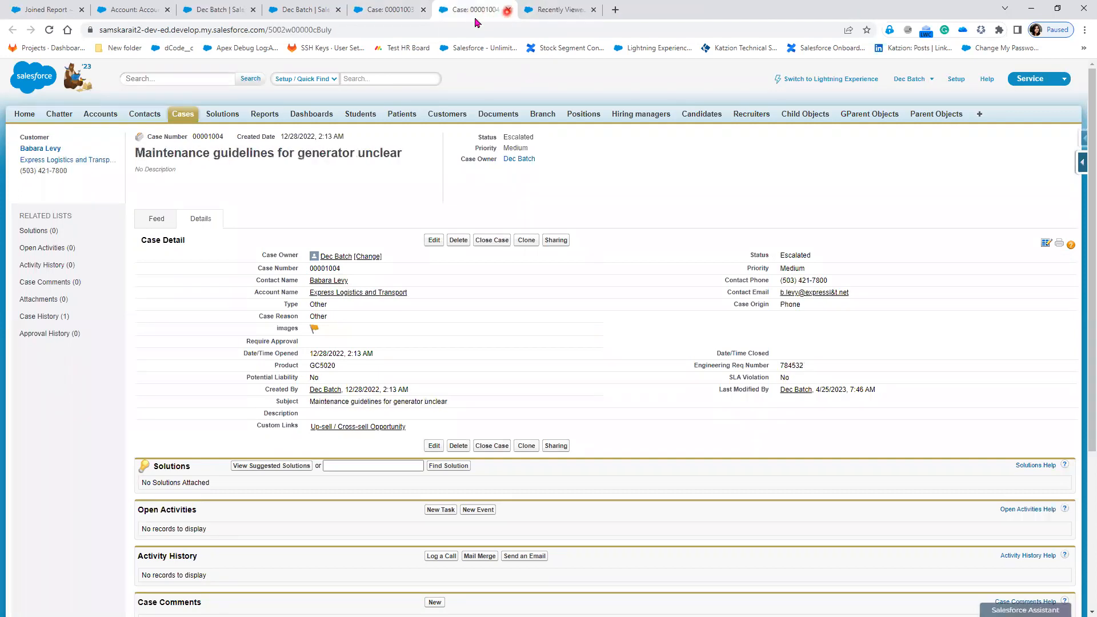
left_click(507, 11)
left_click(424, 10)
left_click(51, 10)
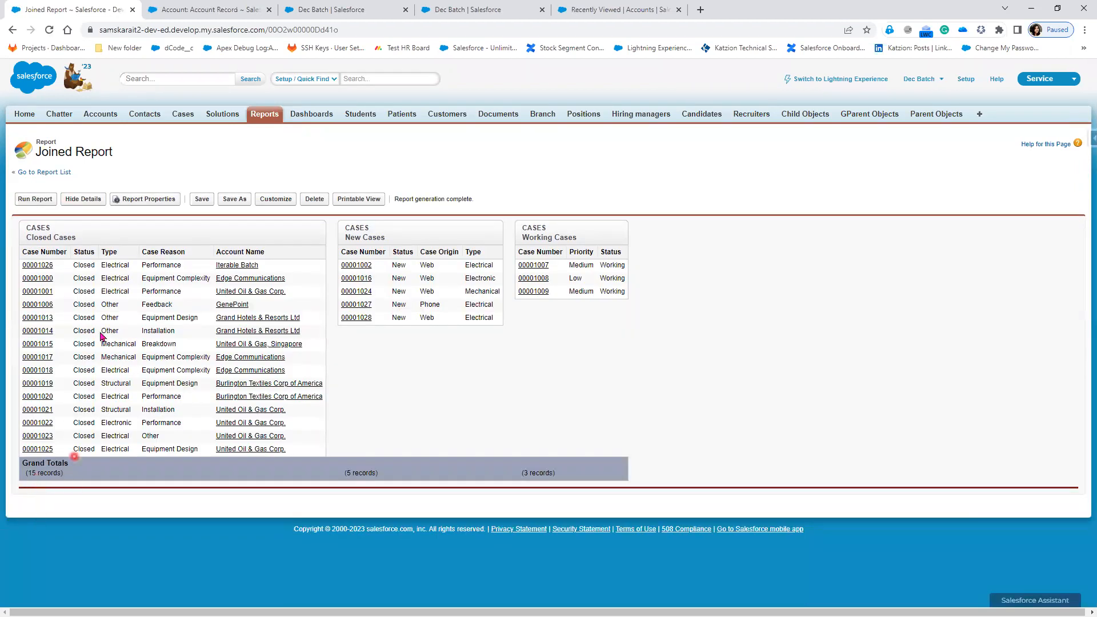
Customize the joined report by adding a fourth block from the Case Number field and naming it Escalated Cases
left_click(277, 200)
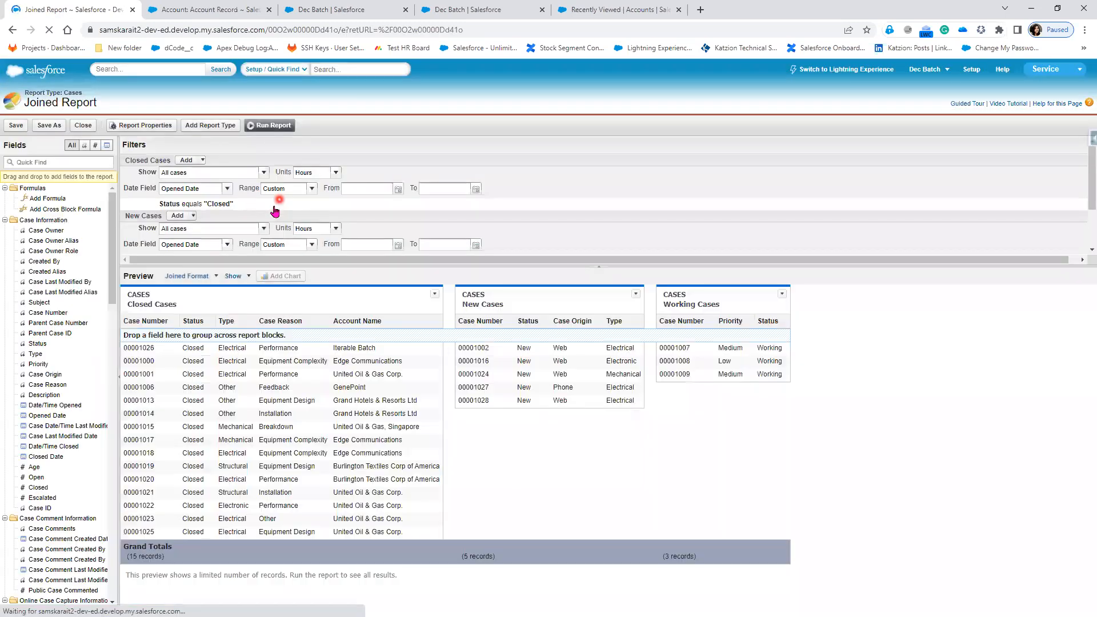
left_click_drag(51, 313, 816, 327)
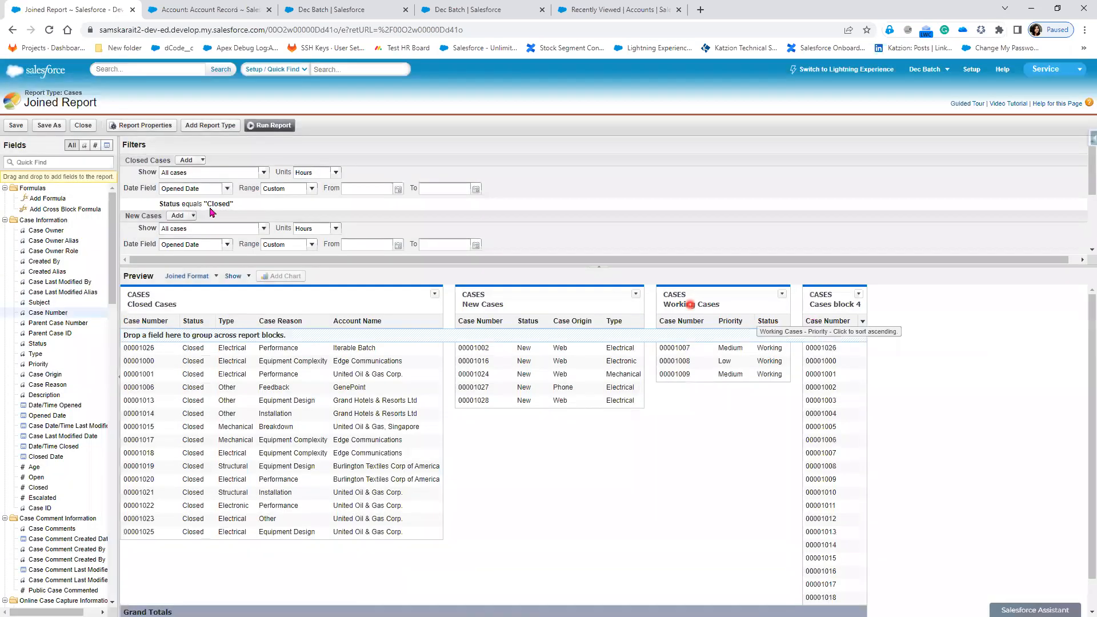
scroll(238, 239, "down", 2)
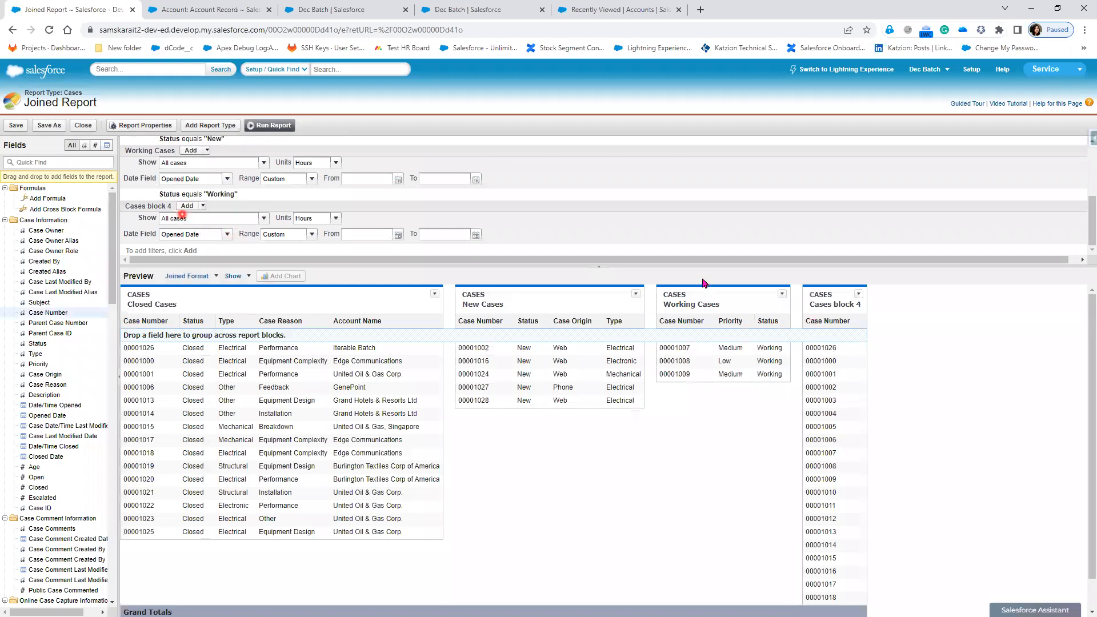
double_click(843, 306)
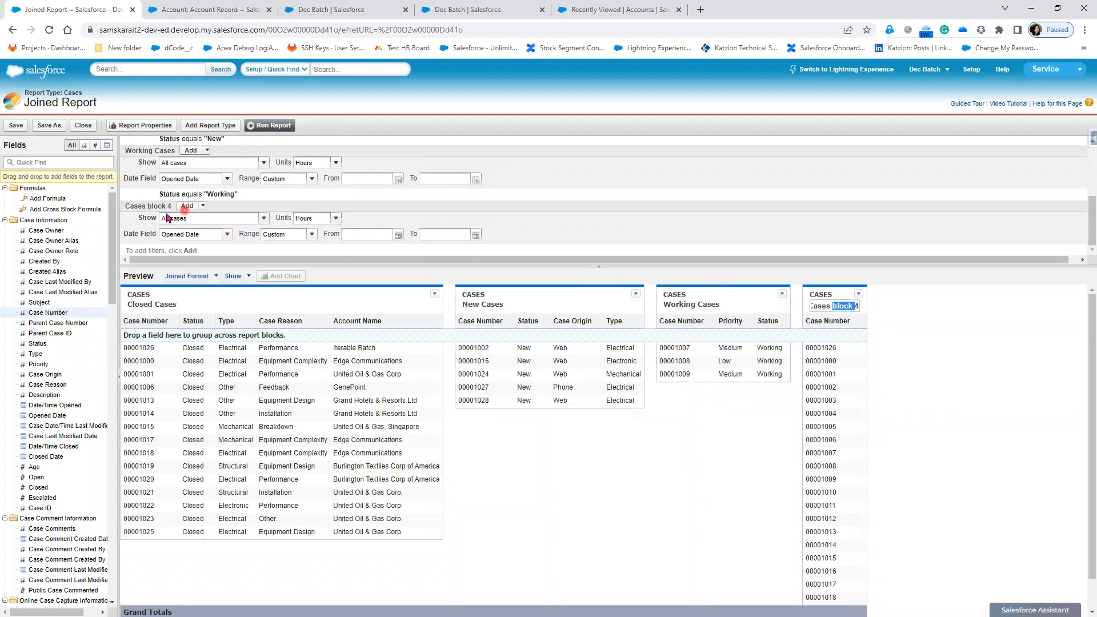
key("Delete")
key("Delete")
key("BackSpace")
key("BackSpace")
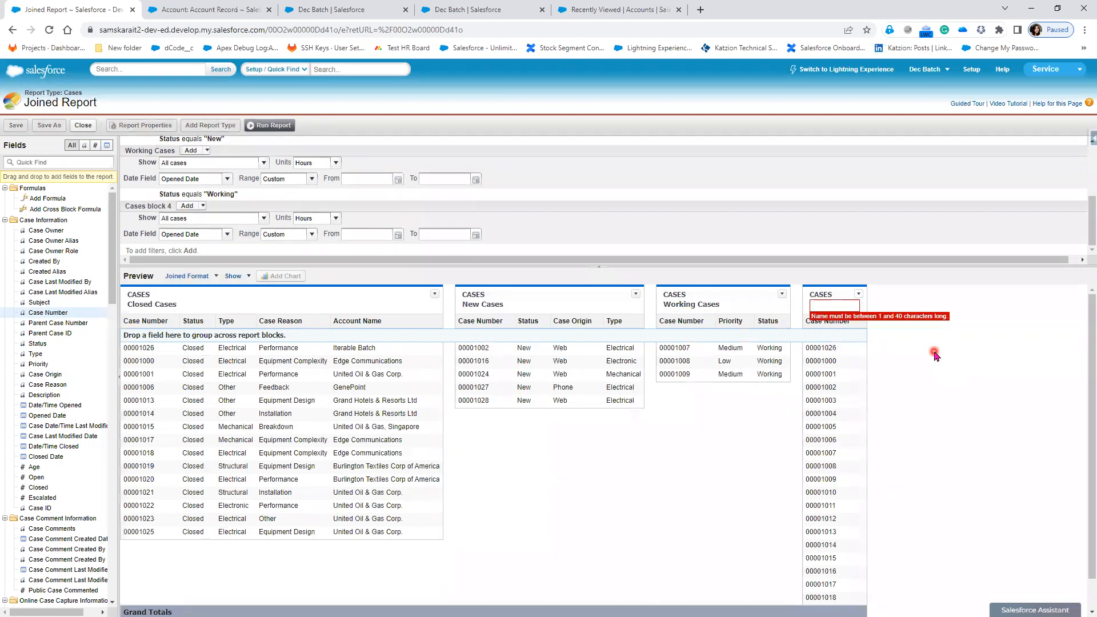
type("E")
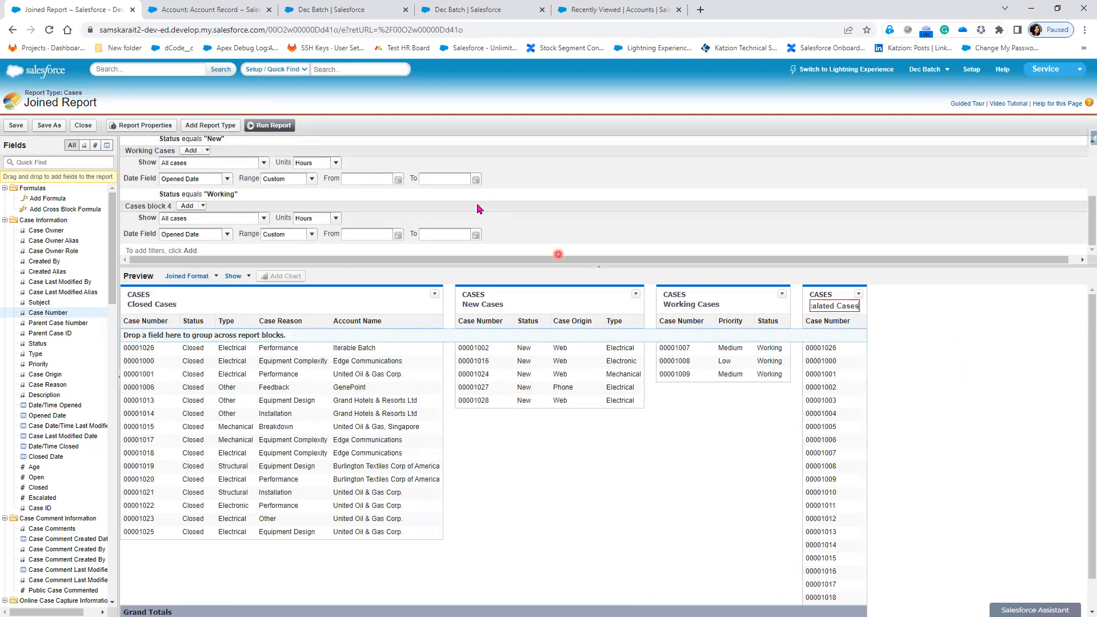
left_click(566, 235)
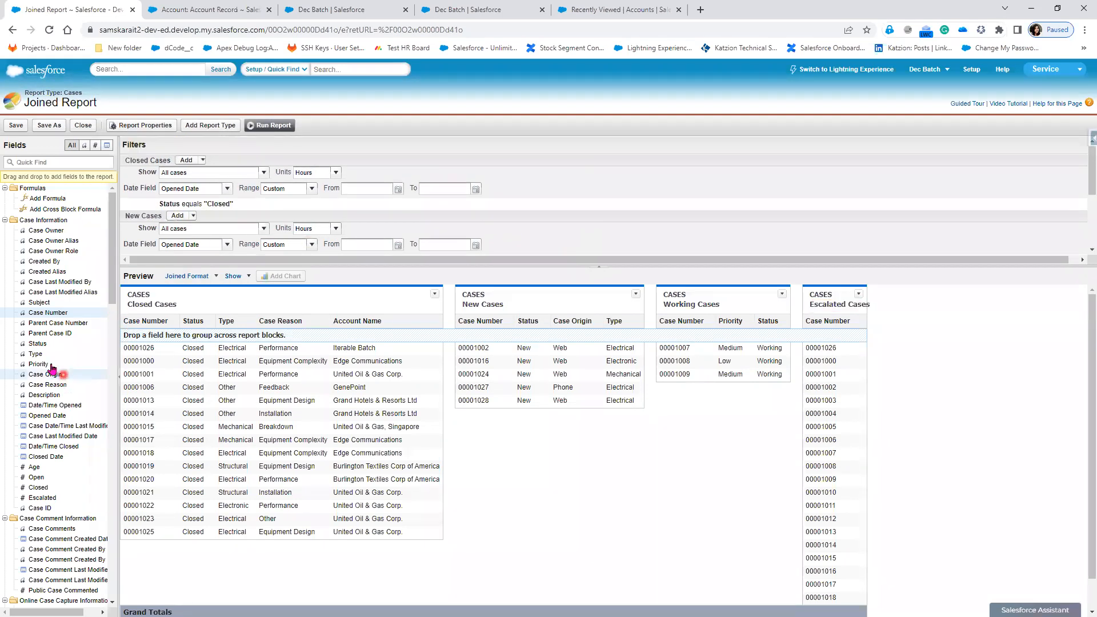
Add the Status column to the Escalated Cases block and filter that block to Status equals Escalated
left_click_drag(38, 344, 828, 324)
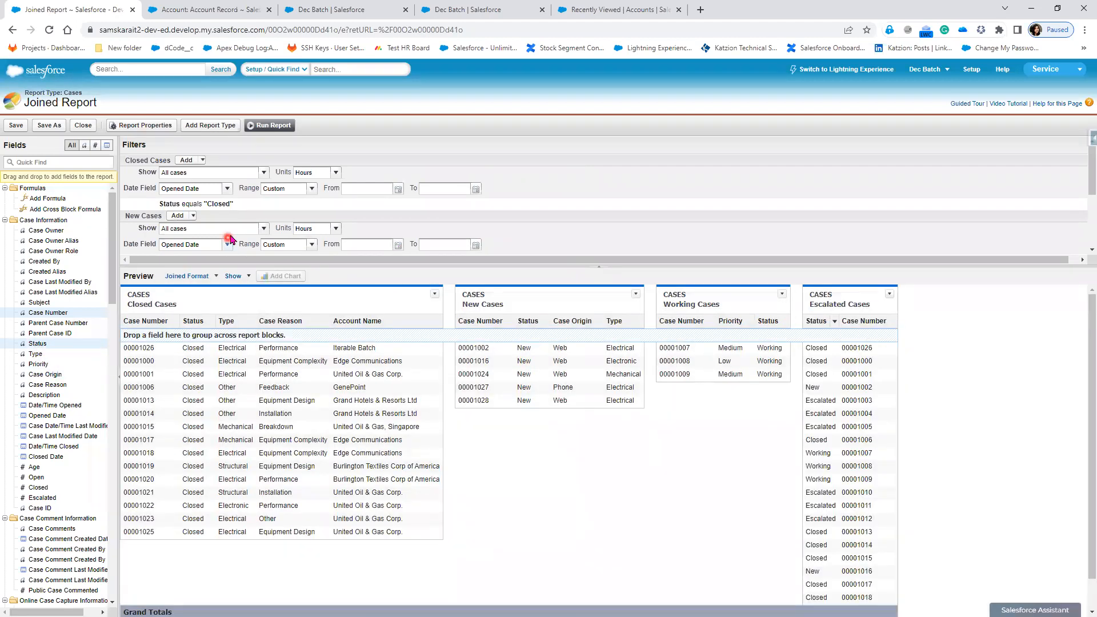
scroll(227, 237, "down", 3)
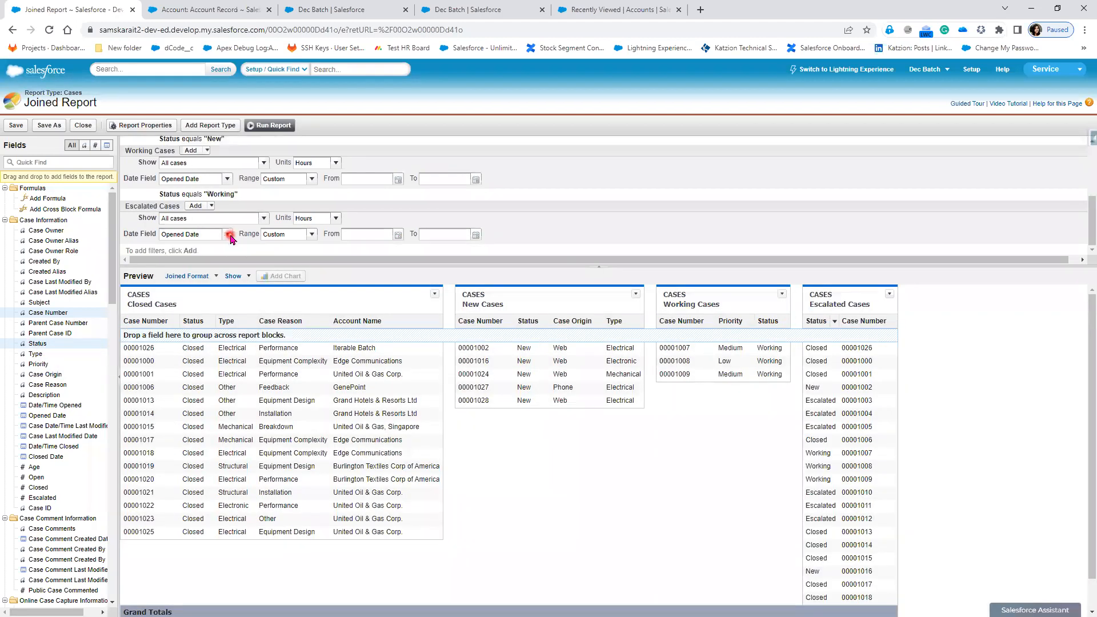
left_click(192, 207)
left_click(252, 248)
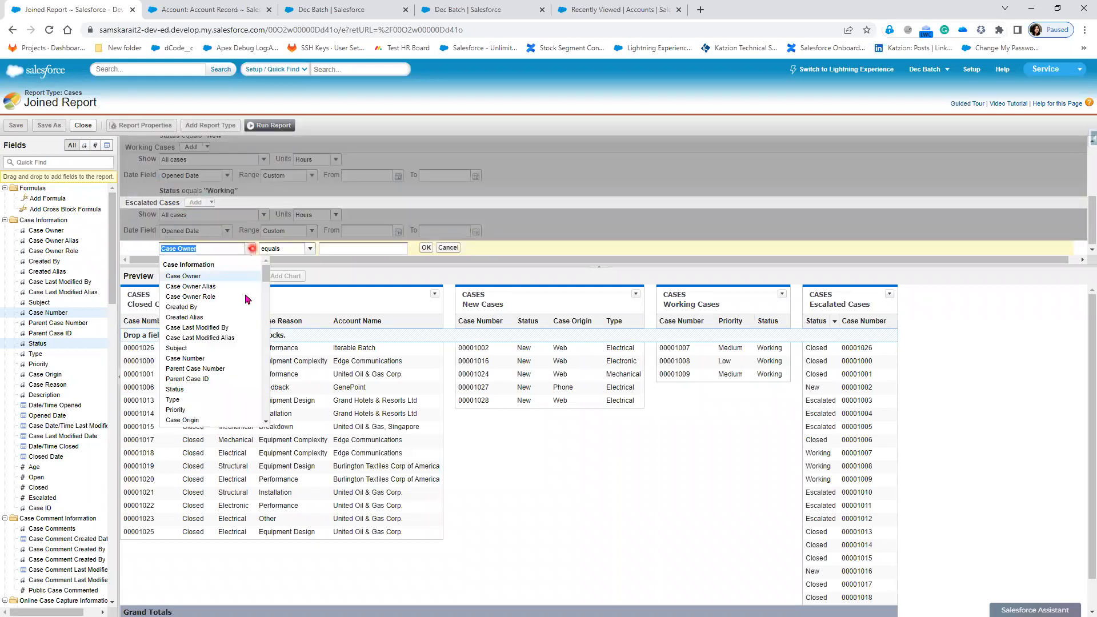
left_click(197, 390)
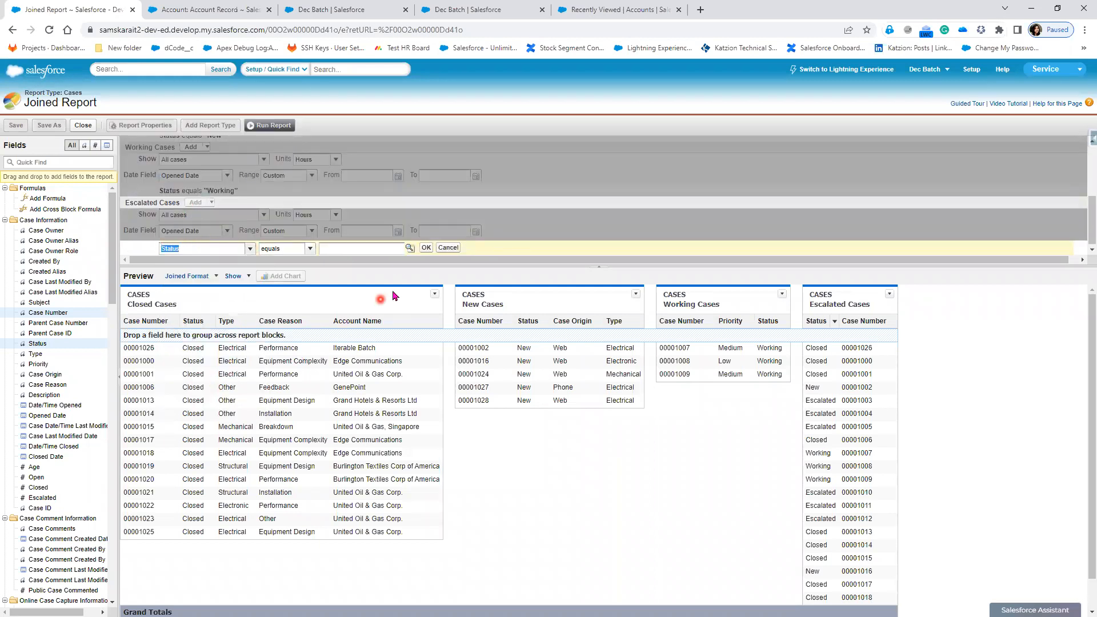
left_click(409, 248)
left_click(261, 393)
left_click(409, 328)
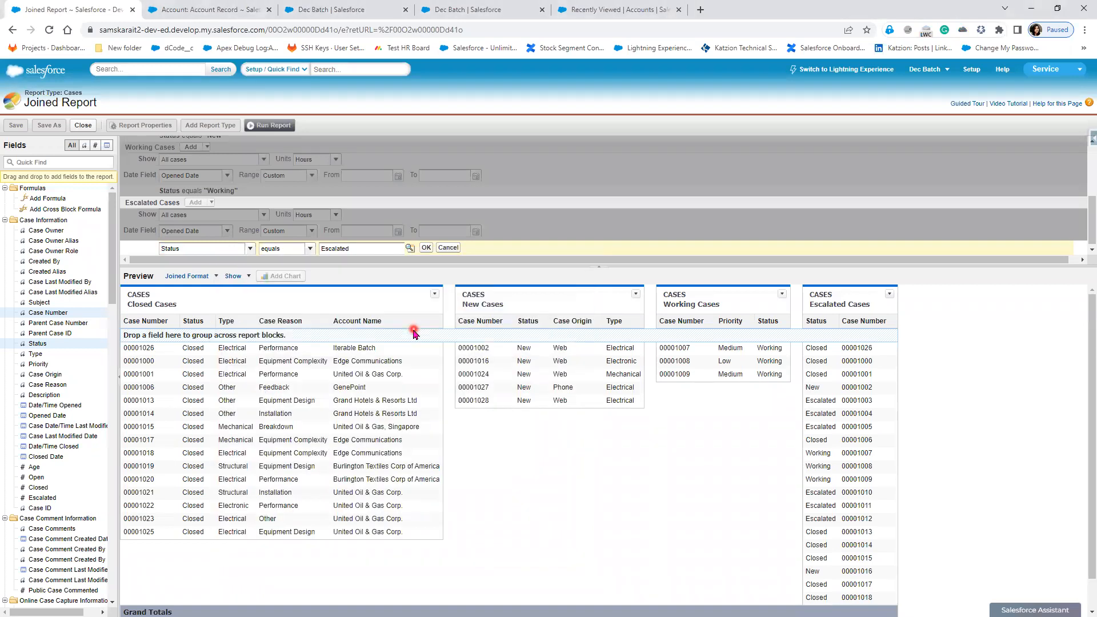
left_click(426, 248)
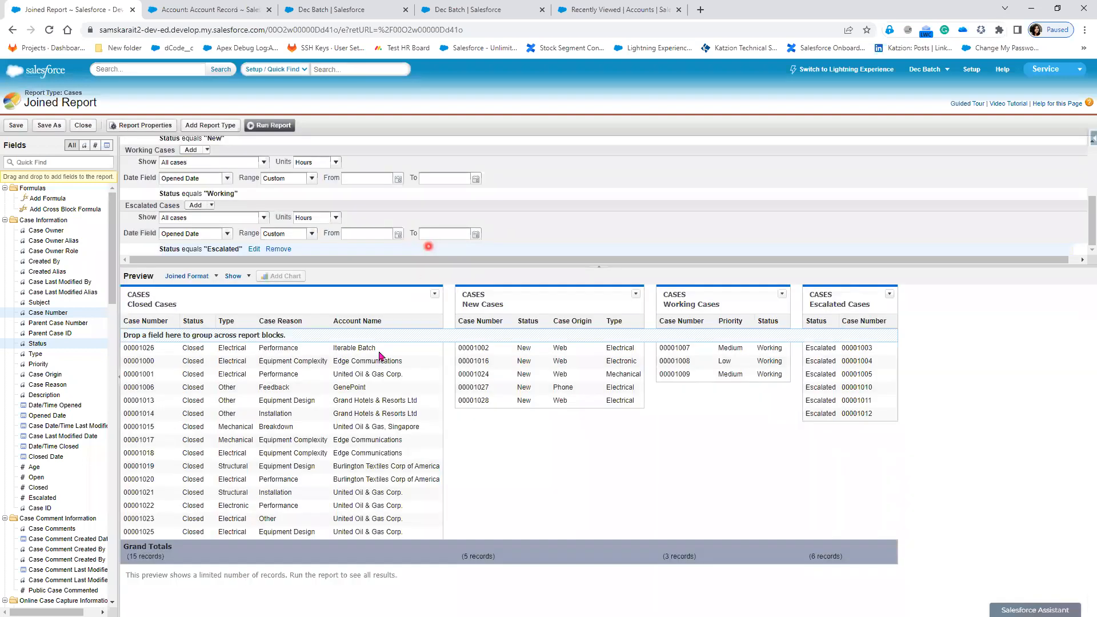
Save the joined report and run it
left_click(16, 127)
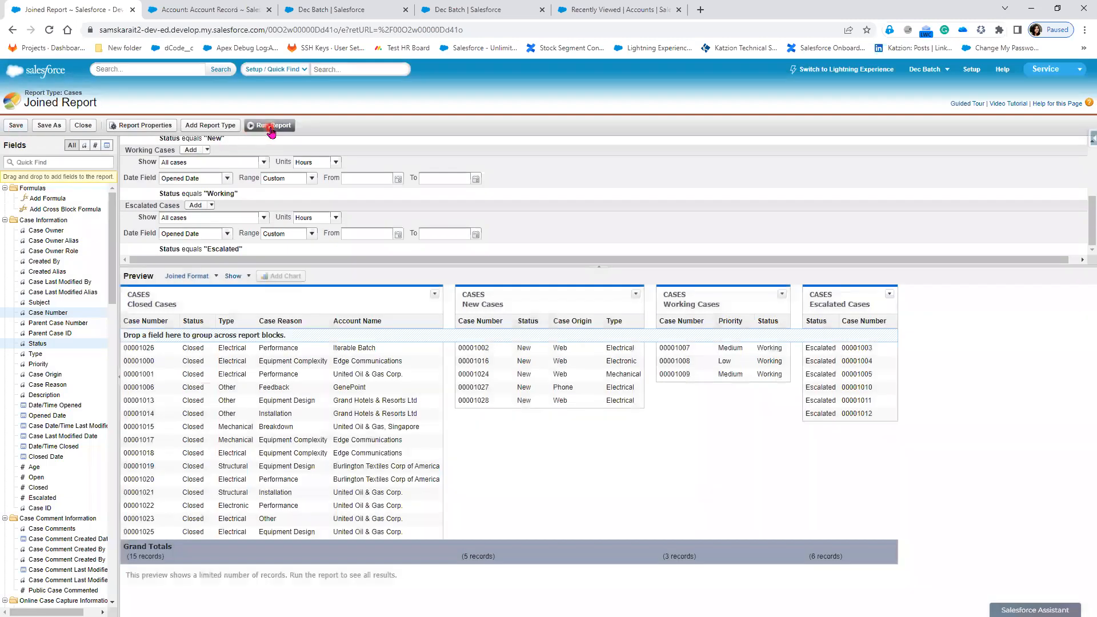
left_click(271, 127)
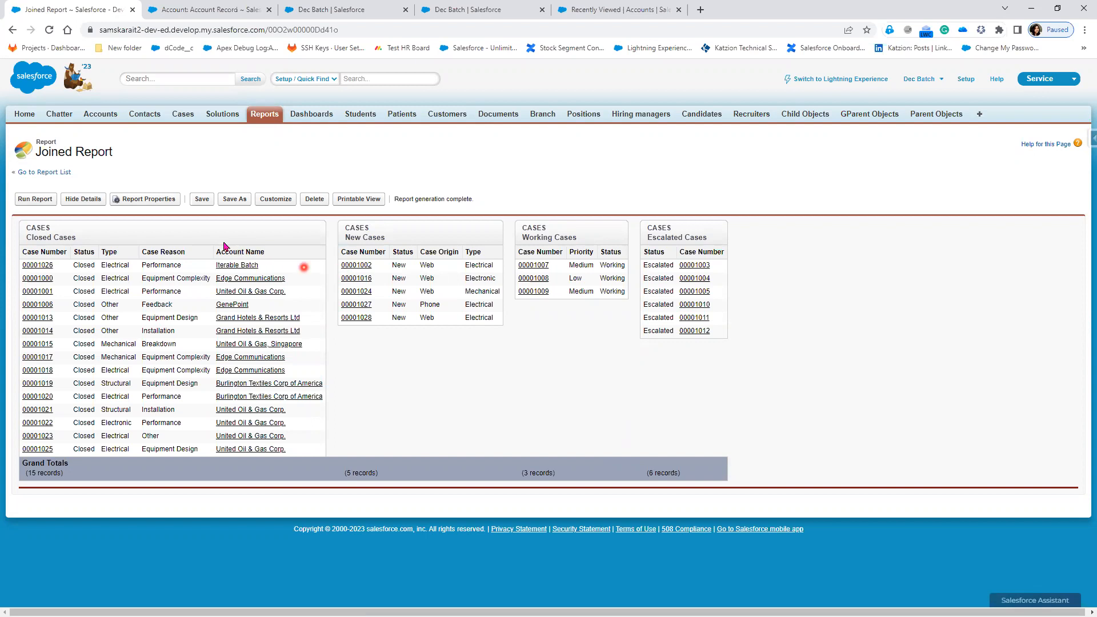
Check the joined report's properties, including its name, description and folder, without changing them
left_click(150, 199)
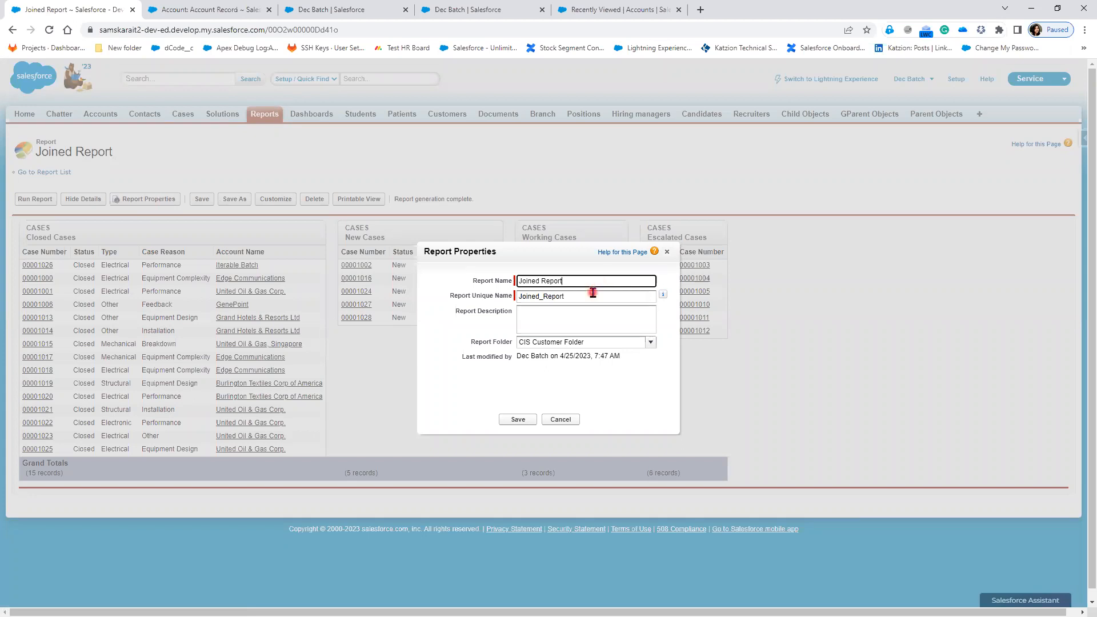
left_click(586, 322)
left_click(560, 420)
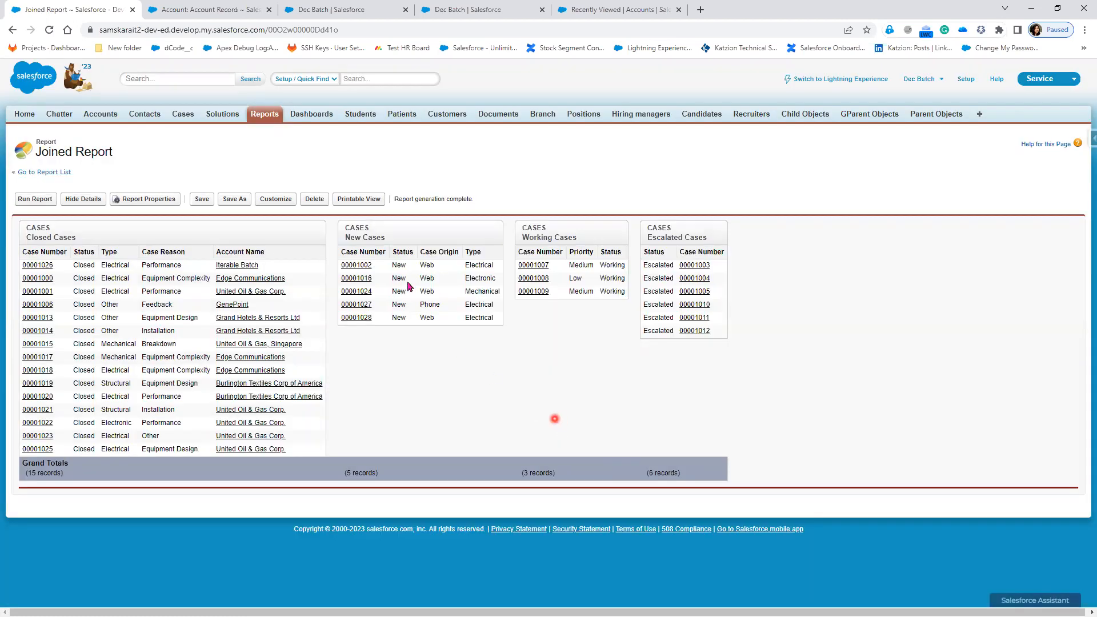
Switch to Lightning Experience and open the joined report for editing
left_click(854, 80)
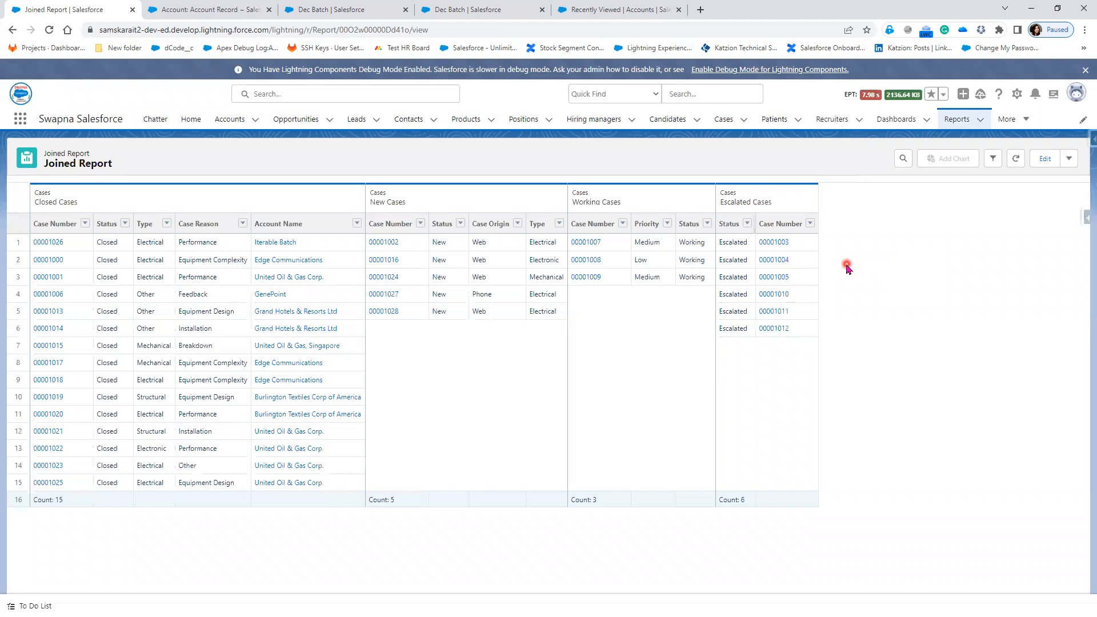
left_click(1043, 159)
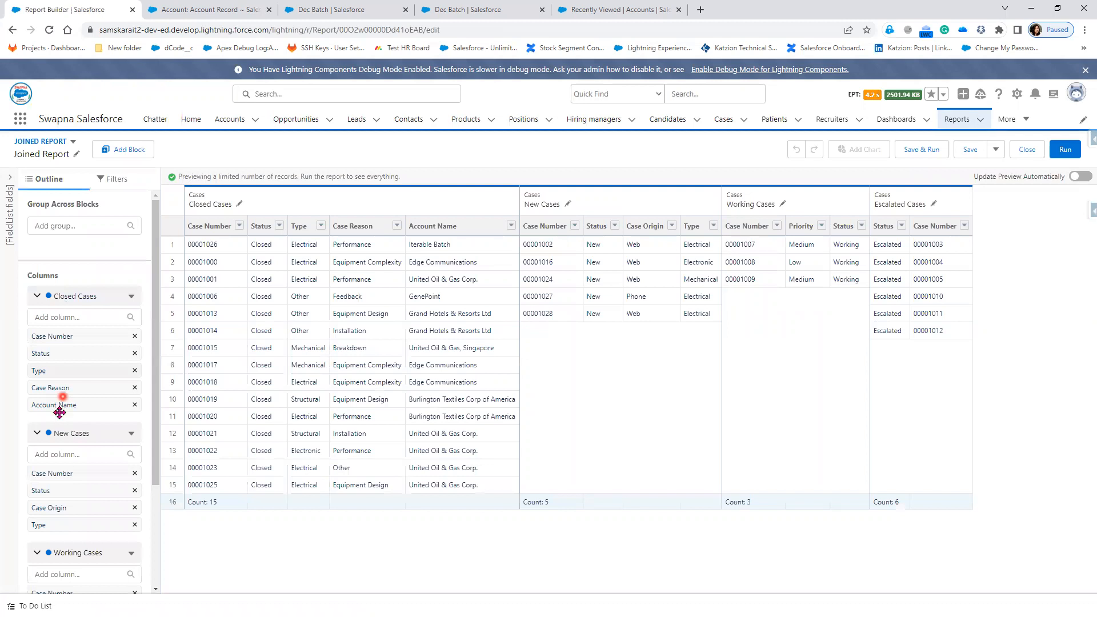
Show the full field list and examine the columns of each block and the options of the Escalated Cases block
scroll(59, 416, "down", 3)
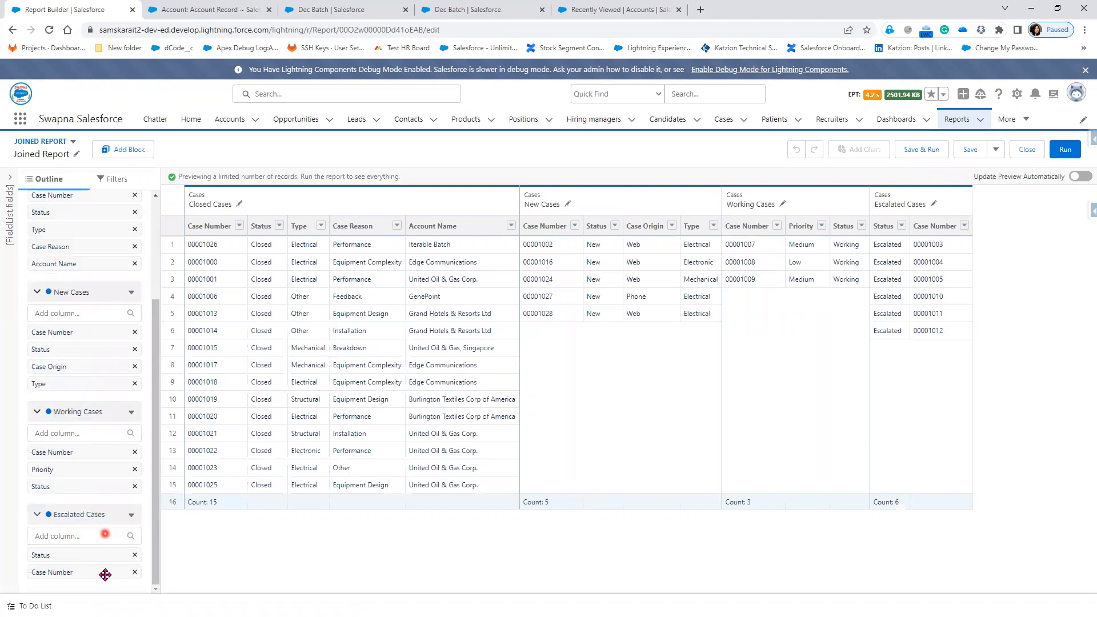
left_click(11, 180)
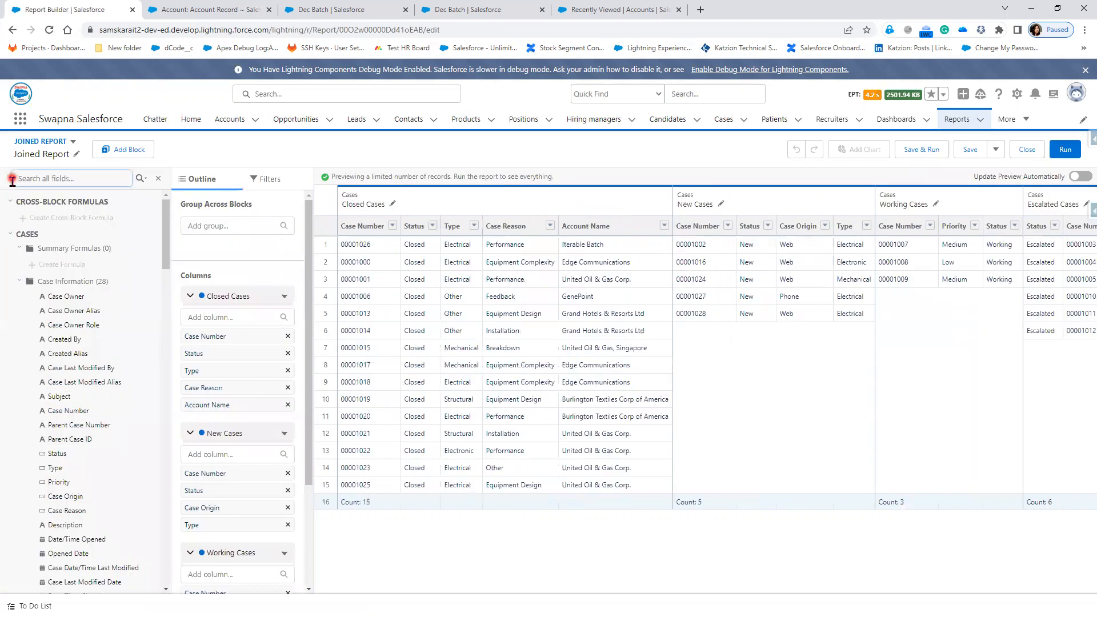
left_click_drag(101, 440, 278, 499)
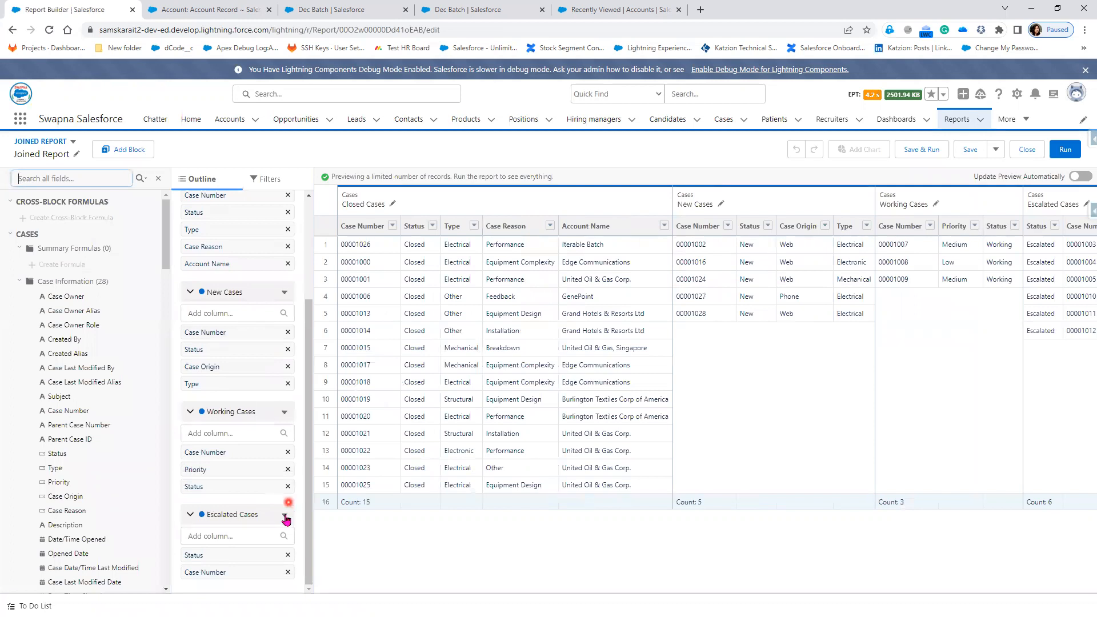
left_click(283, 516)
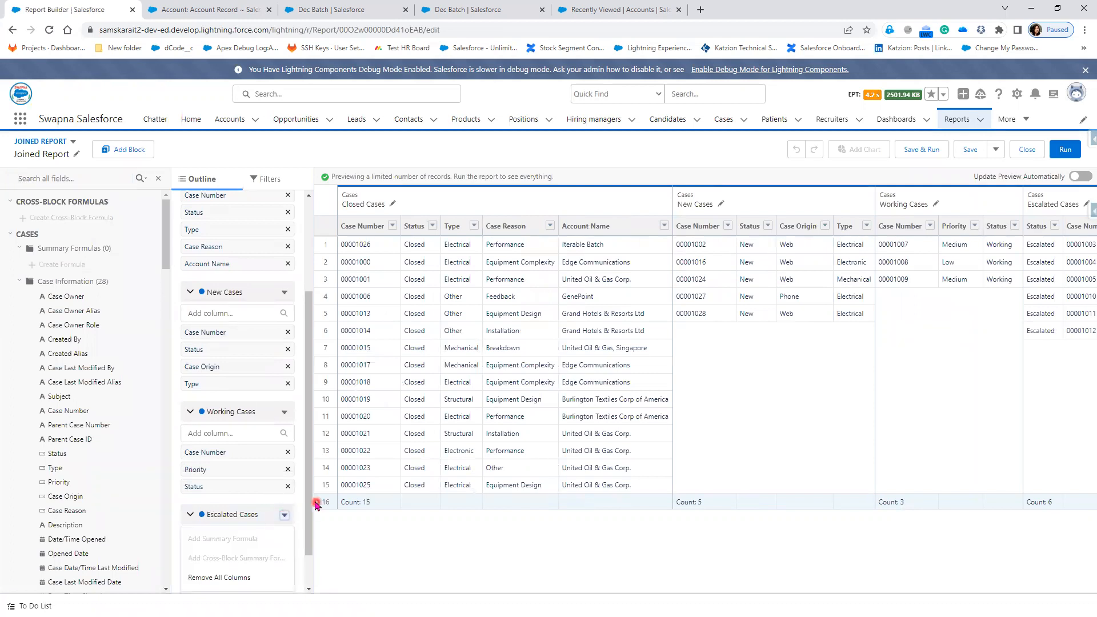
scroll(277, 505, "down", 1)
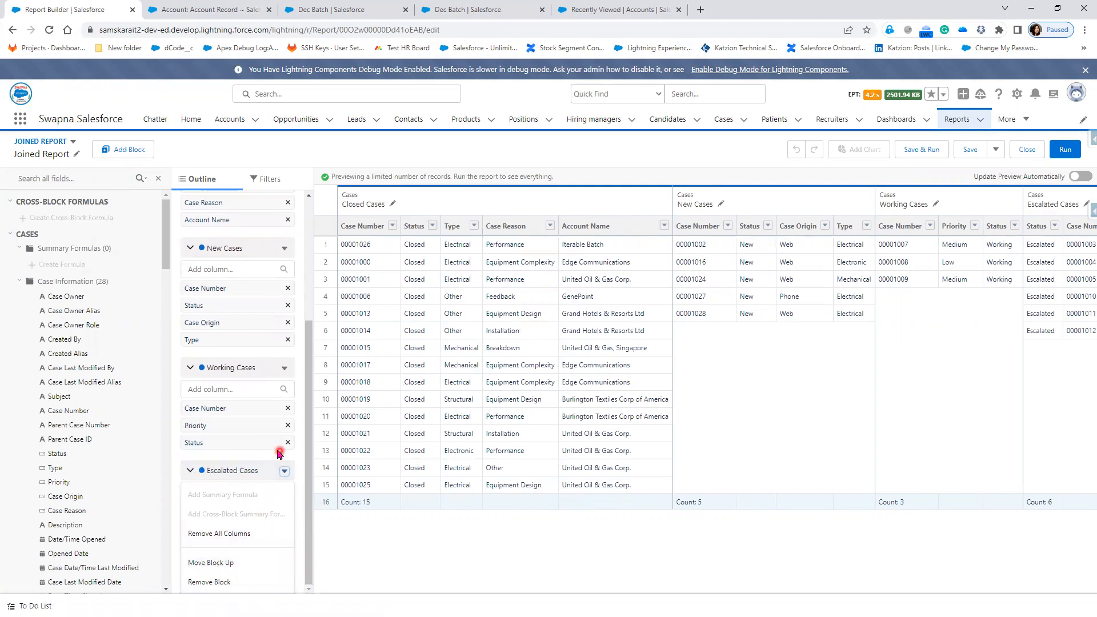
scroll(278, 451, "up", 3)
scroll(277, 448, "up", 2)
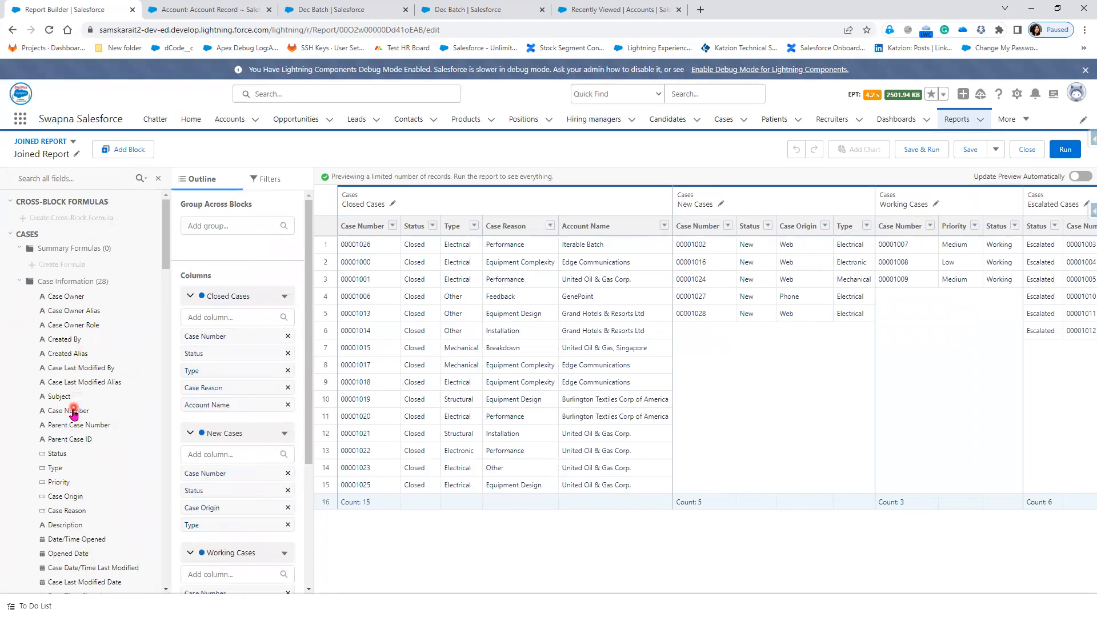
Try to add Case Number to the report preview beside the Escalated Cases block and refresh the preview
left_click_drag(73, 413, 1081, 453)
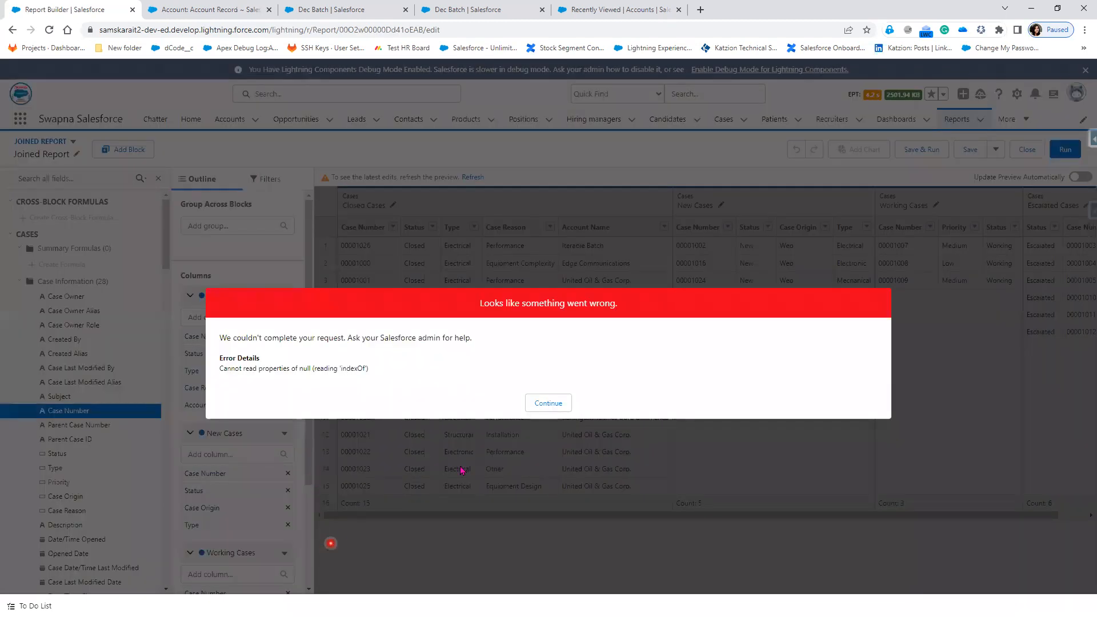
left_click(534, 404)
left_click(545, 405)
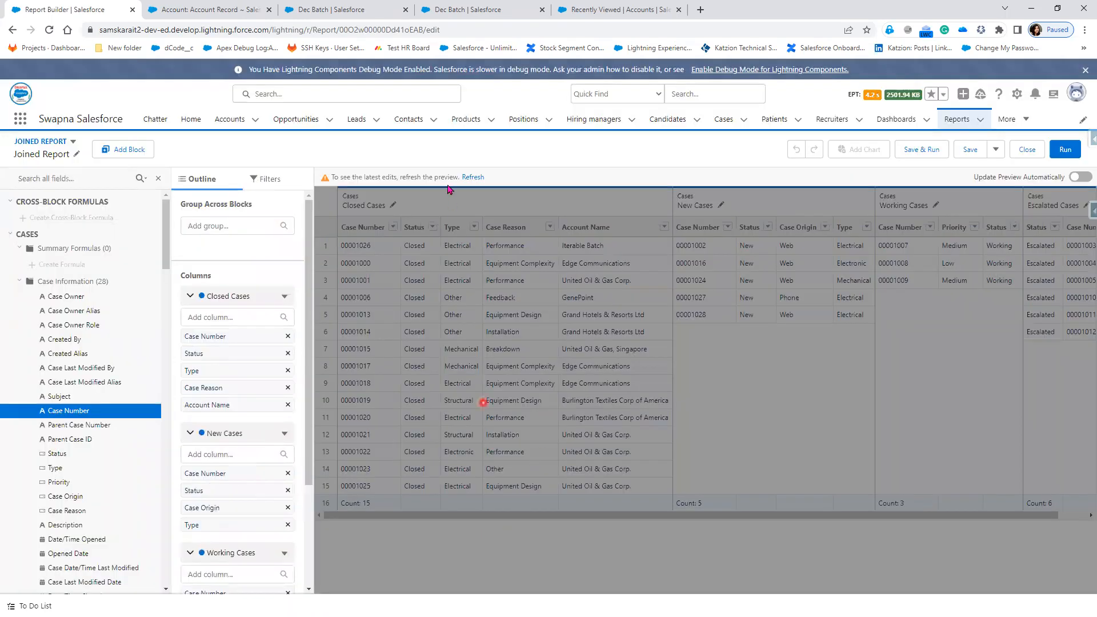
left_click(473, 177)
left_click(469, 178)
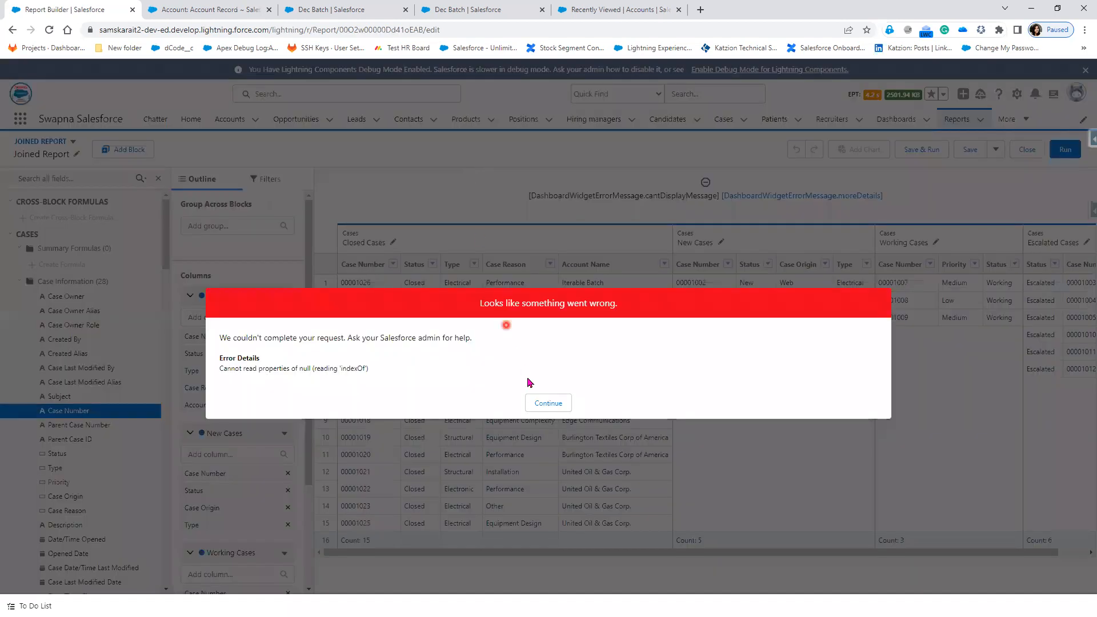
Dismiss the error message and examine the joined report's preview, the columns of each block and the available fields
left_click(548, 403)
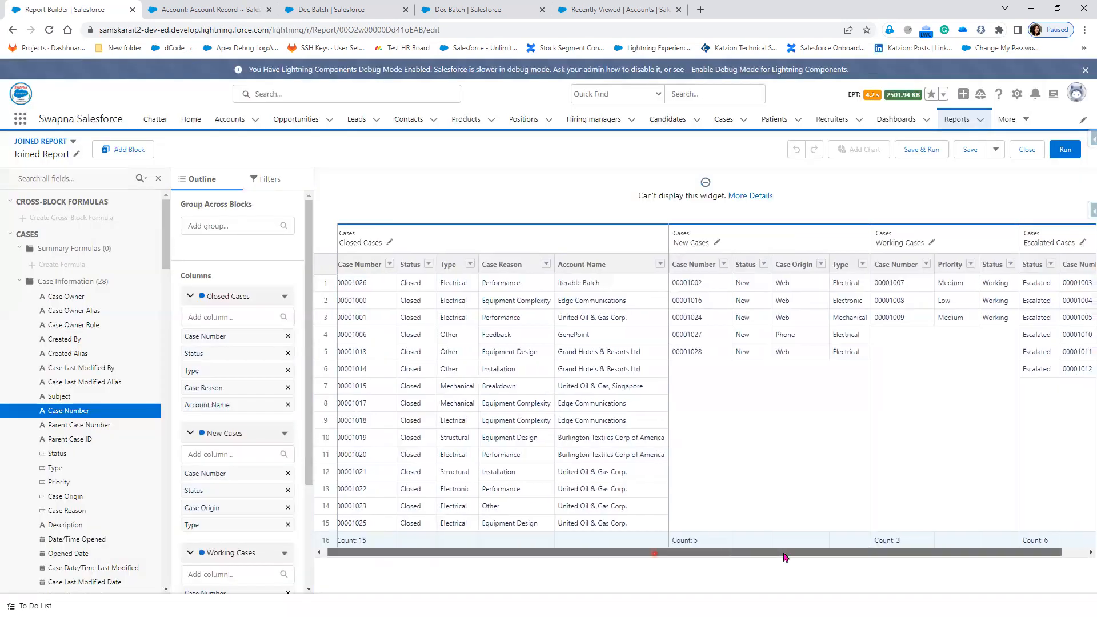
left_click_drag(944, 553, 971, 553)
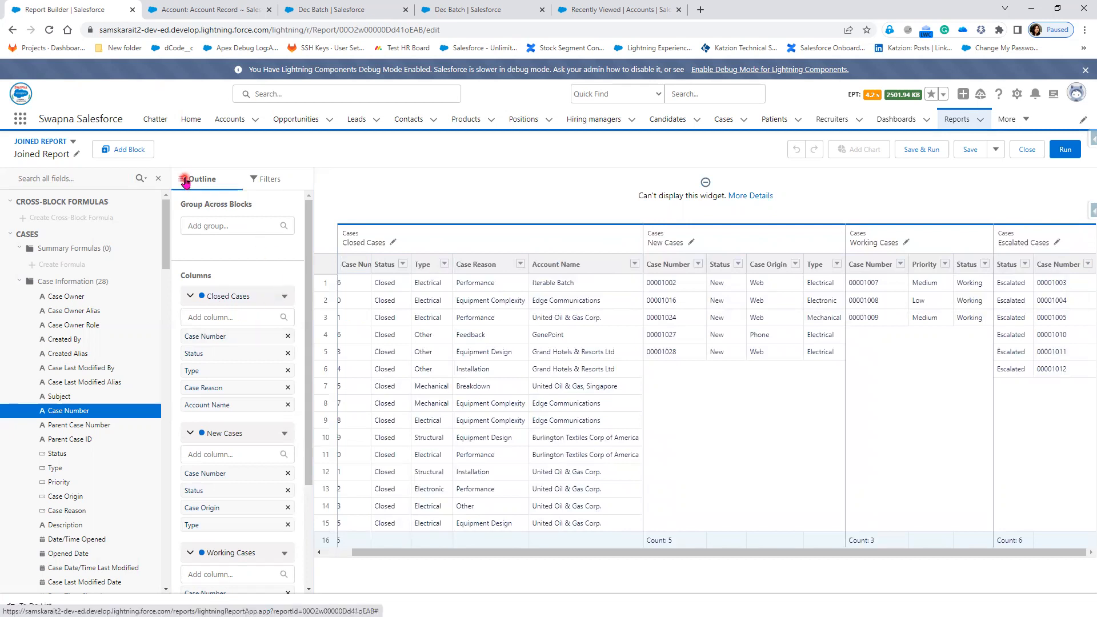
scroll(279, 466, "down", 3)
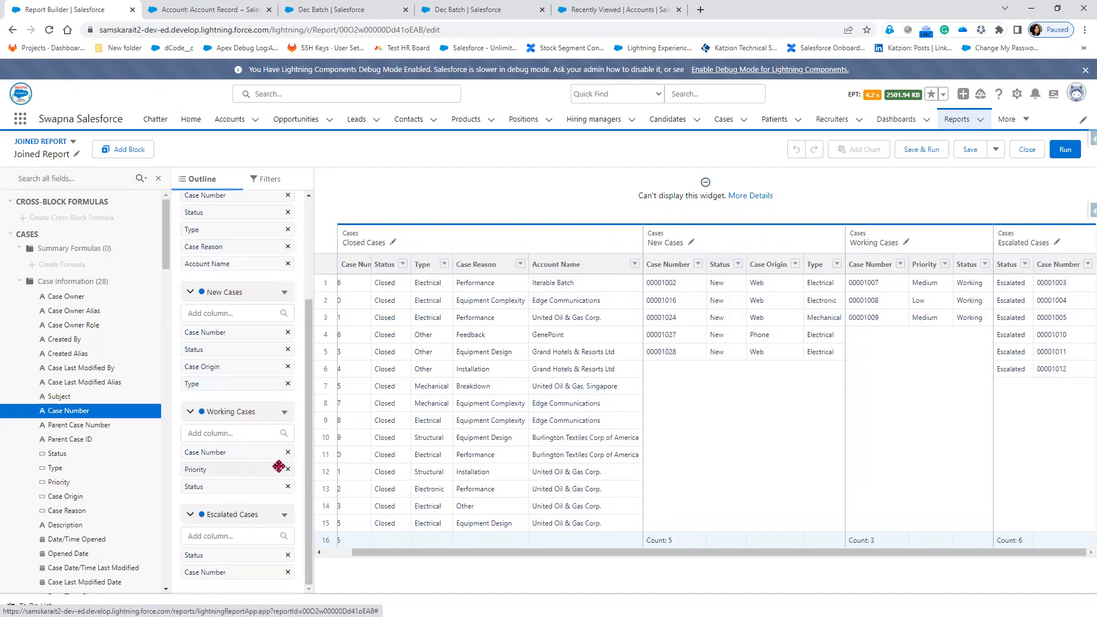
scroll(115, 508, "down", 6)
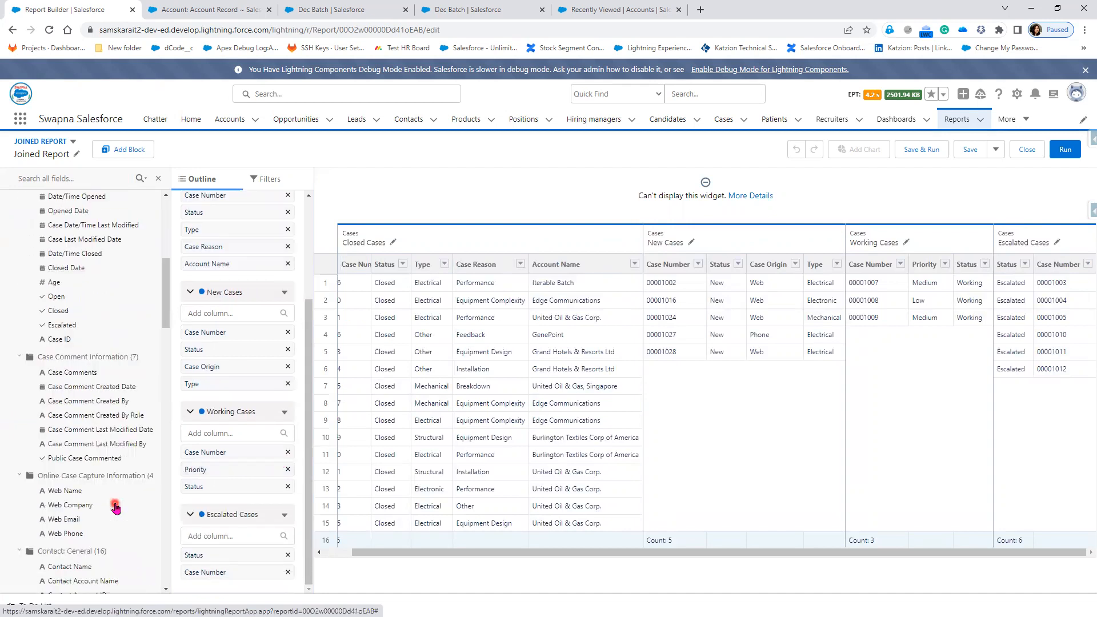
scroll(115, 507, "down", 4)
scroll(109, 520, "down", 15)
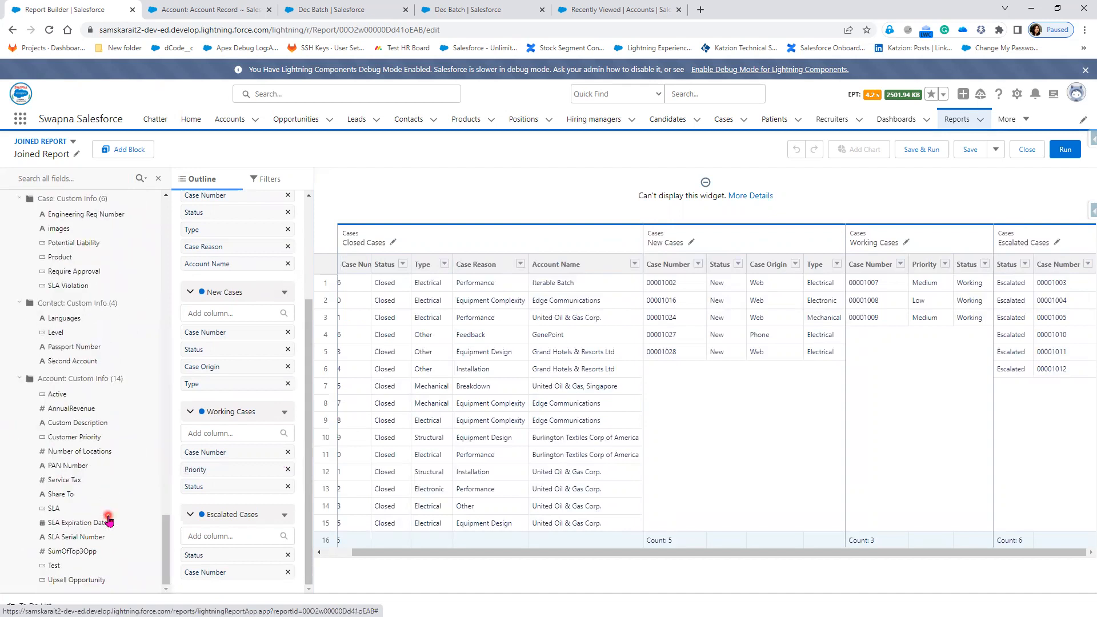
scroll(95, 472, "down", 10)
scroll(96, 472, "up", 18)
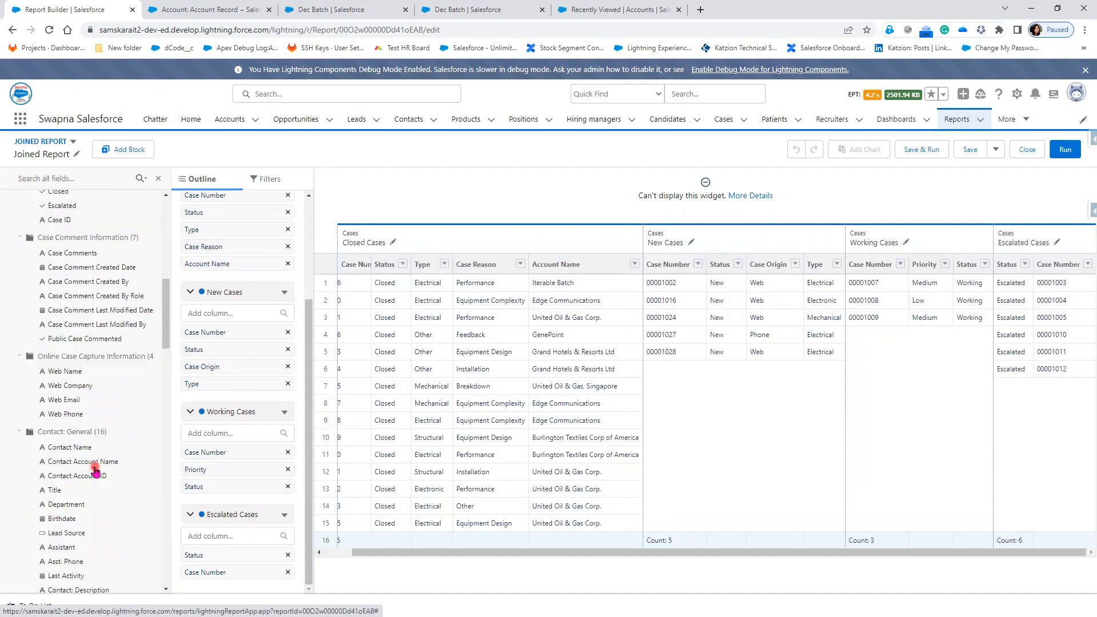
Check the details of the report widget error and try to run the joined report
left_click(745, 200)
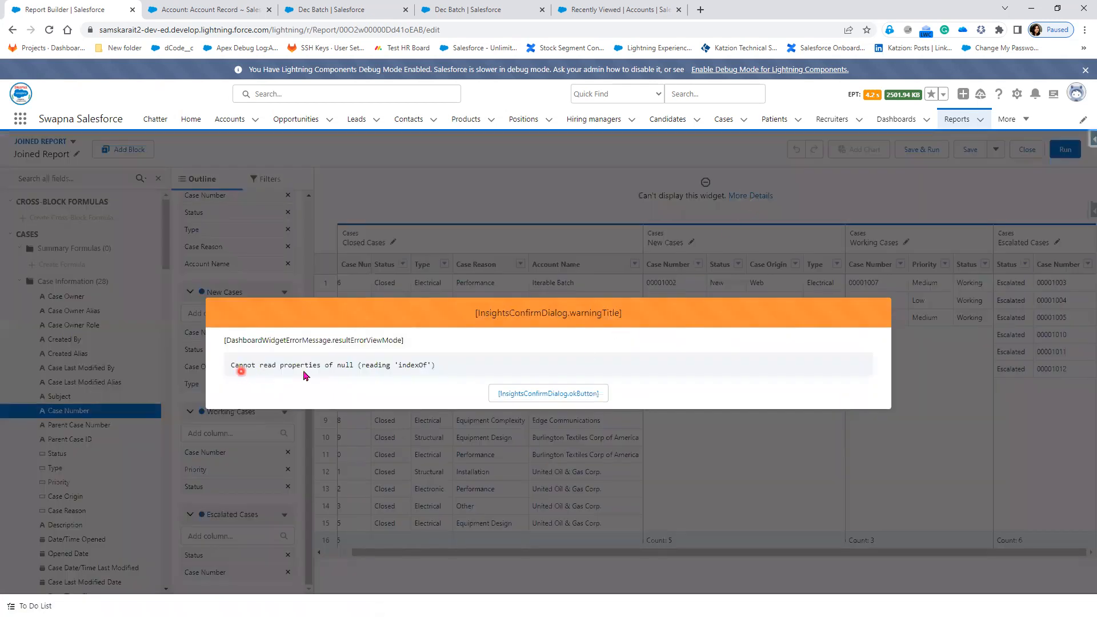
left_click(559, 396)
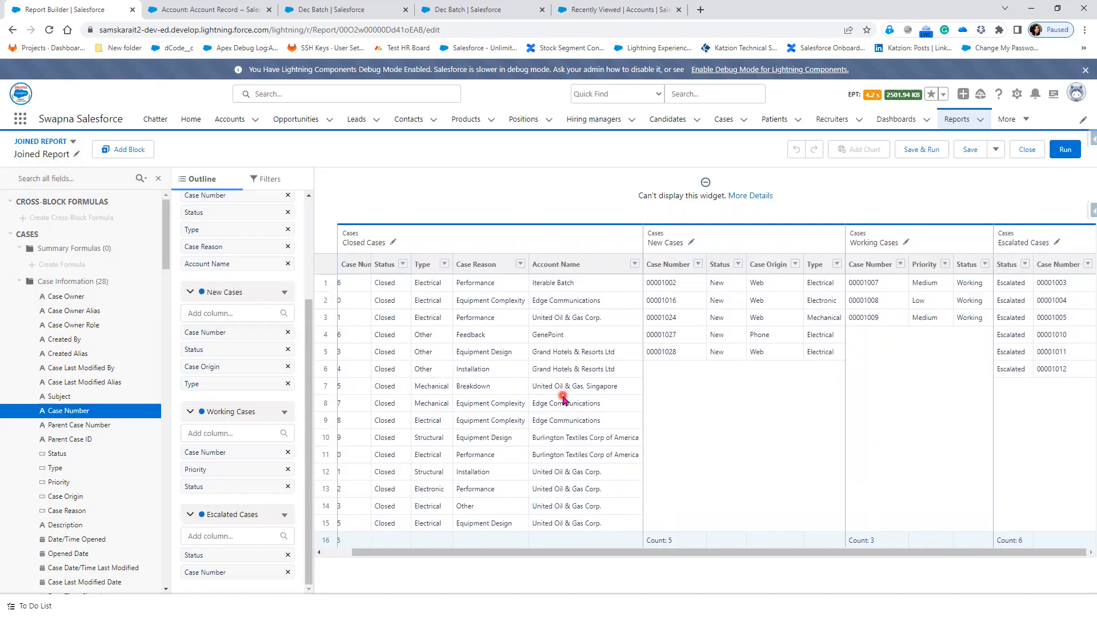
left_click(1067, 150)
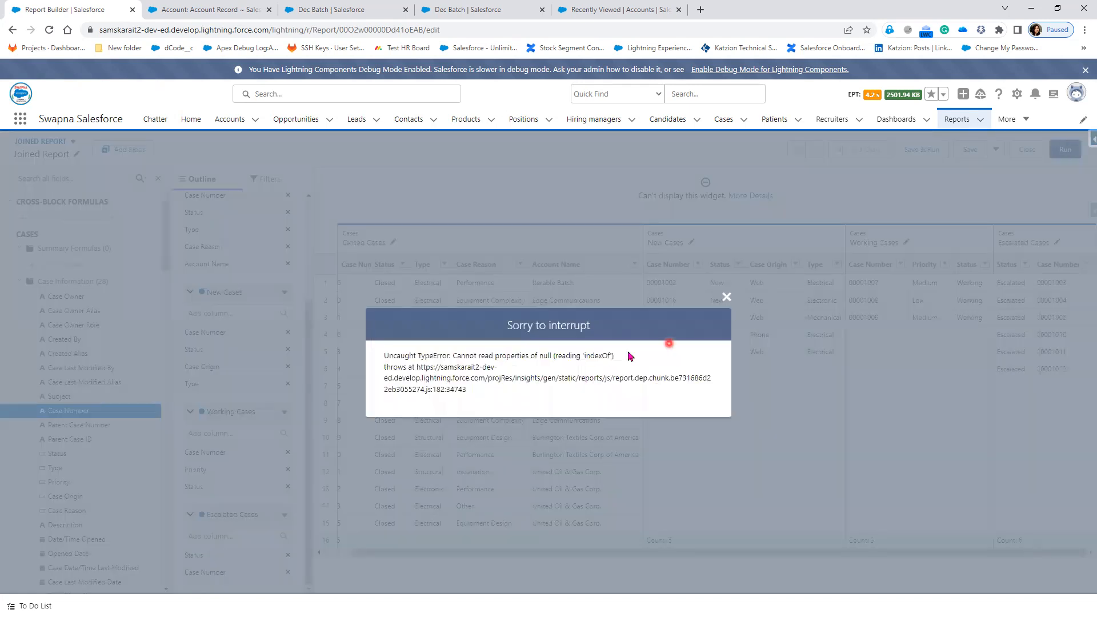
left_click(727, 298)
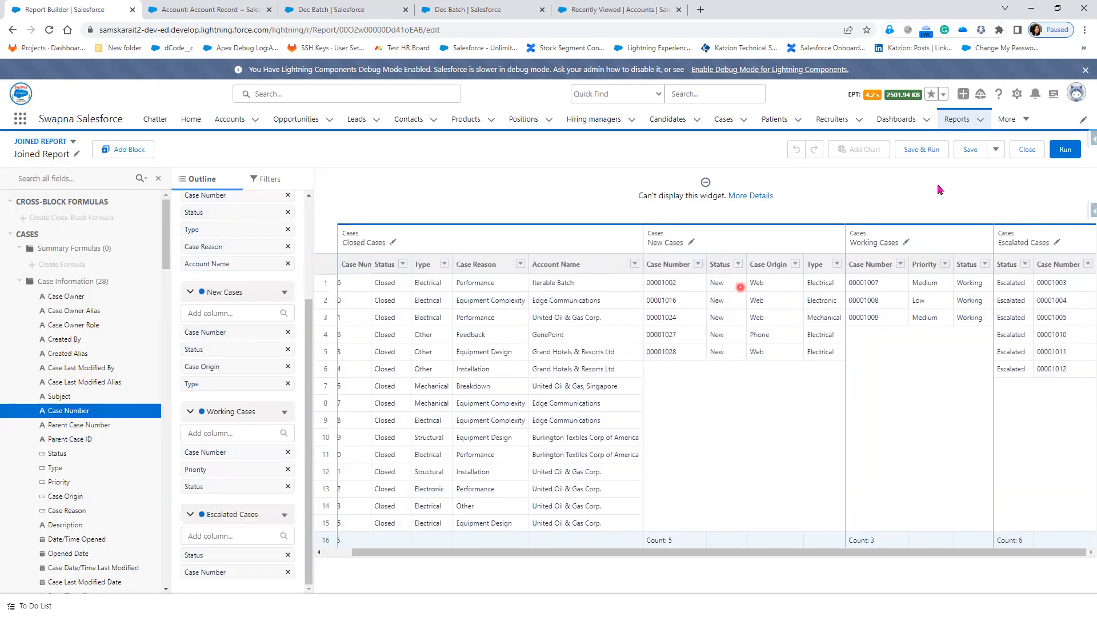
Close the joined report's editor, discarding the unsaved changes, and open the list of recent reports
left_click(1027, 150)
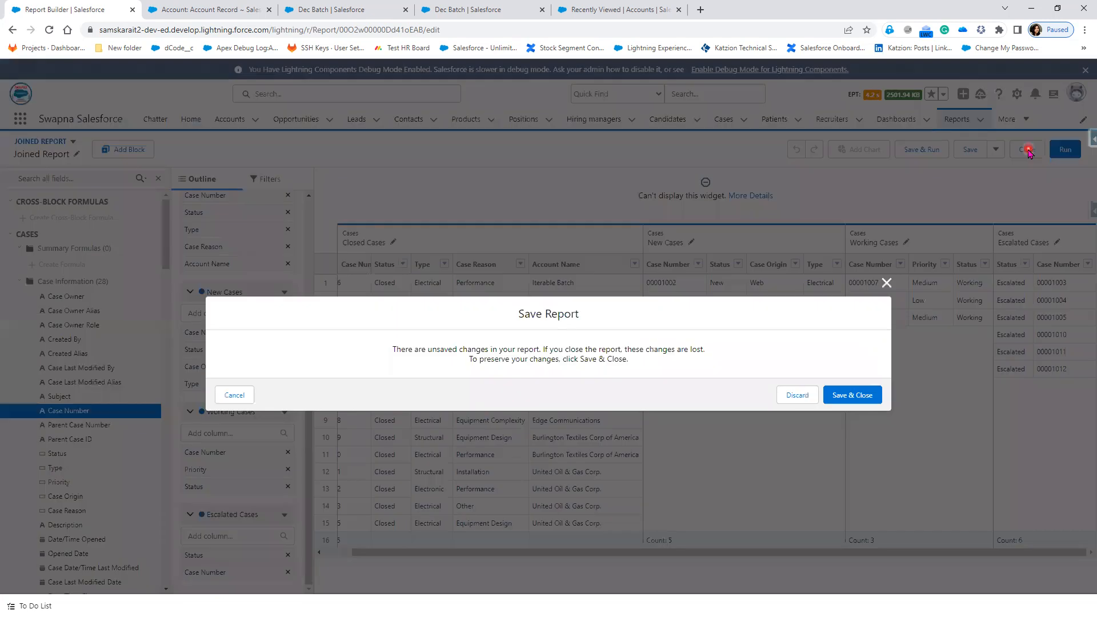
left_click(799, 396)
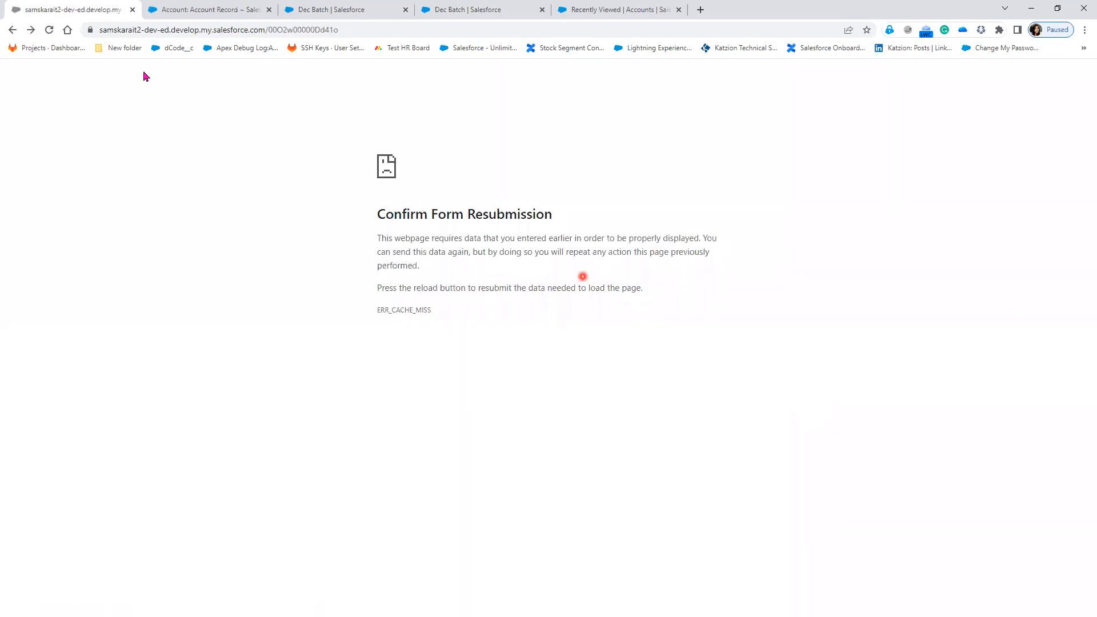
left_click(50, 30)
left_click(569, 117)
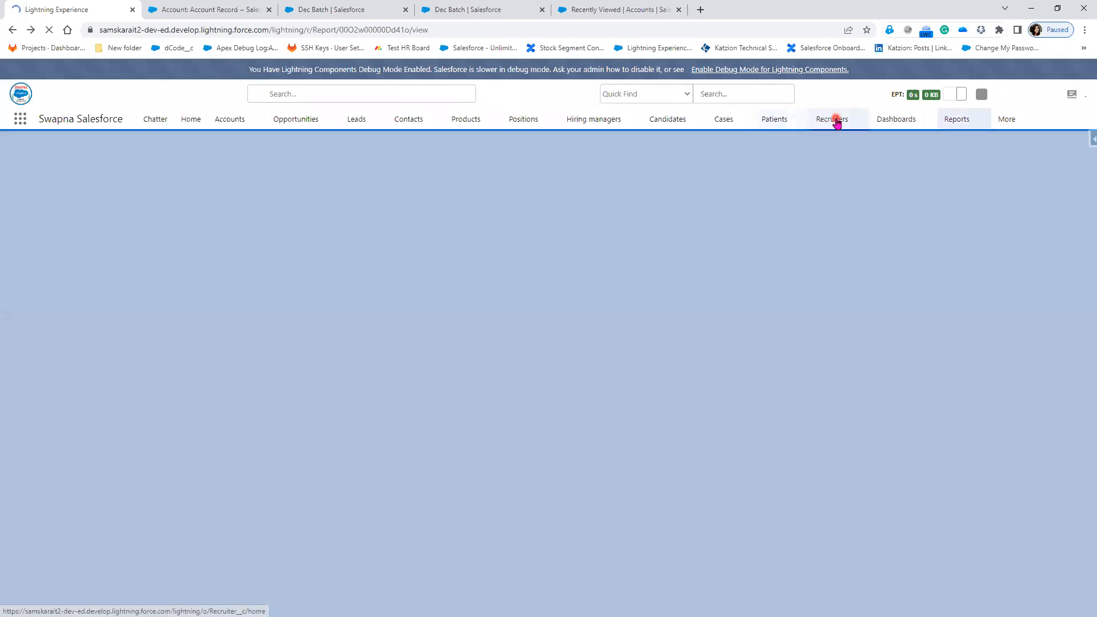
left_click(834, 119)
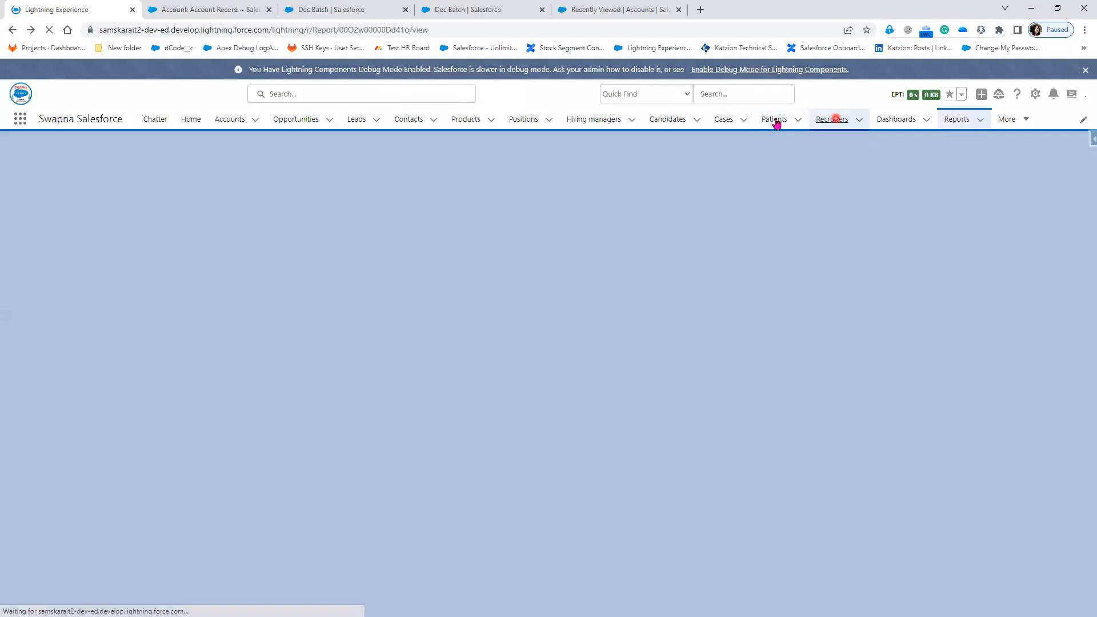
left_click(951, 120)
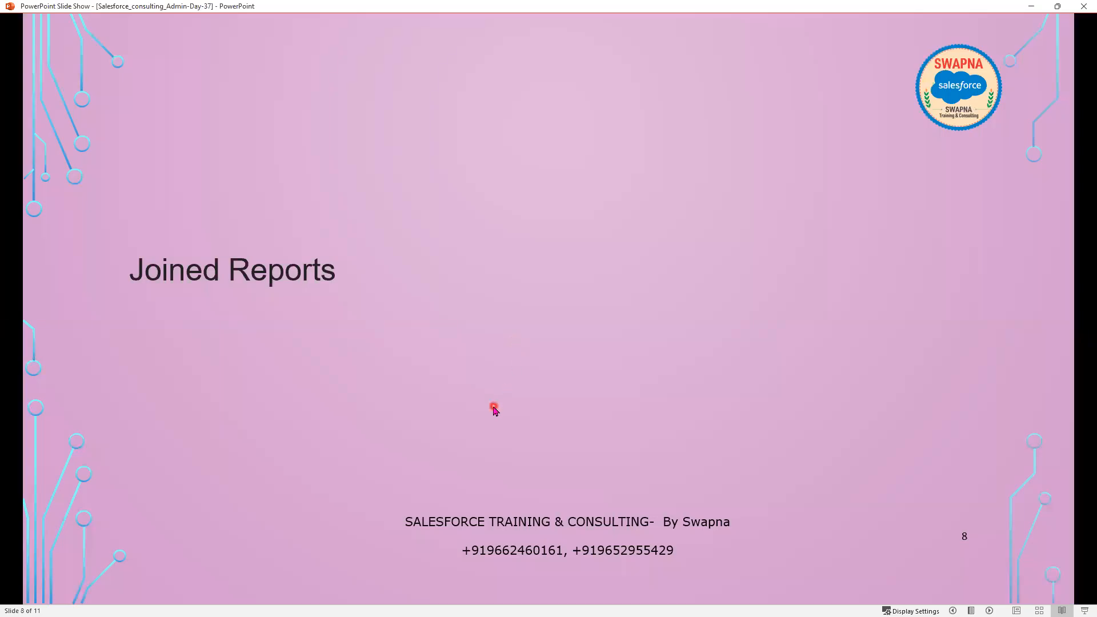
left_click(494, 407)
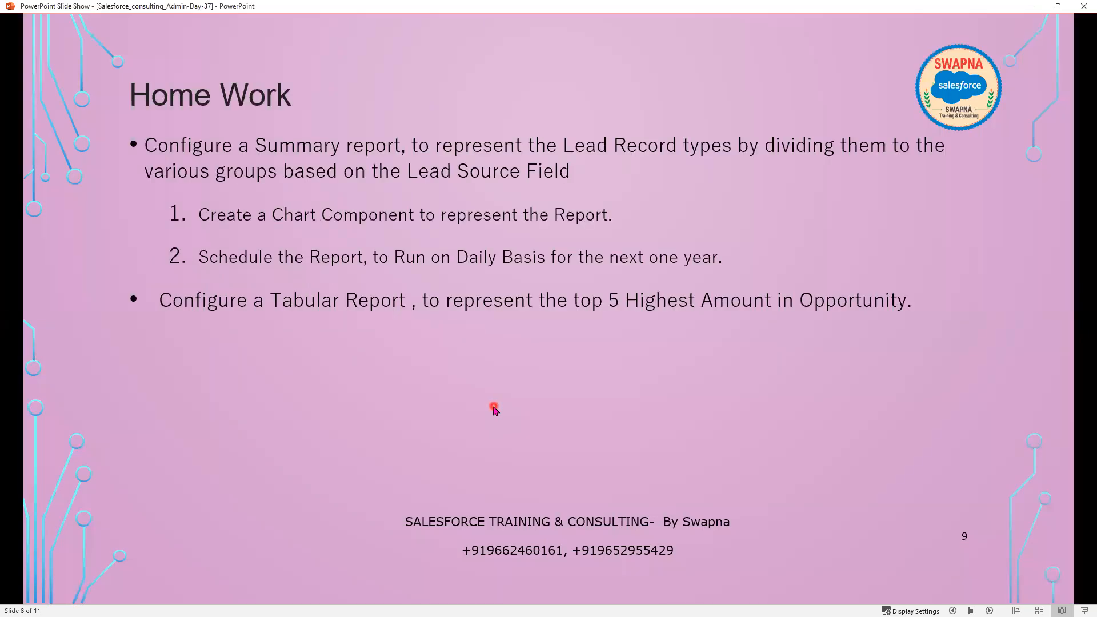
left_click(1032, 15)
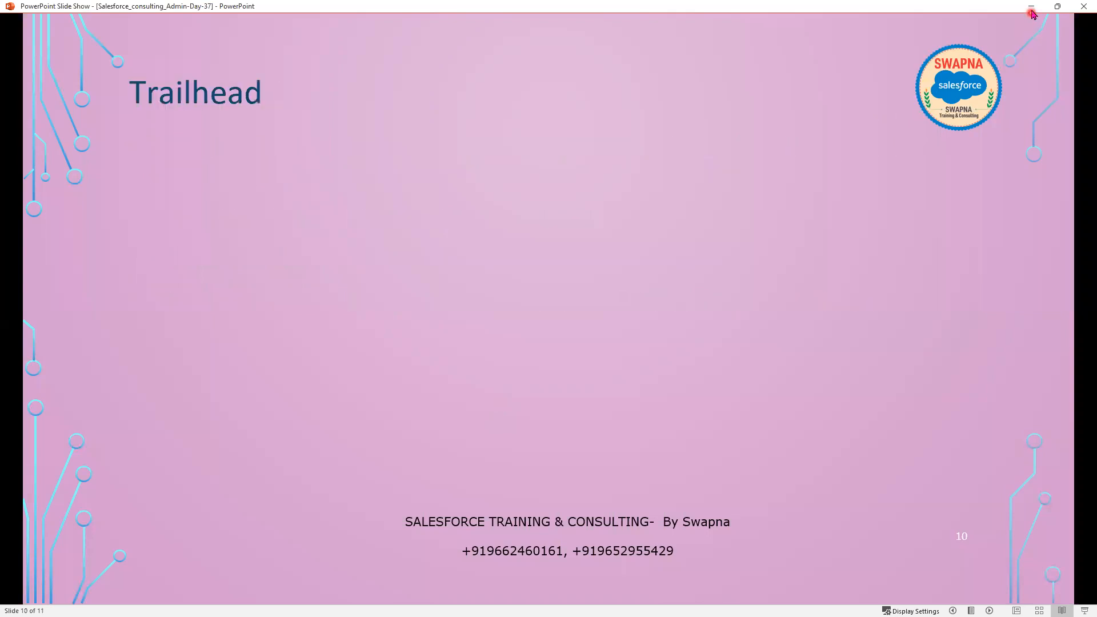
left_click(1031, 8)
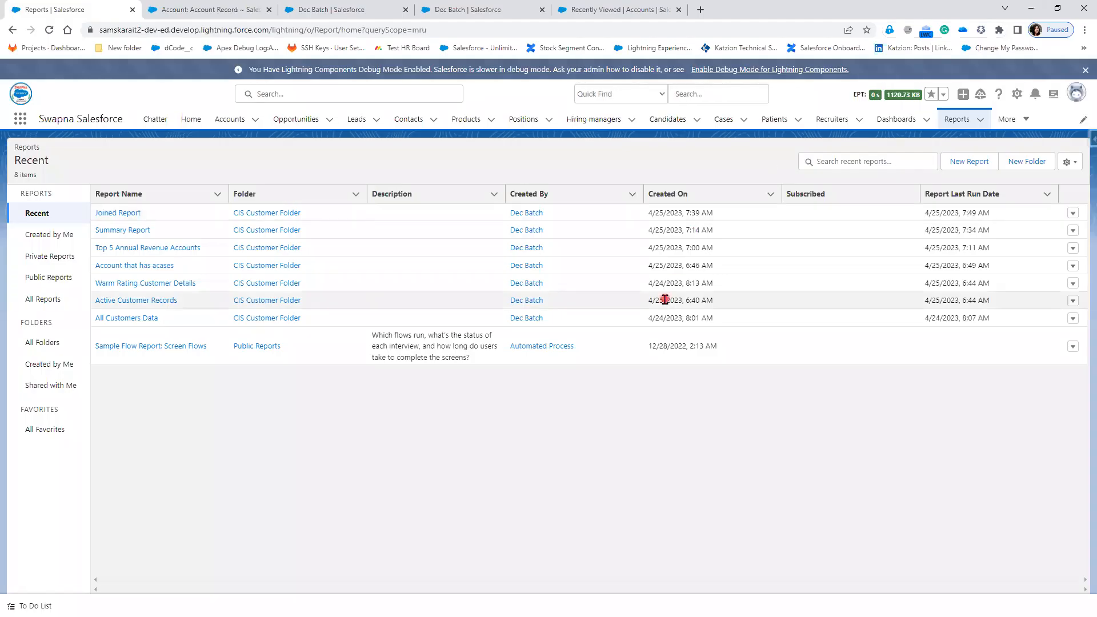
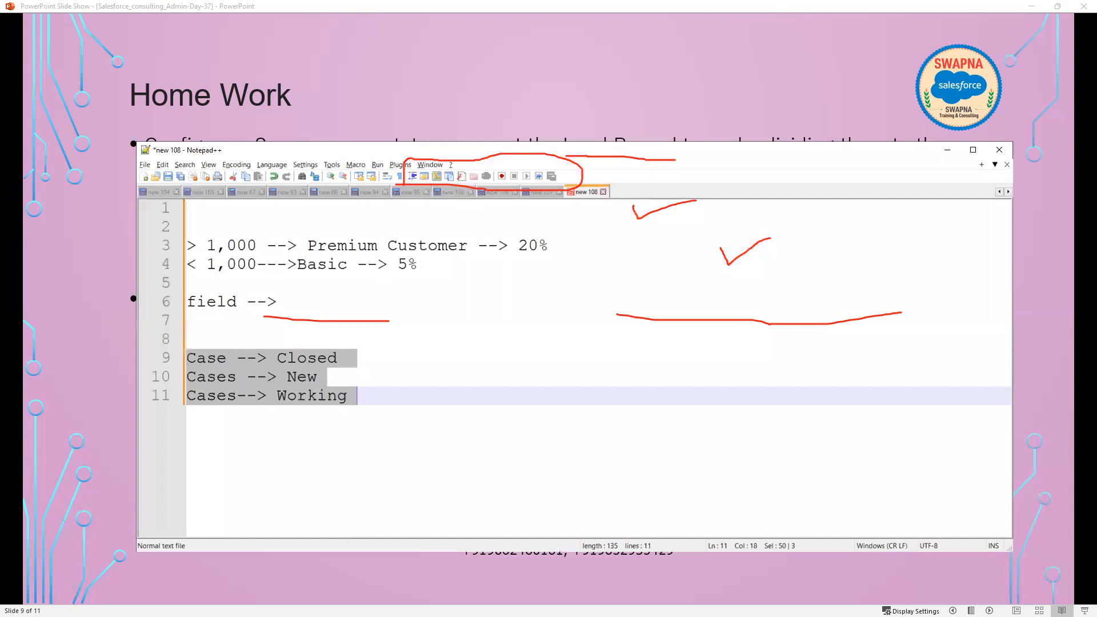
Start a homework note reading "Create joint Re" in Notepad++, two blank lines below the case status lines
left_click(210, 453)
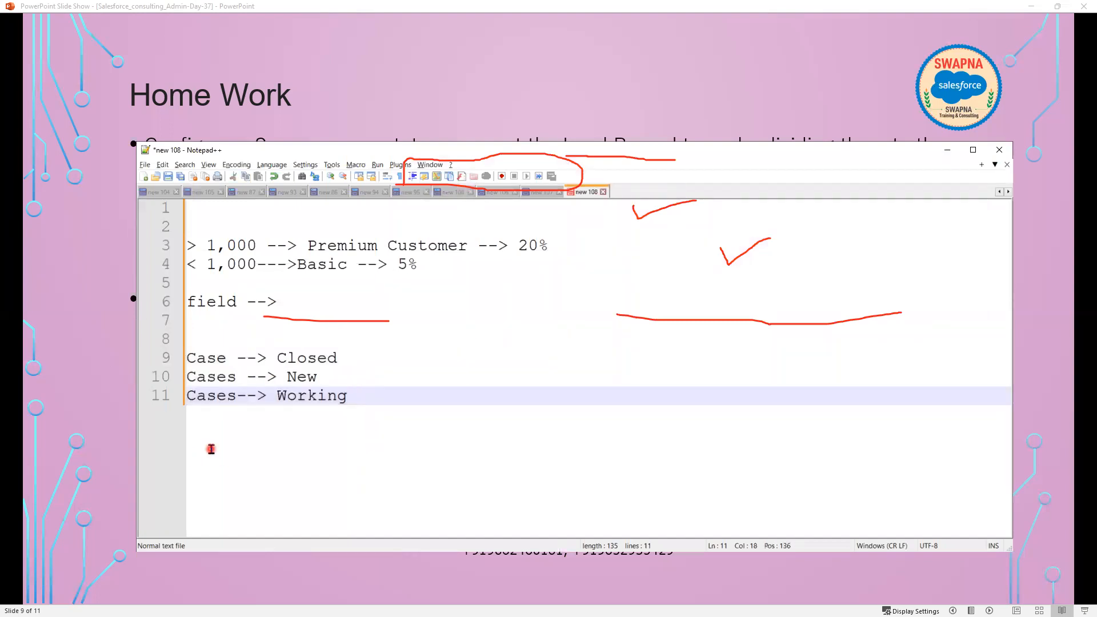
key("Return")
key("Return")
key("Return")
type("Cre")
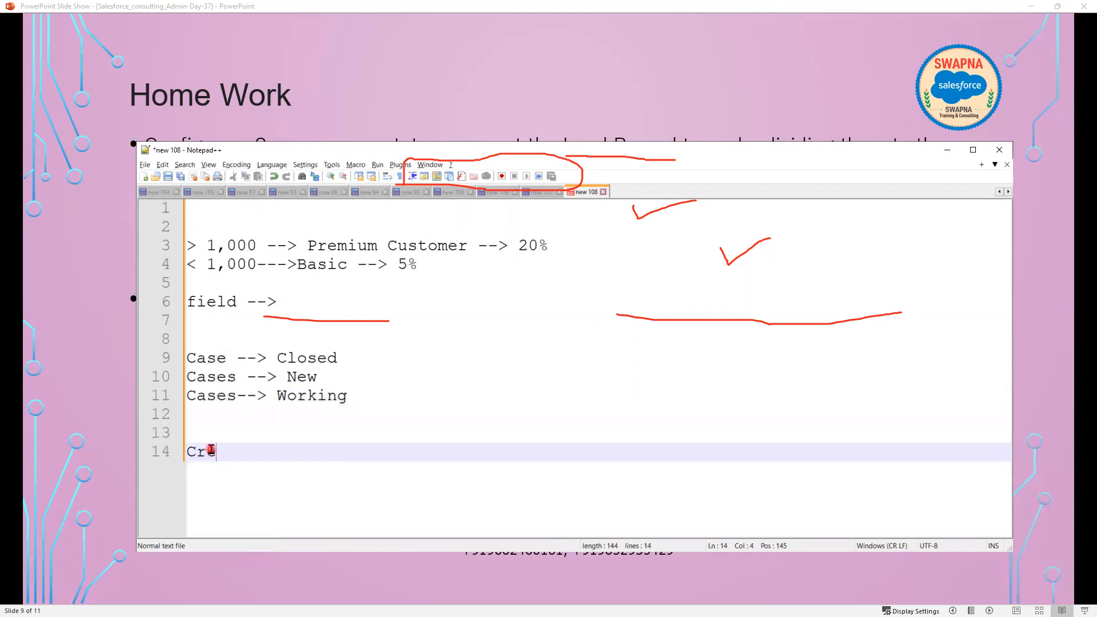
type("ate joint Re")
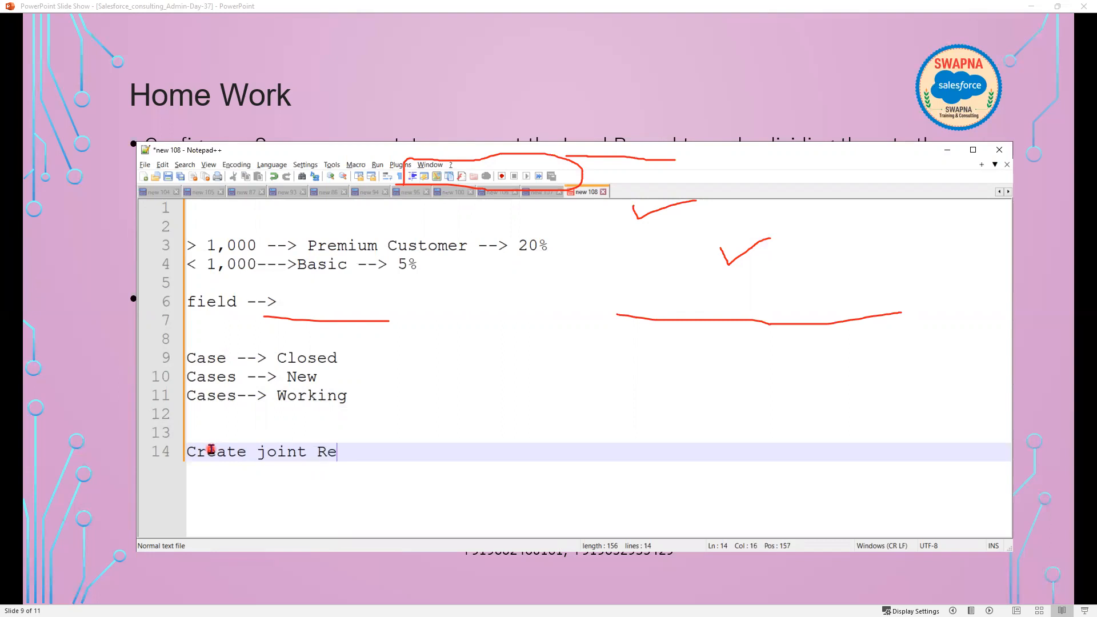
Check the Joined Reports slide behind the notes and rewrite the homework line as "Create joined Reprt on Lead Object", followed by a new line
scroll(520, 109, "down", 1)
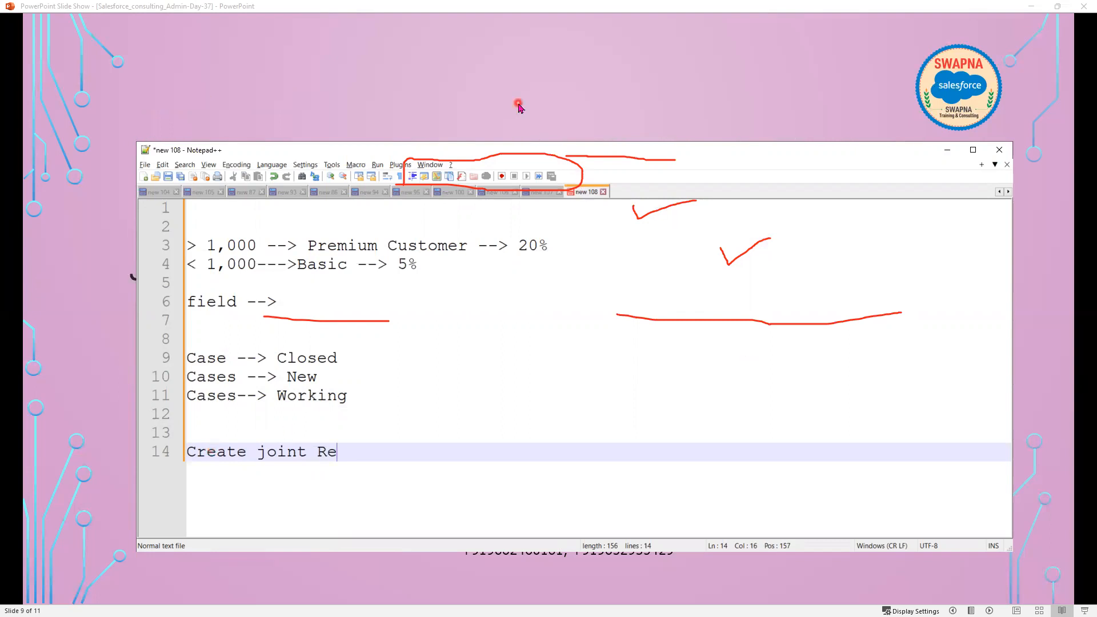
left_click_drag(448, 150, 576, 149)
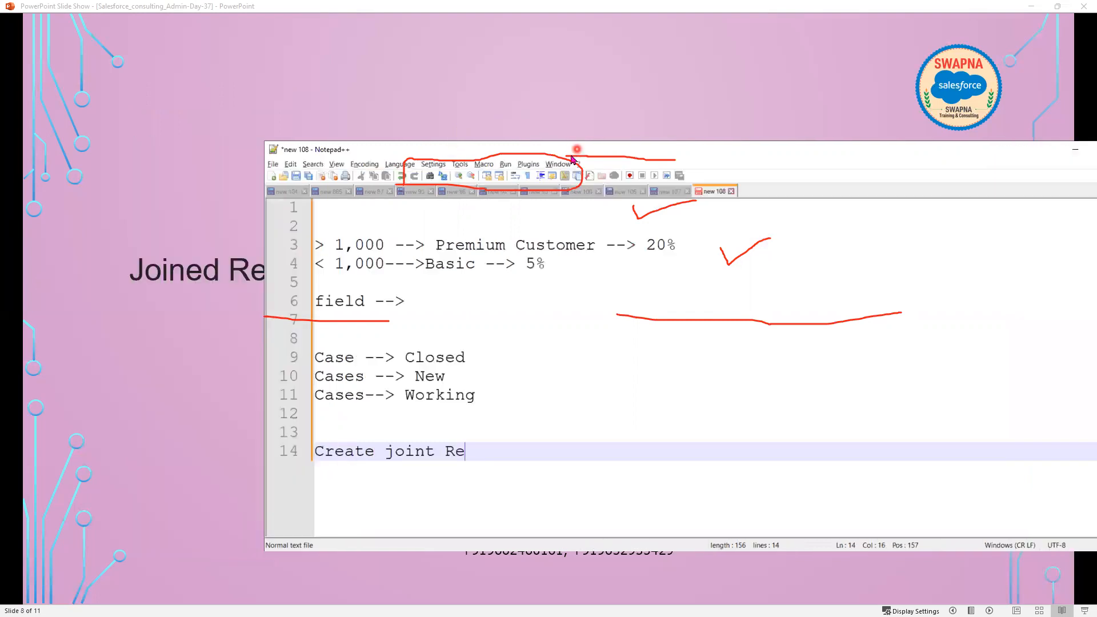
left_click(436, 455)
key("Delete")
type("ed Reprt")
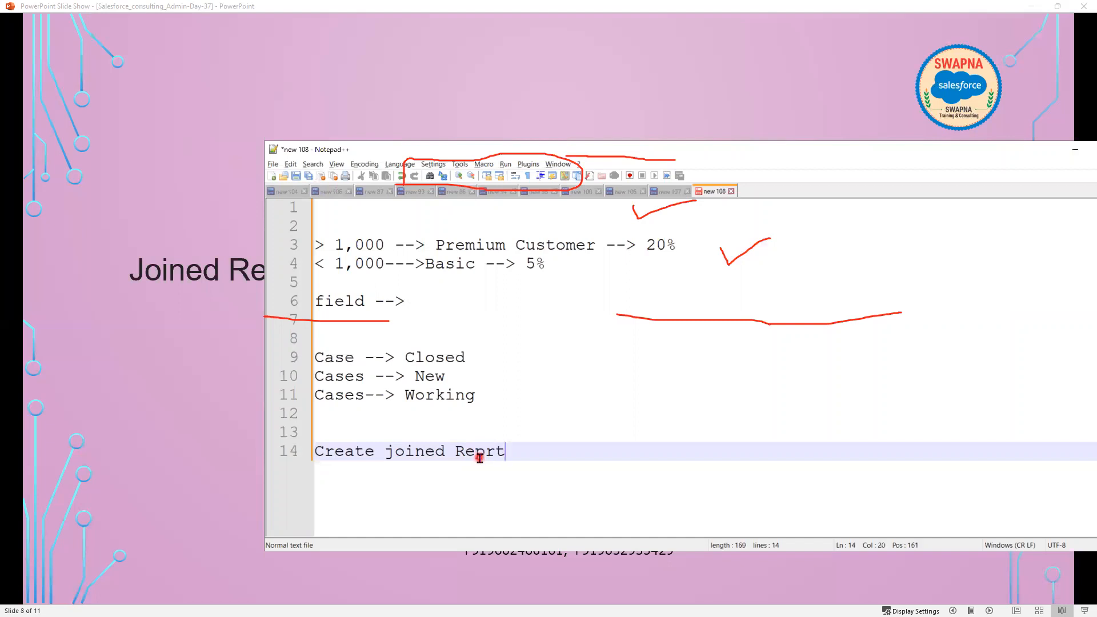
key("Return")
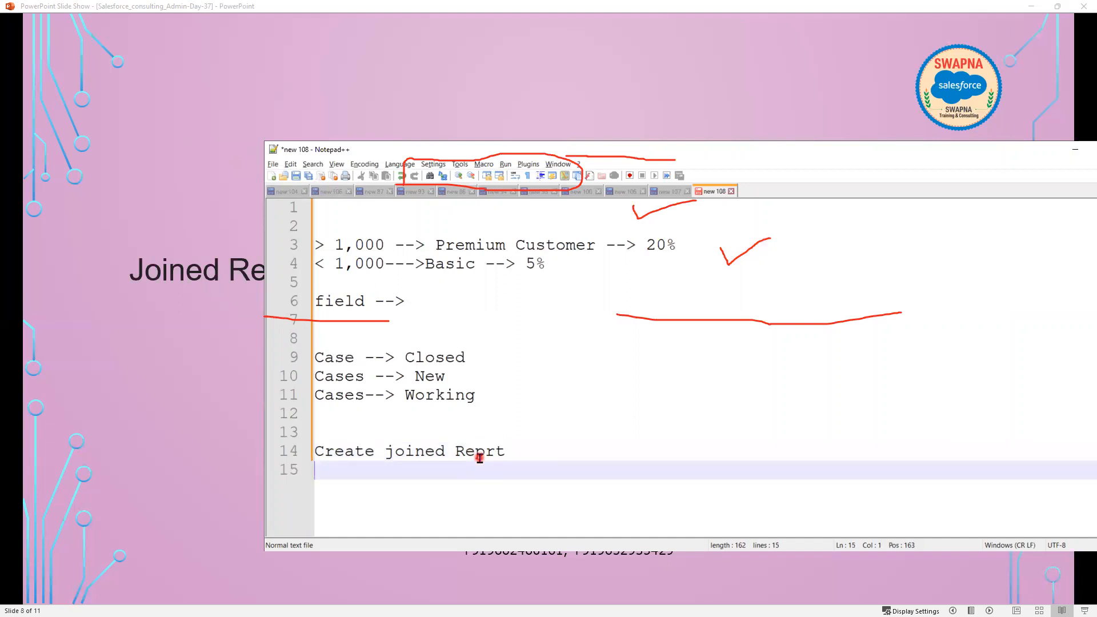
key("Left")
type("on Lead Obje")
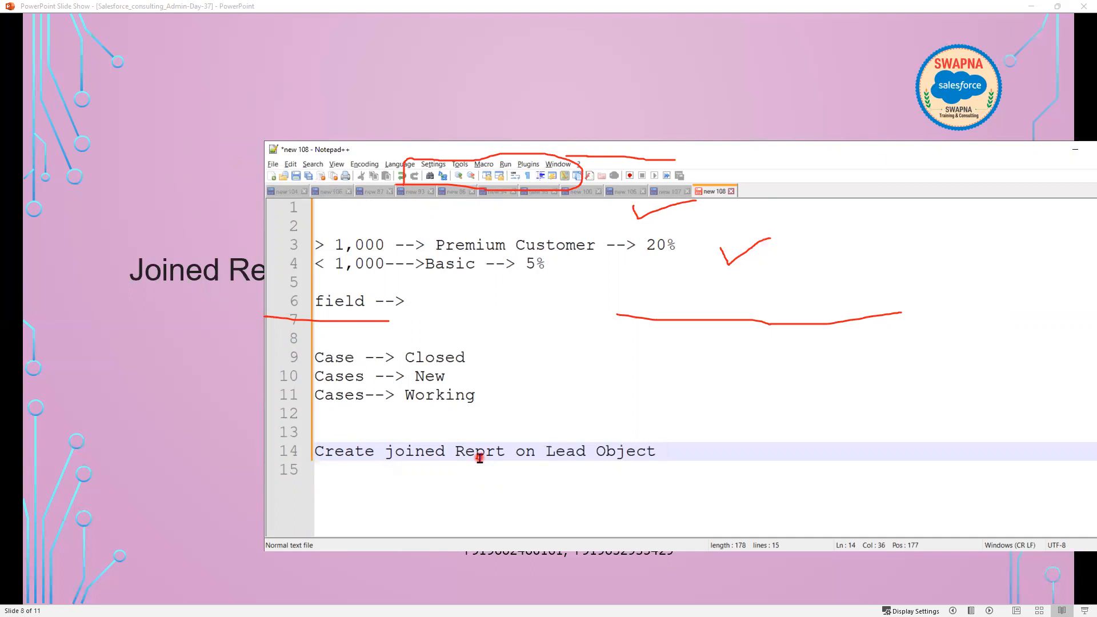
key("Return")
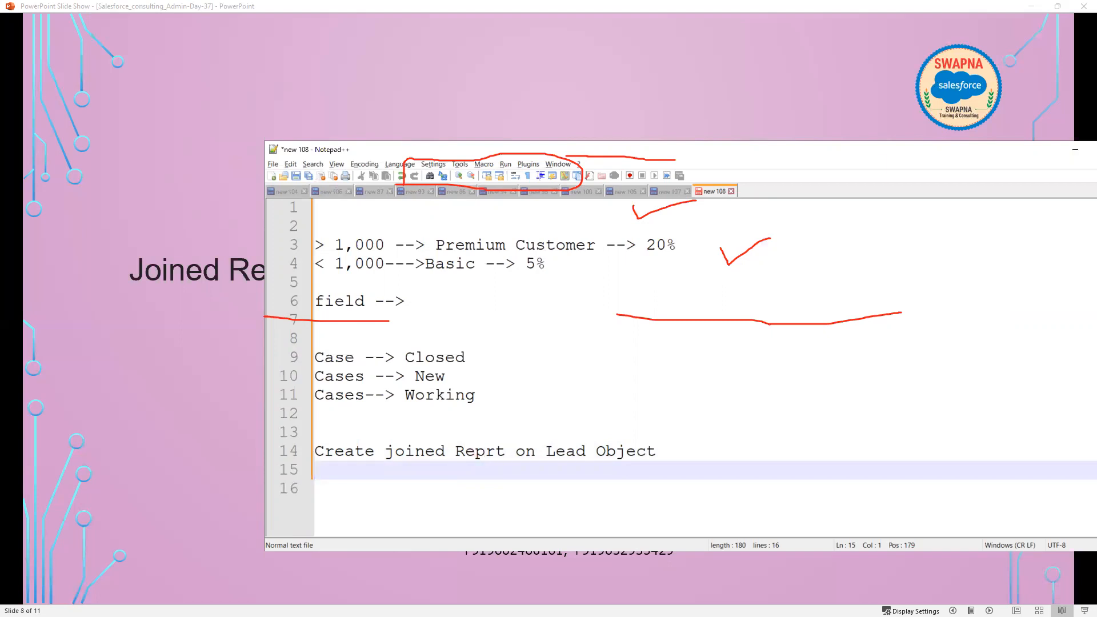
Switch to Salesforce, open the details of the Amazon lead for editing and show the available Lead Status values
key("alt+Tab")
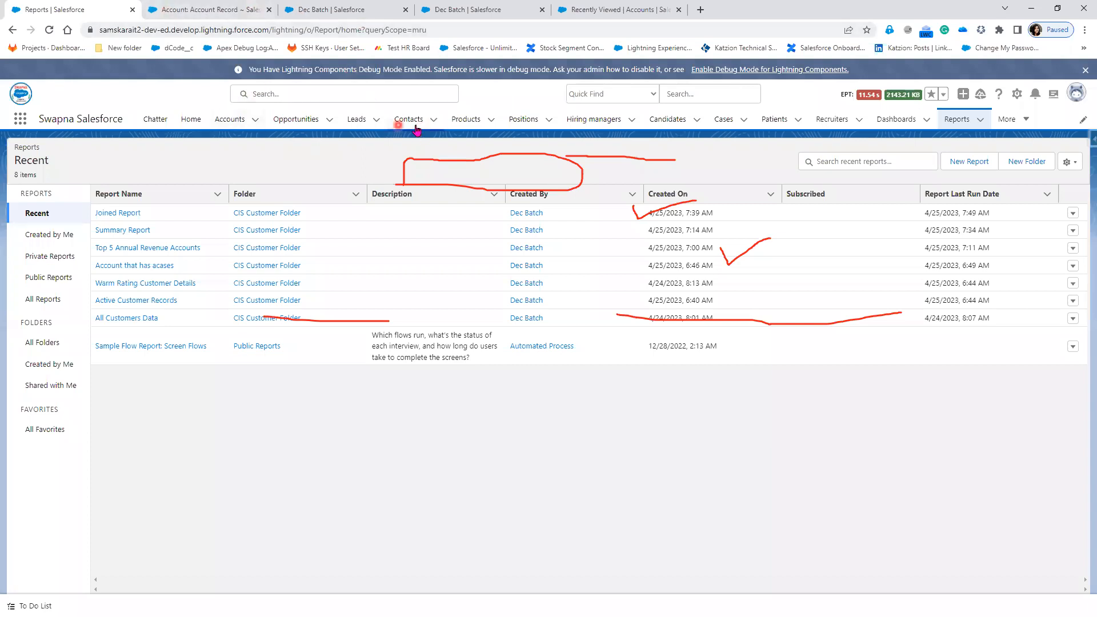
left_click(356, 122)
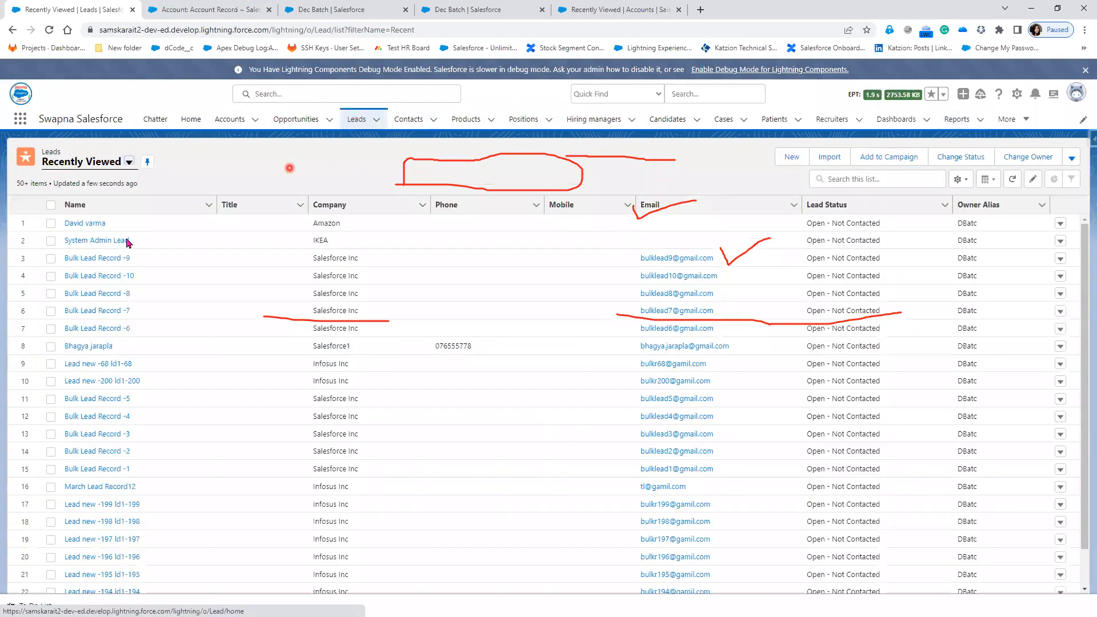
left_click(84, 223)
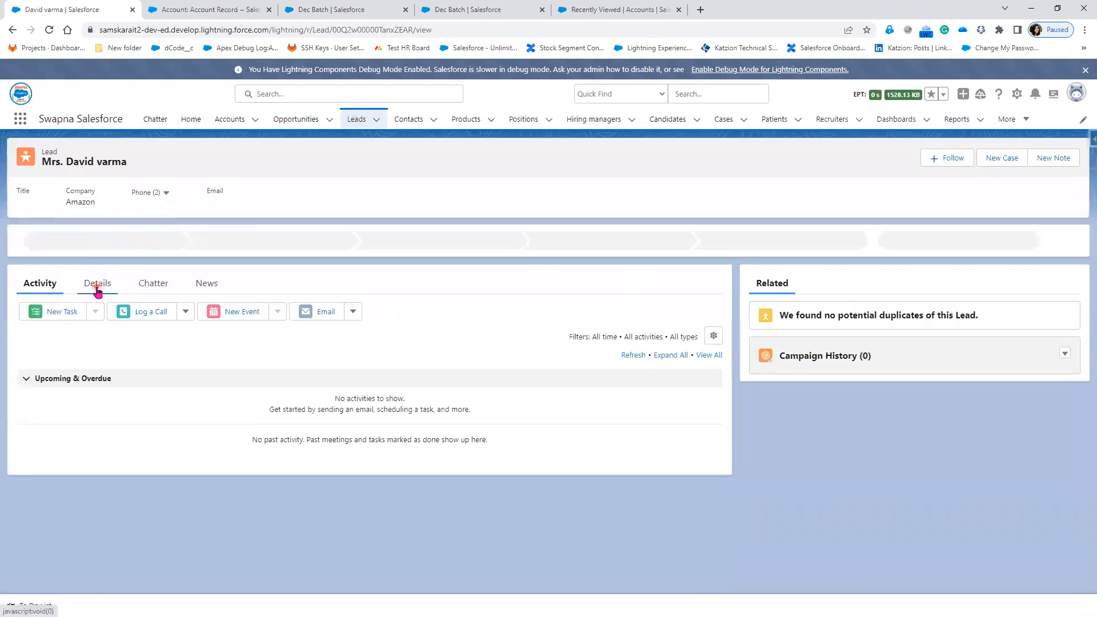
left_click(101, 285)
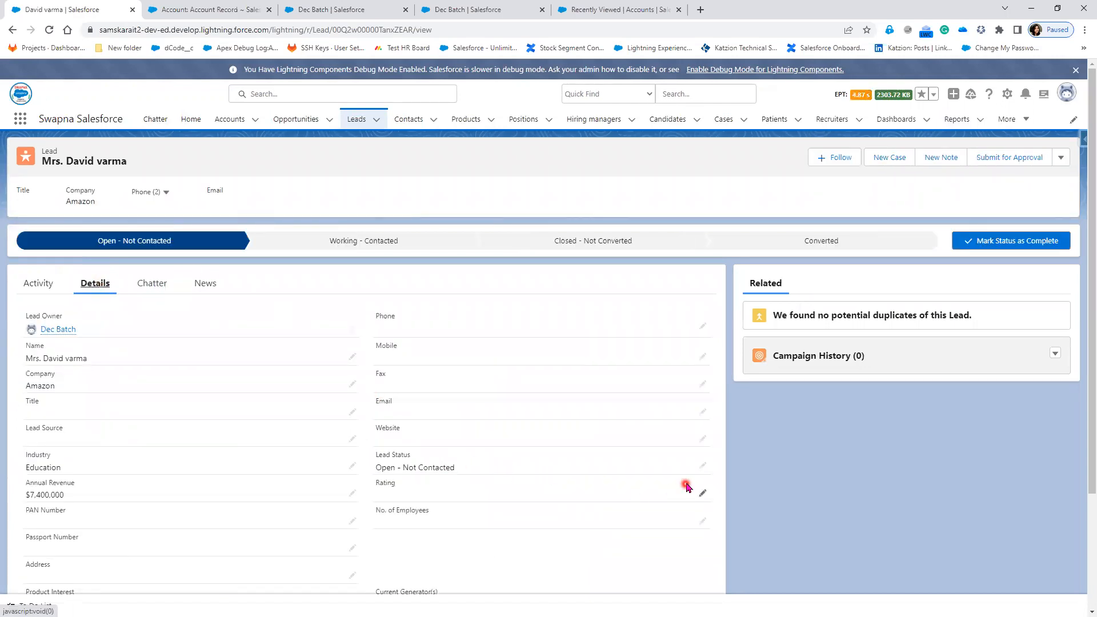
left_click(703, 466)
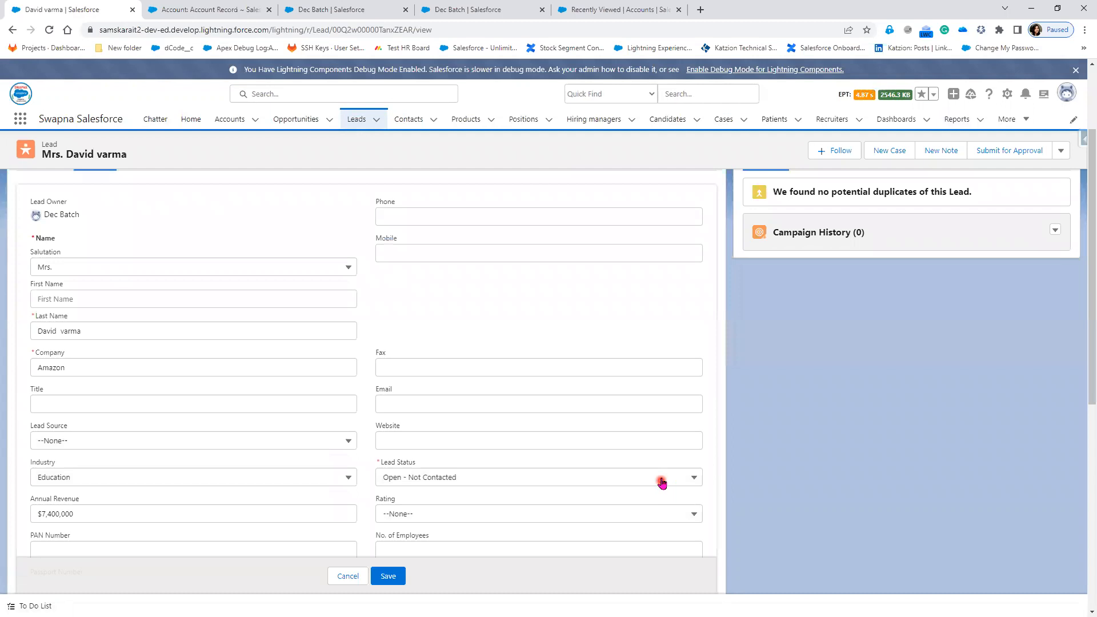
left_click(662, 479)
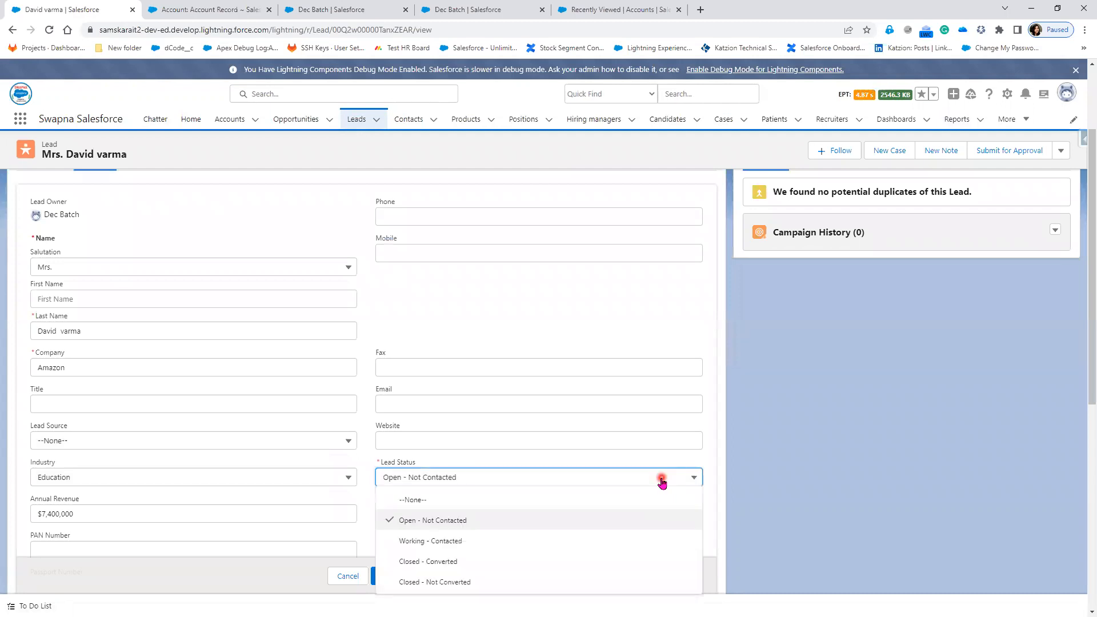
In Notepad++, add the lines "Lead status --> Opened" and "Lead Status--> working" below the homework line, with the window moved aside
key("alt+Tab")
type("L")
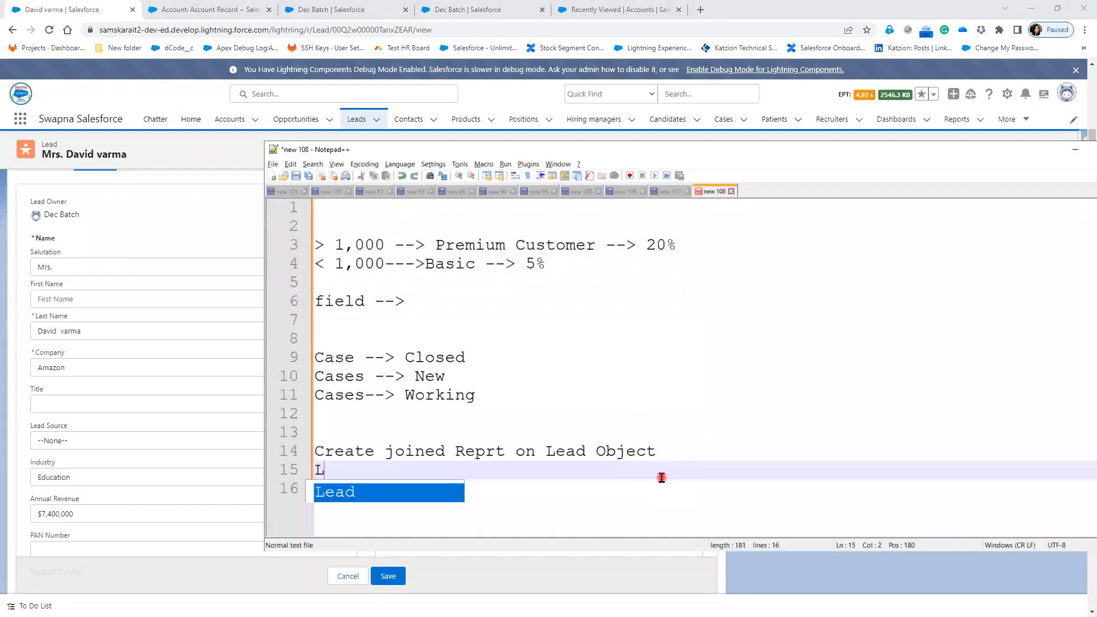
type("ead status")
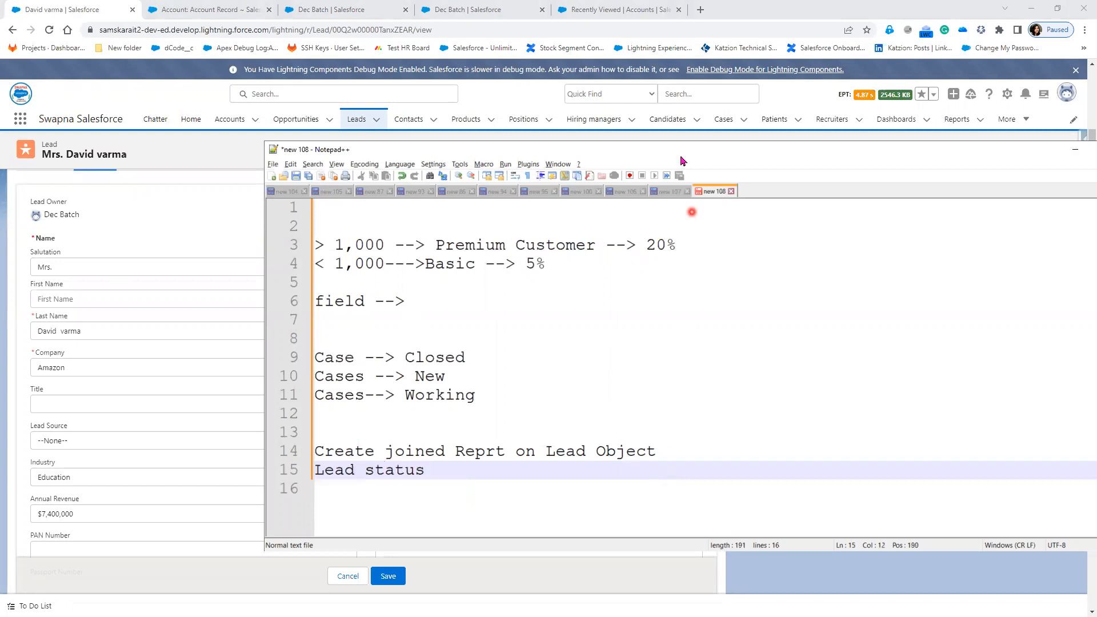
left_click_drag(616, 149, 843, 141)
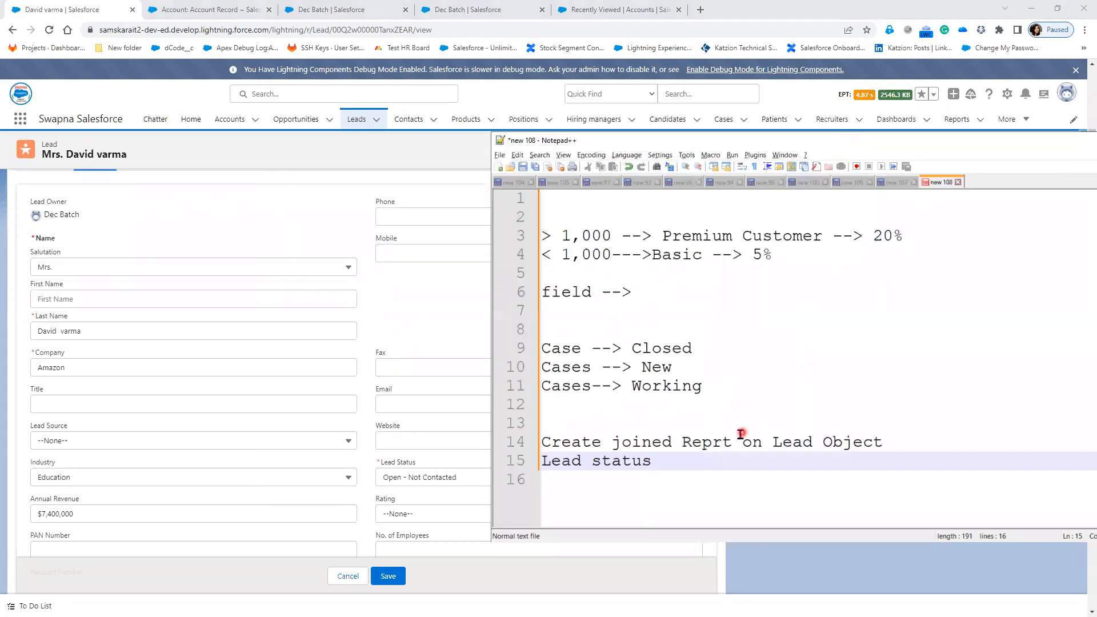
type("--> Opened")
key("Return")
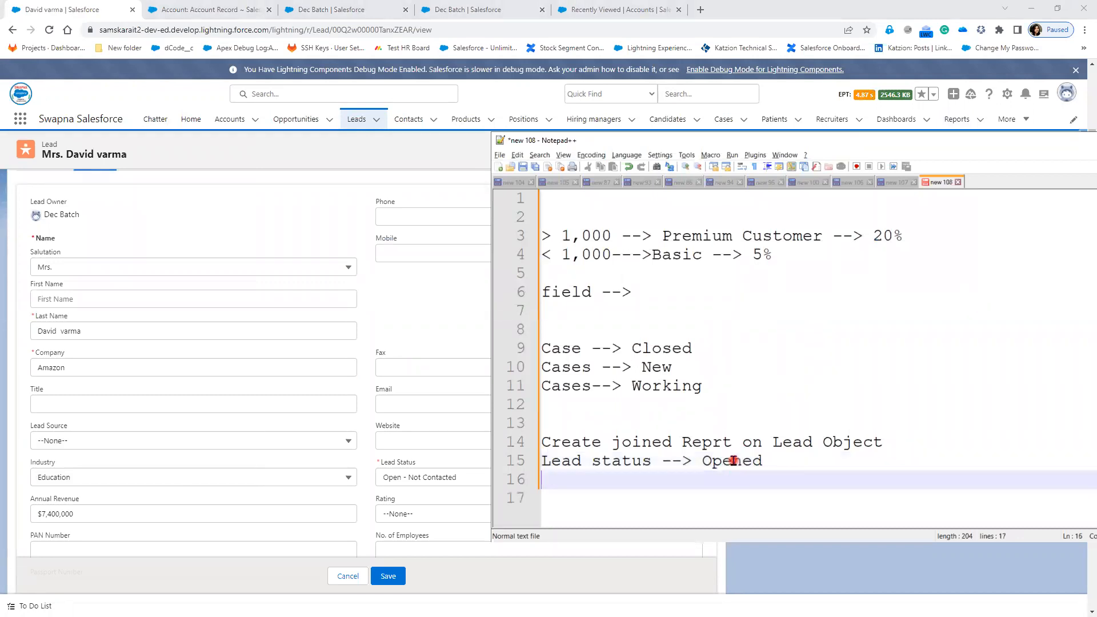
type("Lead Status")
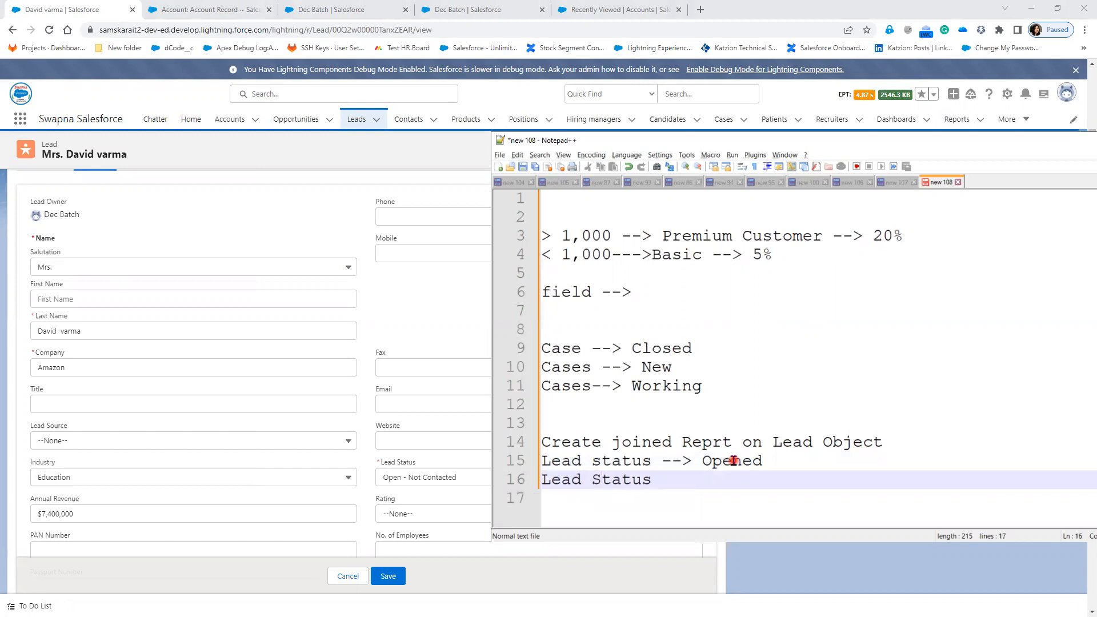
type("--> working")
Select Closed - Converted as the lead's status in Salesforce and add the line "Lead Status --> Closed Converted" to the notes
left_click(464, 478)
left_click(461, 561)
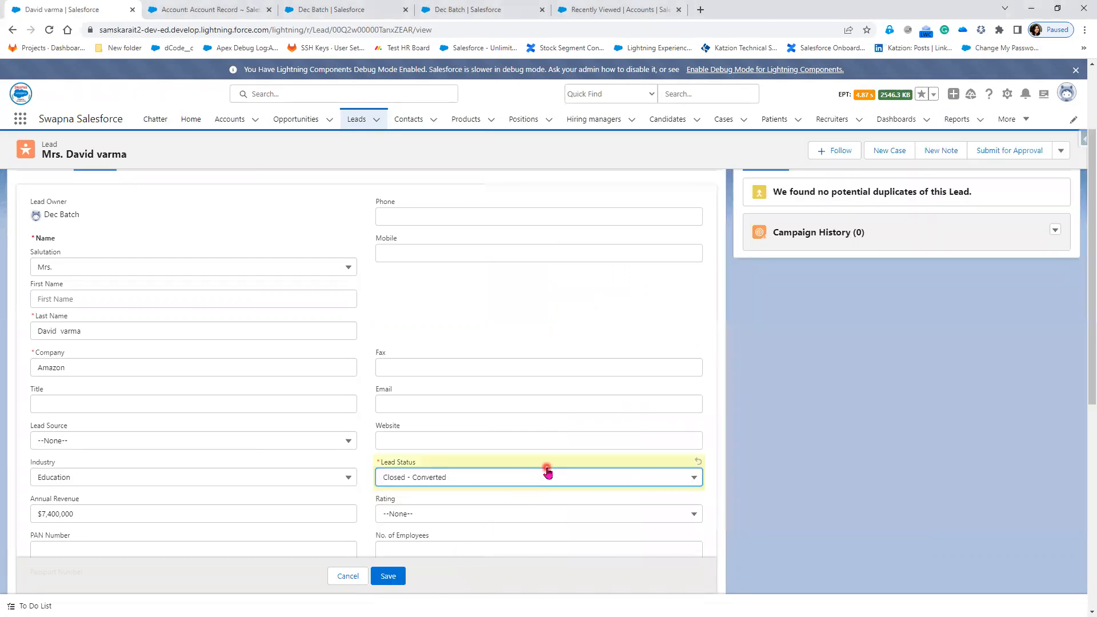
key("alt+Tab")
key("Return")
type("Lead S")
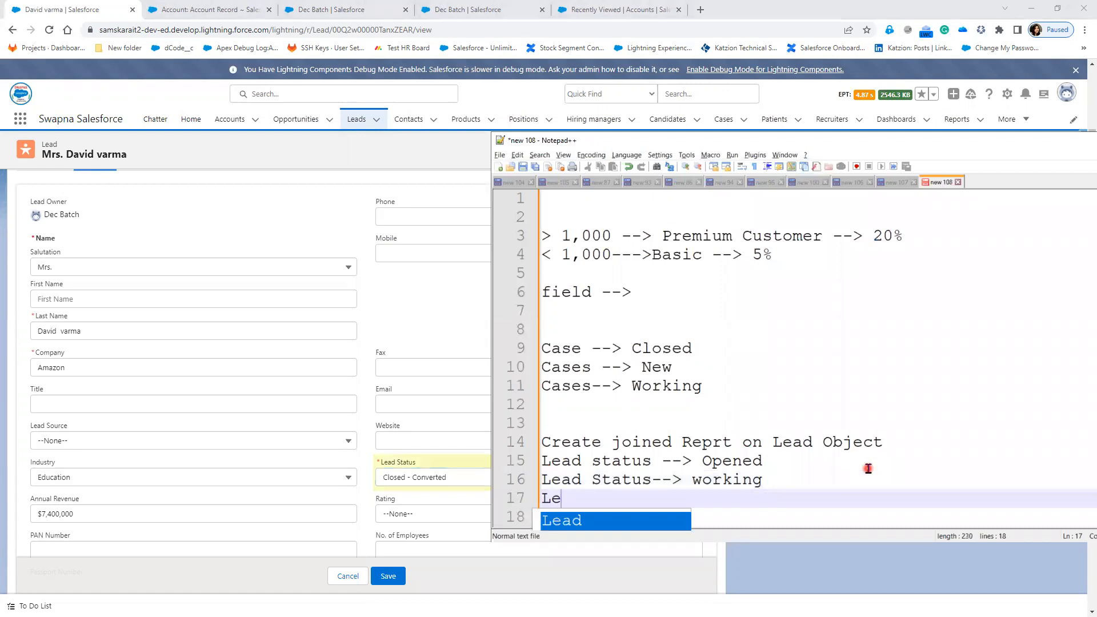
type("tat")
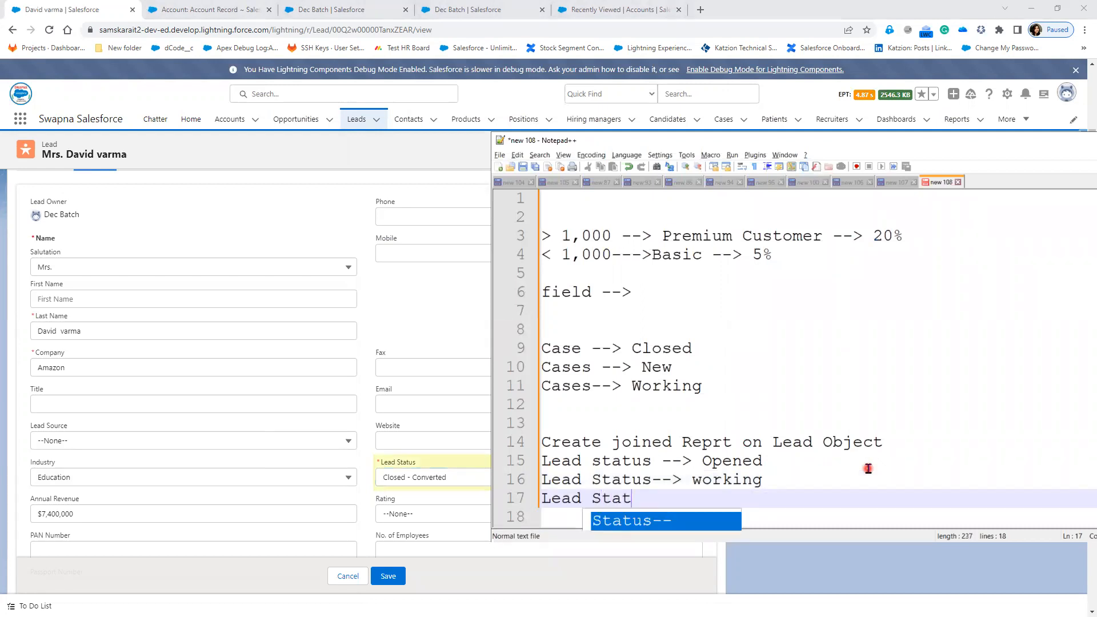
type("us -->")
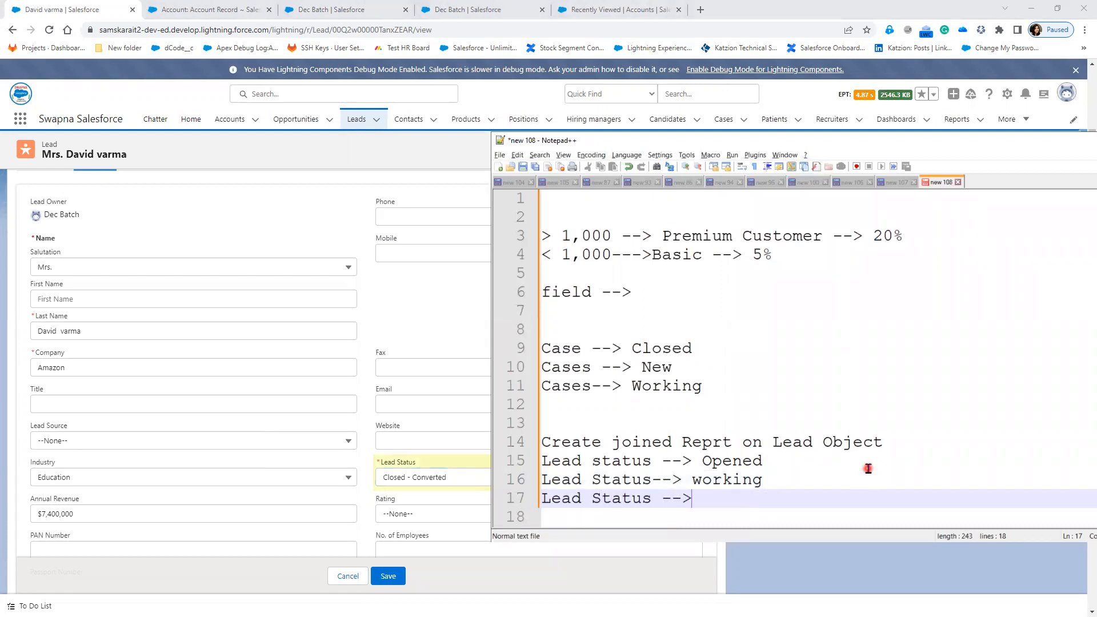
type(" Closed Converted")
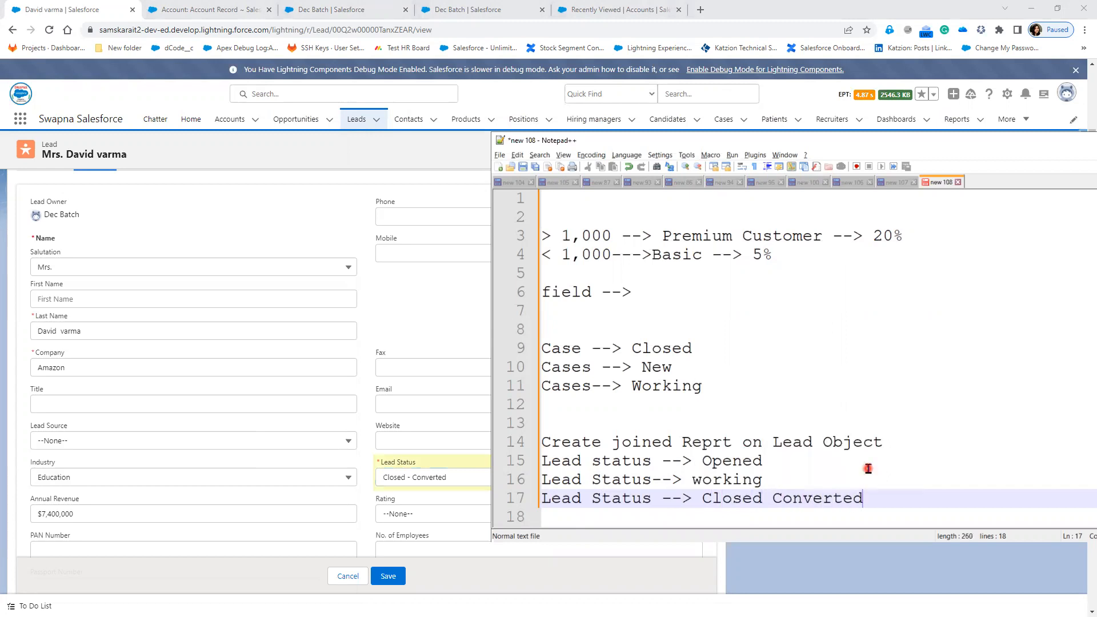
Add the line "Lead Status --> Closed-Not Converted" to the notes and select Closed - Not Converted as the lead's status in Salesforce
key("Return")
type("Lea")
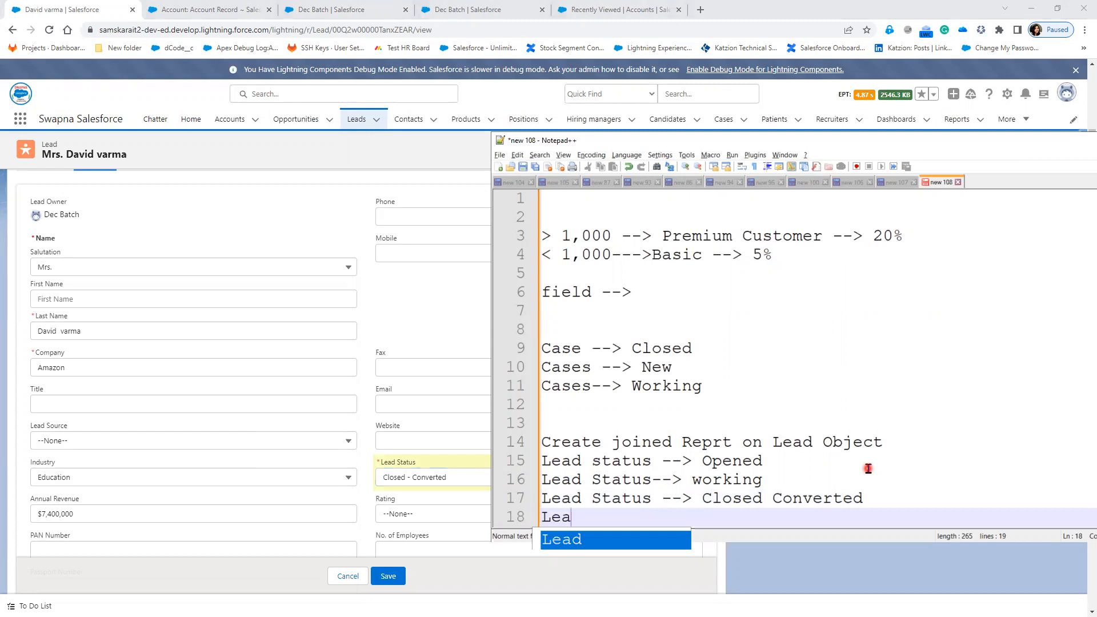
type("d Status")
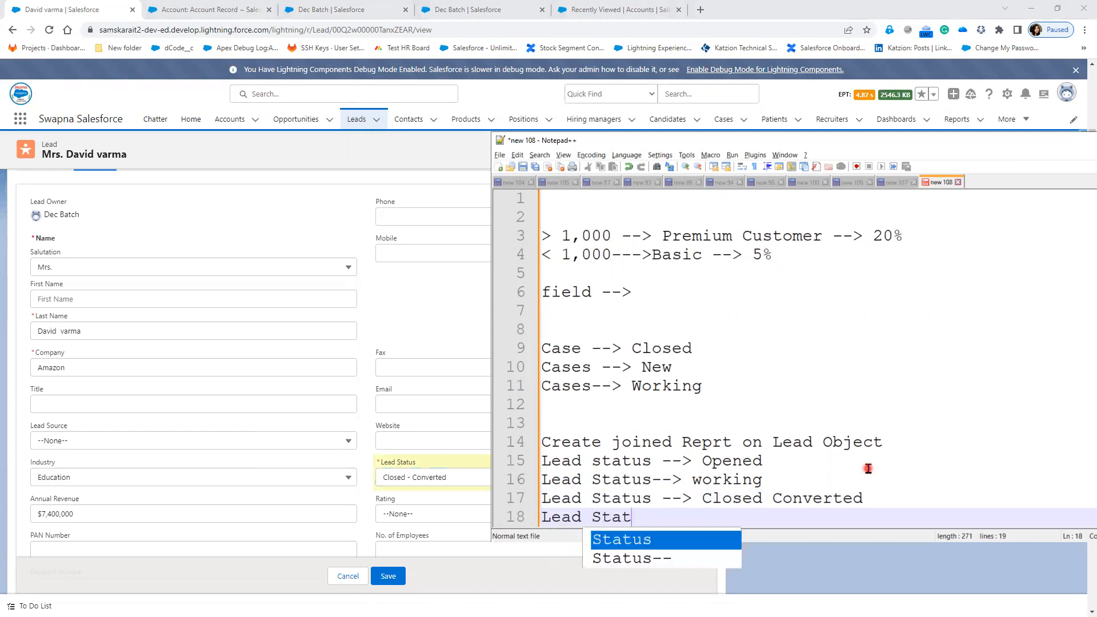
left_click(413, 480)
left_click(434, 582)
key("alt+Tab")
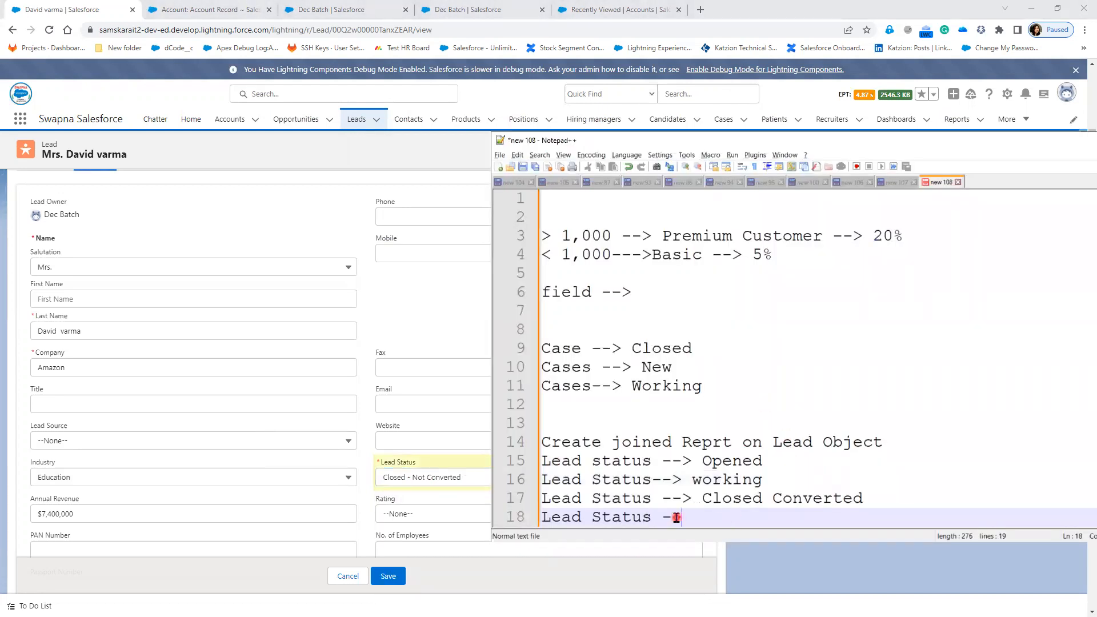
type("--> Clos")
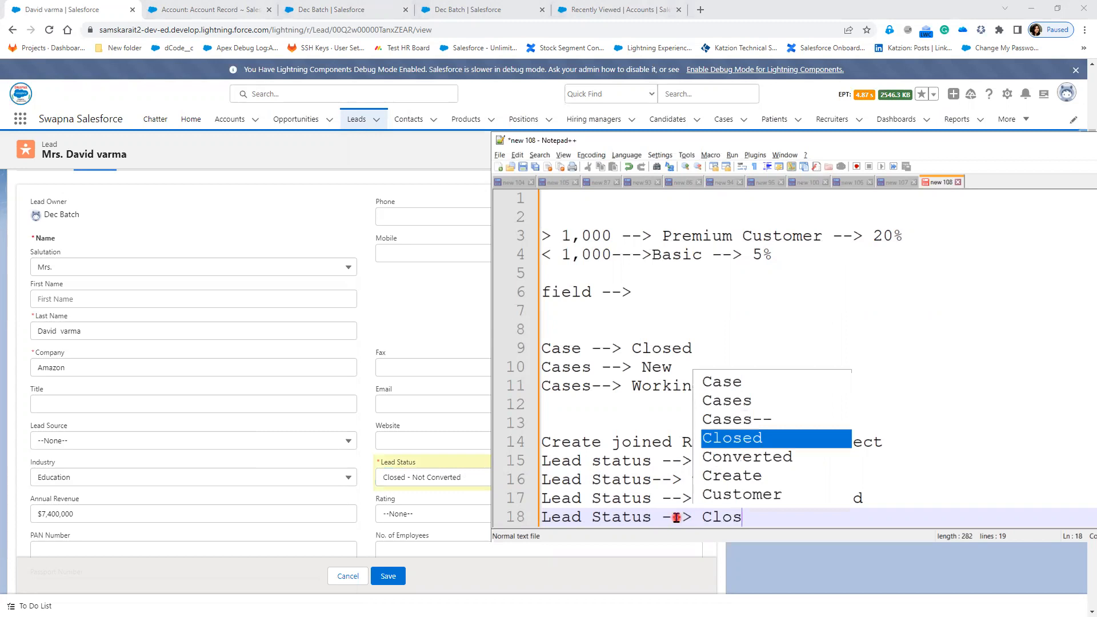
type("ed-Nt")
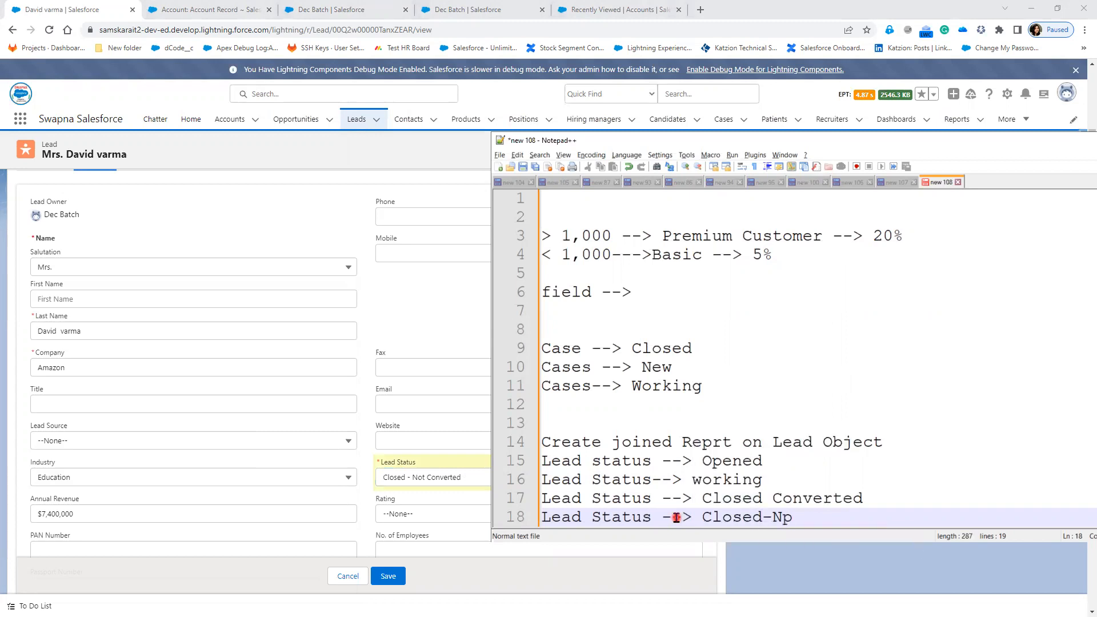
type("t Con")
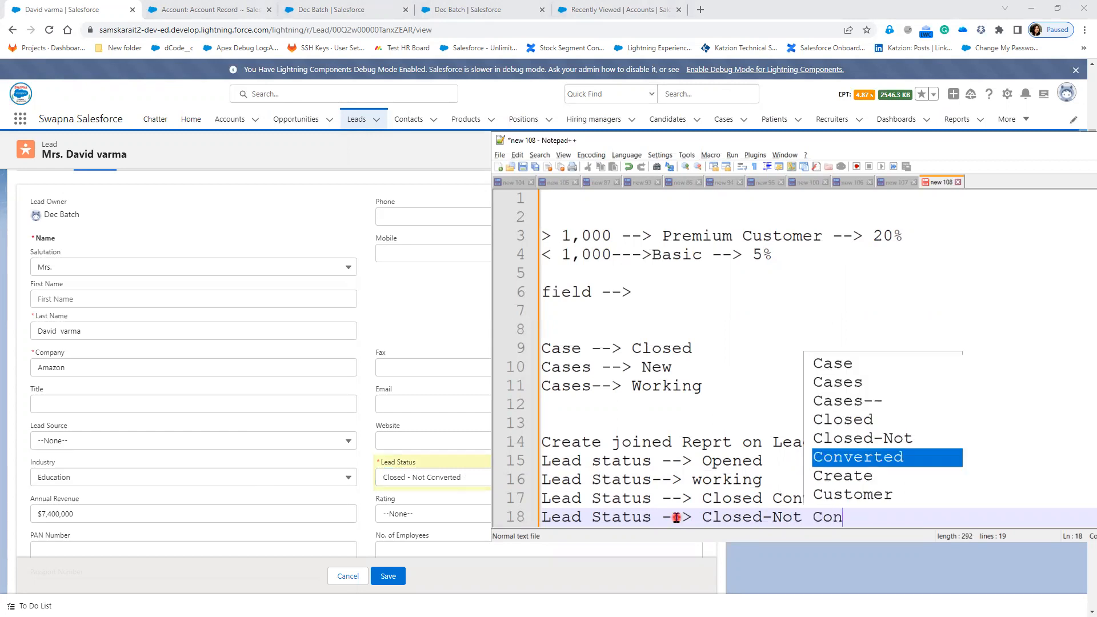
type("verted")
Hyphenate the third status line as "Closed-Converted", maximize the notes window and highlight the four lead status lines
left_click(825, 505)
key("BackSpace")
type("-")
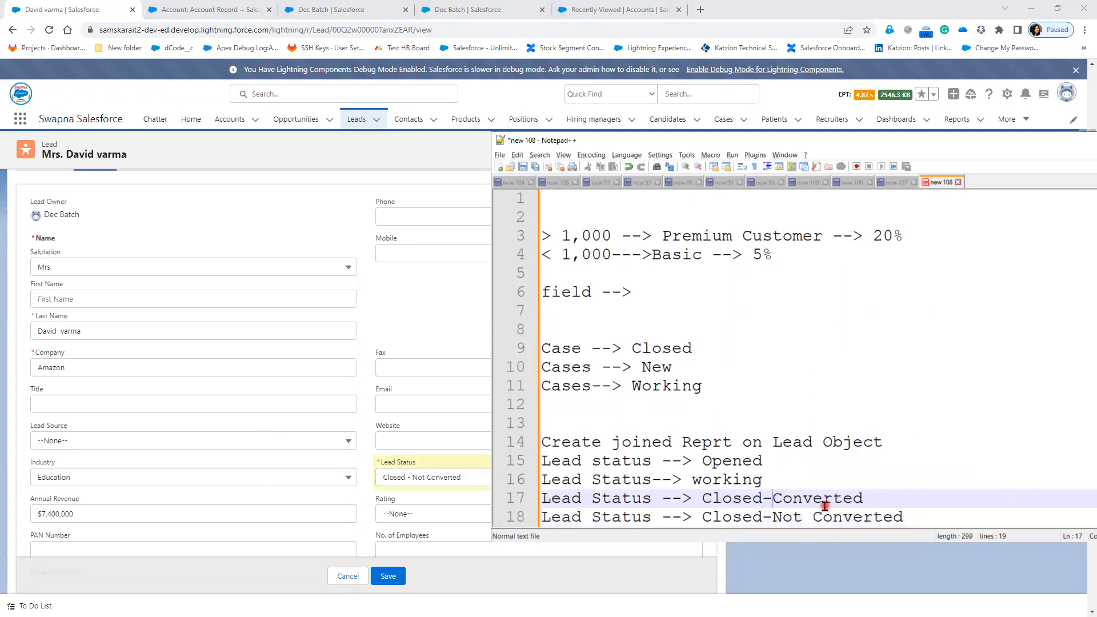
double_click(772, 146)
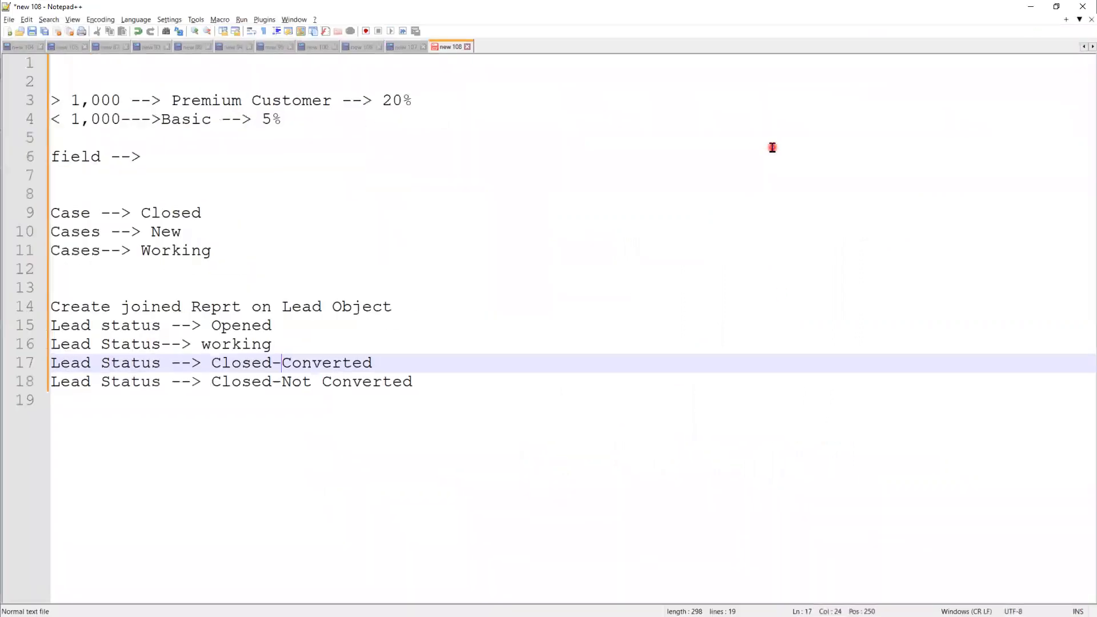
left_click_drag(443, 384, 47, 328)
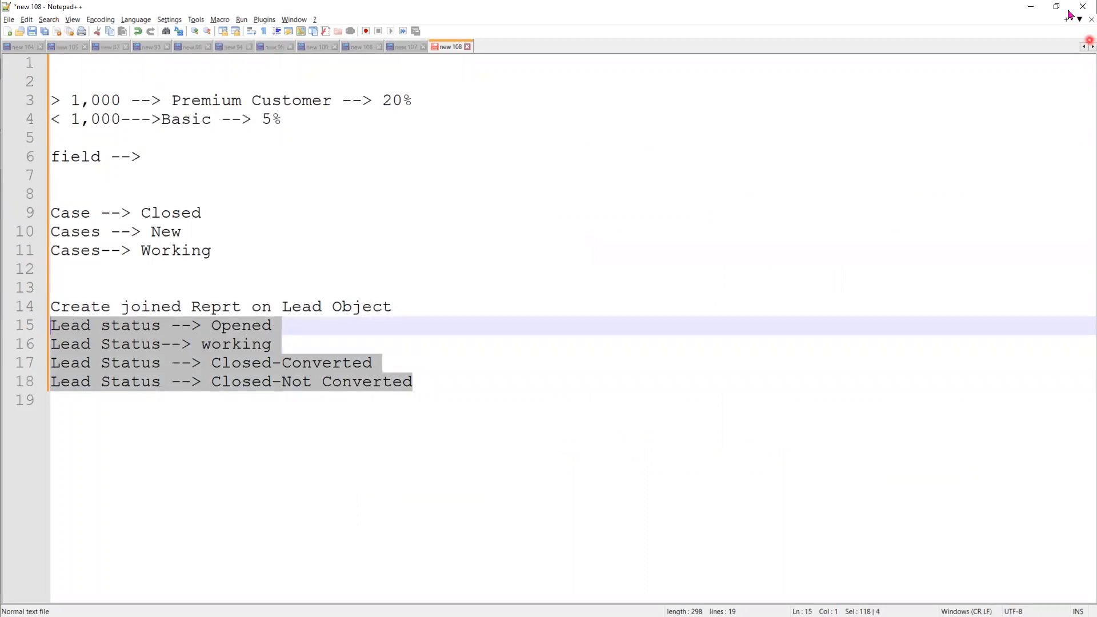
Minimize the notes and open the Salesforce Dashboards page, discarding the unsaved lead changes
left_click(1030, 6)
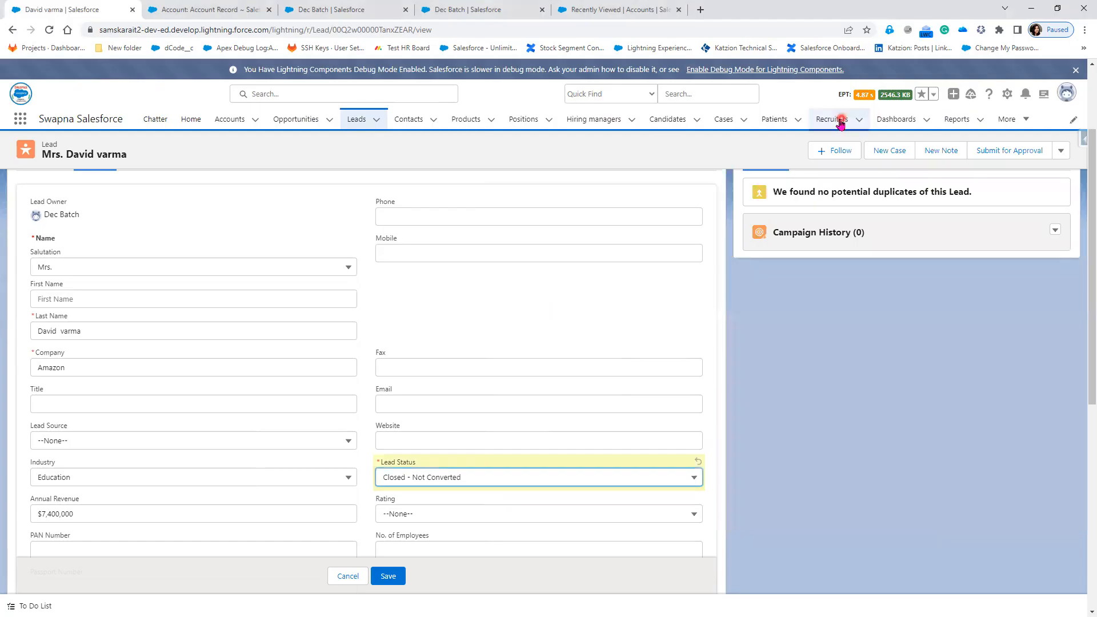
left_click(898, 120)
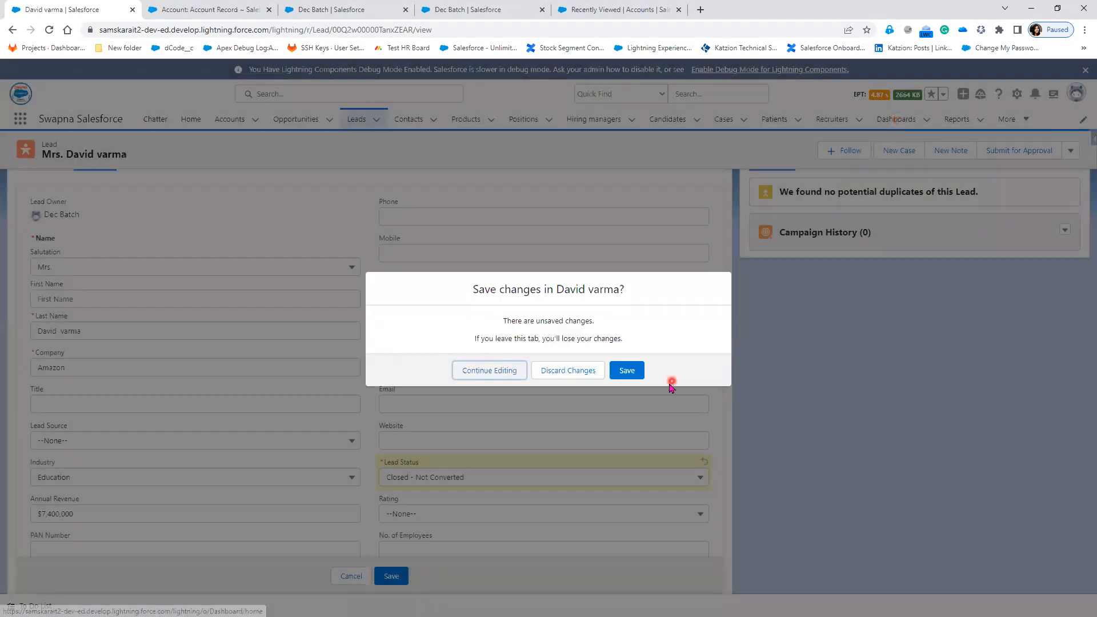
left_click(573, 371)
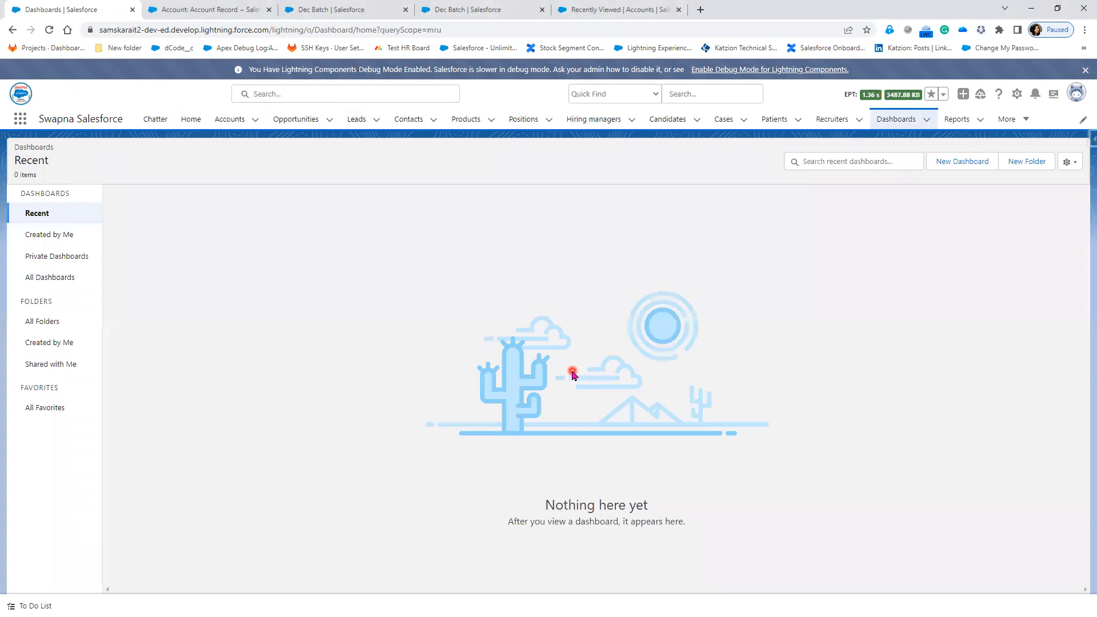
Start a new dashboard and name it "Account Dashboad"
left_click(978, 162)
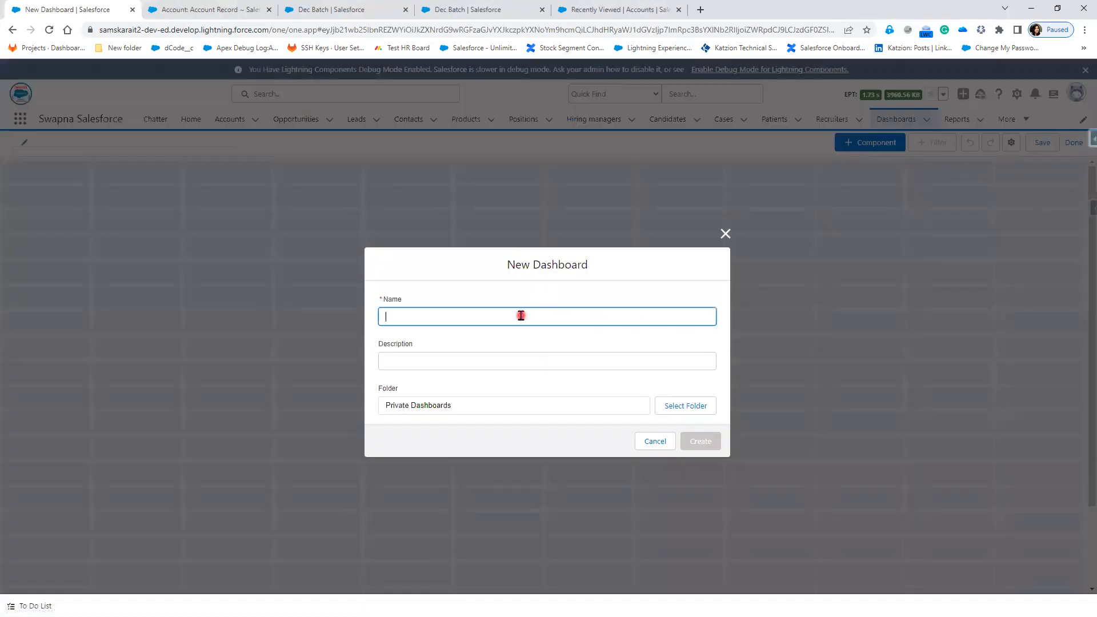
left_click(521, 315)
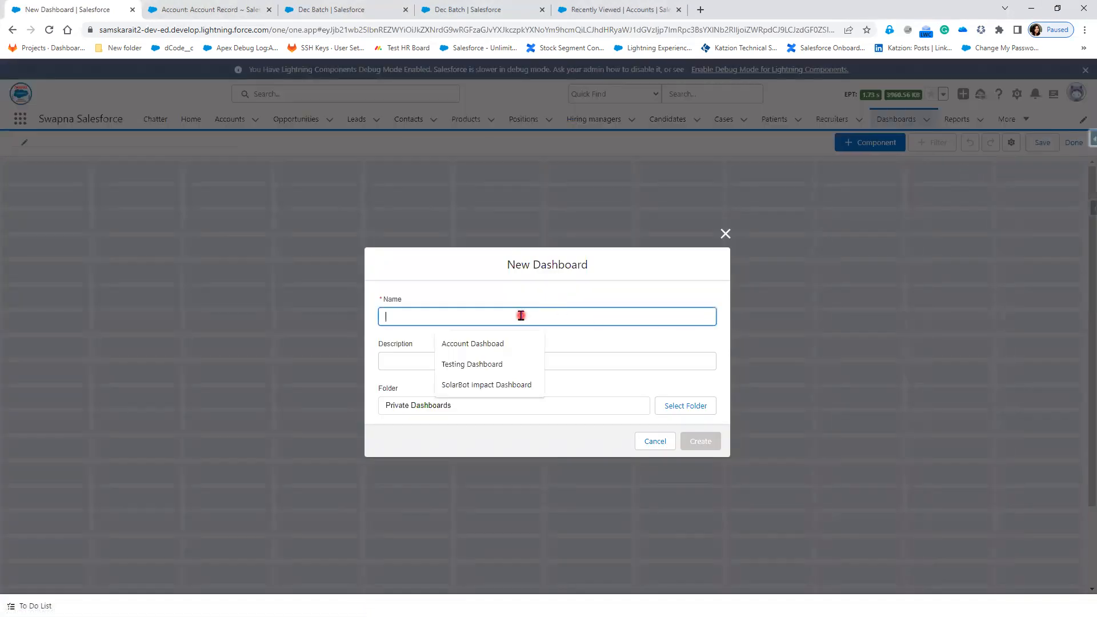
left_click(509, 347)
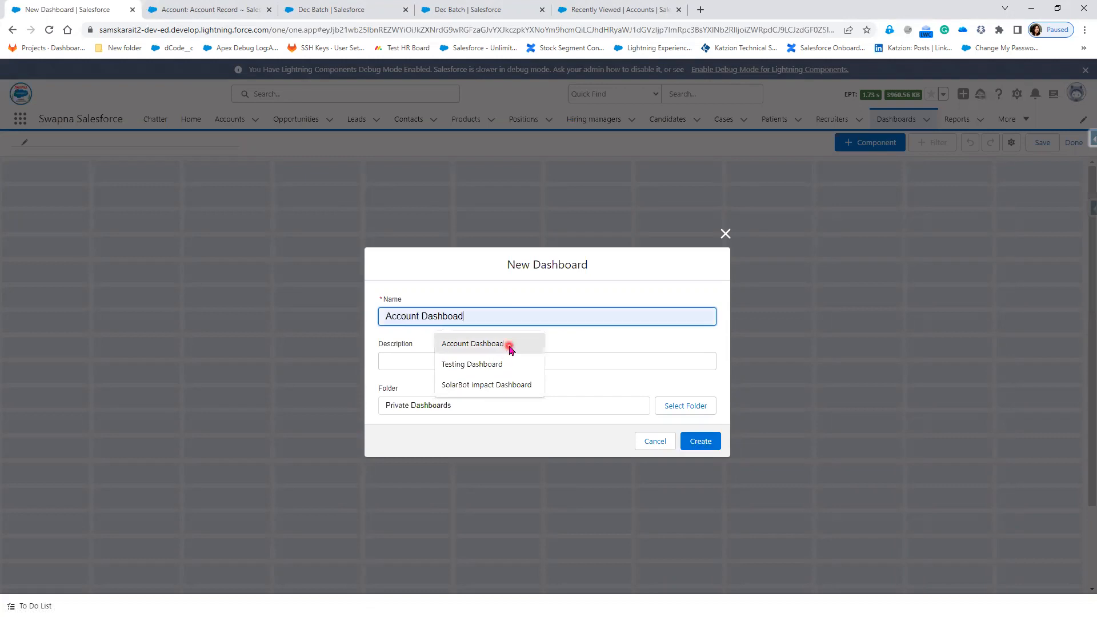
Open the dashboard's folder selection, look through Created by Me, Shared with Me and Private Dashboards, and return to All Folders
left_click(703, 410)
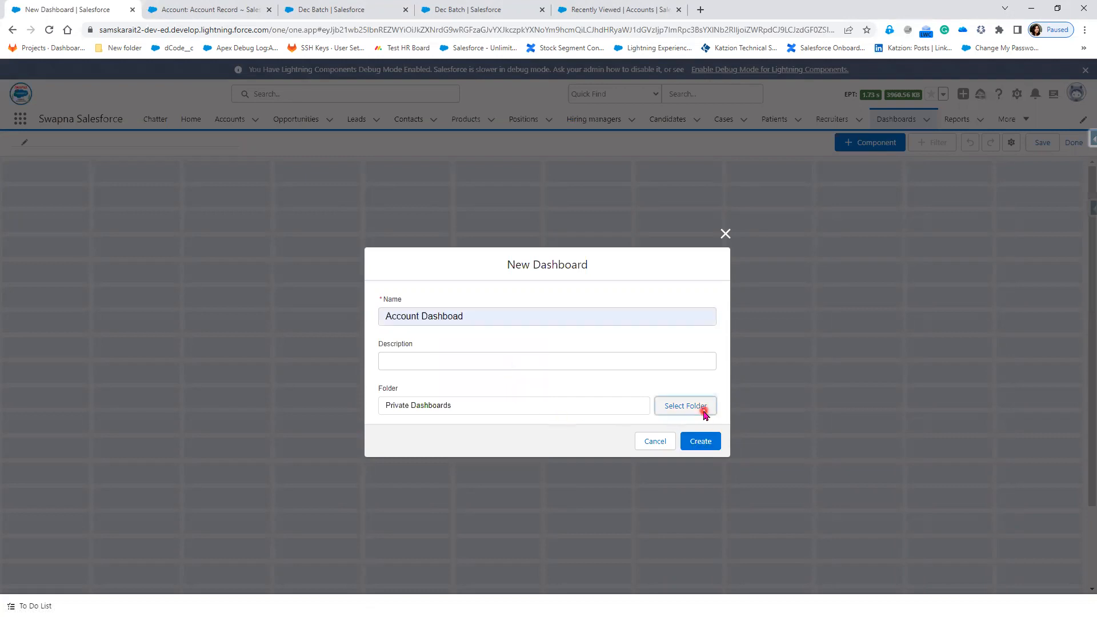
left_click(443, 194)
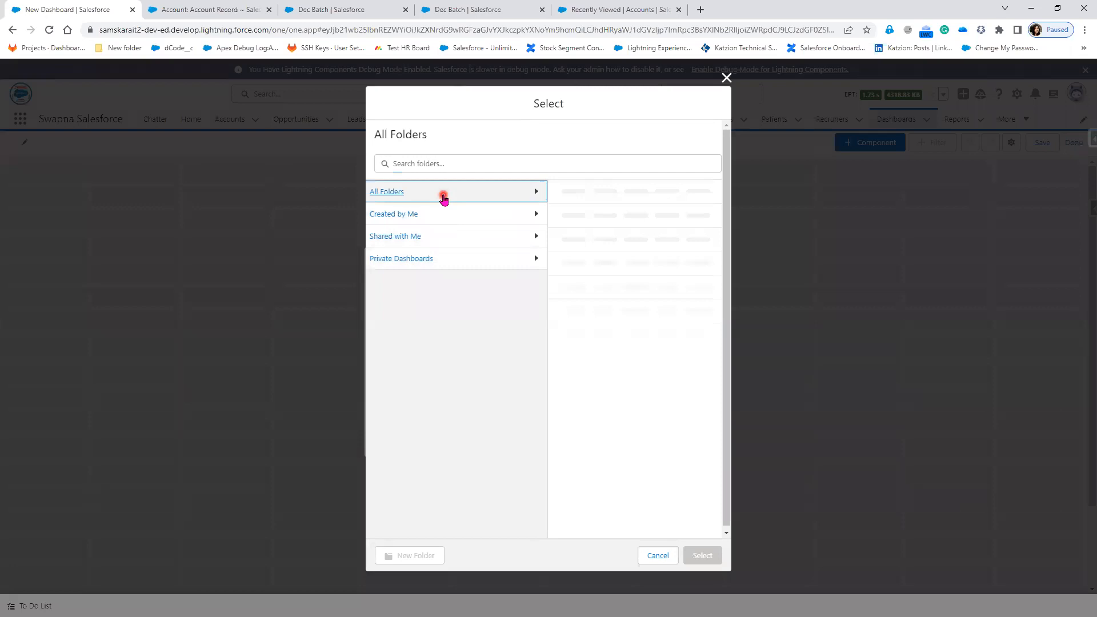
left_click(384, 218)
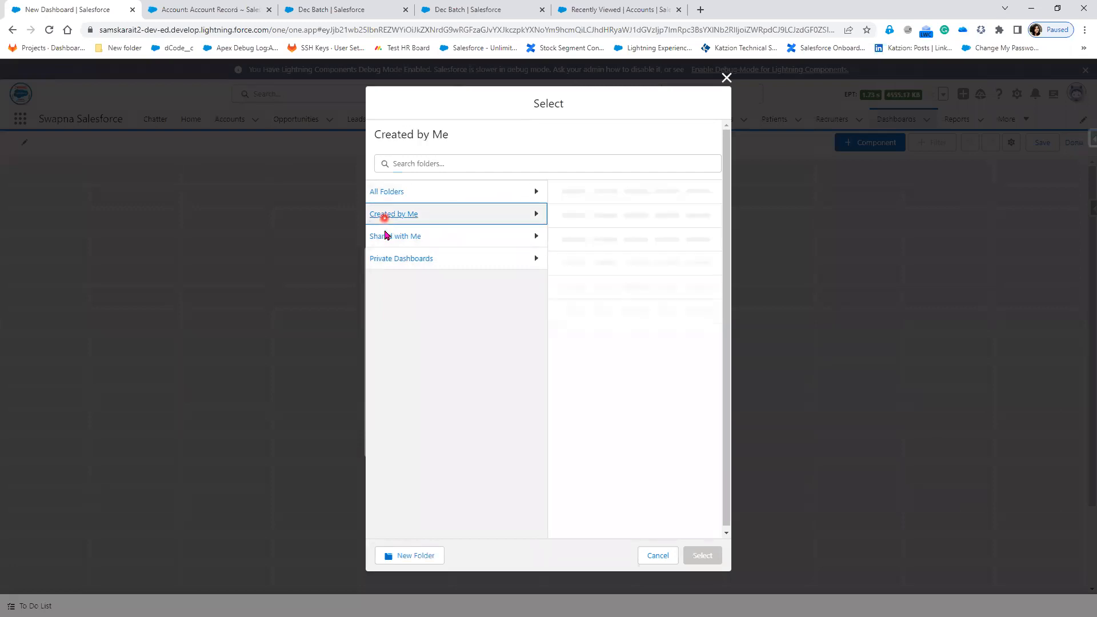
left_click(388, 236)
left_click(393, 260)
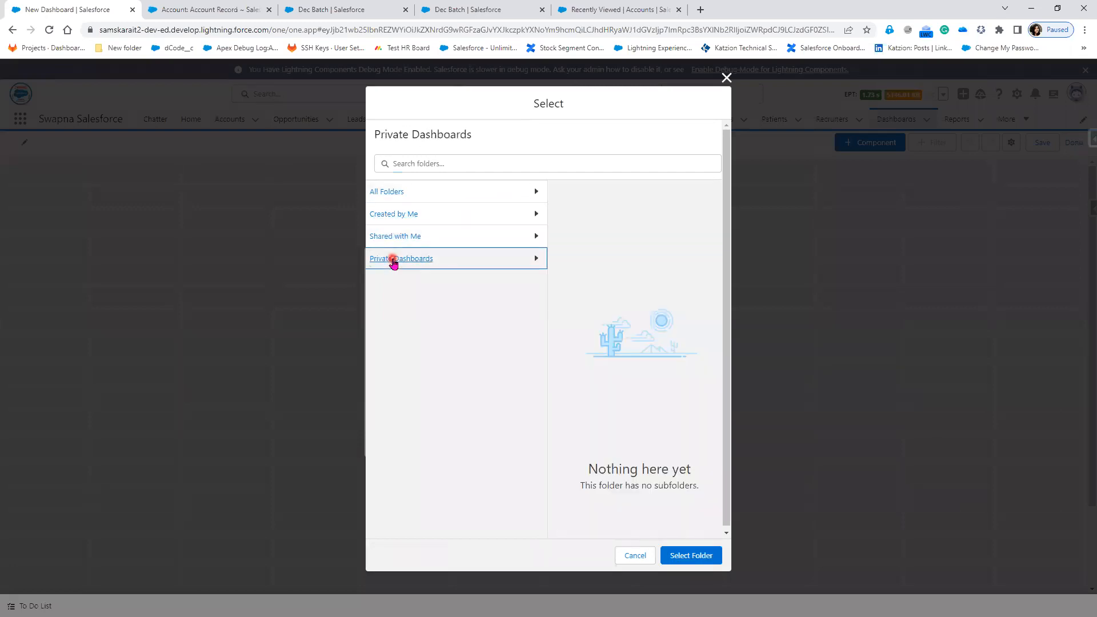
left_click(394, 196)
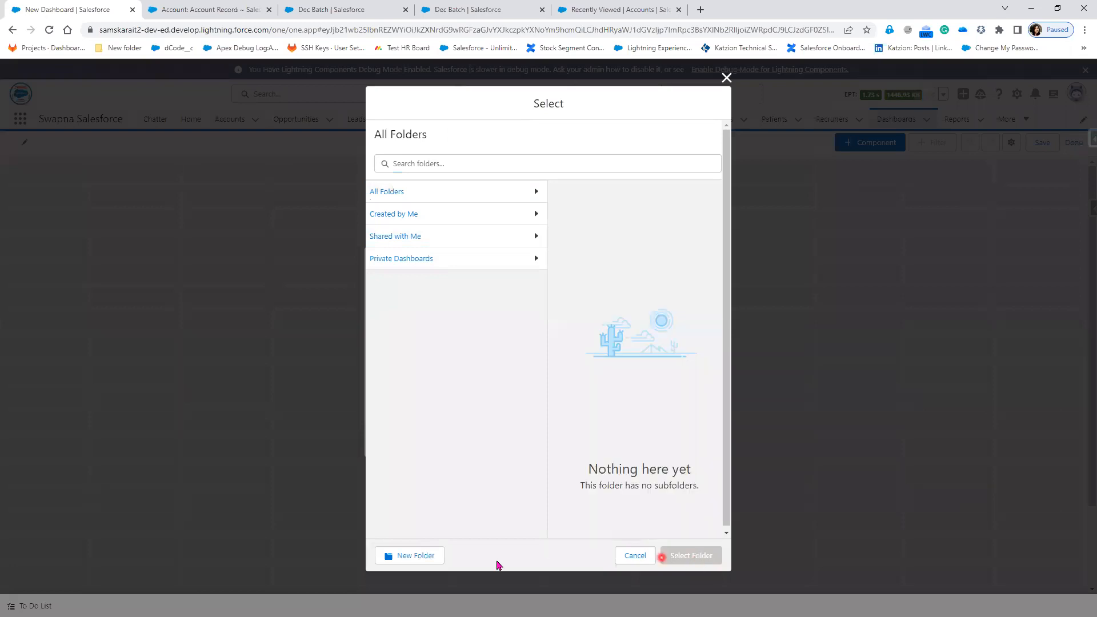
Create a new dashboard folder labelled "My Dashboard" and save it
left_click(408, 560)
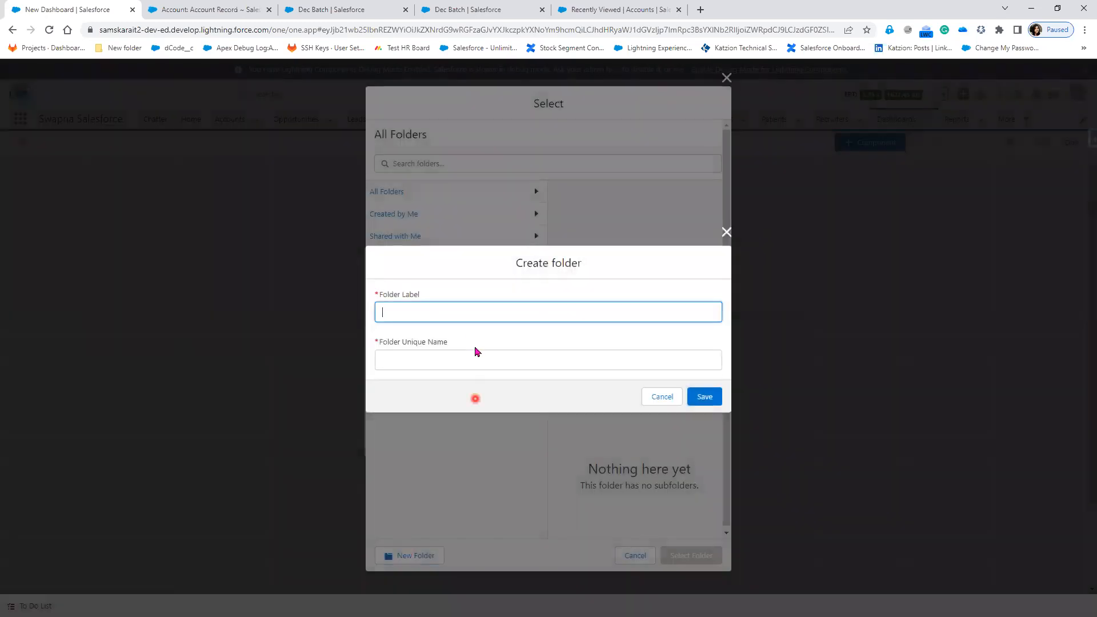
left_click(726, 234)
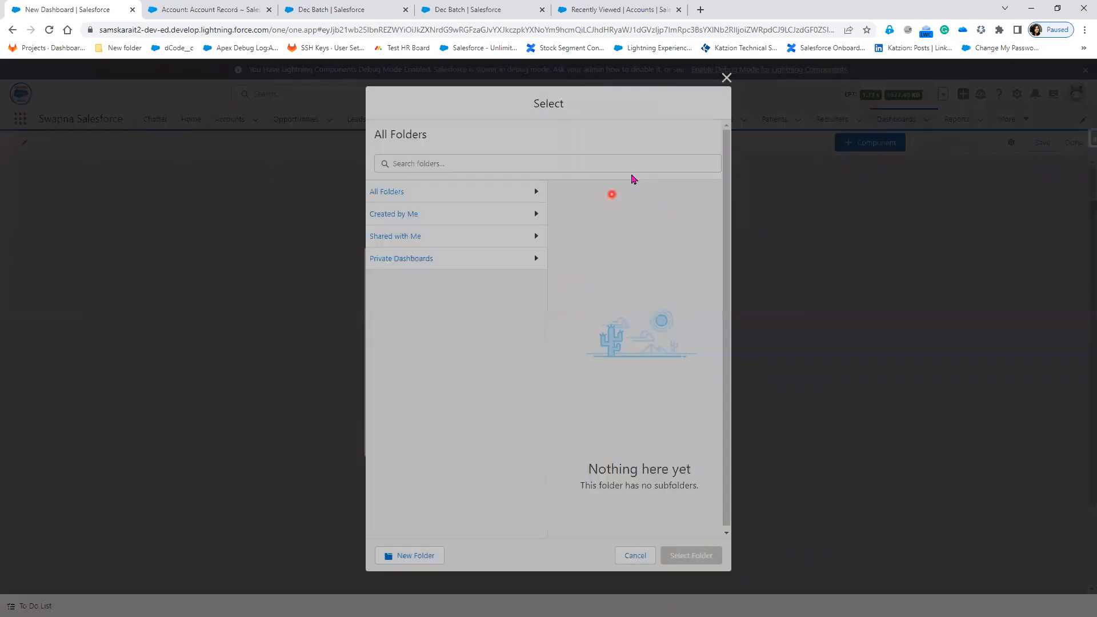
left_click(409, 560)
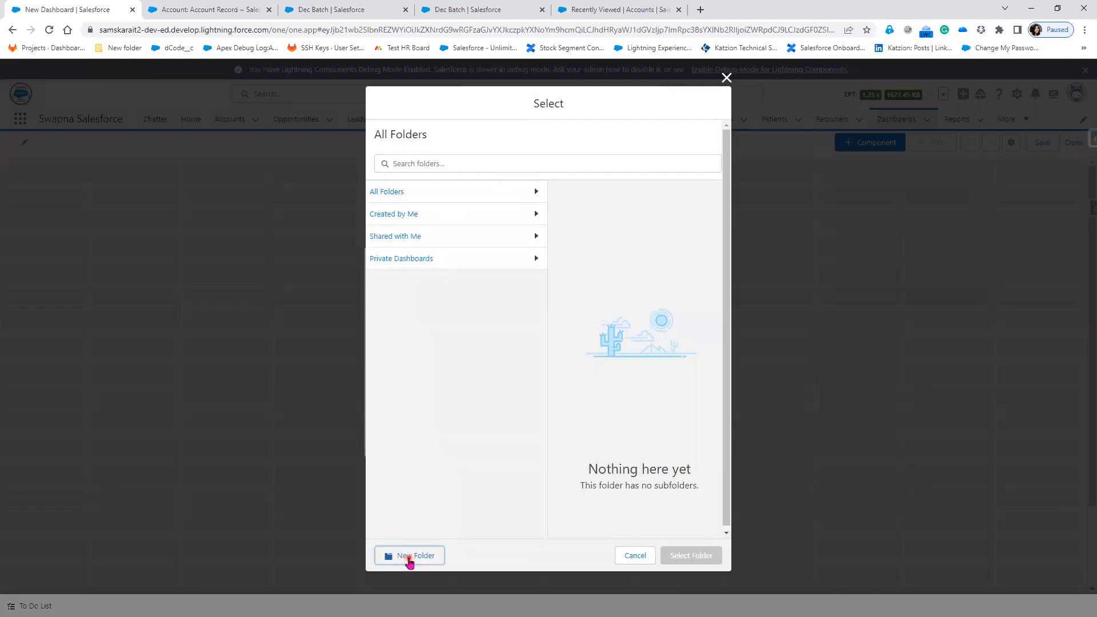
left_click(437, 315)
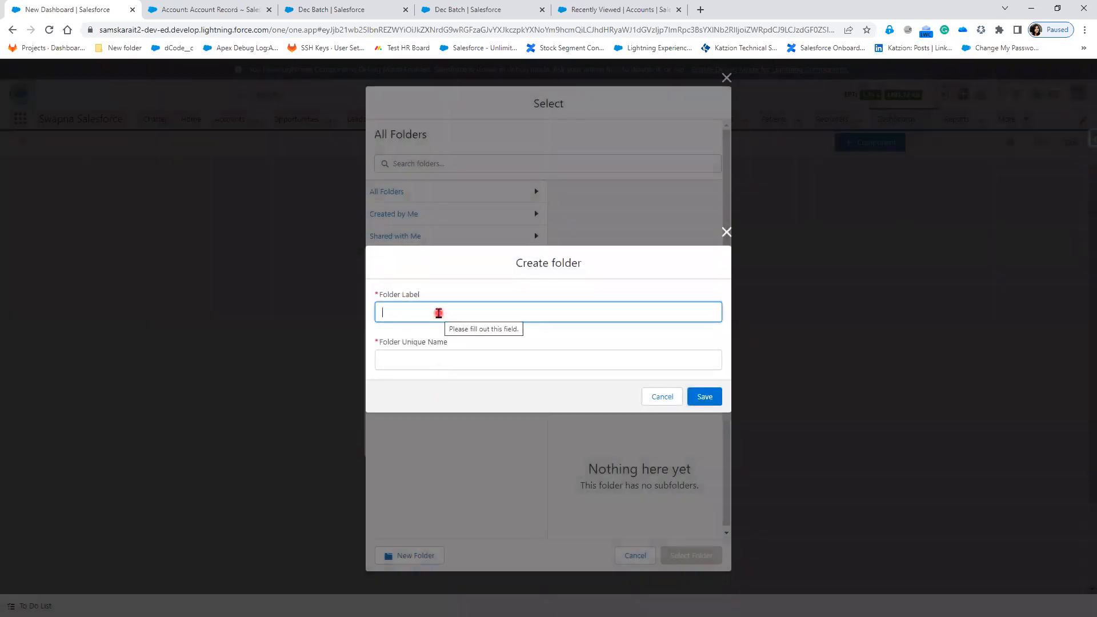
type("My Dashboard")
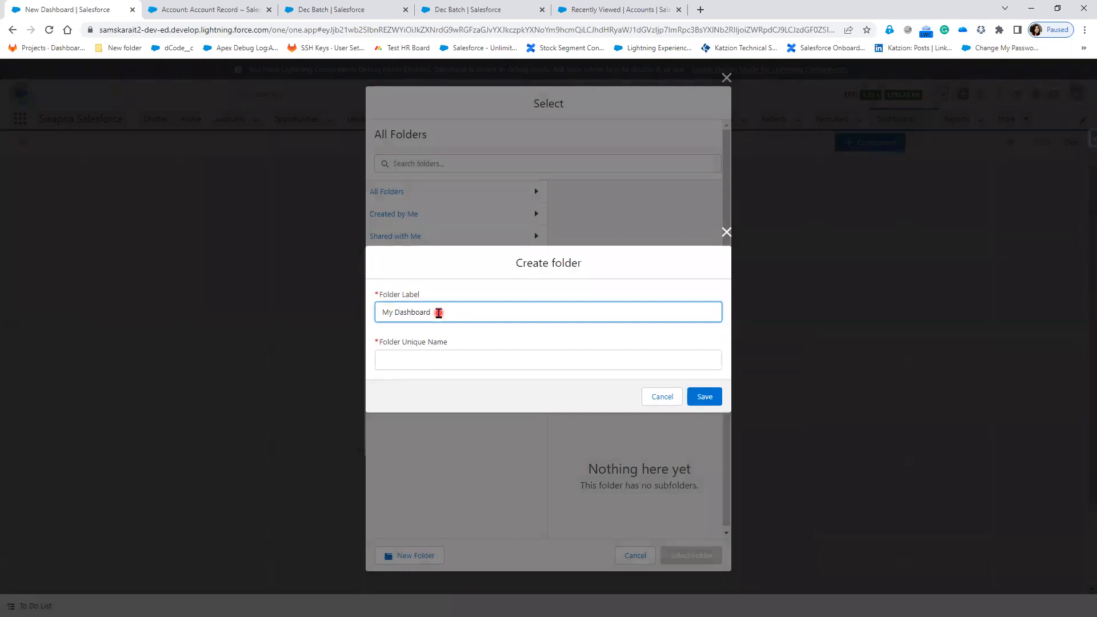
left_click(463, 351)
left_click(705, 398)
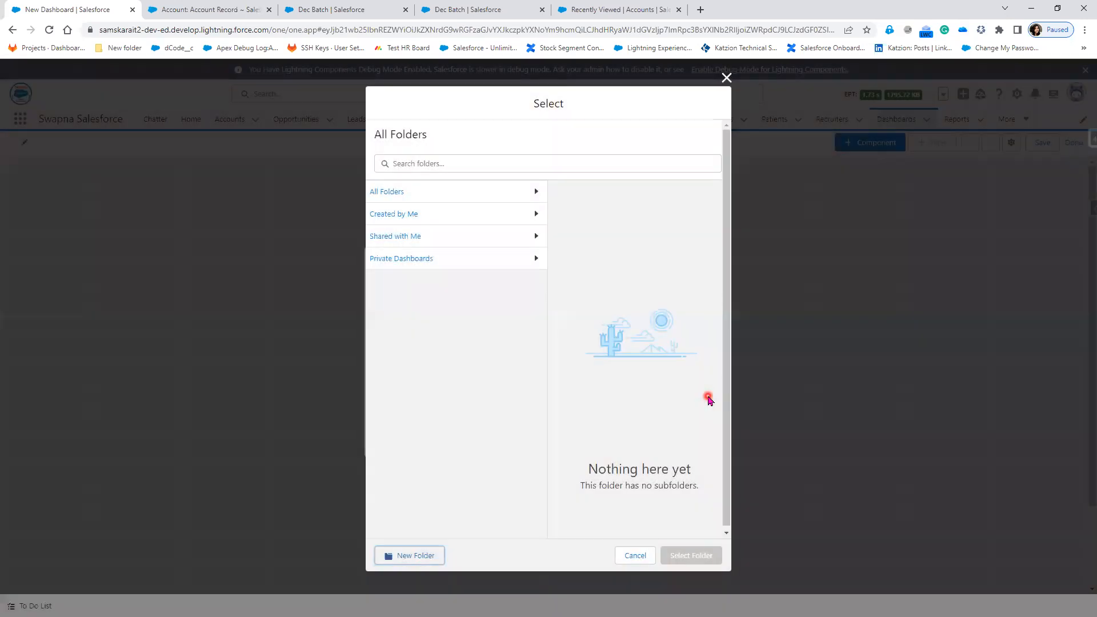
Confirm the folder selection for the new dashboard and create the dashboard
left_click(533, 192)
left_click(685, 557)
left_click(707, 441)
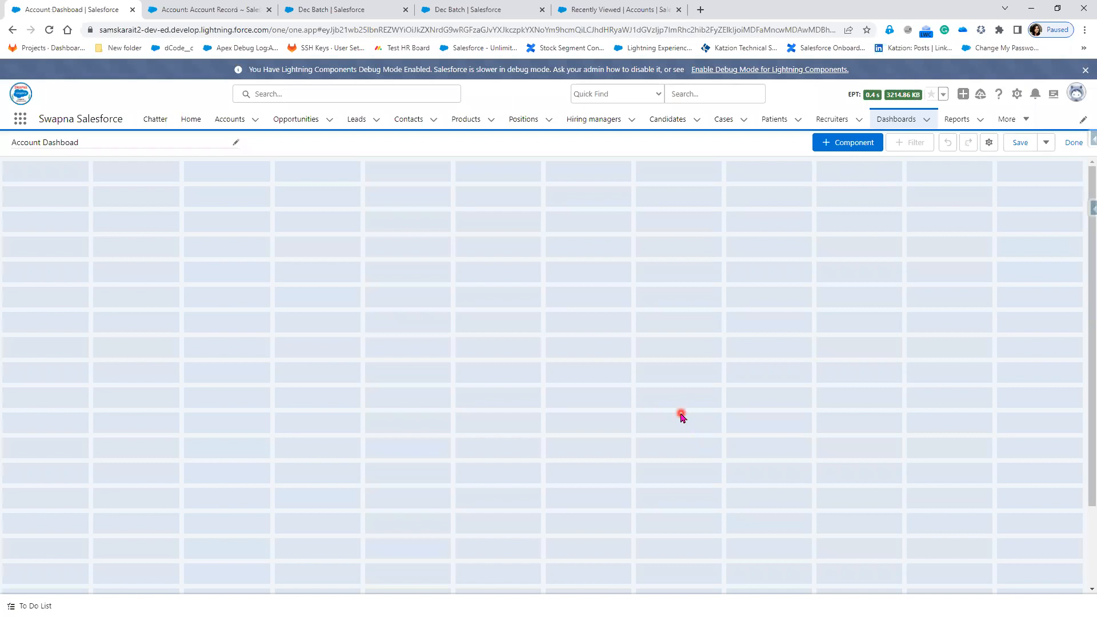
scroll(657, 485, "down", 3)
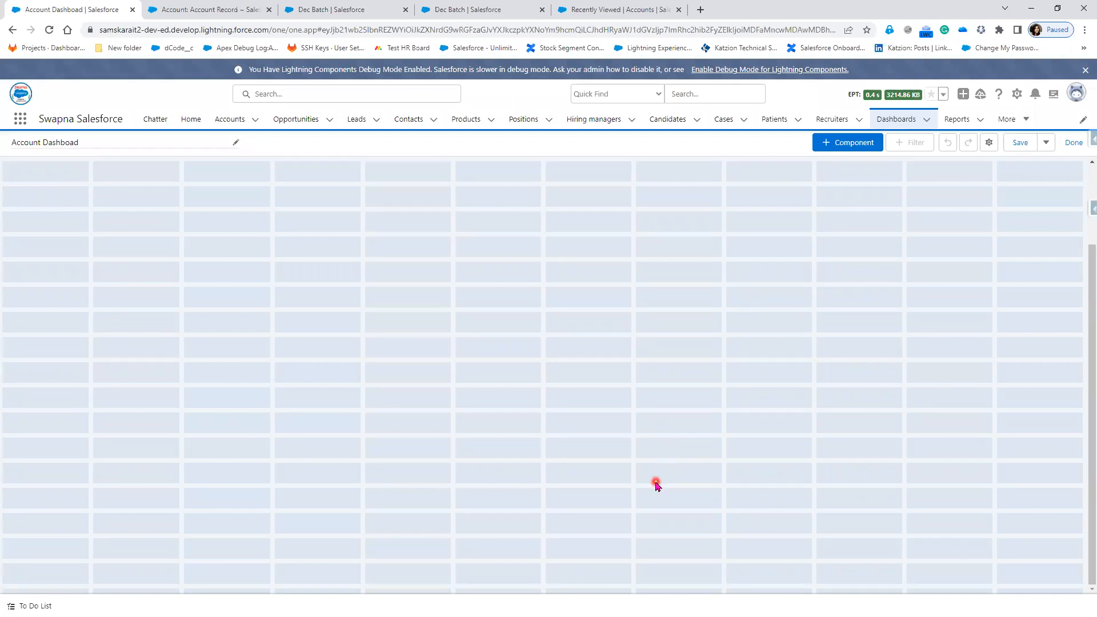
scroll(657, 485, "up", 3)
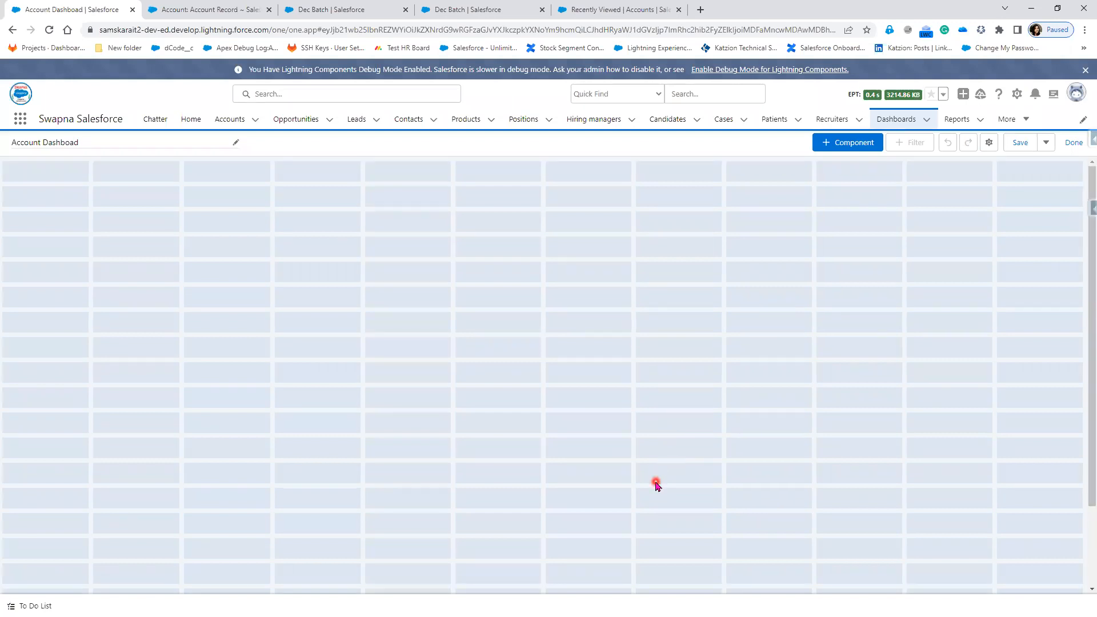
scroll(657, 485, "down", 3)
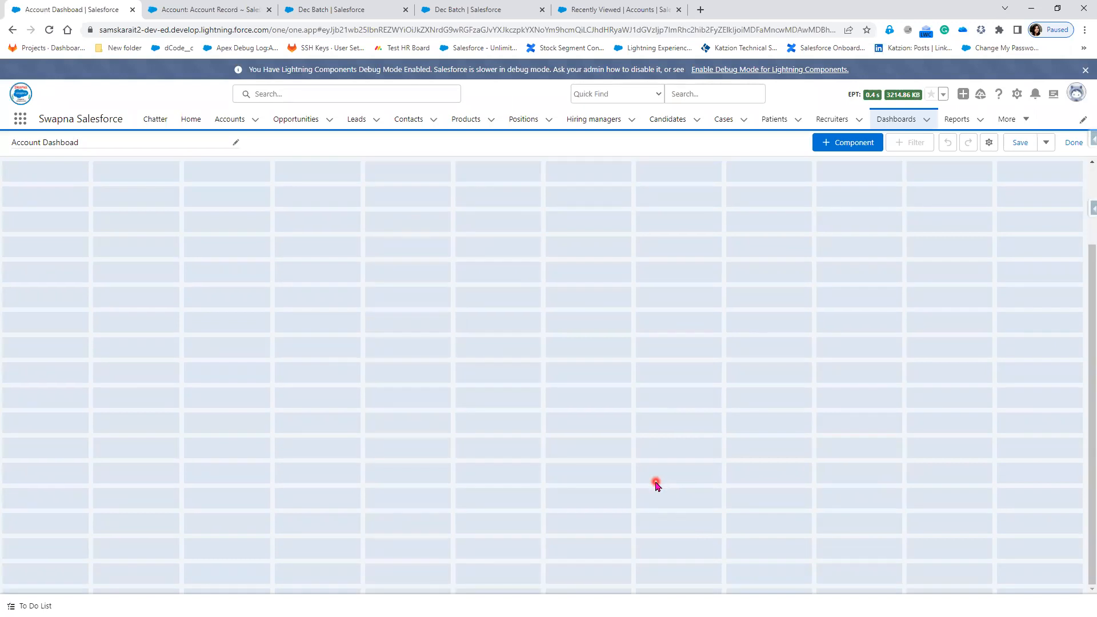
scroll(657, 486, "up", 3)
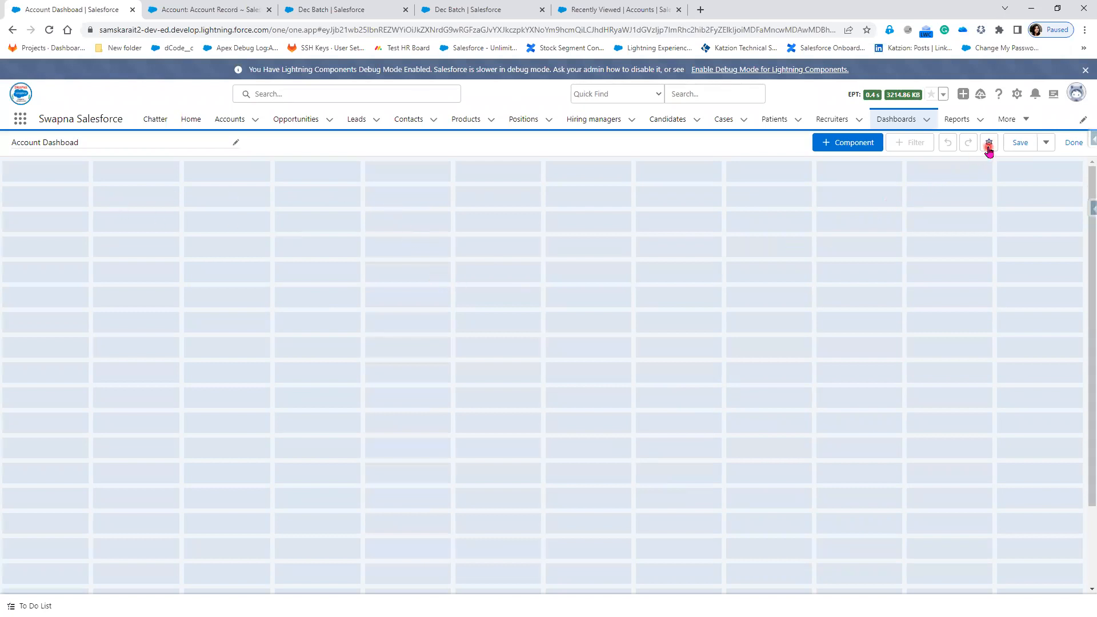
Add the Warm Rating Customer Details report to the dashboard as a table component
left_click(844, 147)
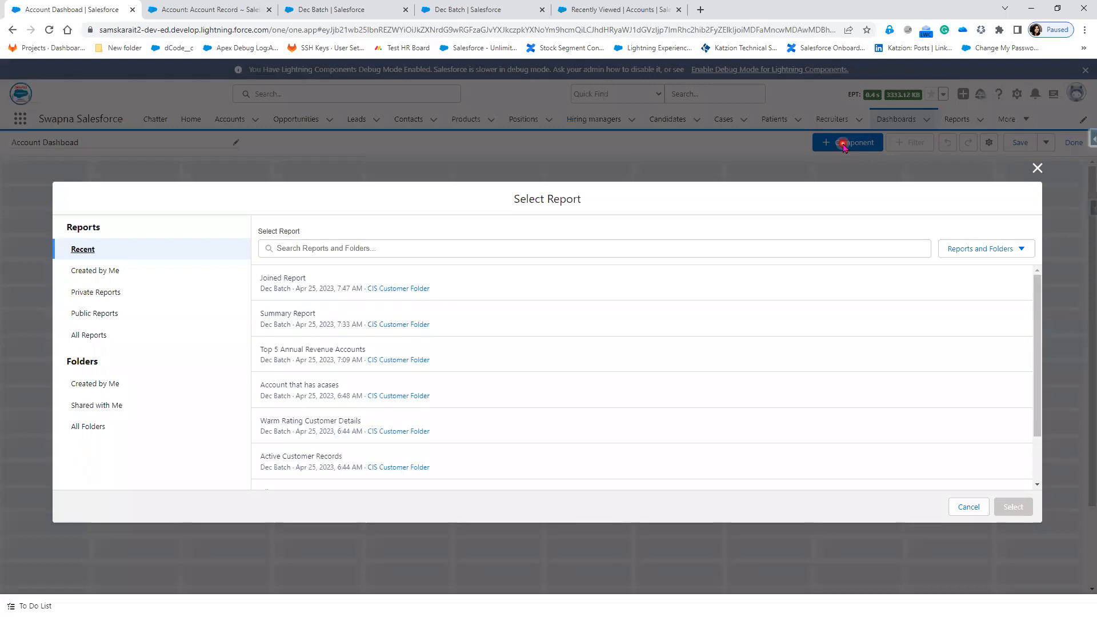
left_click(430, 386)
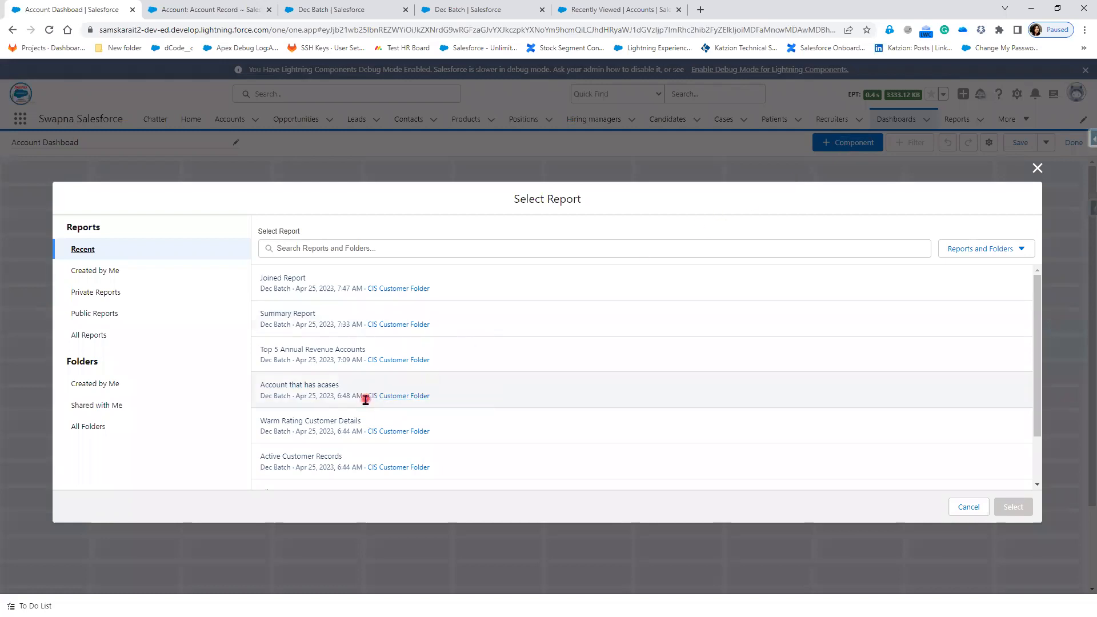
left_click(347, 431)
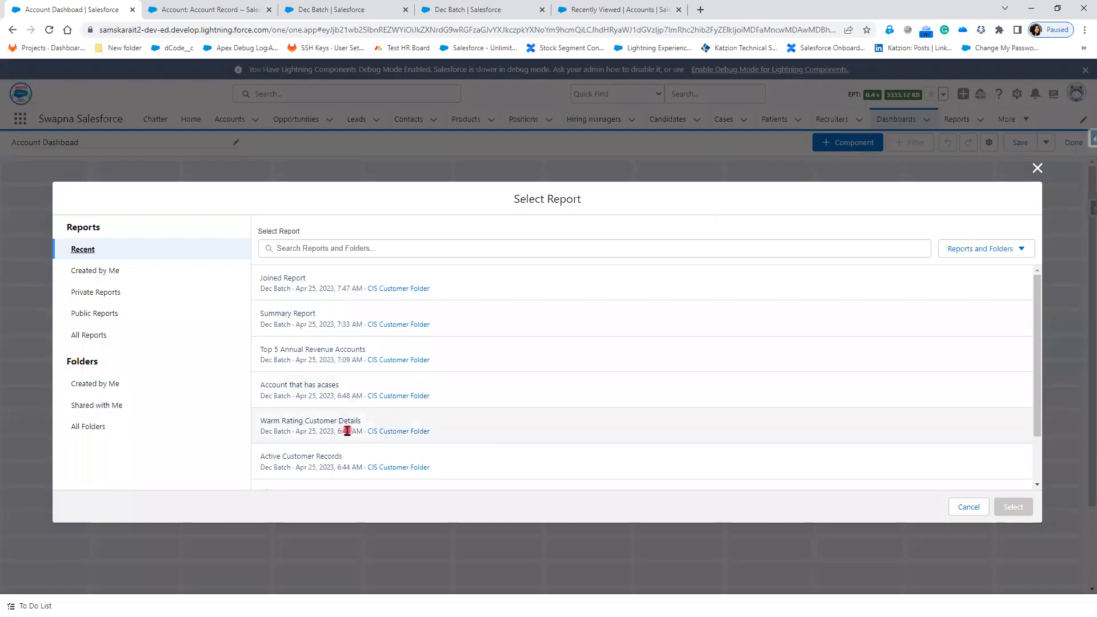
left_click(1014, 507)
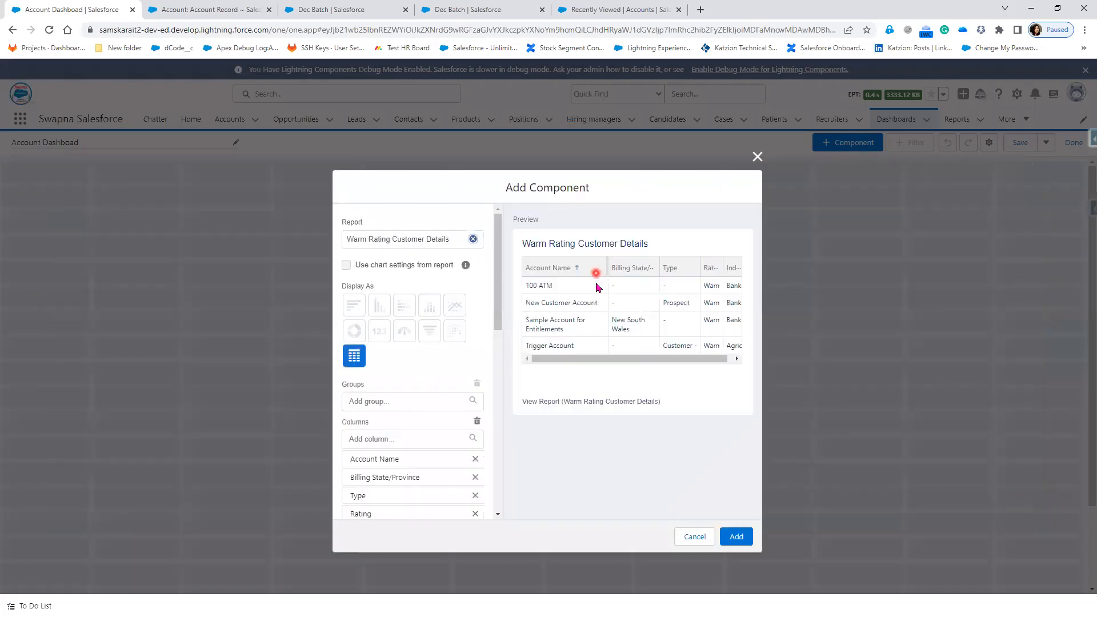
left_click(745, 540)
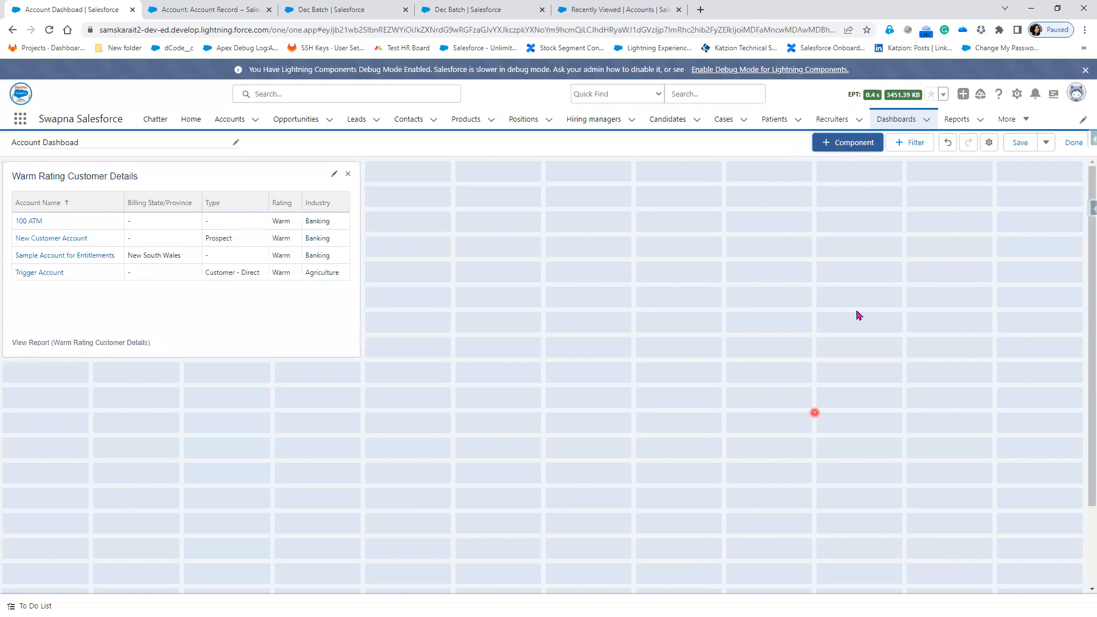
Add the Summary Report from CIS Customer Folder to the dashboard as a funnel chart with Record Count as its value
left_click(842, 146)
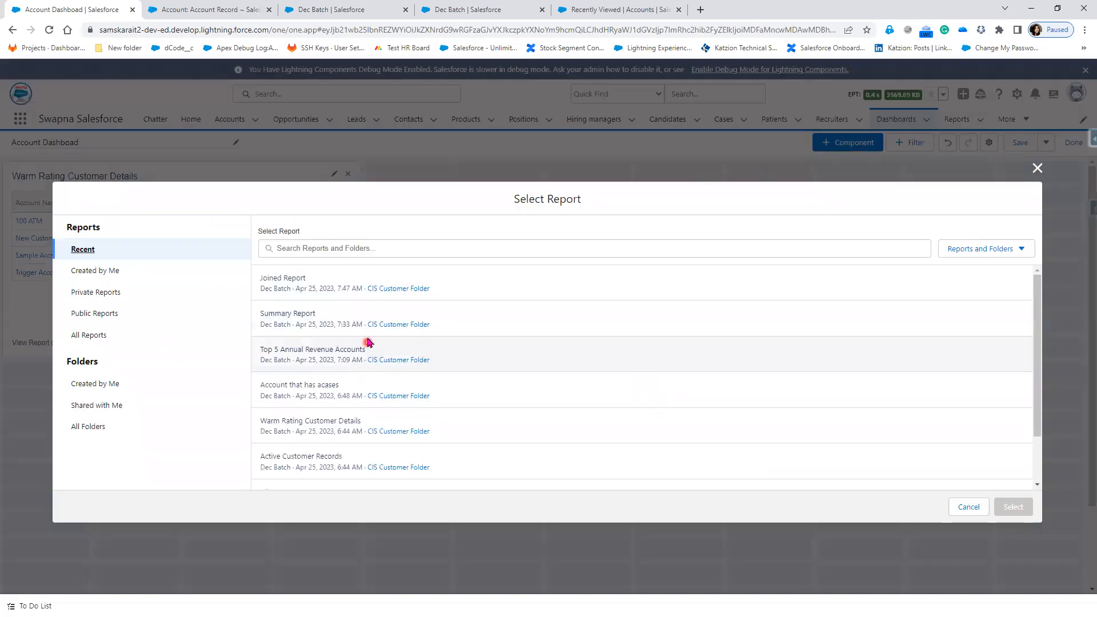
left_click(369, 326)
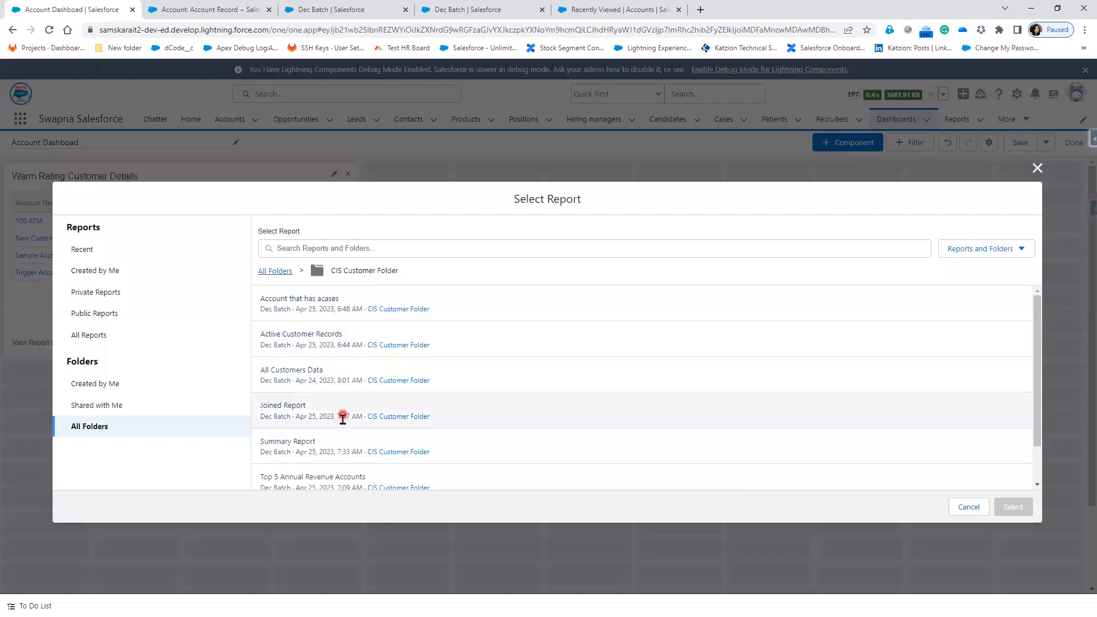
left_click(334, 448)
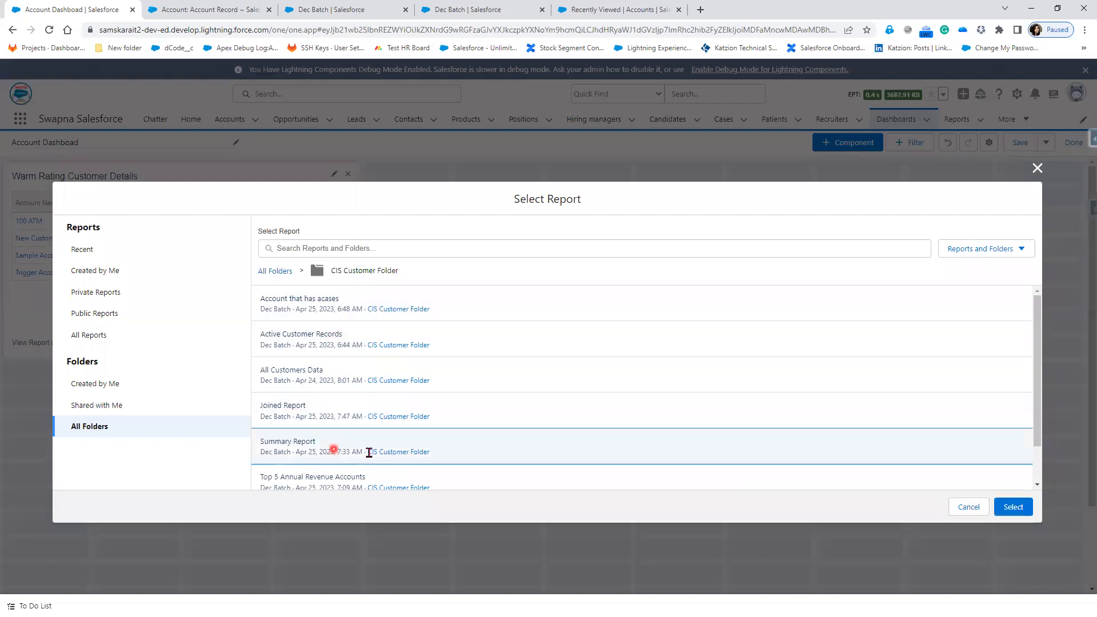
left_click(1013, 507)
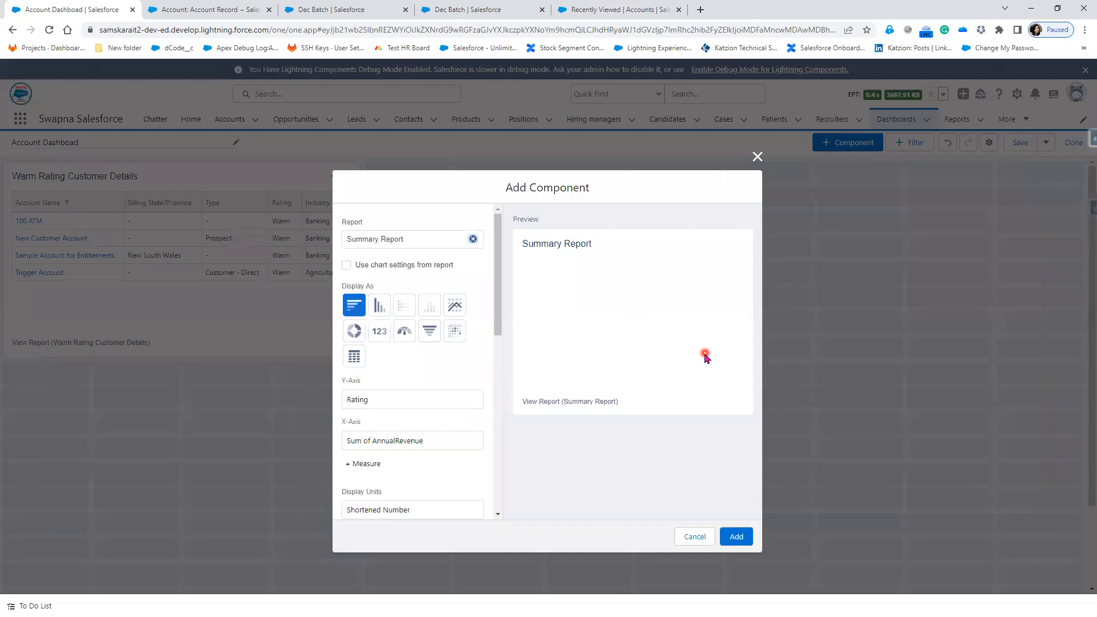
left_click(353, 335)
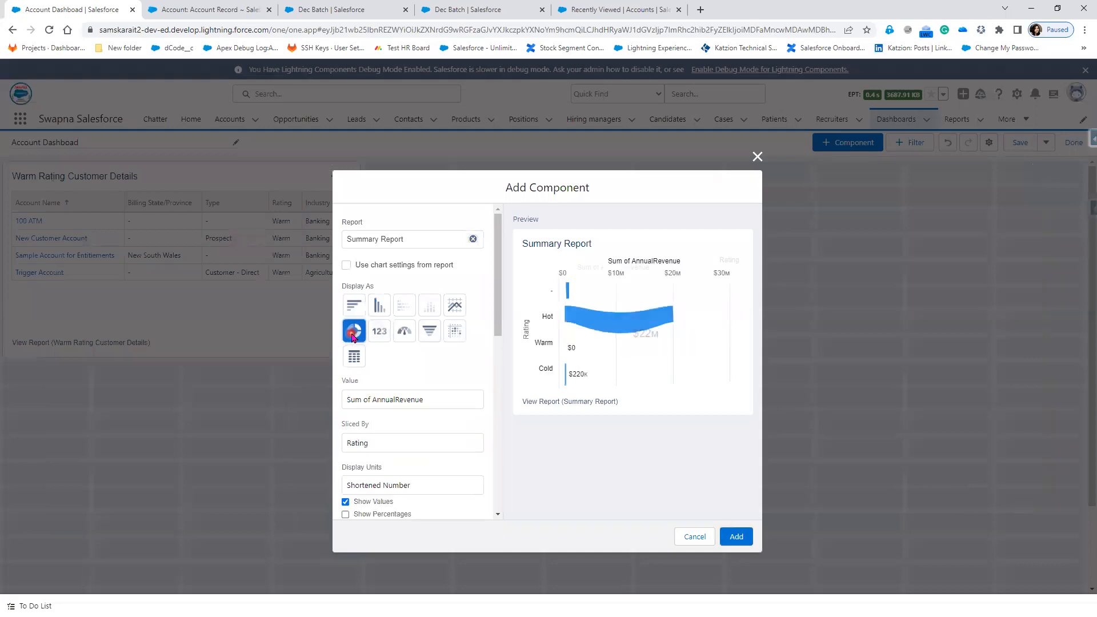
left_click(408, 333)
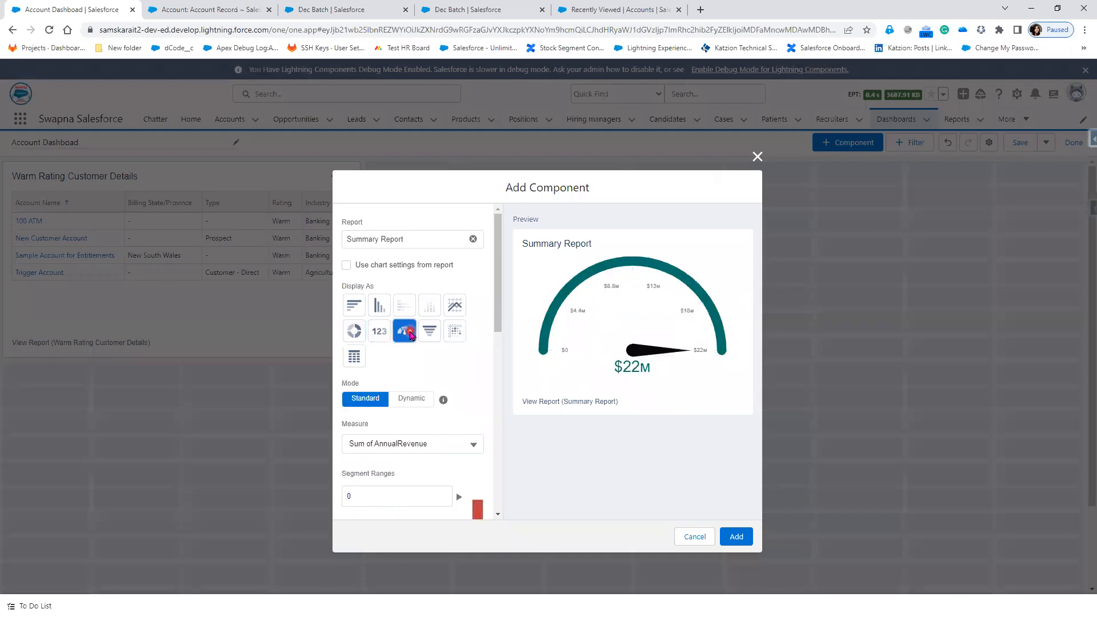
left_click(425, 336)
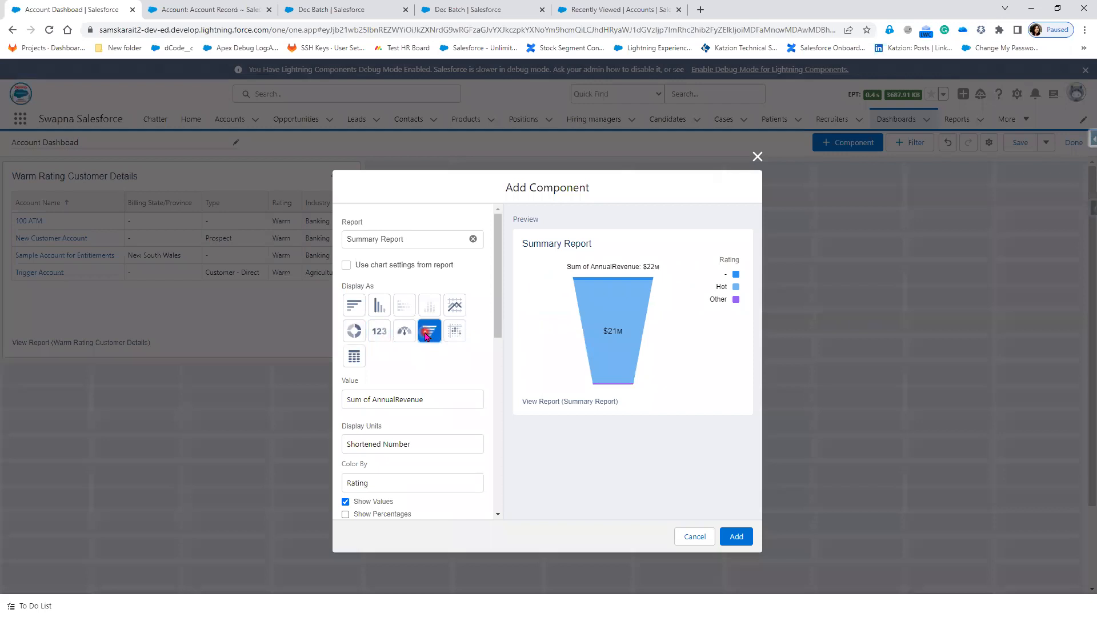
left_click(425, 399)
left_click(418, 426)
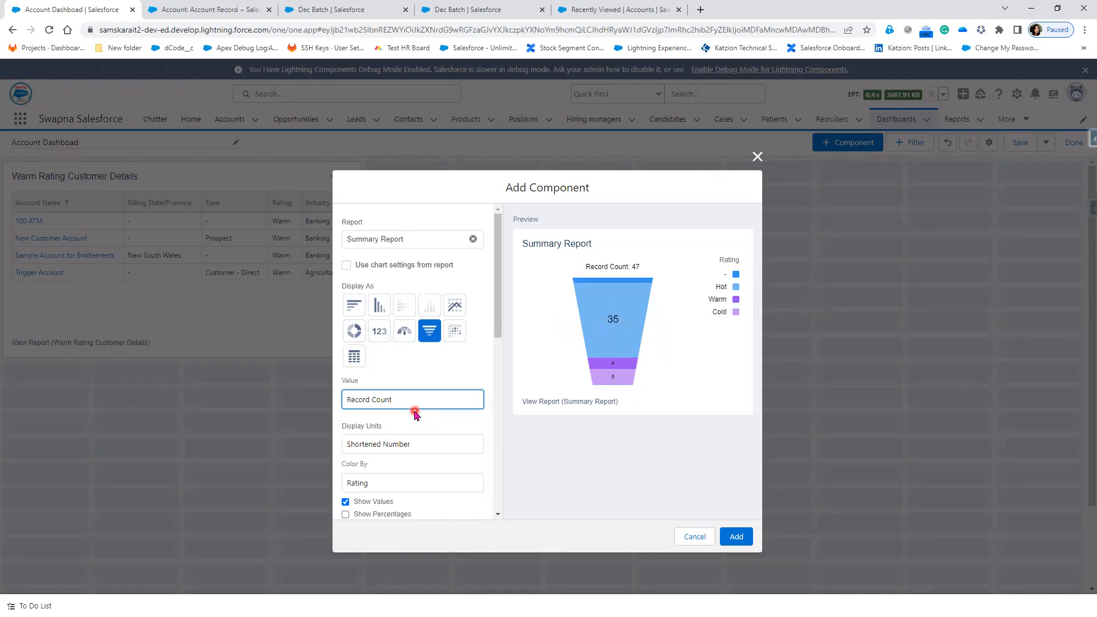
left_click(737, 536)
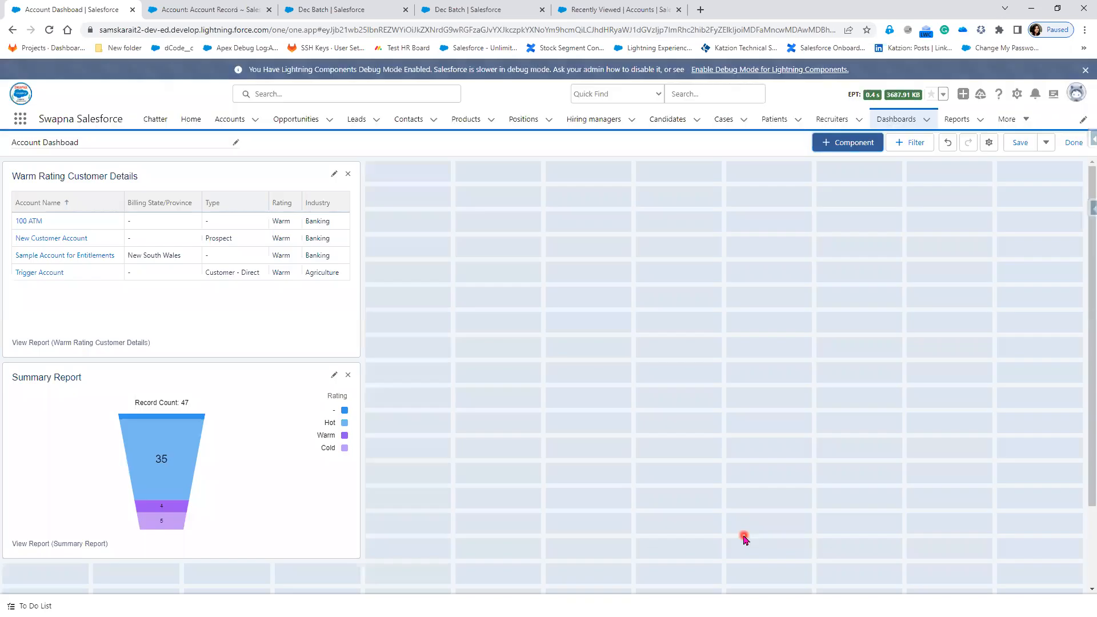
Add the Summary Report to the dashboard again as a donut chart with Record Count as its value
left_click(843, 144)
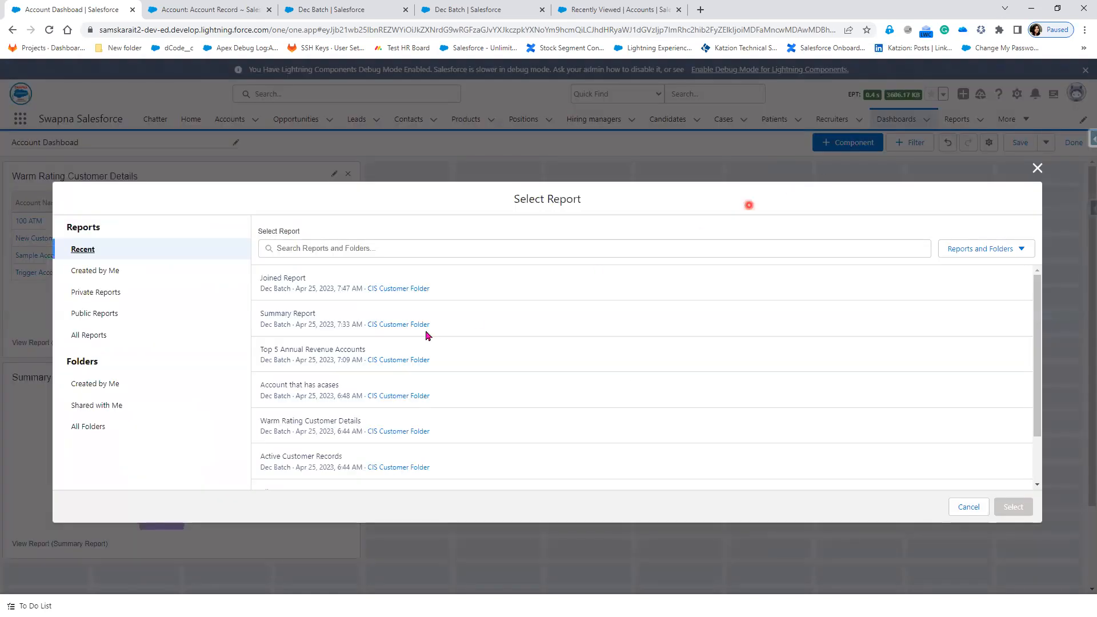
left_click(309, 312)
left_click(1013, 507)
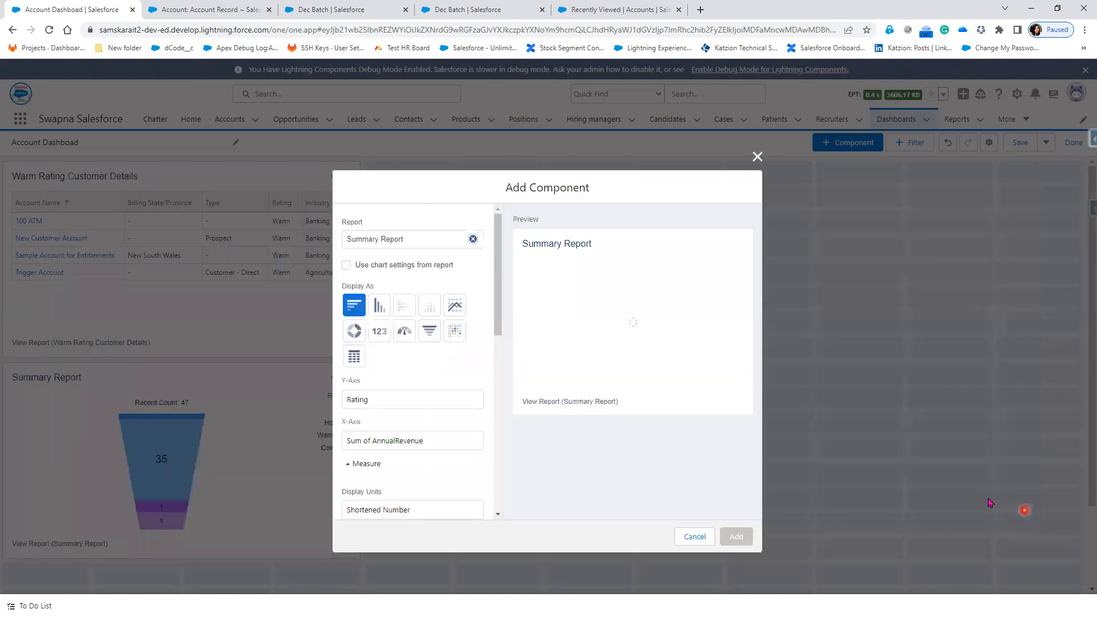
left_click(437, 360)
left_click(360, 336)
left_click(386, 402)
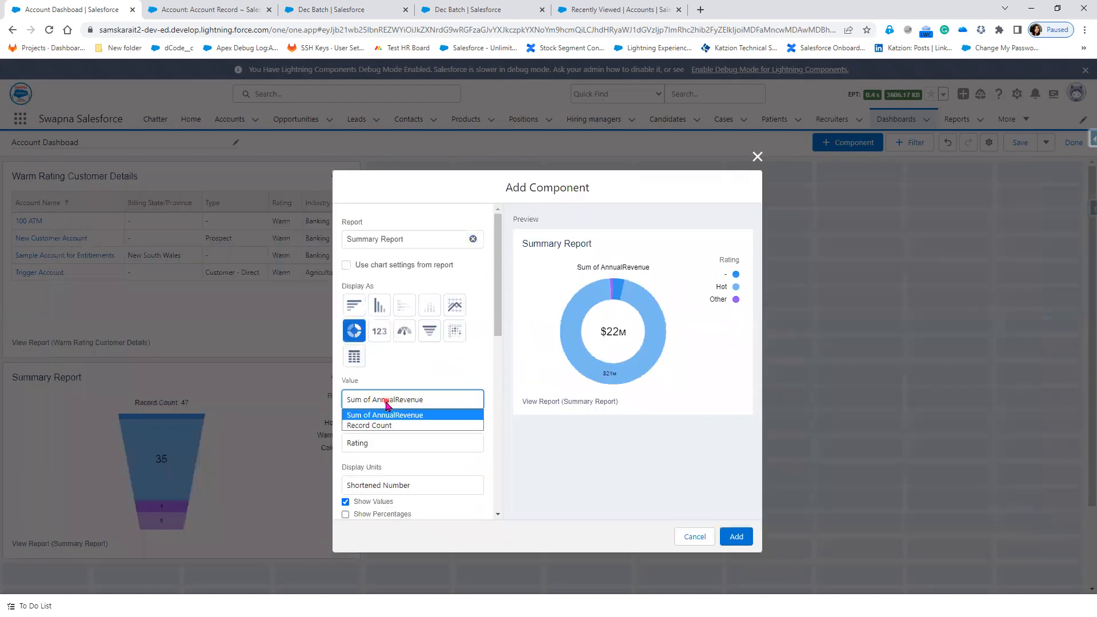
left_click(384, 425)
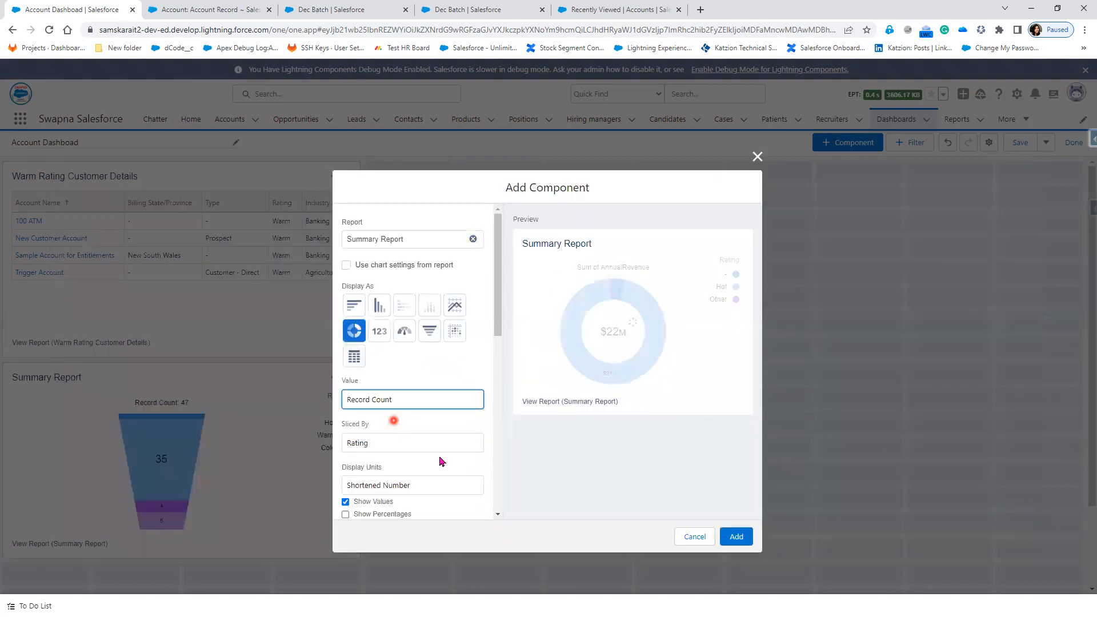
left_click(737, 537)
Place the donut chart beside the Warm Rating table and the funnel chart beside the donut in one row, and save the dashboard
left_click_drag(246, 569, 616, 175)
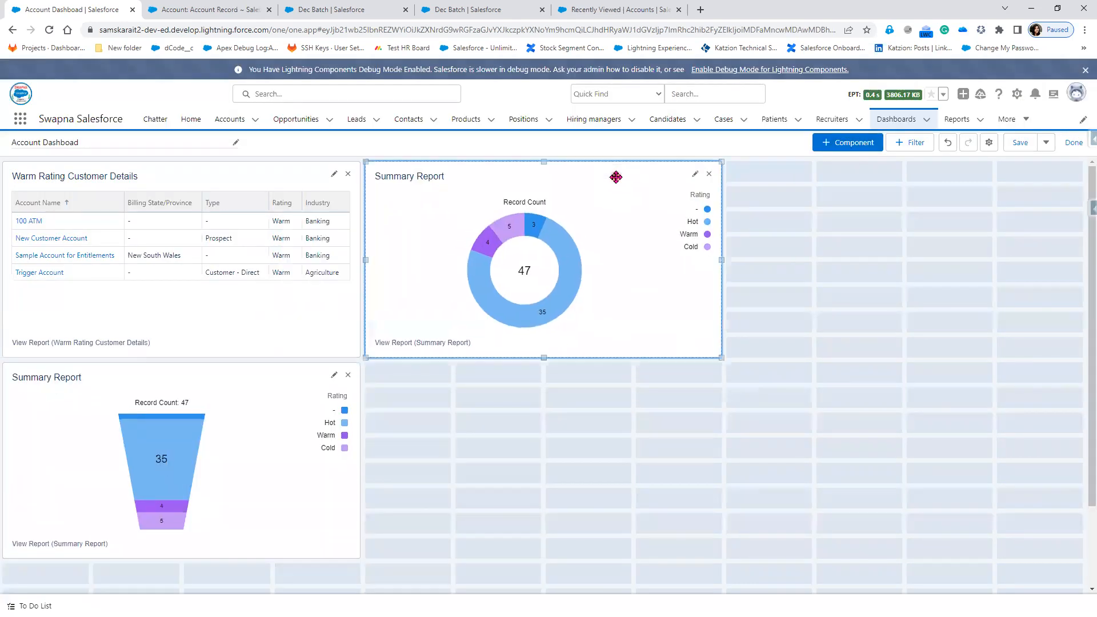
left_click_drag(343, 380, 921, 247)
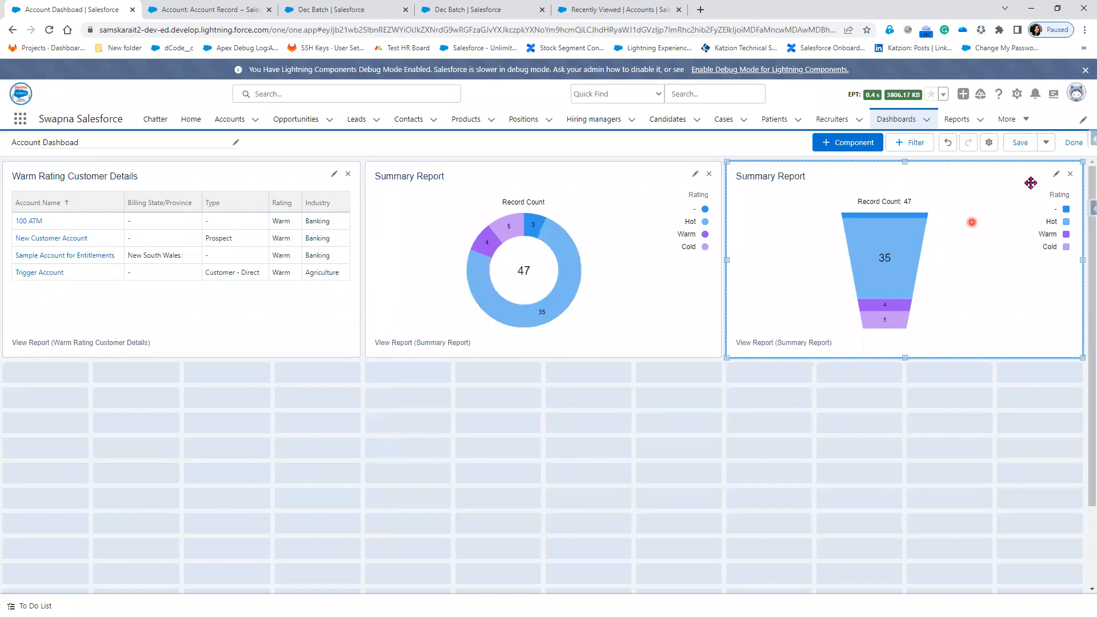
left_click(1005, 151)
left_click(1016, 146)
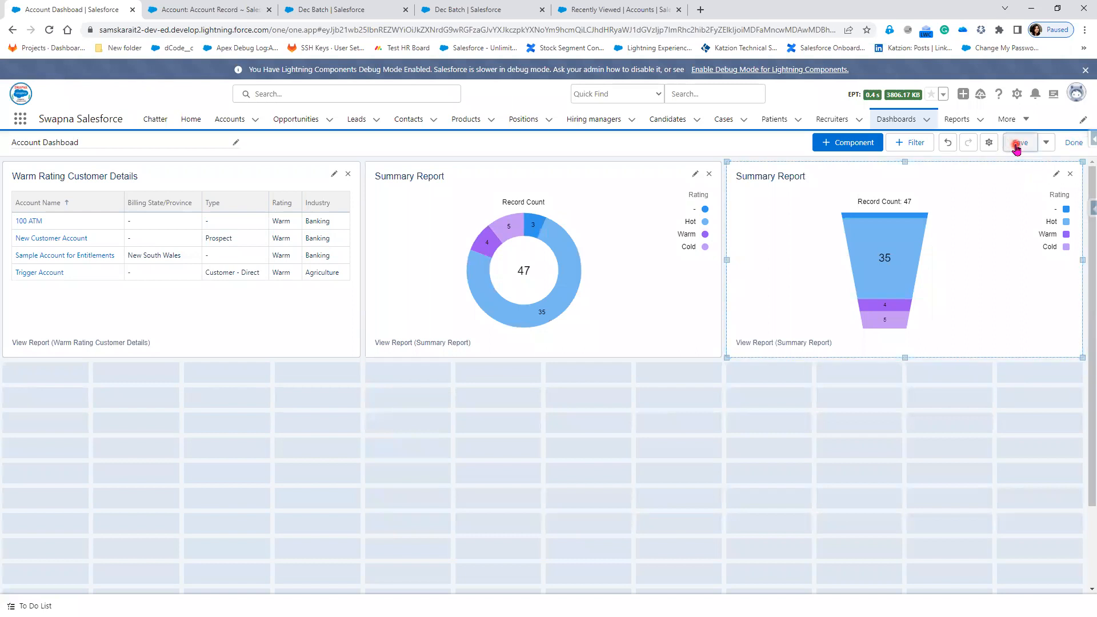
left_click(444, 370)
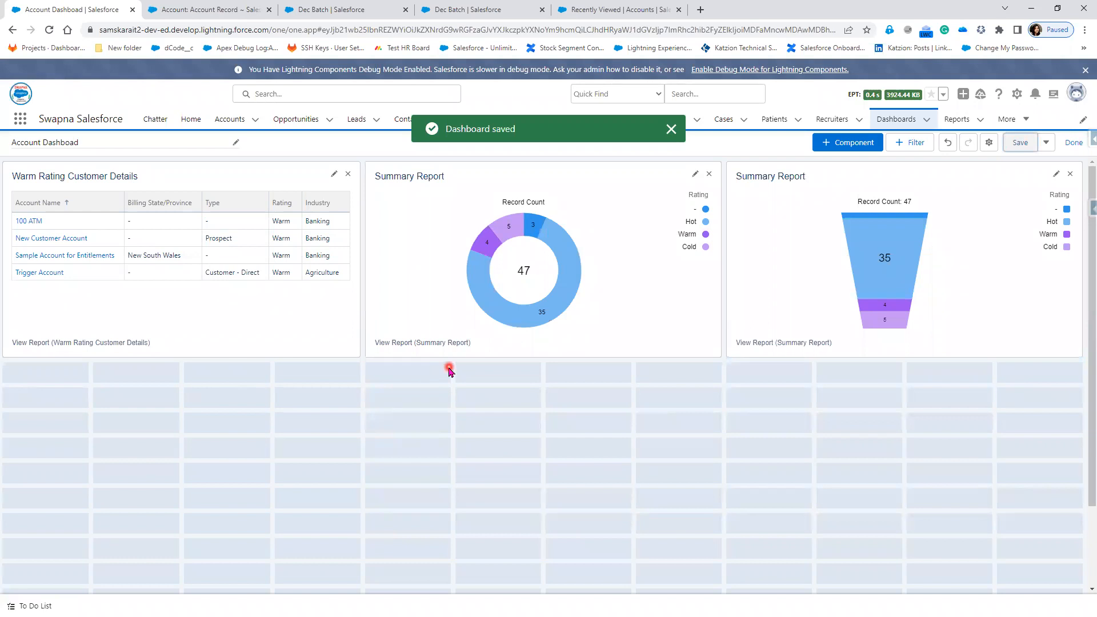
Change the title of the Warm Rating Customer Details table component to "Marketing Cloud"
left_click(334, 174)
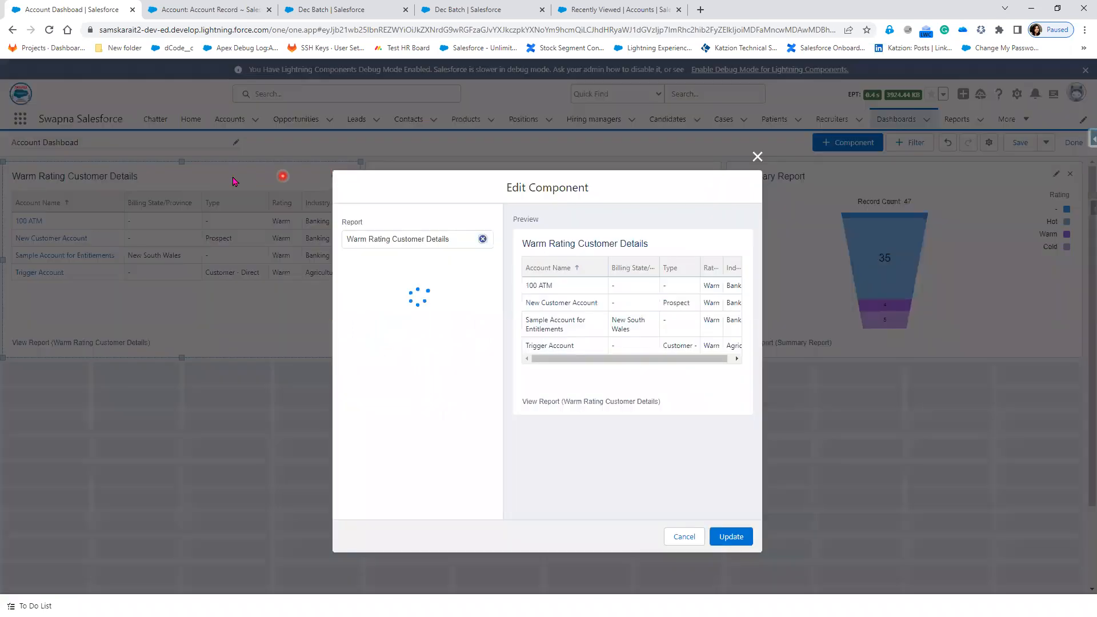
left_click(473, 239)
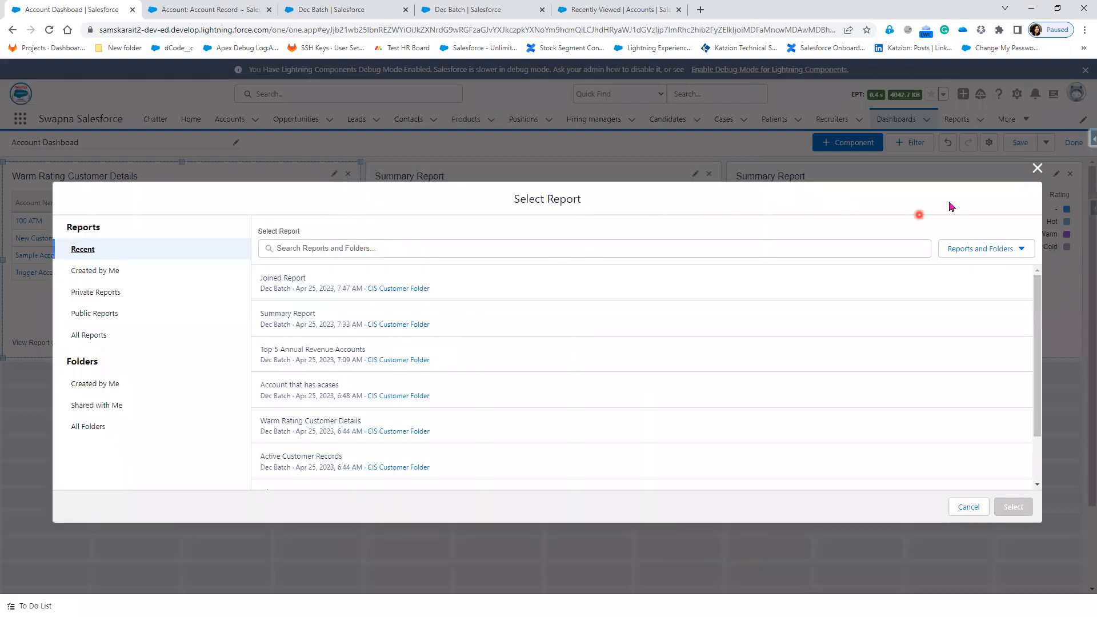
left_click(1035, 168)
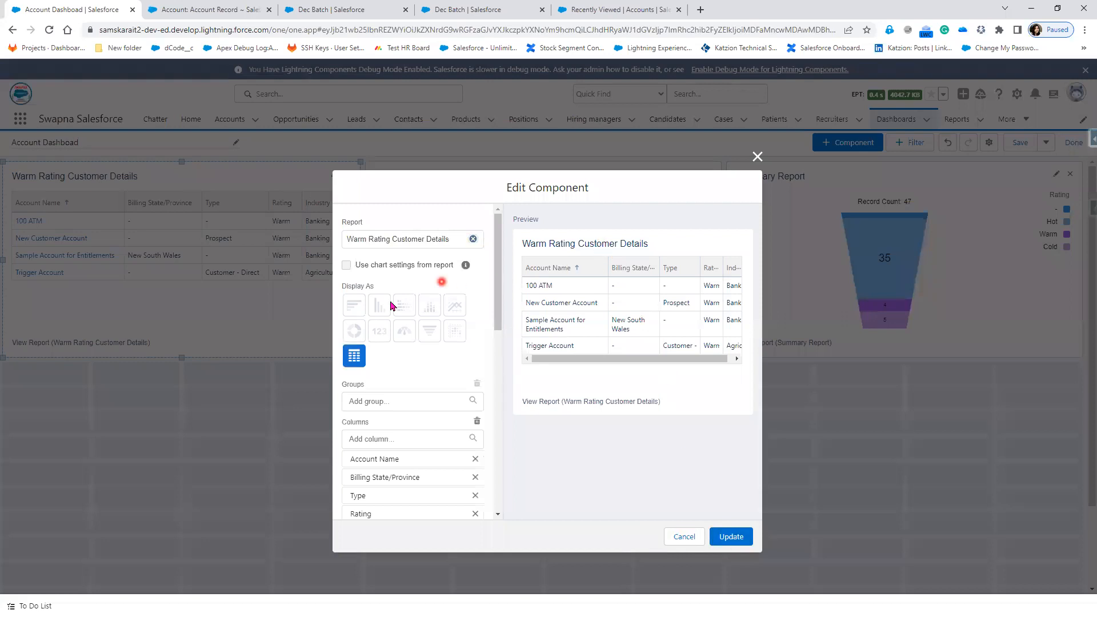
scroll(404, 405, "down", 5)
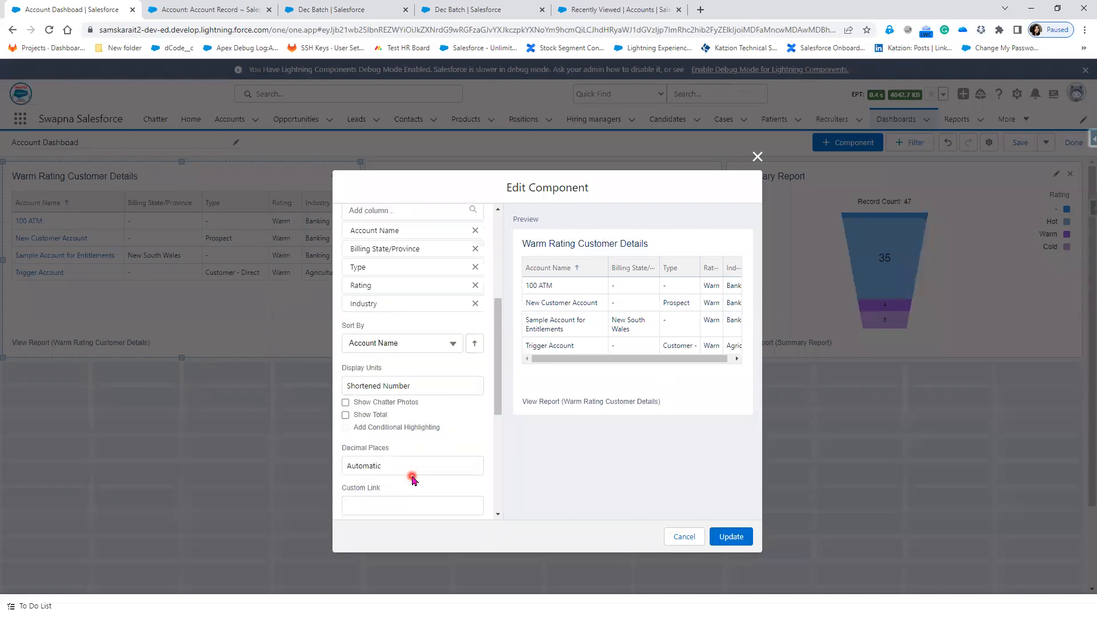
scroll(412, 478, "down", 4)
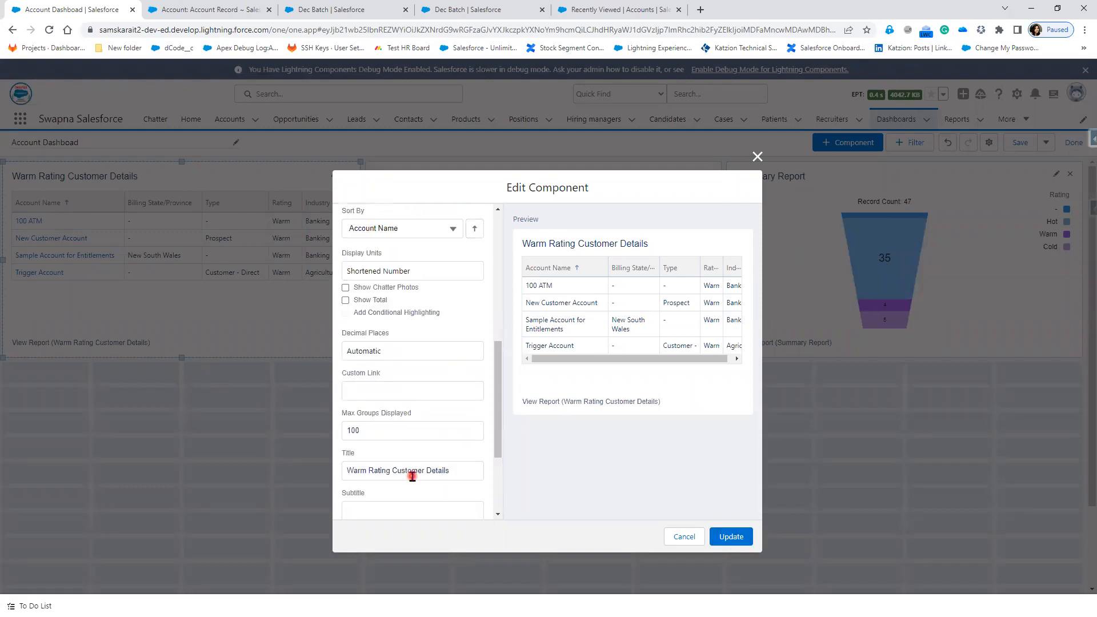
left_click_drag(457, 413, 272, 409)
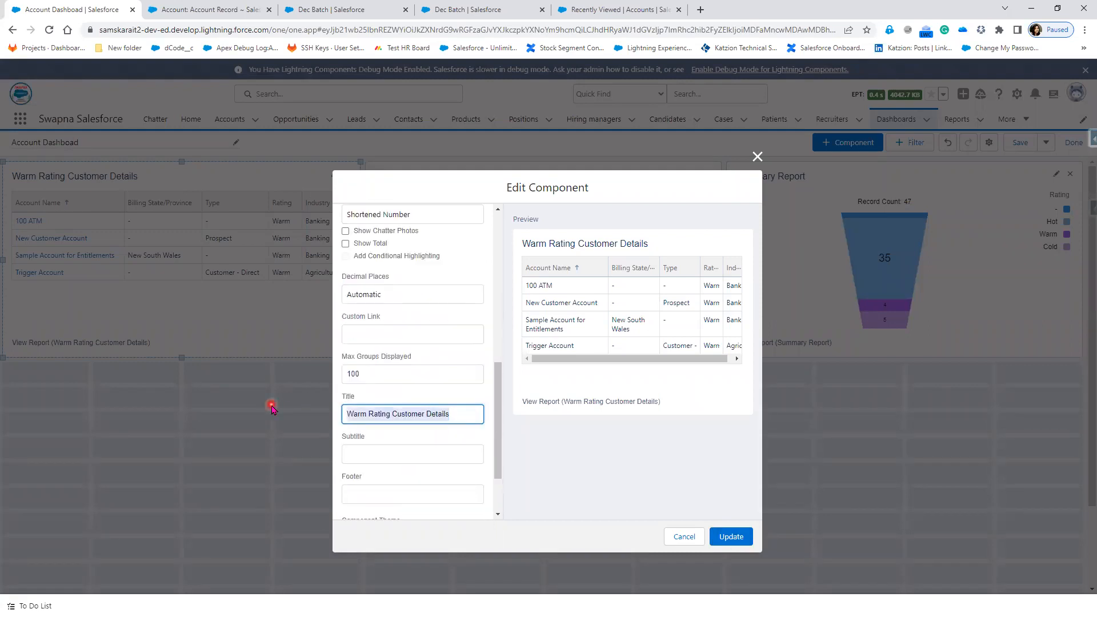
type("Marketing Cloud")
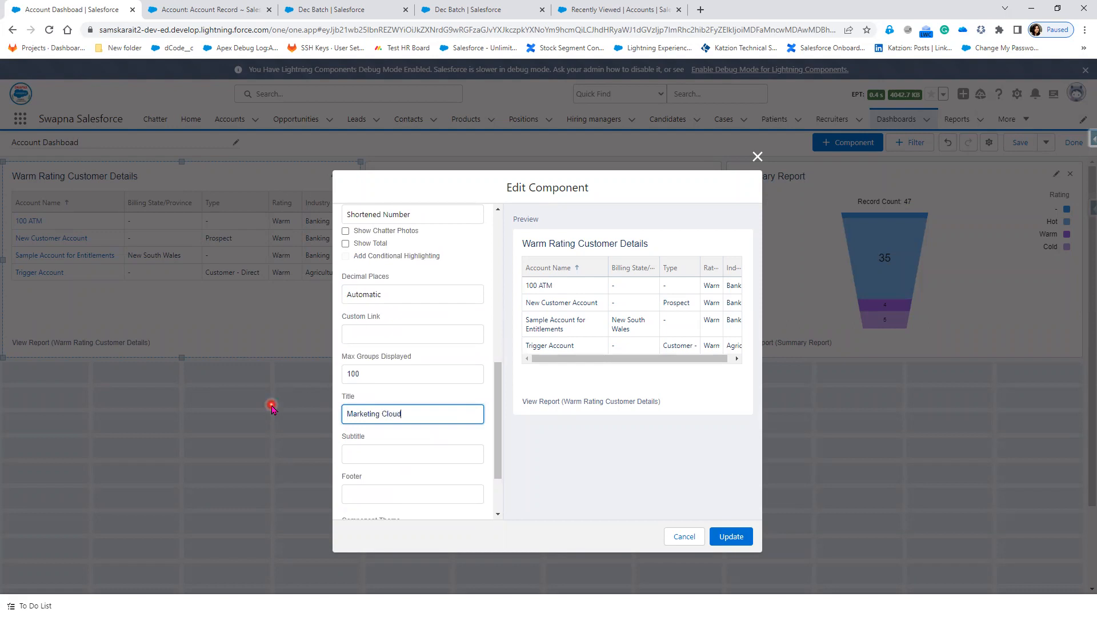
left_click(731, 536)
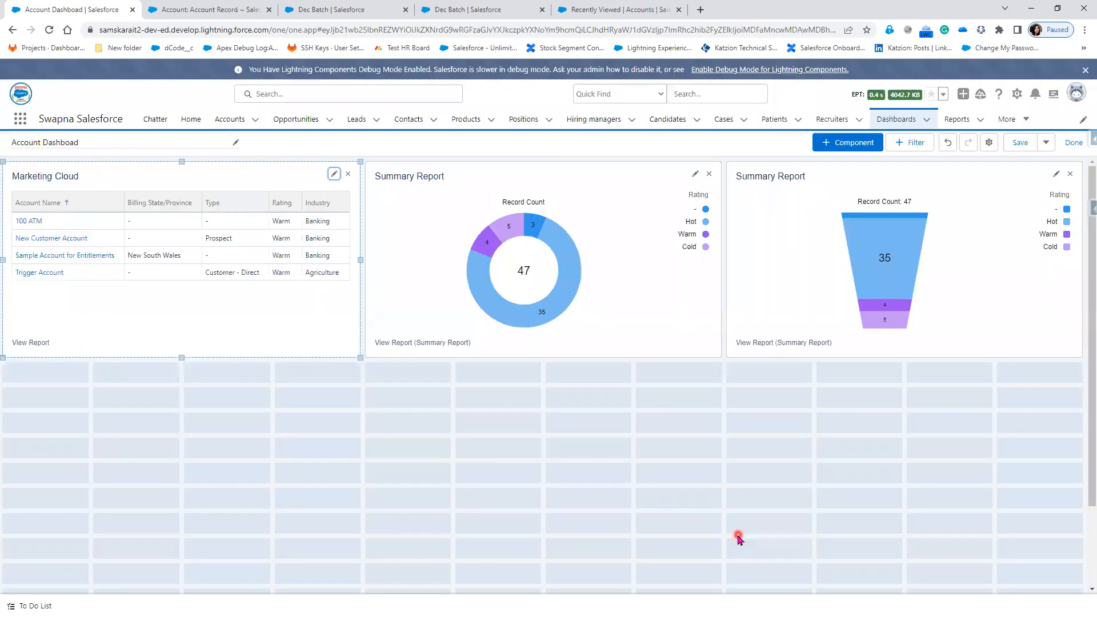
Change the title of the Summary Report donut chart component to "Sales Cloud"
left_click(696, 173)
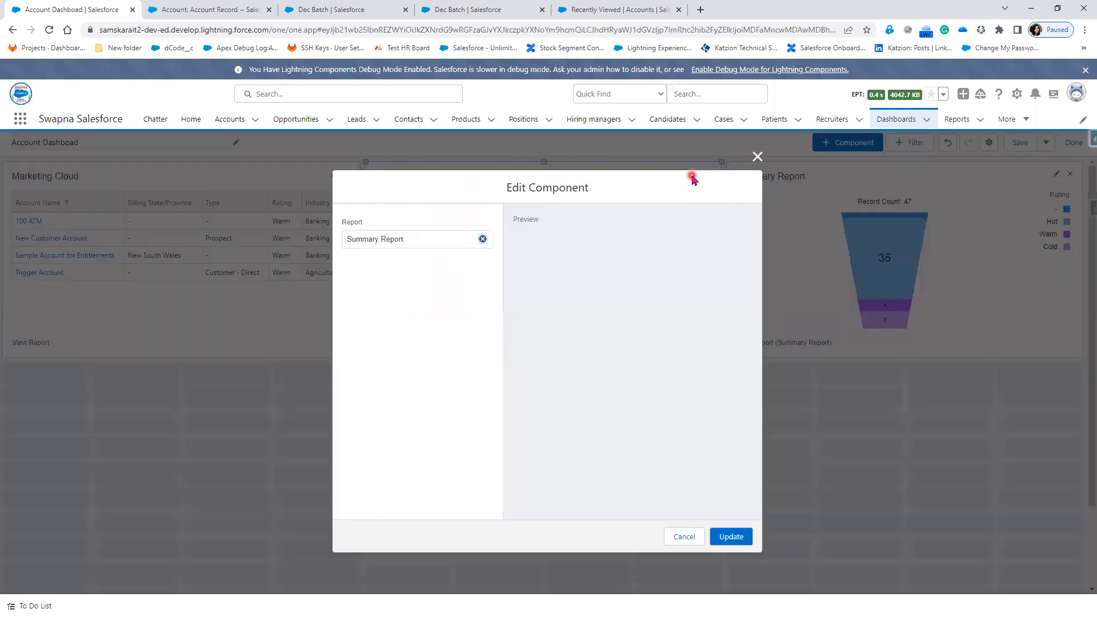
scroll(428, 480, "down", 10)
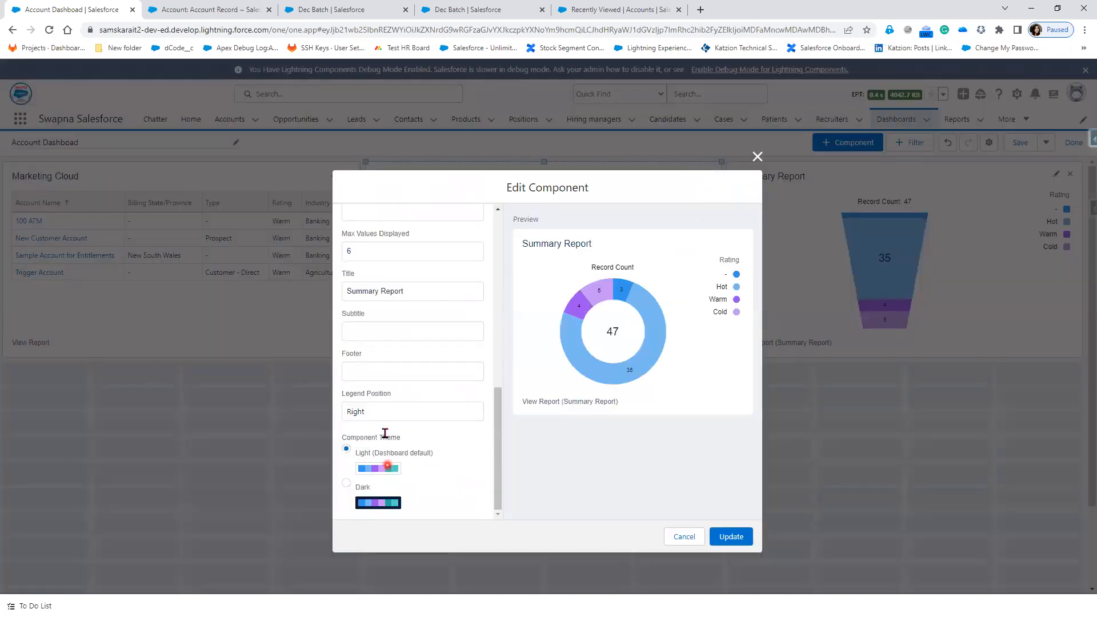
left_click_drag(413, 289, 280, 294)
type("Sale")
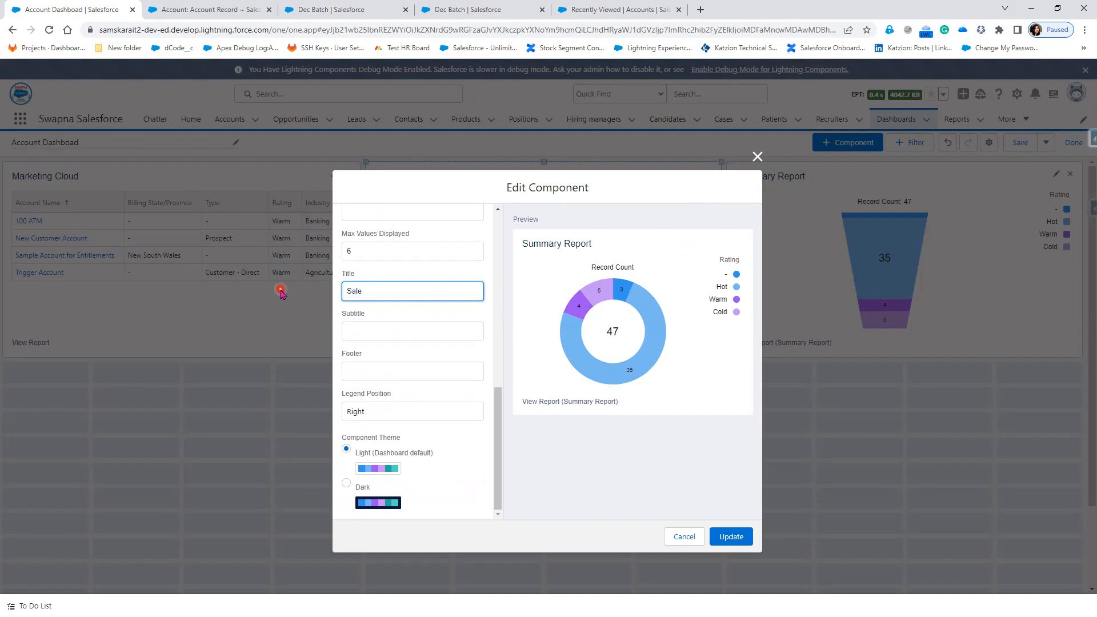
type("sCloud")
left_click(365, 291)
left_click(732, 539)
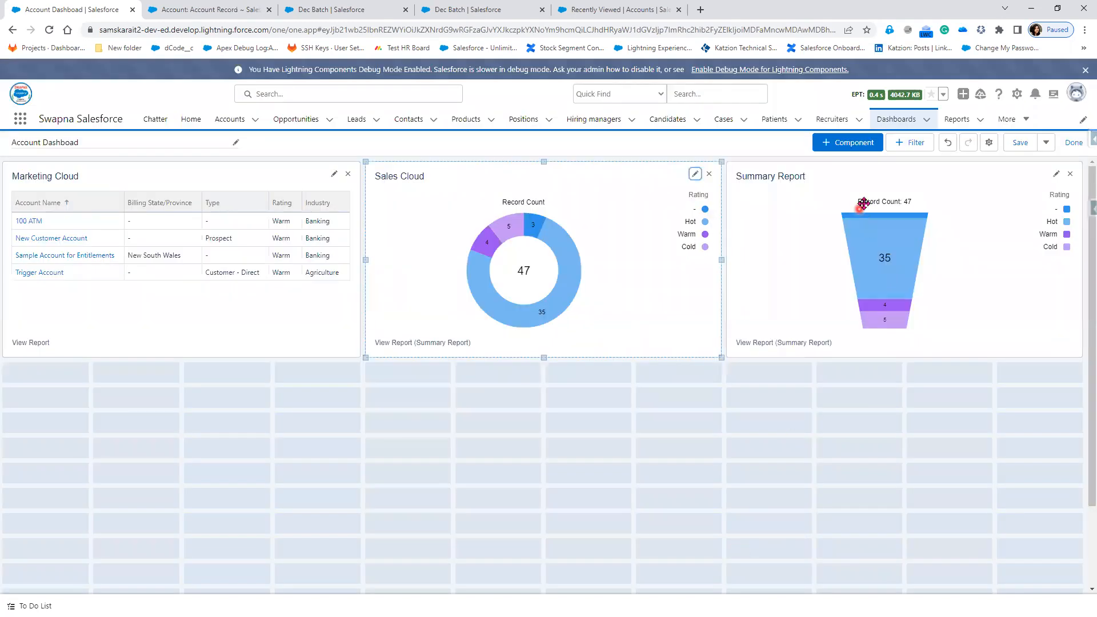
Change the title of the Summary Report funnel chart component to "Service Cloud" and save the dashboard
left_click(1057, 177)
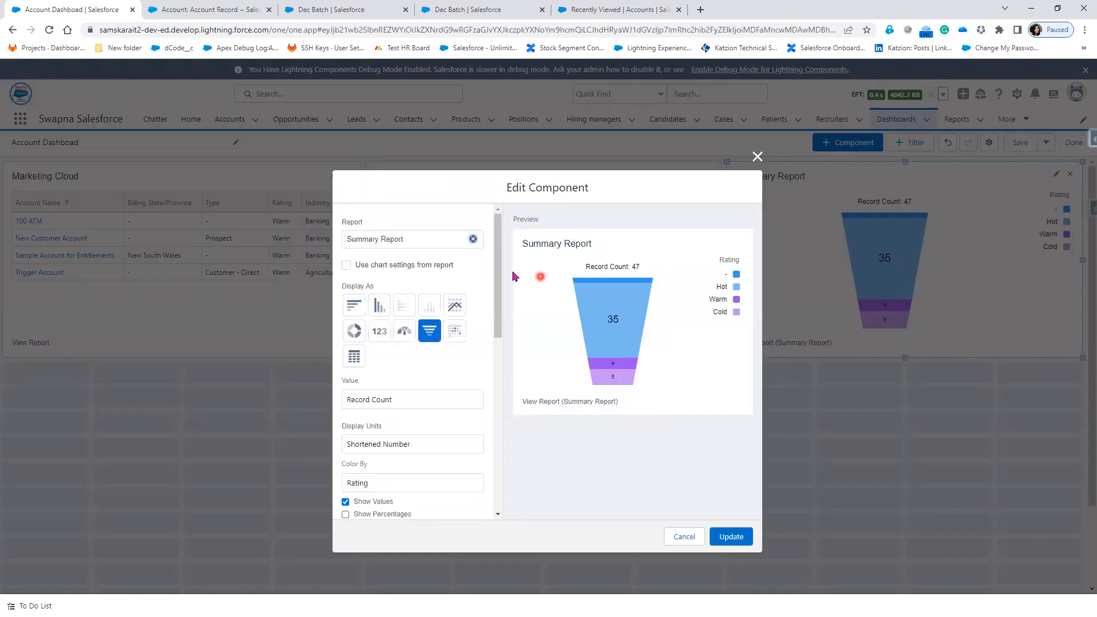
scroll(406, 429, "down", 5)
scroll(409, 454, "down", 1)
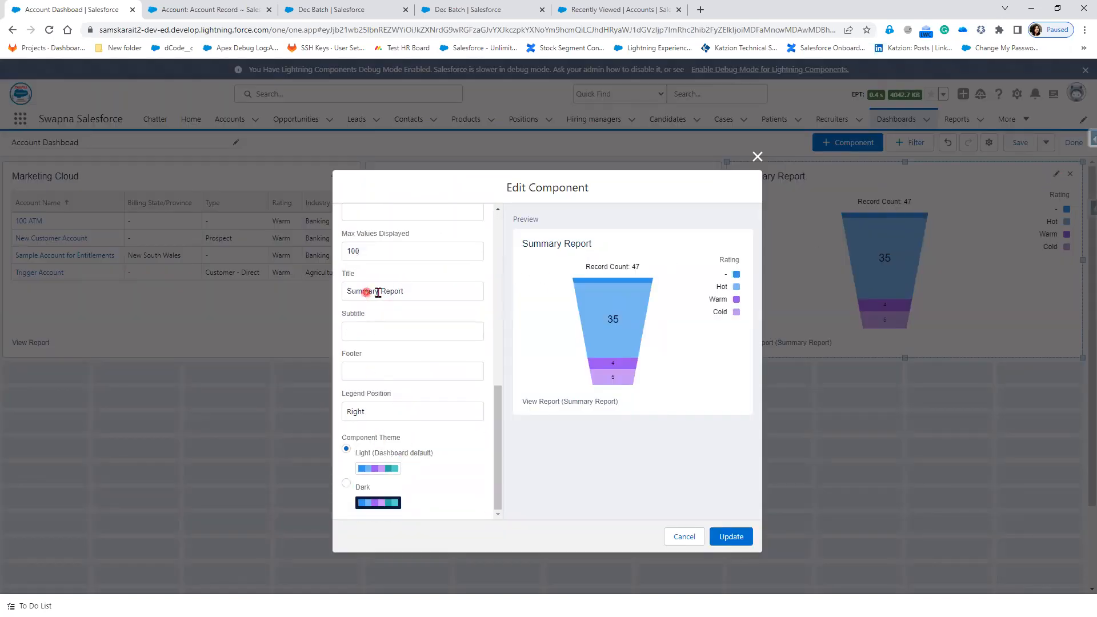
left_click_drag(422, 290, 291, 294)
type("Service Cloud")
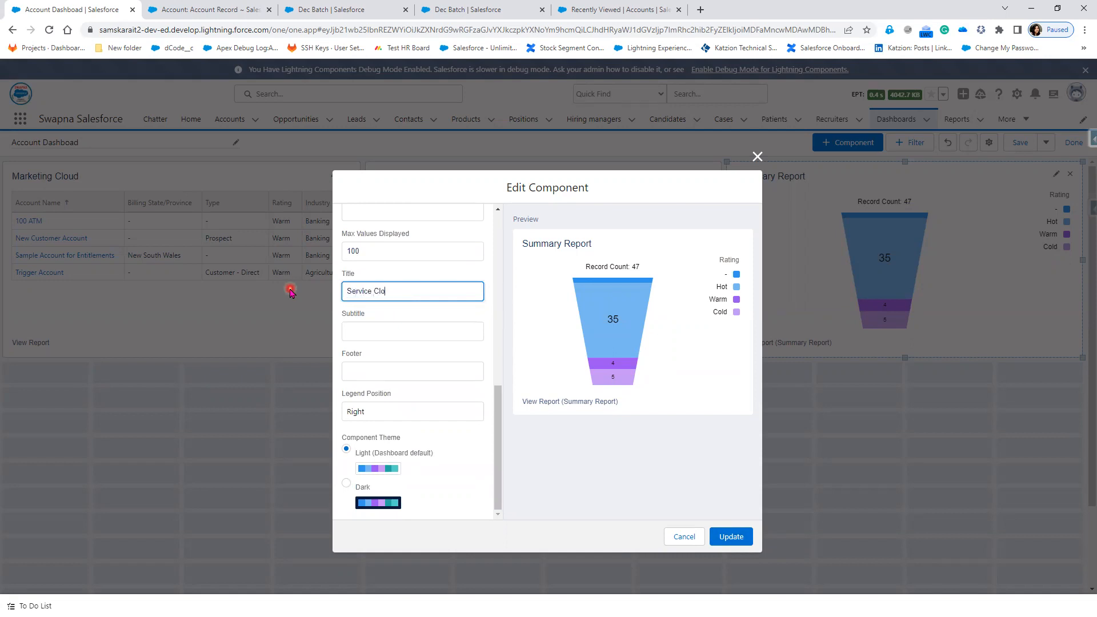
left_click(732, 536)
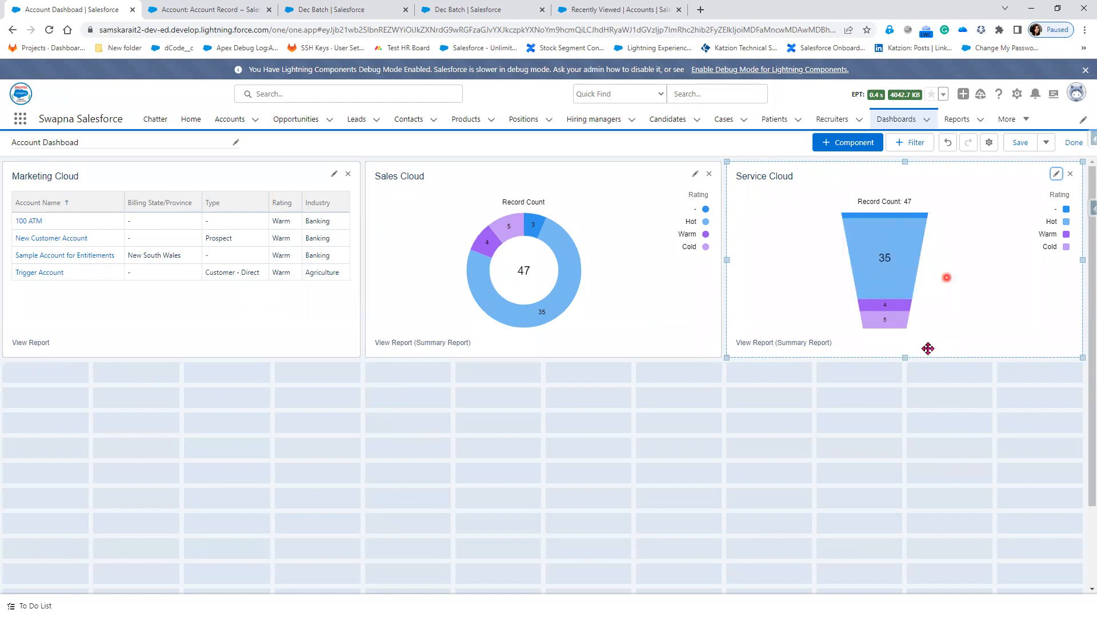
left_click(1020, 143)
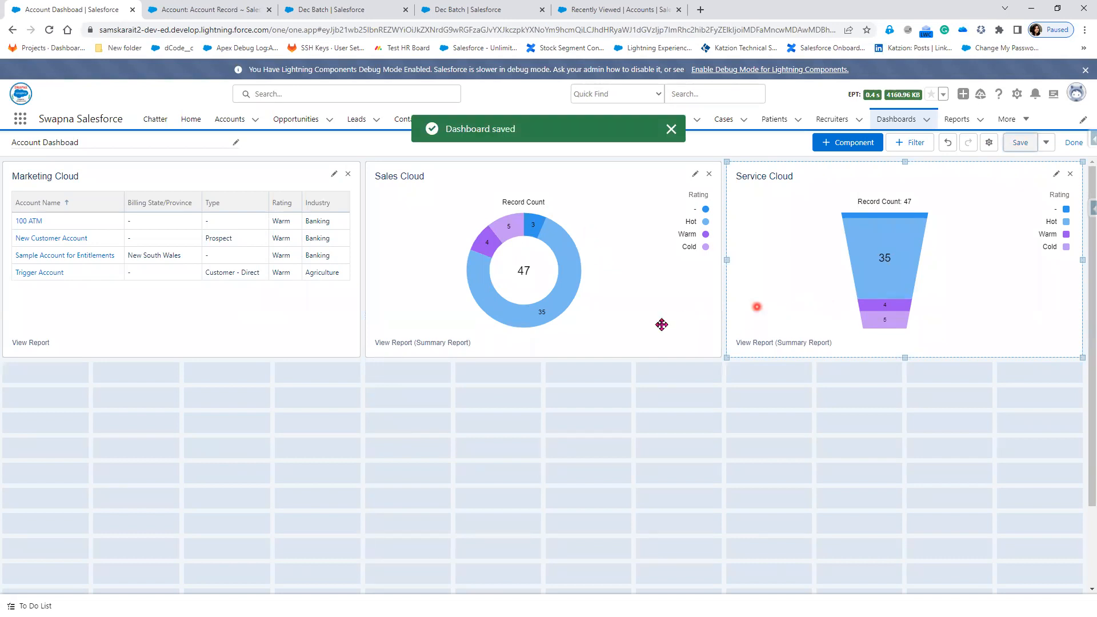
View the account dashboard in Salesforce Classic and switch back to Lightning Experience
scroll(259, 438, "down", 2)
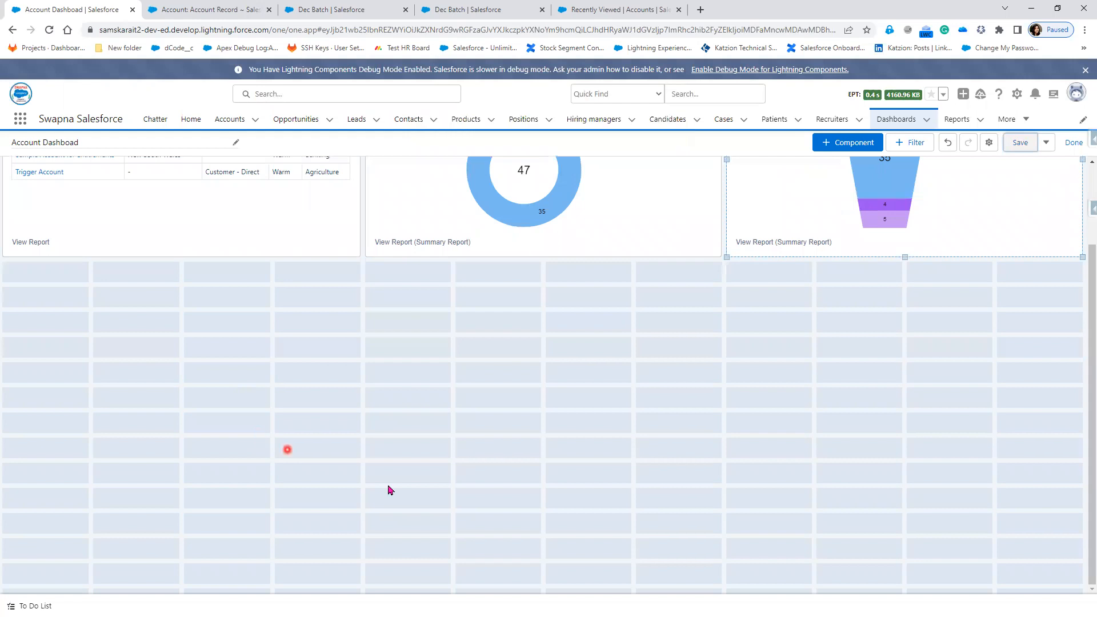
scroll(502, 503, "up", 2)
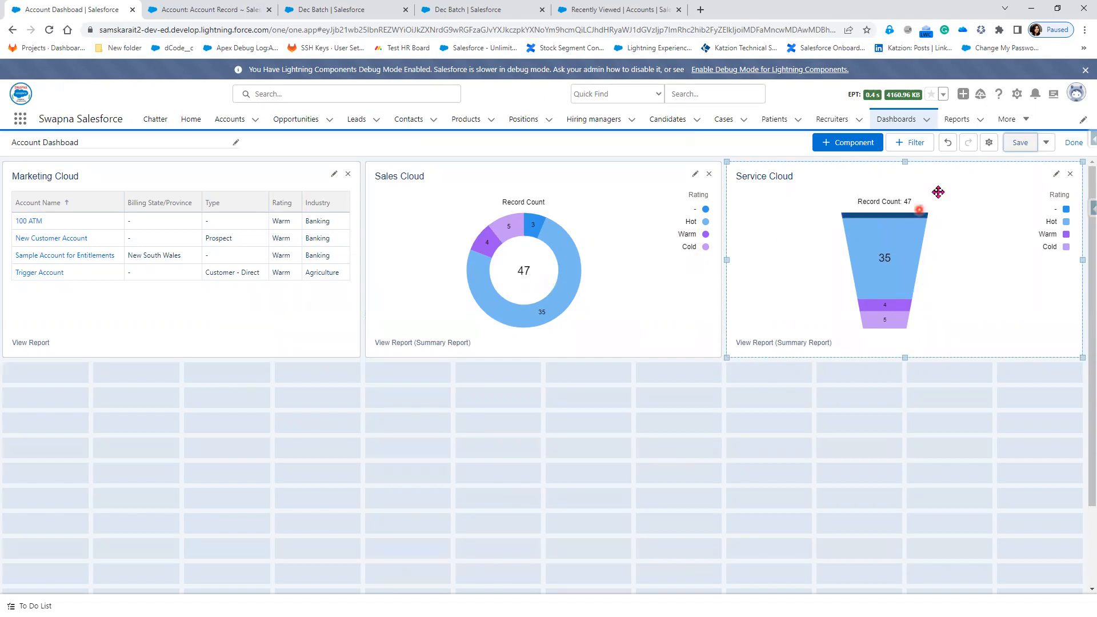
left_click(1077, 96)
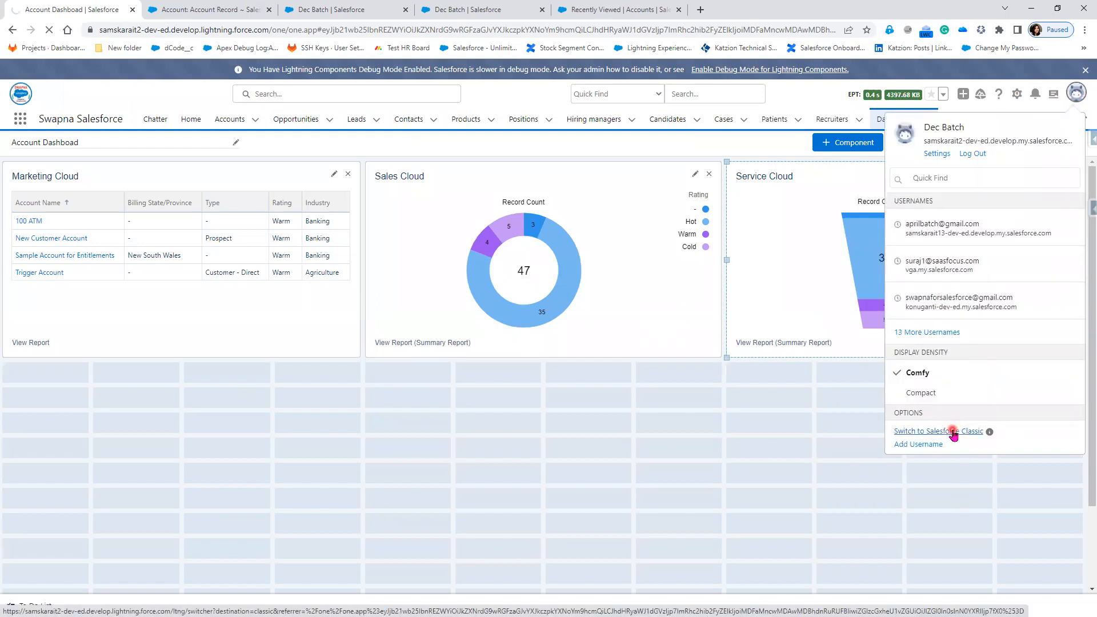
left_click(953, 433)
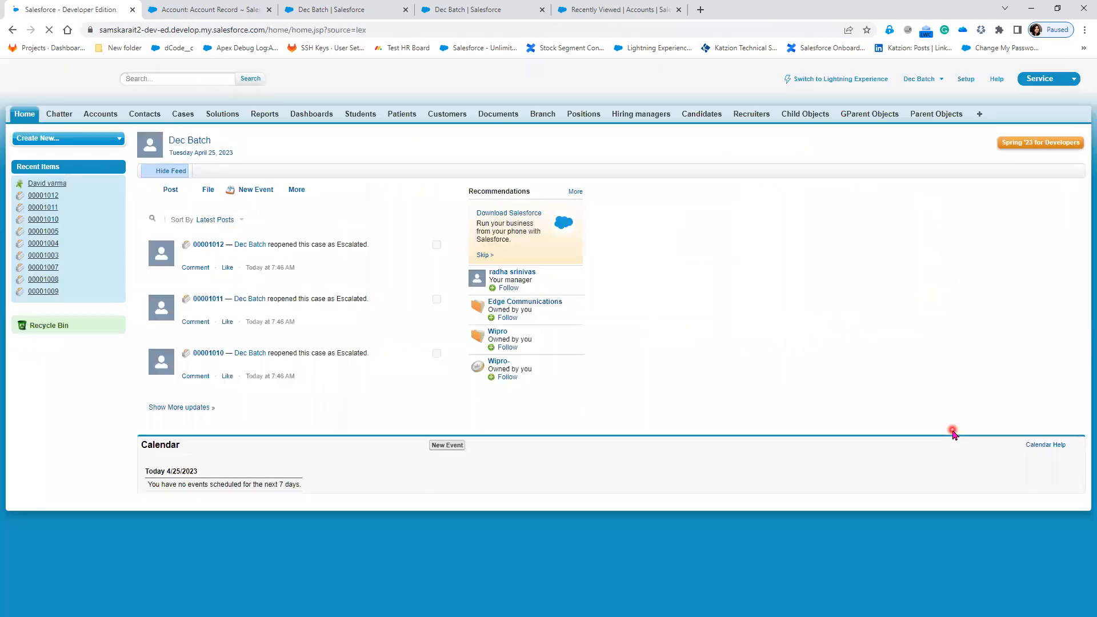
left_click(309, 117)
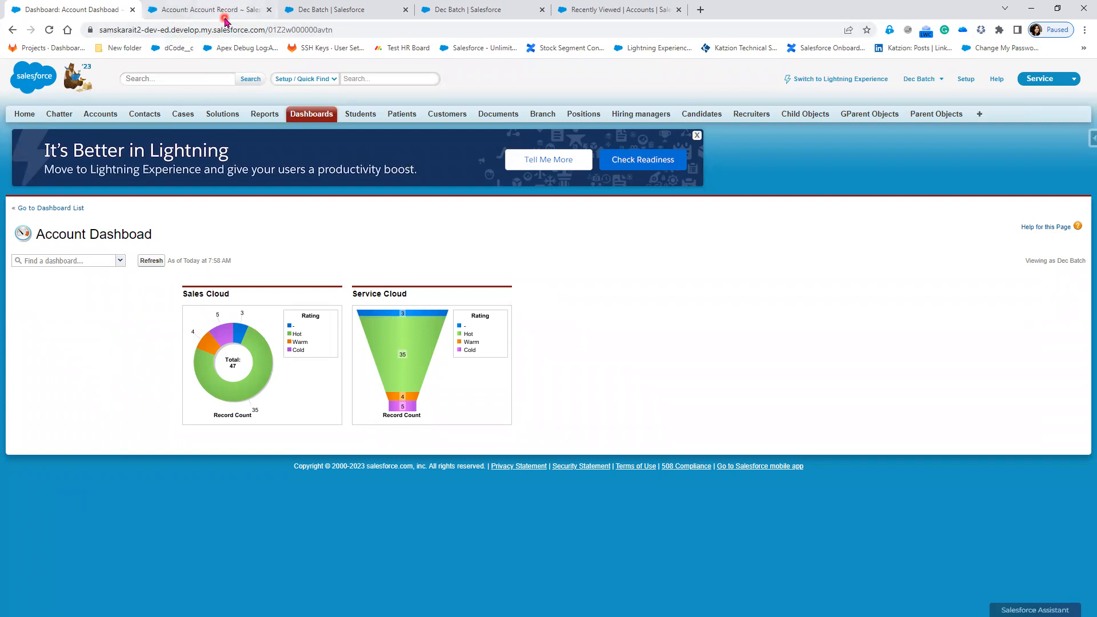
left_click(857, 82)
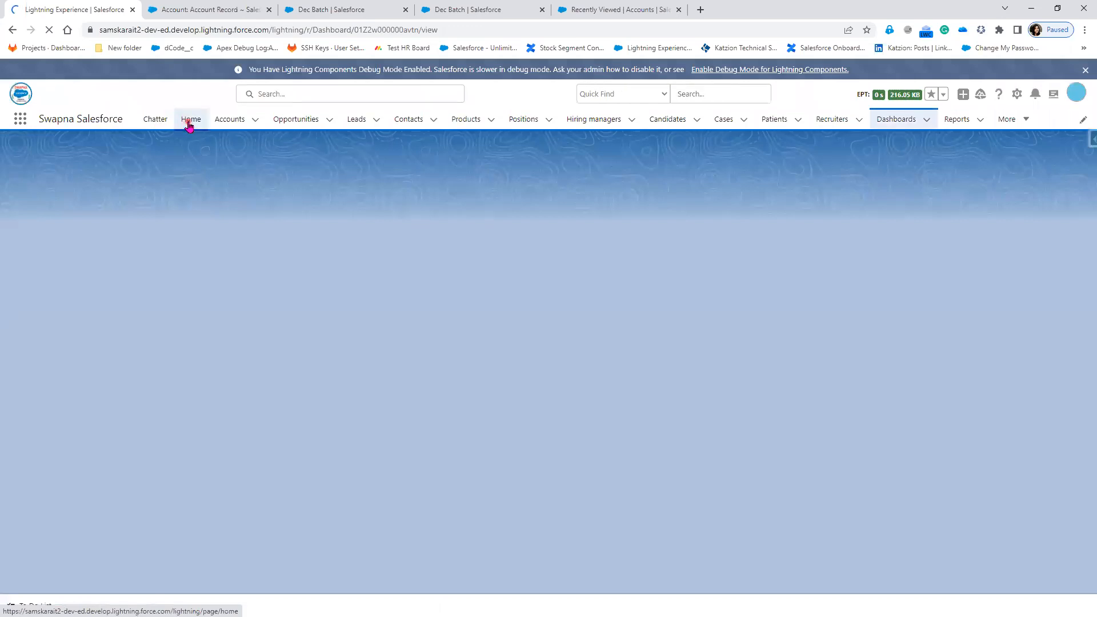
Edit the Home page and add a Dashboard component showing Account Dashboad above the employee name form
left_click(189, 124)
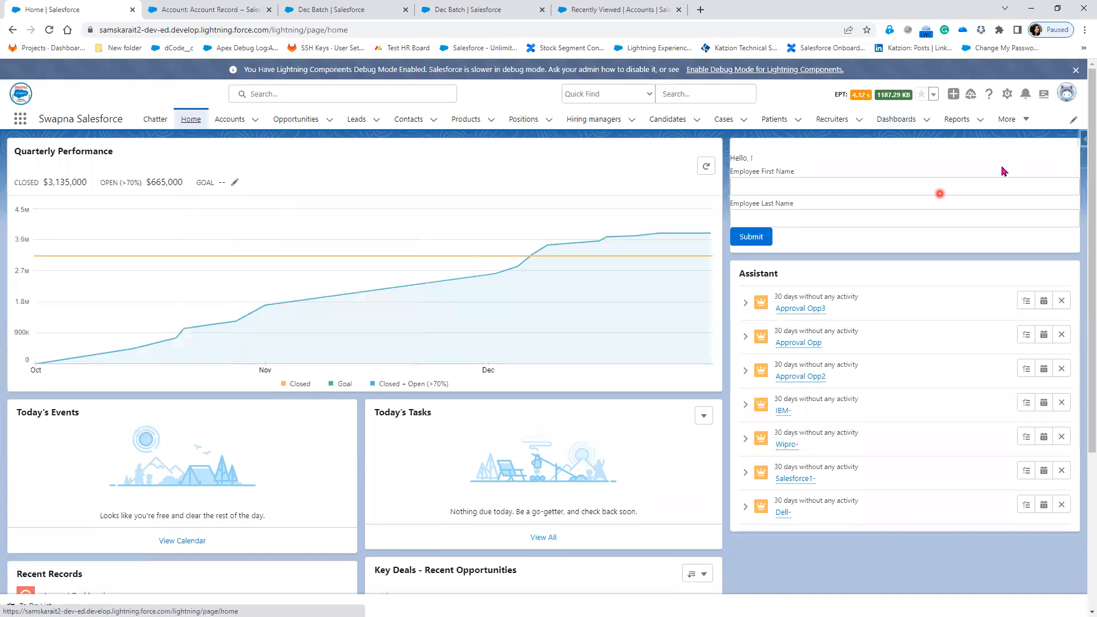
left_click(1008, 101)
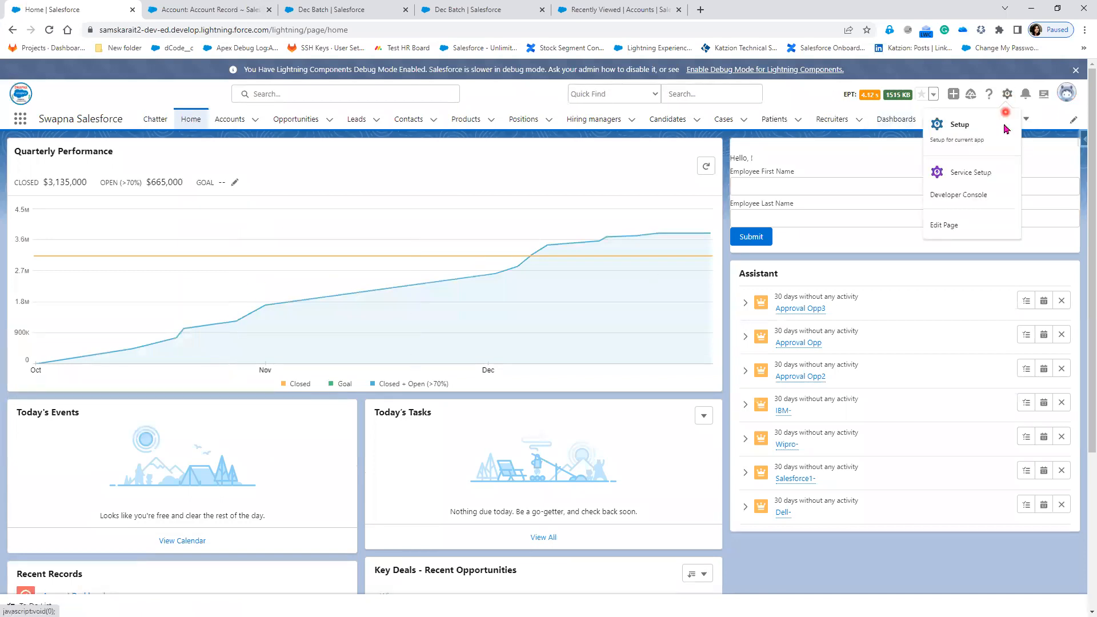
left_click(960, 227)
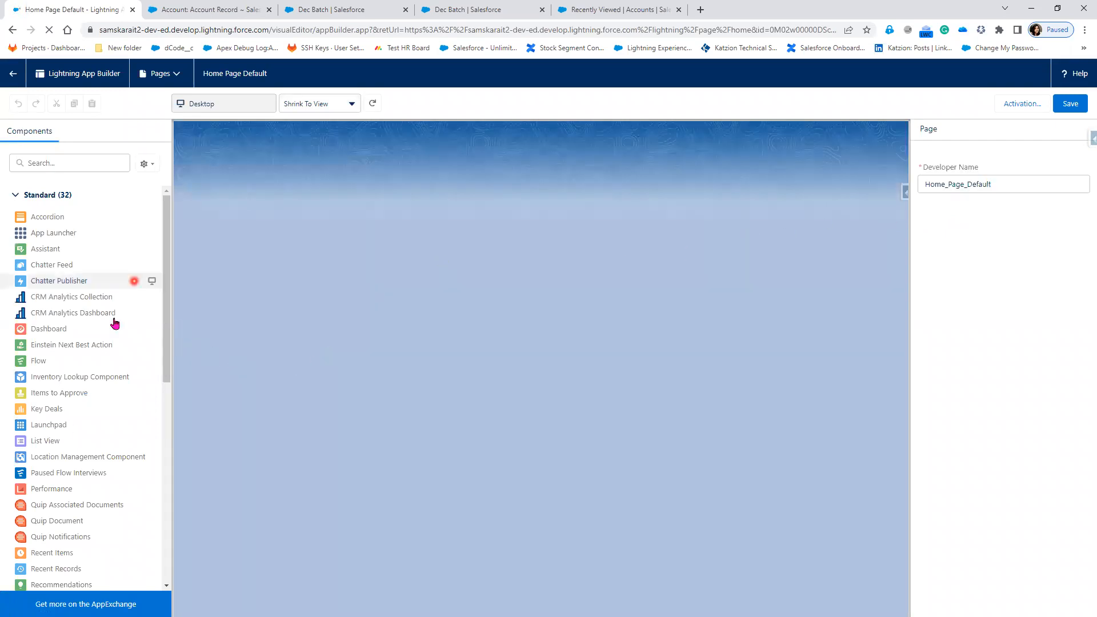
scroll(74, 435, "down", 2)
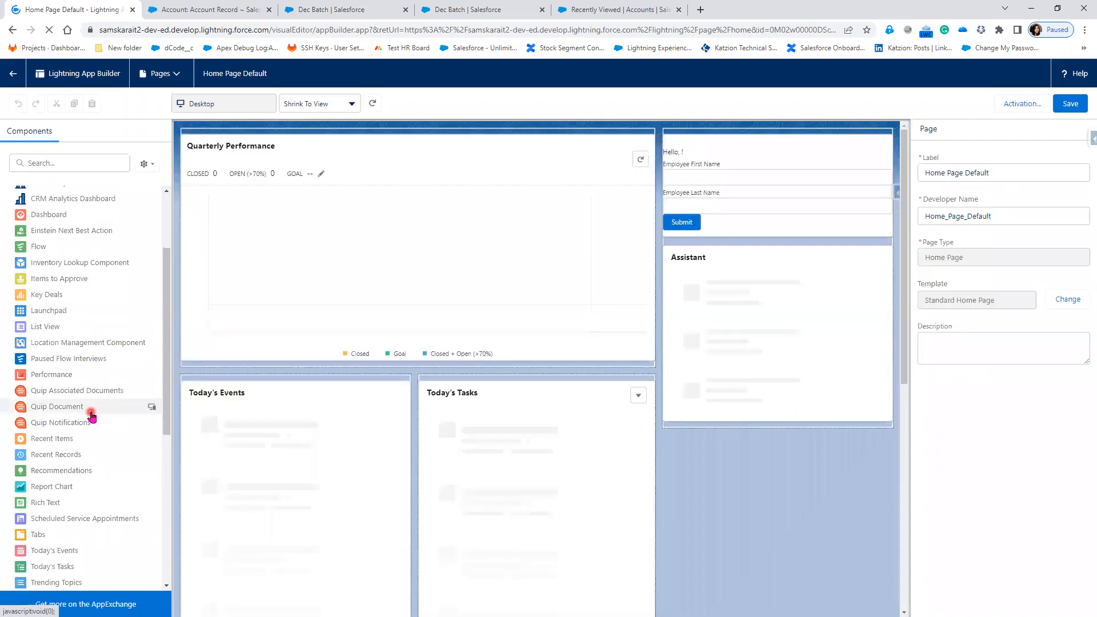
left_click(298, 399)
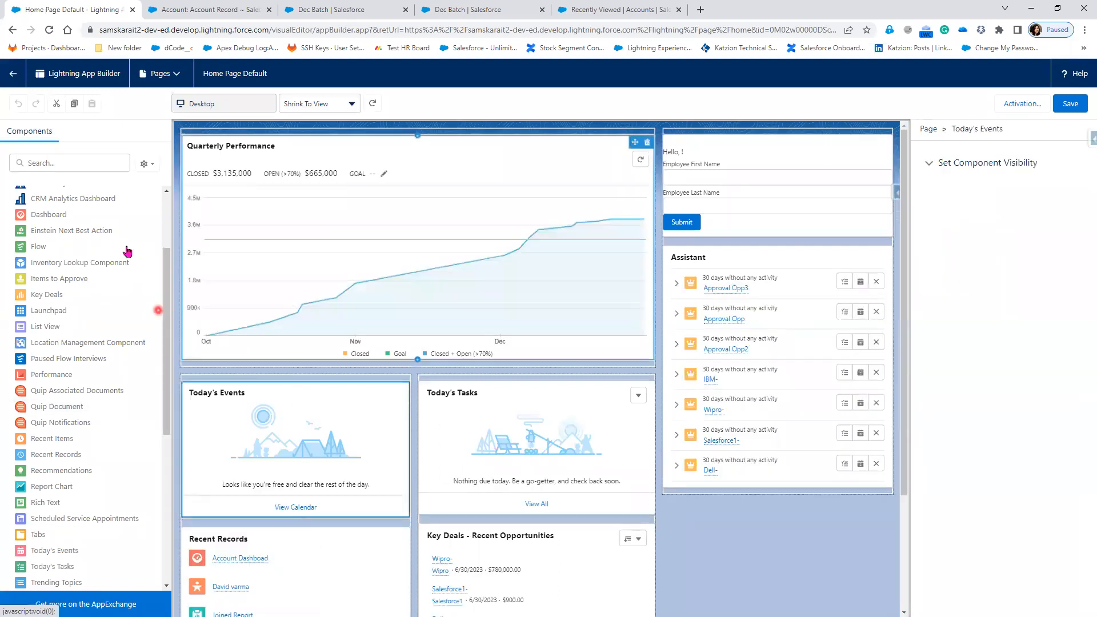
left_click(85, 166)
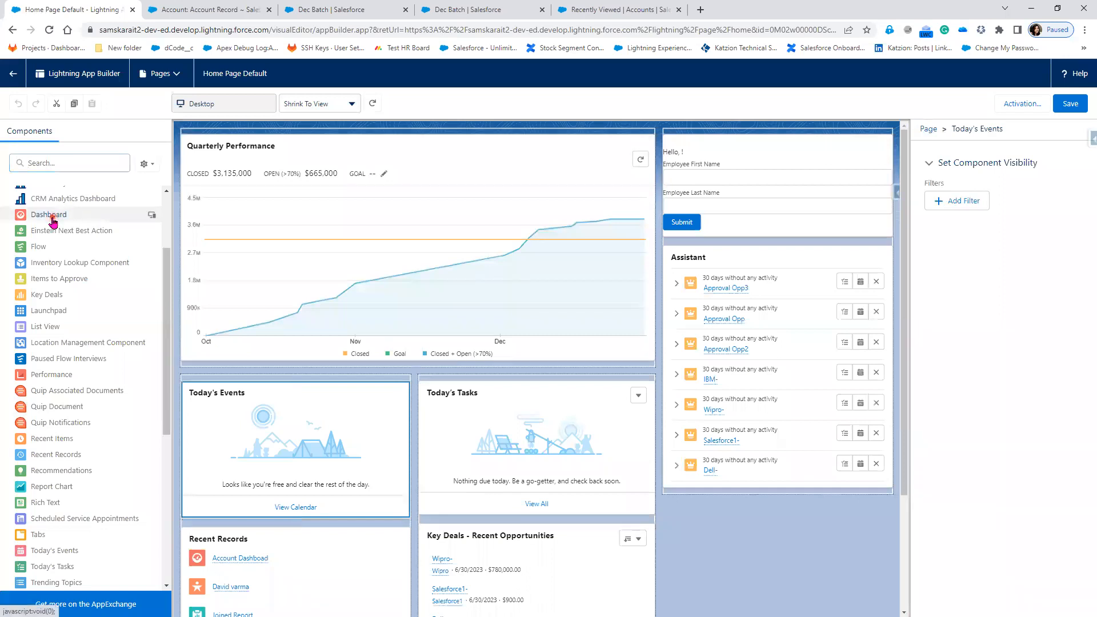
left_click_drag(55, 221, 715, 153)
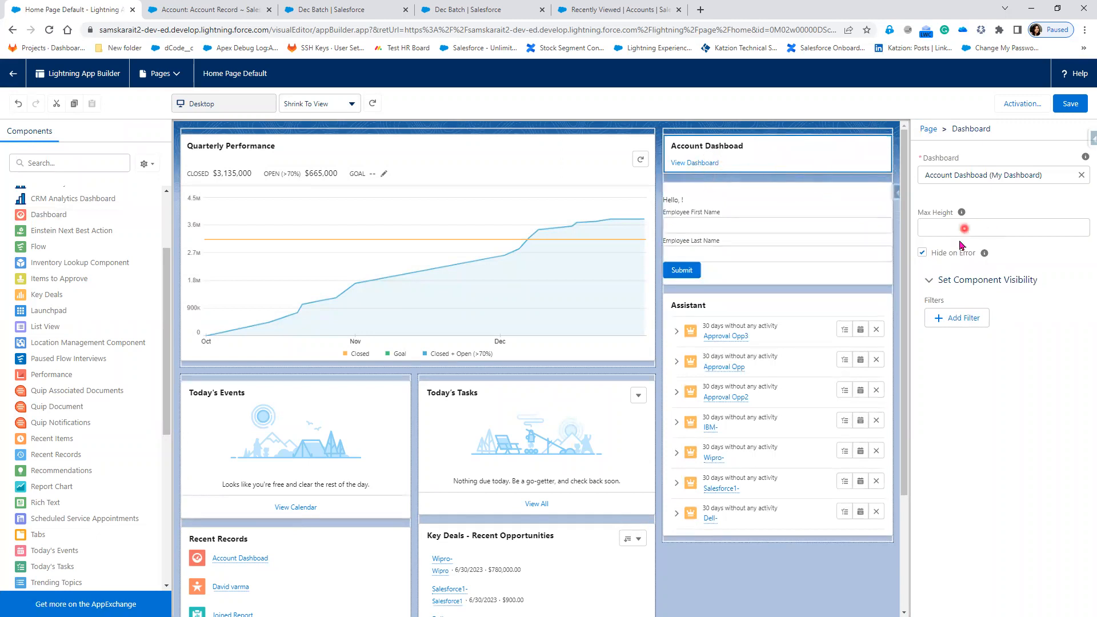
Save the edited Home page, checking its activation assignment, and return to the Home page
left_click(1072, 104)
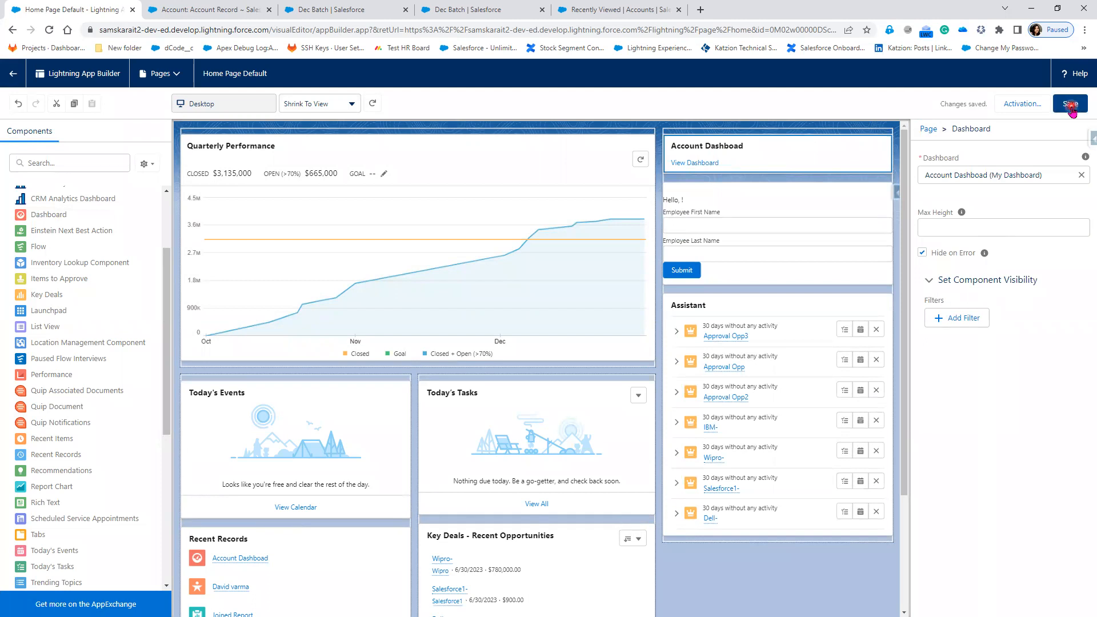
left_click(1016, 107)
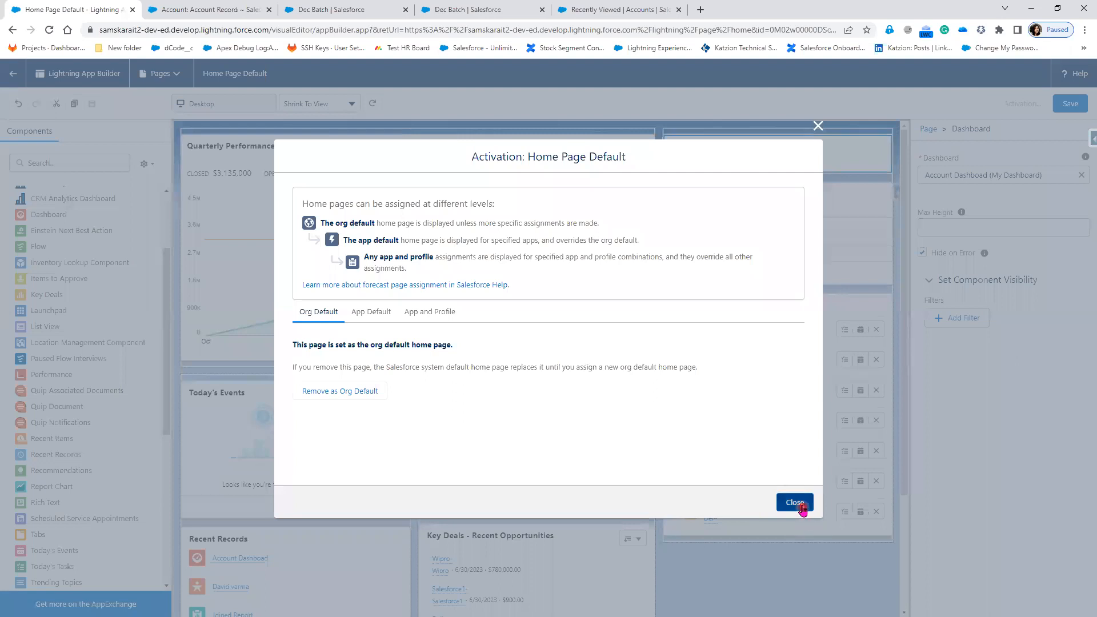
left_click(797, 504)
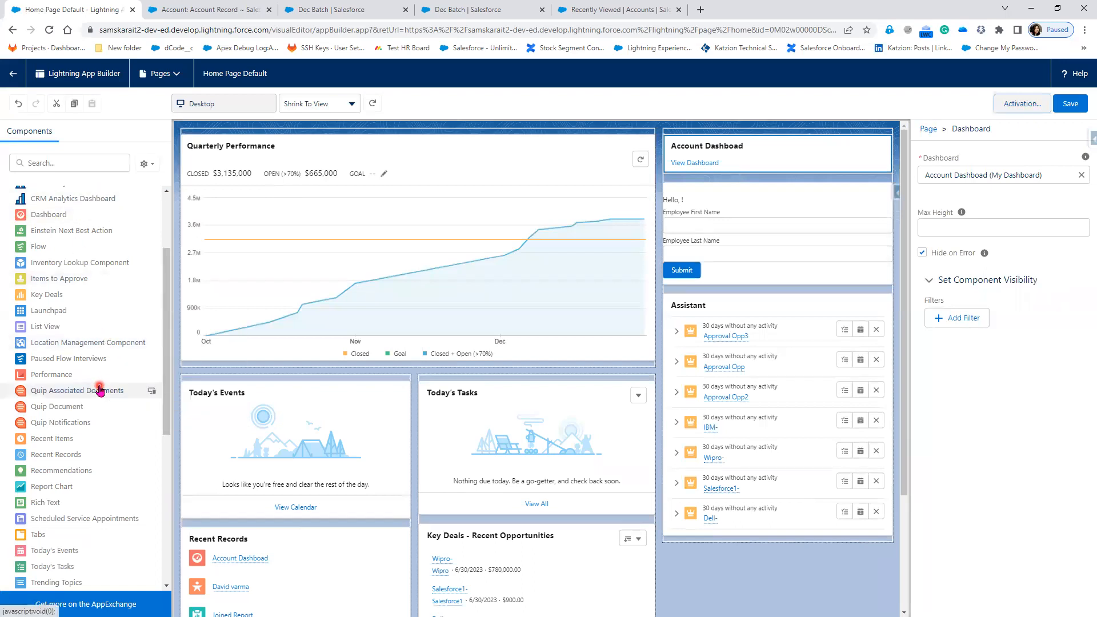
scroll(98, 387, "up", 1)
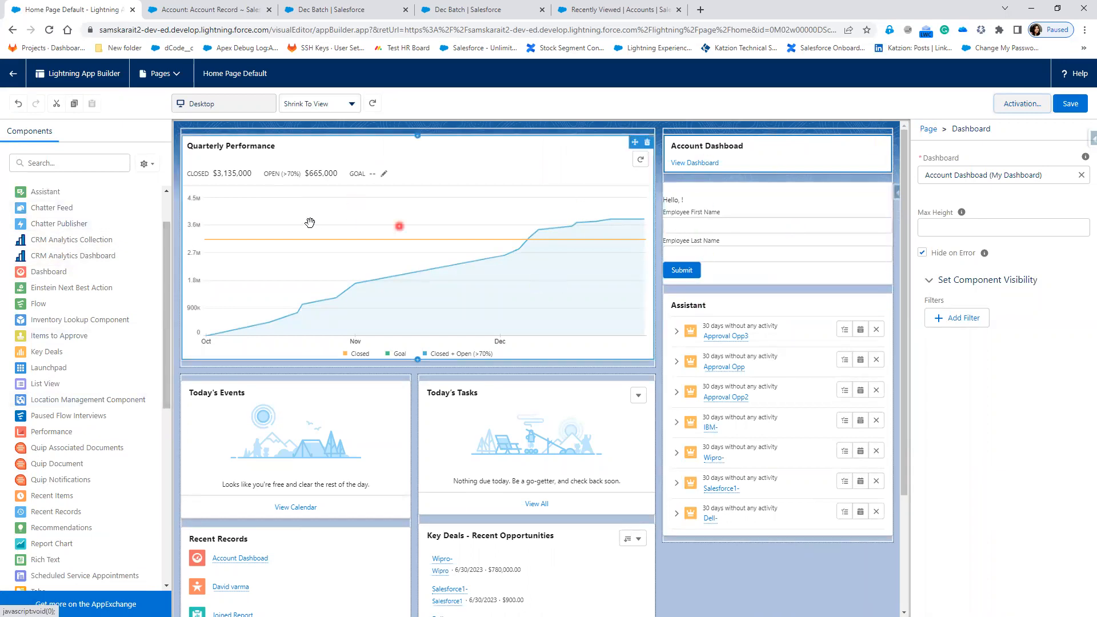
left_click(1072, 105)
left_click(13, 31)
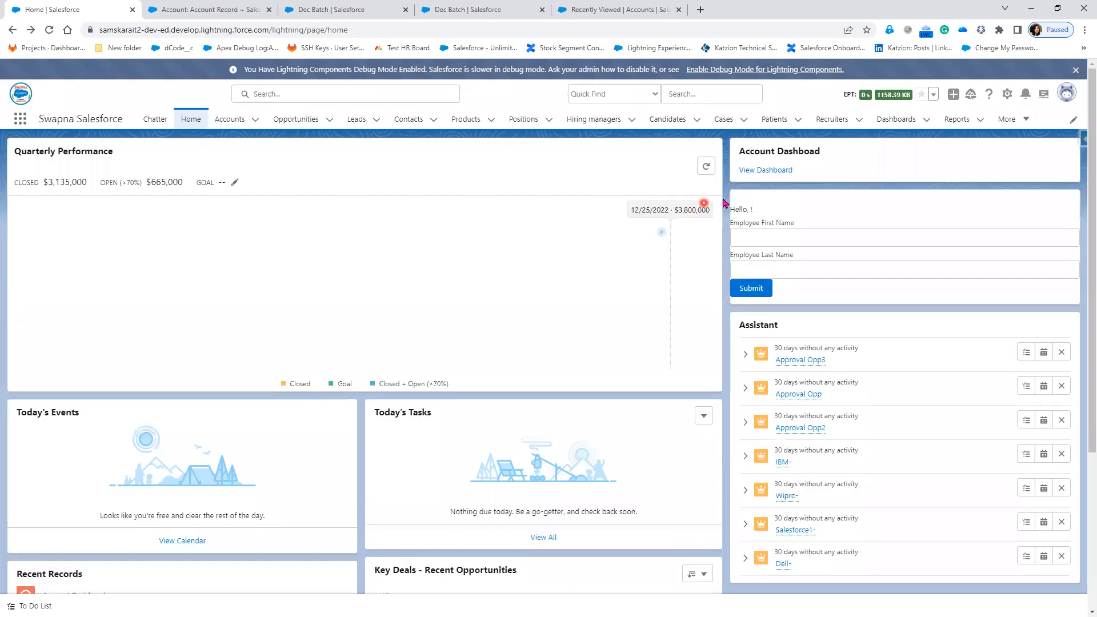
View the Account Dashboad from the Home page, return to Home and switch to Salesforce Classic
left_click(759, 171)
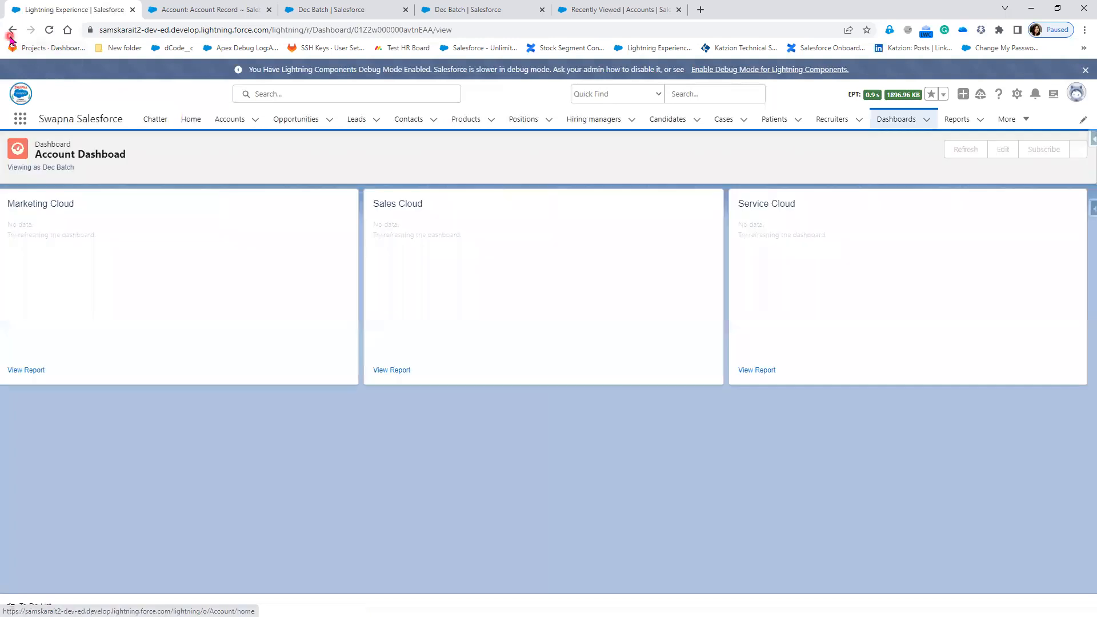
left_click(13, 30)
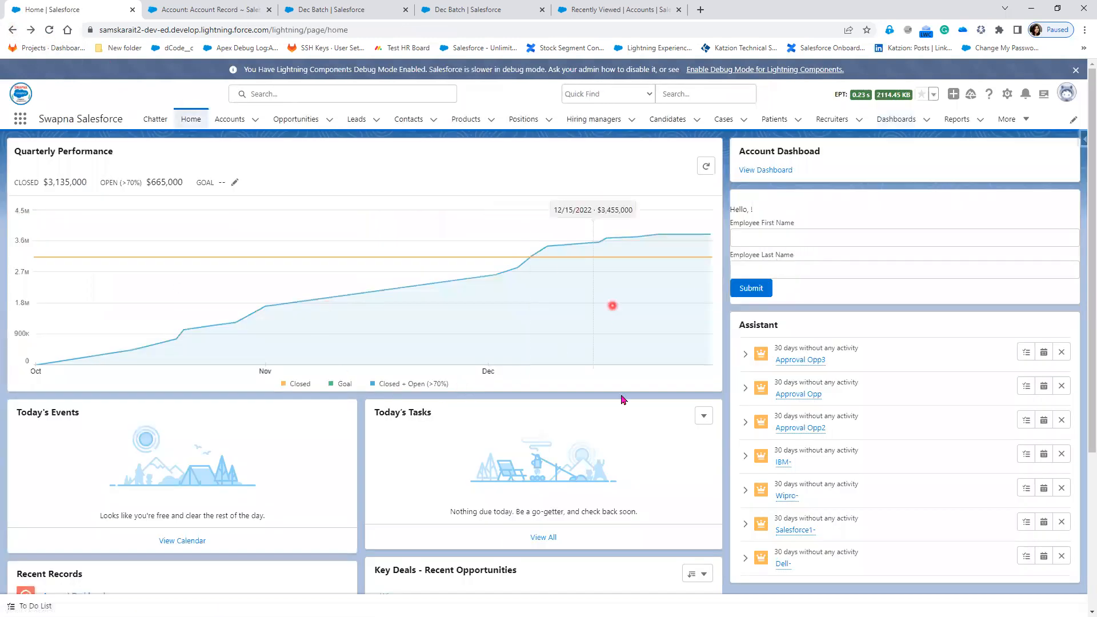
left_click(1065, 95)
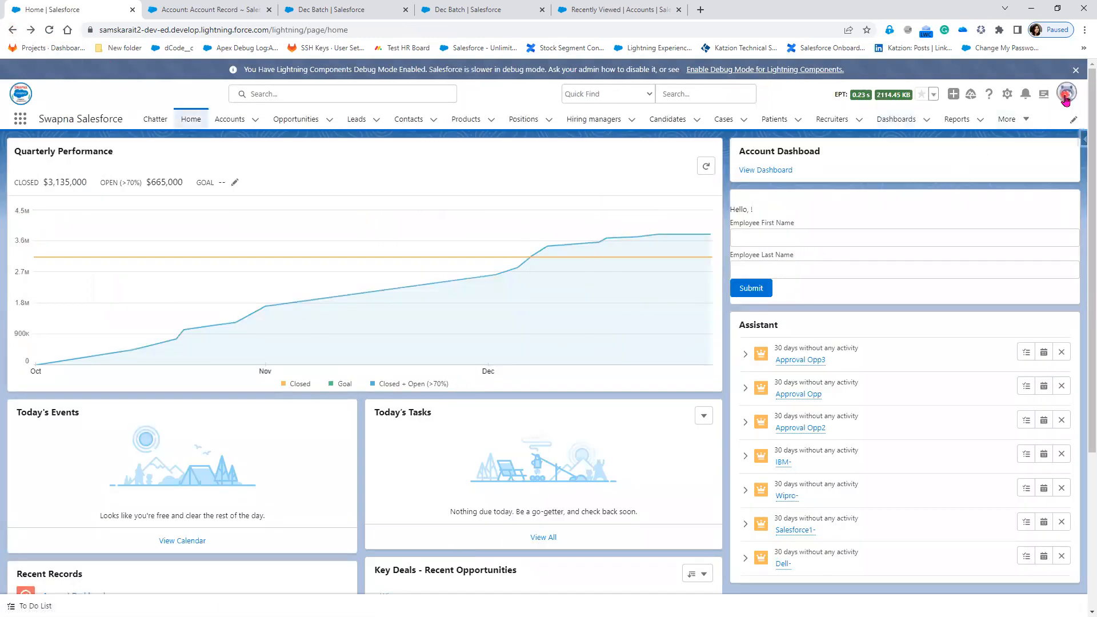
left_click(940, 432)
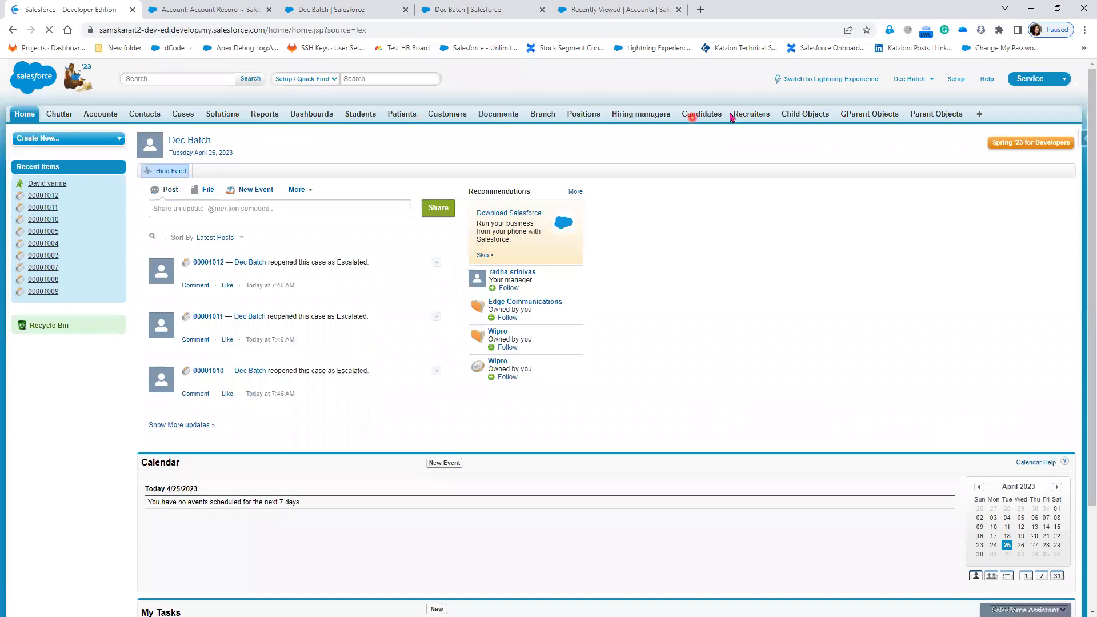
left_click(981, 115)
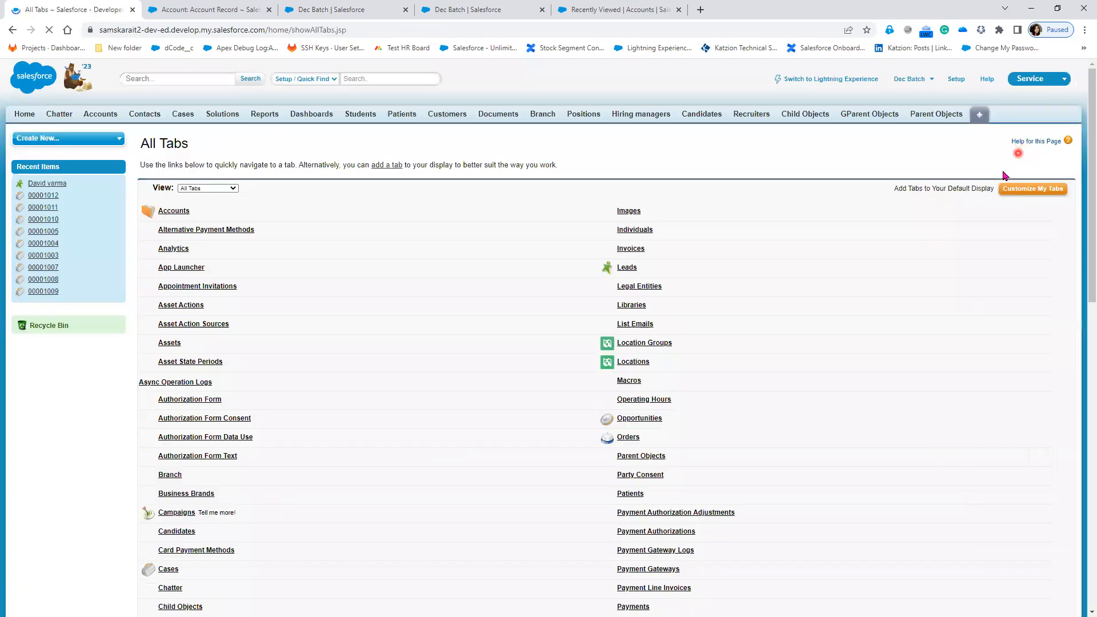
left_click(1029, 191)
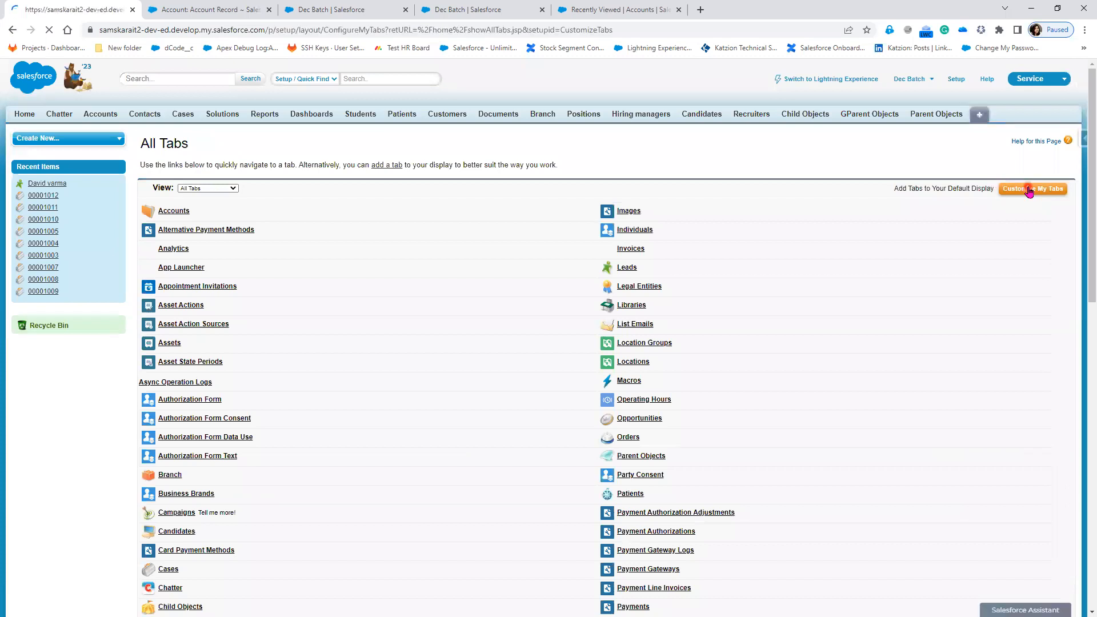
left_click(200, 376)
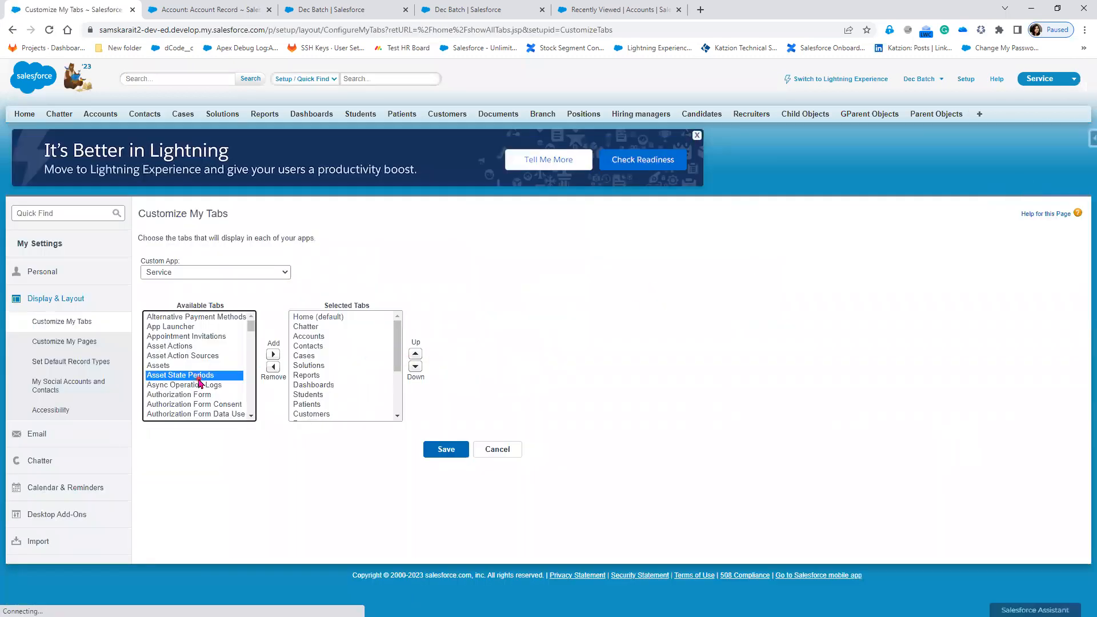
scroll(200, 381, "down", 8)
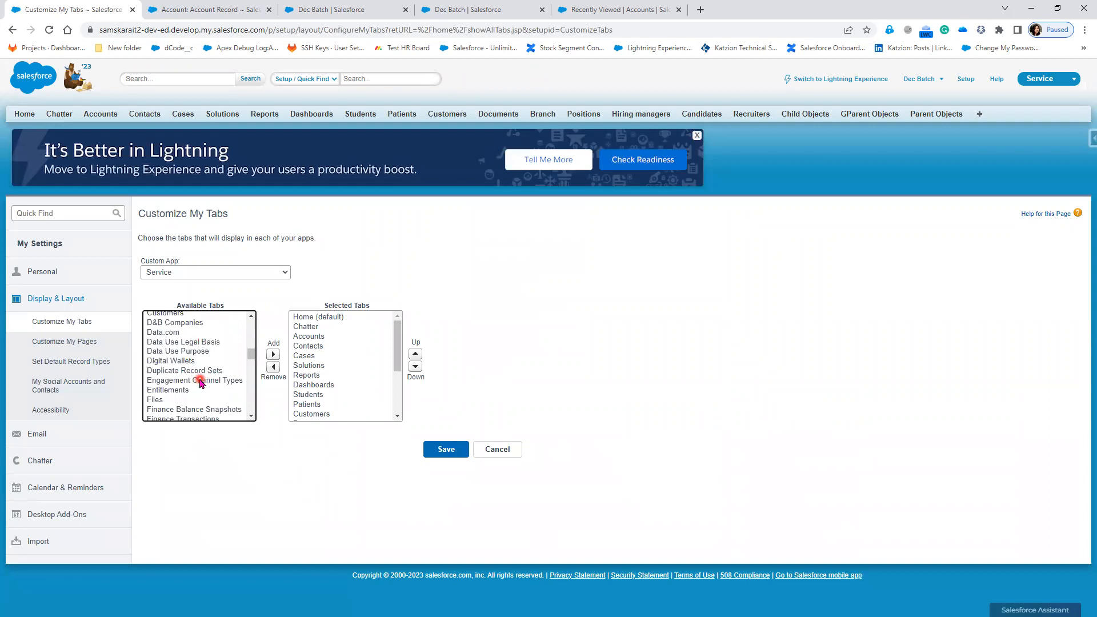
scroll(201, 382, "down", 2)
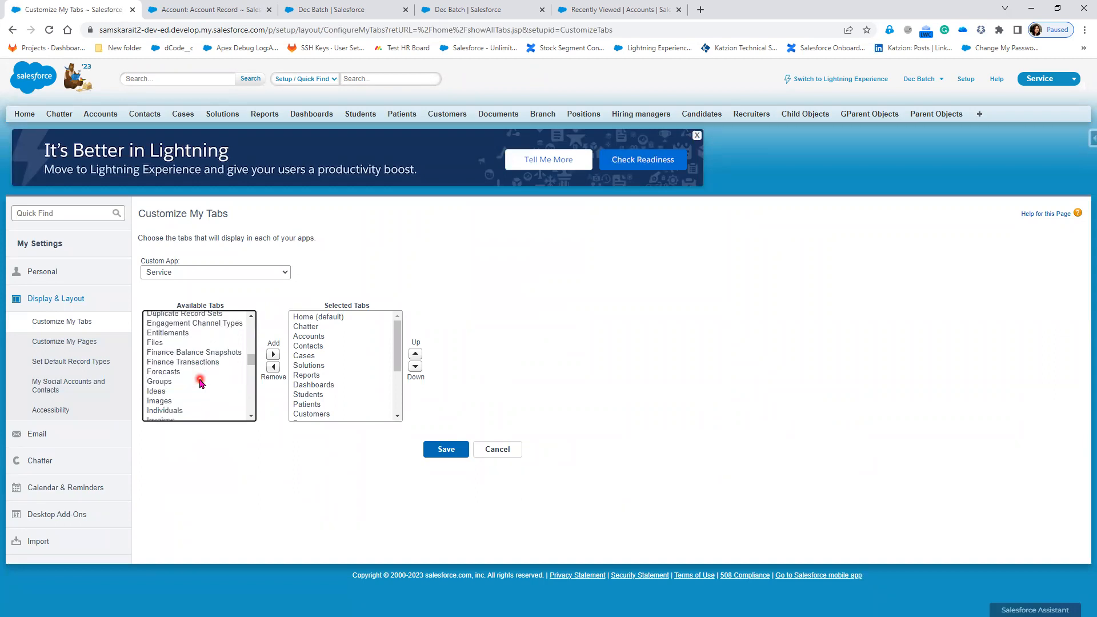
scroll(200, 382, "down", 2)
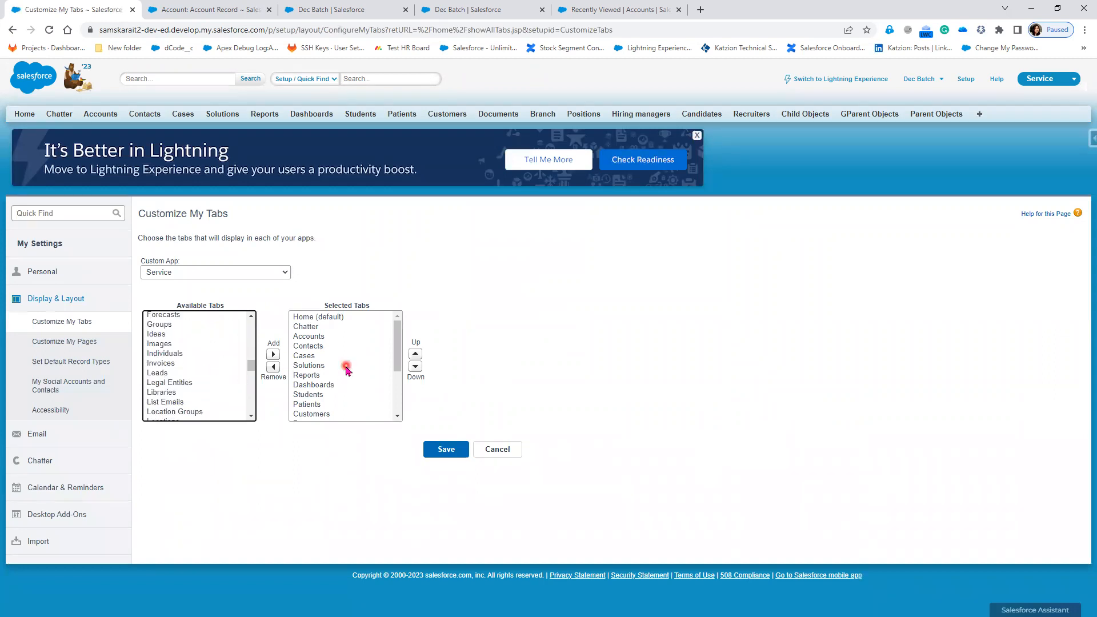
scroll(206, 374, "down", 4)
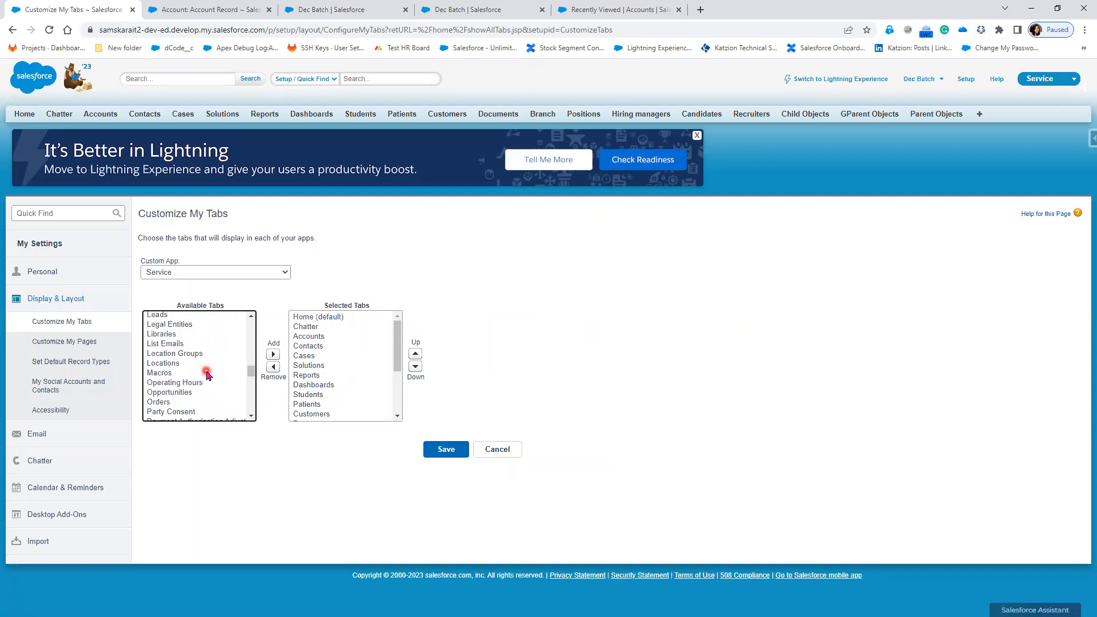
left_click(207, 375)
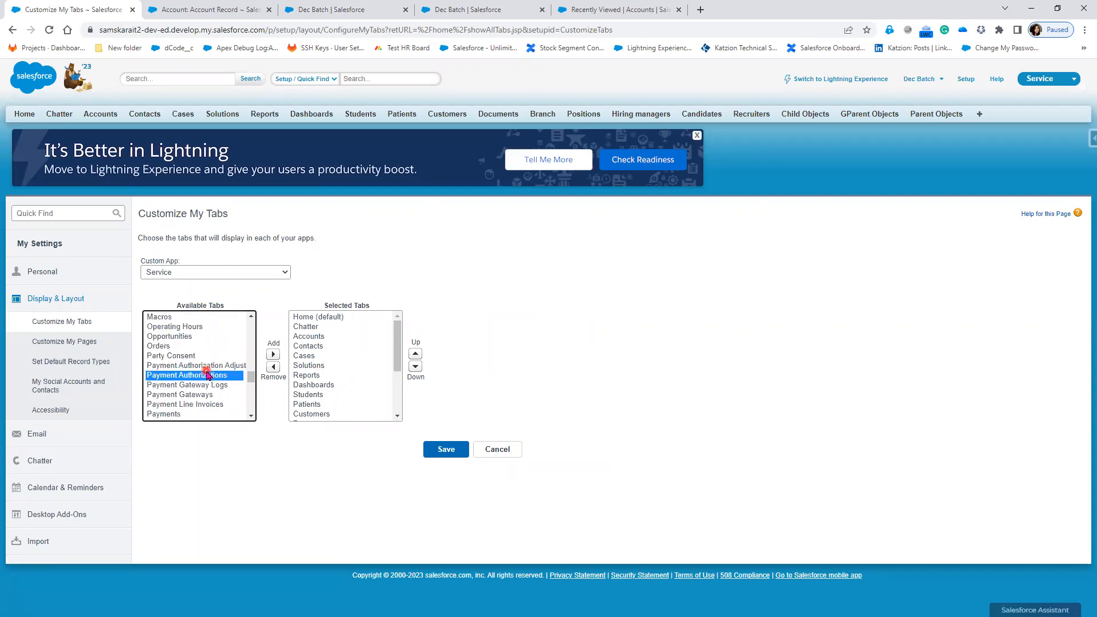
left_click(315, 348)
left_click(322, 317)
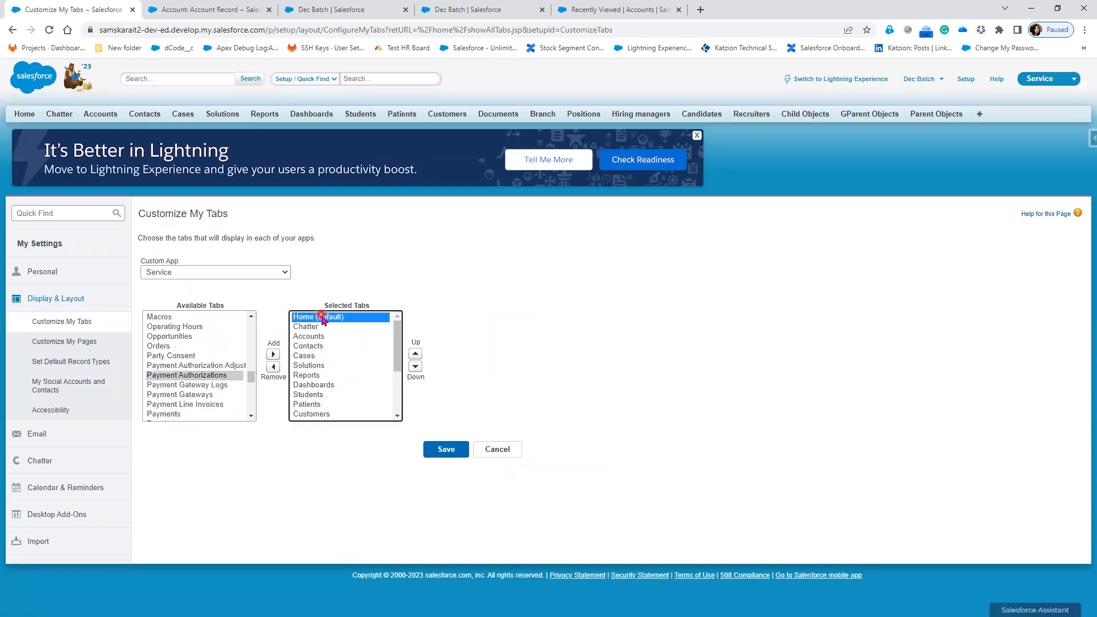
left_click(494, 450)
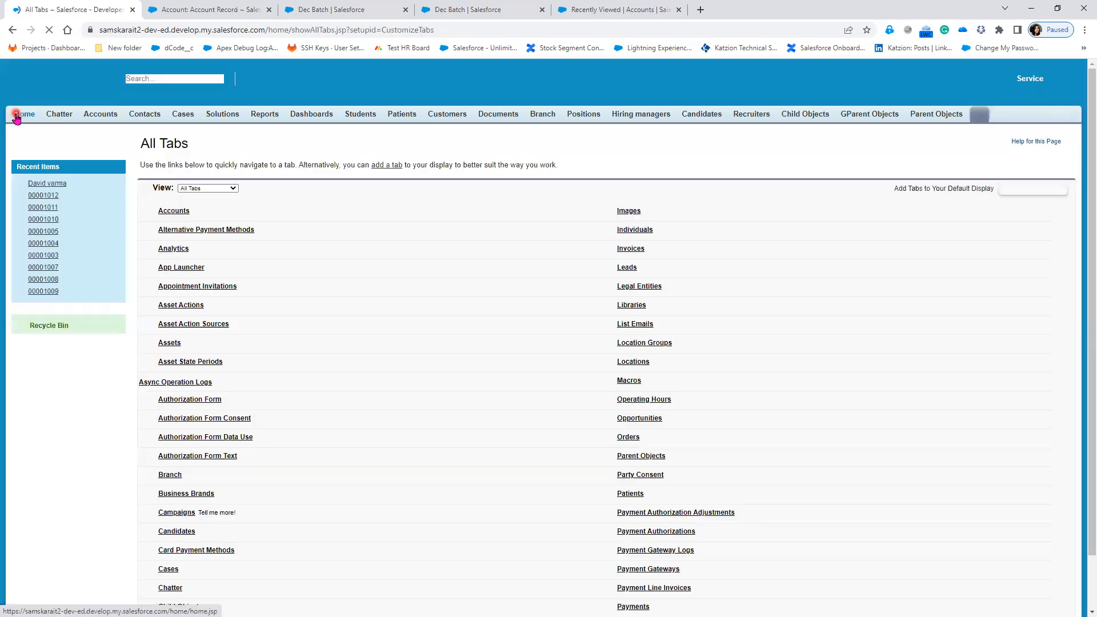
left_click(16, 118)
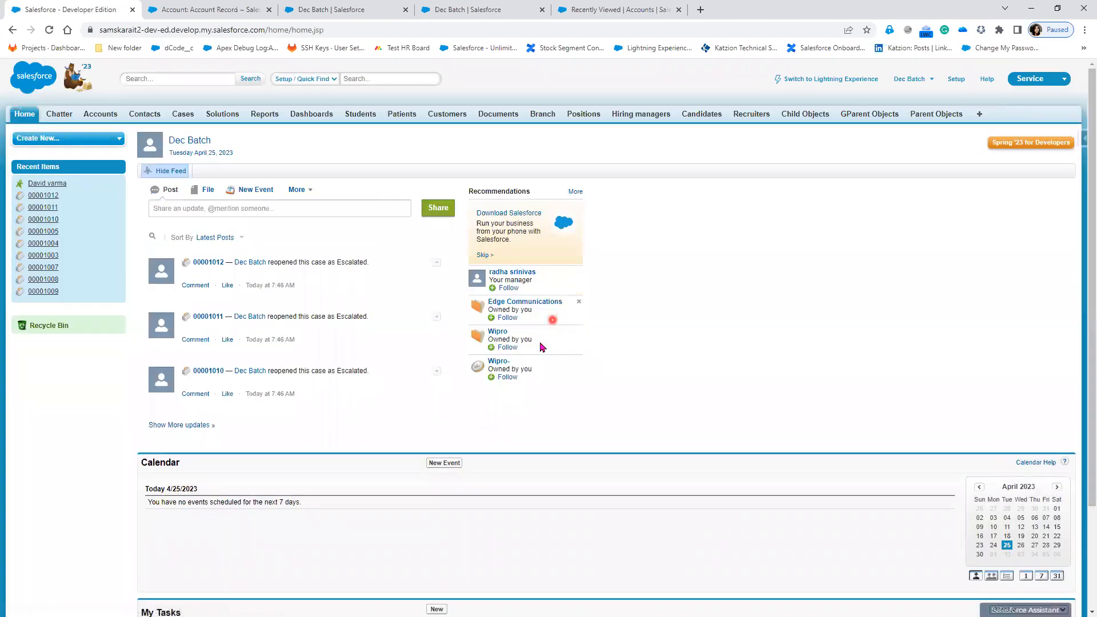
mouse_move(482, 364)
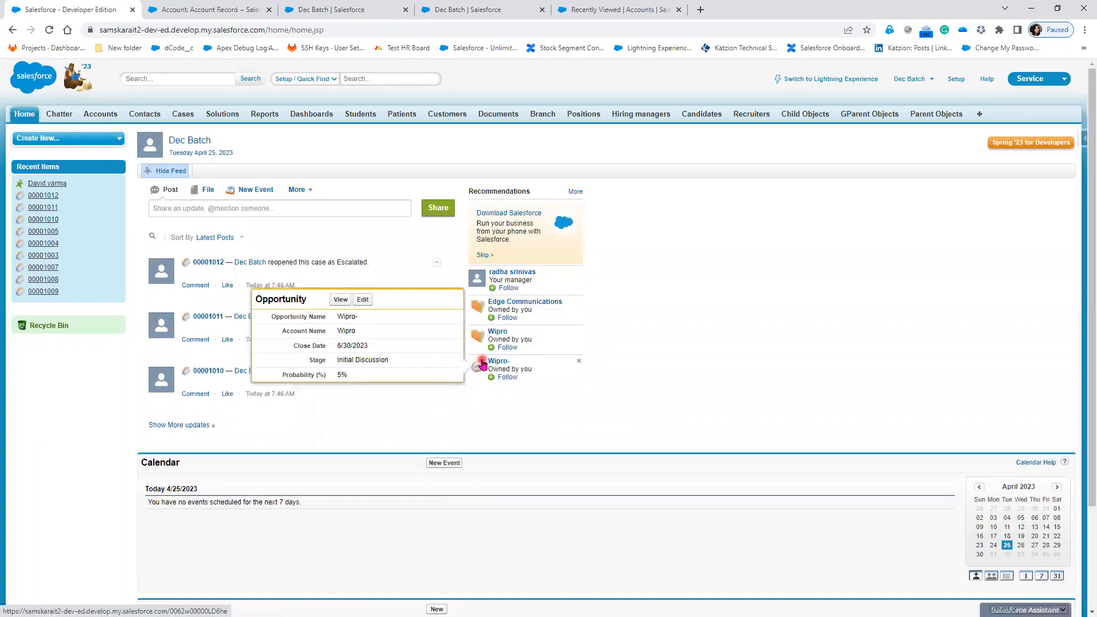
Go to Setup, search for "Home" and open the Home Page Layouts
left_click(958, 81)
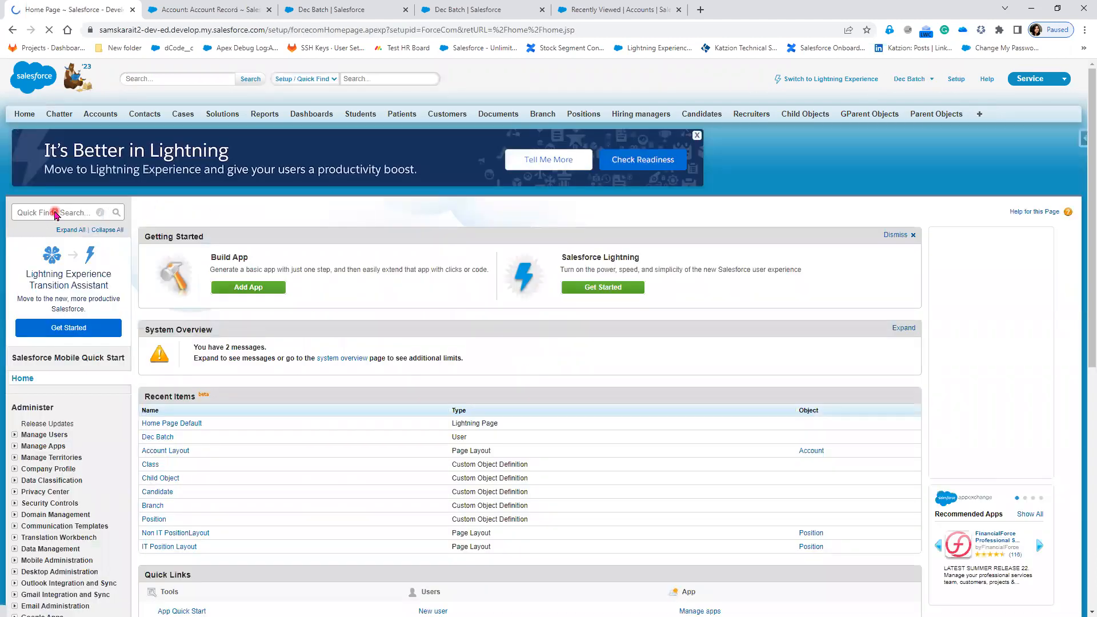
left_click(55, 212)
type("Home")
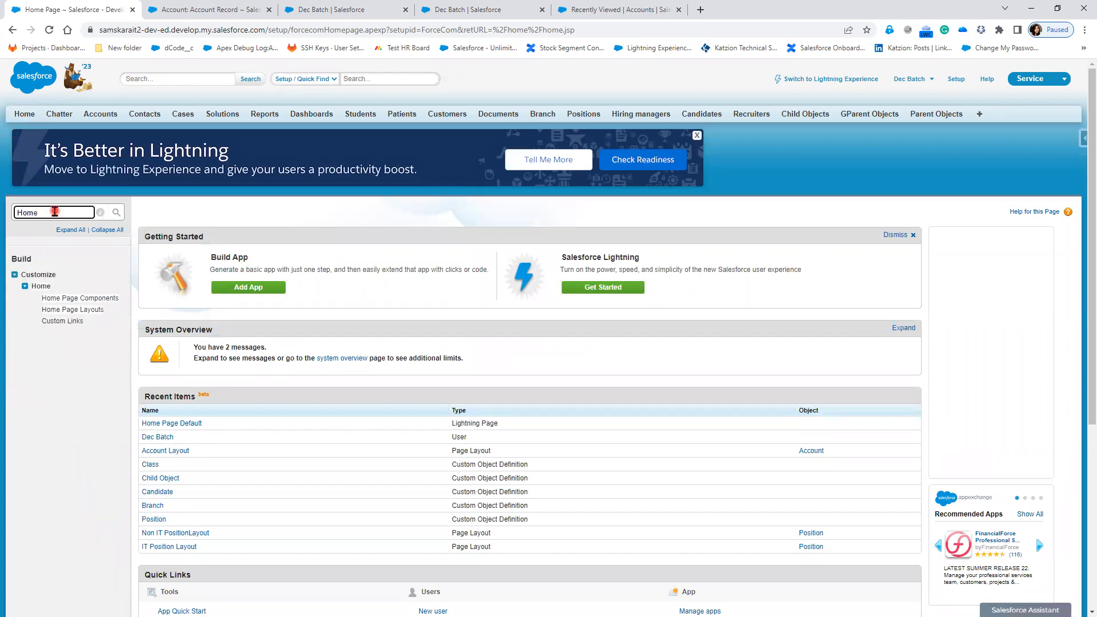
left_click(91, 312)
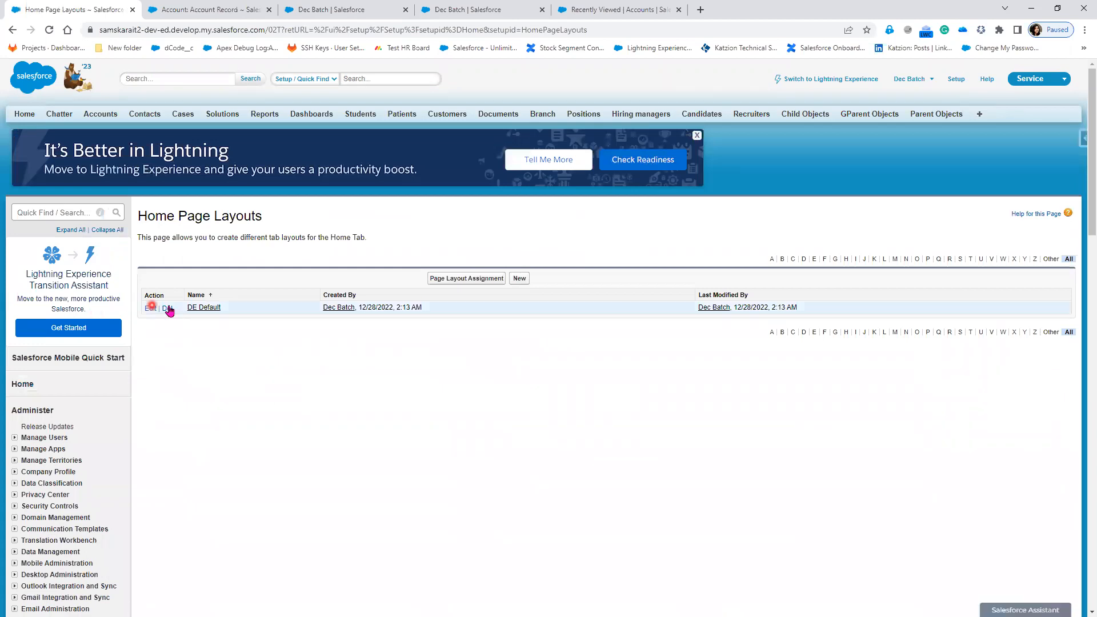
Edit the DE Default home layout to include the Dashboard Snapshot component and continue to the component ordering
left_click(150, 308)
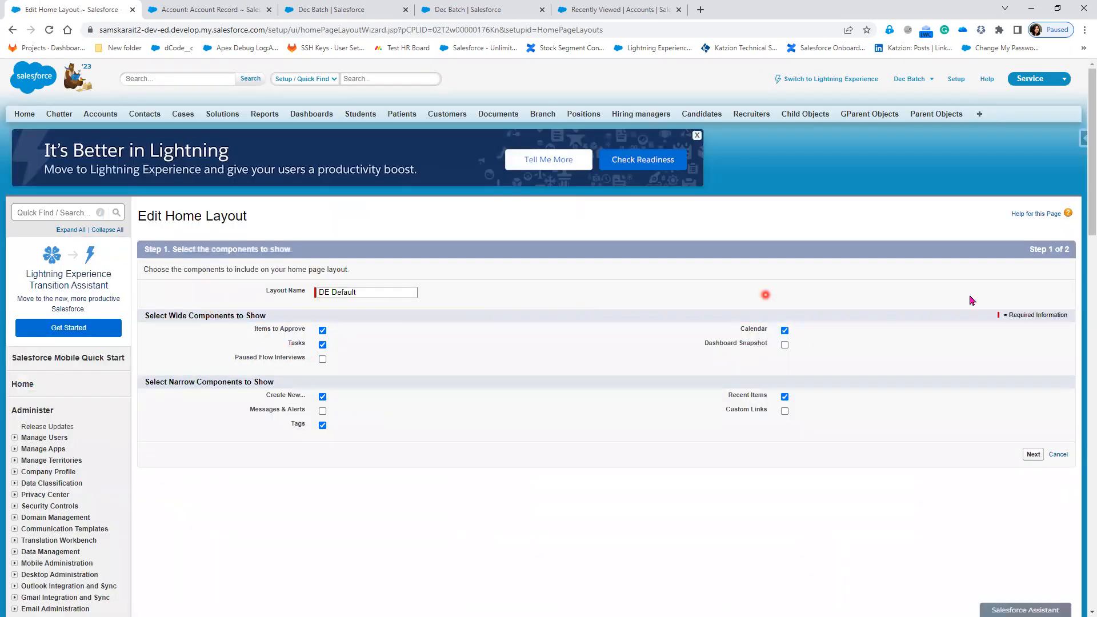
left_click_drag(750, 350, 774, 350)
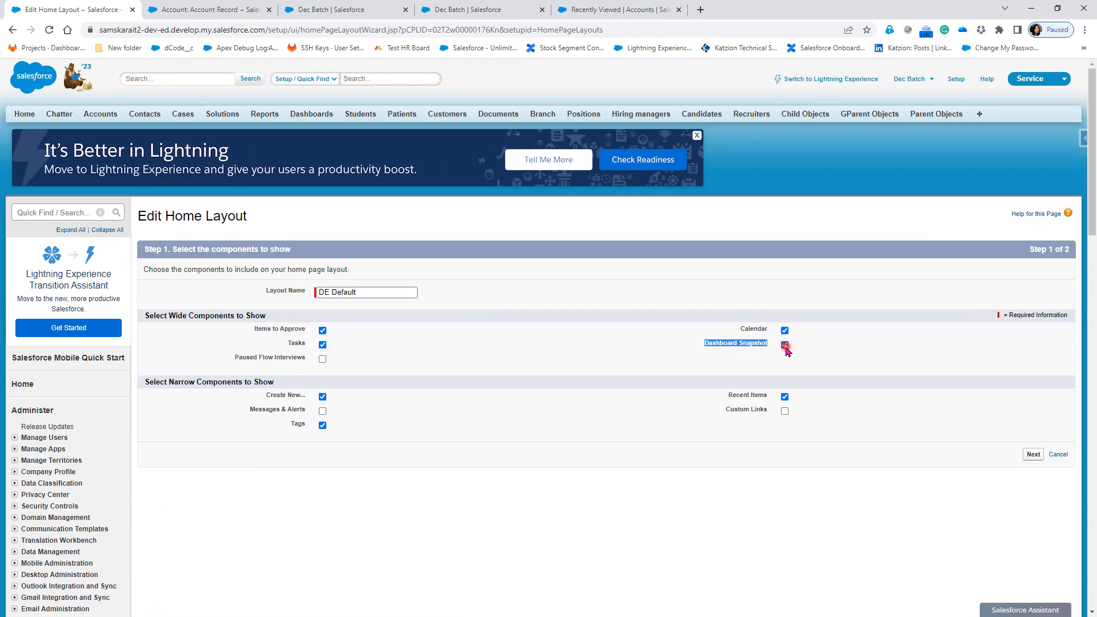
left_click(1033, 454)
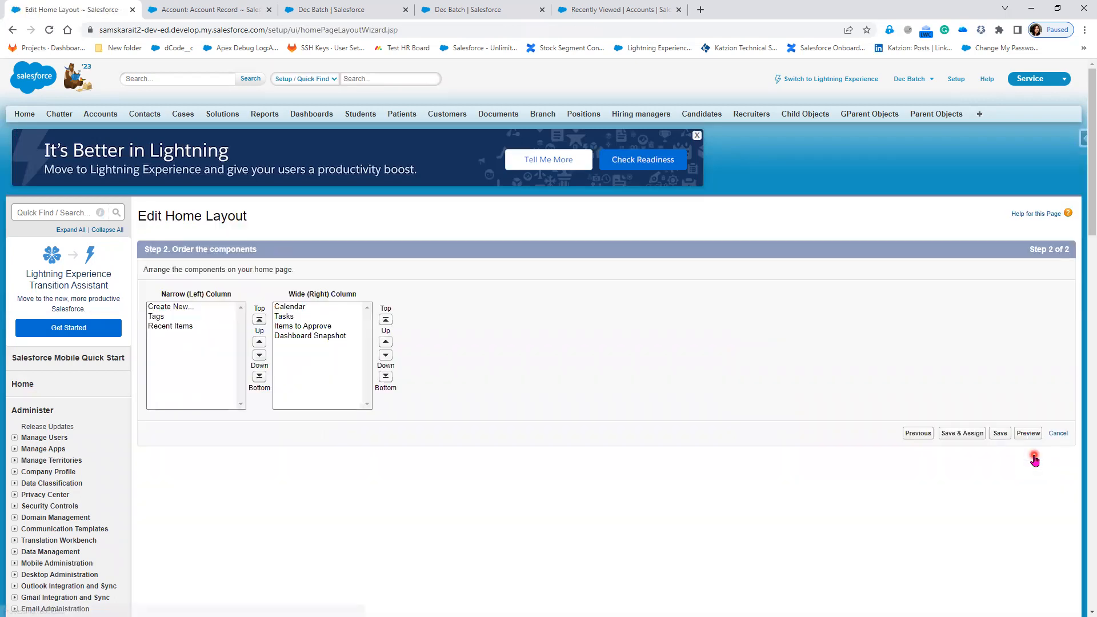
Move Dashboard Snapshot to the top of the wide column and save the home layout
left_click(311, 337)
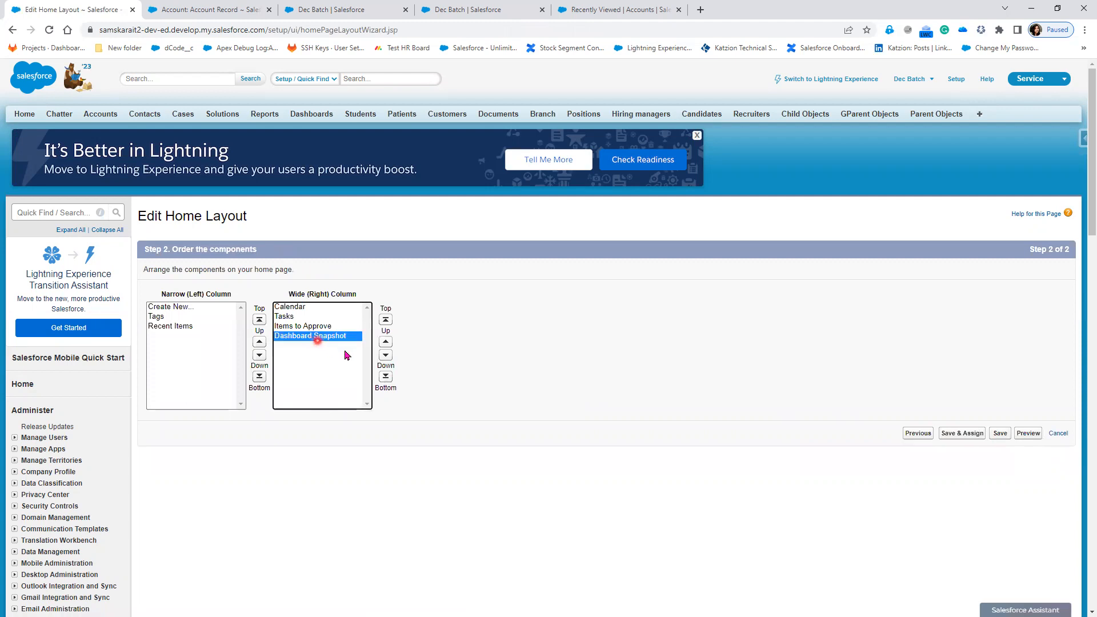
left_click(385, 342)
left_click(385, 341)
left_click(385, 342)
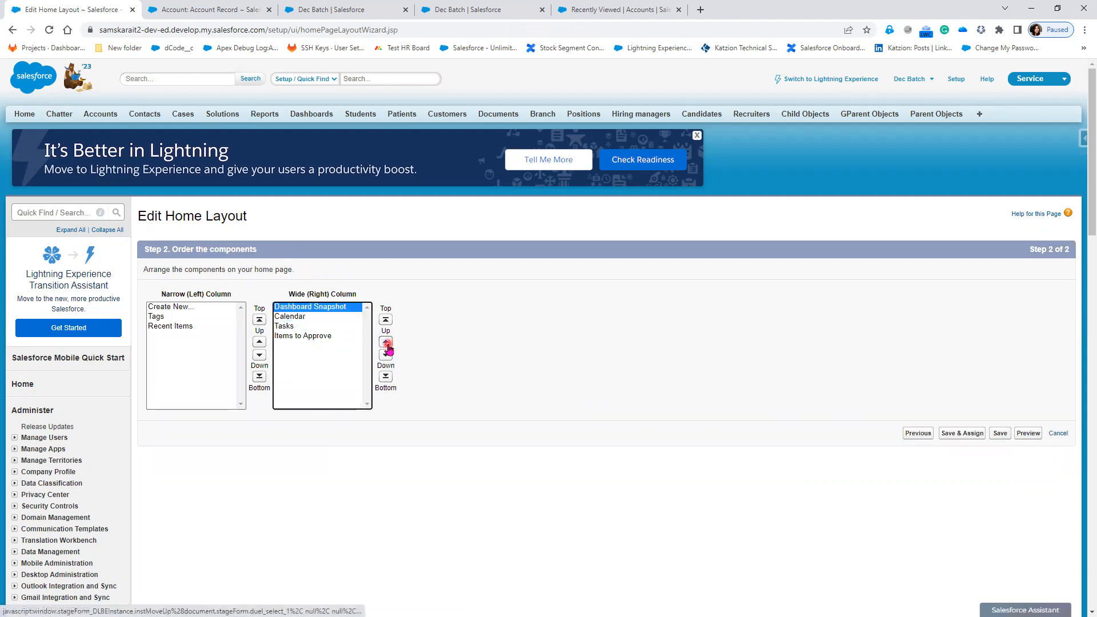
left_click(1004, 436)
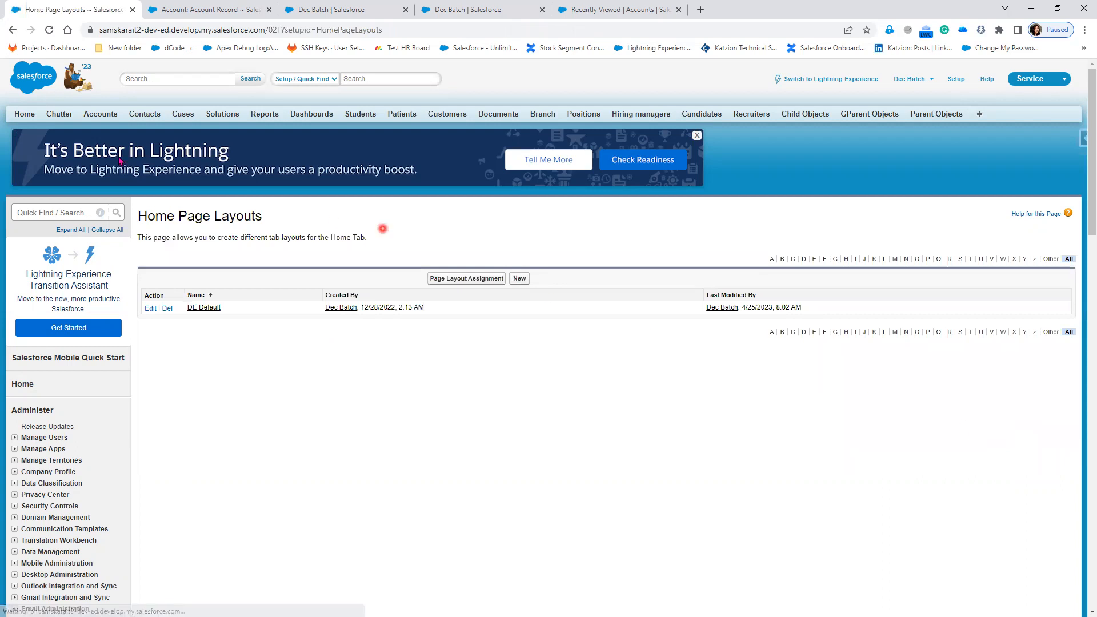
Open the Classic Home page, inspect the dashboard charts and refresh their data, checking the as-of date
left_click(24, 114)
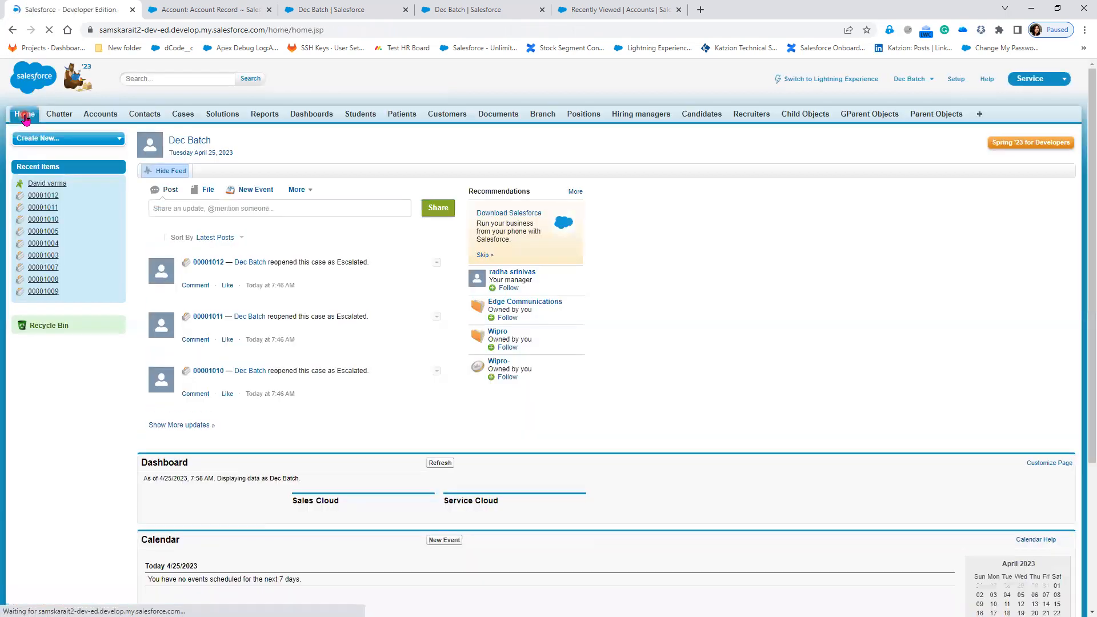
scroll(474, 484, "down", 2)
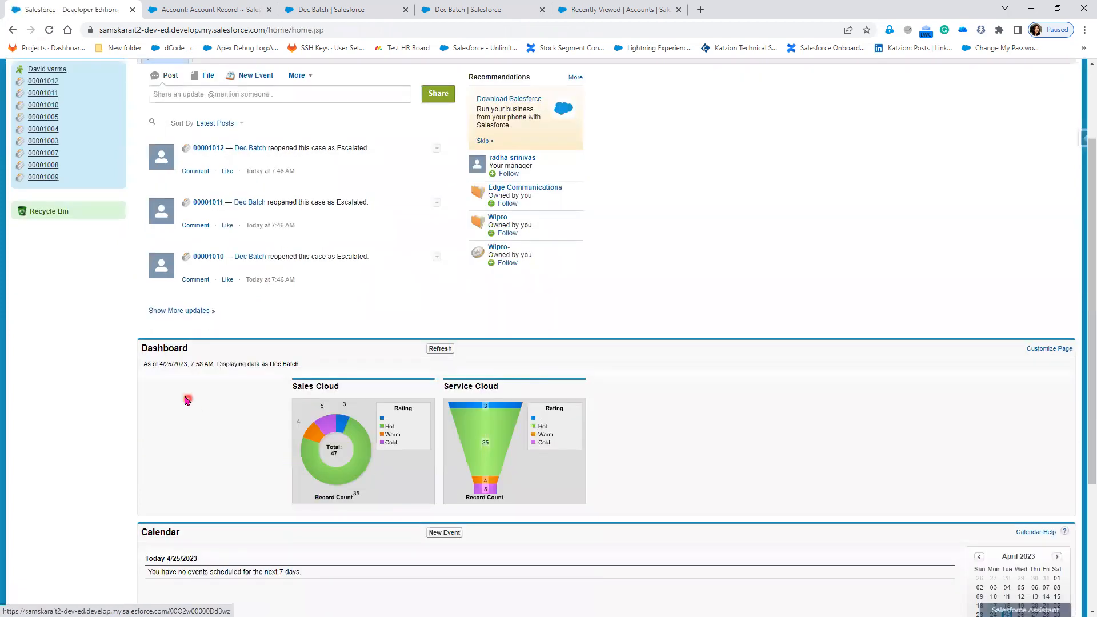
scroll(211, 398, "down", 3)
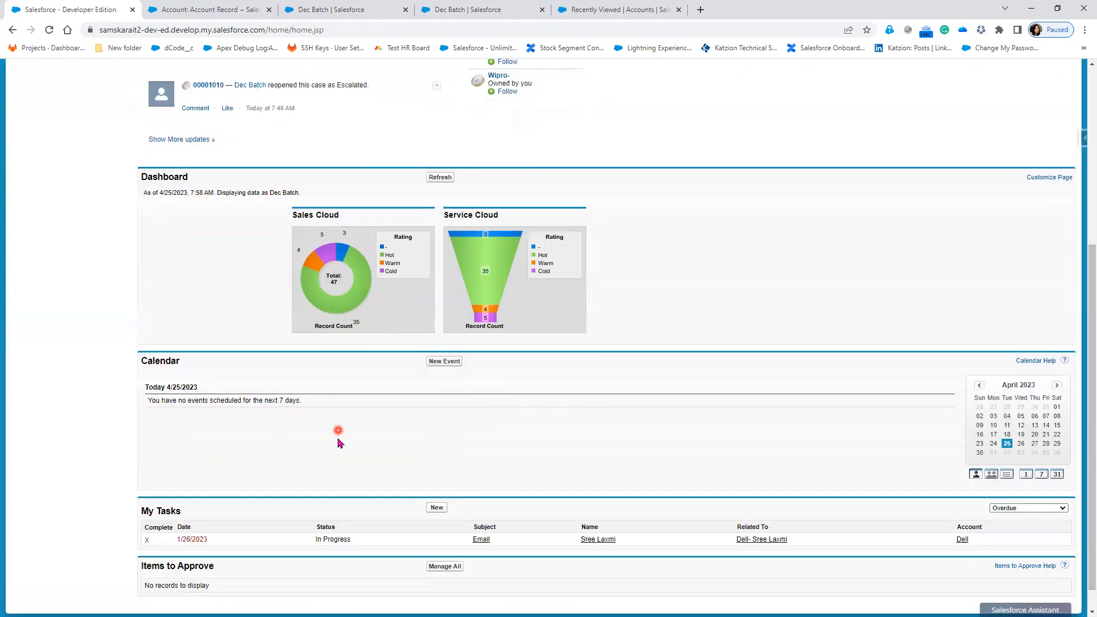
scroll(284, 482, "down", 1)
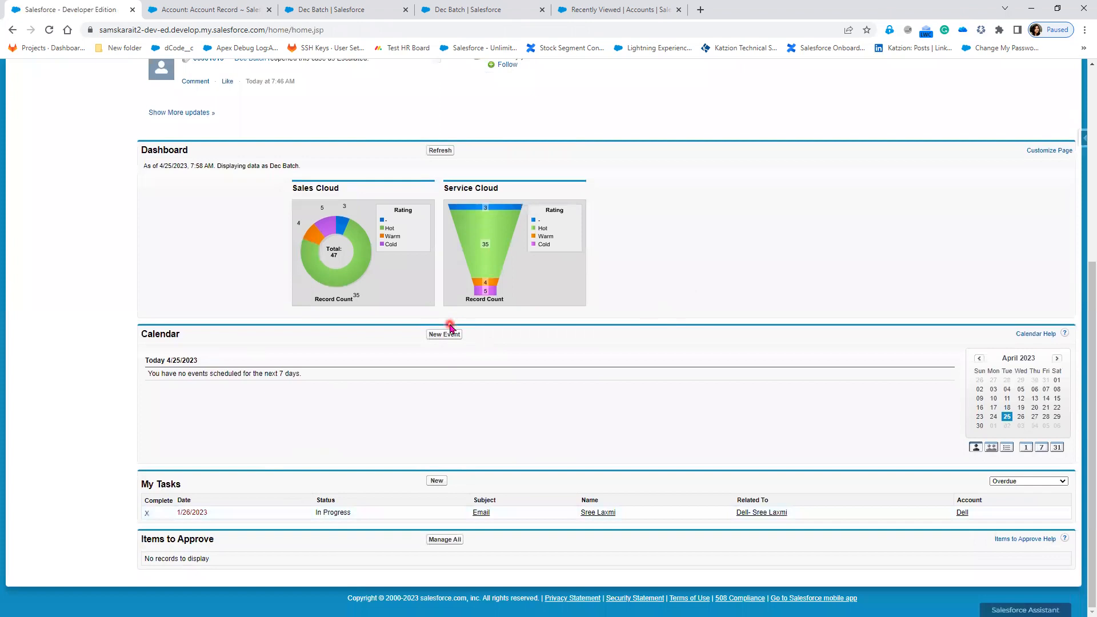
left_click(440, 150)
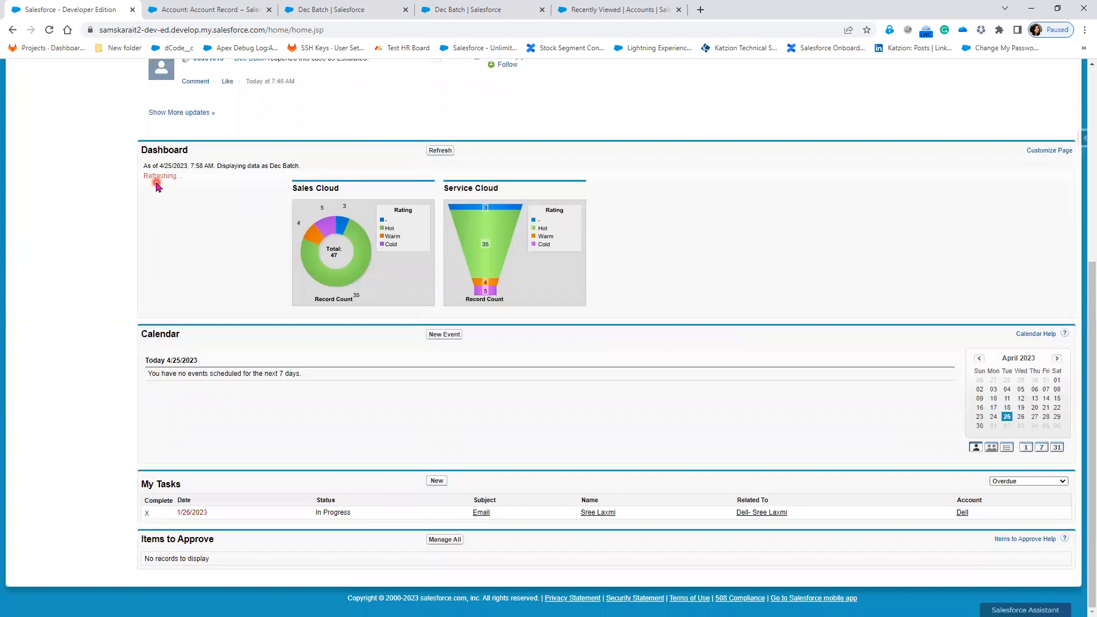
left_click_drag(143, 166, 320, 171)
Switch from the open Account Record page in Classic to Lightning Experience and open the Home page
left_click(203, 8)
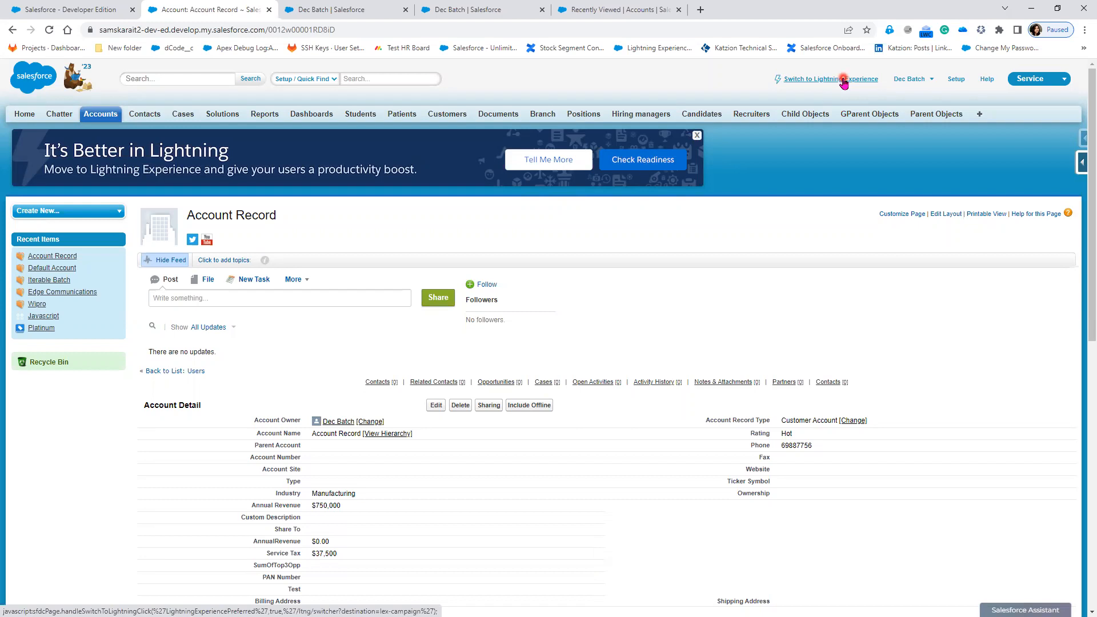
left_click(844, 80)
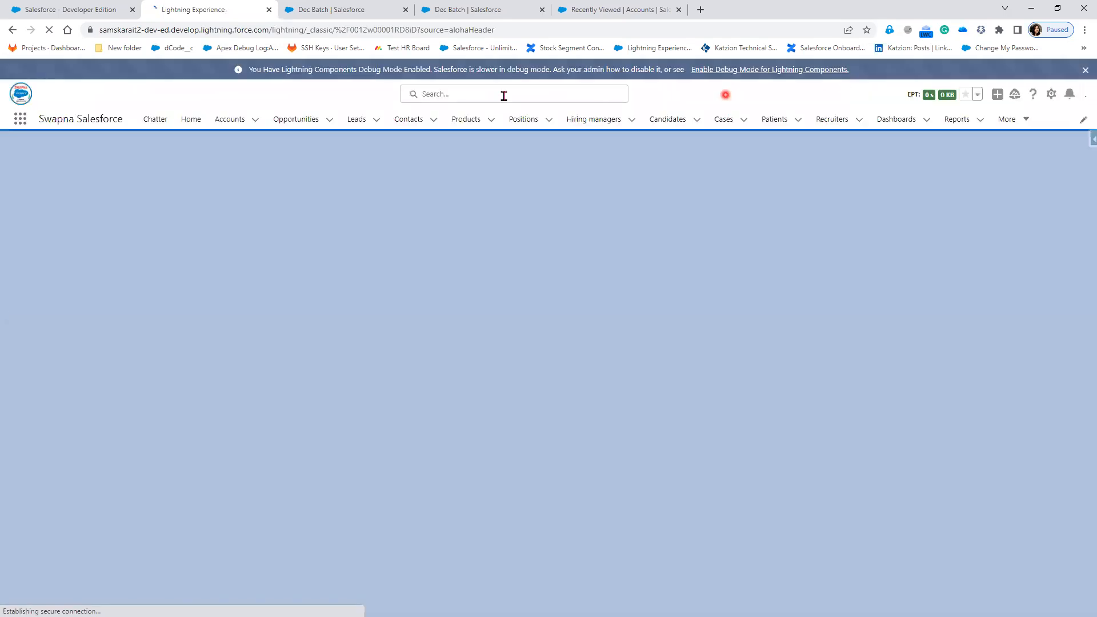
left_click(193, 121)
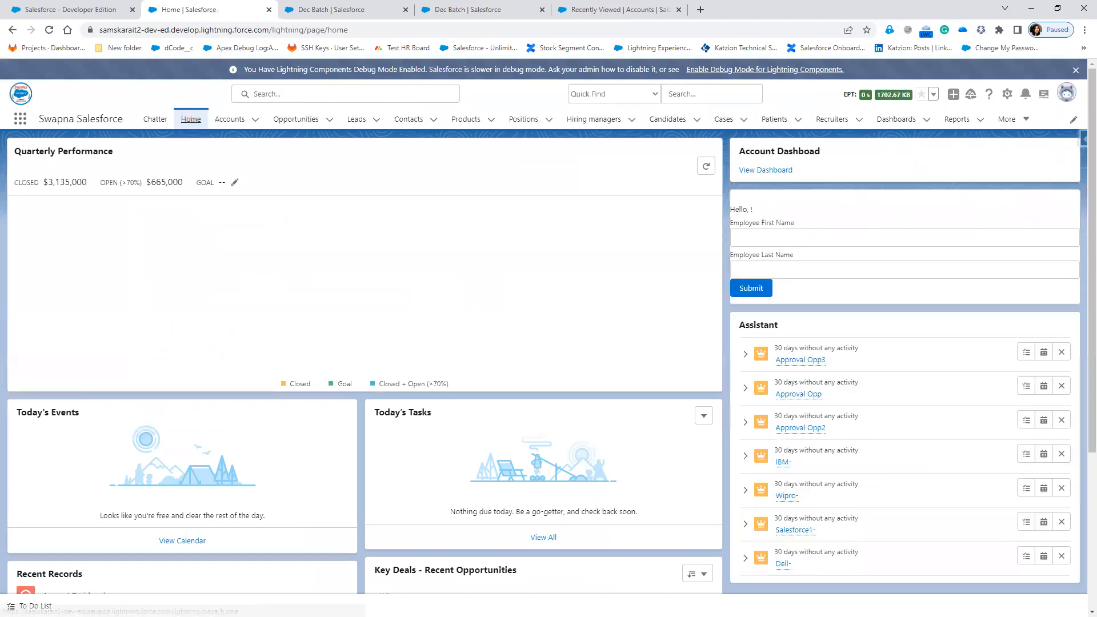
key("alt+Tab")
left_click(443, 375)
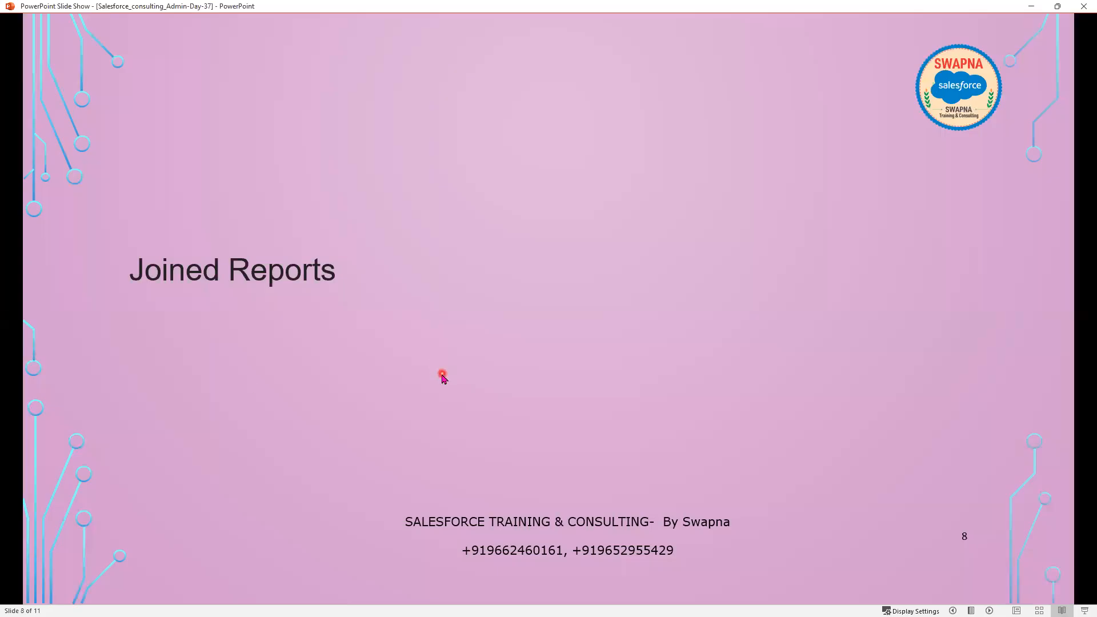
left_click(442, 375)
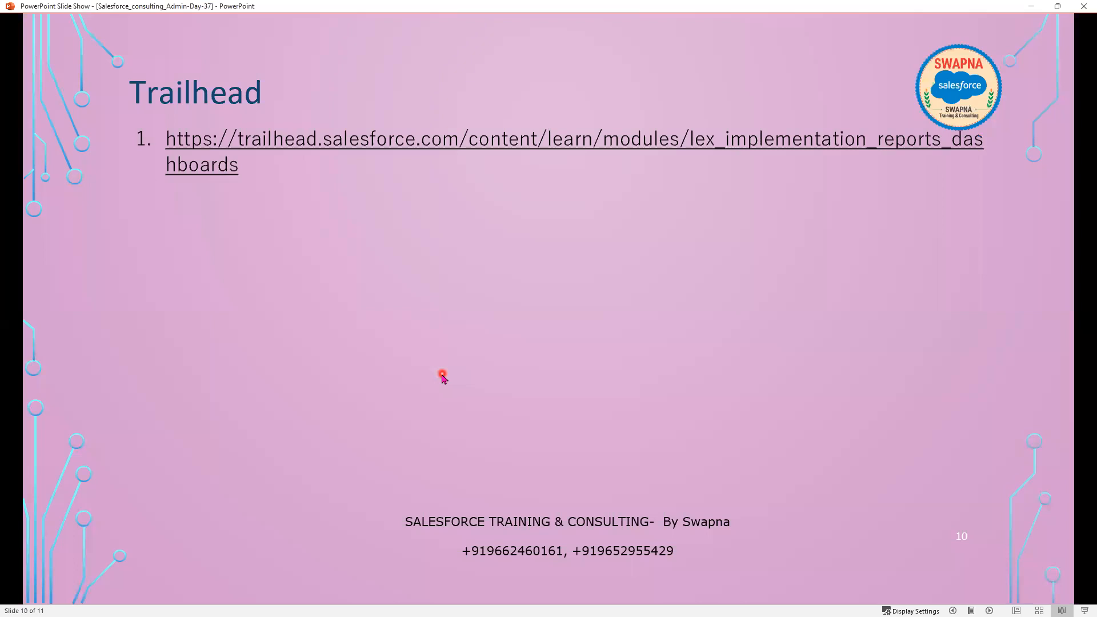
Switch to the Salesforce browser window, open Account Dashboad from the recent dashboards, and inspect its additional actions
left_click(1030, 5)
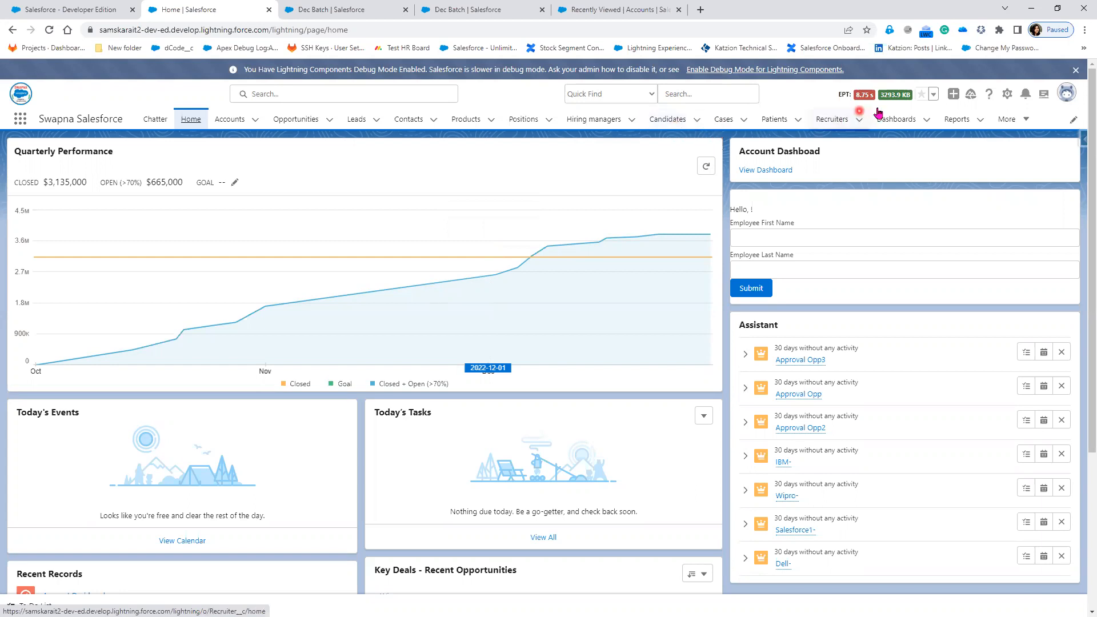
left_click(893, 124)
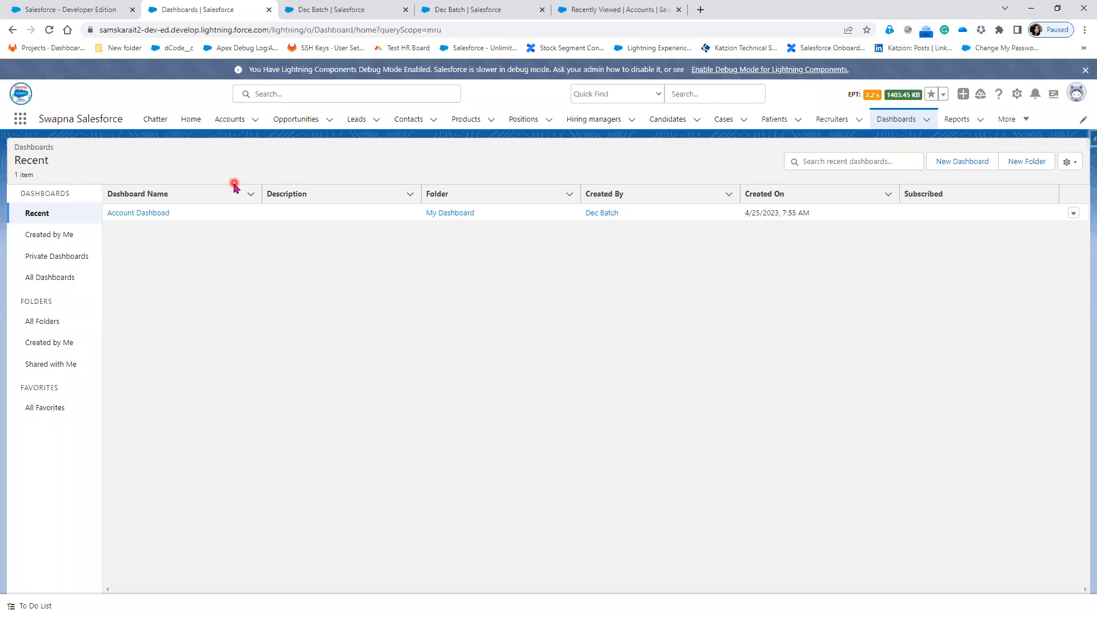
left_click(149, 214)
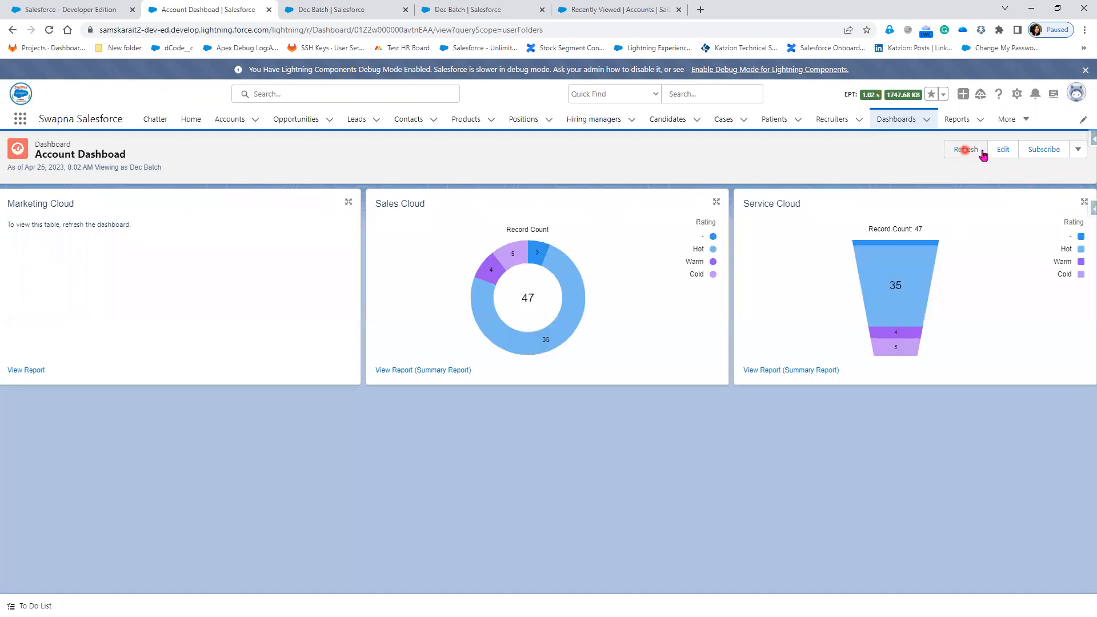
left_click(1079, 150)
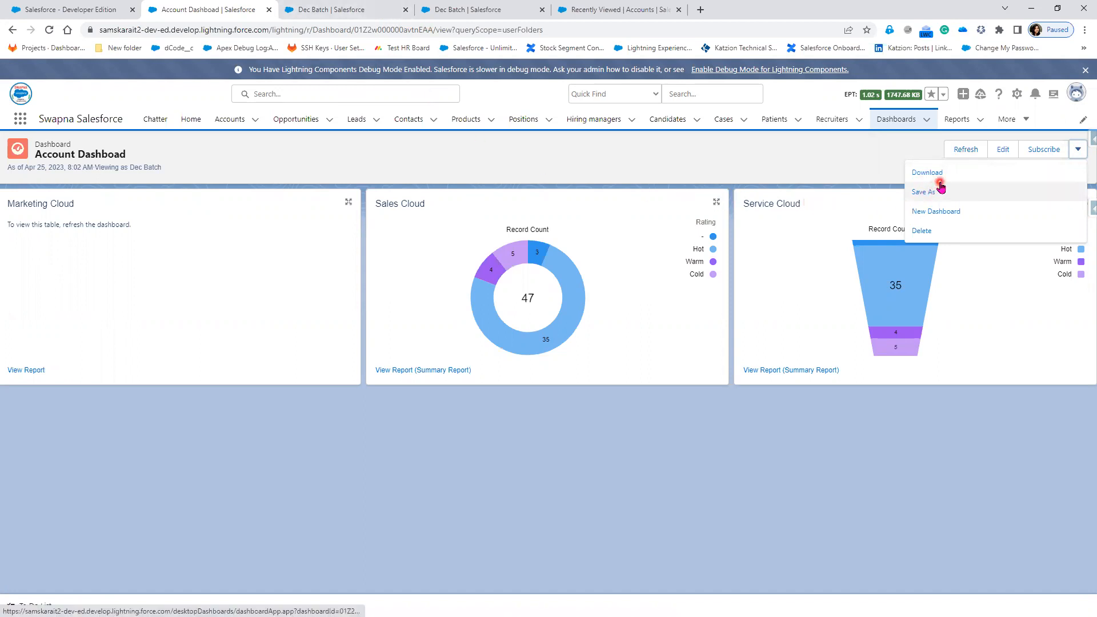
left_click(851, 165)
Open Setup from the Classic Home page, search for "repo" and open Reports and Dashboards Settings
left_click(345, 10)
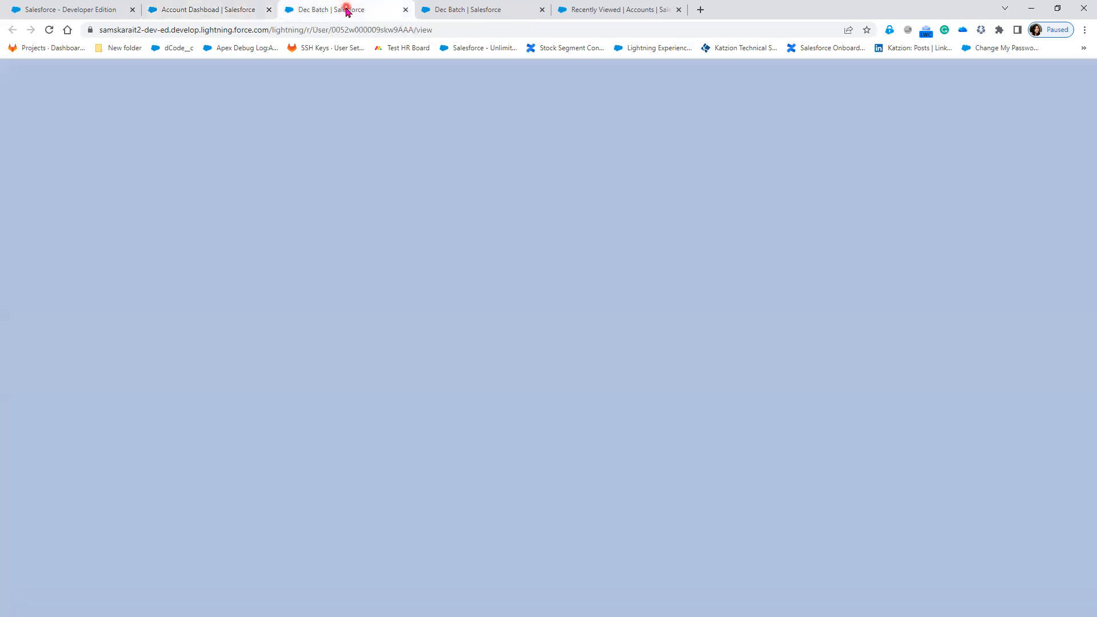
left_click(216, 13)
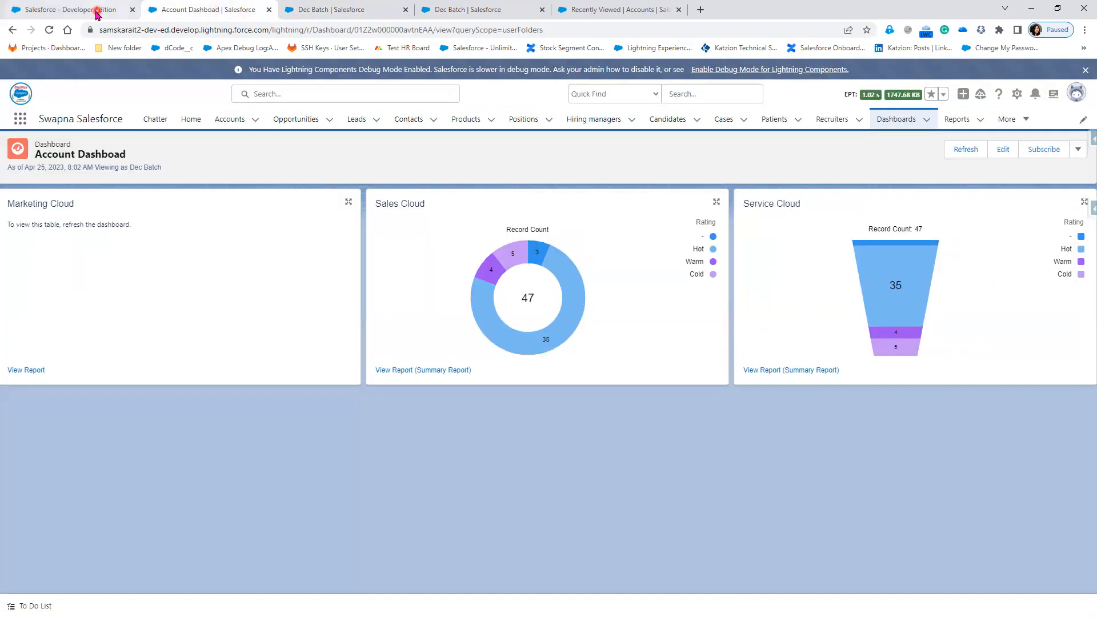
left_click(96, 11)
scroll(621, 327, "up", 5)
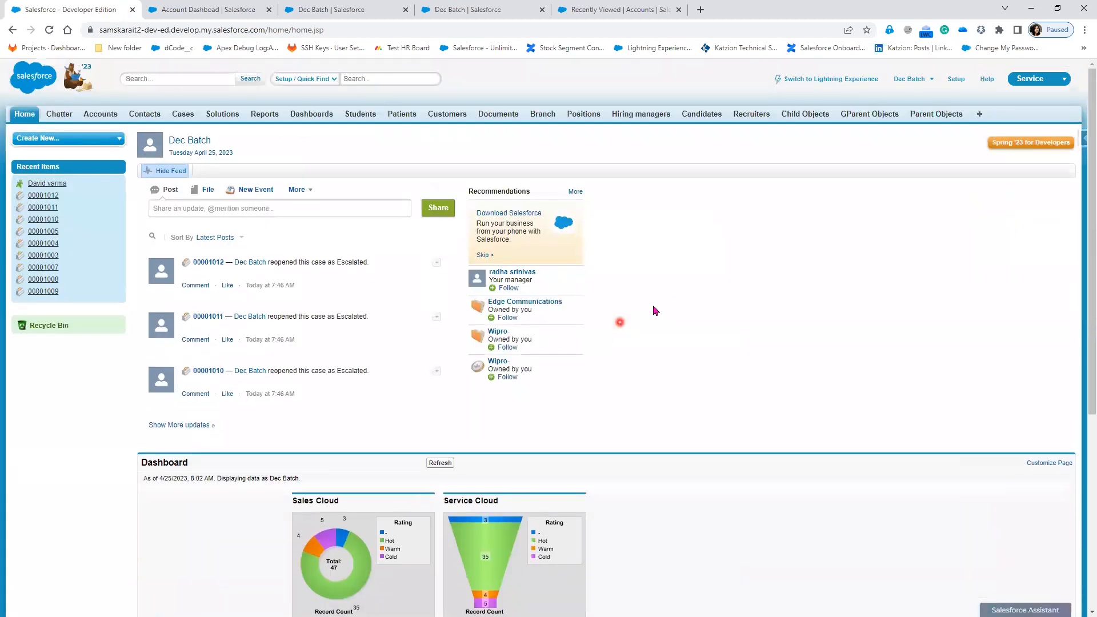
left_click(953, 81)
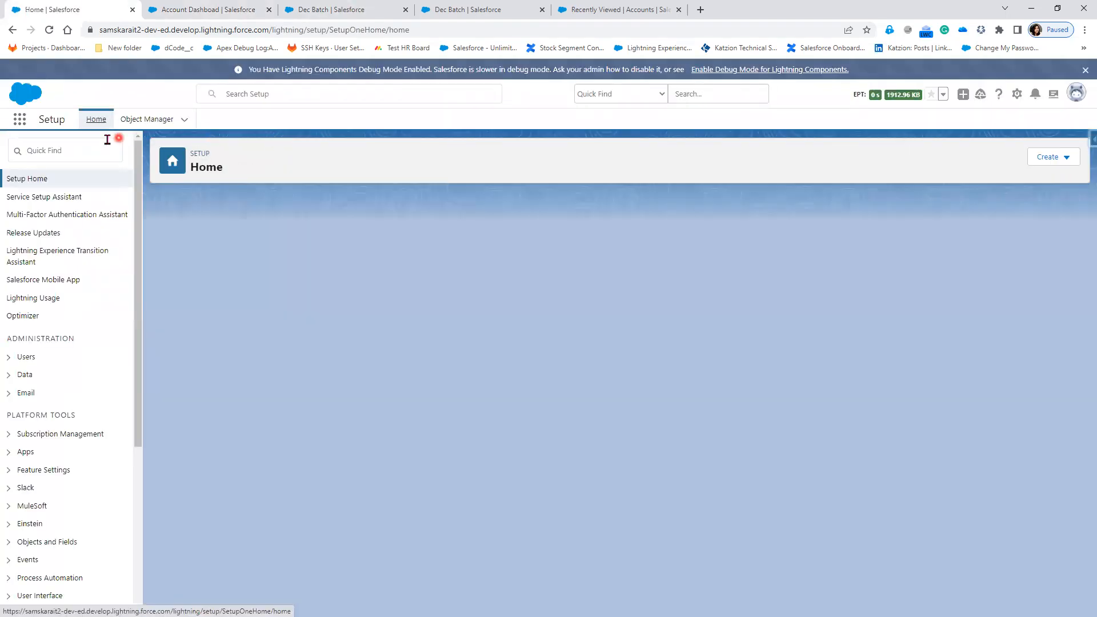
left_click(94, 146)
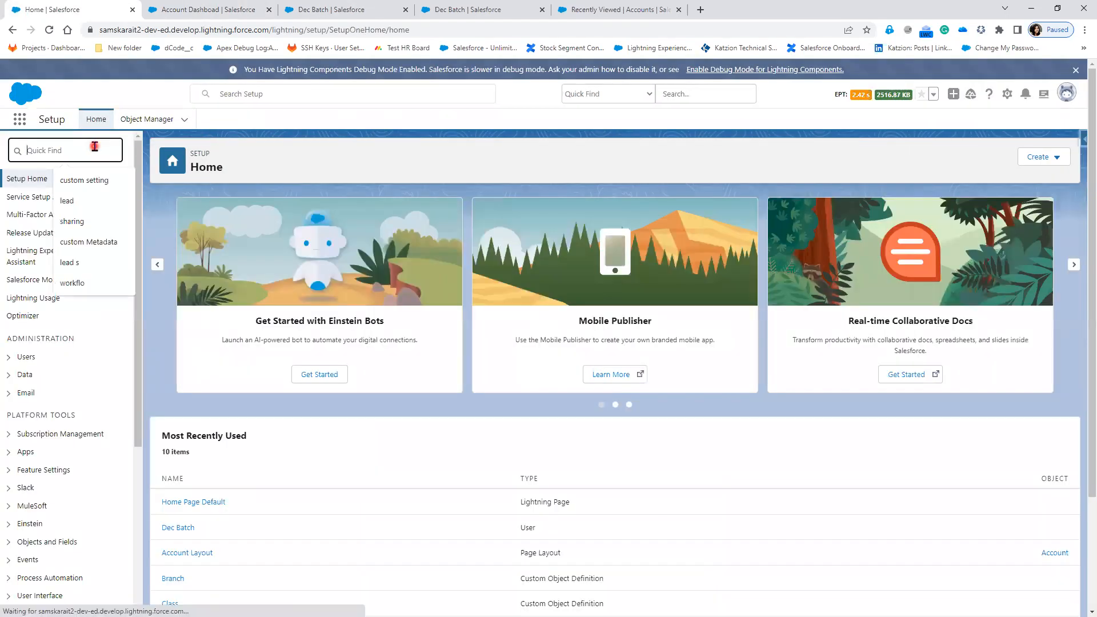
type("repo")
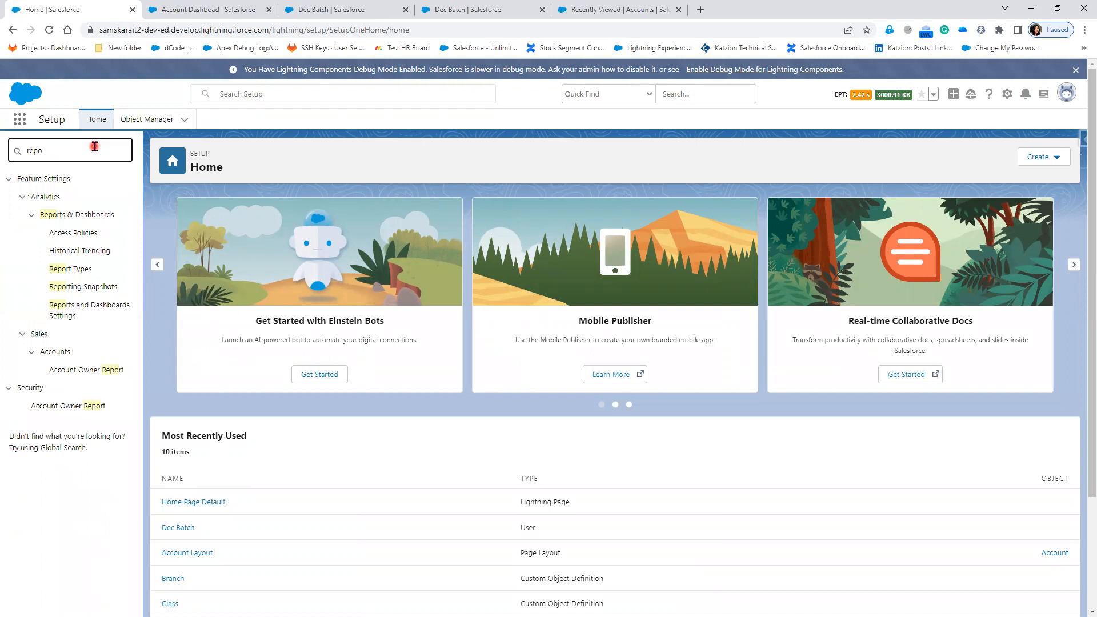
left_click(71, 305)
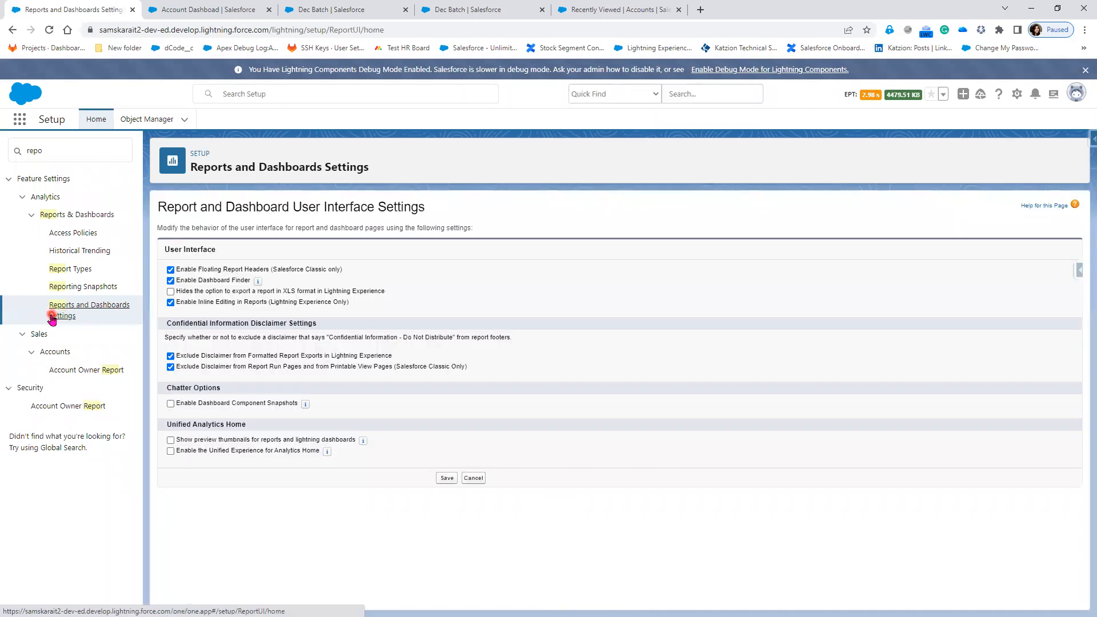
Examine the report and dashboard settings for the user interface, confidential disclaimers, Chatter snapshots and Unified Analytics Home
left_click_drag(341, 270, 172, 271)
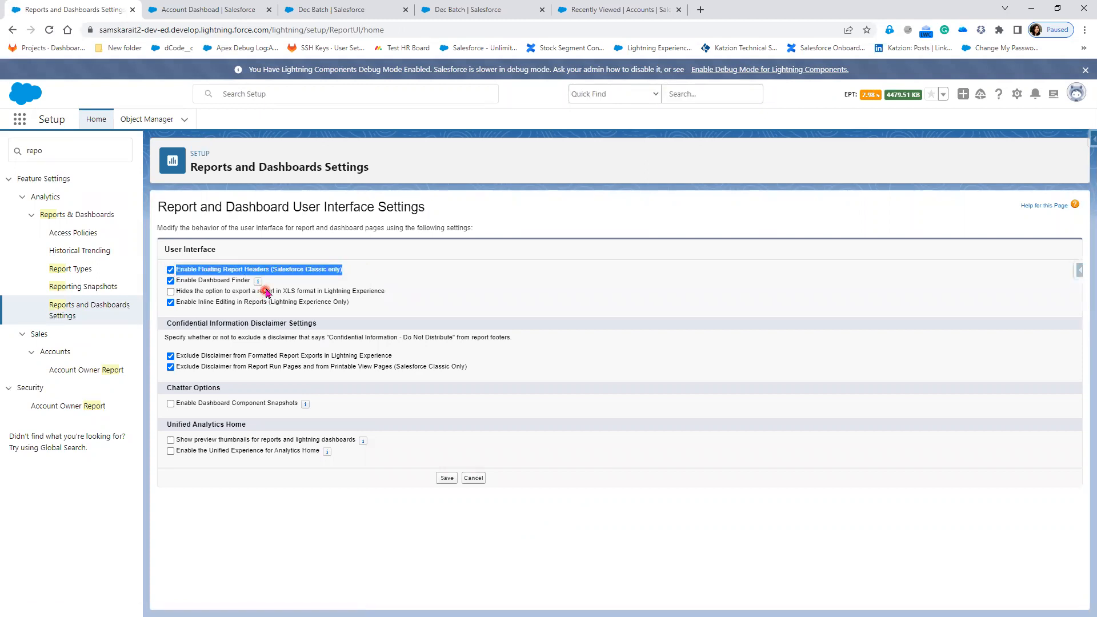
left_click_drag(266, 282, 172, 281)
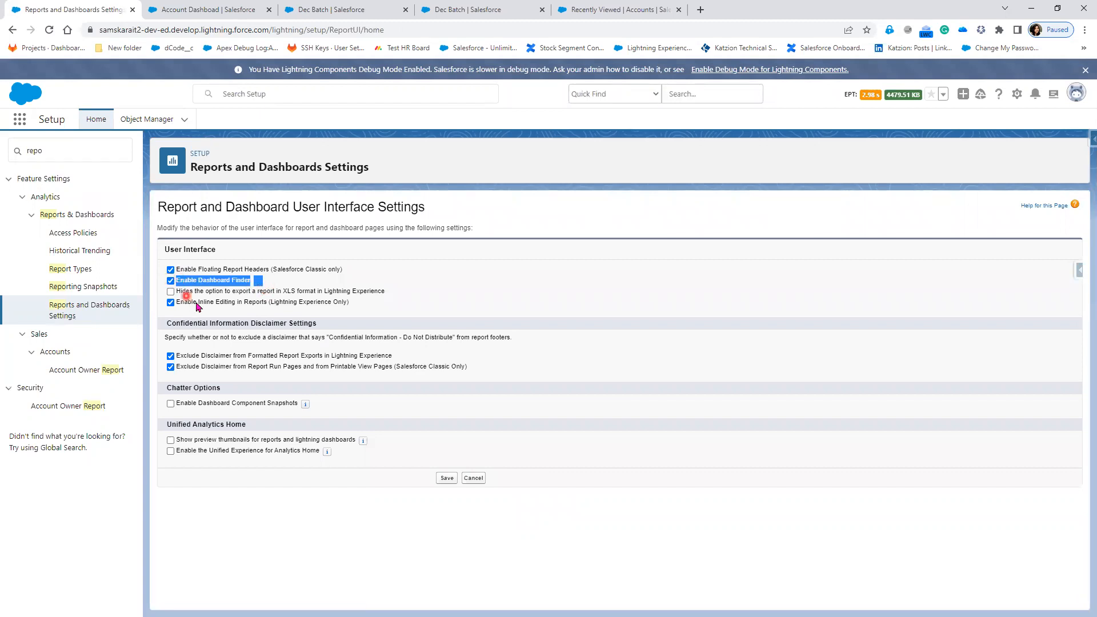
left_click(186, 288)
left_click_drag(252, 293, 281, 293)
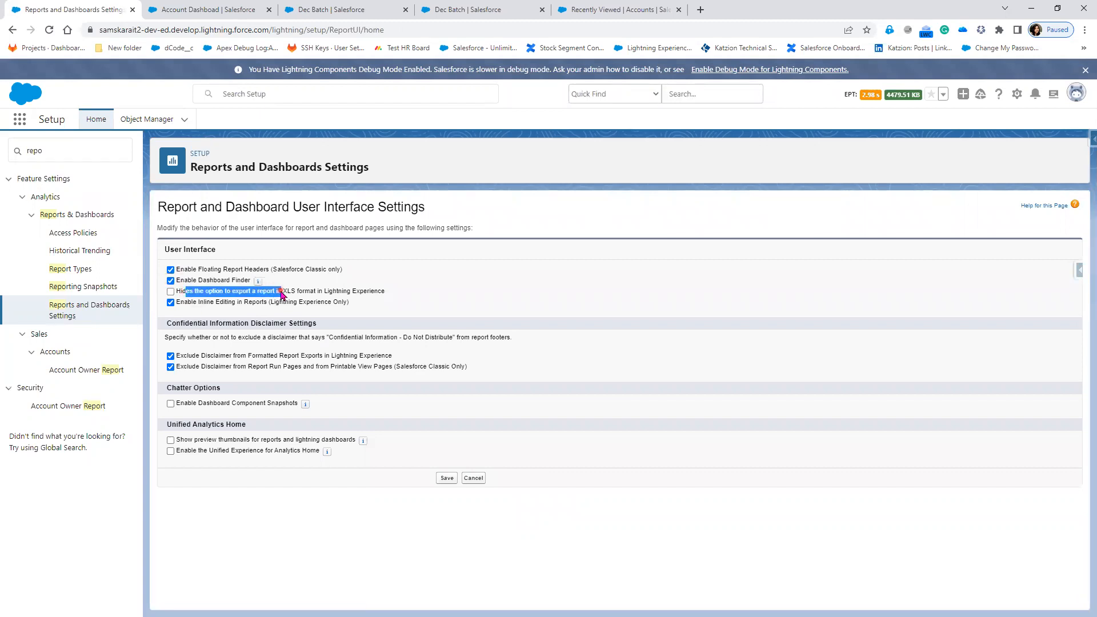
left_click(186, 304)
left_click_drag(186, 303, 272, 323)
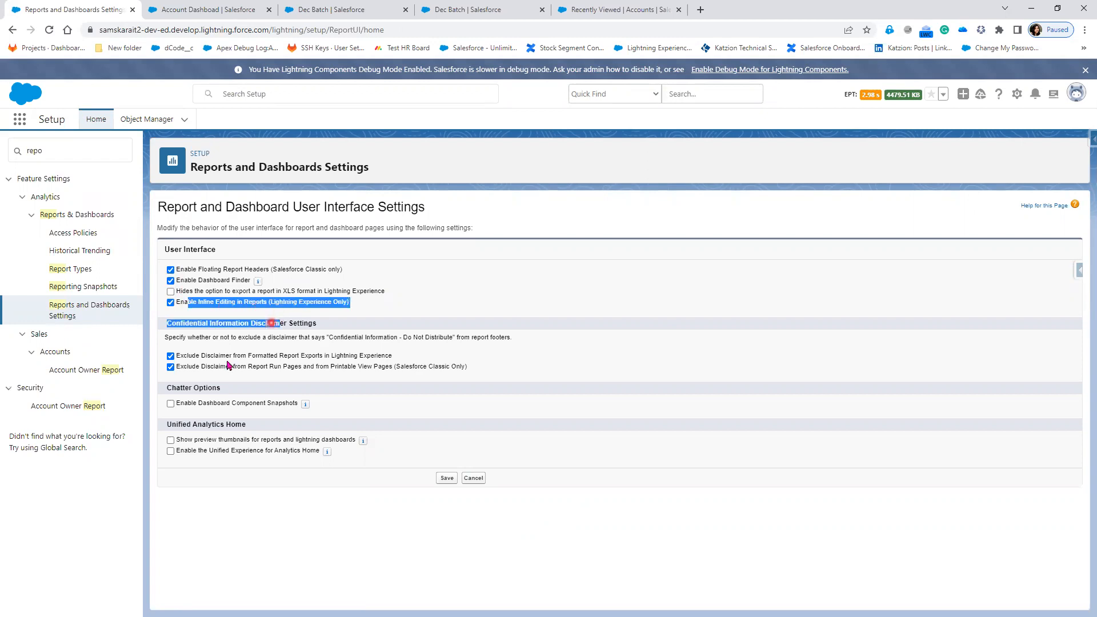
left_click(494, 370)
left_click_drag(377, 359, 184, 353)
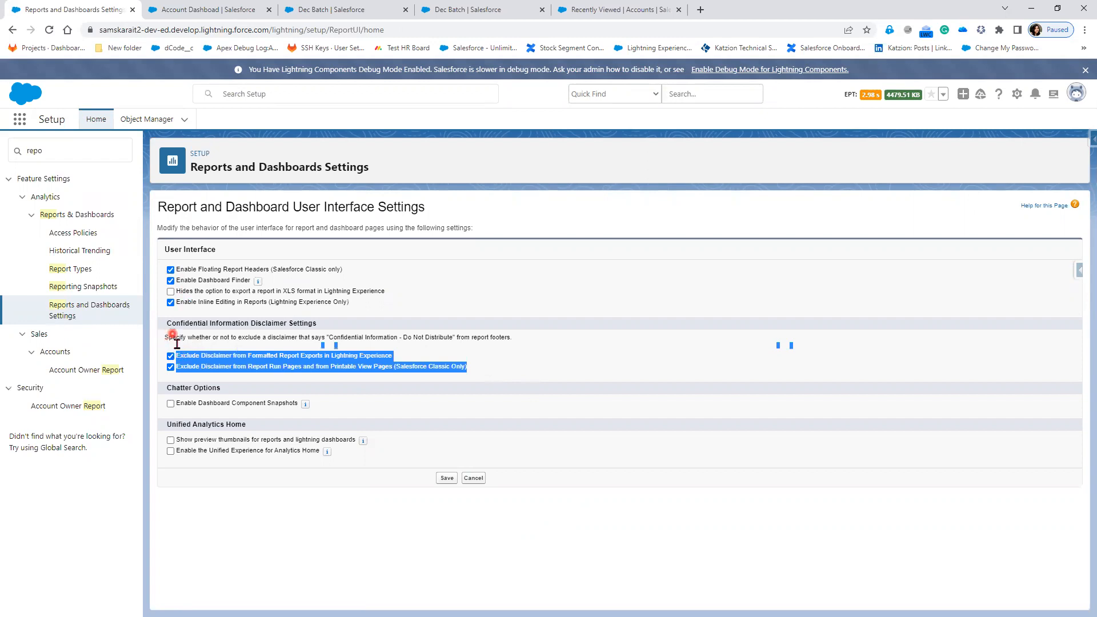
left_click_drag(342, 409, 188, 408)
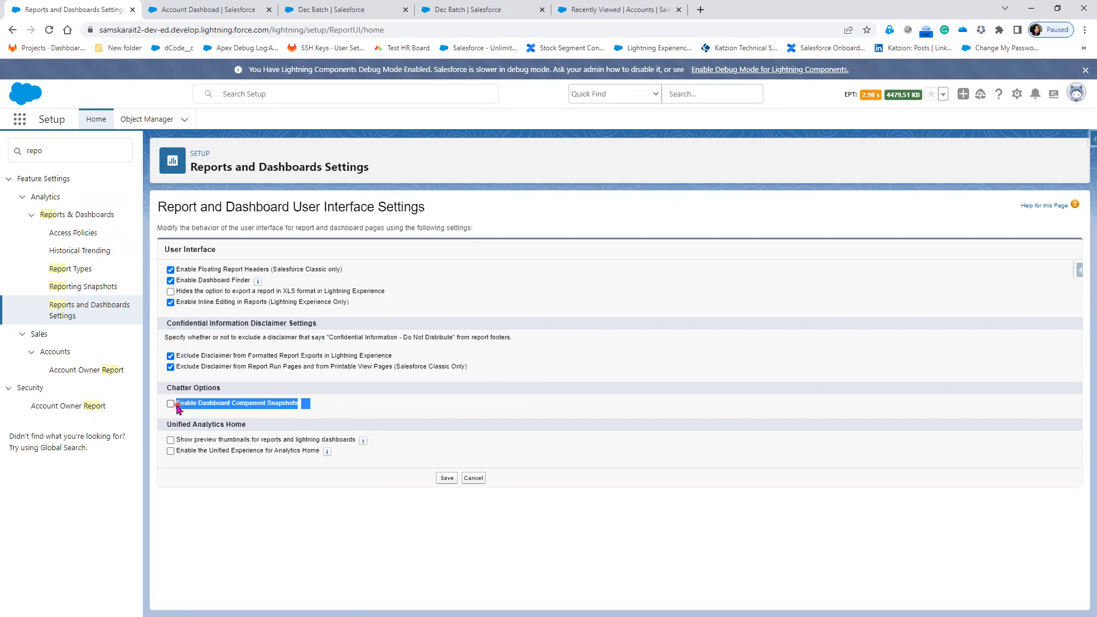
left_click_drag(161, 424, 372, 446)
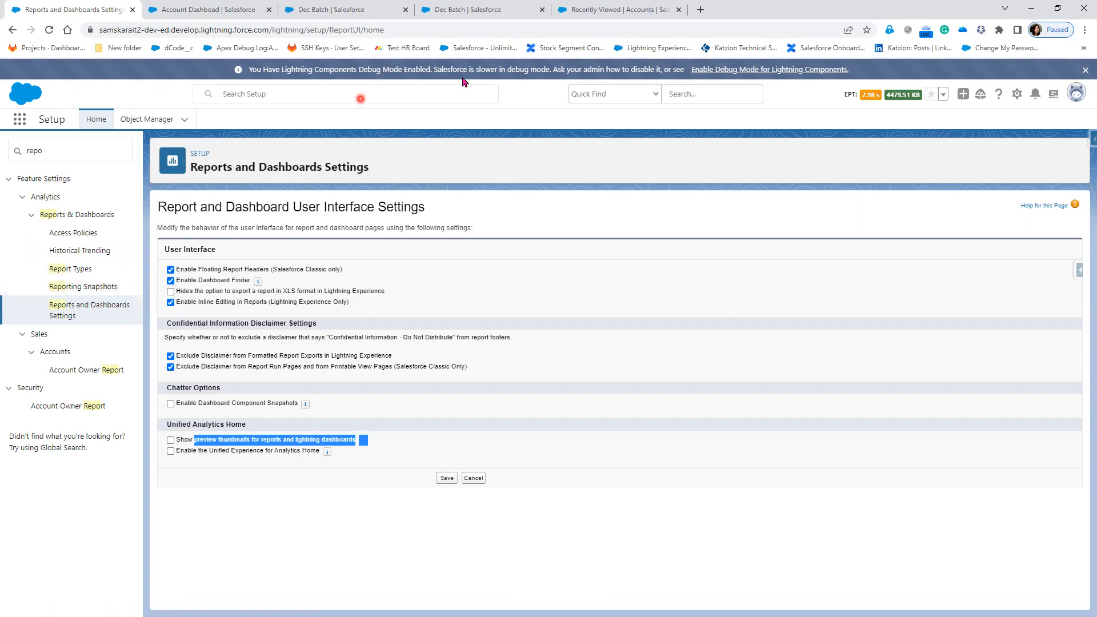
Switch to the PowerPoint slide show and reveal the remaining links on the Trailhead slide
key("alt+Tab")
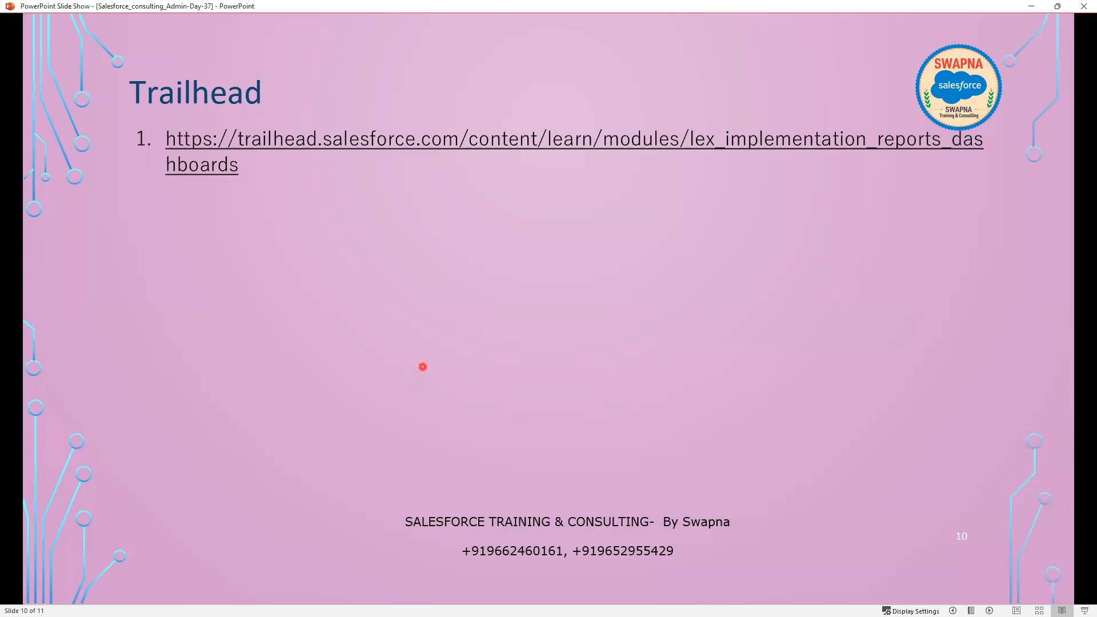
key("Right")
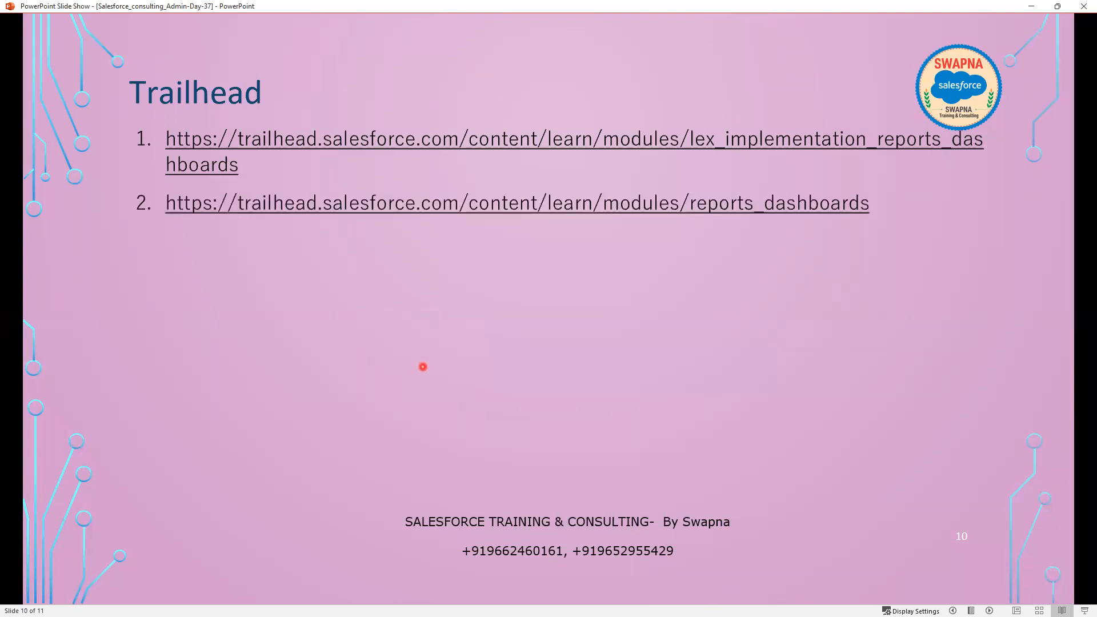
key("Right")
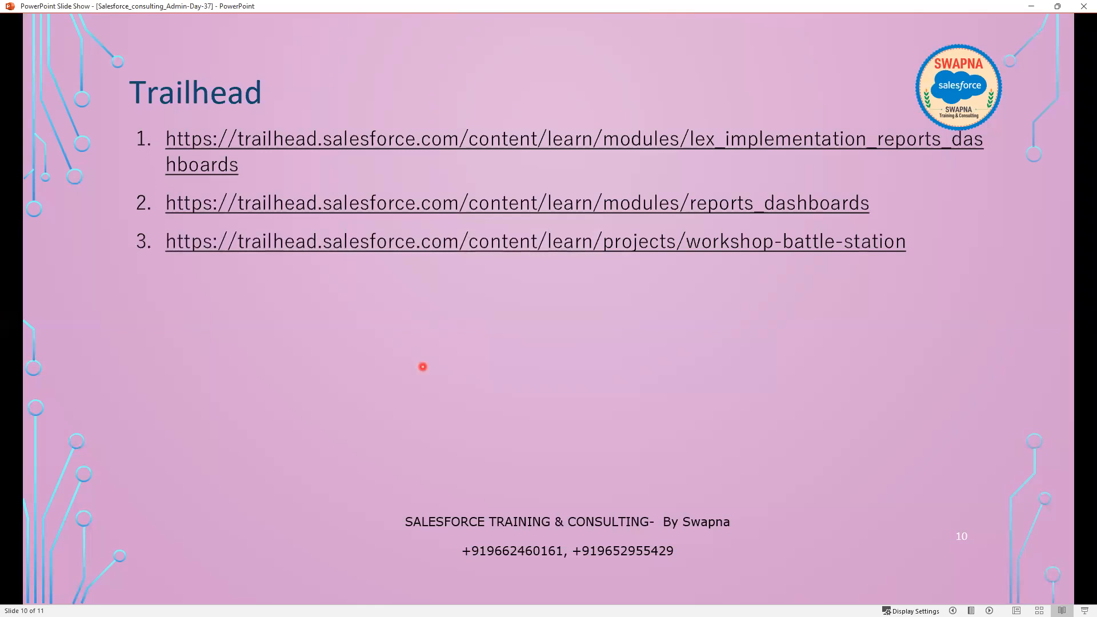
key("Right")
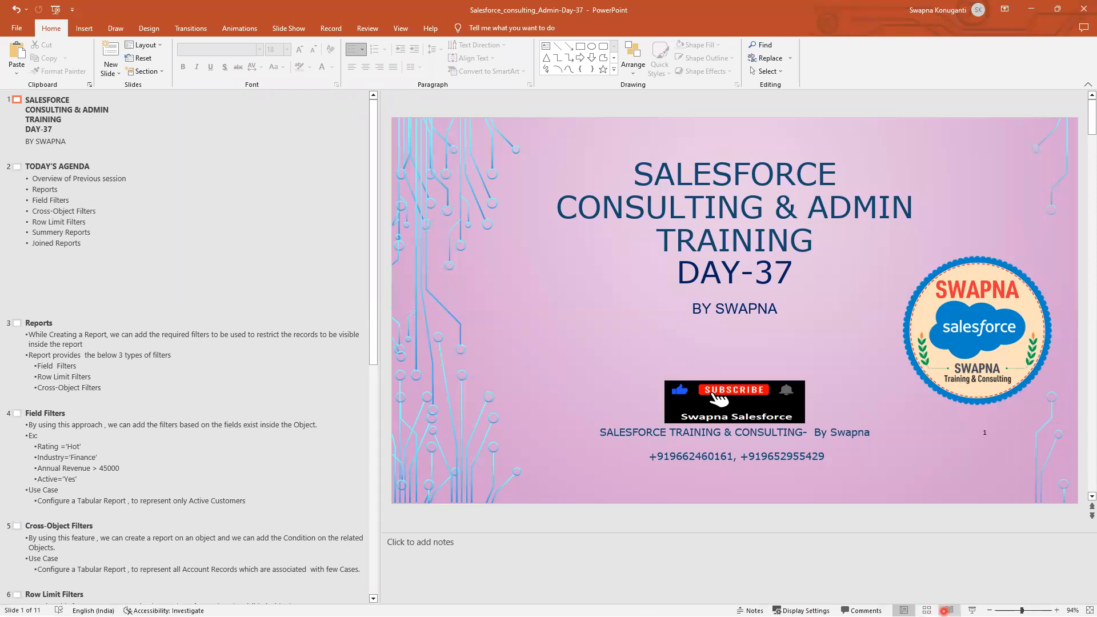
left_click(949, 610)
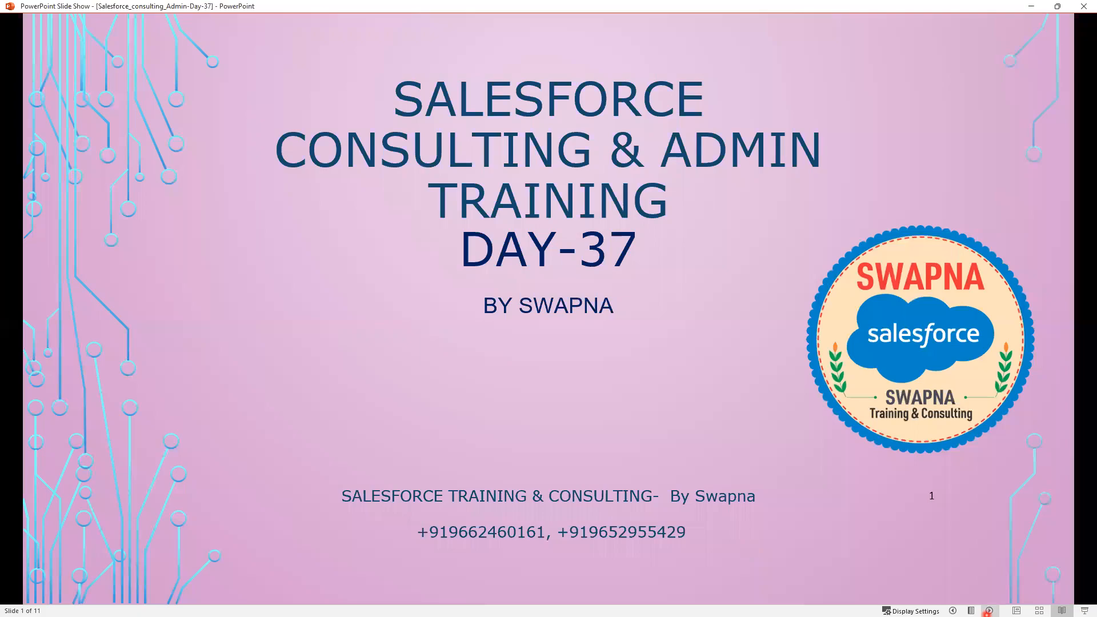
left_click(989, 611)
key("Escape")
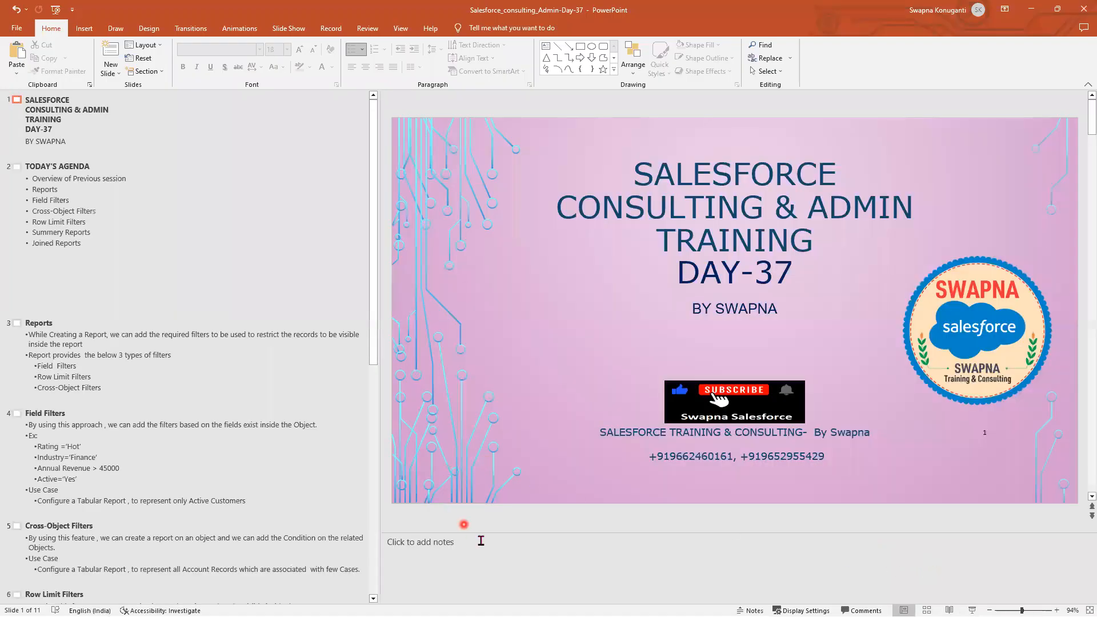
Open the Trailhead slide for editing from the slide overview and place the cursor after the superbadge-lex-rd link
left_click(926, 610)
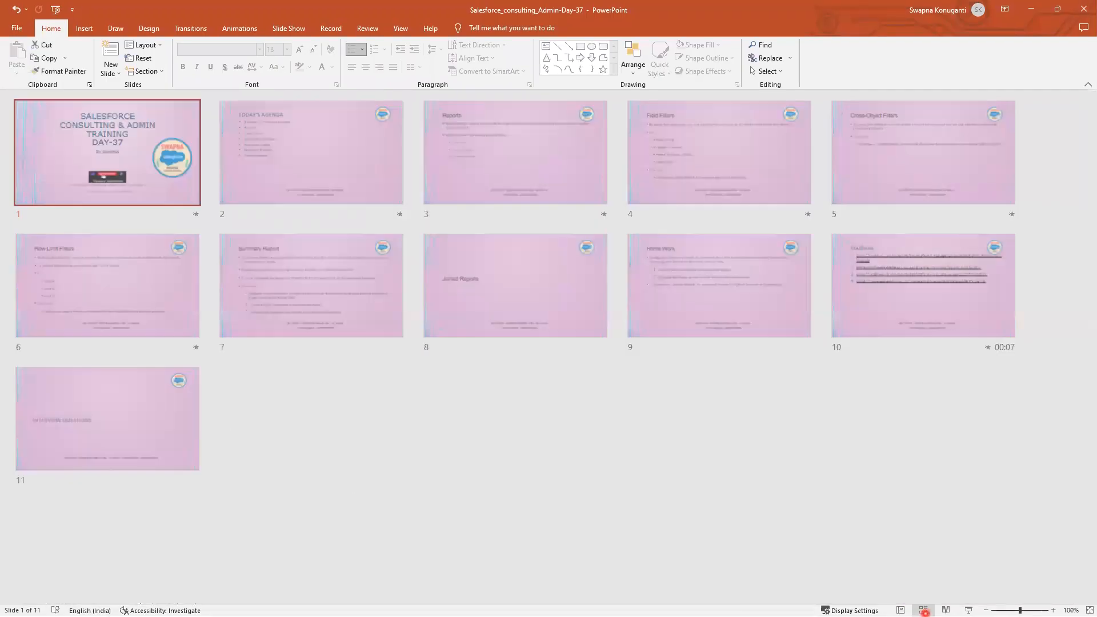
left_click(874, 314)
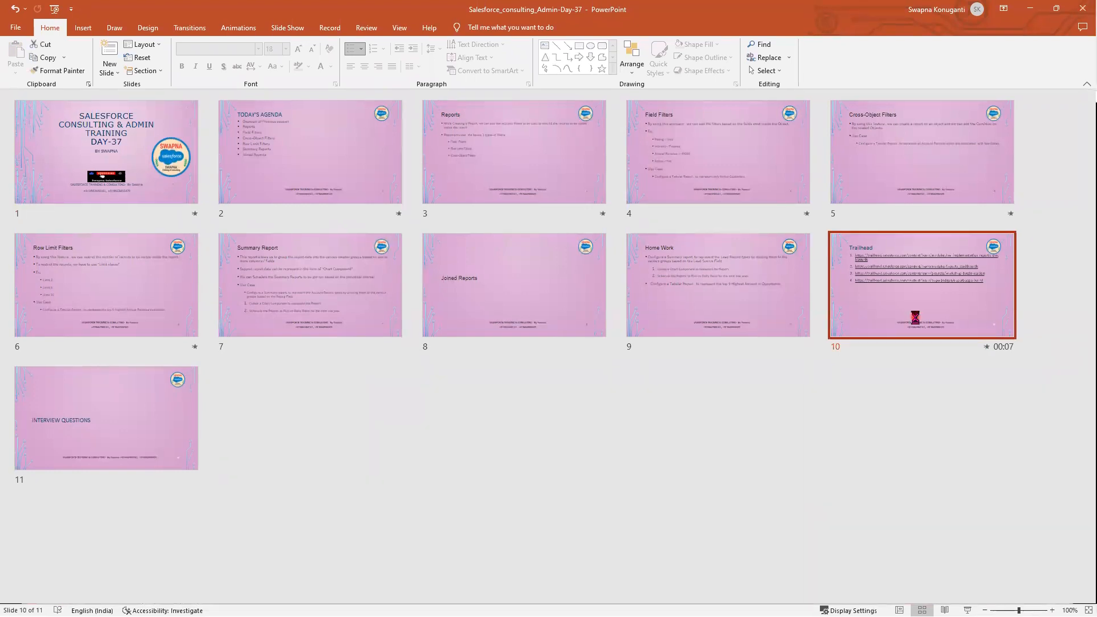
double_click(913, 320)
left_click(978, 294)
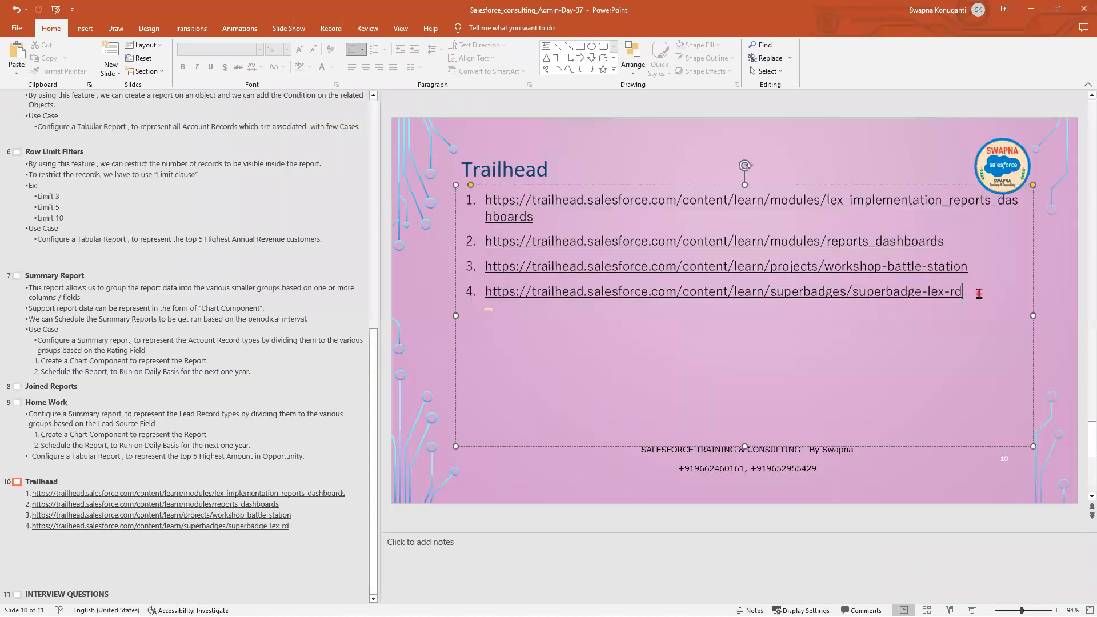